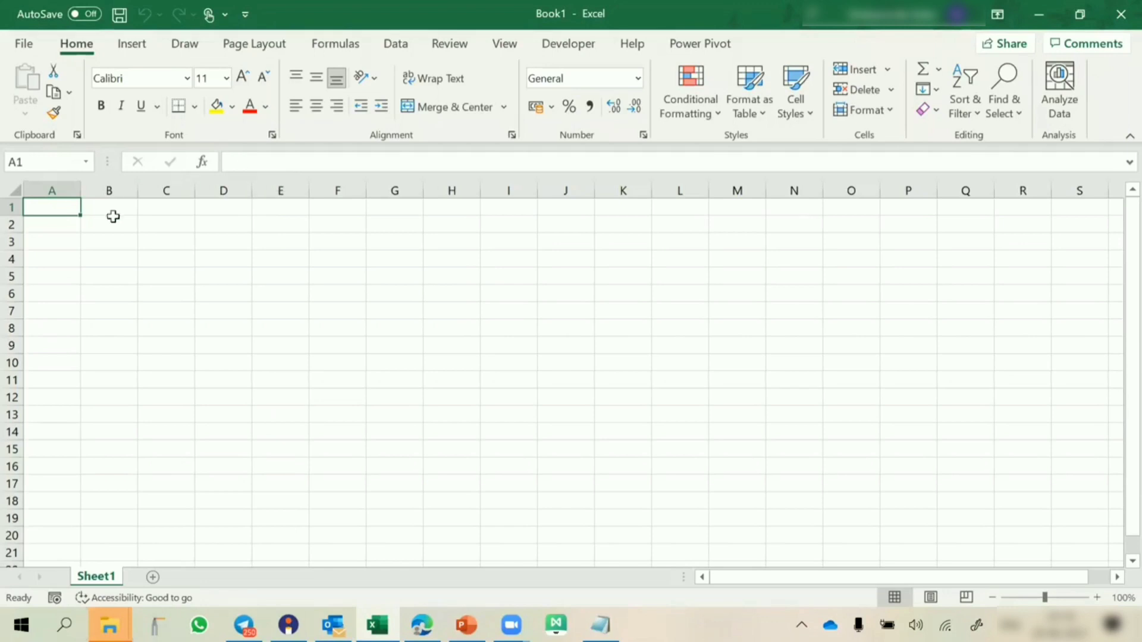
Fill cells B4 to B11 with Pass, except for Fail in B5.
{"action": "left_click", "coordinate": [107, 258]}
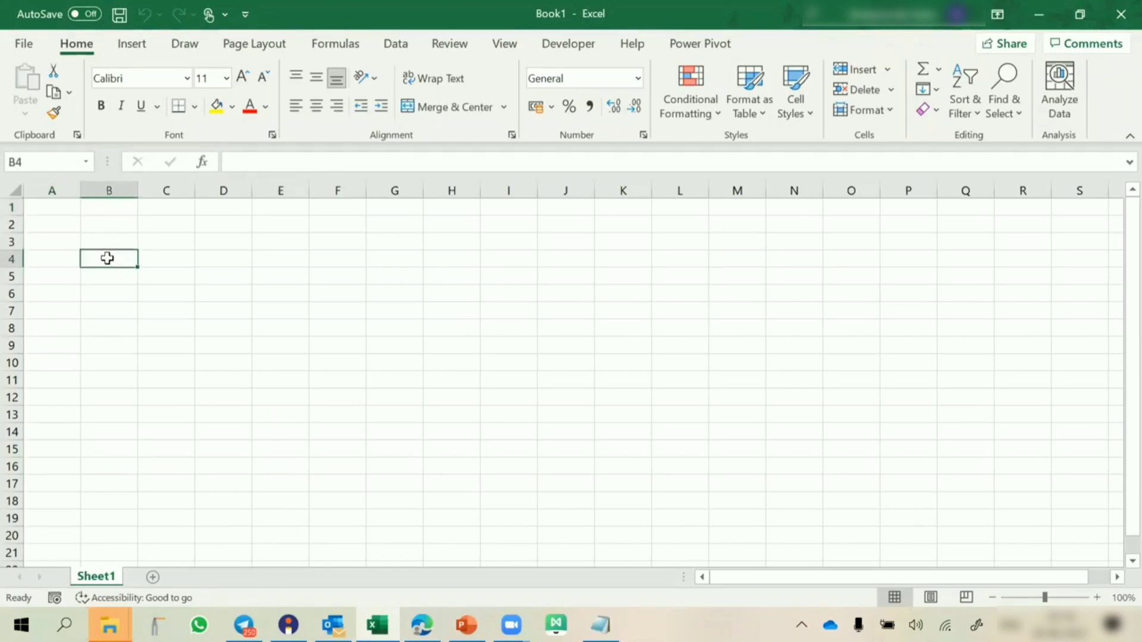
{"action": "type", "text": "Pass"}
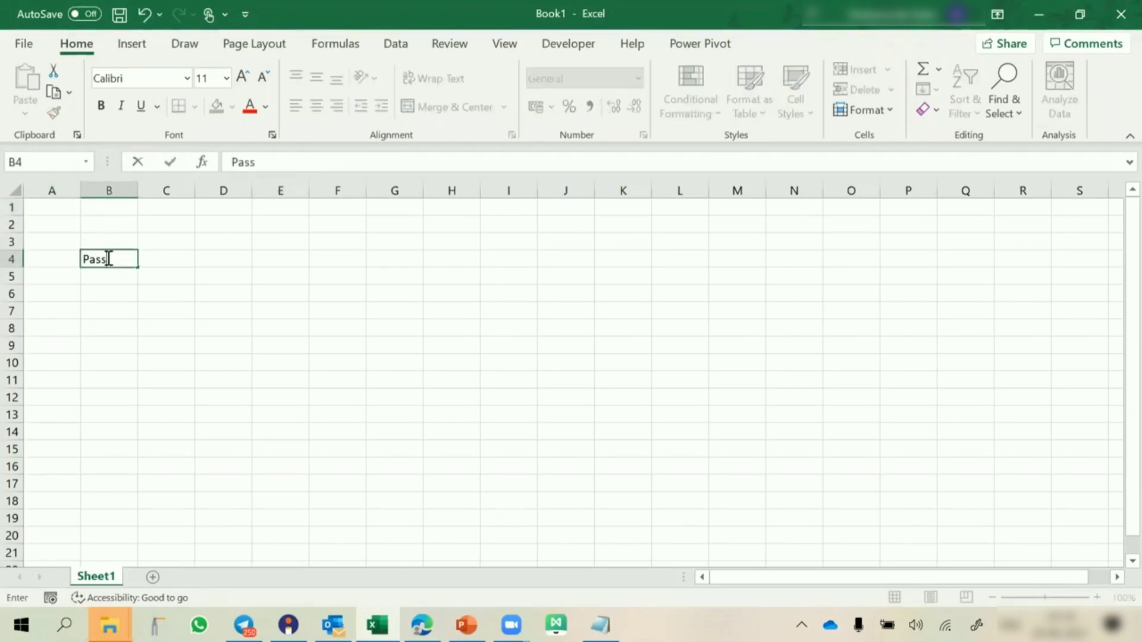
{"action": "key", "text": "Return"}
{"action": "type", "text": "Fail"}
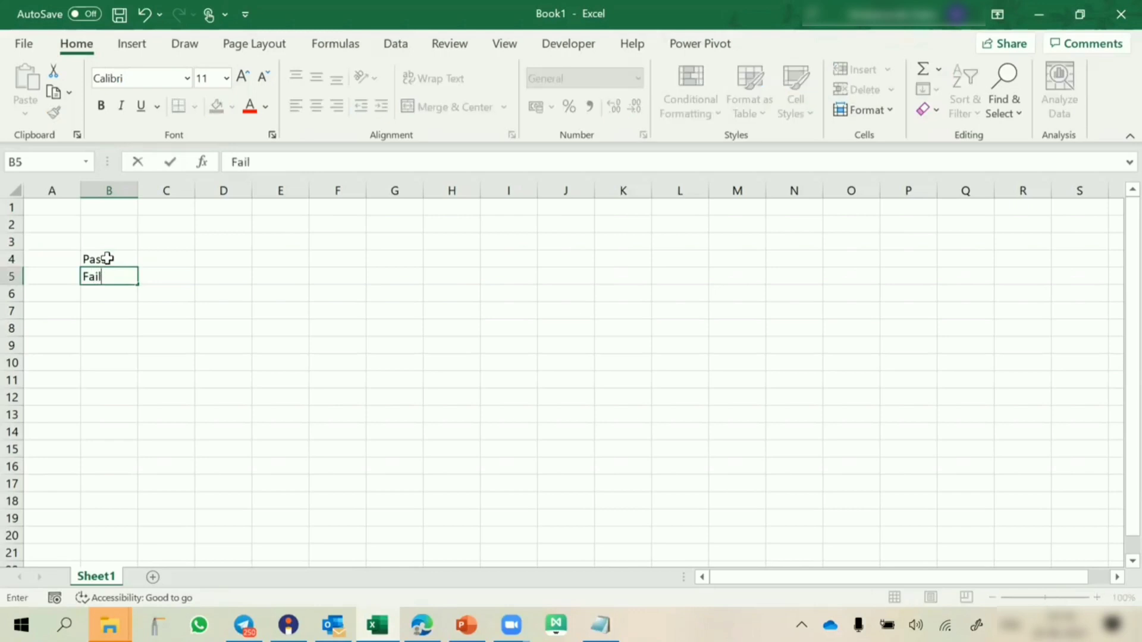
{"action": "key", "text": "Return"}
{"action": "type", "text": "pass pass pass pass pass pass"}
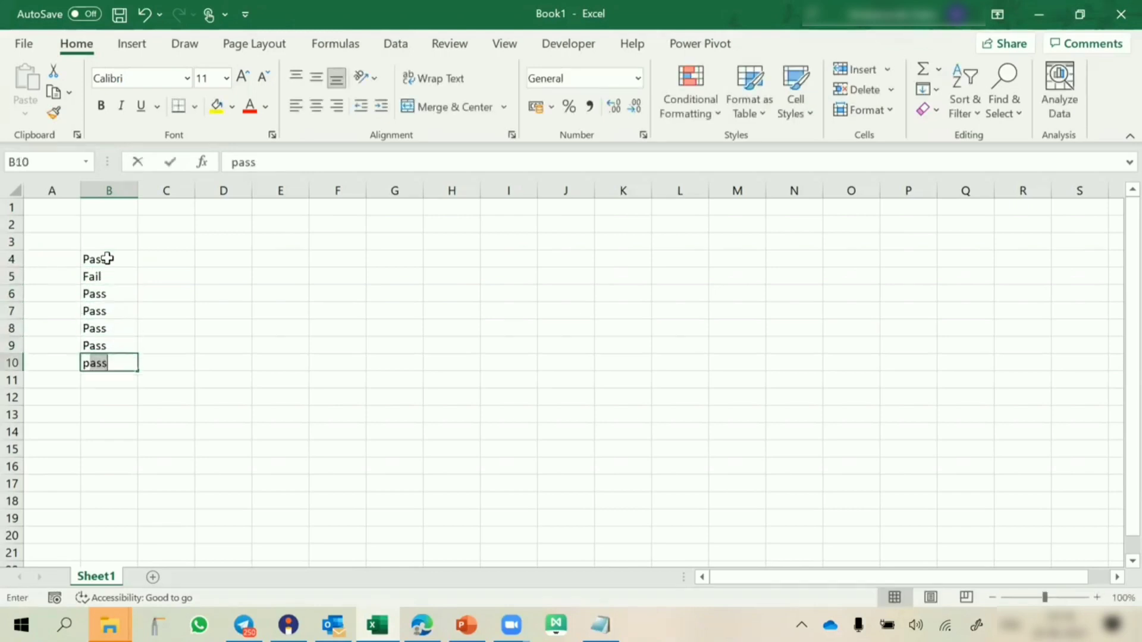
{"action": "key", "text": "Return"}
Continue the list in B12 to B18 with Fail, Pass, Fail, Fail, Pass, Fail, Pass.
{"action": "type", "text": "Fail"}
{"action": "key", "text": "Return"}
{"action": "type", "text": "Pass"}
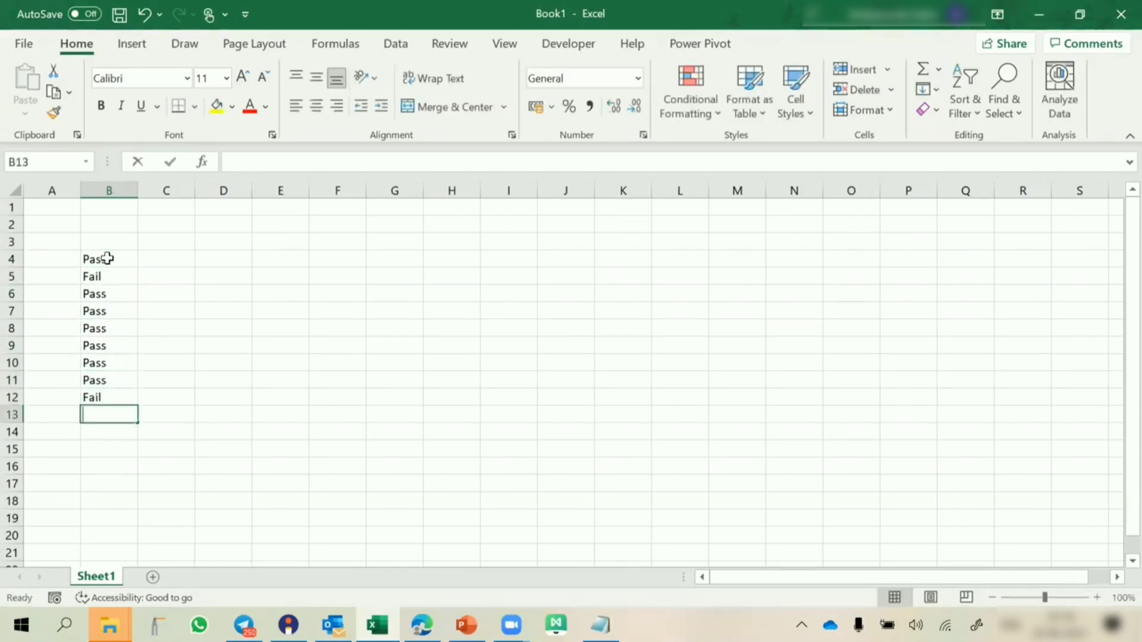
{"action": "key", "text": "Return"}
{"action": "type", "text": "fail fail pass "}
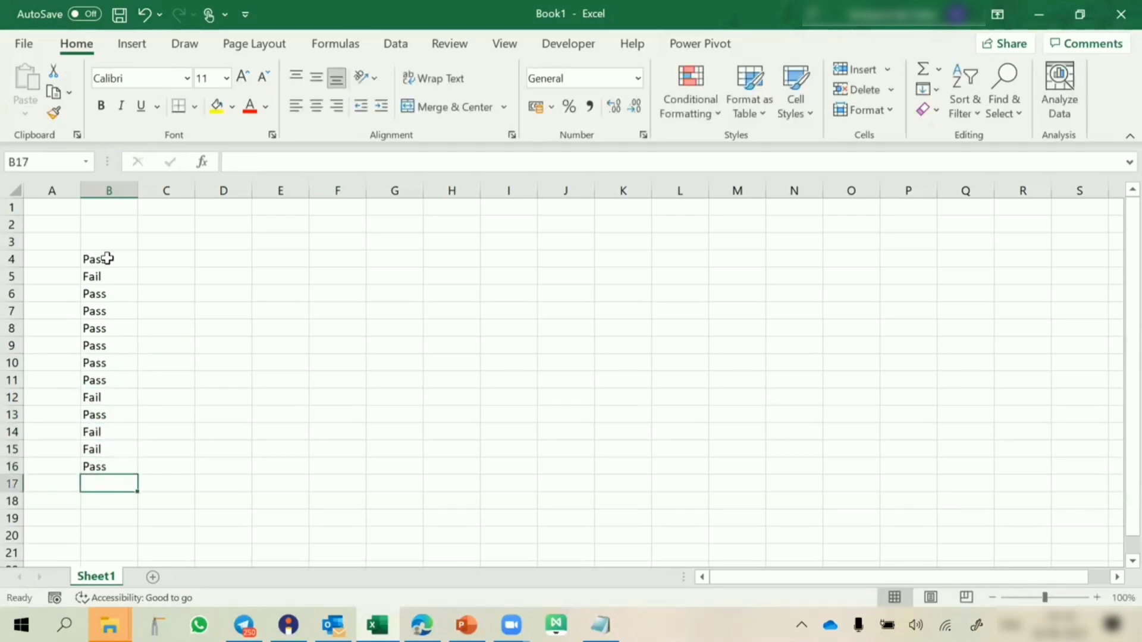
{"action": "type", "text": "fail pass"}
{"action": "key", "text": "Return"}
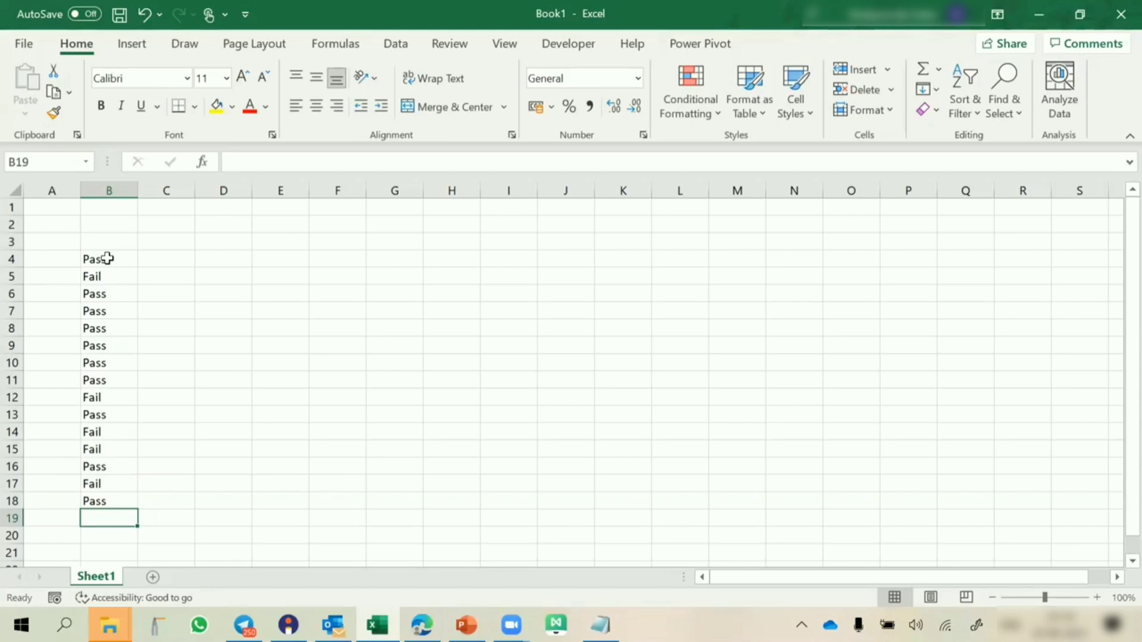
Start an Equal To conditional formatting rule on B4:B18 that matches the text Pass.
{"action": "left_click_drag", "start_coordinate": [107, 258], "coordinate": [88, 498]}
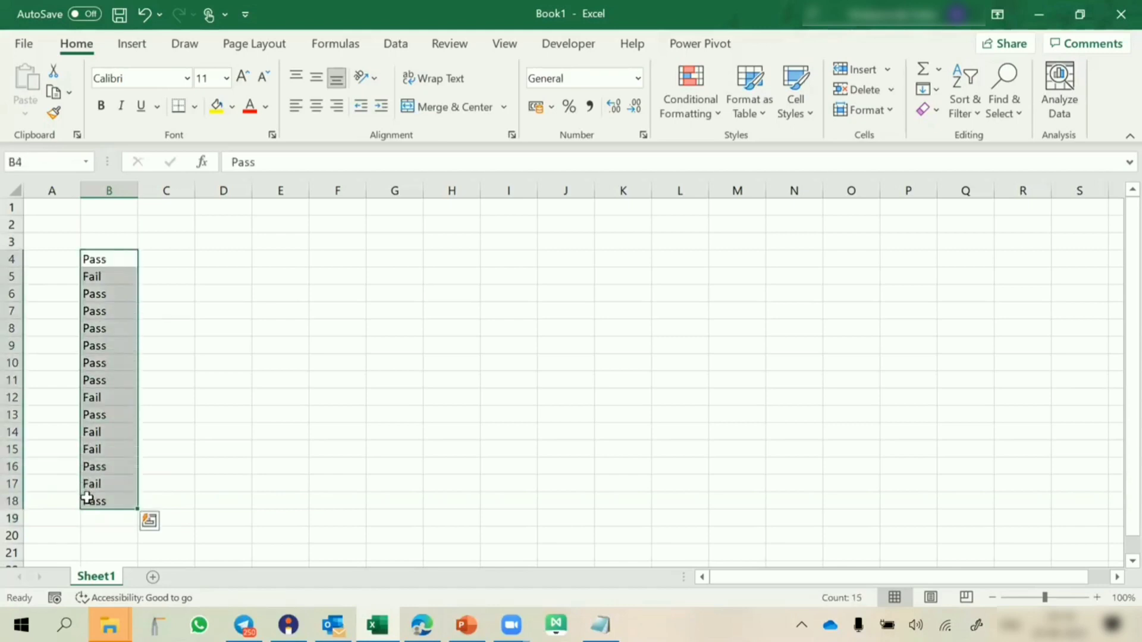
{"action": "left_click", "coordinate": [112, 258]}
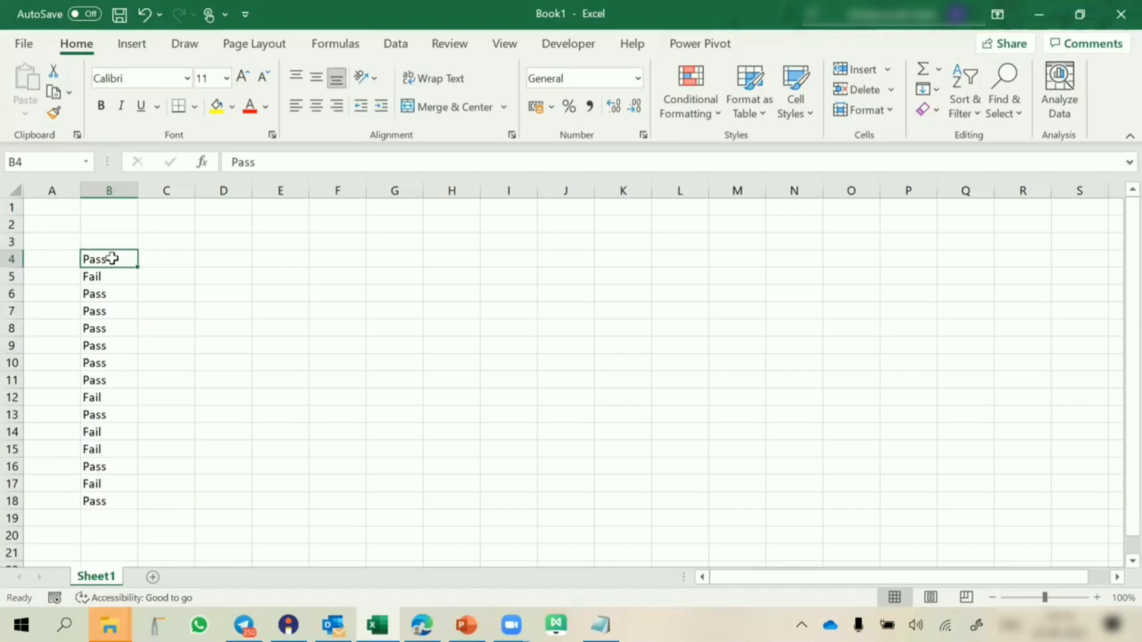
{"action": "left_click_drag", "start_coordinate": [112, 259], "coordinate": [107, 503]}
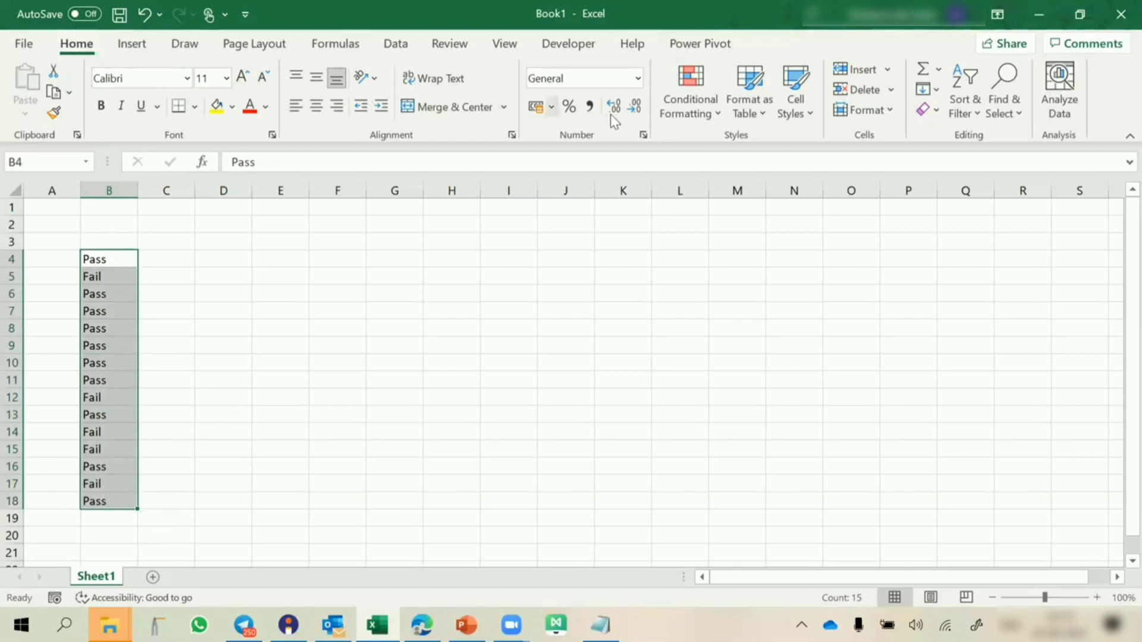
{"action": "left_click", "coordinate": [702, 111]}
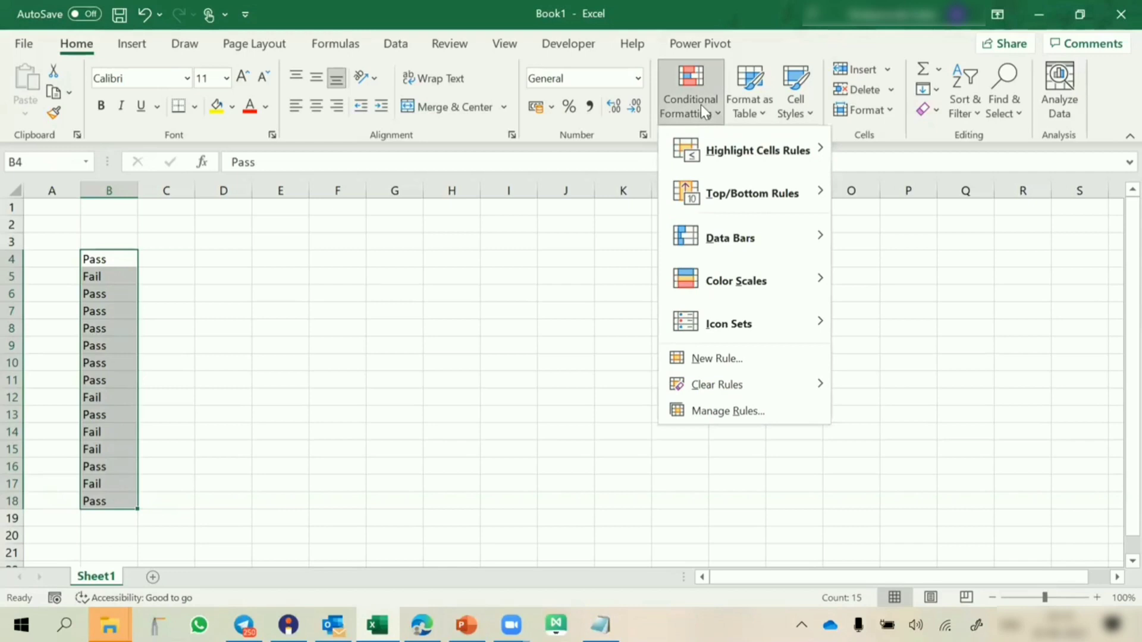
{"action": "left_click", "coordinate": [701, 105]}
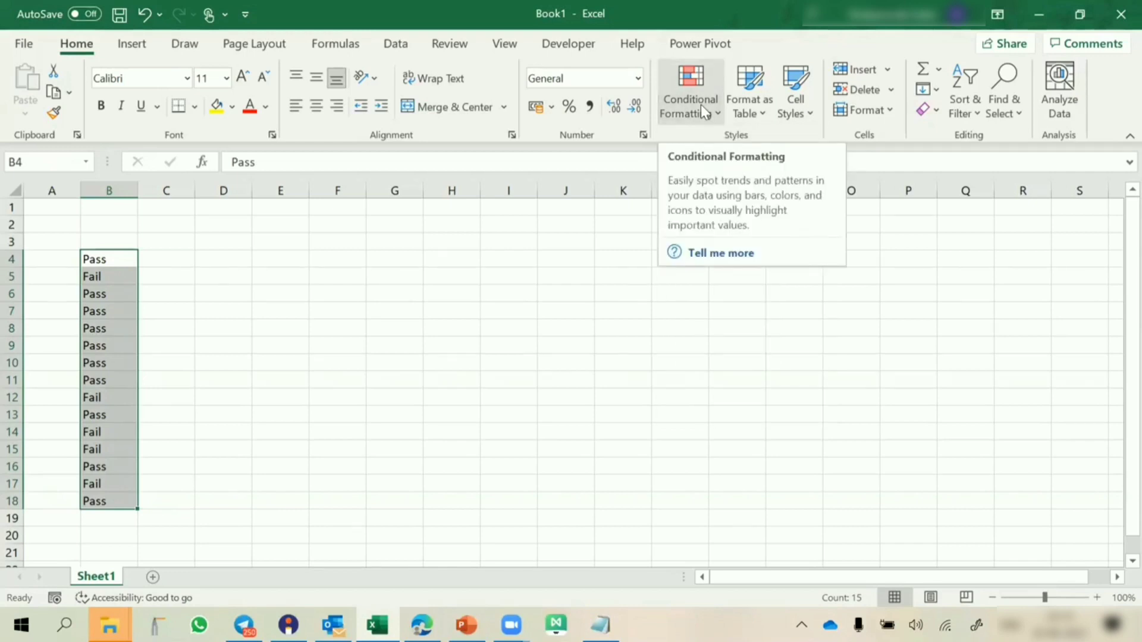
{"action": "left_click", "coordinate": [701, 104]}
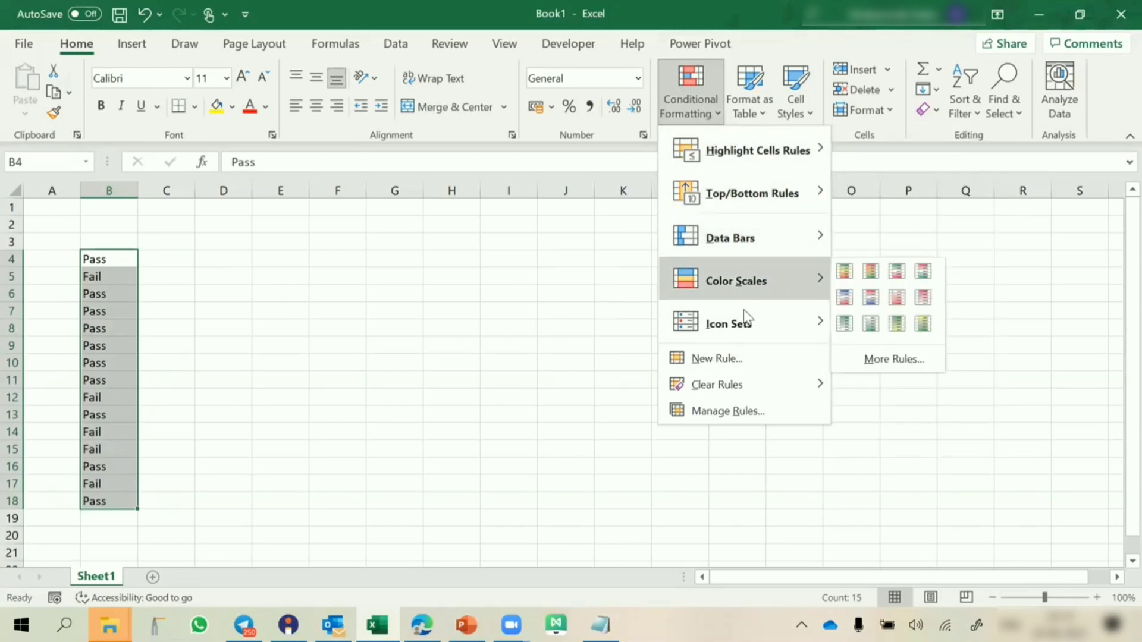
{"action": "mouse_move", "coordinate": [745, 324]}
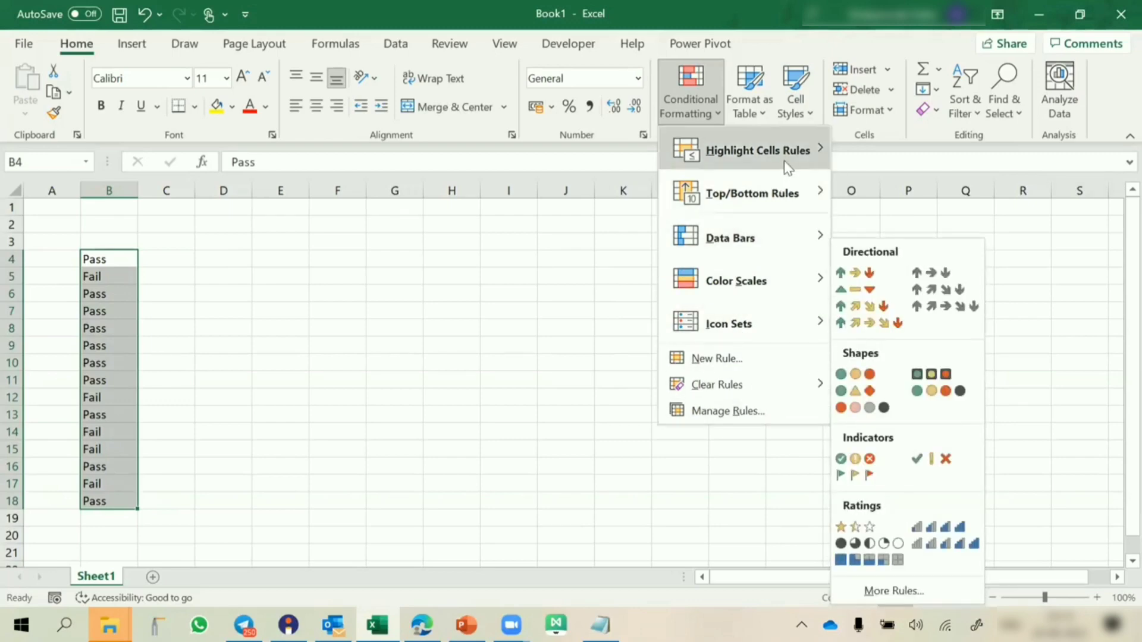
{"action": "mouse_move", "coordinate": [789, 167]}
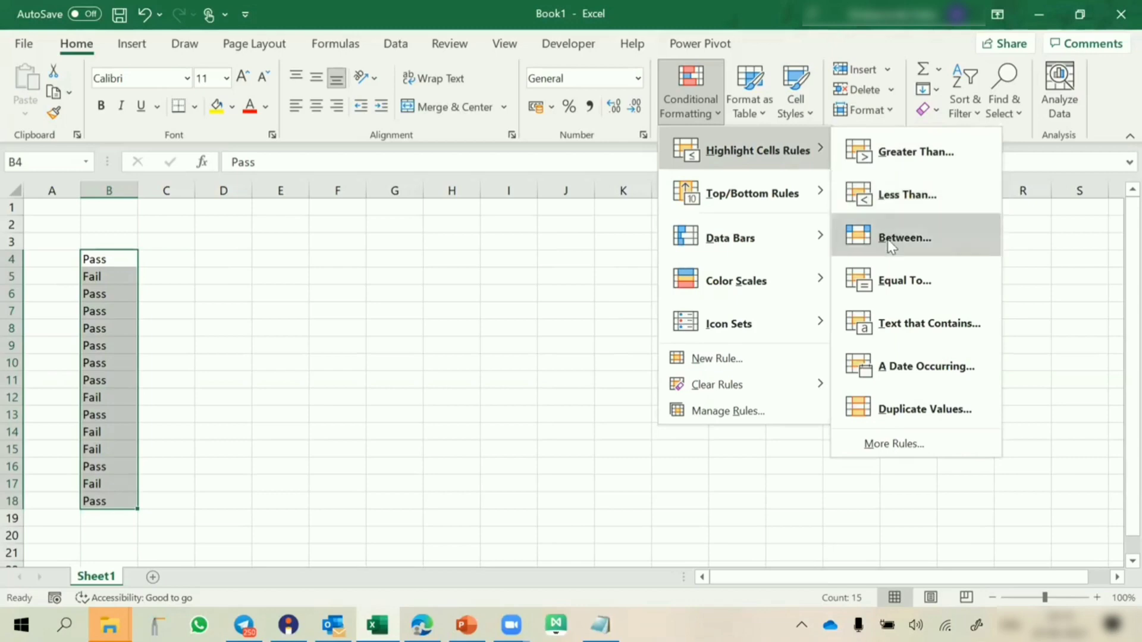
{"action": "left_click", "coordinate": [916, 285]}
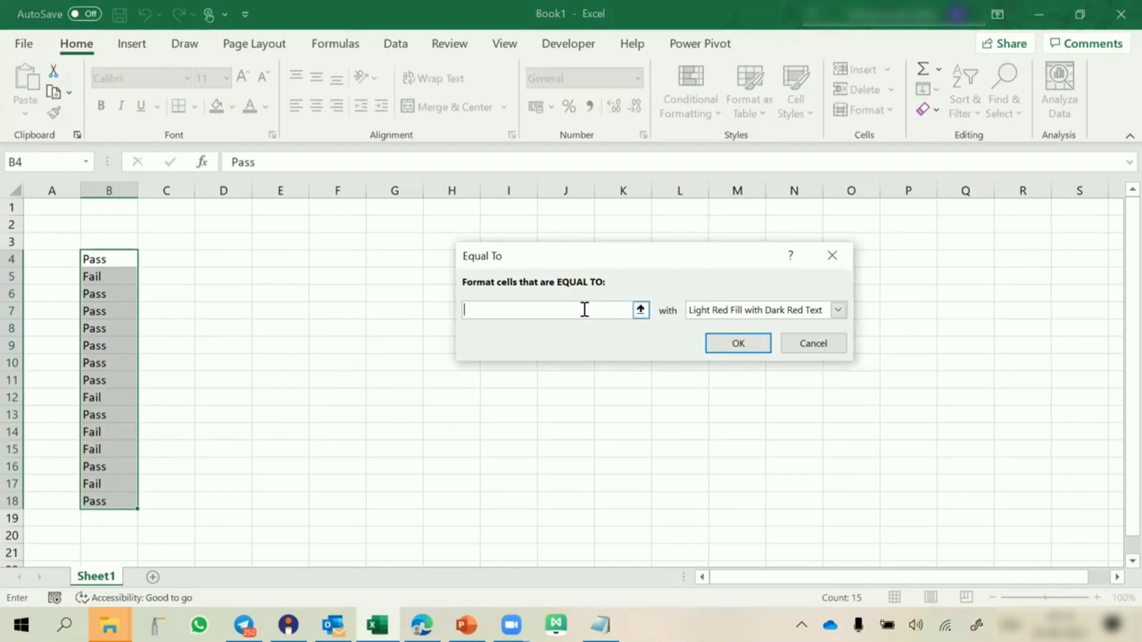
{"action": "type", "text": "Pass"}
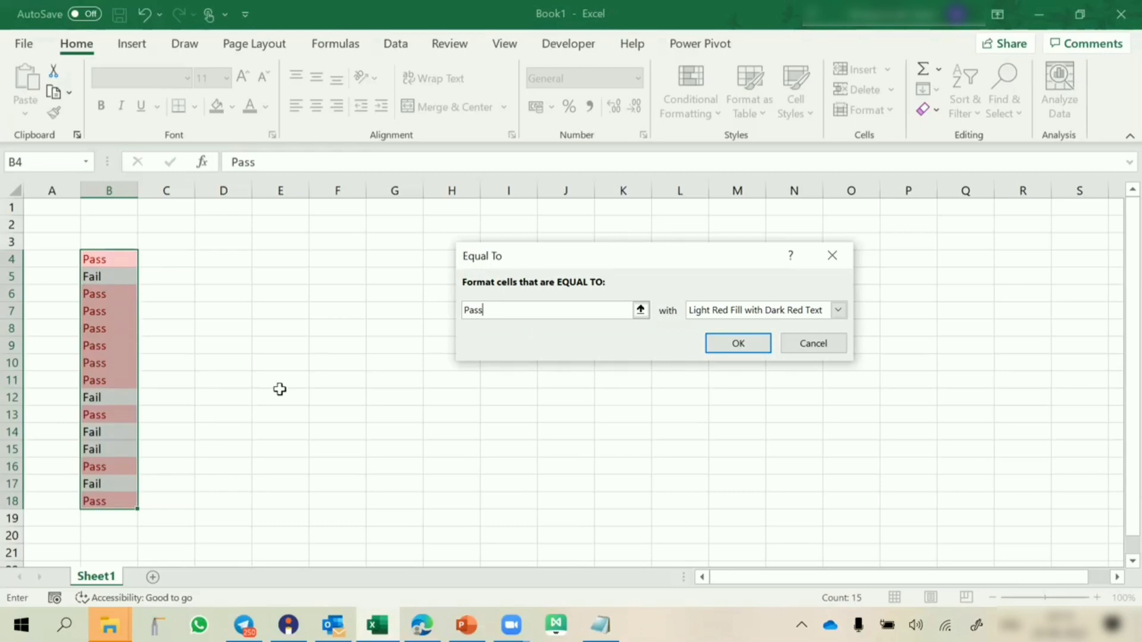
Preview Green Fill with Dark Green Text for the Pass rule, and apply a custom format with a light green fill instead.
{"action": "left_click", "coordinate": [838, 310]}
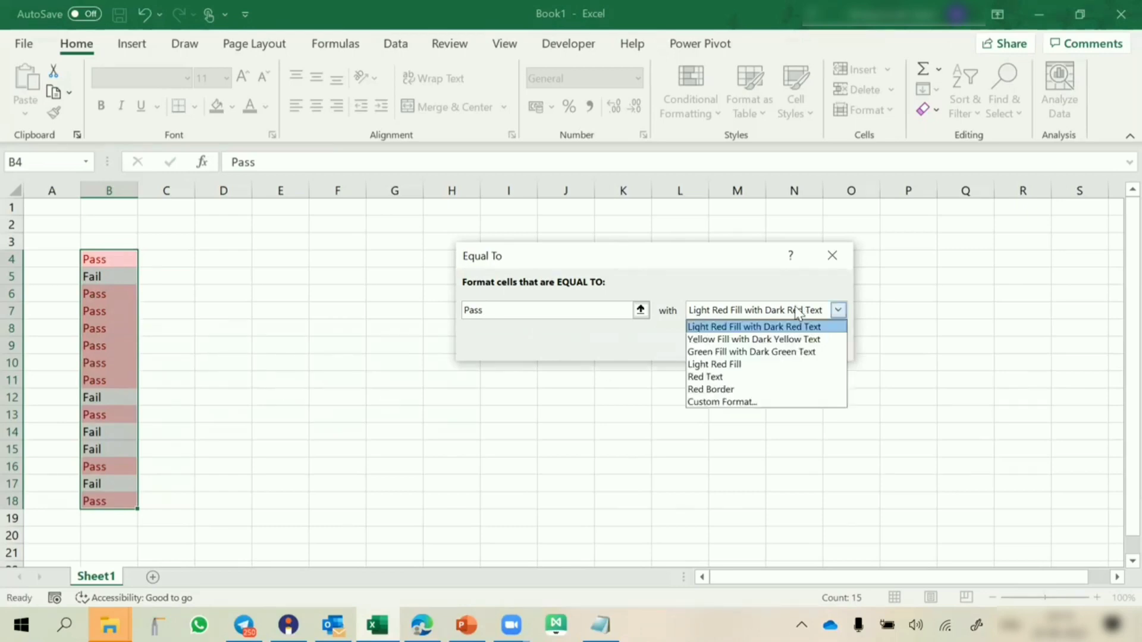
{"action": "left_click", "coordinate": [733, 352]}
{"action": "left_click", "coordinate": [758, 309]}
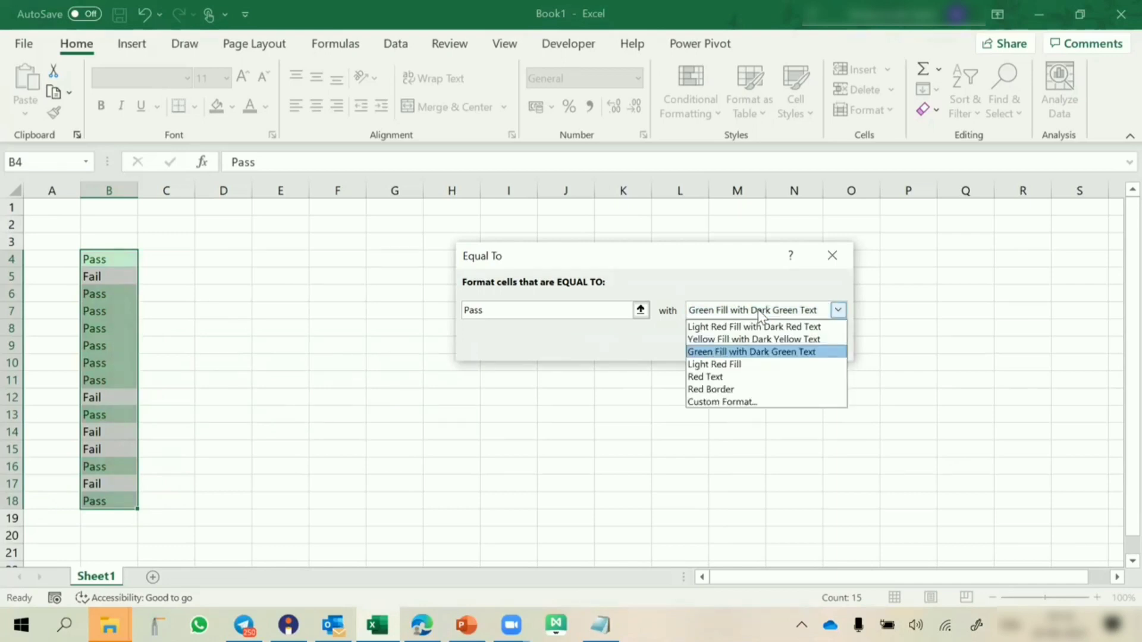
{"action": "left_click", "coordinate": [723, 402]}
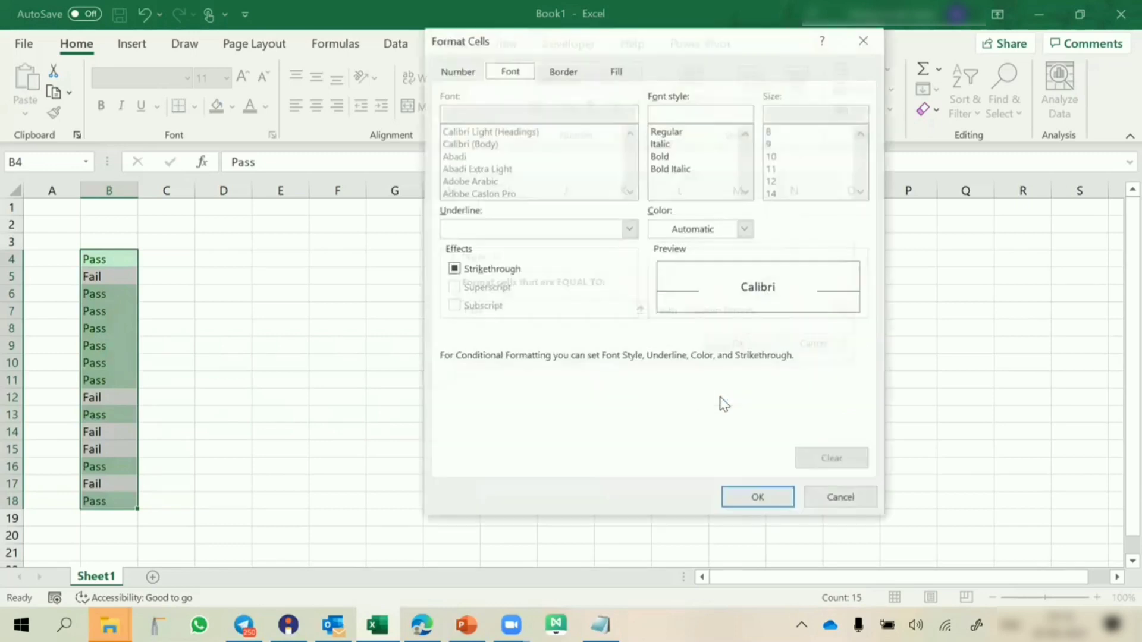
{"action": "left_click", "coordinate": [613, 70]}
{"action": "left_click", "coordinate": [519, 237]}
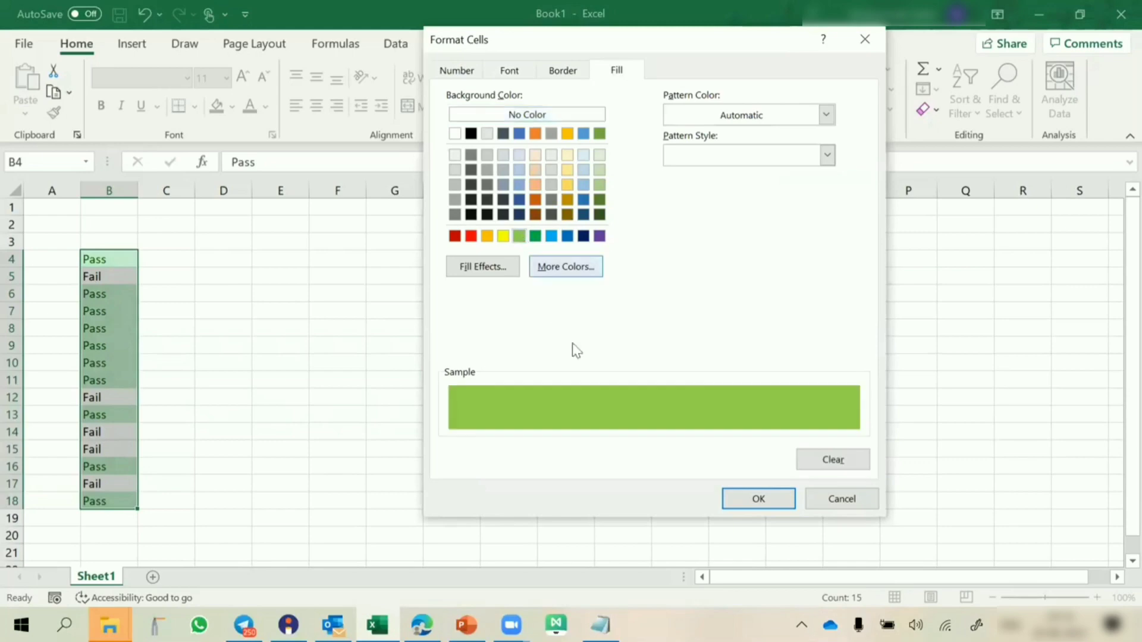
{"action": "left_click", "coordinate": [731, 497]}
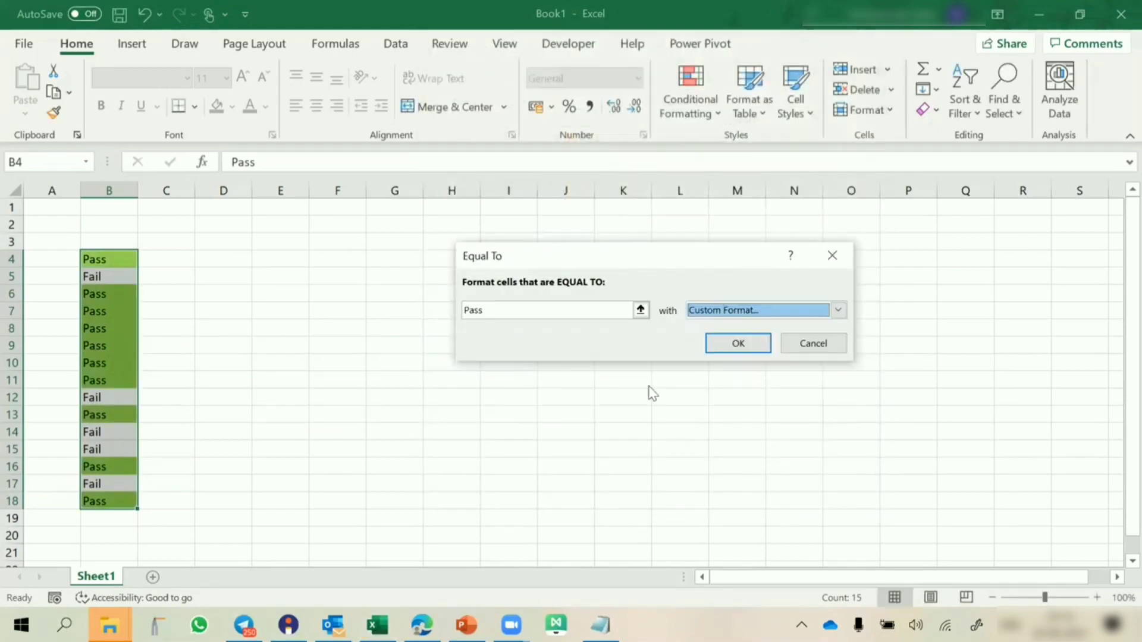
{"action": "left_click", "coordinate": [739, 344]}
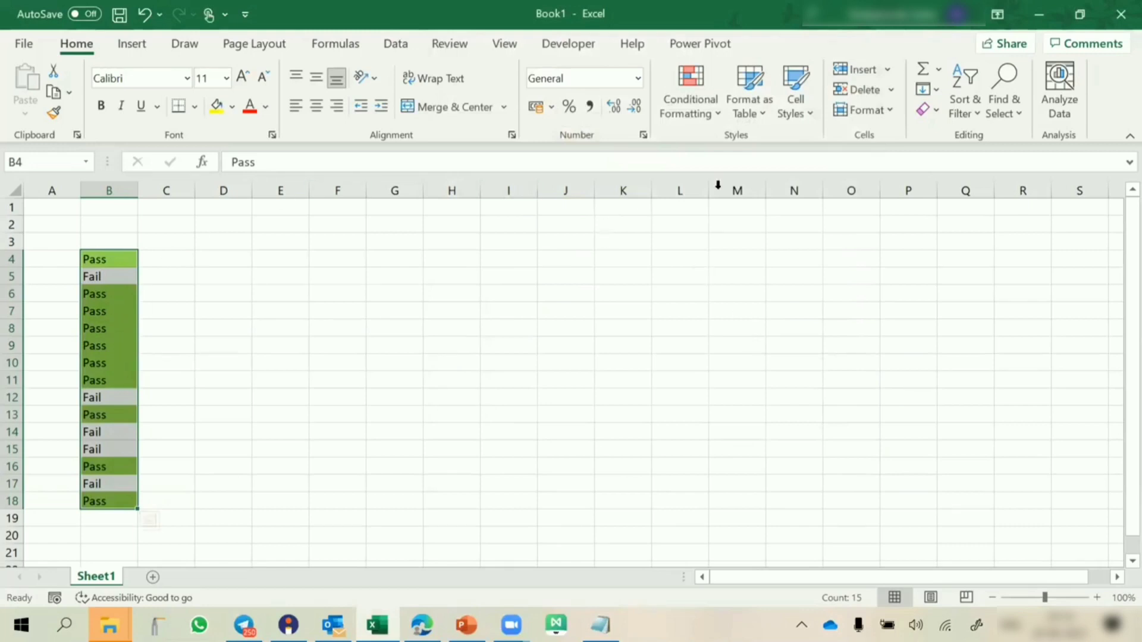
Add an Equal To rule for Fail on the same cells, with a custom format using a red background fill.
{"action": "left_click", "coordinate": [689, 109]}
{"action": "mouse_move", "coordinate": [732, 149]}
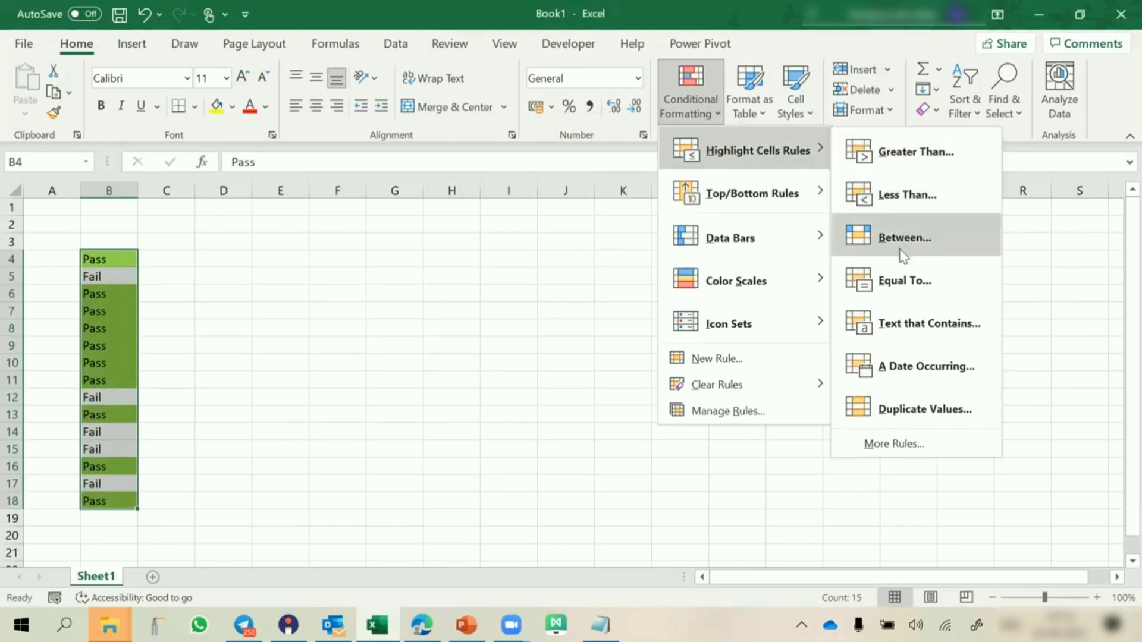
{"action": "left_click", "coordinate": [895, 282]}
{"action": "type", "text": "Fail"}
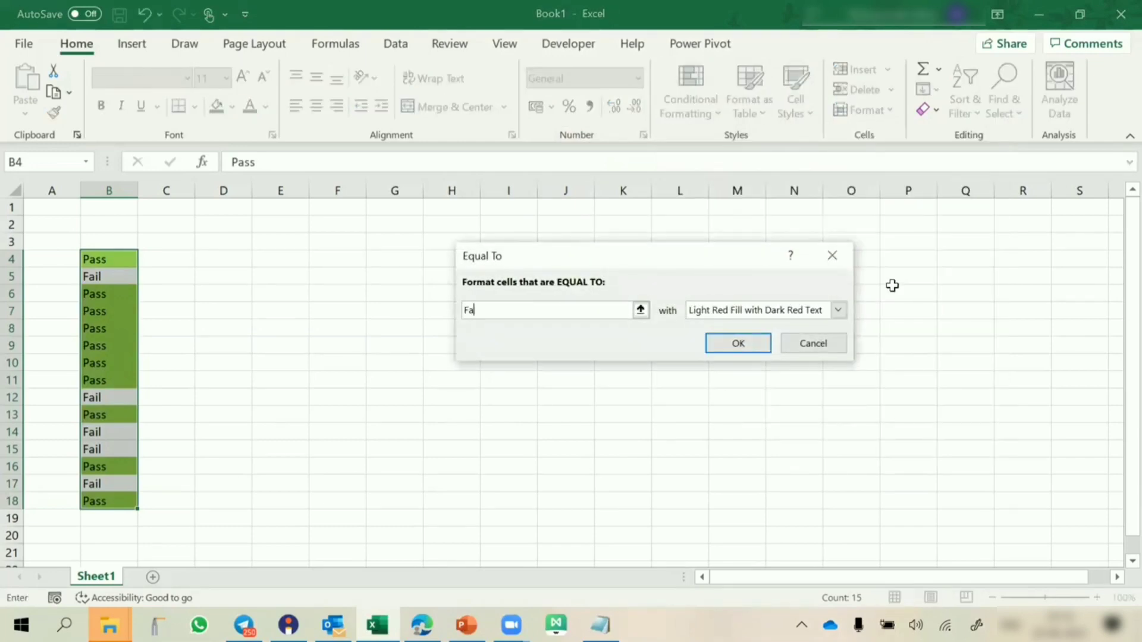
{"action": "left_click", "coordinate": [837, 311]}
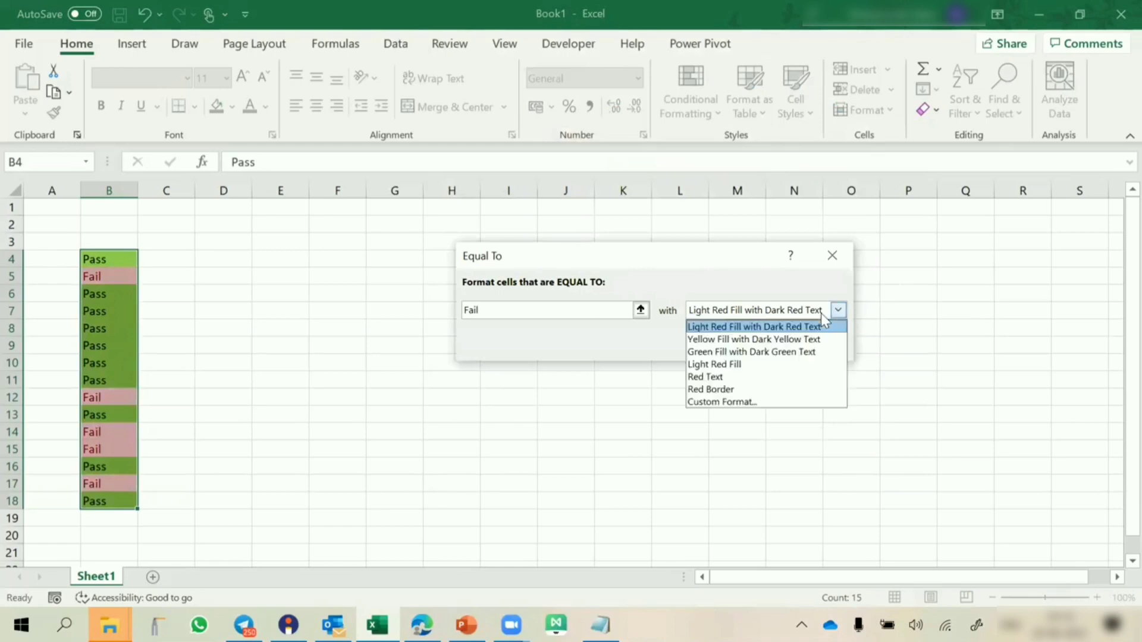
{"action": "left_click", "coordinate": [738, 402]}
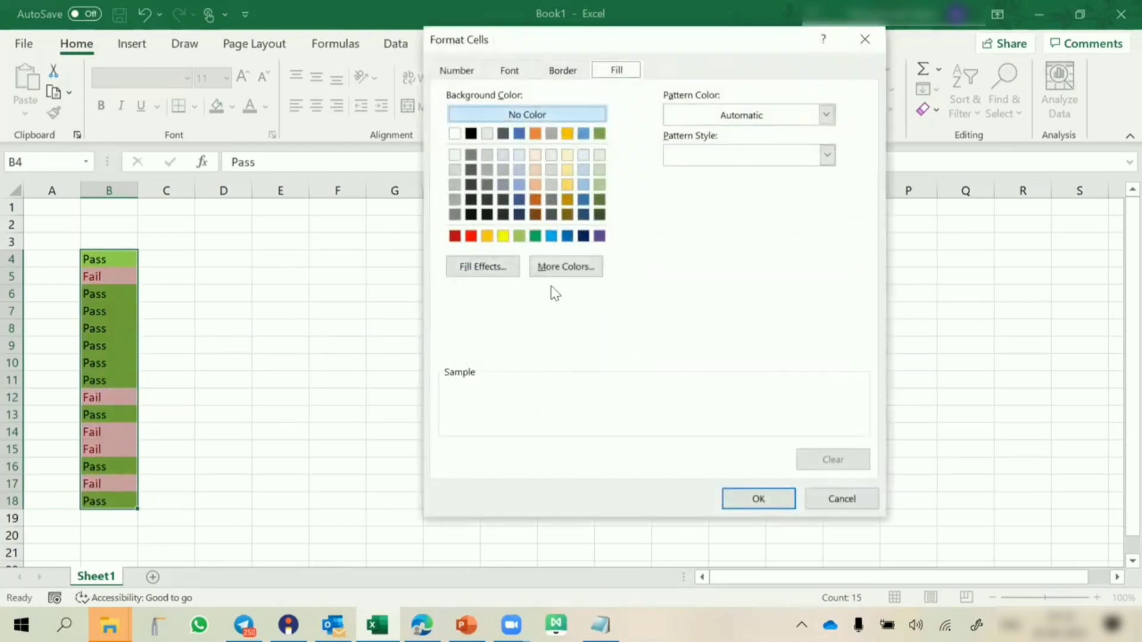
{"action": "left_click", "coordinate": [473, 237]}
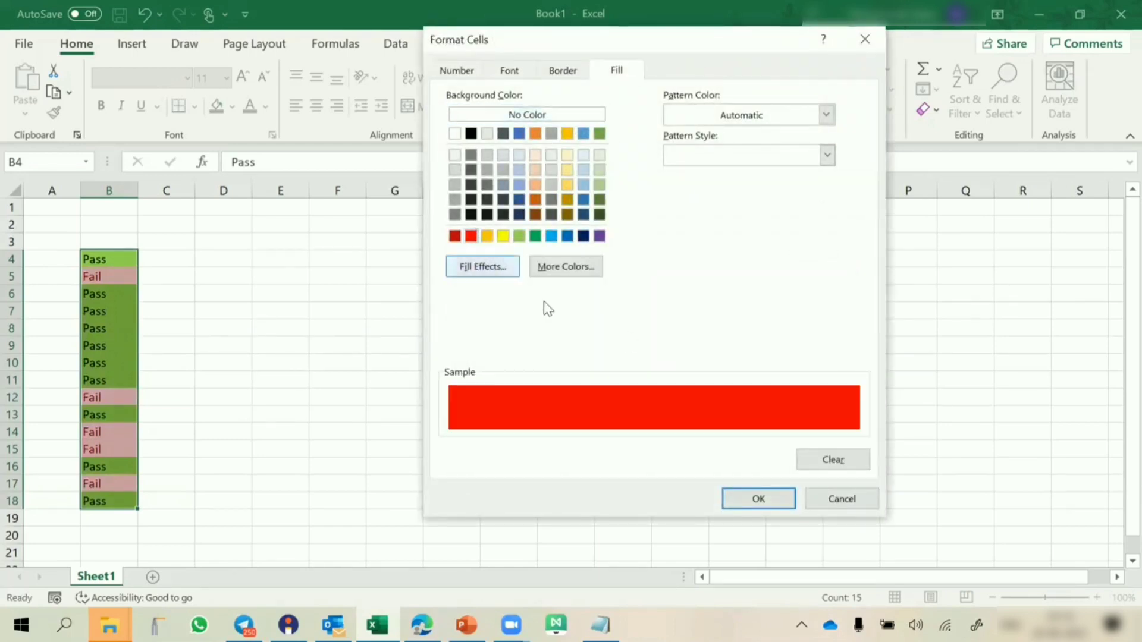
Set the Fail format's font color to white and apply the rule.
{"action": "left_click", "coordinate": [510, 71]}
{"action": "left_click", "coordinate": [695, 234]}
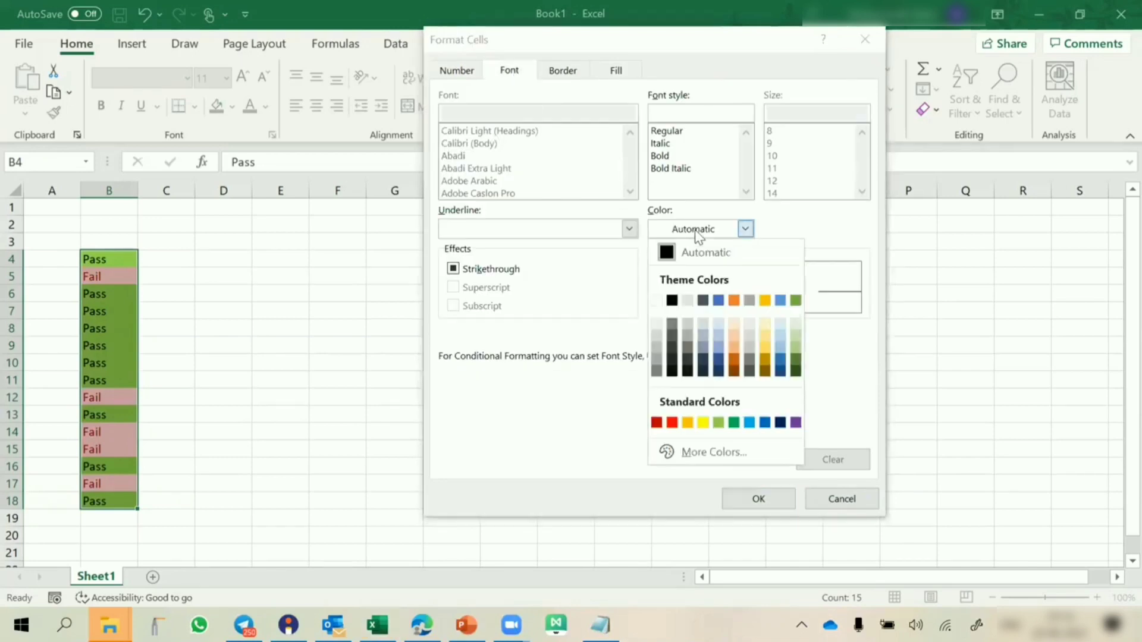
{"action": "left_click", "coordinate": [662, 301]}
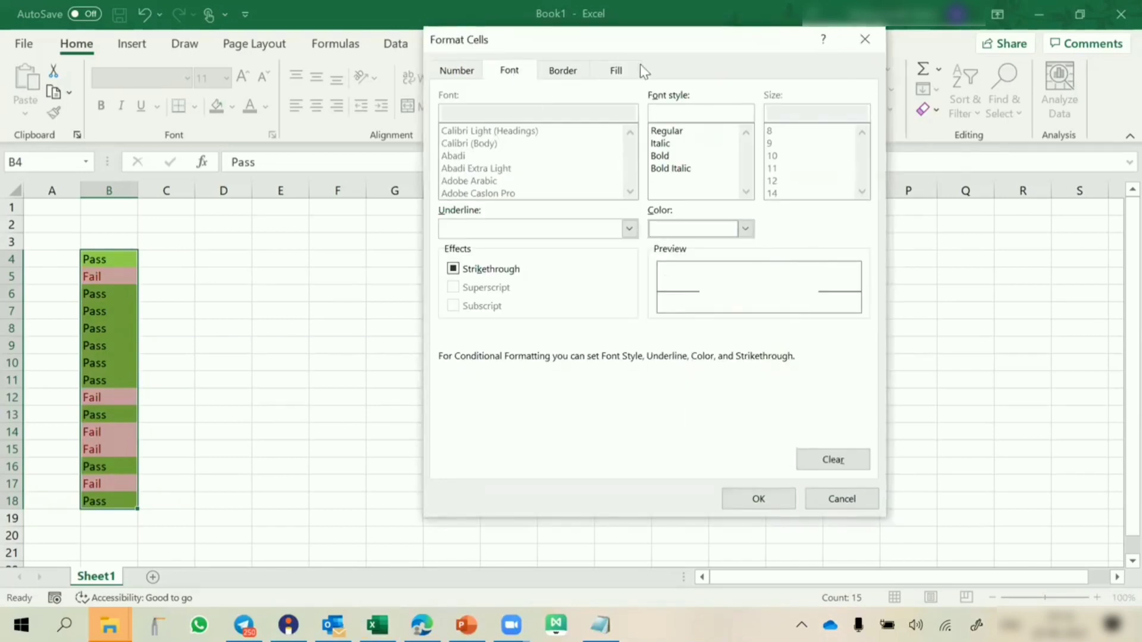
{"action": "left_click", "coordinate": [617, 71]}
{"action": "left_click", "coordinate": [740, 493]}
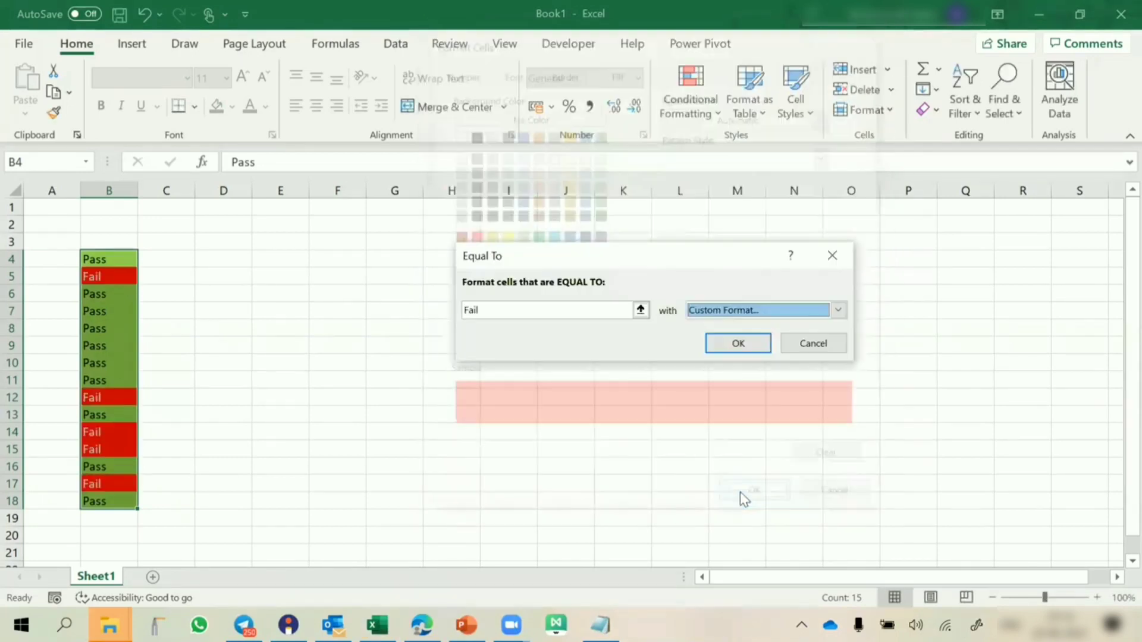
{"action": "left_click", "coordinate": [739, 342]}
{"action": "left_click", "coordinate": [288, 386]}
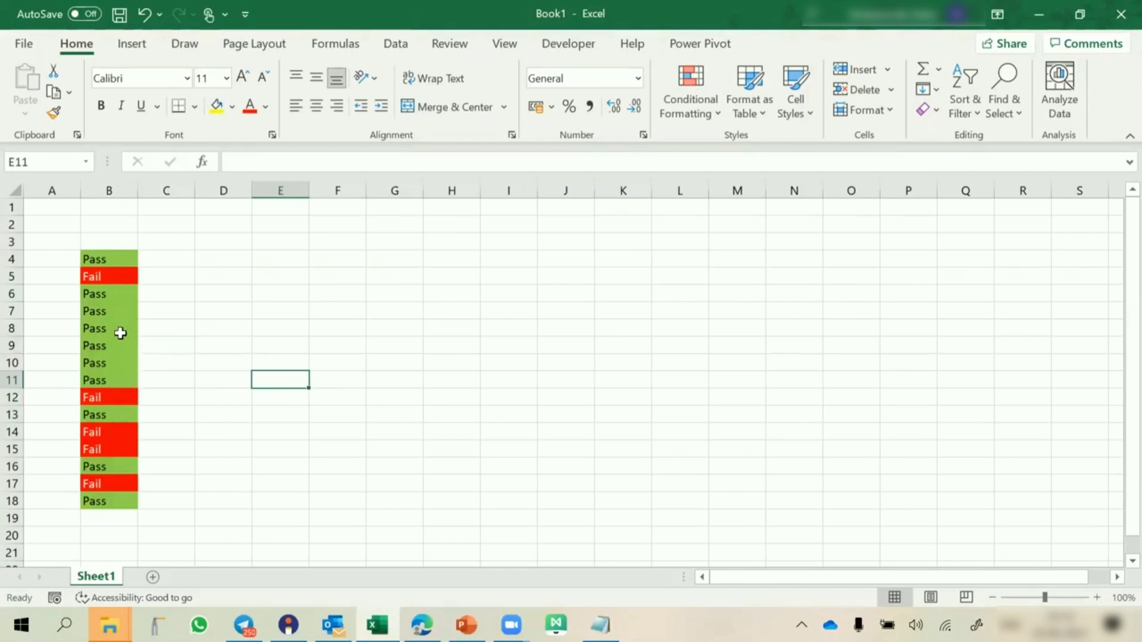
Test the formatting rules by changing cell B8 to Fail and cell B14 to Pass.
{"action": "left_click", "coordinate": [102, 328]}
{"action": "type", "text": "fail"}
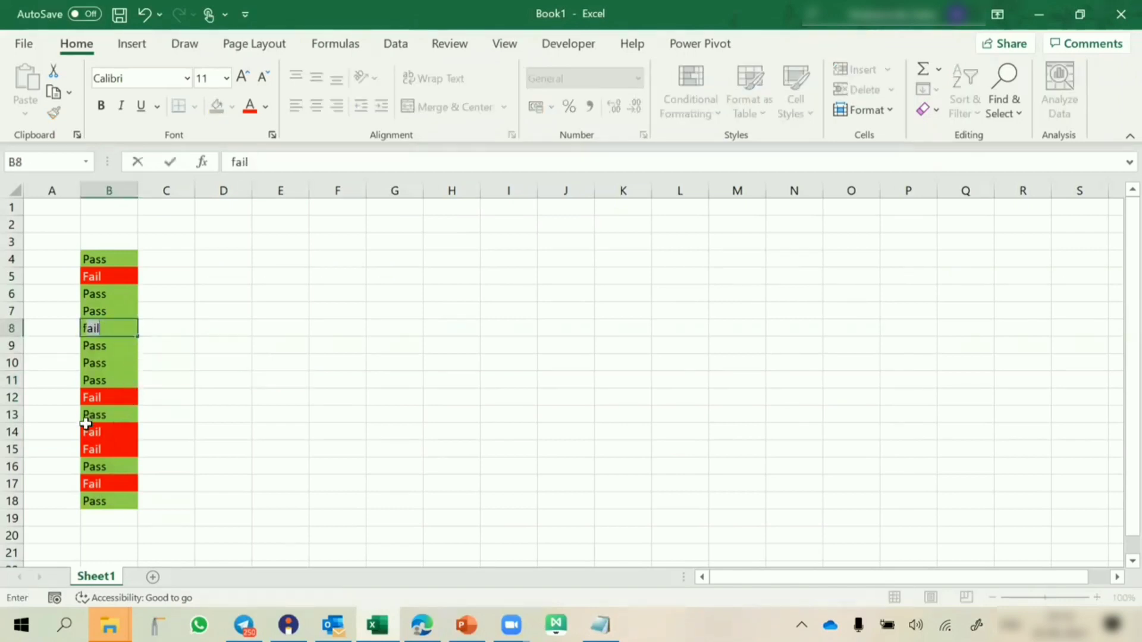
{"action": "key", "text": "Return"}
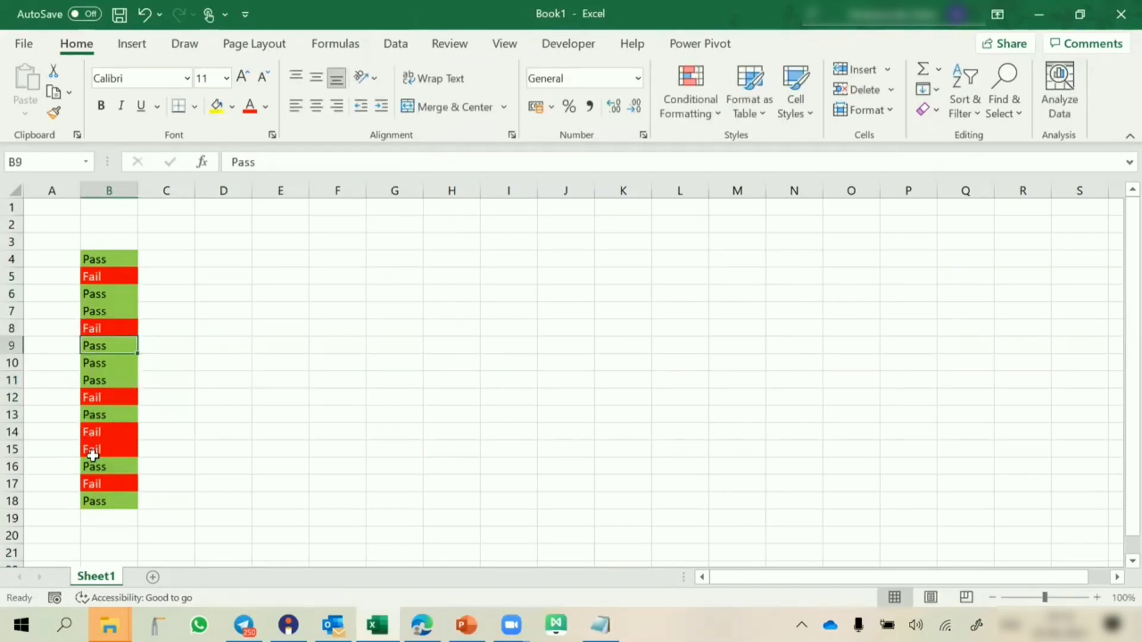
{"action": "left_click", "coordinate": [113, 432]}
{"action": "type", "text": "p"}
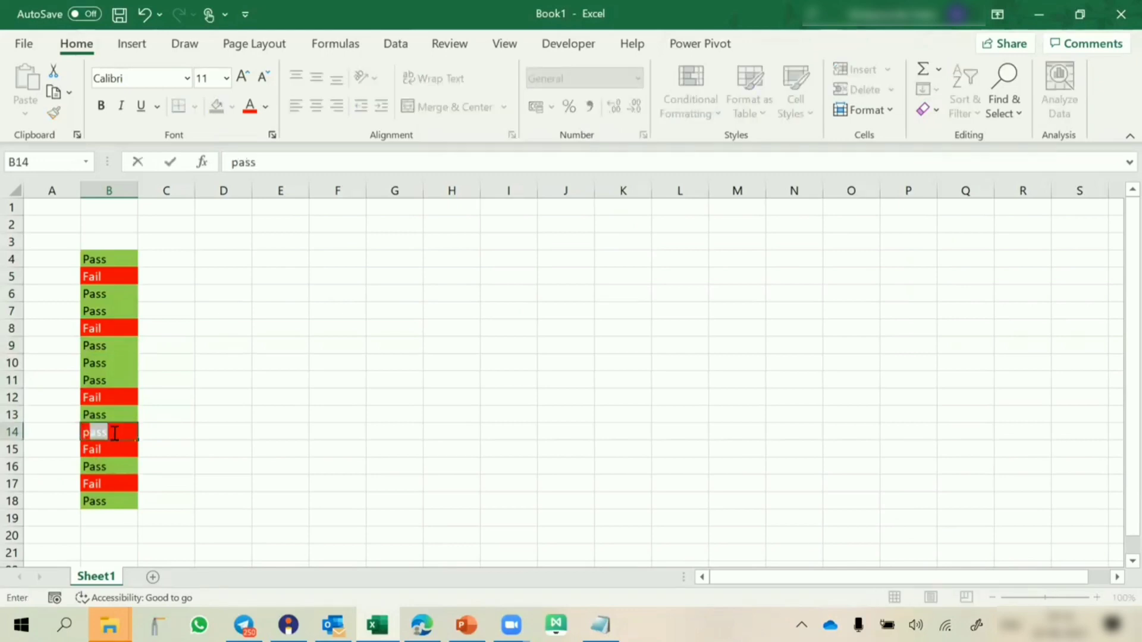
{"action": "key", "text": "Return"}
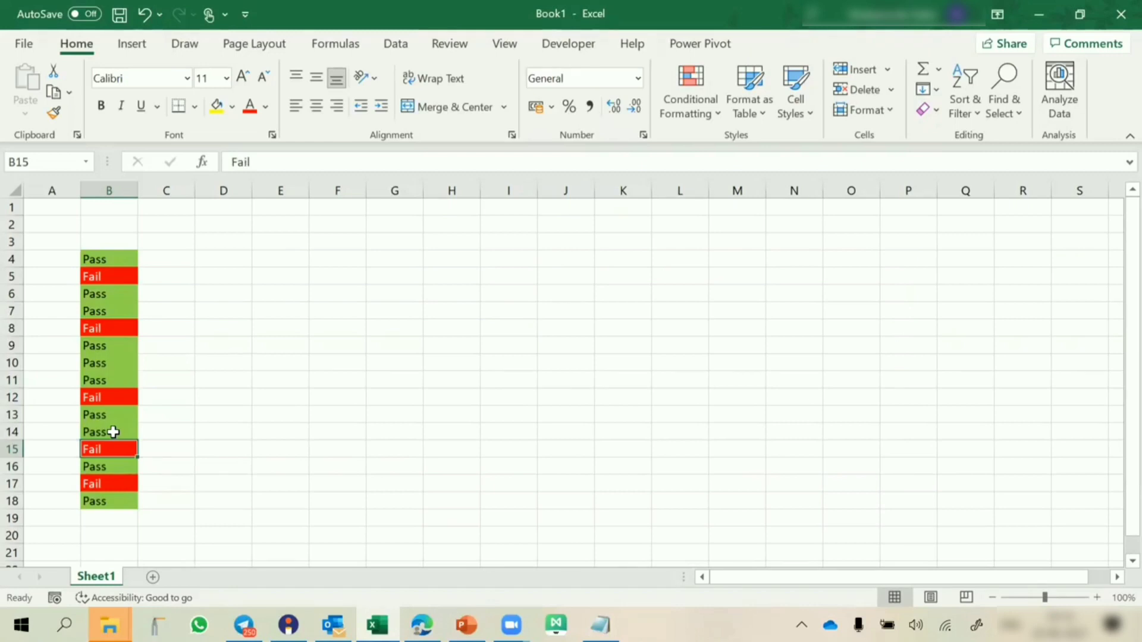
{"action": "left_click_drag", "start_coordinate": [119, 260], "coordinate": [100, 500]}
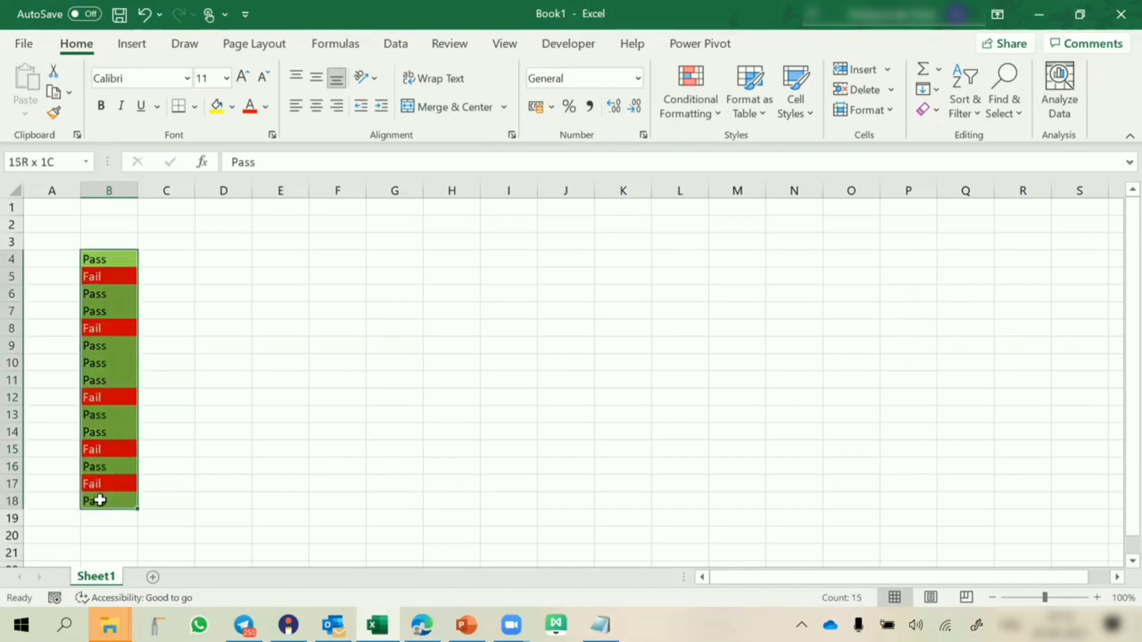
{"action": "left_click", "coordinate": [689, 114]}
{"action": "mouse_move", "coordinate": [736, 149]}
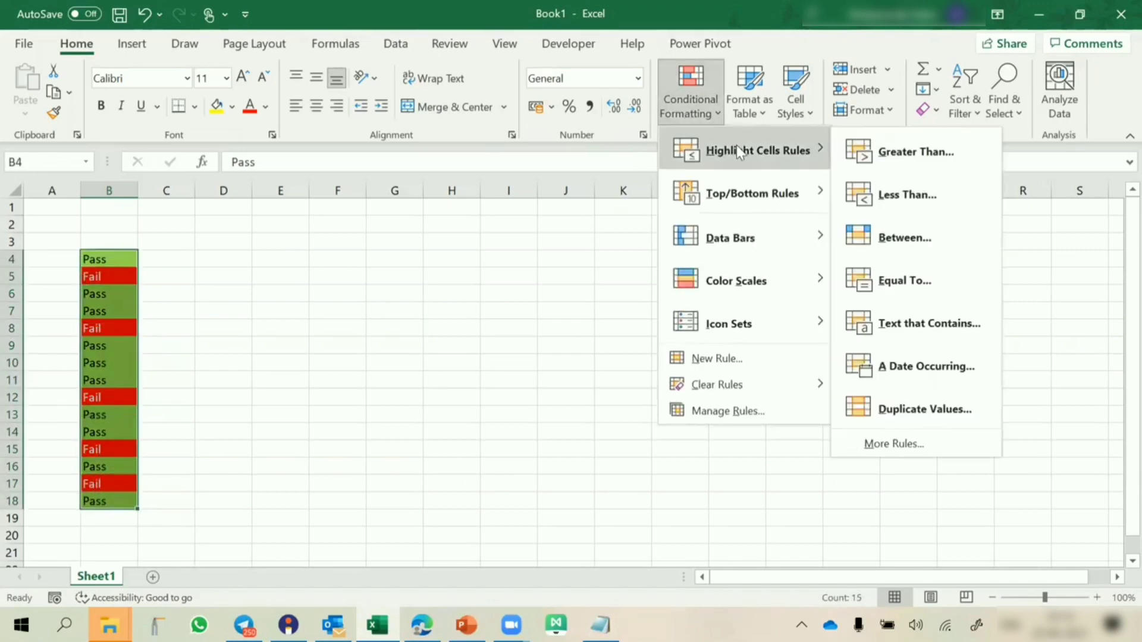
{"action": "left_click", "coordinate": [915, 277]}
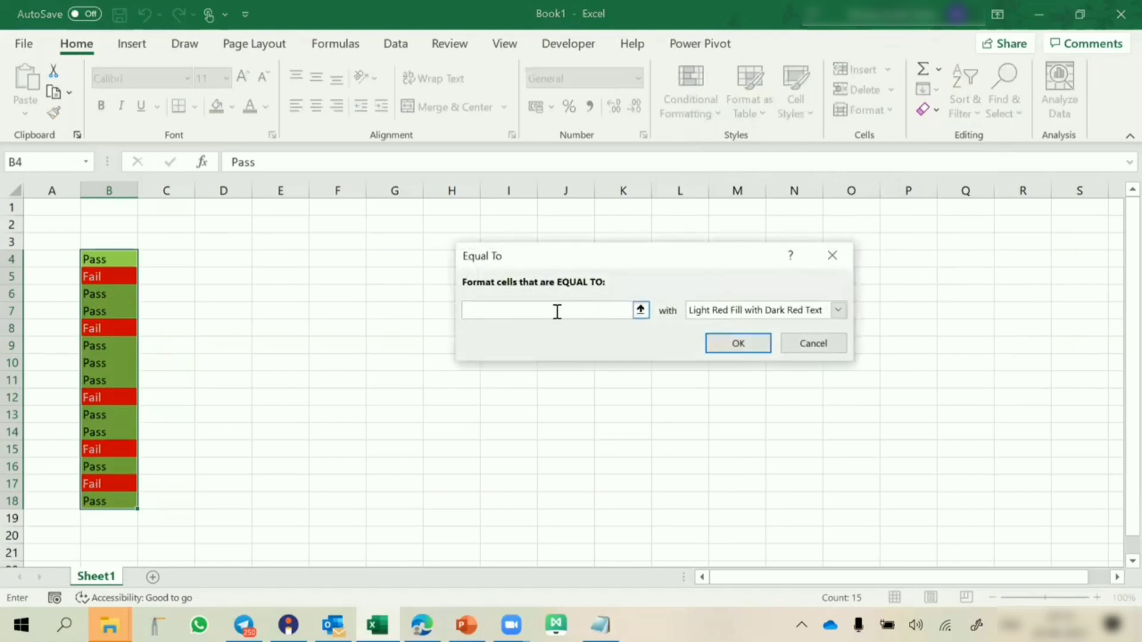
{"action": "type", "text": "Pass"}
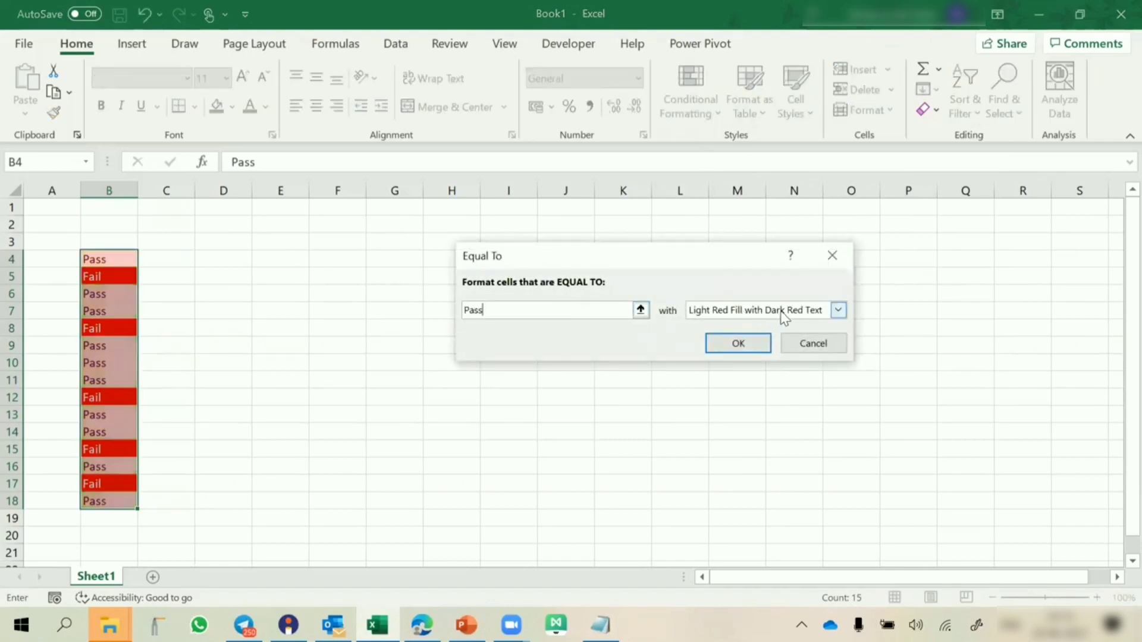
{"action": "left_click", "coordinate": [785, 312]}
{"action": "left_click", "coordinate": [713, 401]}
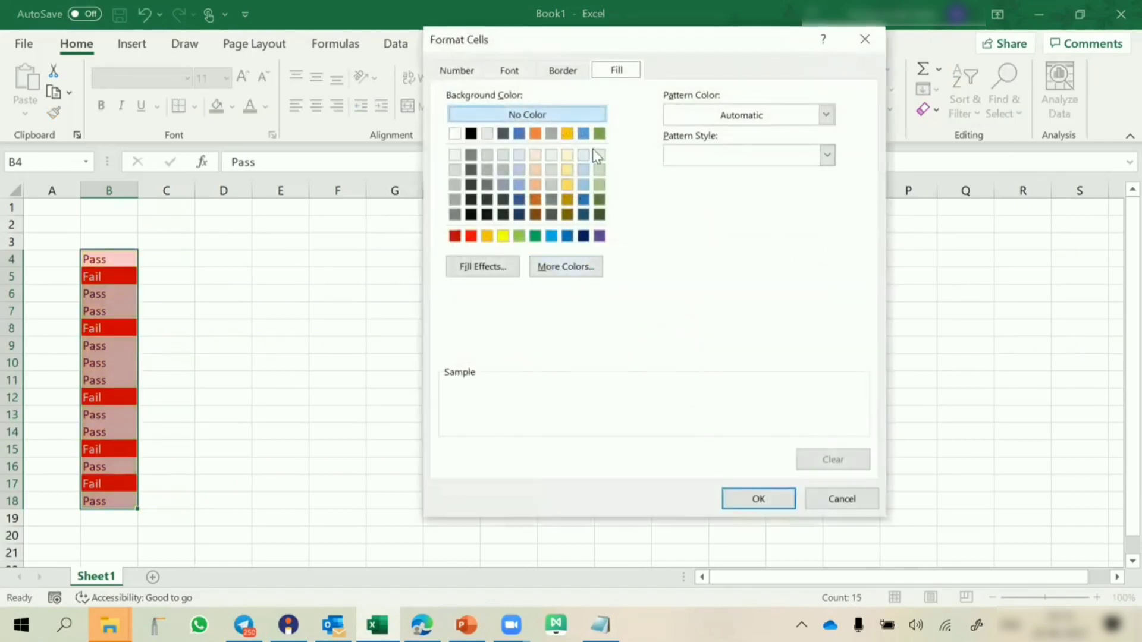
{"action": "left_click", "coordinate": [519, 236]}
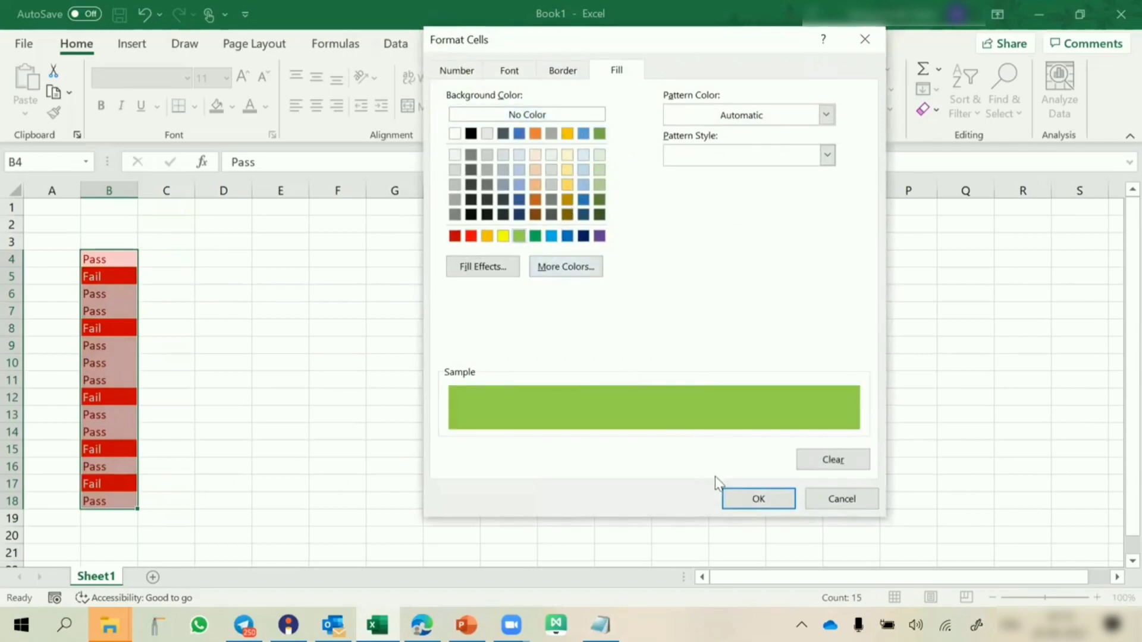
{"action": "left_click", "coordinate": [841, 499]}
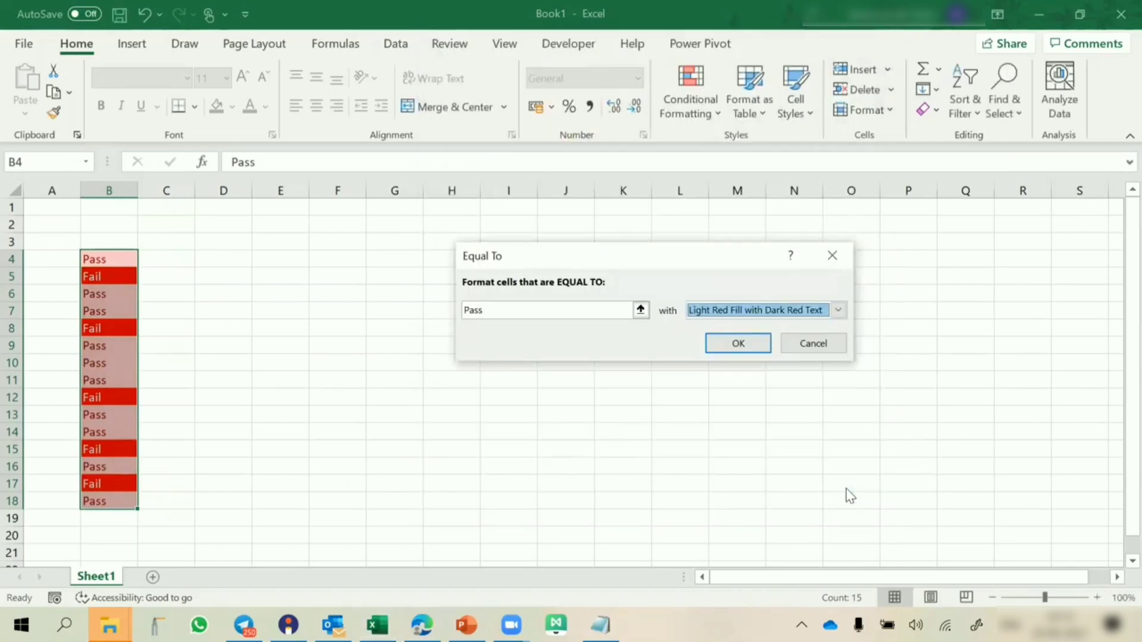
{"action": "left_click", "coordinate": [812, 344]}
{"action": "left_click", "coordinate": [98, 304]}
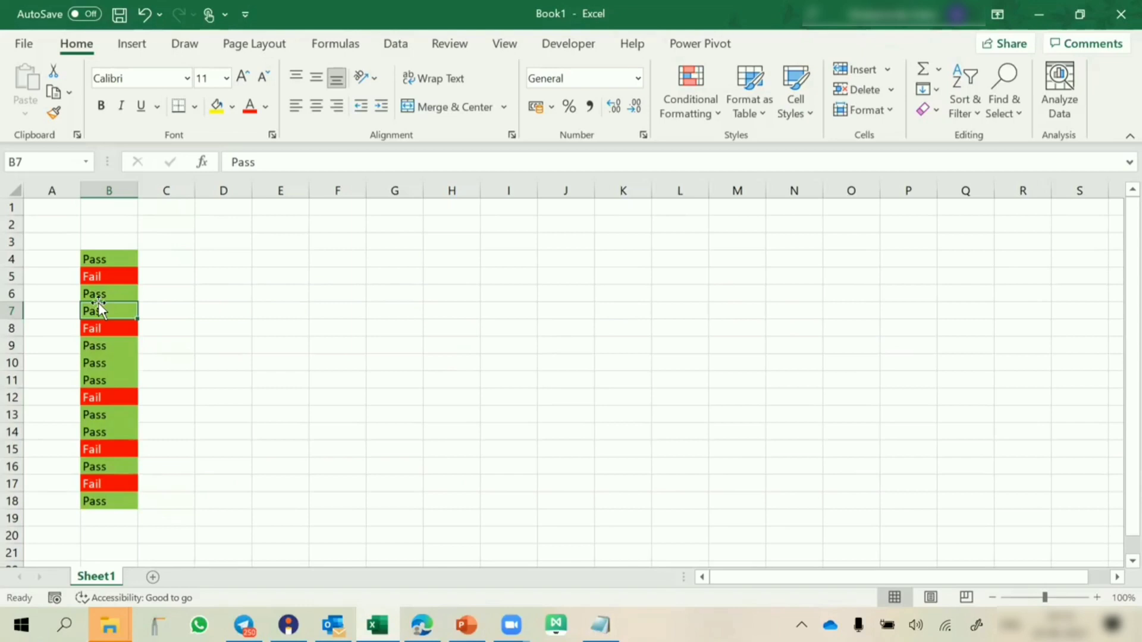
Copy the results in B4:B18 and paste them as values only starting at D4.
{"action": "left_click_drag", "start_coordinate": [117, 260], "coordinate": [121, 505]}
{"action": "key", "text": "ctrl+c"}
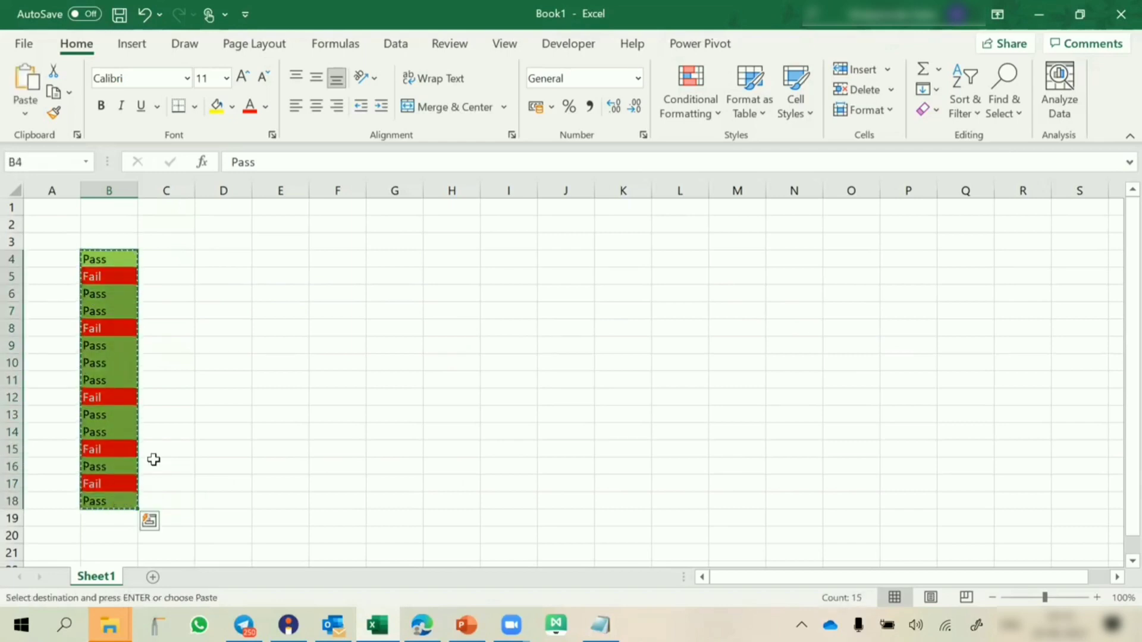
{"action": "left_click", "coordinate": [216, 256]}
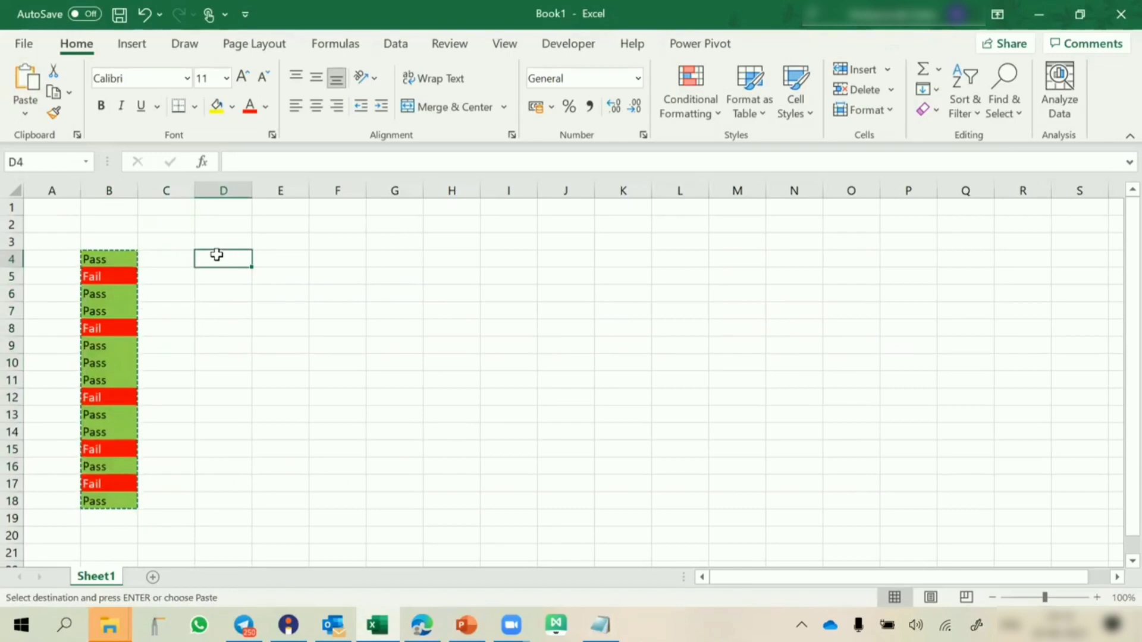
{"action": "right_click", "coordinate": [216, 256]}
{"action": "left_click", "coordinate": [287, 185]}
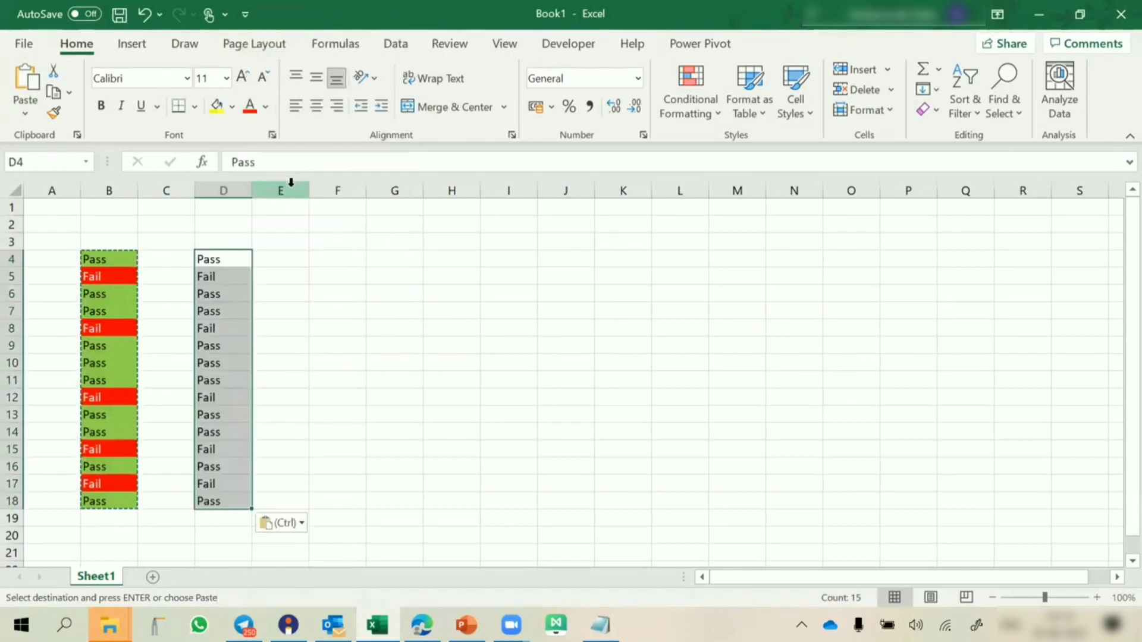
Start a new formatting rule on D4:D18 that formats only cells containing a cell value equal to Pass.
{"action": "left_click", "coordinate": [700, 109]}
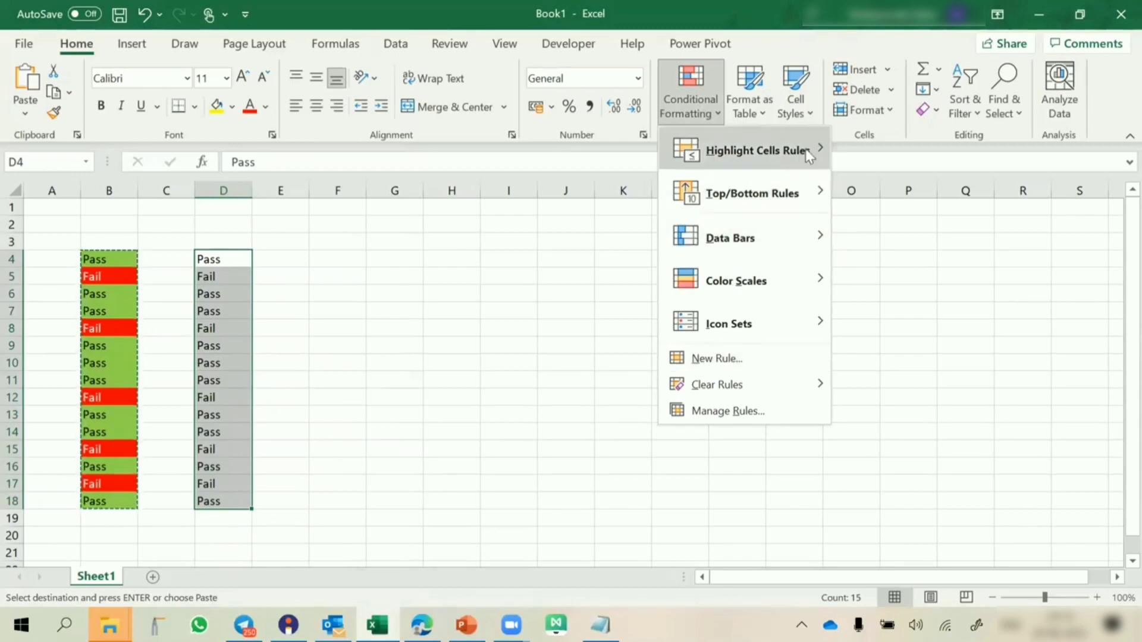
{"action": "mouse_move", "coordinate": [830, 149]}
{"action": "left_click", "coordinate": [725, 359]}
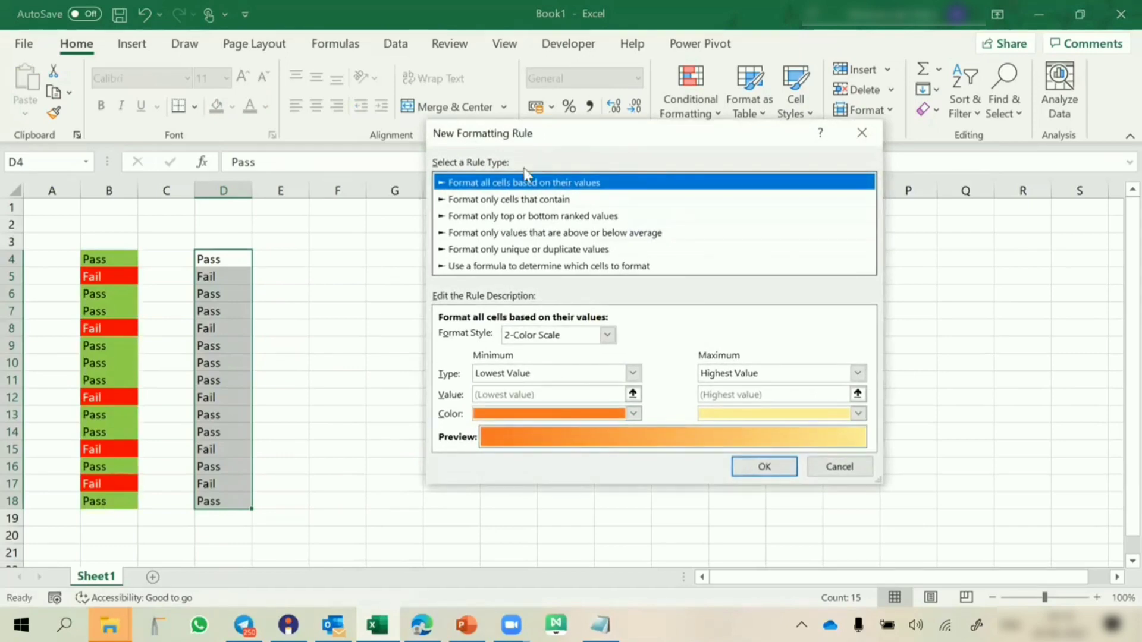
{"action": "left_click", "coordinate": [542, 201]}
{"action": "left_click", "coordinate": [533, 217]}
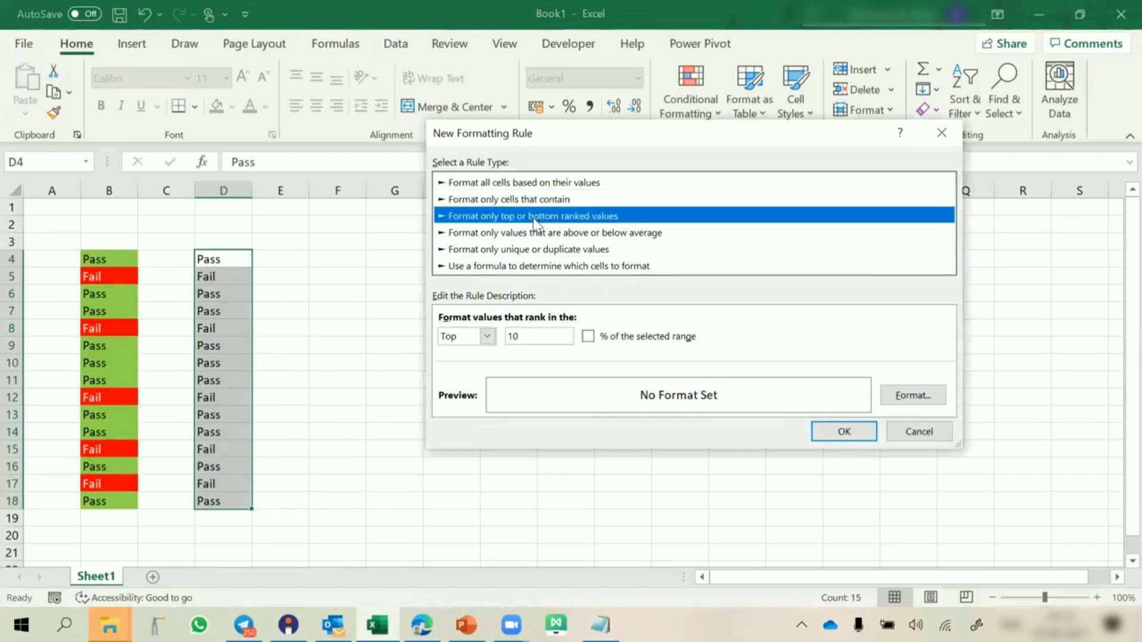
{"action": "left_click", "coordinate": [529, 234]}
{"action": "left_click_drag", "start_coordinate": [644, 147], "coordinate": [625, 254]}
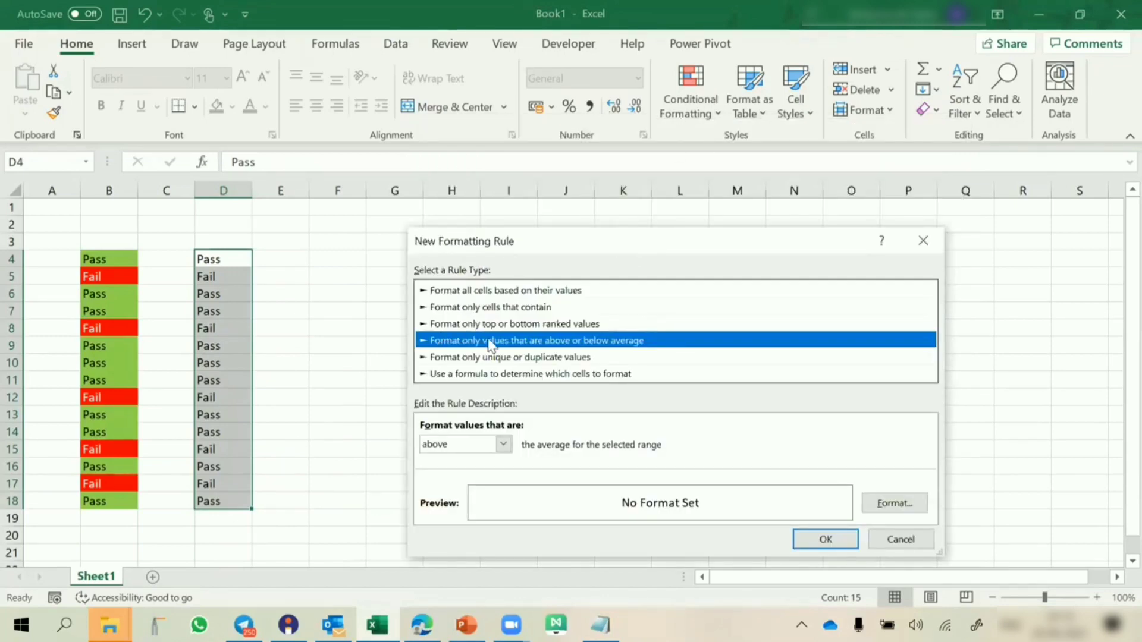
{"action": "left_click", "coordinate": [498, 307]}
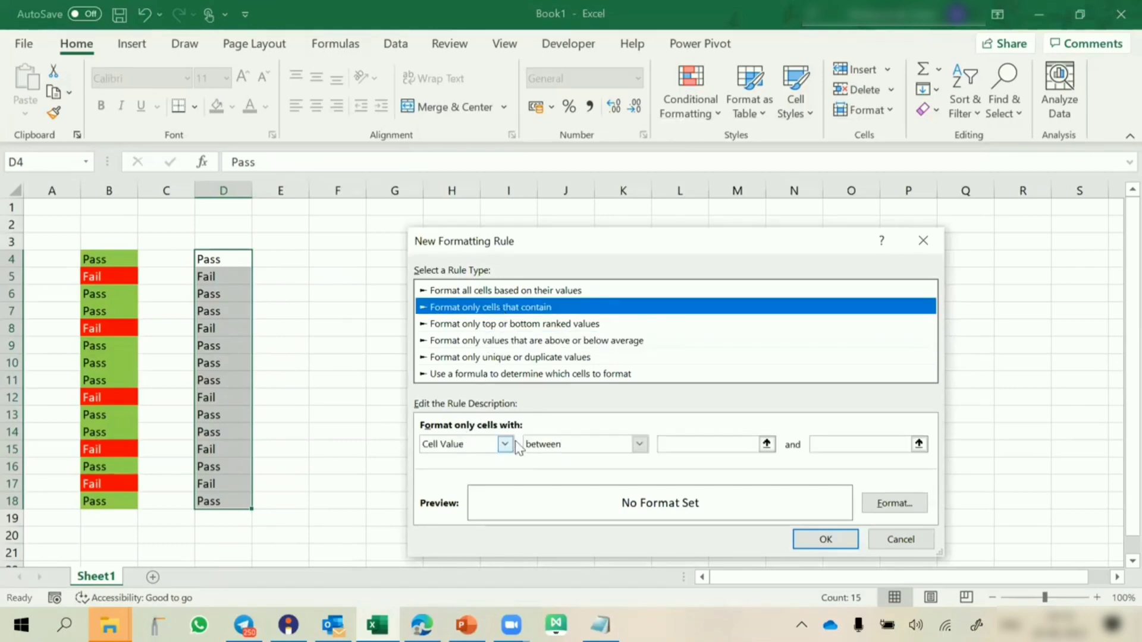
{"action": "left_click", "coordinate": [537, 443]}
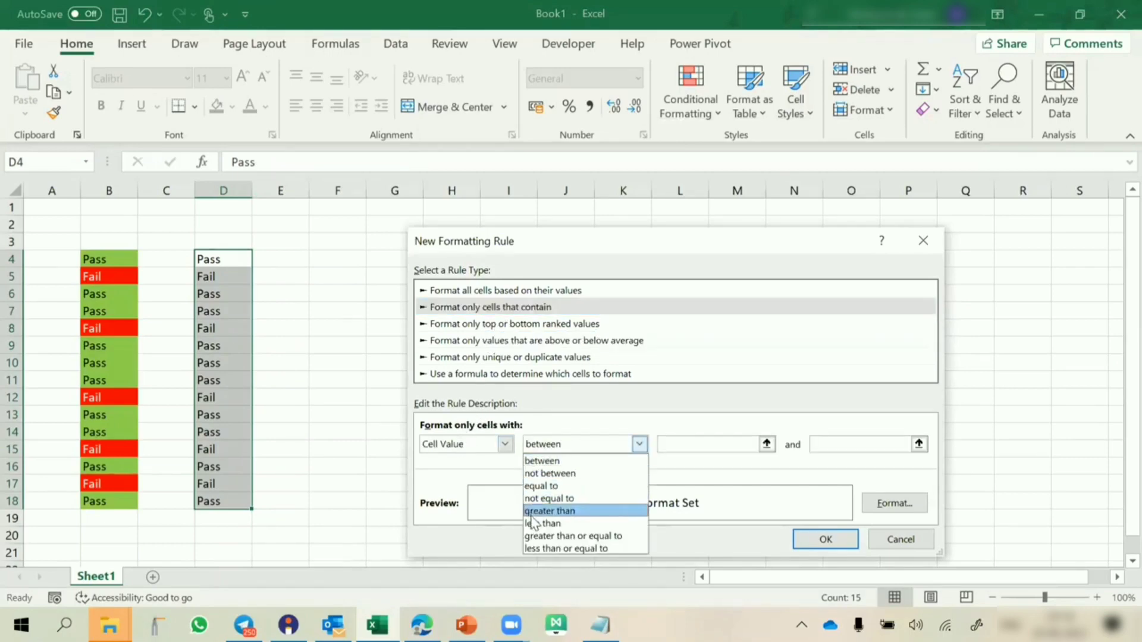
{"action": "left_click", "coordinate": [573, 487]}
{"action": "left_click", "coordinate": [716, 444]}
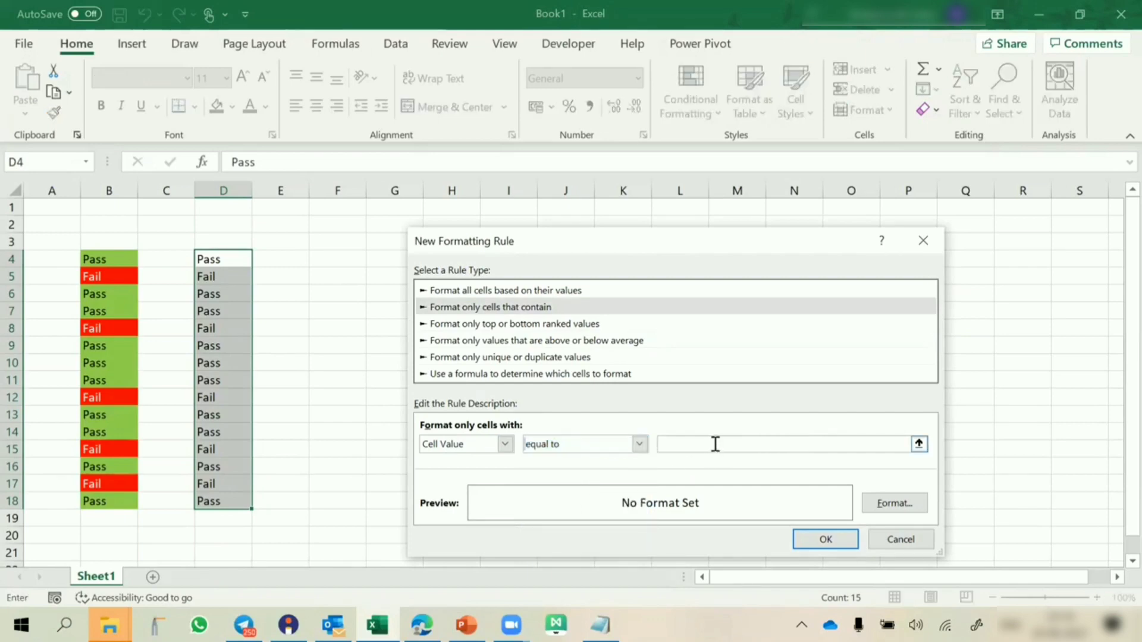
{"action": "type", "text": "Pass"}
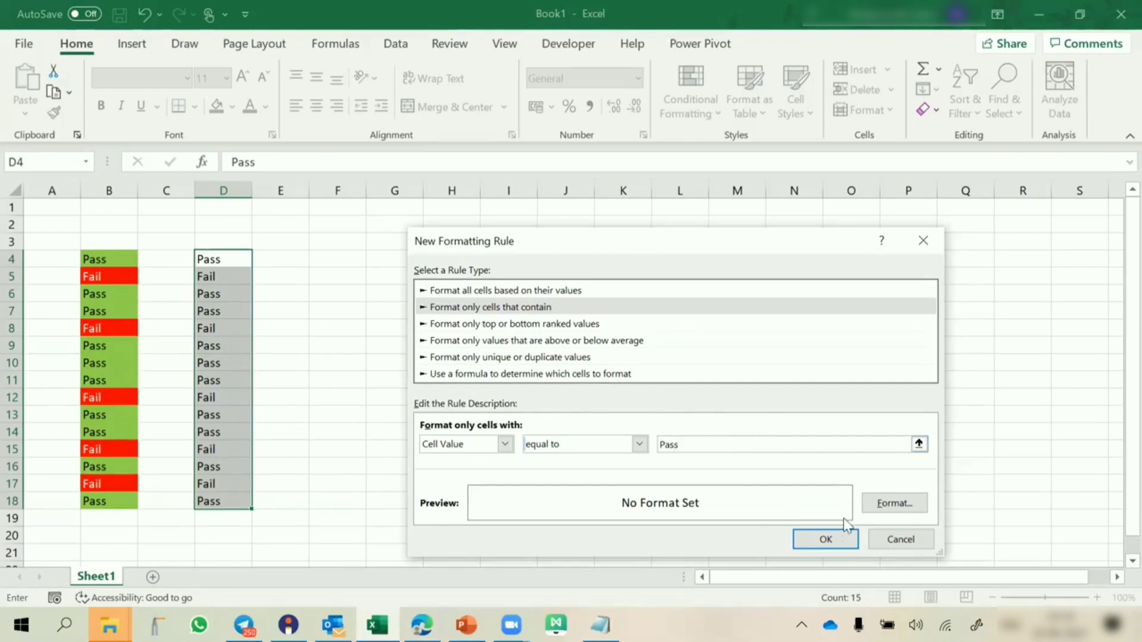
Give the Pass rule a light green fill and apply it to D4:D18.
{"action": "left_click", "coordinate": [896, 504]}
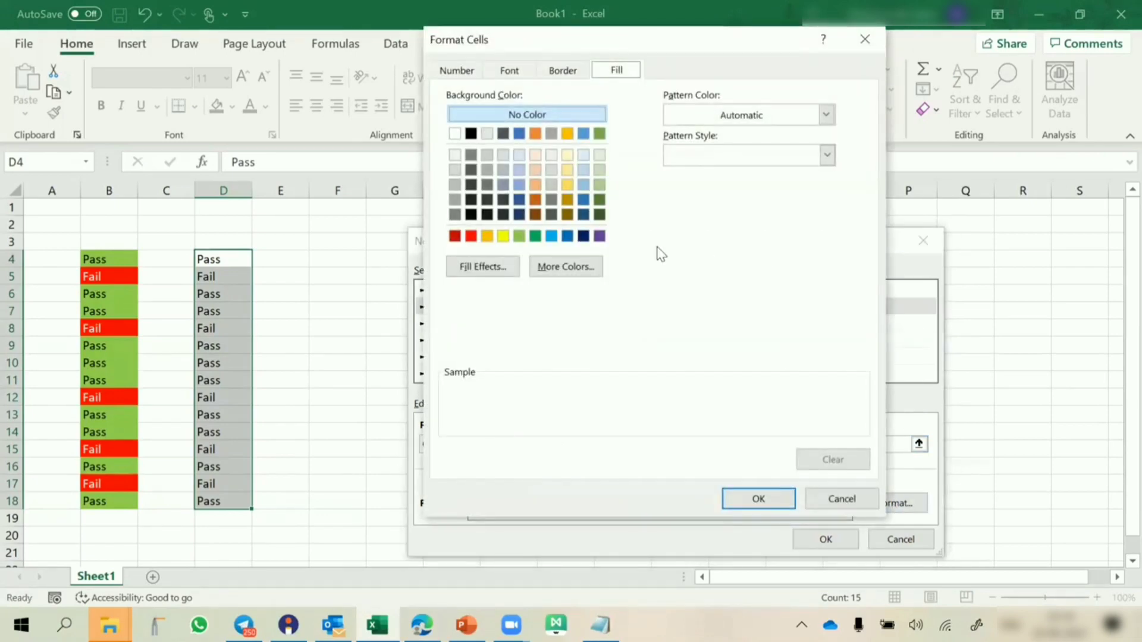
{"action": "left_click", "coordinate": [520, 237]}
{"action": "left_click", "coordinate": [759, 500]}
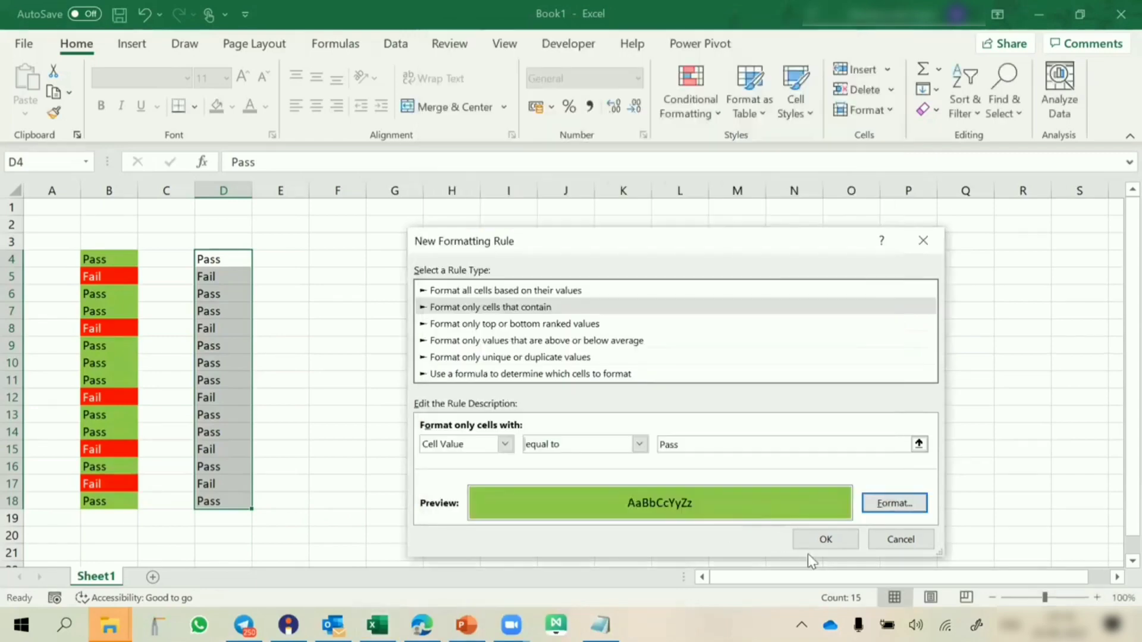
{"action": "left_click", "coordinate": [827, 541]}
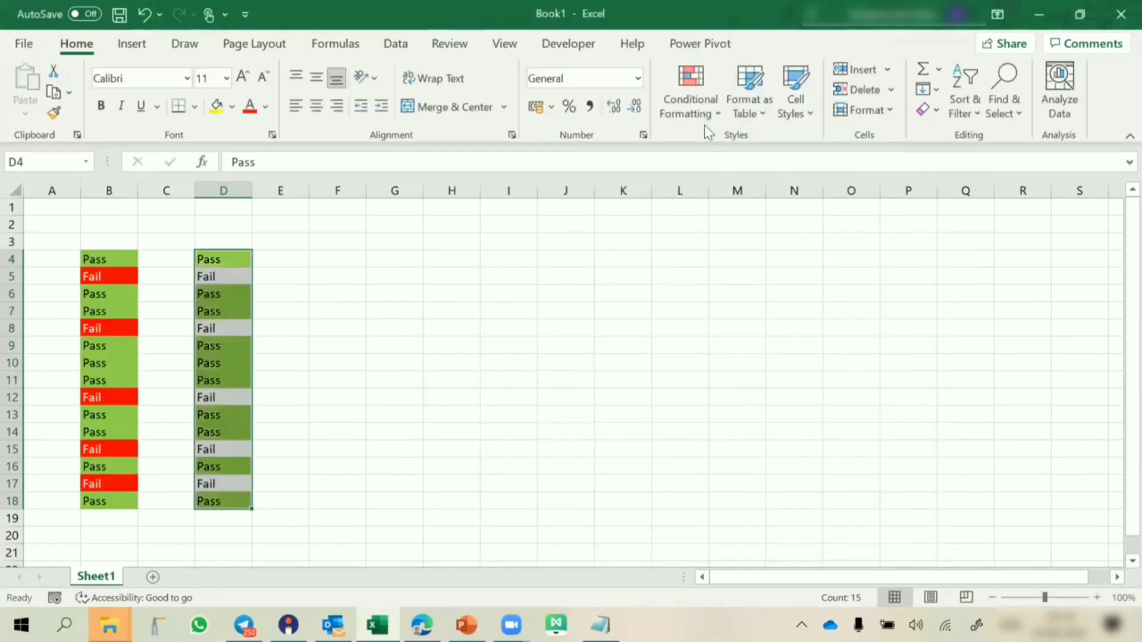
Start another new rule on D4:D18 that formats only cells containing a cell value equal to Fail.
{"action": "left_click", "coordinate": [700, 107]}
{"action": "left_click", "coordinate": [714, 364]}
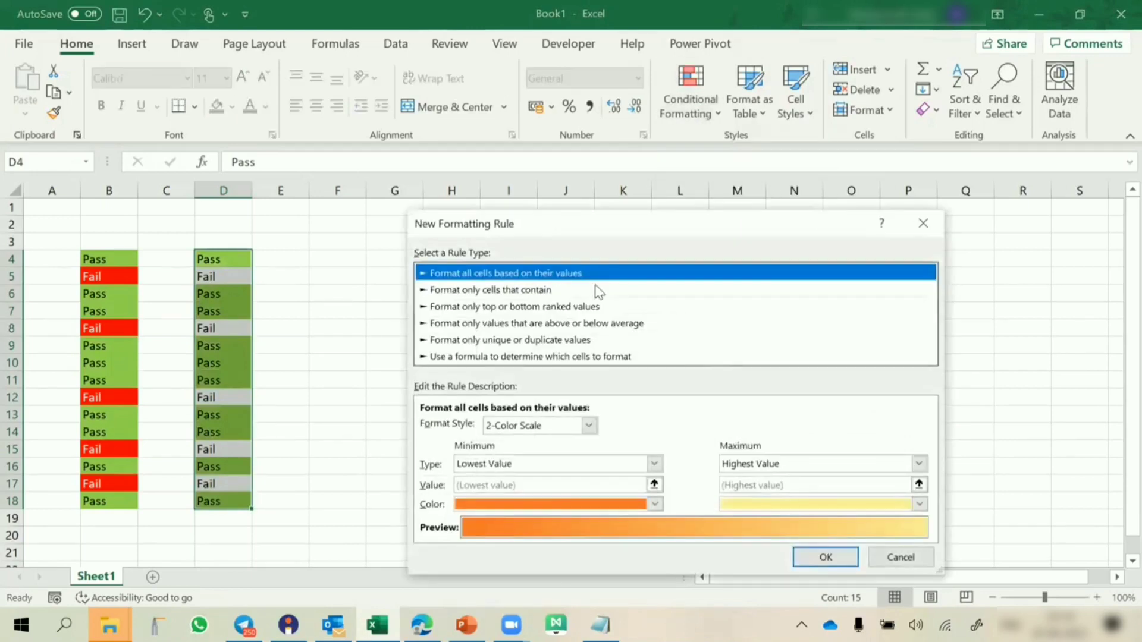
{"action": "left_click", "coordinate": [534, 290]}
{"action": "left_click", "coordinate": [543, 431]}
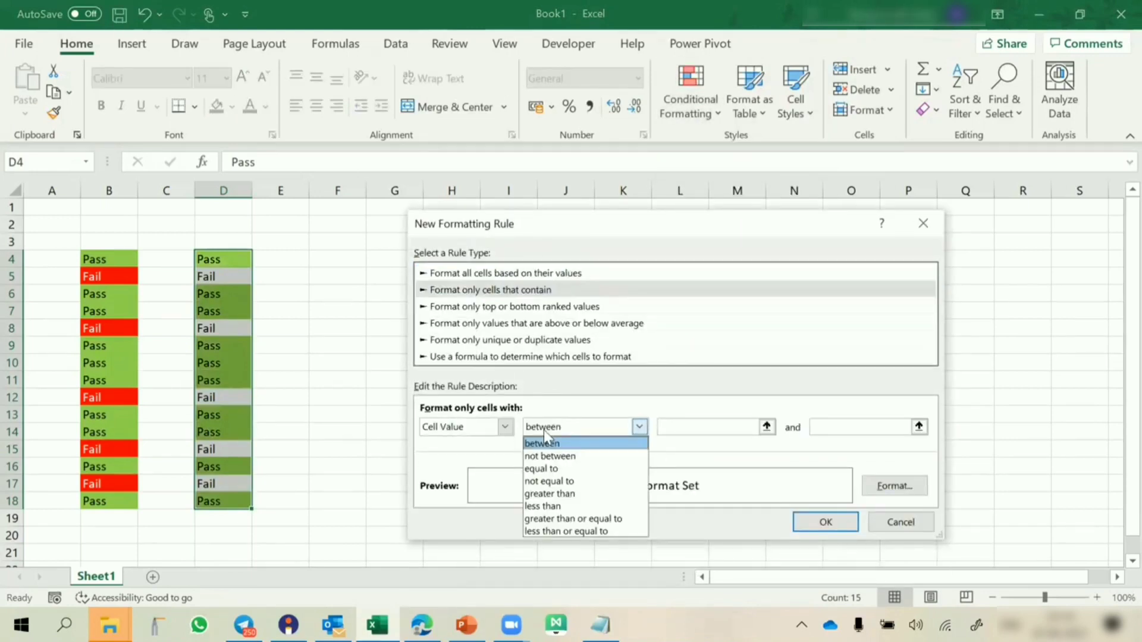
{"action": "left_click", "coordinate": [544, 466]}
{"action": "left_click", "coordinate": [687, 432]}
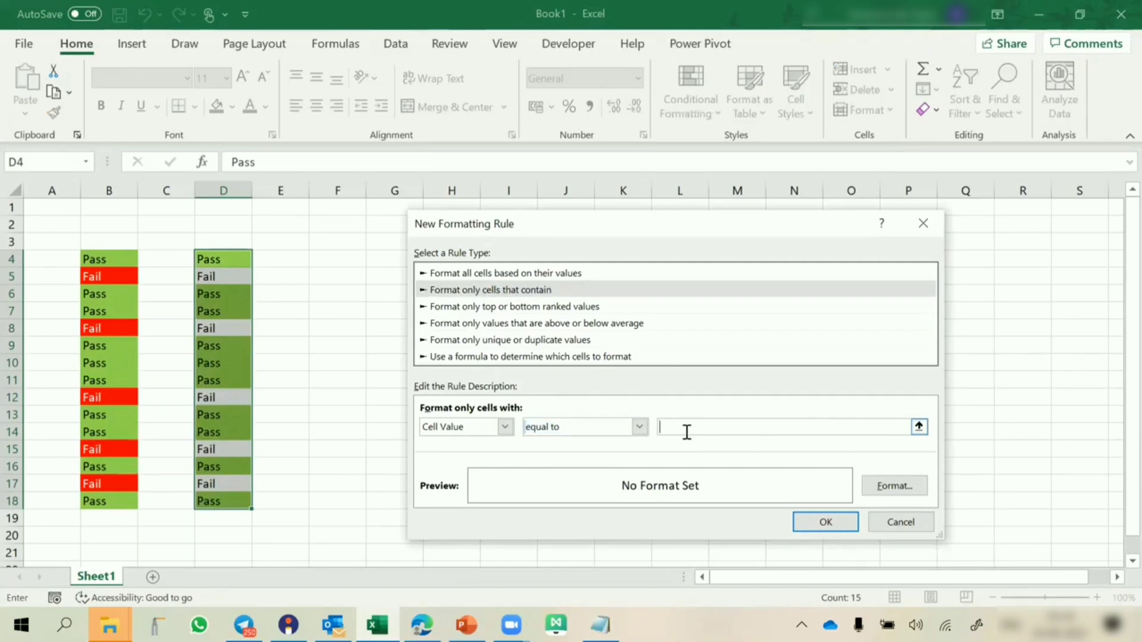
{"action": "type", "text": "Fail"}
Format the Fail rule with a red fill and white font color, and apply it to D4:D18.
{"action": "left_click", "coordinate": [894, 486]}
{"action": "left_click", "coordinate": [493, 320]}
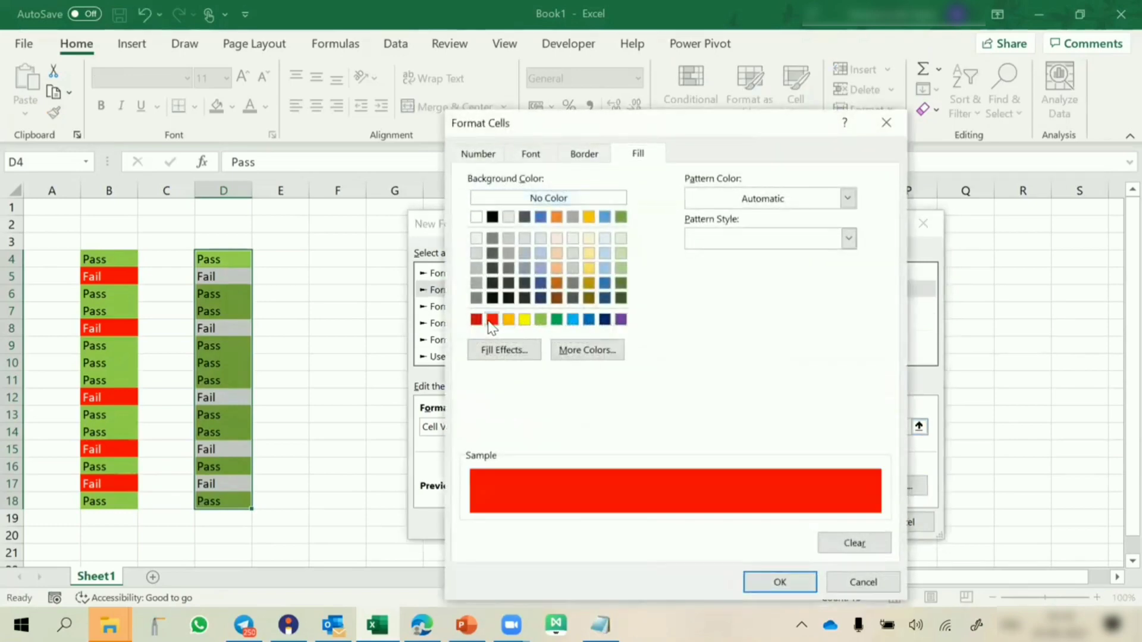
{"action": "left_click", "coordinate": [539, 156]}
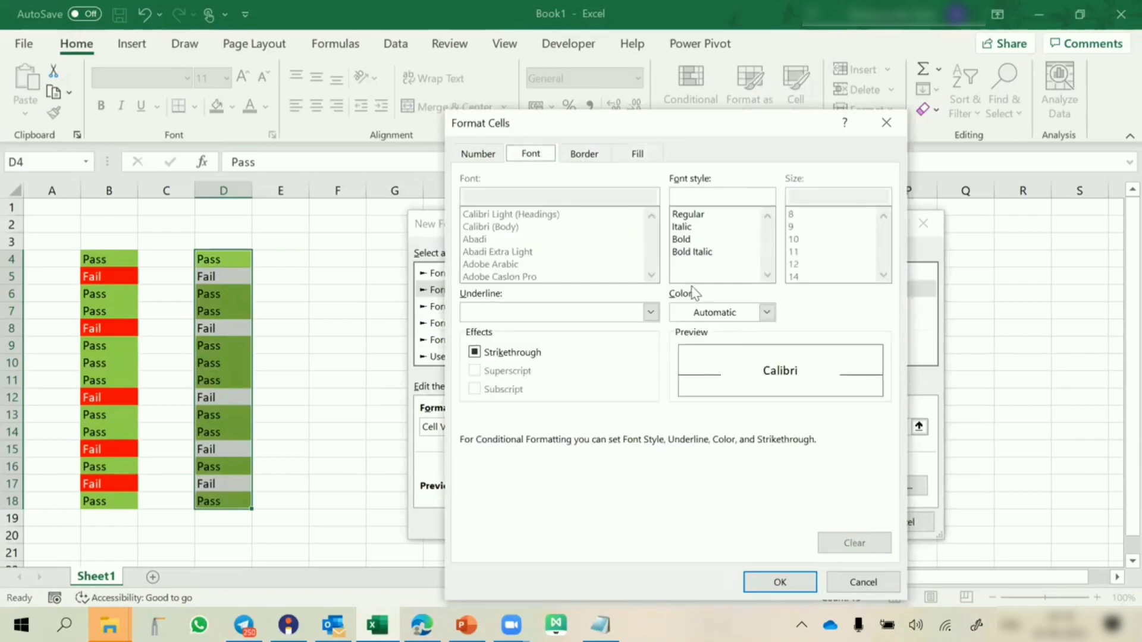
{"action": "left_click", "coordinate": [767, 312]}
{"action": "left_click", "coordinate": [678, 384]}
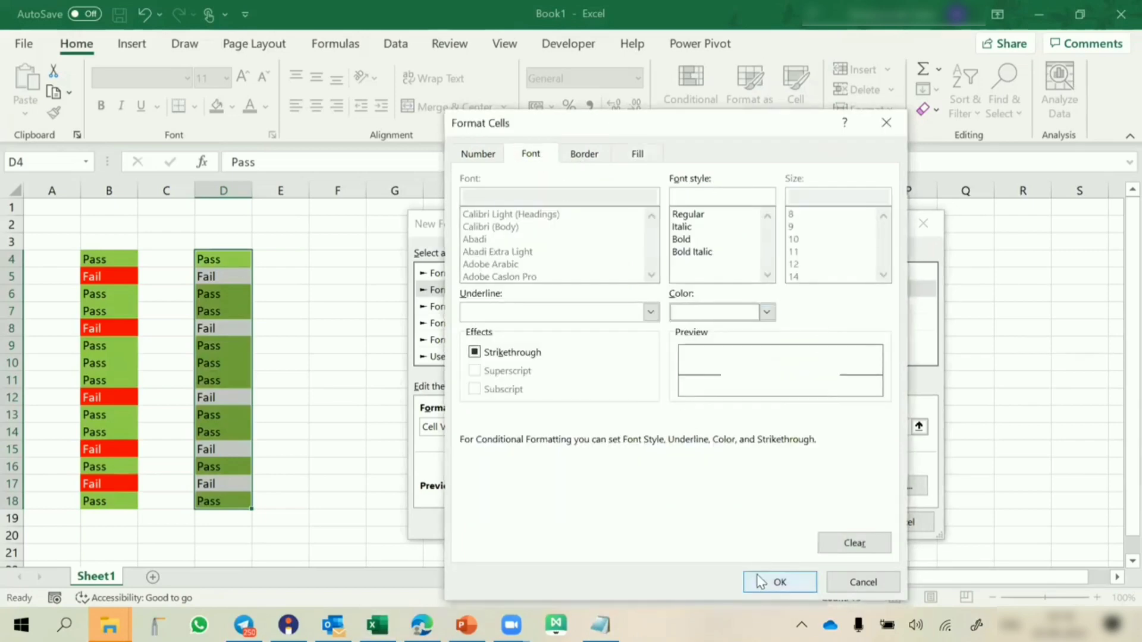
{"action": "left_click", "coordinate": [780, 582]}
{"action": "left_click", "coordinate": [808, 519]}
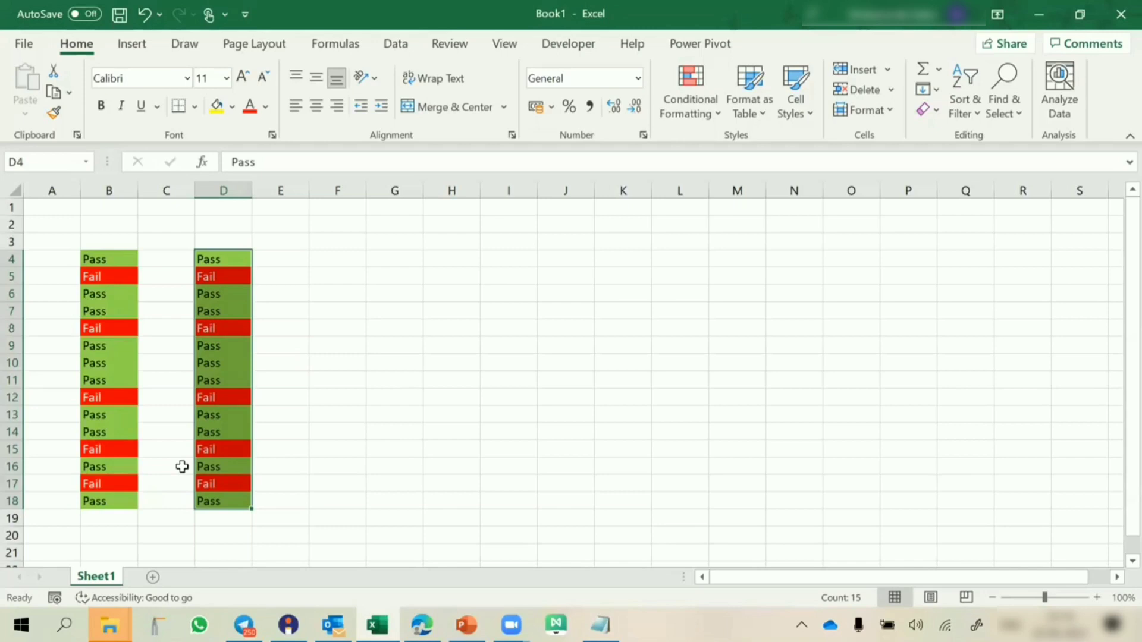
Copy the results in D4:D18 and paste them as values only starting at F4.
{"action": "left_click_drag", "start_coordinate": [227, 256], "coordinate": [227, 512]}
{"action": "key", "text": "ctrl+c"}
{"action": "left_click", "coordinate": [323, 256]}
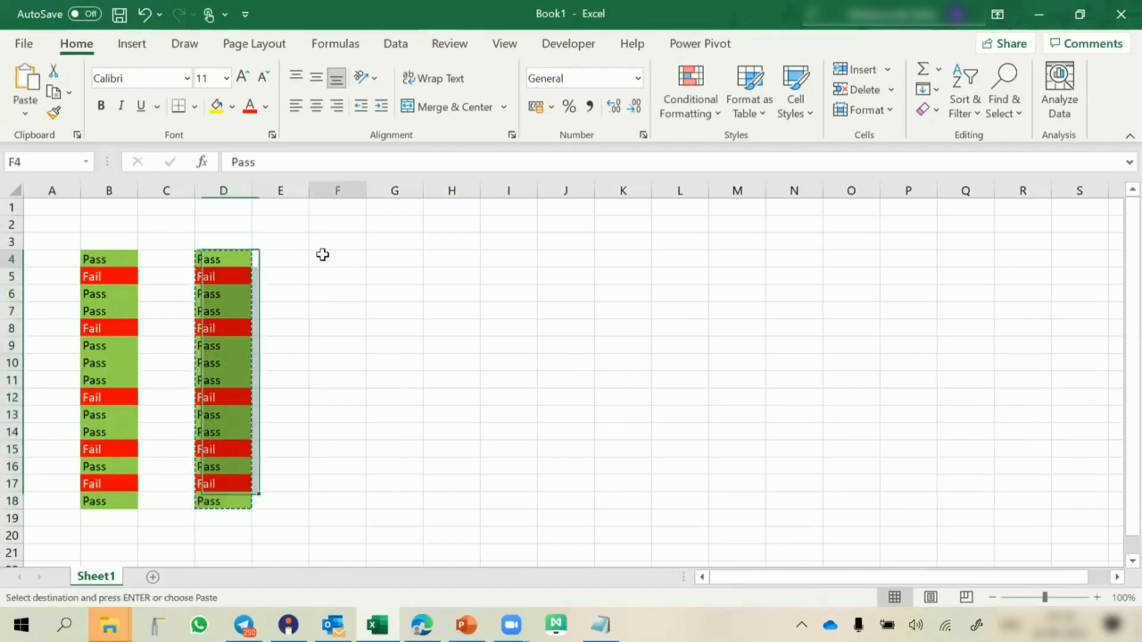
{"action": "right_click", "coordinate": [323, 255]}
{"action": "left_click", "coordinate": [392, 187]}
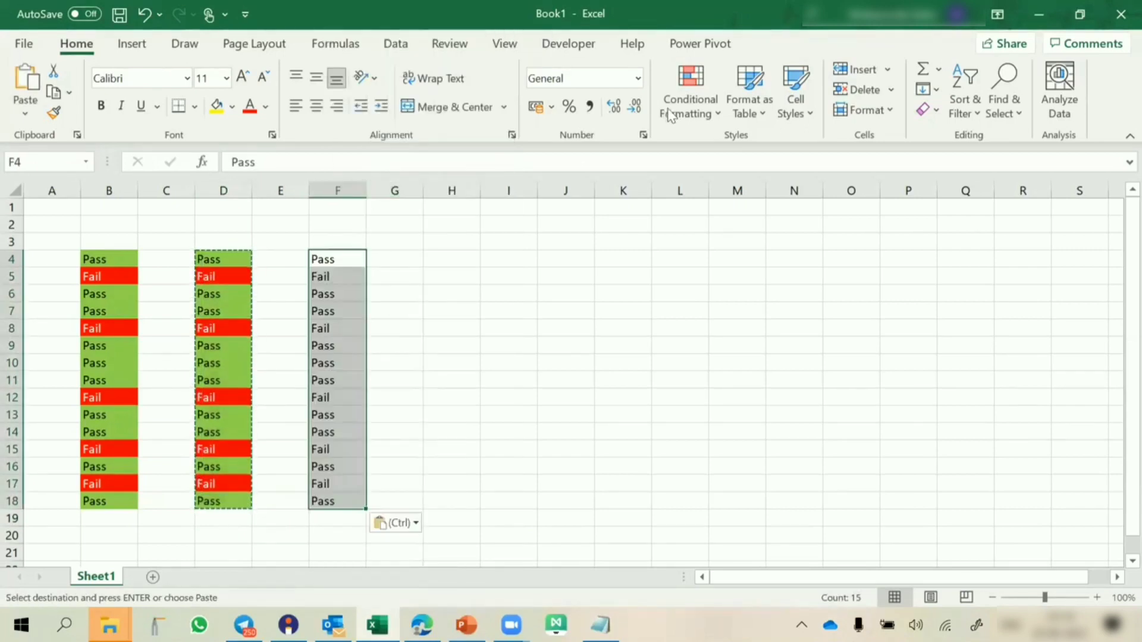
Check which conditional formatting rules exist for the pasted results in F4:F18, and close the rules list.
{"action": "left_click", "coordinate": [692, 97]}
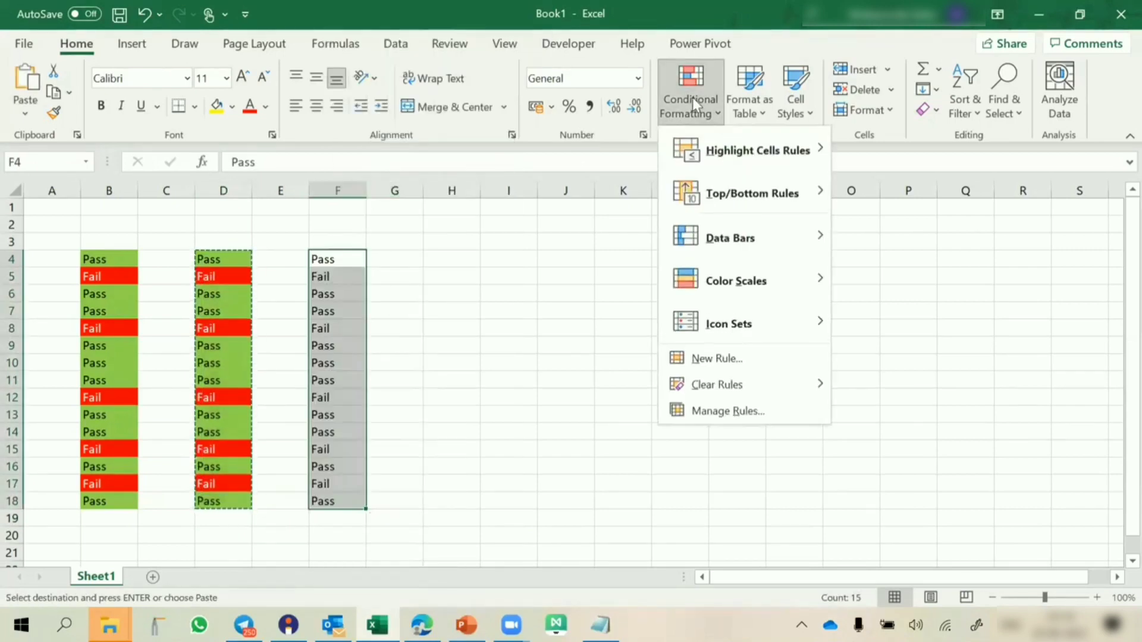
{"action": "left_click", "coordinate": [712, 409]}
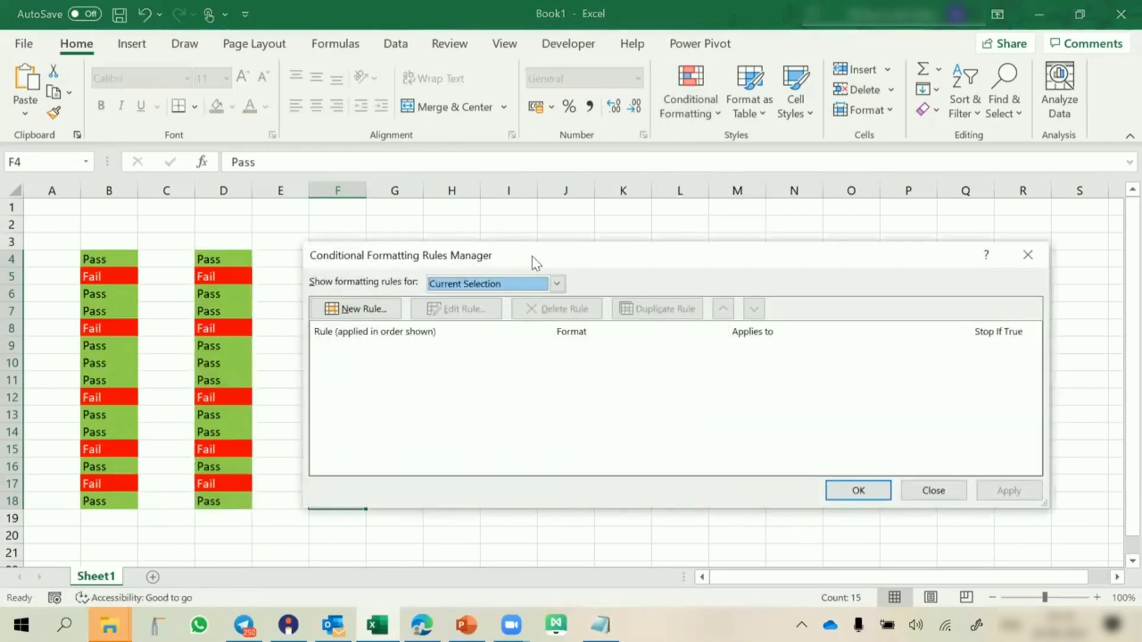
{"action": "left_click_drag", "start_coordinate": [532, 256], "coordinate": [733, 162]}
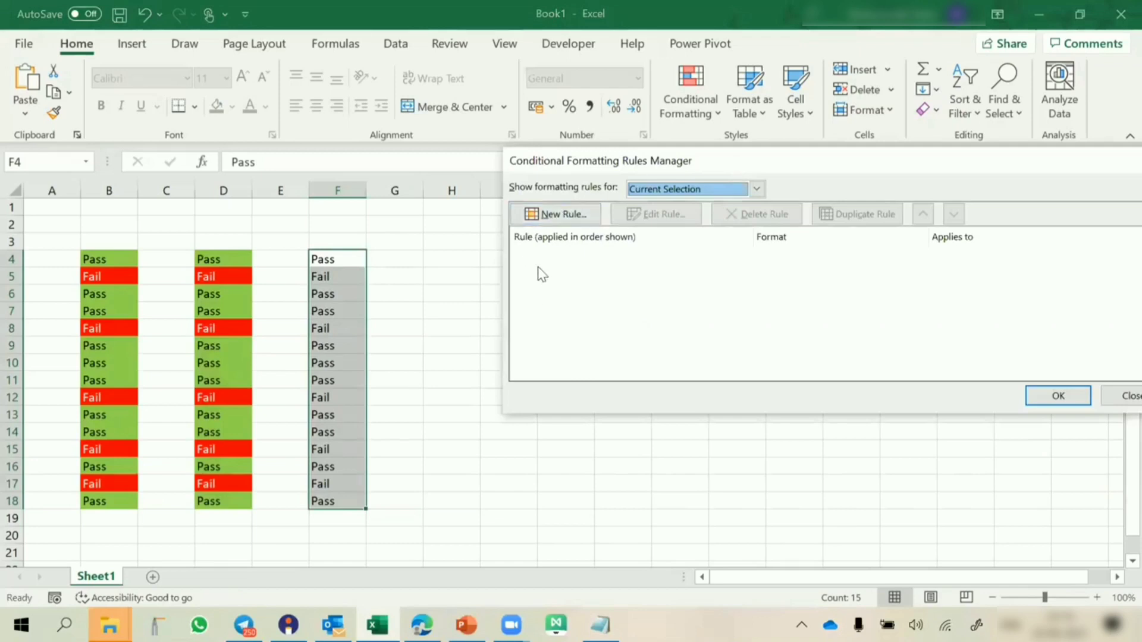
{"action": "left_click_drag", "start_coordinate": [634, 161], "coordinate": [564, 153]}
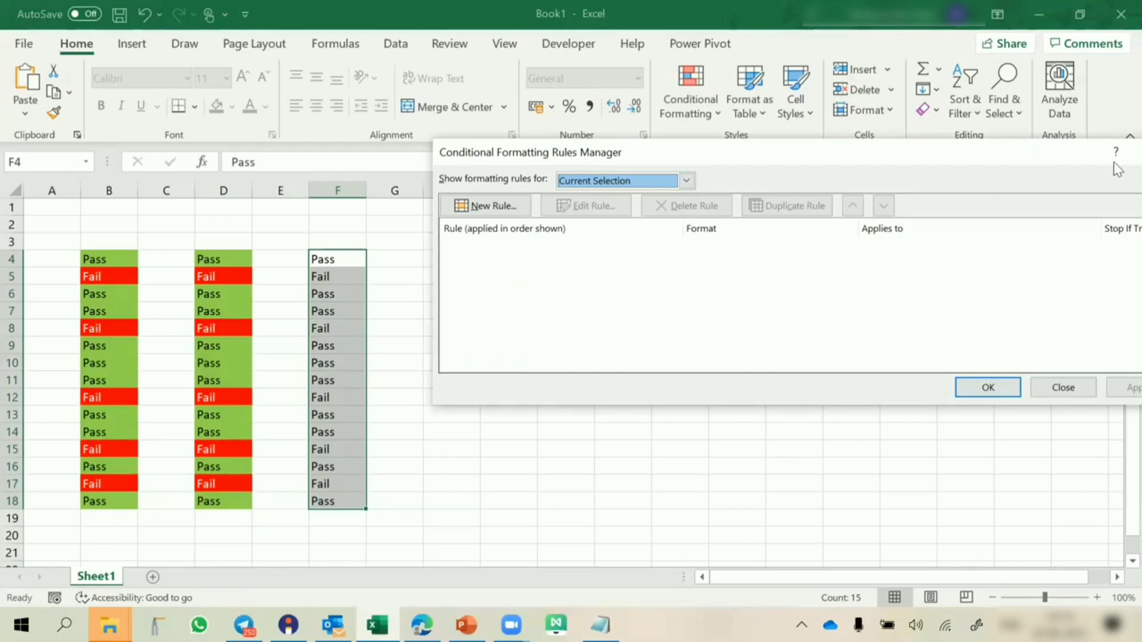
{"action": "left_click_drag", "start_coordinate": [1000, 153], "coordinate": [862, 168]}
{"action": "left_click", "coordinate": [1010, 176]}
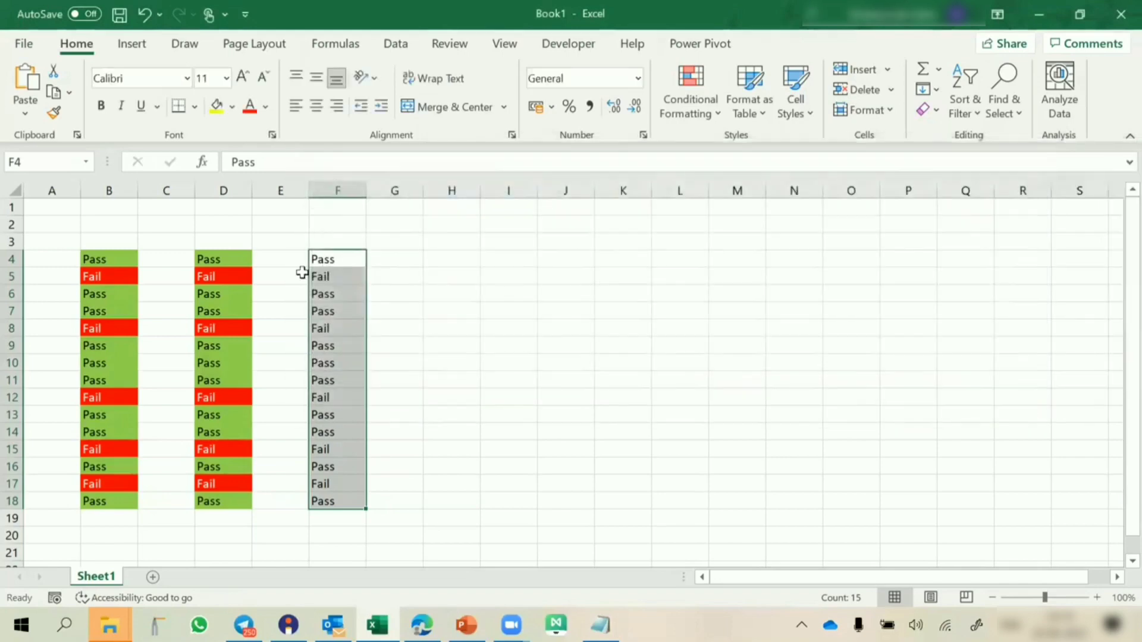
Review the Fail and Pass rules applied to D4:D18, including the Fail rule's definition, without changing them.
{"action": "left_click_drag", "start_coordinate": [219, 264], "coordinate": [215, 504]}
{"action": "left_click", "coordinate": [694, 104]}
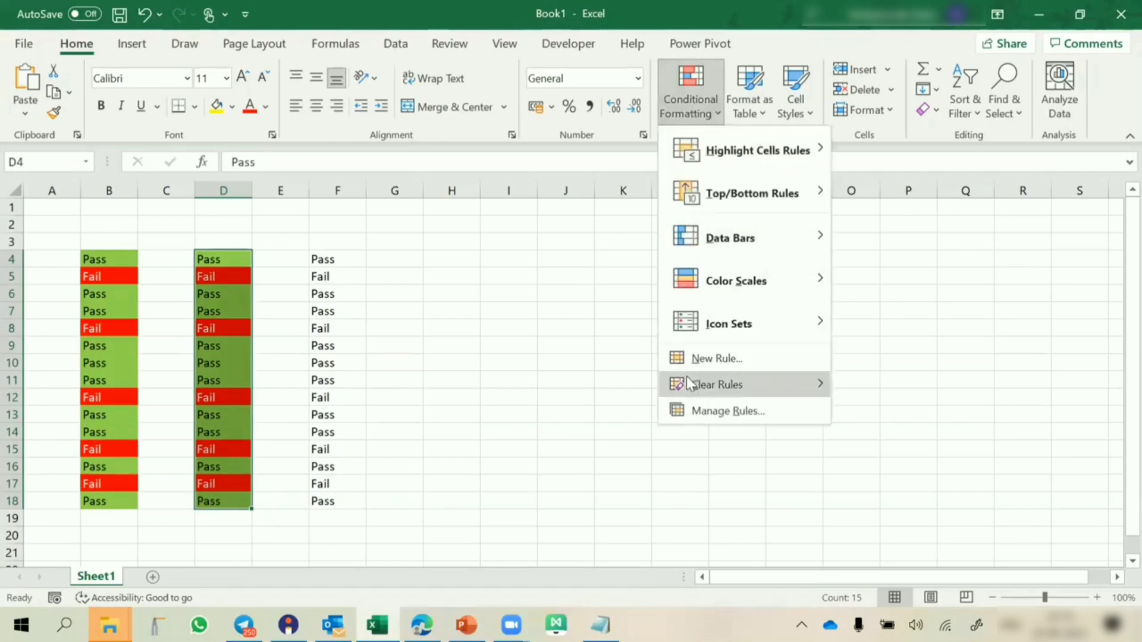
{"action": "left_click", "coordinate": [683, 411]}
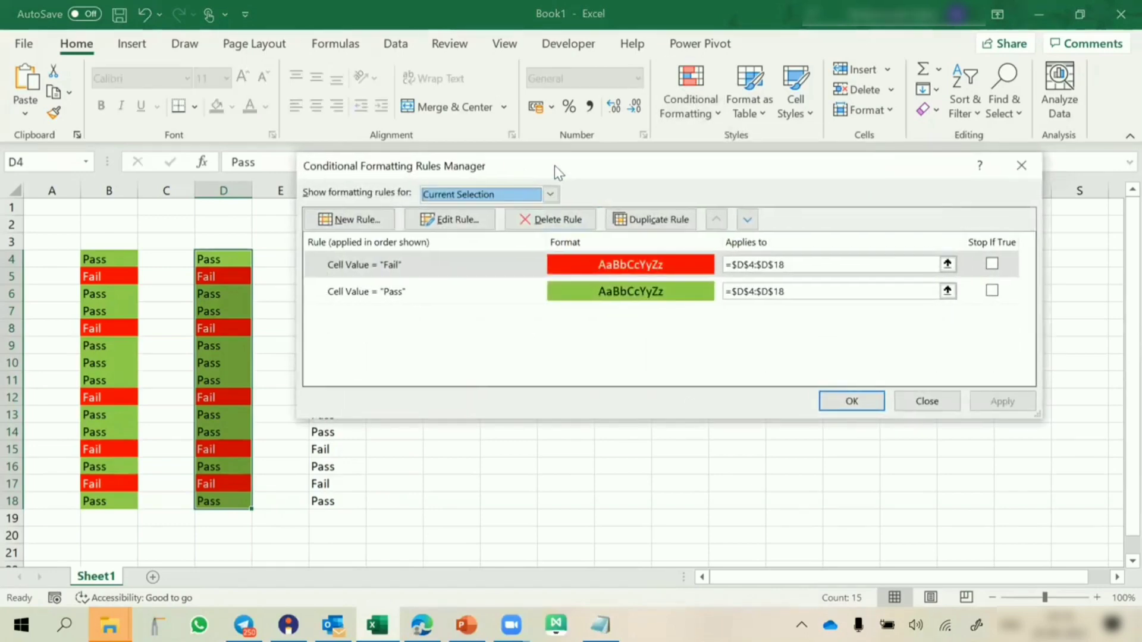
{"action": "left_click_drag", "start_coordinate": [554, 167], "coordinate": [700, 147]}
{"action": "left_click", "coordinate": [593, 248]}
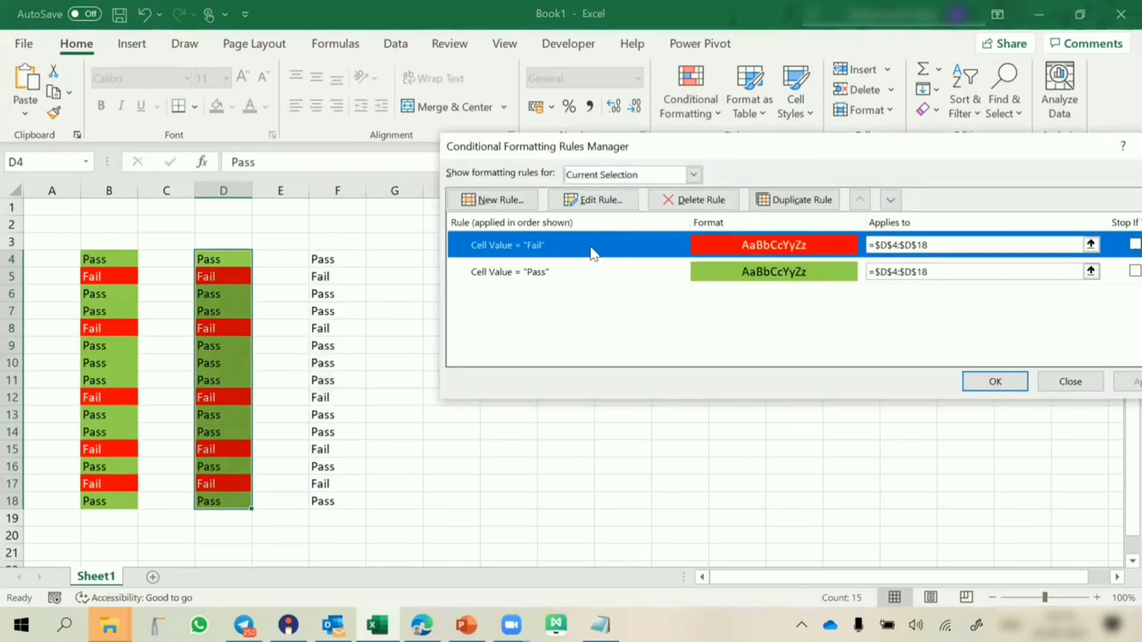
{"action": "left_click", "coordinate": [612, 198]}
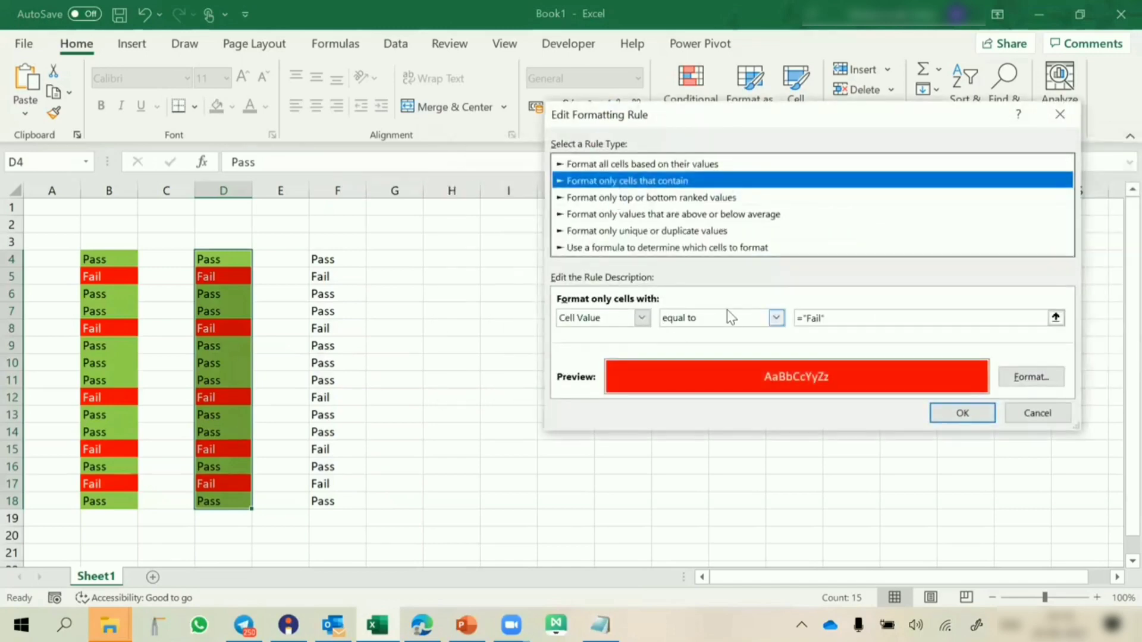
{"action": "left_click", "coordinate": [1024, 416]}
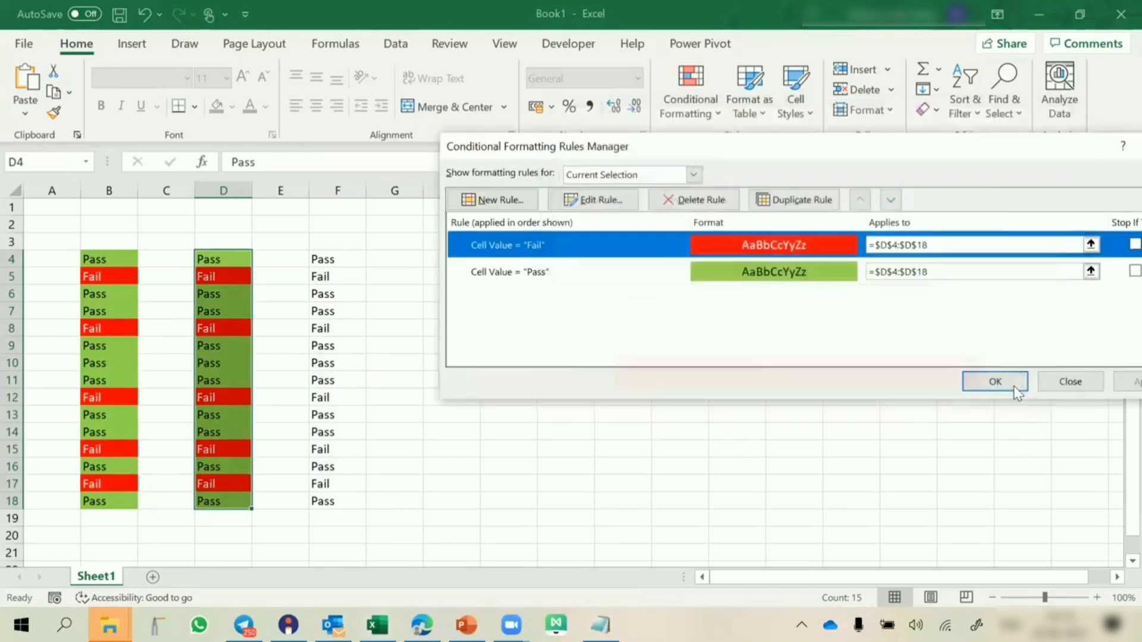
{"action": "left_click", "coordinate": [587, 275]}
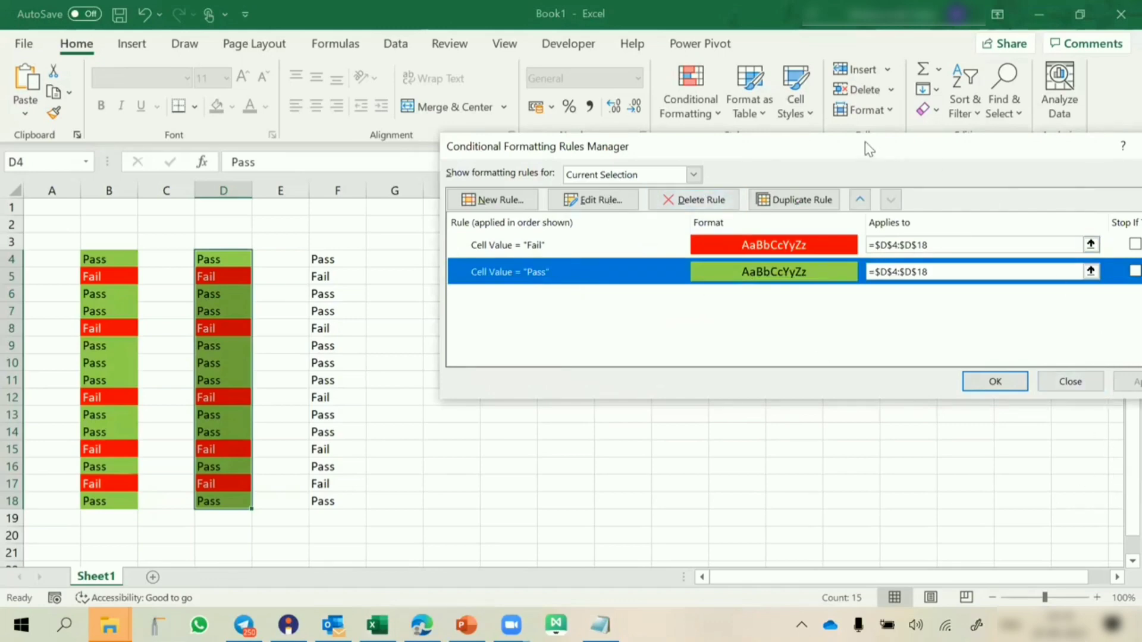
{"action": "left_click_drag", "start_coordinate": [865, 145], "coordinate": [738, 142]}
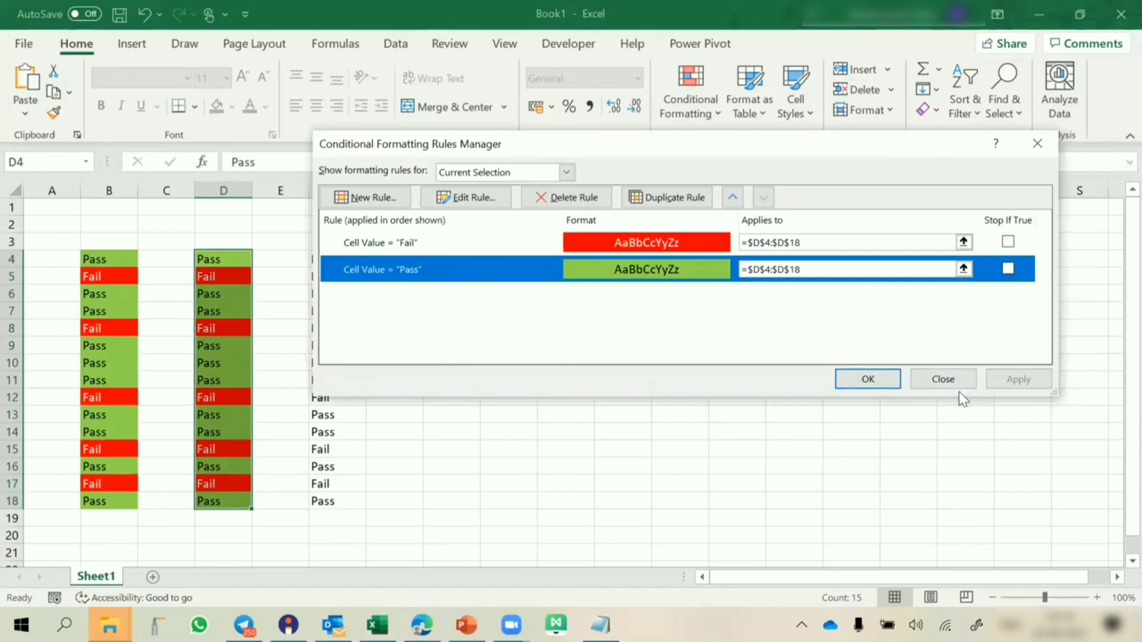
{"action": "left_click", "coordinate": [942, 381]}
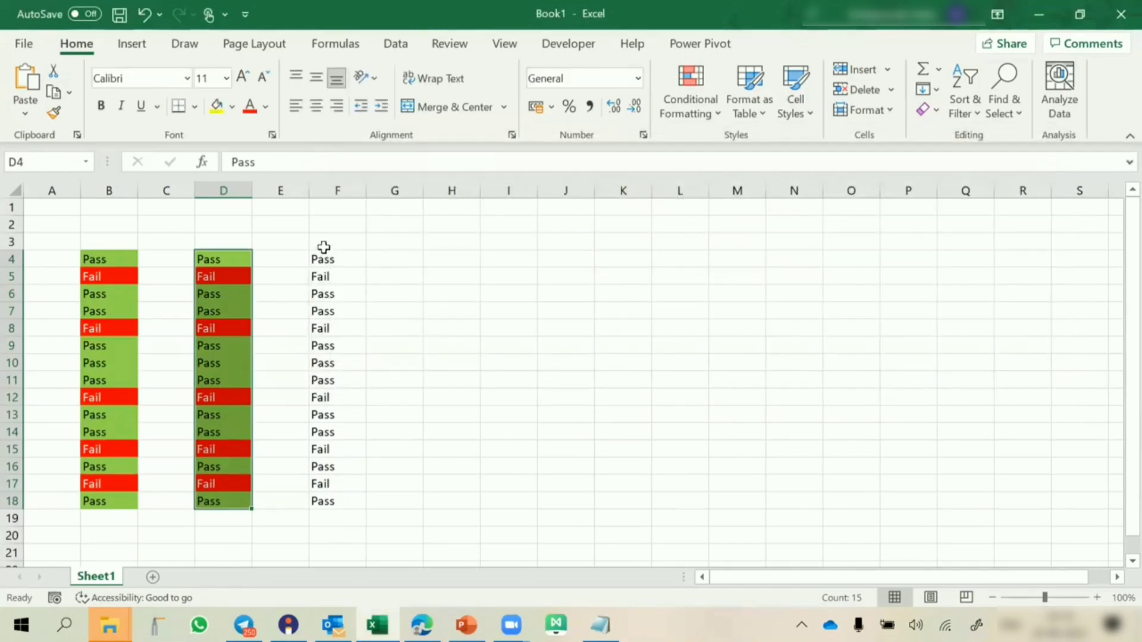
Start a new conditional formatting rule for F4:F18 that uses a formula to determine which cells to format.
{"action": "left_click_drag", "start_coordinate": [324, 256], "coordinate": [331, 500]}
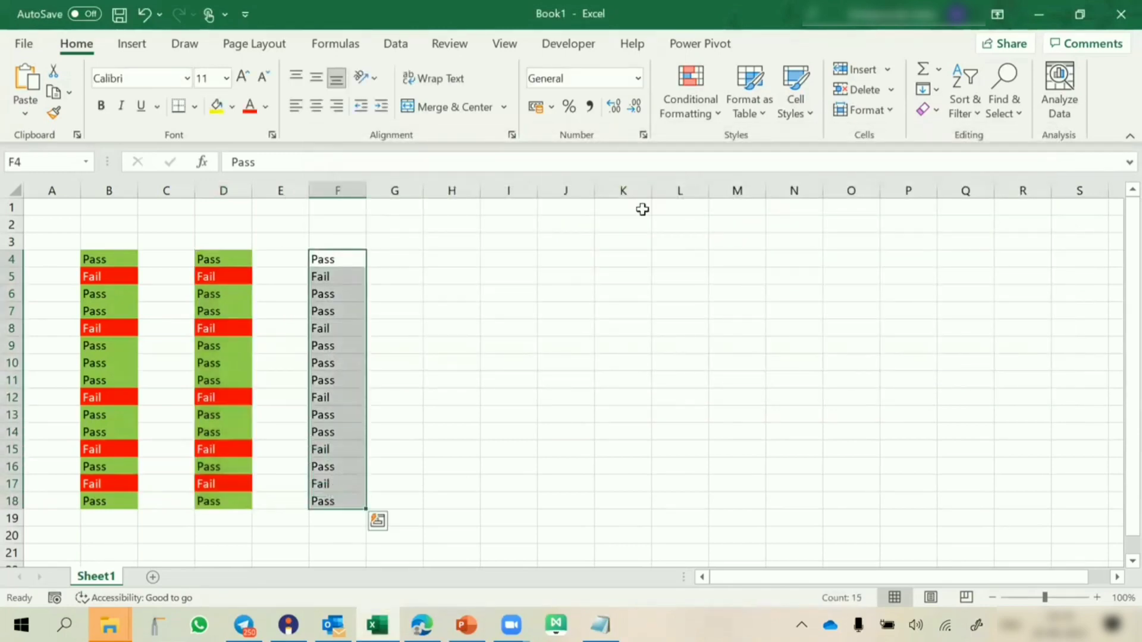
{"action": "left_click", "coordinate": [686, 110]}
{"action": "left_click", "coordinate": [716, 409]}
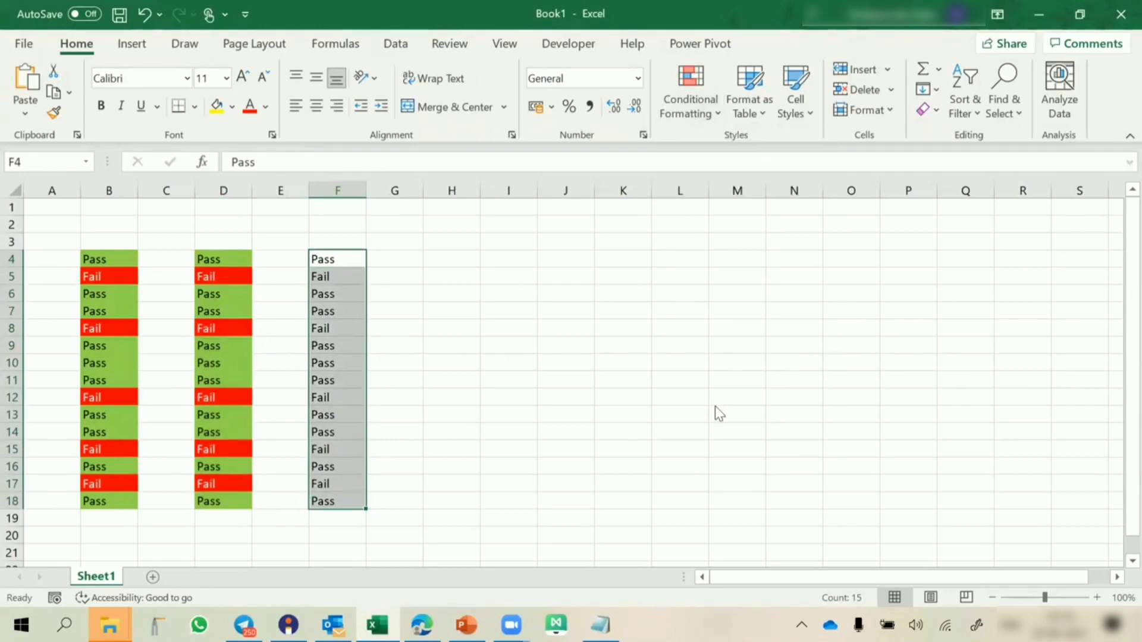
{"action": "left_click_drag", "start_coordinate": [414, 150], "coordinate": [663, 119]}
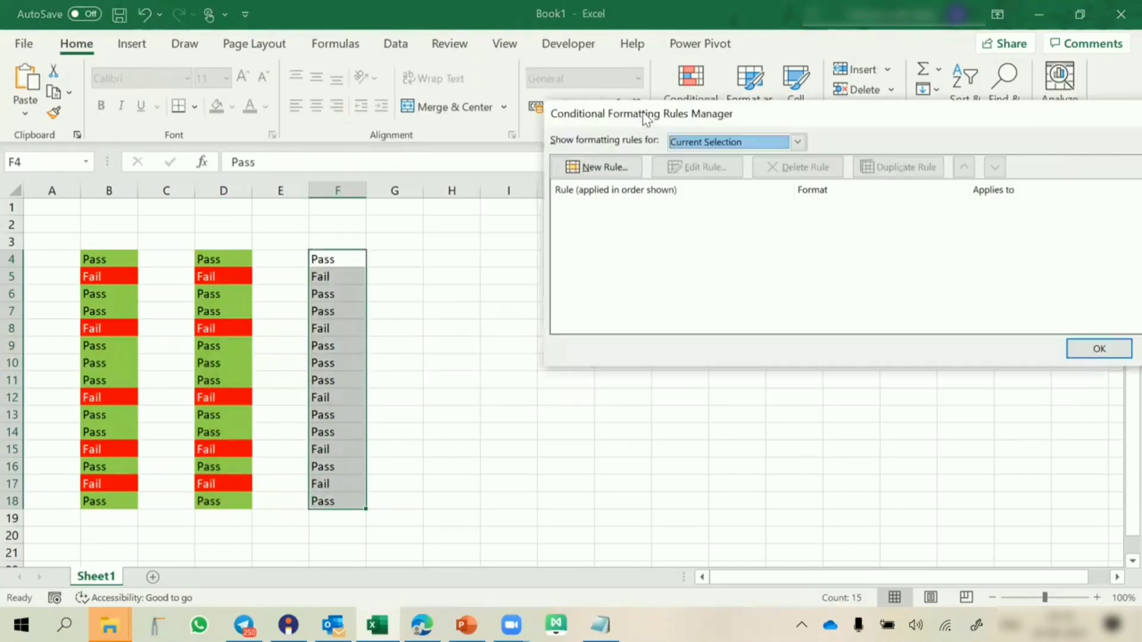
{"action": "left_click", "coordinate": [599, 169]}
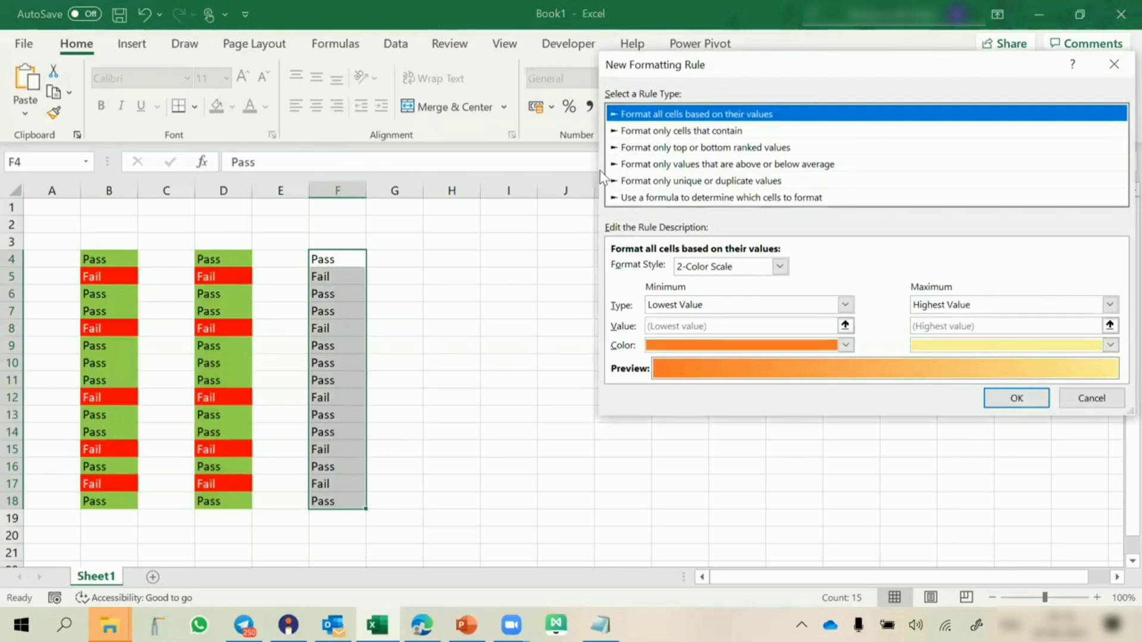
{"action": "left_click", "coordinate": [694, 132]}
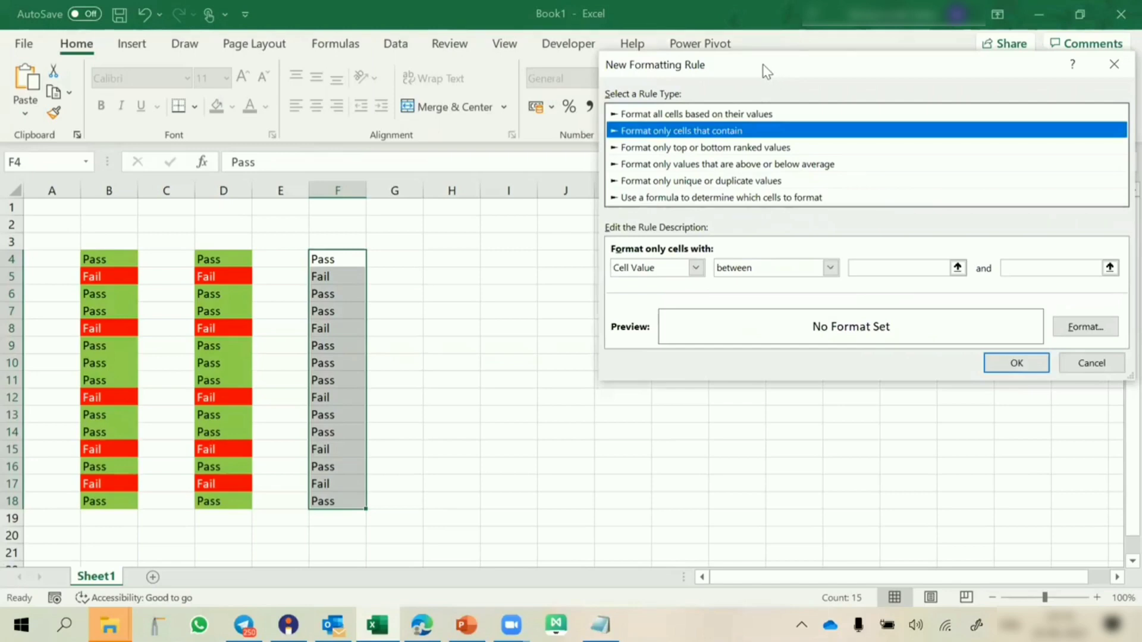
{"action": "left_click_drag", "start_coordinate": [767, 71], "coordinate": [653, 71]}
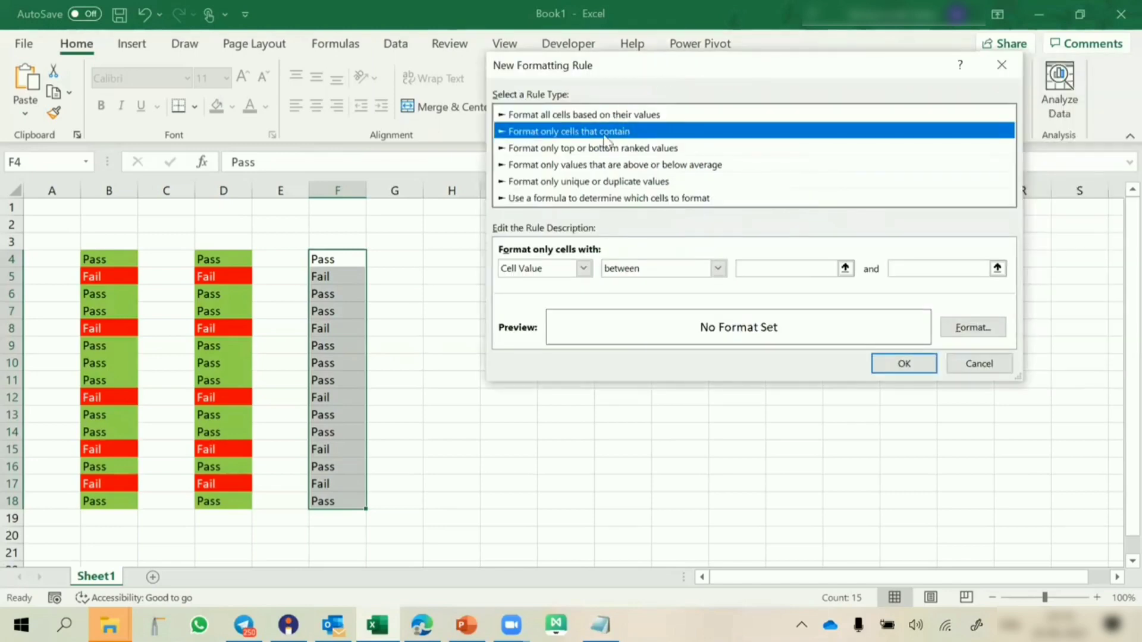
{"action": "left_click", "coordinate": [603, 200]}
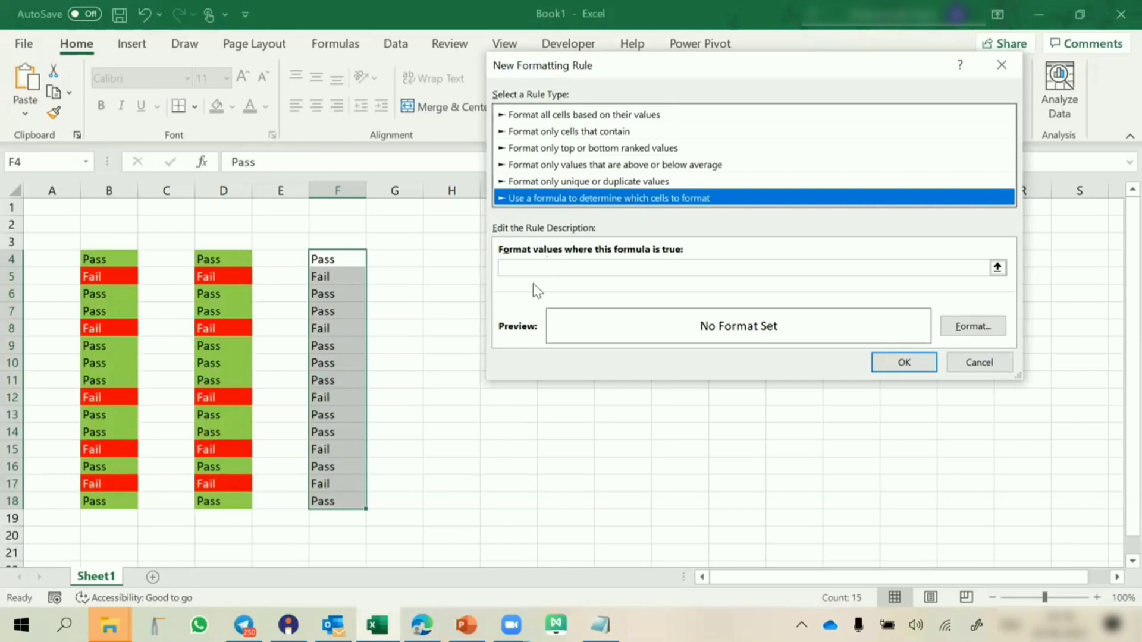
Enter the rule formula =$F4="Pass", keeping the column absolute and the row relative.
{"action": "left_click", "coordinate": [664, 263]}
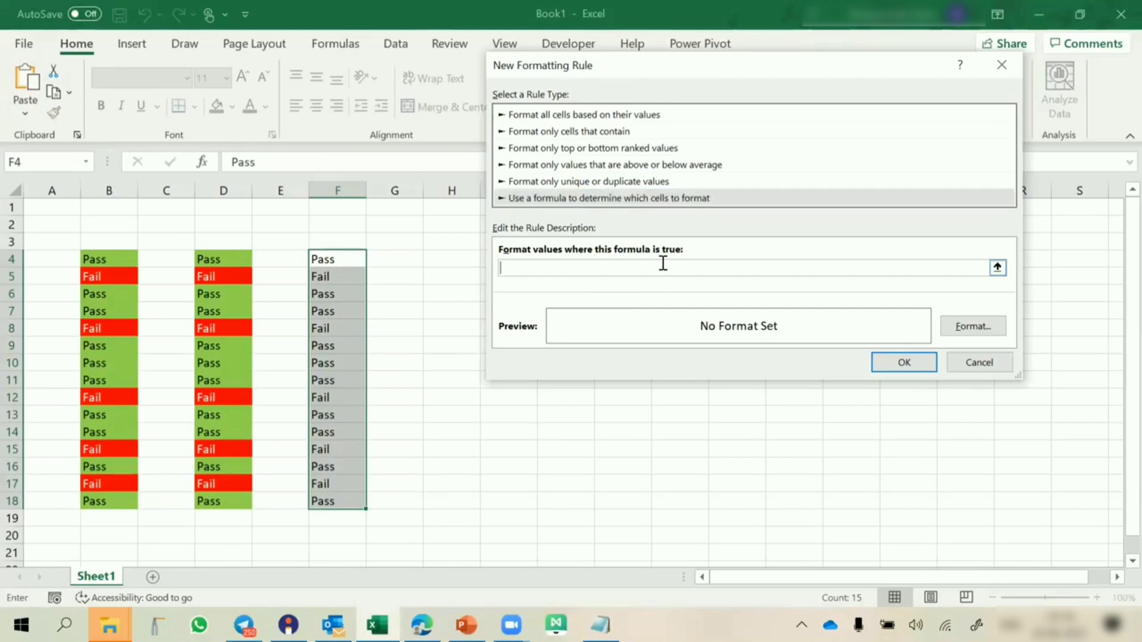
{"action": "type", "text": "="}
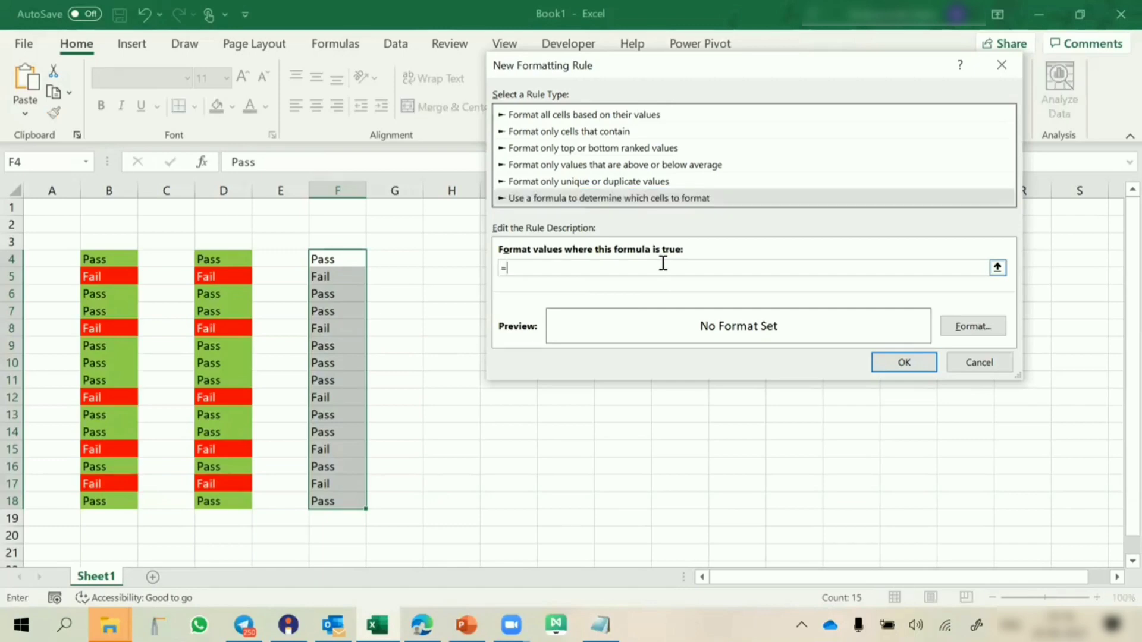
{"action": "left_click", "coordinate": [354, 262]}
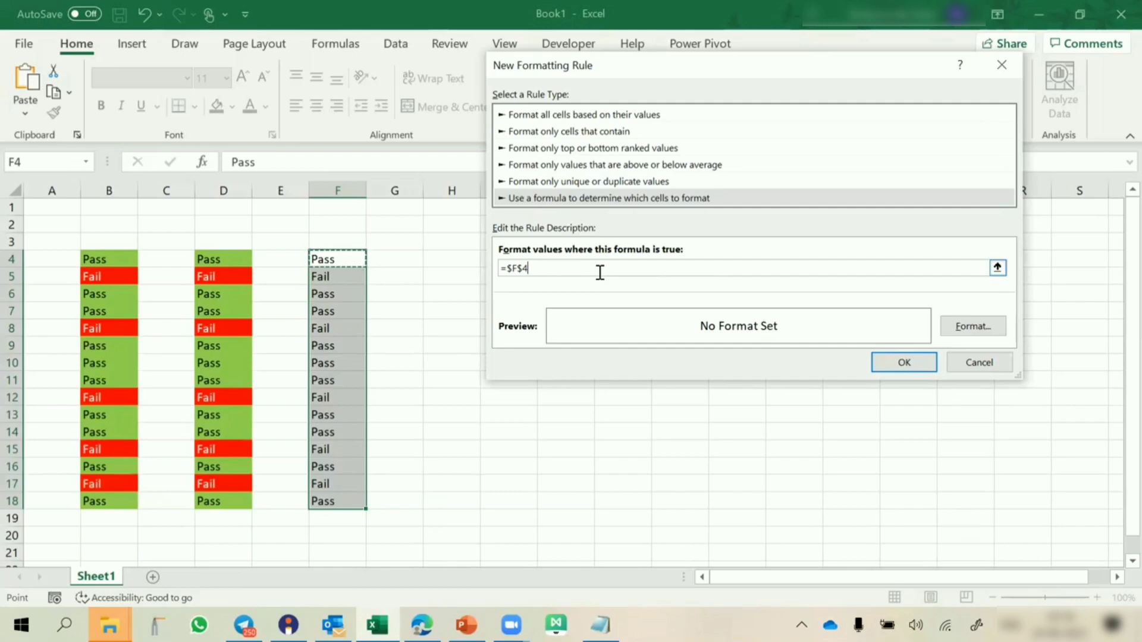
{"action": "key", "text": "F4"}
{"action": "key", "text": "F4"}
{"action": "type", "text": "=\"Pass\""}
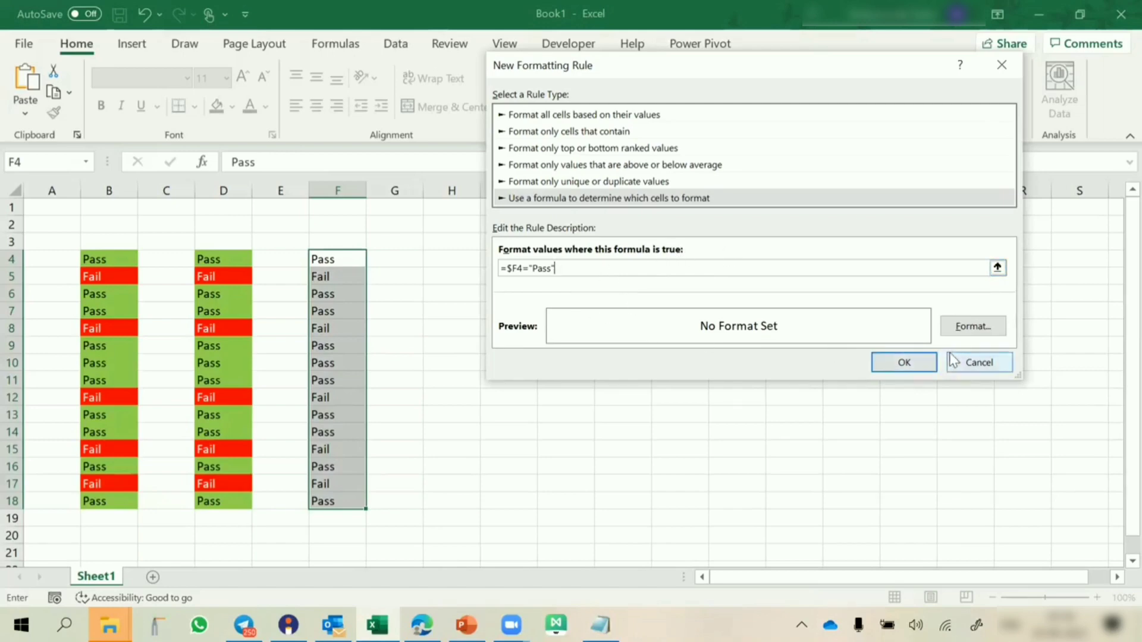
Give the Pass formula rule a light green fill and add it to the rules for F4:F18.
{"action": "left_click", "coordinate": [974, 327]}
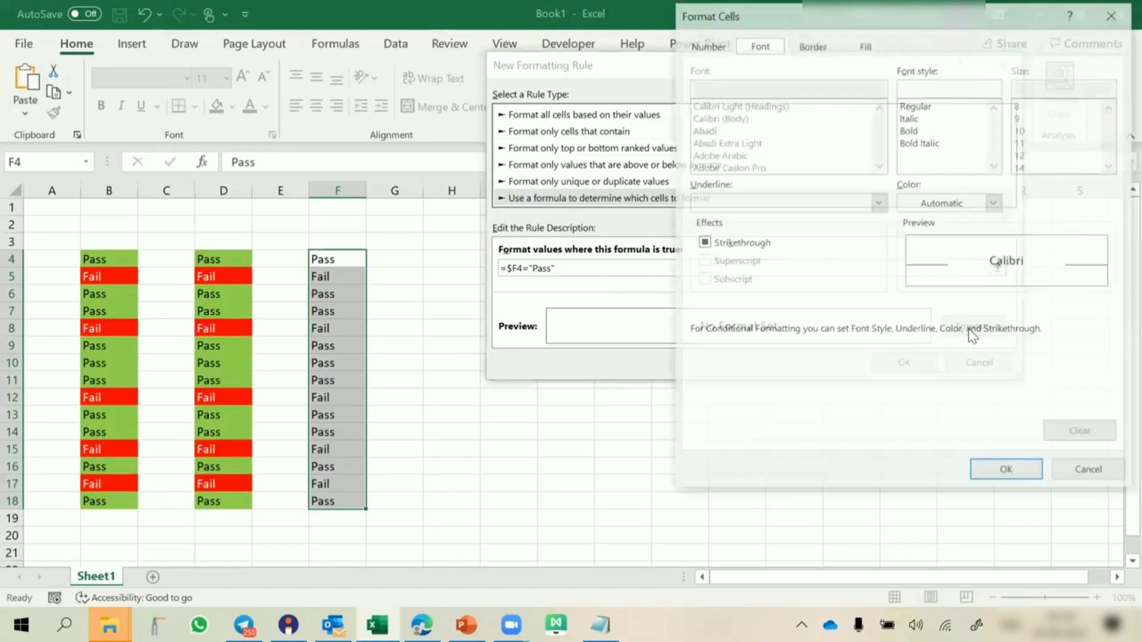
{"action": "left_click", "coordinate": [867, 43]}
{"action": "left_click", "coordinate": [768, 209]}
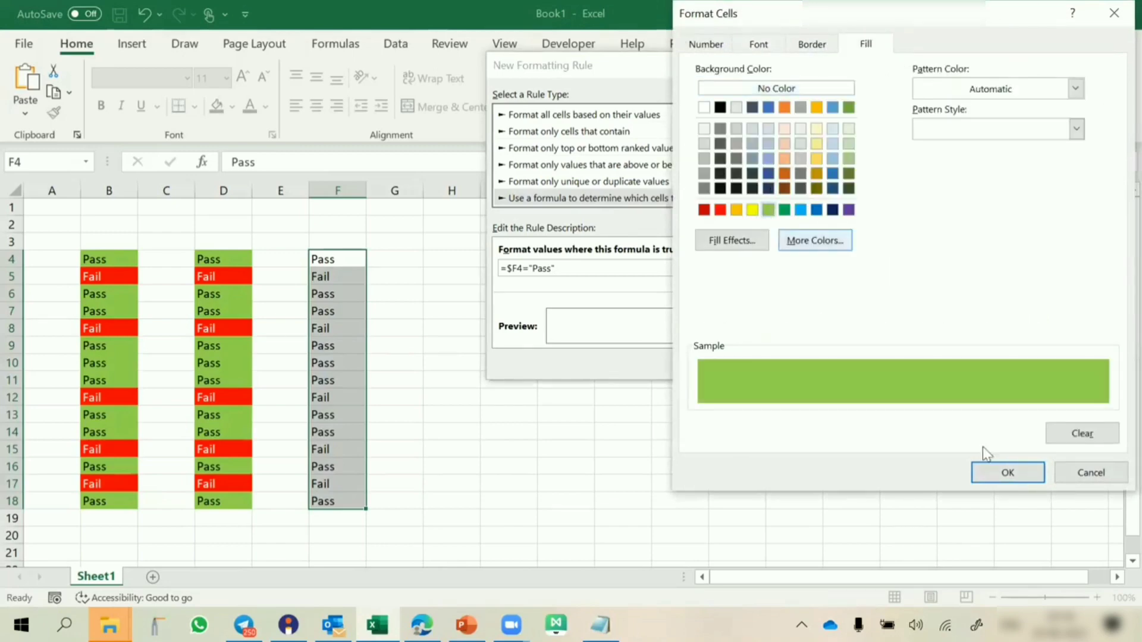
{"action": "left_click", "coordinate": [1009, 474]}
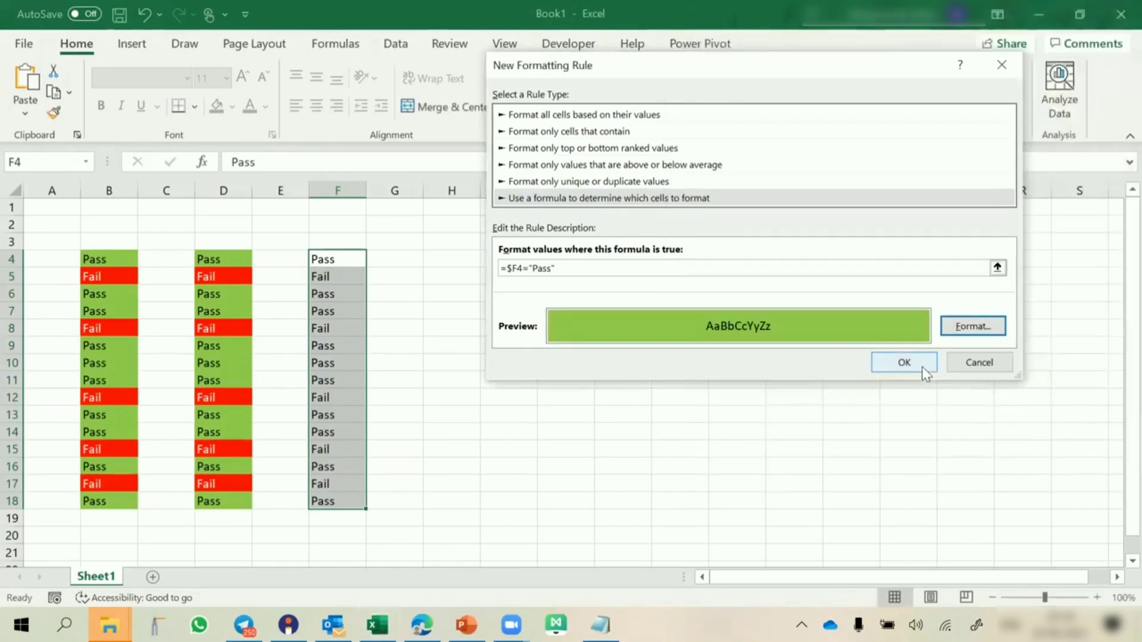
{"action": "left_click", "coordinate": [921, 364]}
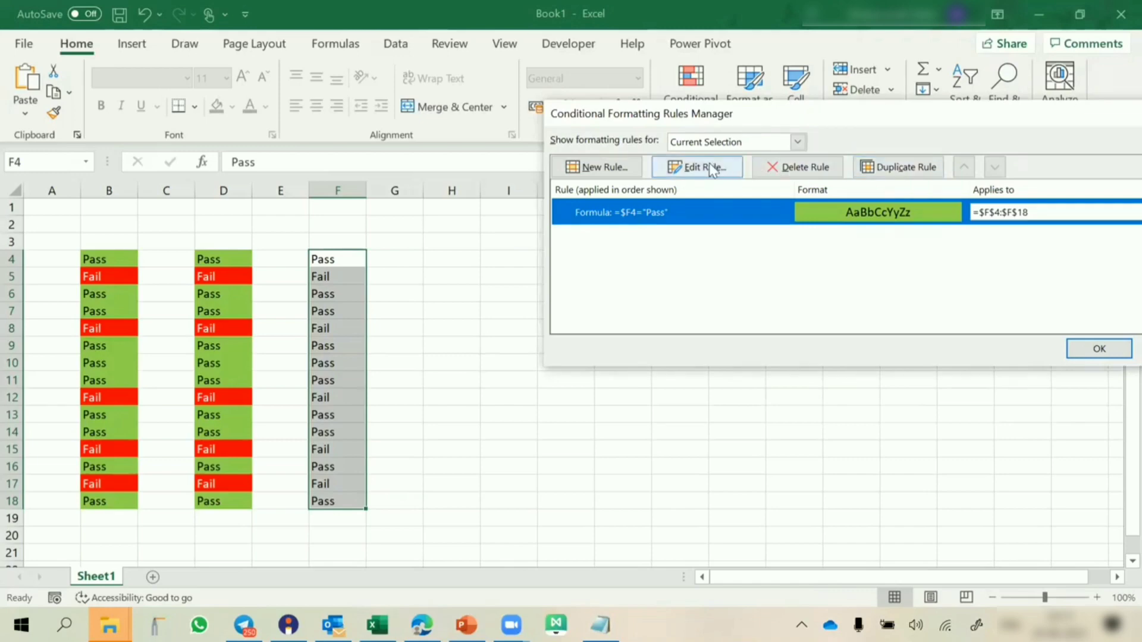
Create a second formula-based rule for F4:F18 with the formula =$F4="Fail".
{"action": "left_click", "coordinate": [629, 167]}
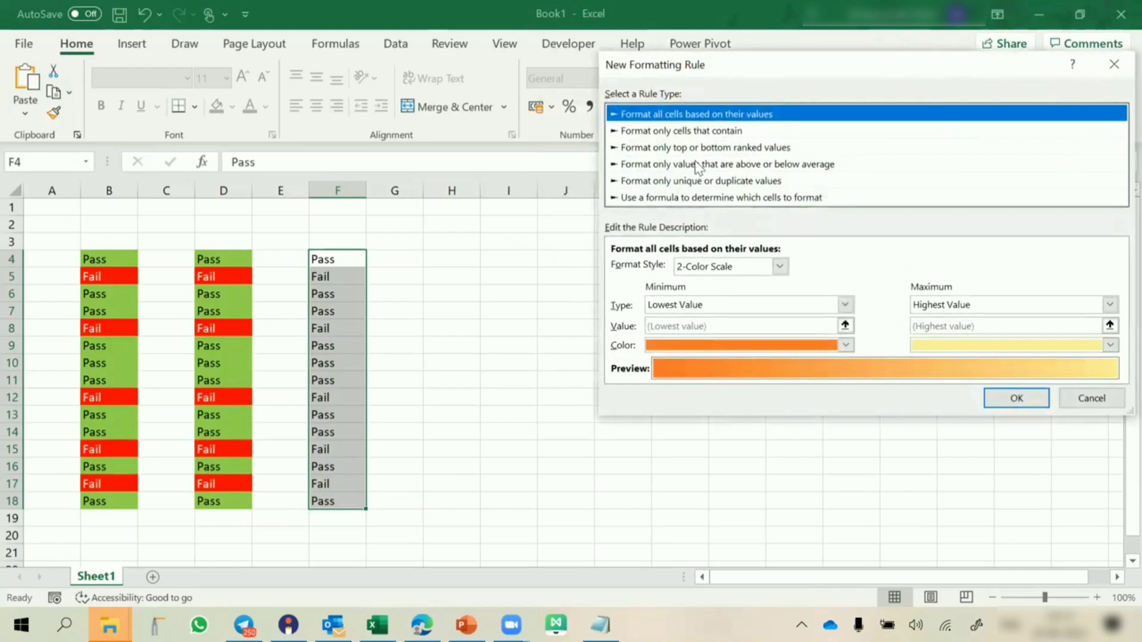
{"action": "left_click", "coordinate": [669, 198]}
{"action": "left_click", "coordinate": [662, 268]}
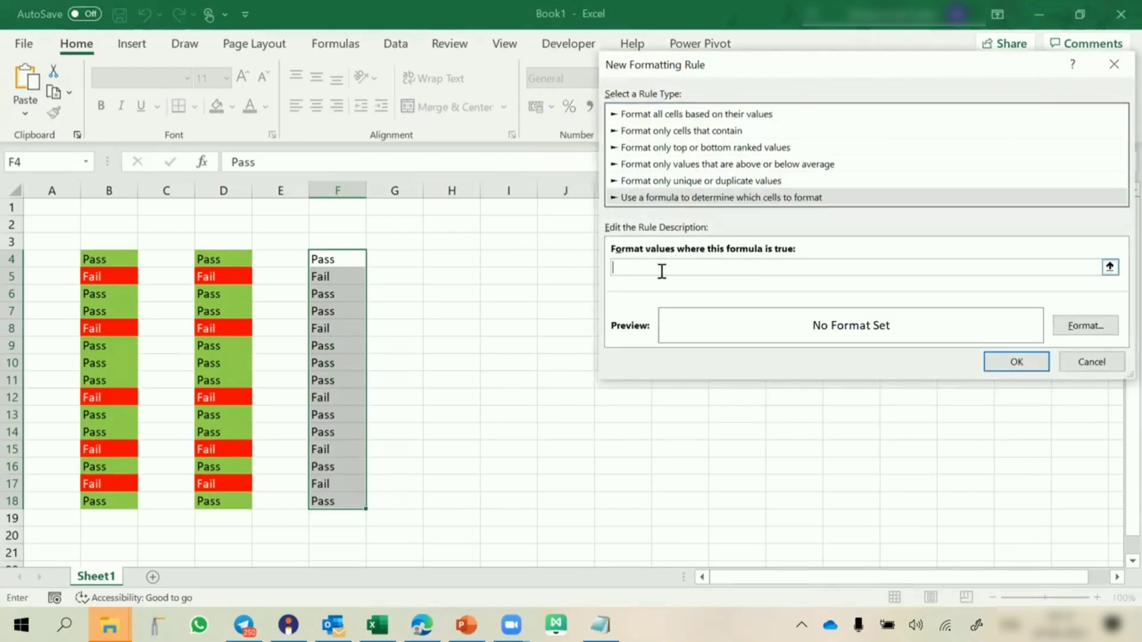
{"action": "type", "text": "="}
{"action": "left_click", "coordinate": [350, 260]}
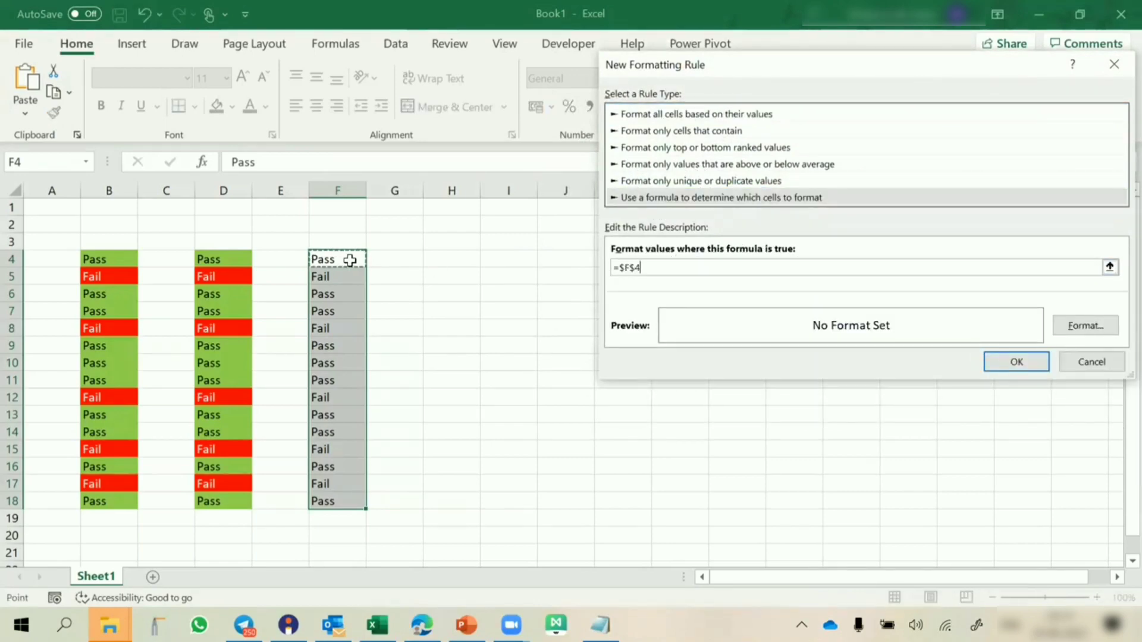
{"action": "key", "text": "F4"}
{"action": "key", "text": "F4"}
{"action": "type", "text": "=\"Fail\""}
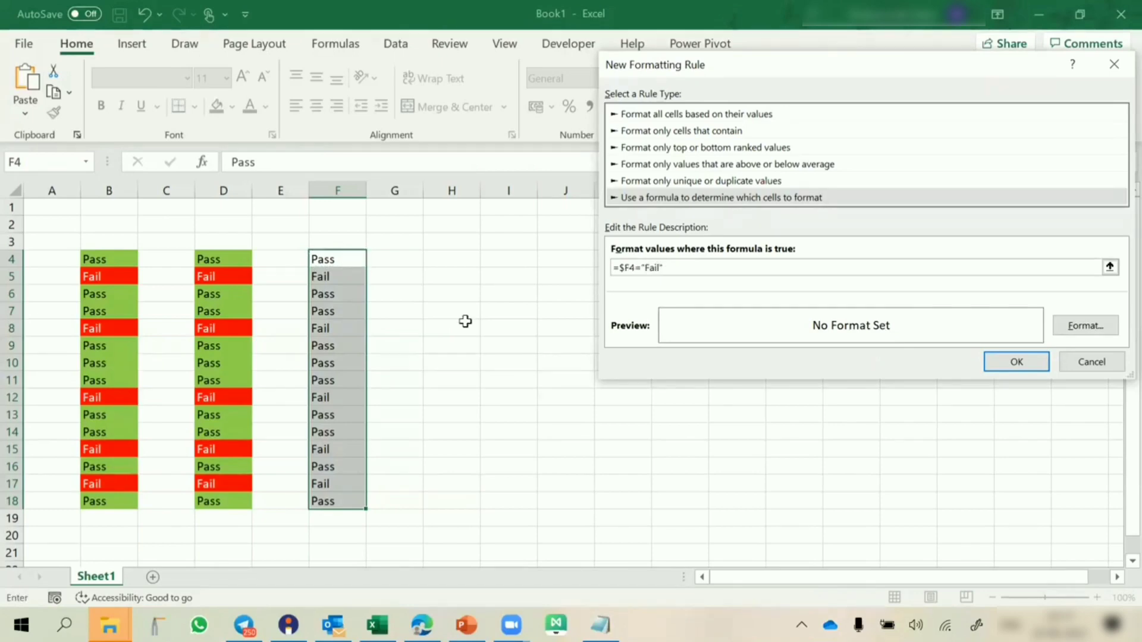
Give the Fail formula rule a red fill with white font and add it to the rules for F4:F18.
{"action": "left_click", "coordinate": [1085, 327]}
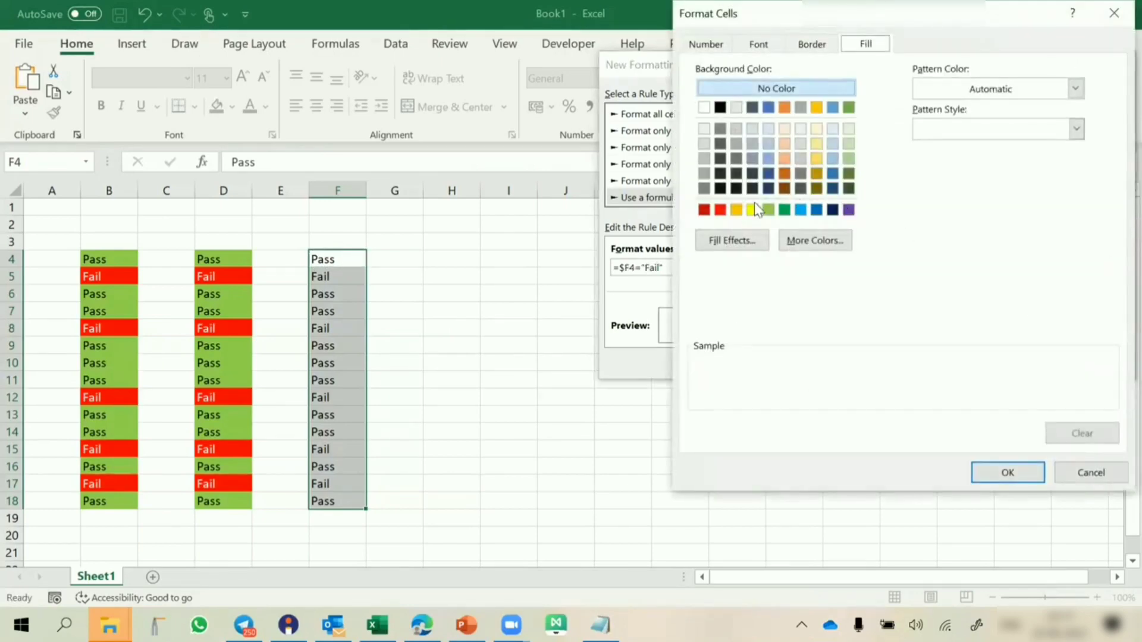
{"action": "left_click", "coordinate": [719, 210]}
{"action": "left_click", "coordinate": [758, 44]}
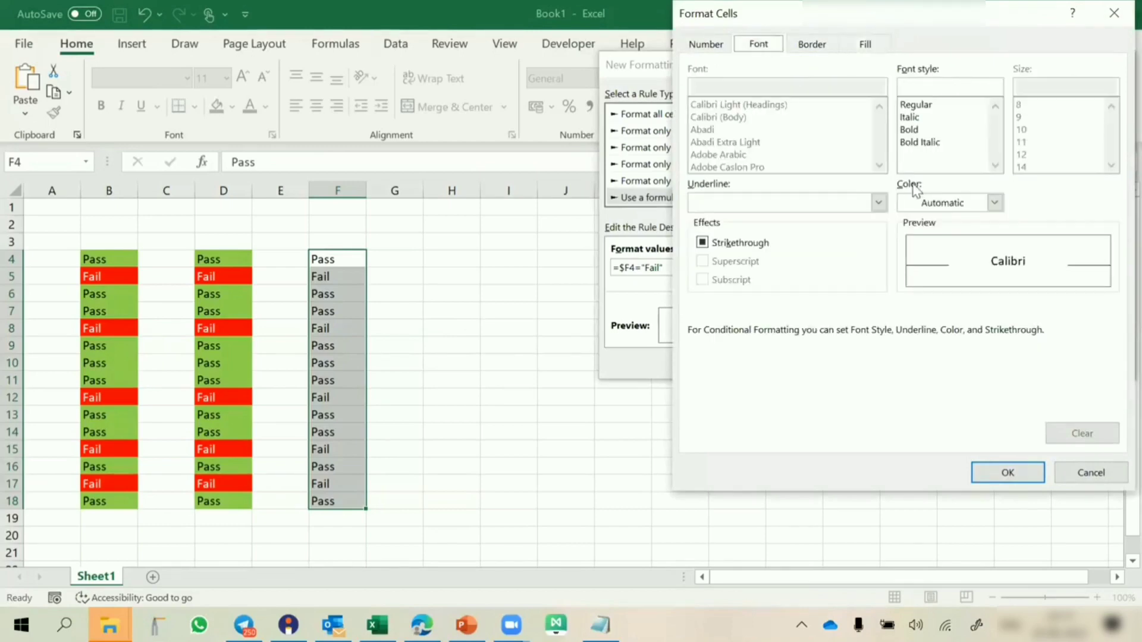
{"action": "left_click", "coordinate": [919, 203]}
{"action": "left_click", "coordinate": [906, 273]}
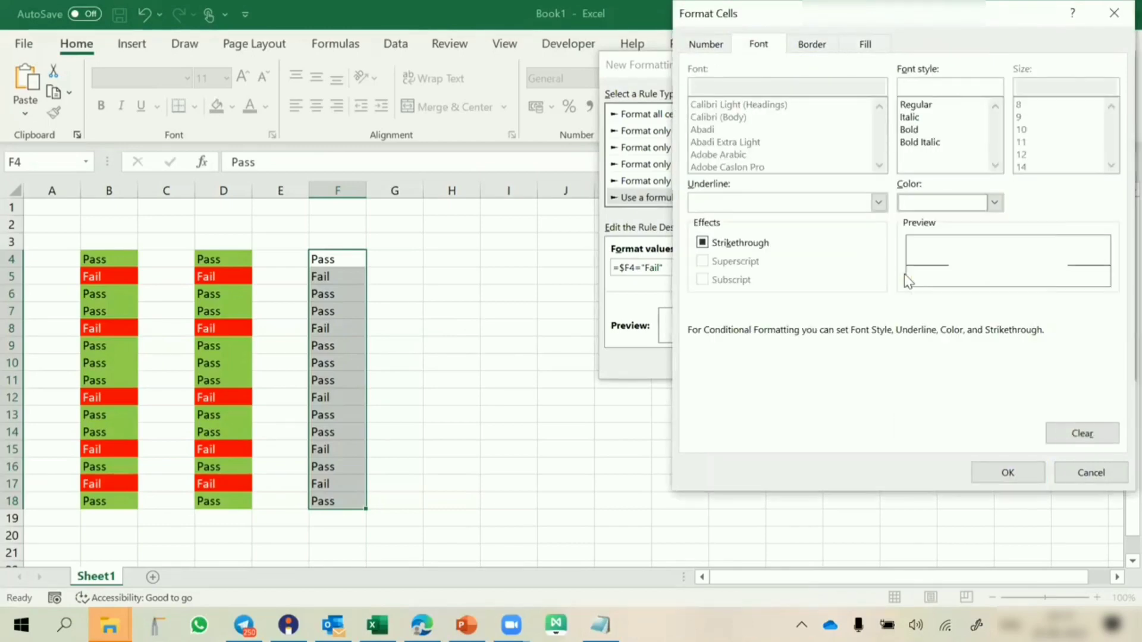
{"action": "left_click", "coordinate": [1007, 472]}
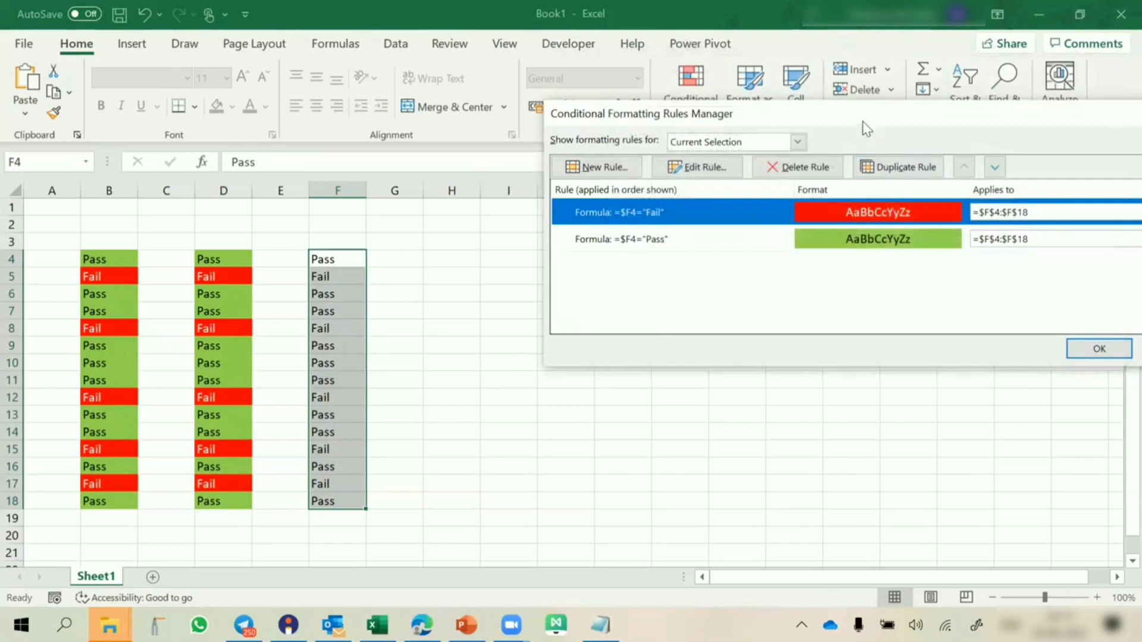
Check the Fail rule's formula settings, then apply both formula rules to F4:F18.
{"action": "left_click_drag", "start_coordinate": [865, 125], "coordinate": [705, 136]}
{"action": "left_click", "coordinate": [889, 227]}
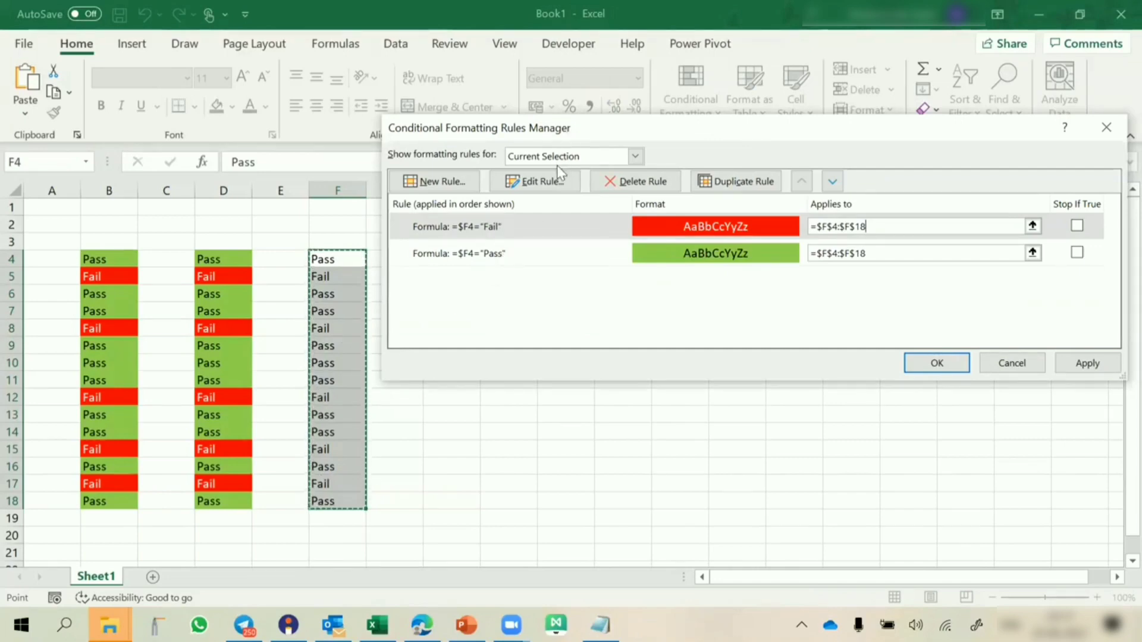
{"action": "left_click", "coordinate": [522, 177]}
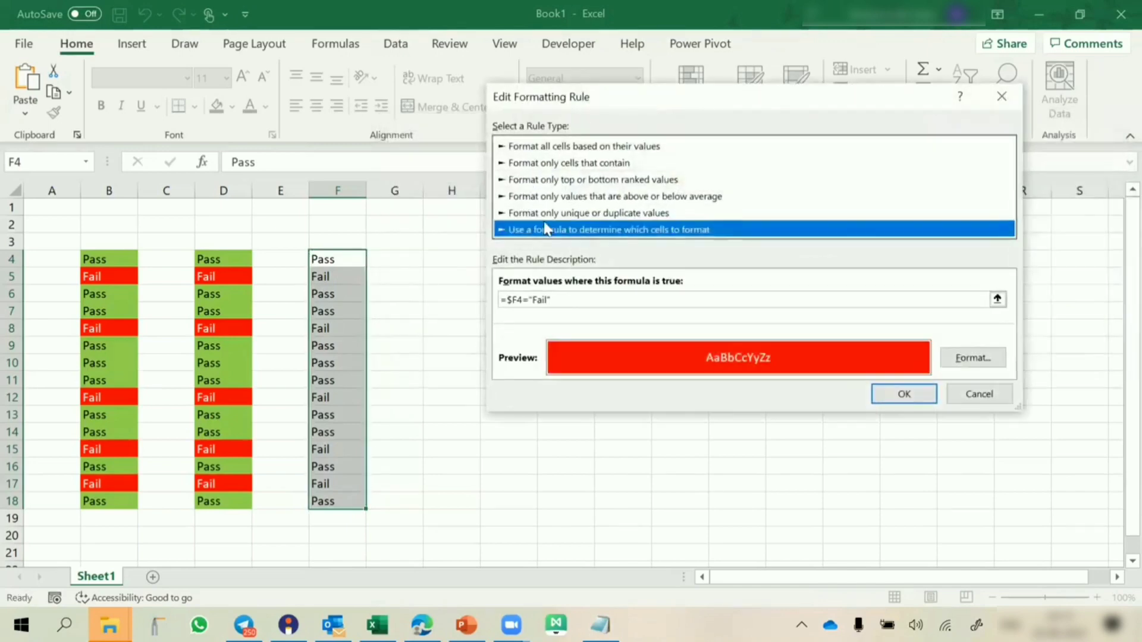
{"action": "left_click", "coordinate": [1002, 96]}
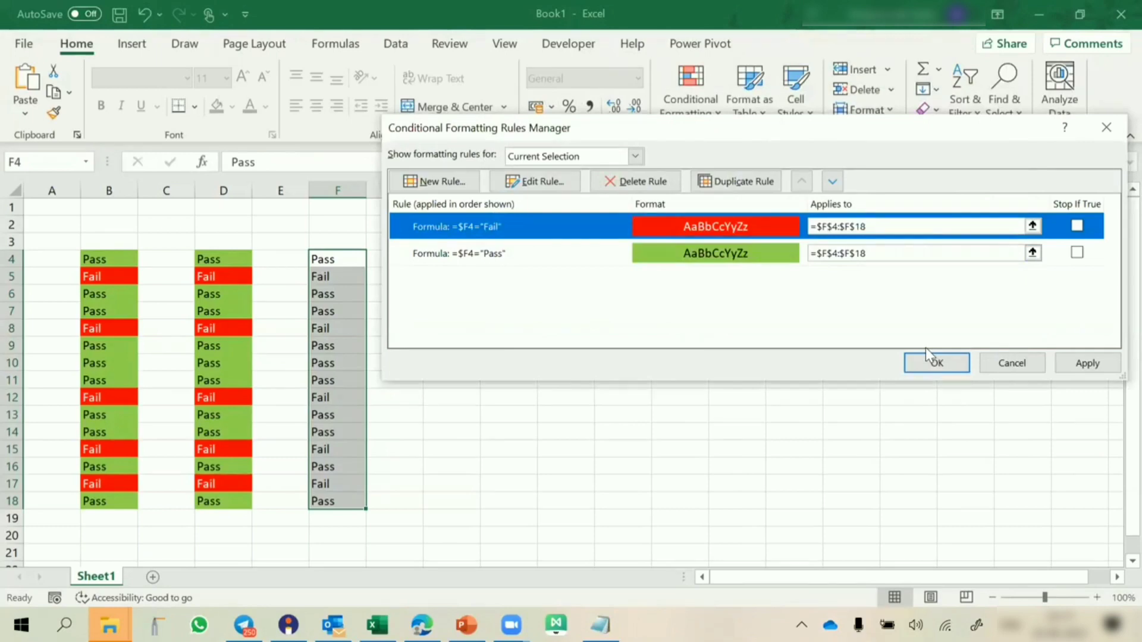
{"action": "left_click", "coordinate": [932, 359]}
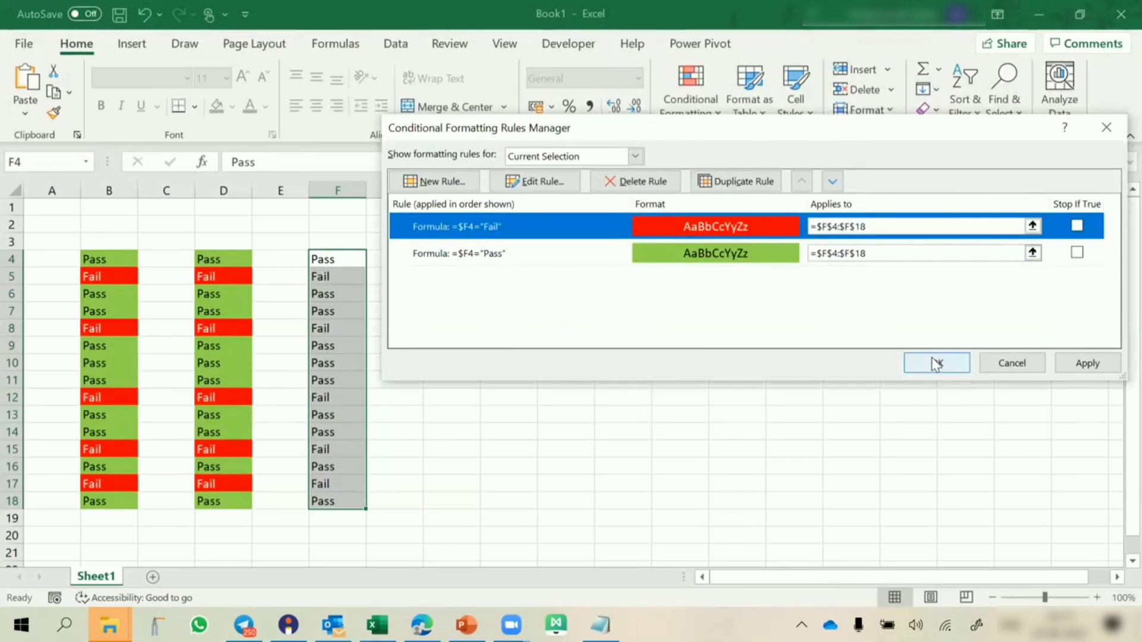
{"action": "left_click", "coordinate": [573, 387]}
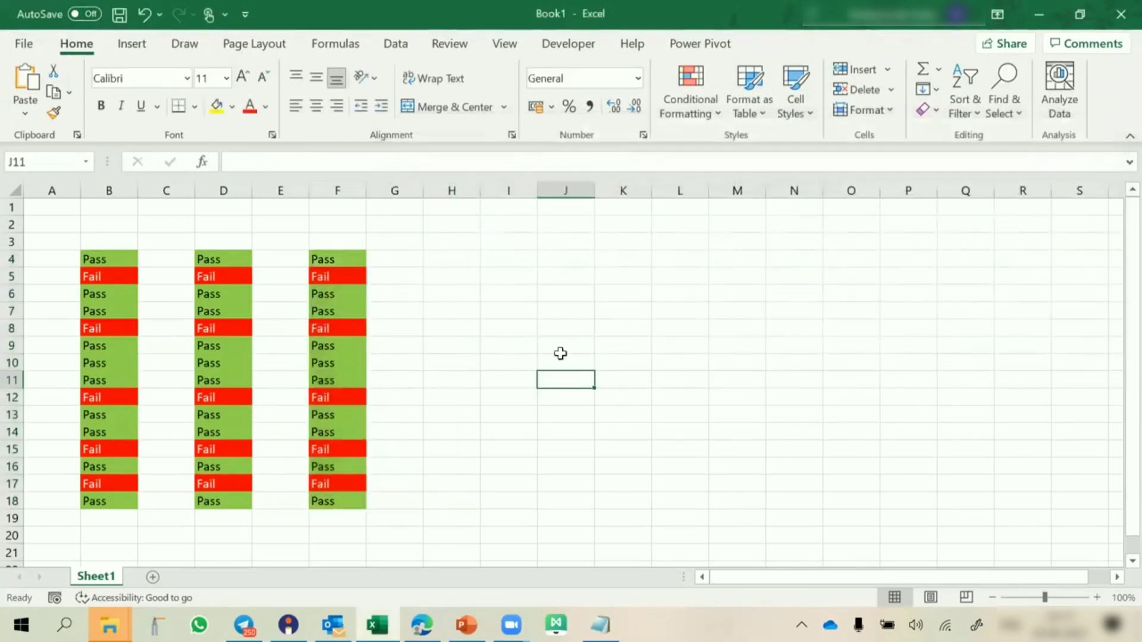
Review the conditional formatting rules on column D, including the rule type of its Fail rule.
{"action": "left_click", "coordinate": [202, 293]}
{"action": "left_click", "coordinate": [680, 106]}
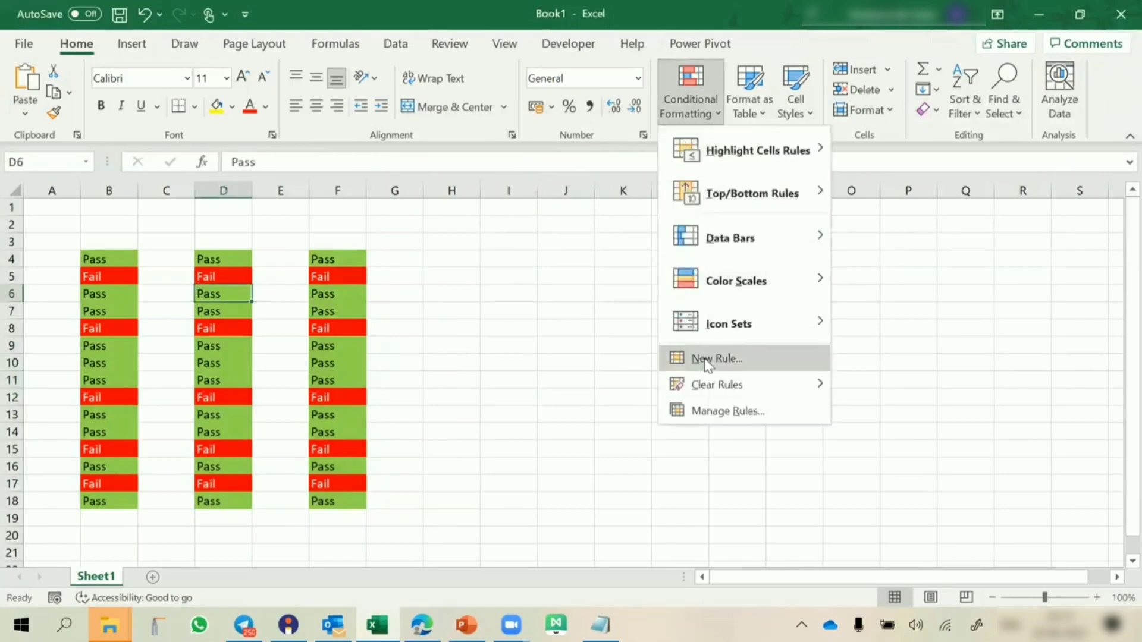
{"action": "left_click", "coordinate": [705, 411]}
{"action": "left_click", "coordinate": [538, 229]}
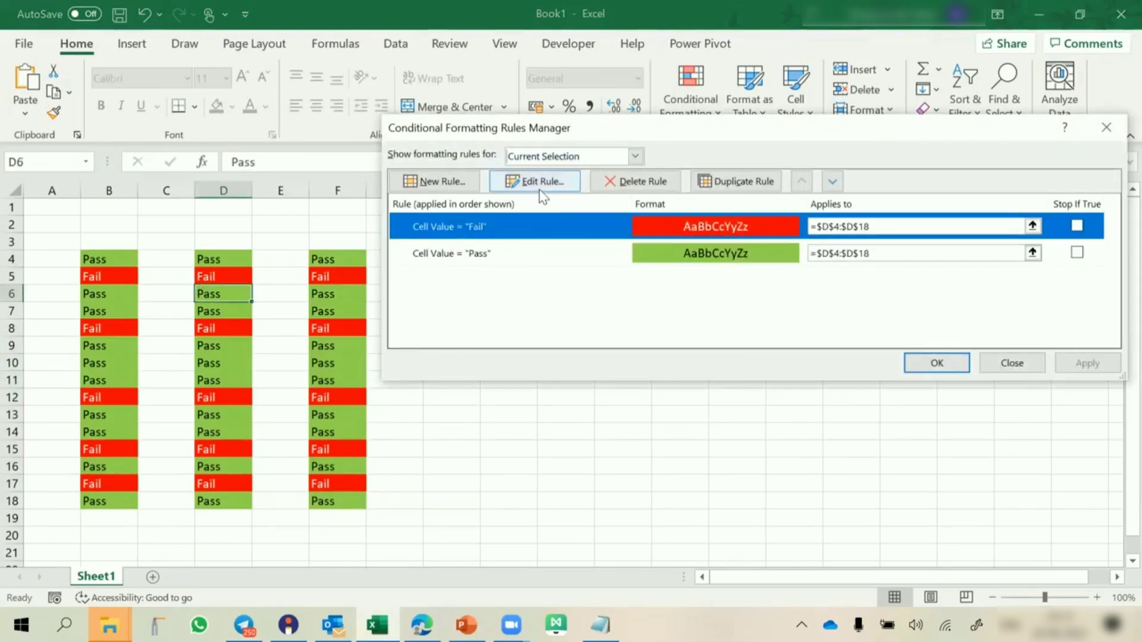
{"action": "left_click", "coordinate": [538, 181]}
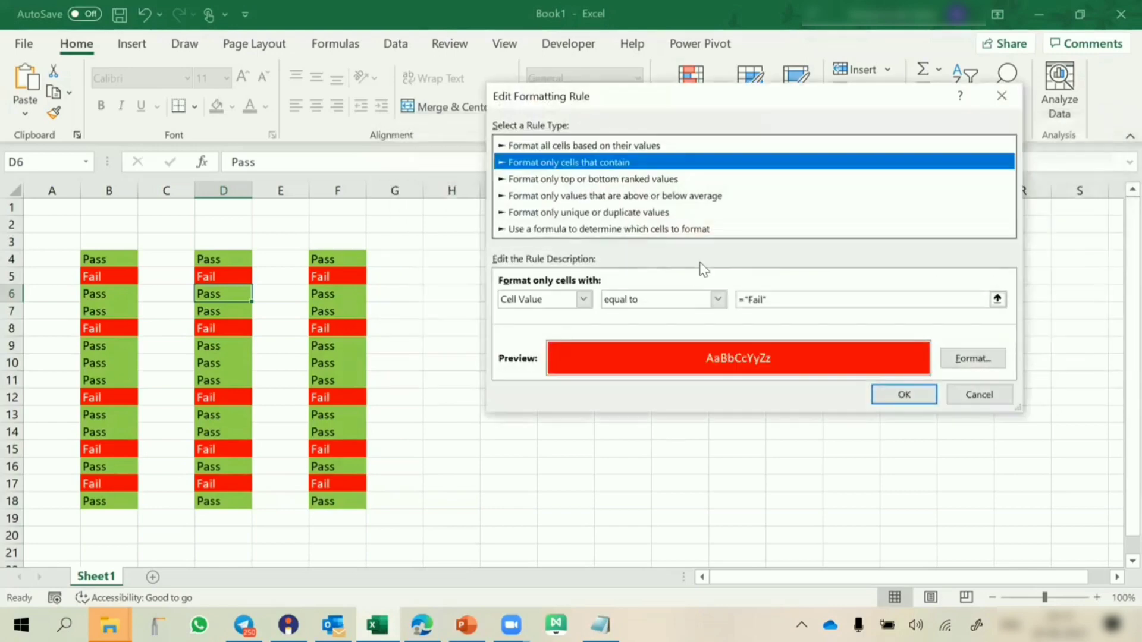
{"action": "left_click", "coordinate": [988, 90]}
{"action": "left_click", "coordinate": [1097, 121]}
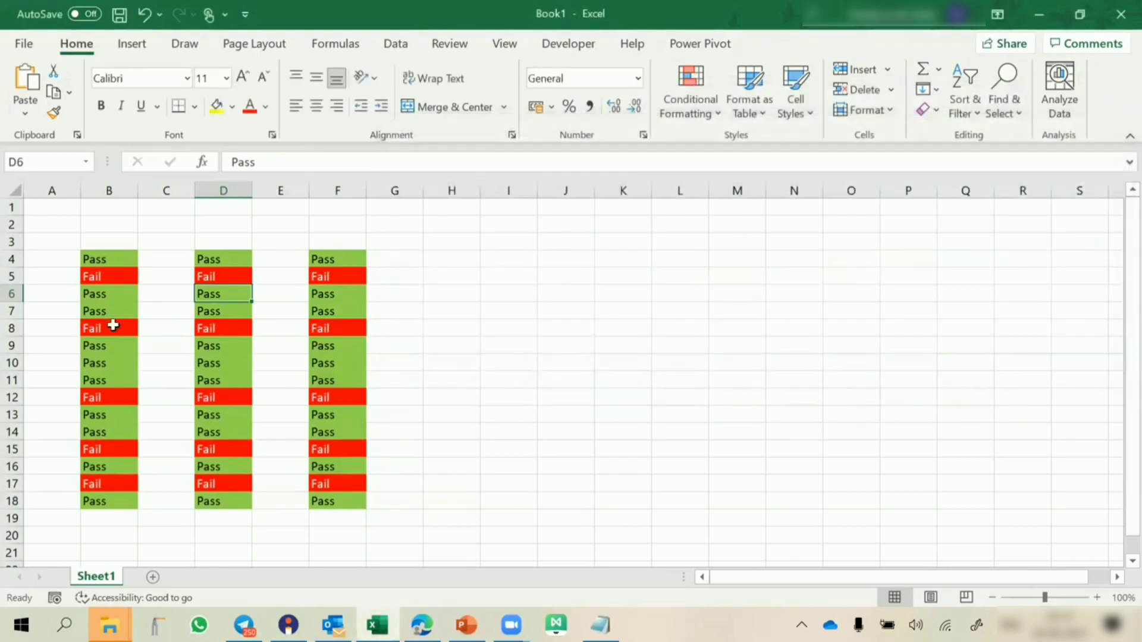
Review the conditional formatting rules applied to the list in column B.
{"action": "left_click", "coordinate": [112, 327]}
{"action": "left_click", "coordinate": [700, 103]}
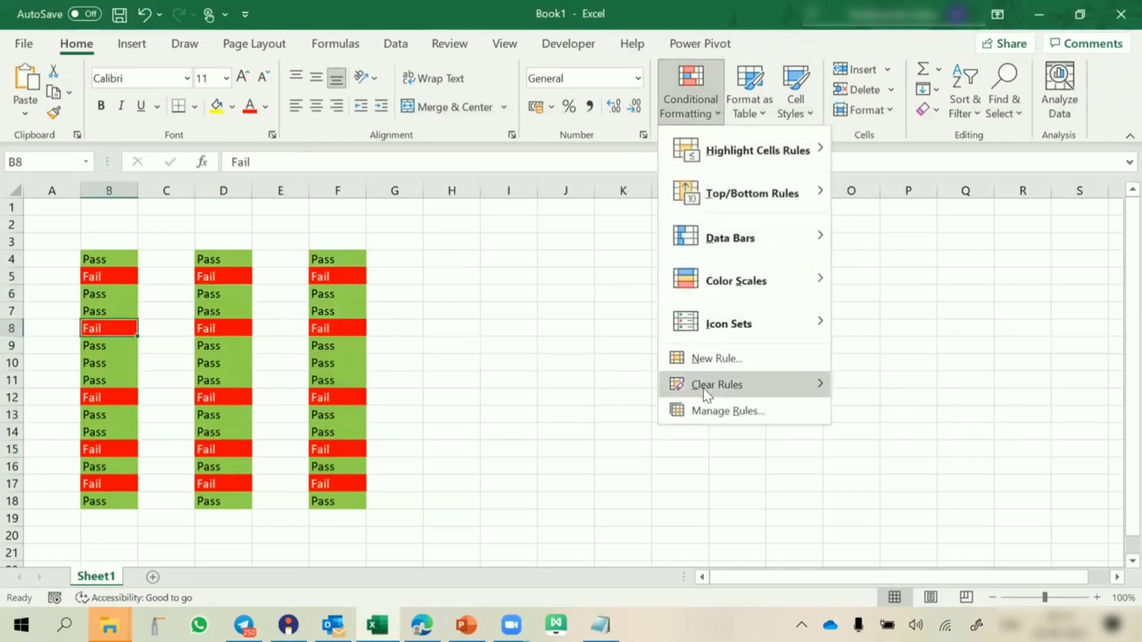
{"action": "left_click", "coordinate": [704, 409]}
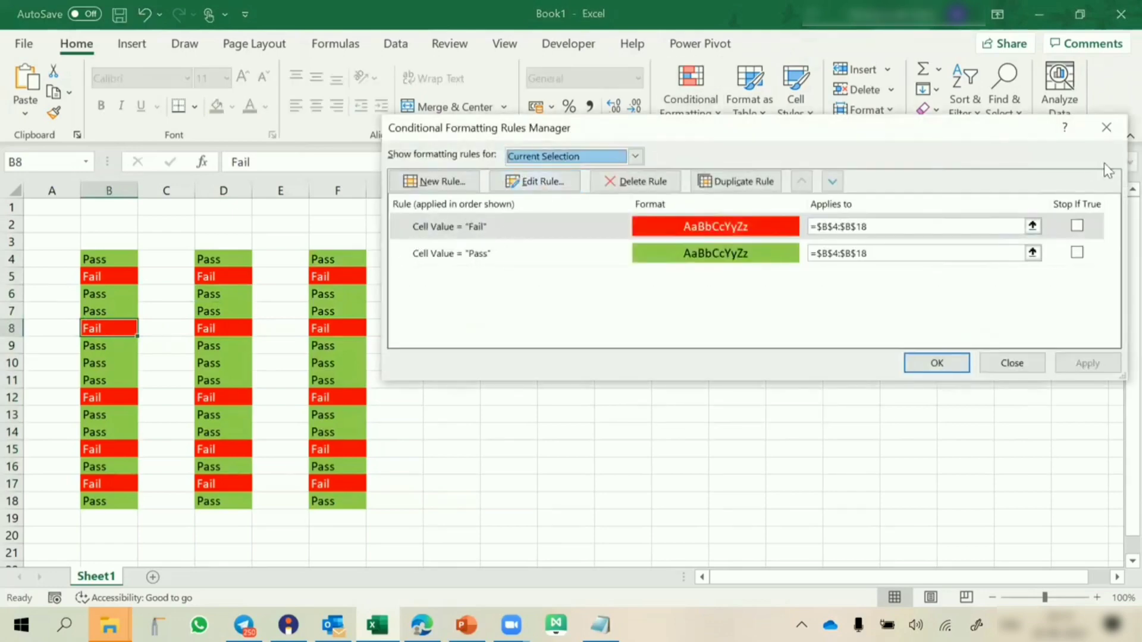
{"action": "left_click", "coordinate": [1106, 128]}
Review the conditional formatting rules on column F, including the rule type and formula of its Fail rule.
{"action": "left_click", "coordinate": [324, 327]}
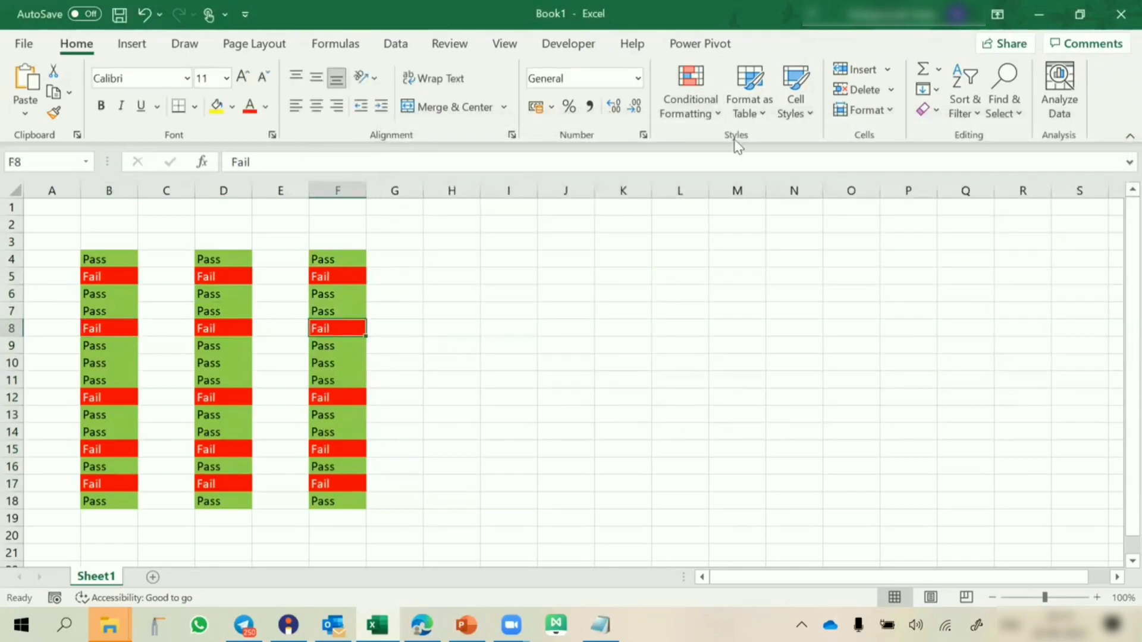
{"action": "left_click", "coordinate": [705, 98]}
{"action": "left_click", "coordinate": [716, 411]}
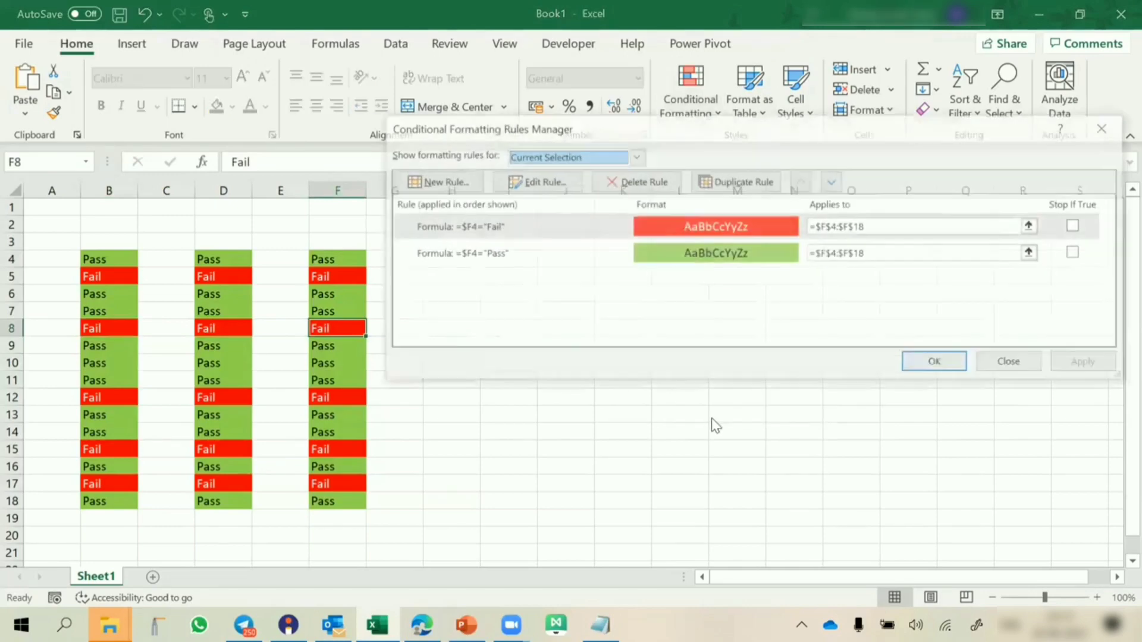
{"action": "left_click", "coordinate": [488, 227]}
{"action": "left_click", "coordinate": [544, 181]}
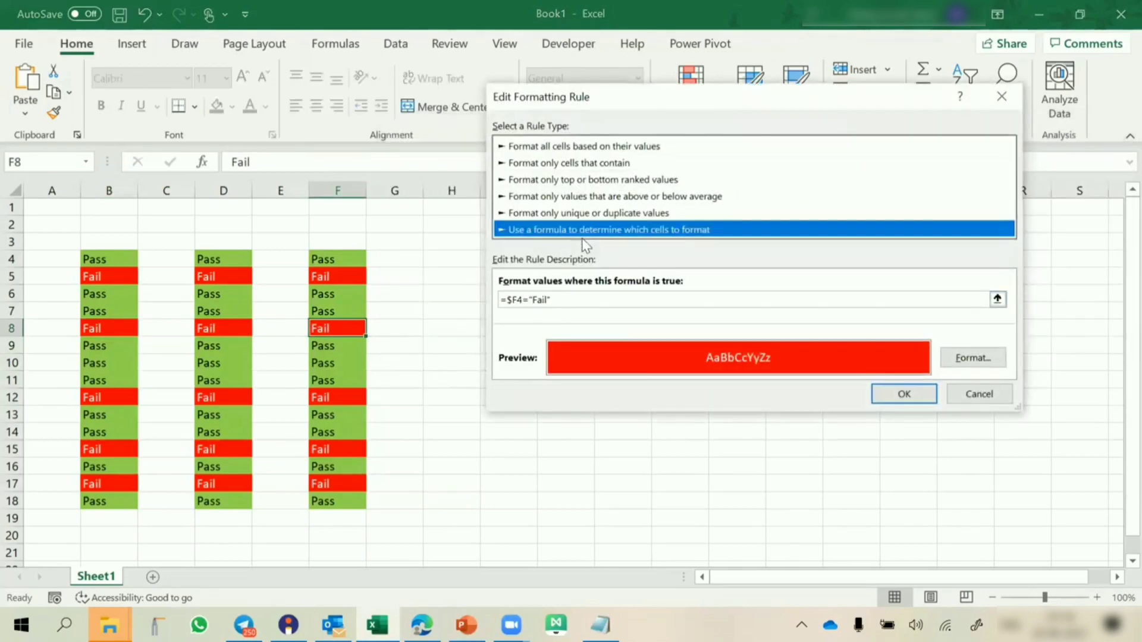
{"action": "left_click", "coordinate": [1003, 95]}
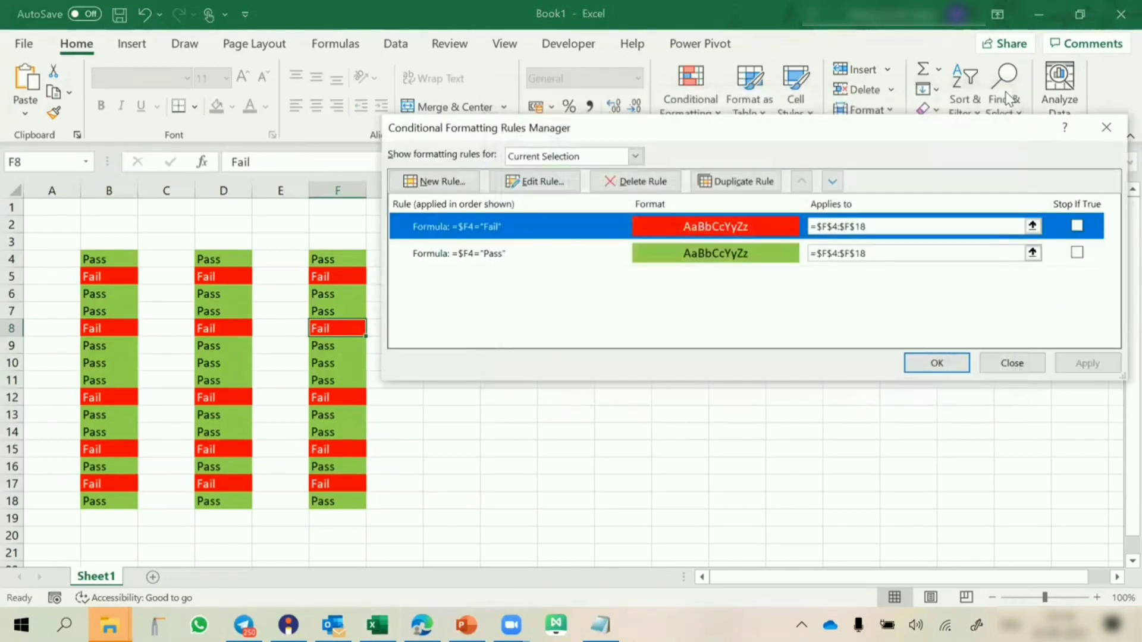
{"action": "left_click", "coordinate": [1105, 131]}
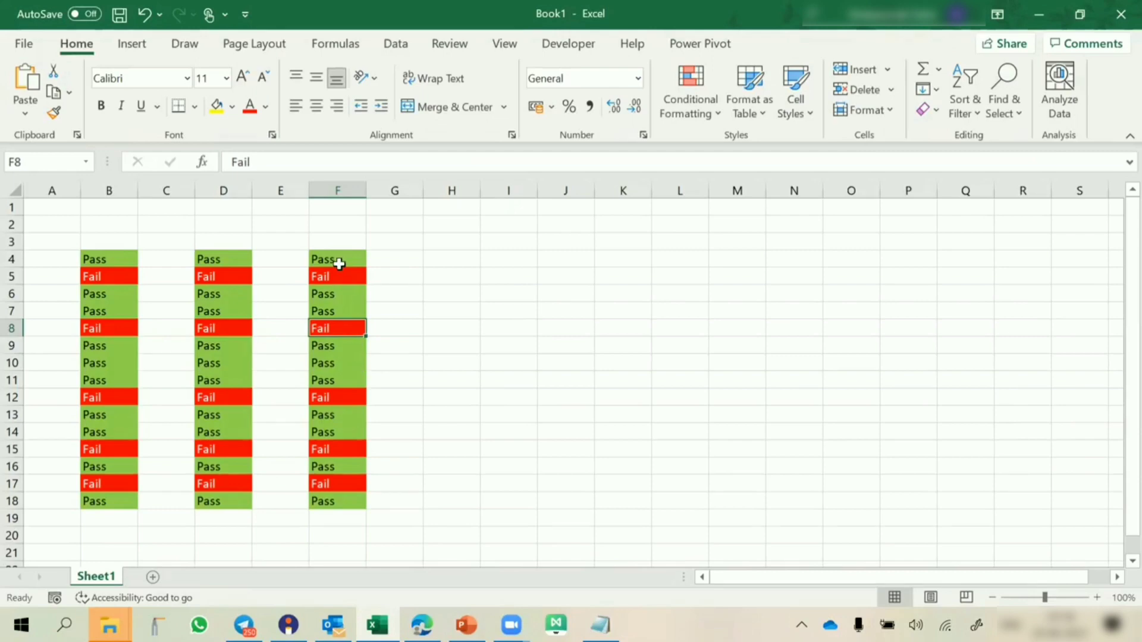
Fill H4:H18 with the letters A to O, one per cell.
{"action": "left_click", "coordinate": [458, 261]}
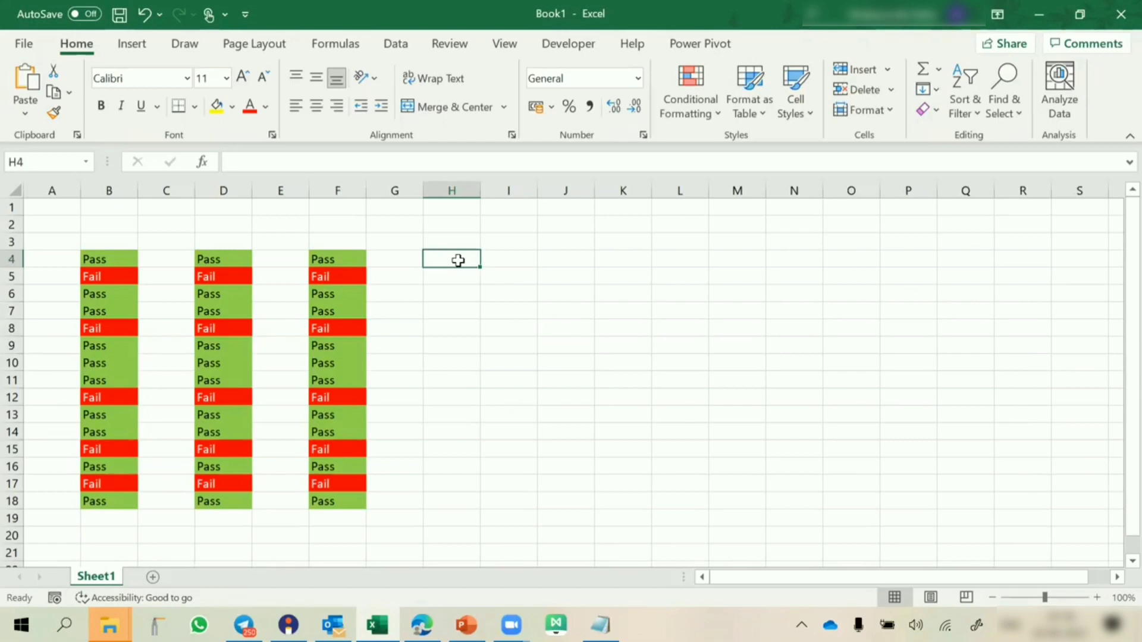
{"action": "type", "text": "A"}
{"action": "key", "text": "Return"}
{"action": "type", "text": "B"}
{"action": "key", "text": "Return"}
{"action": "type", "text": "C"}
{"action": "key", "text": "Return"}
{"action": "type", "text": "D E"}
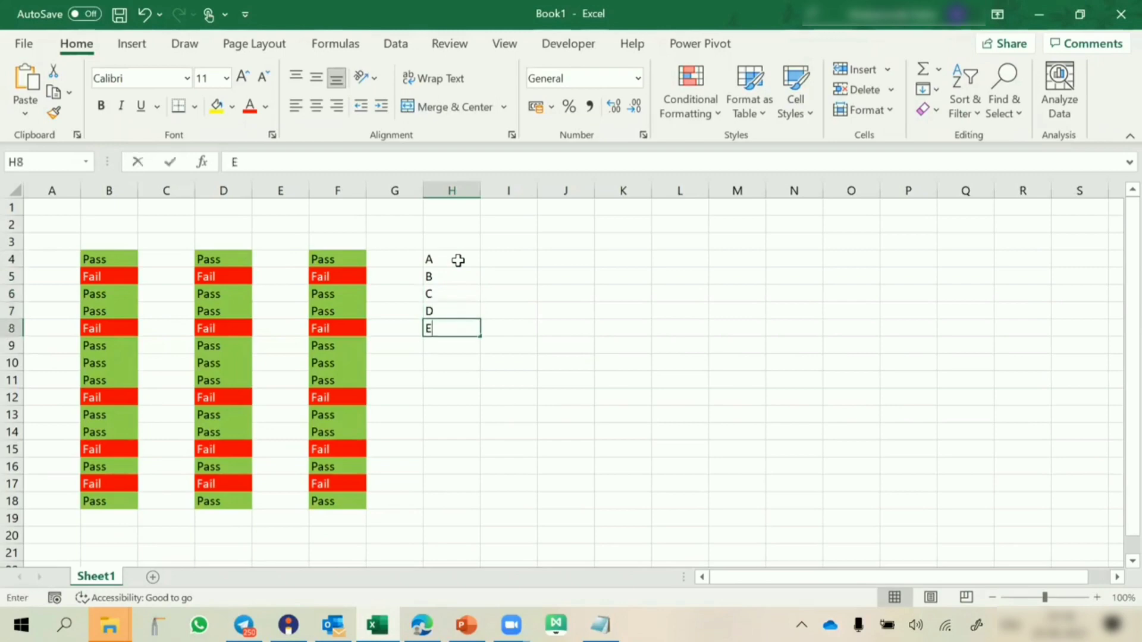
{"action": "type", "text": " F G H I J"}
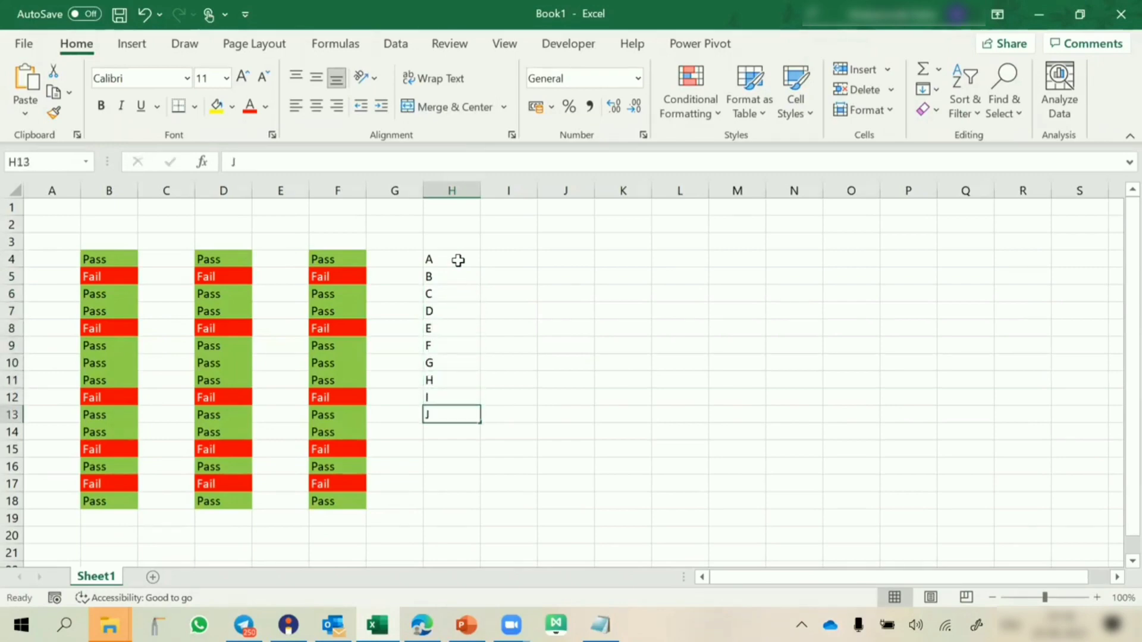
{"action": "key", "text": "Return"}
{"action": "type", "text": "K"}
{"action": "key", "text": "Return"}
{"action": "type", "text": "L"}
{"action": "key", "text": "Return"}
{"action": "type", "text": "M"}
{"action": "key", "text": "Return"}
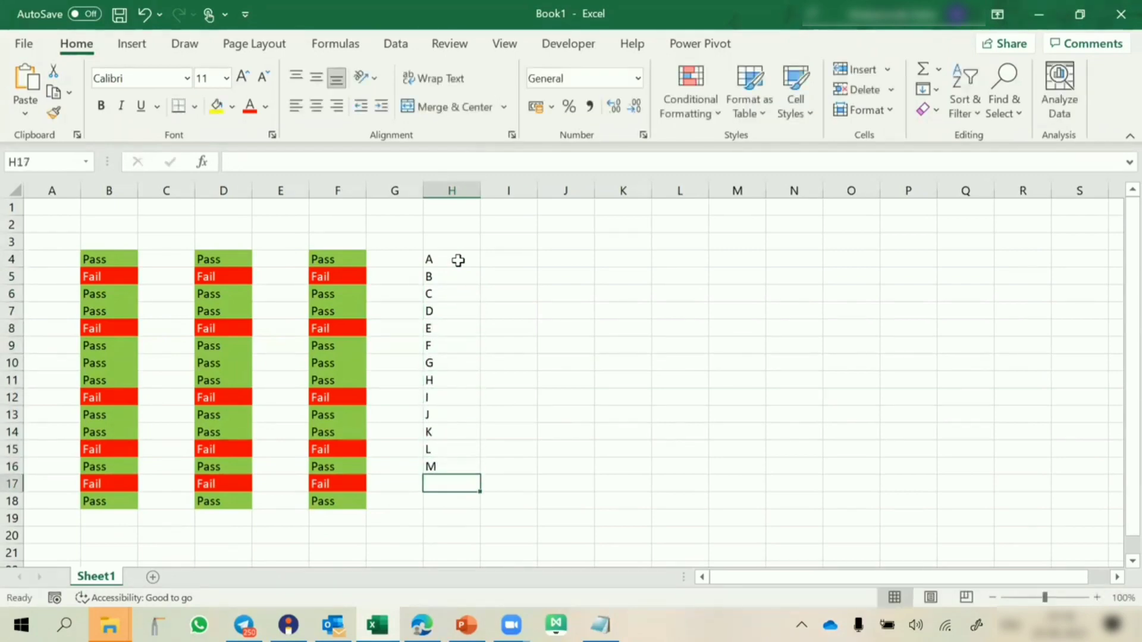
{"action": "type", "text": "N"}
{"action": "key", "text": "Return"}
{"action": "type", "text": "O"}
{"action": "key", "text": "Return"}
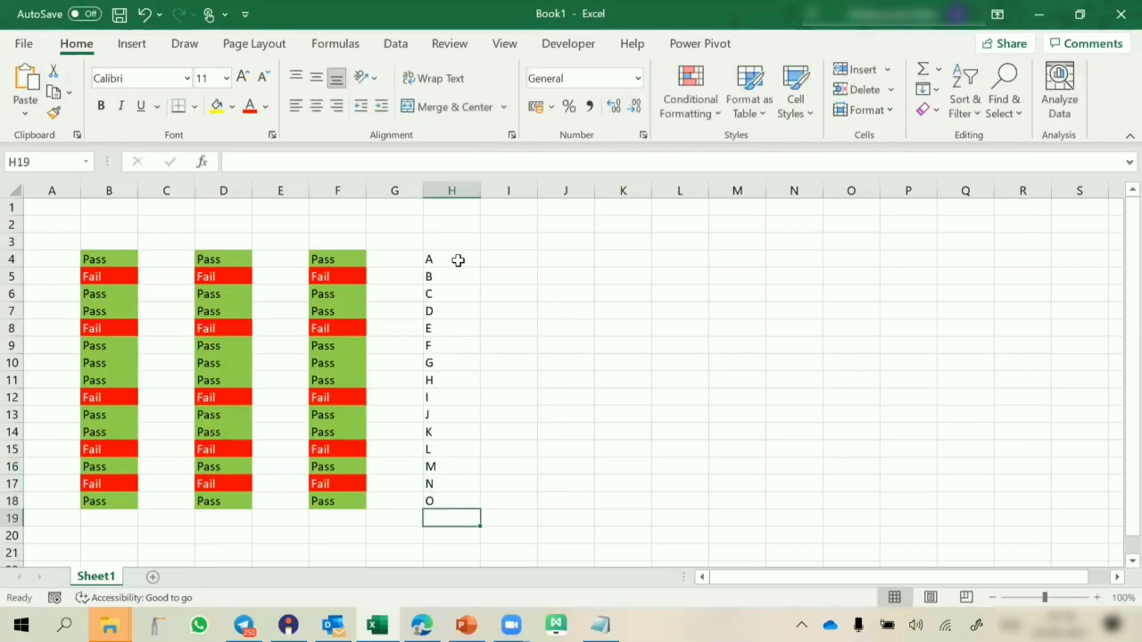
Copy the results in F4:F18 and paste them without formatting into I4:I18 beside the letters.
{"action": "left_click_drag", "start_coordinate": [342, 257], "coordinate": [319, 499]}
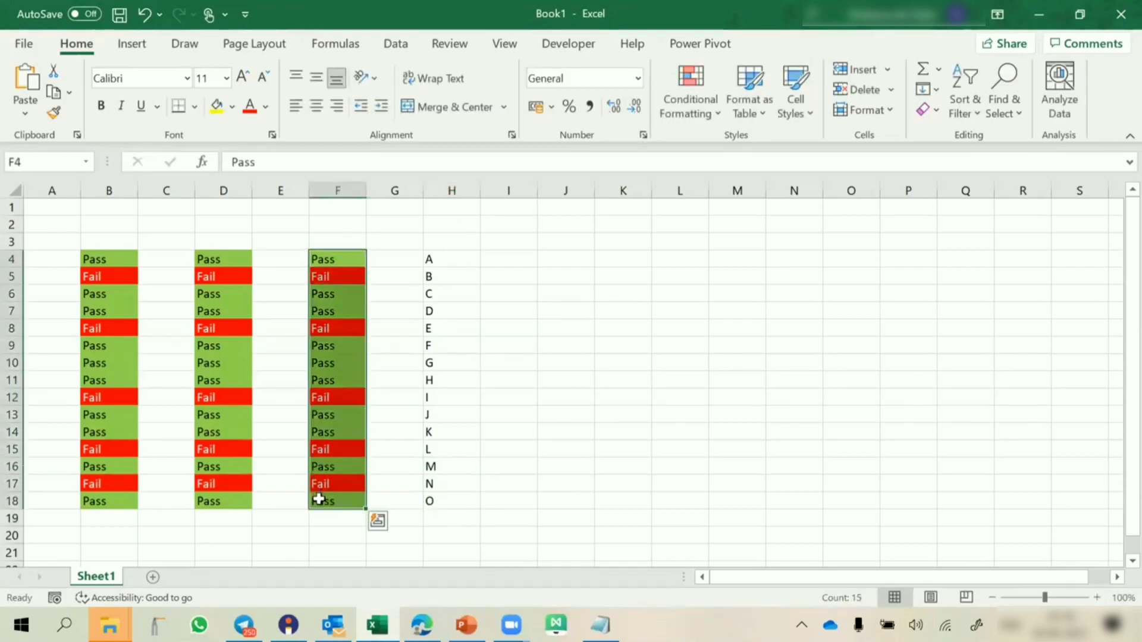
{"action": "key", "text": "ctrl+c"}
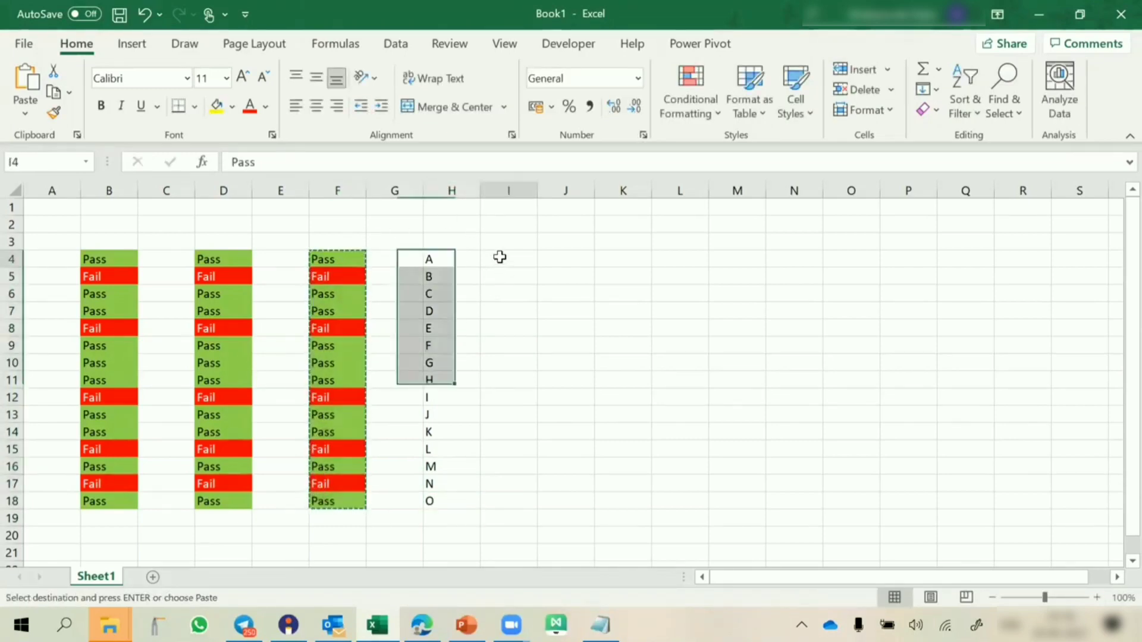
{"action": "right_click", "coordinate": [499, 258]}
{"action": "left_click", "coordinate": [570, 189]}
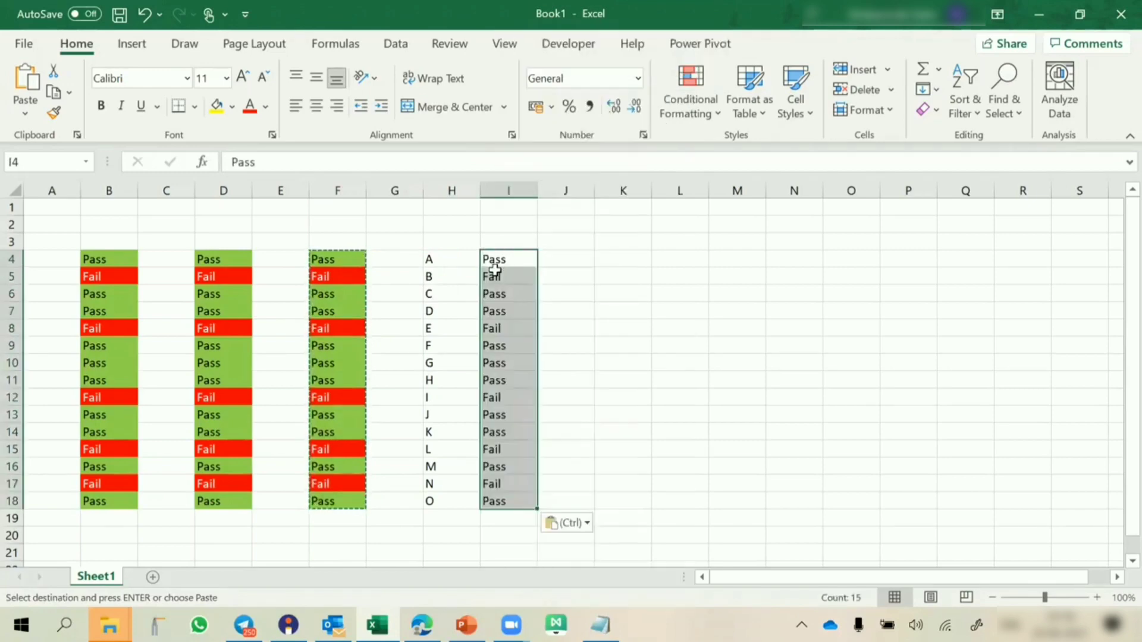
Compare the two-column range H4:I18 with the single-column result lists in columns B, D and F.
{"action": "left_click", "coordinate": [447, 294]}
{"action": "left_click_drag", "start_coordinate": [447, 294], "coordinate": [497, 295]}
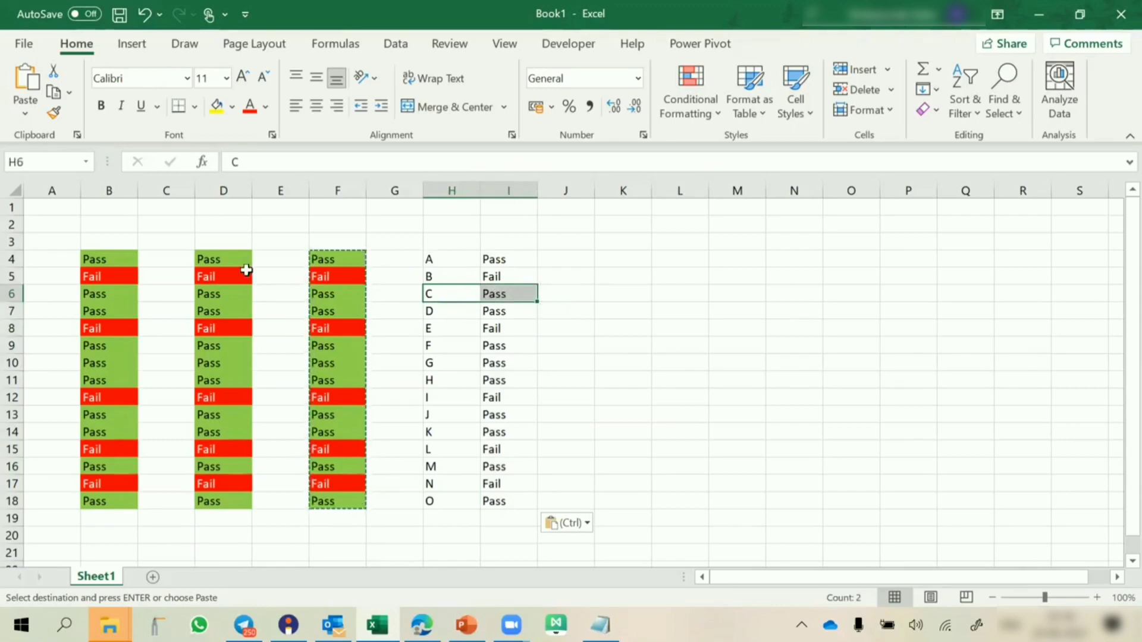
{"action": "left_click", "coordinate": [129, 271]}
{"action": "left_click", "coordinate": [216, 260]}
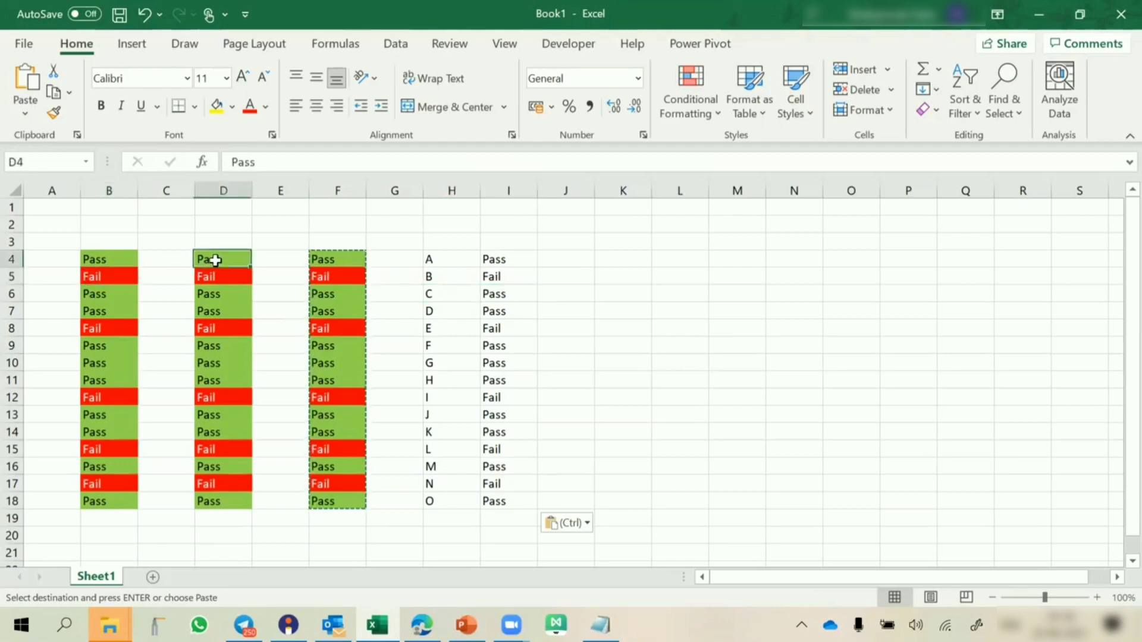
{"action": "left_click", "coordinate": [319, 262]}
{"action": "left_click_drag", "start_coordinate": [446, 262], "coordinate": [518, 501]}
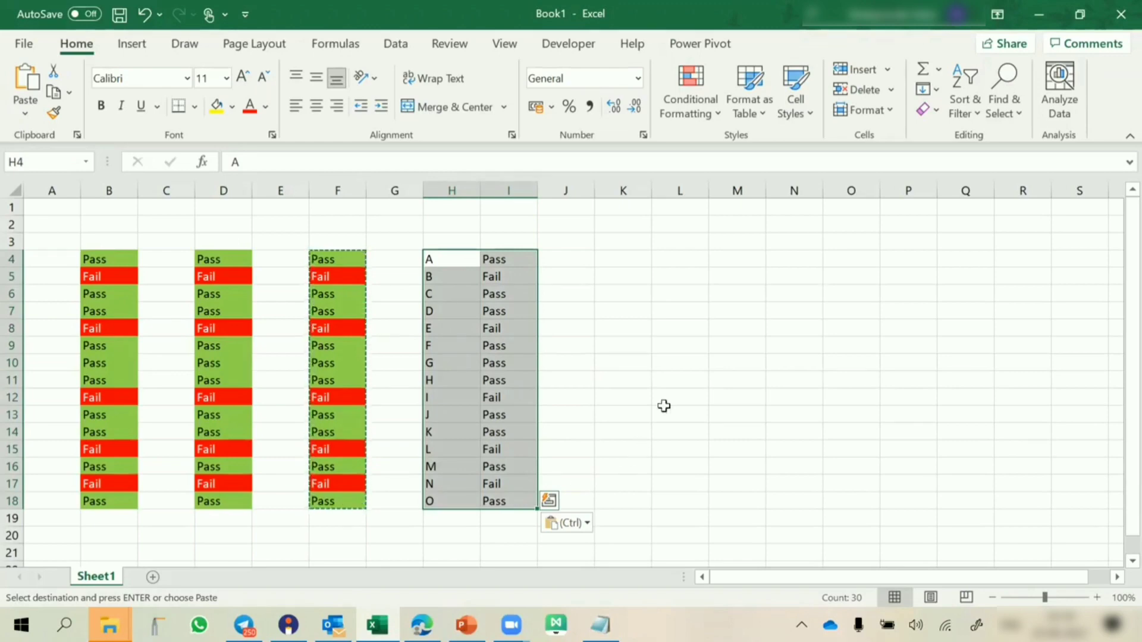
{"action": "left_click", "coordinate": [497, 311]}
{"action": "left_click_drag", "start_coordinate": [499, 265], "coordinate": [504, 498]}
{"action": "left_click", "coordinate": [435, 260]}
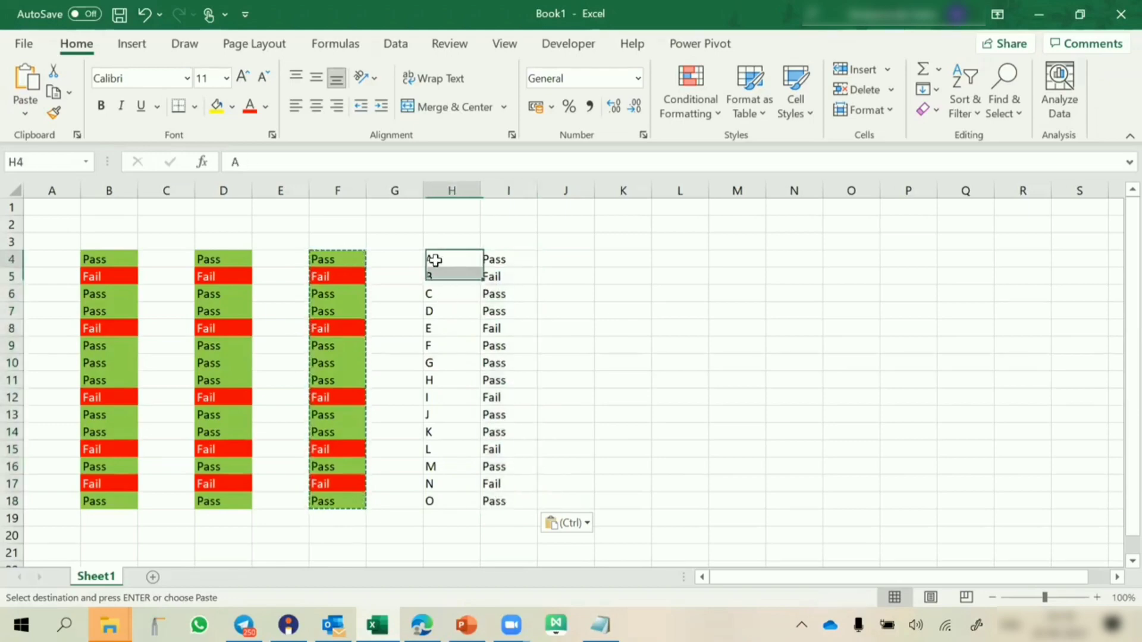
{"action": "left_click_drag", "start_coordinate": [434, 260], "coordinate": [494, 498]}
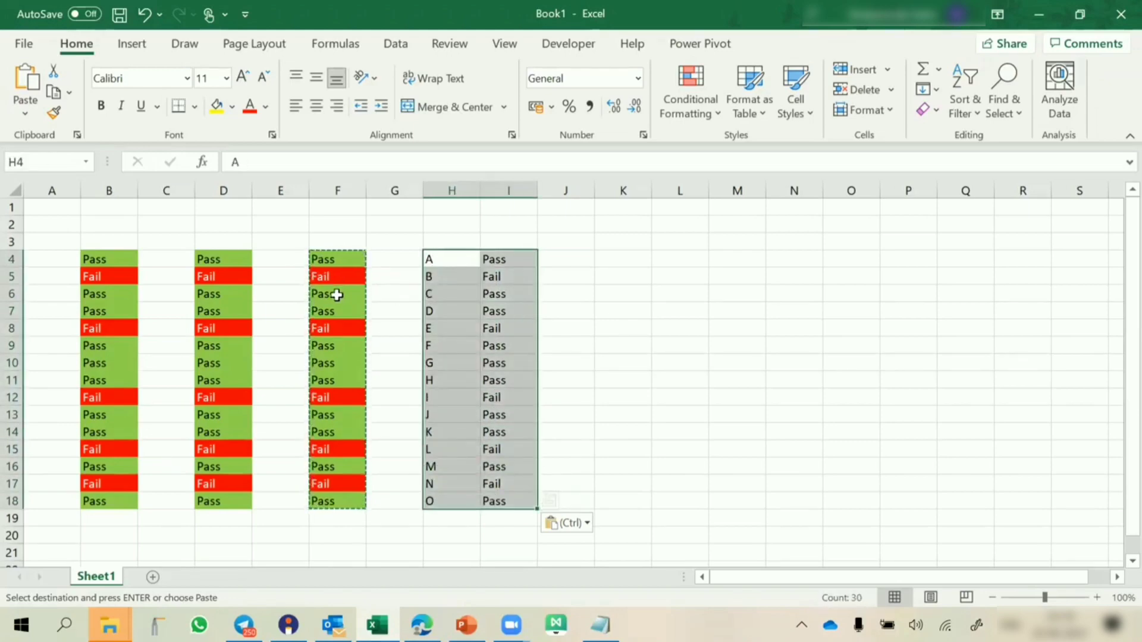
Start a formula-based conditional formatting rule for H4:I18 with the formula =$I4="Pass".
{"action": "left_click_drag", "start_coordinate": [459, 259], "coordinate": [509, 502]}
{"action": "left_click", "coordinate": [693, 105]}
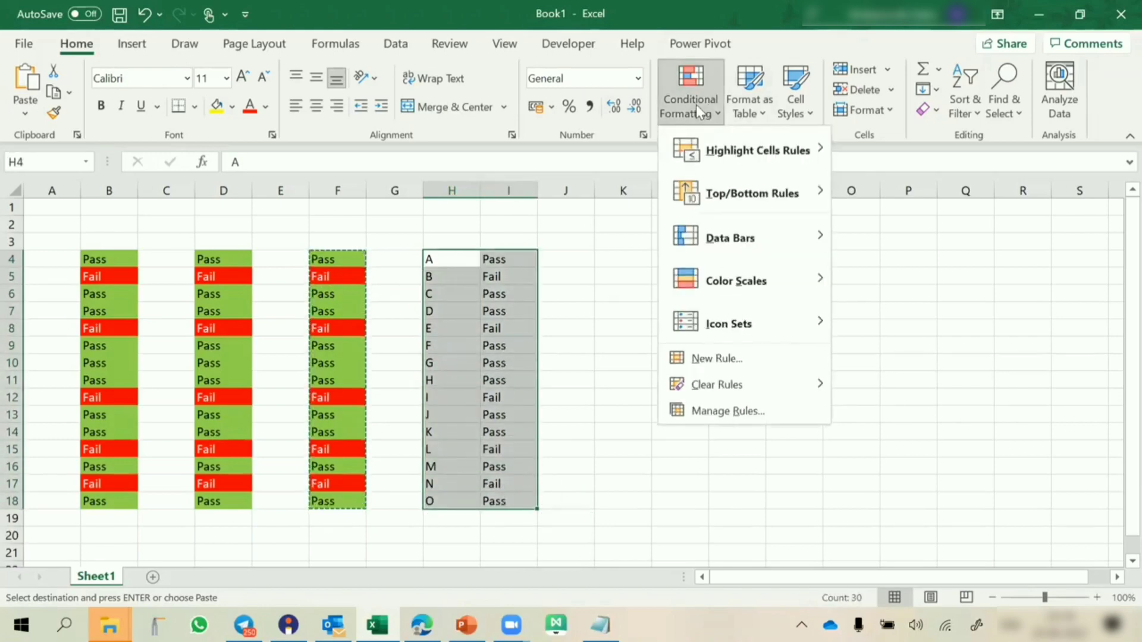
{"action": "left_click", "coordinate": [714, 413]}
{"action": "left_click", "coordinate": [439, 181]}
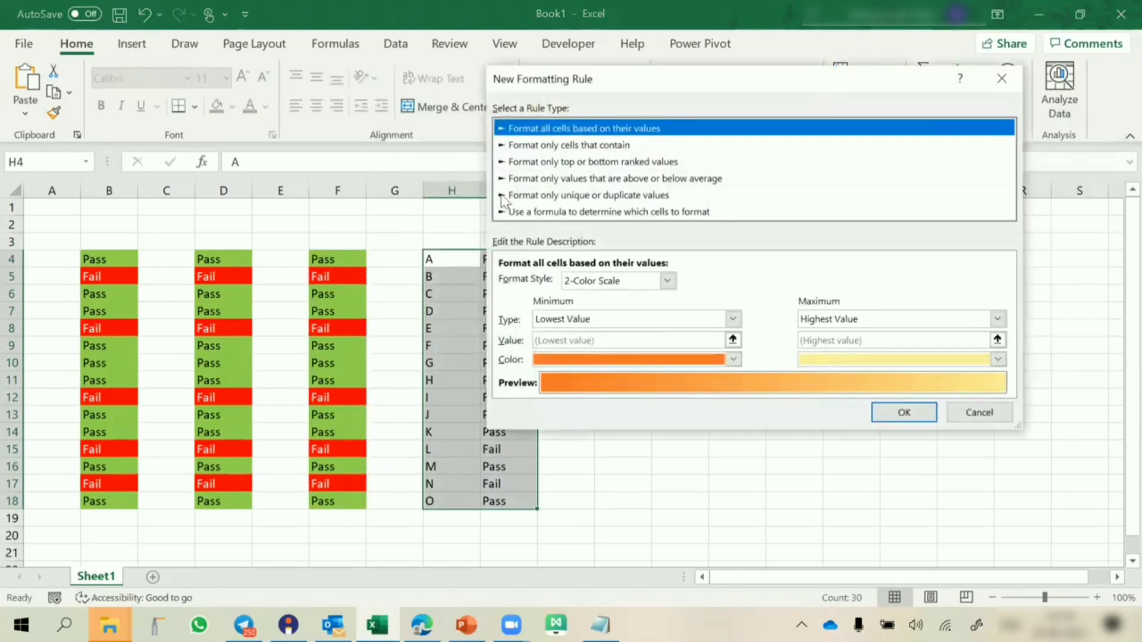
{"action": "left_click", "coordinate": [541, 212]}
{"action": "left_click_drag", "start_coordinate": [608, 72], "coordinate": [780, 82]}
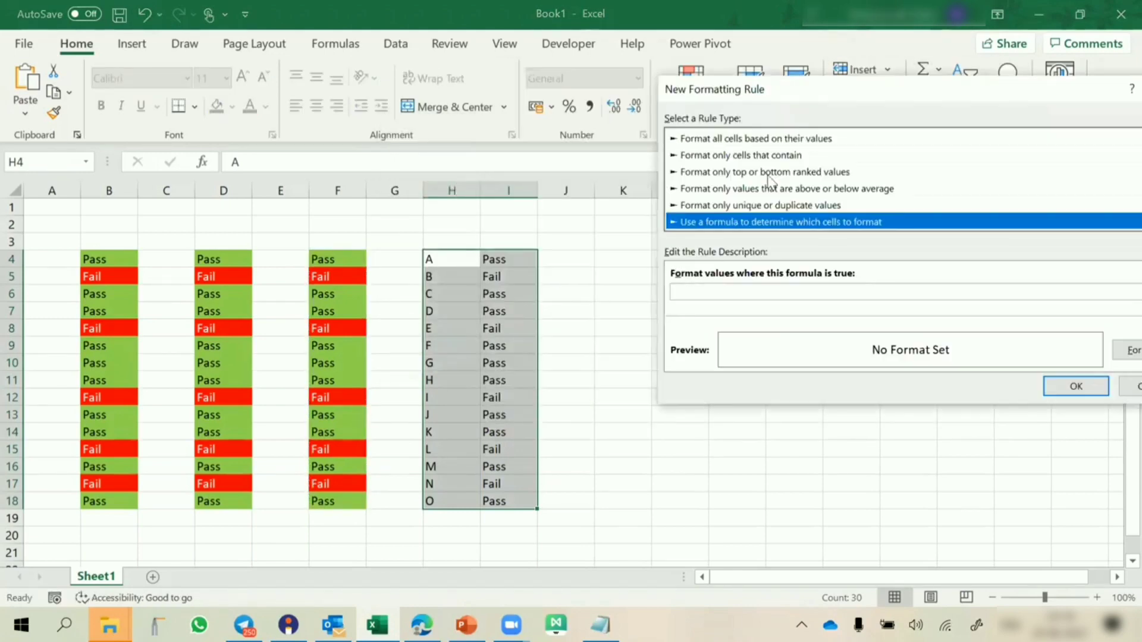
{"action": "left_click", "coordinate": [723, 289]}
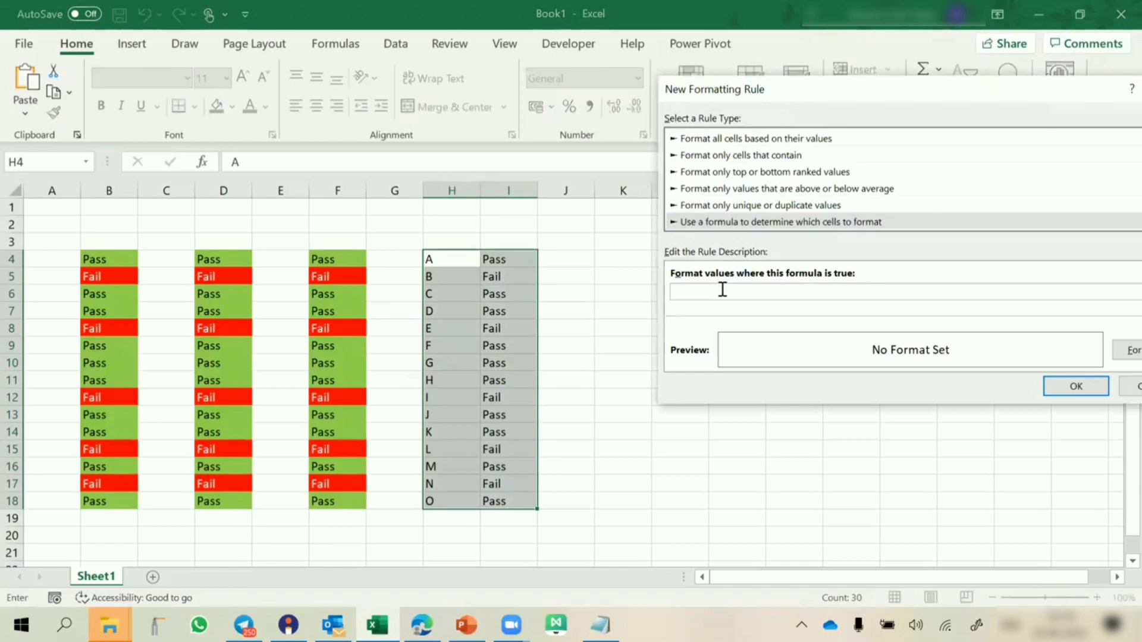
{"action": "type", "text": "="}
{"action": "left_click", "coordinate": [489, 262]}
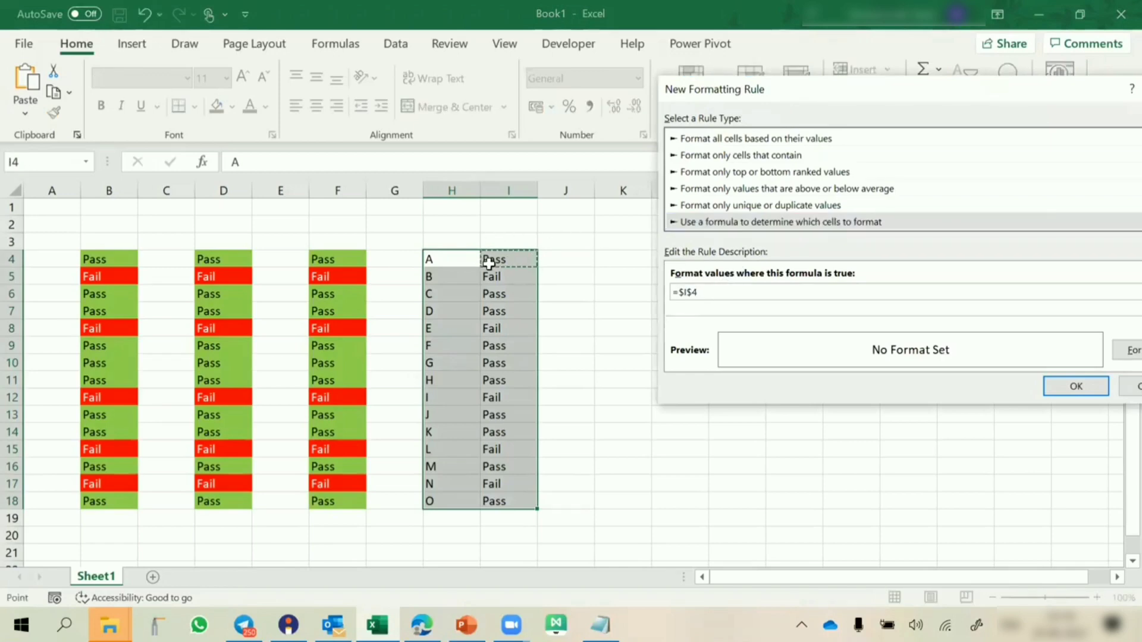
{"action": "key", "text": "F4"}
{"action": "key", "text": "F4"}
{"action": "type", "text": "=\"Pass"}
Give the Pass rule a light green fill and add it to the rules list.
{"action": "left_click", "coordinate": [1131, 351]}
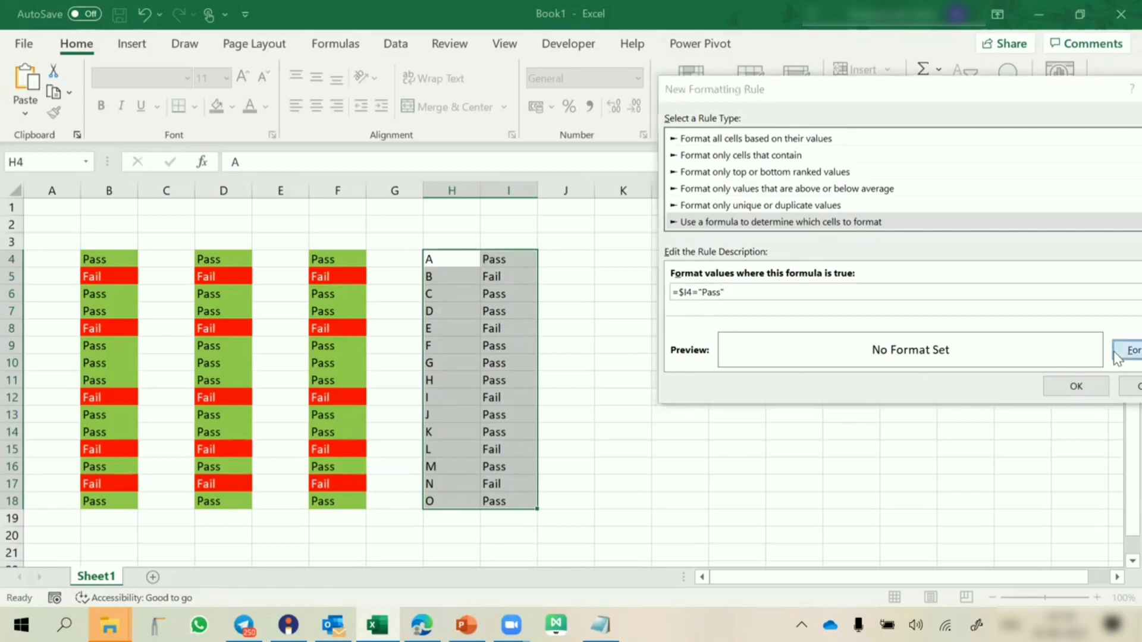
{"action": "left_click", "coordinate": [717, 45]}
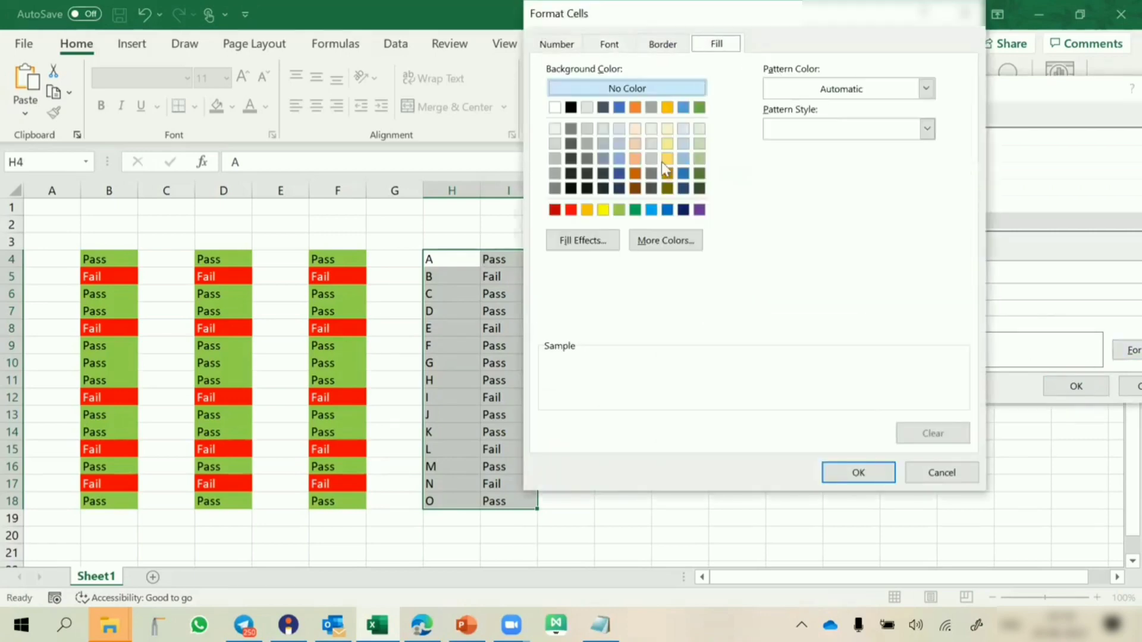
{"action": "left_click", "coordinate": [621, 211]}
{"action": "left_click", "coordinate": [853, 475]}
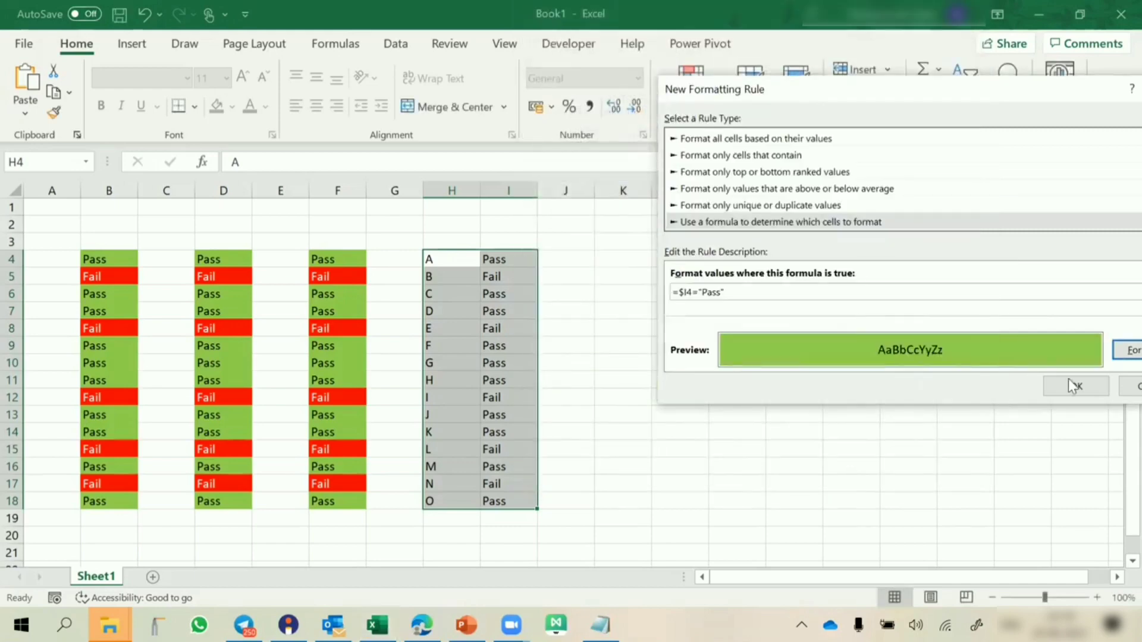
{"action": "left_click", "coordinate": [1074, 386]}
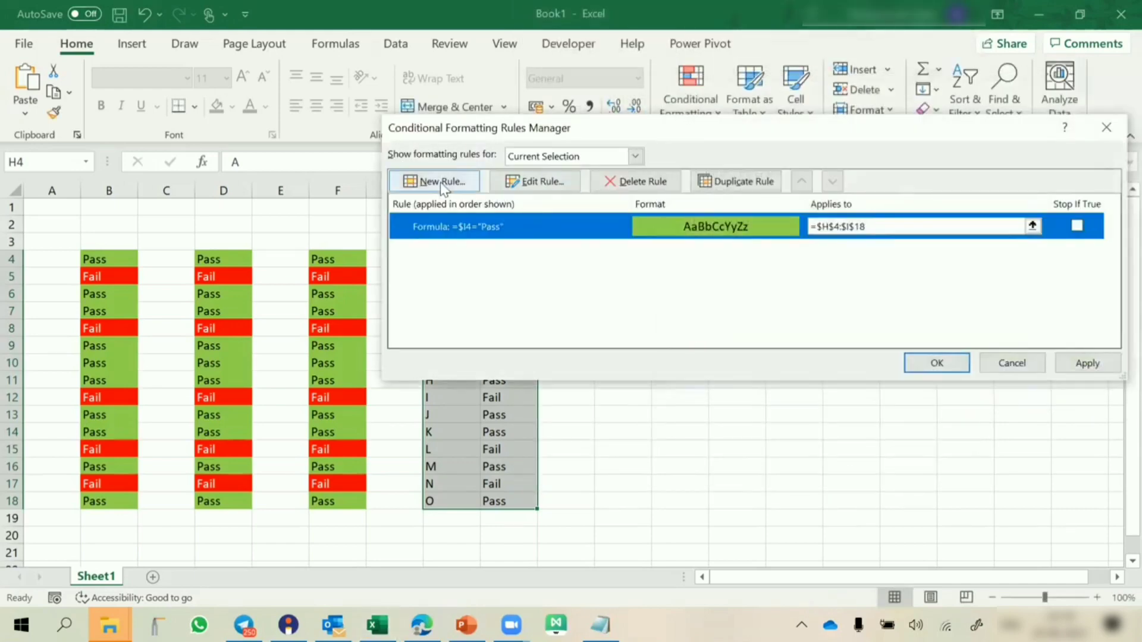
Start a second formula-based rule for the same range with the formula =$I4="Fail".
{"action": "left_click", "coordinate": [441, 181]}
{"action": "left_click", "coordinate": [542, 212]}
{"action": "left_click", "coordinate": [554, 279]}
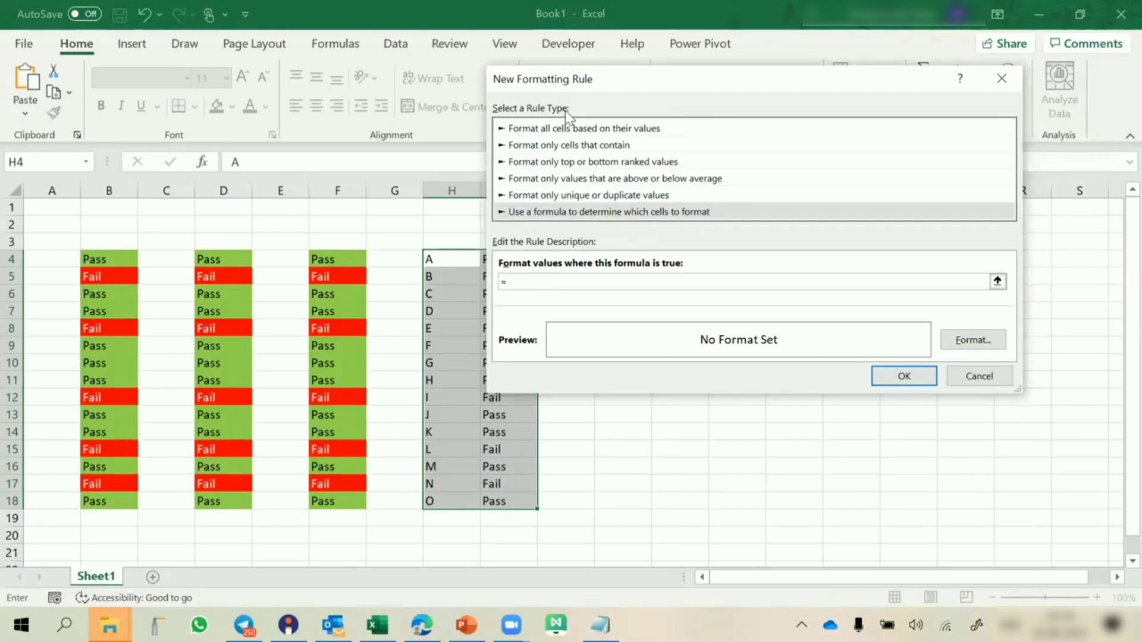
{"action": "left_click_drag", "start_coordinate": [580, 84], "coordinate": [661, 80]}
{"action": "left_click", "coordinate": [495, 257]}
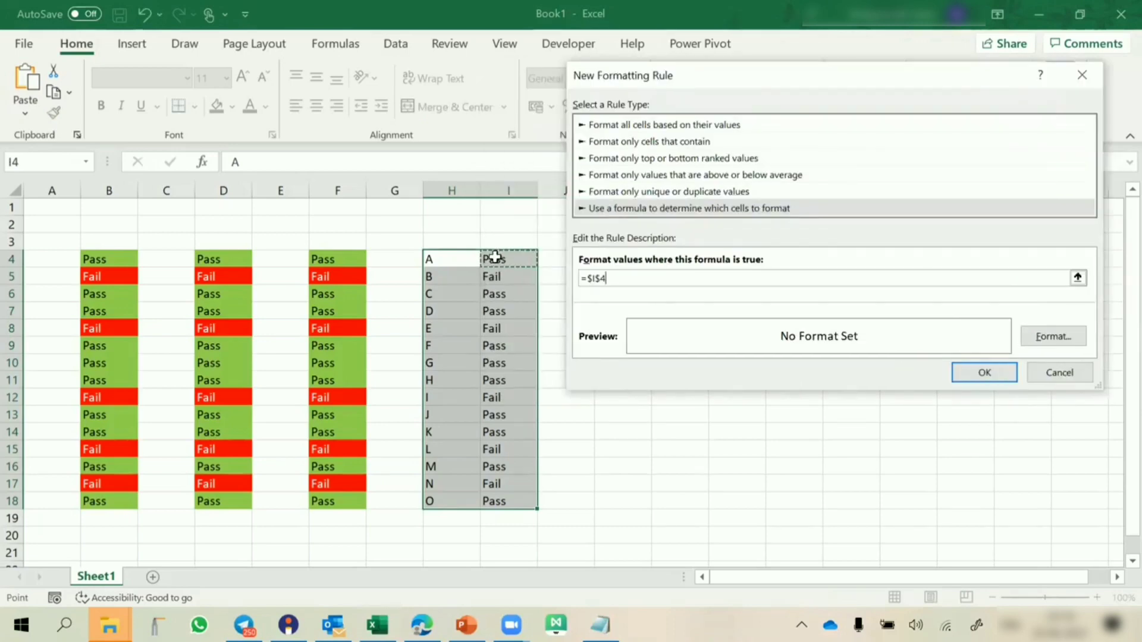
{"action": "key", "text": "F4"}
{"action": "key", "text": "F4"}
{"action": "type", "text": "="}
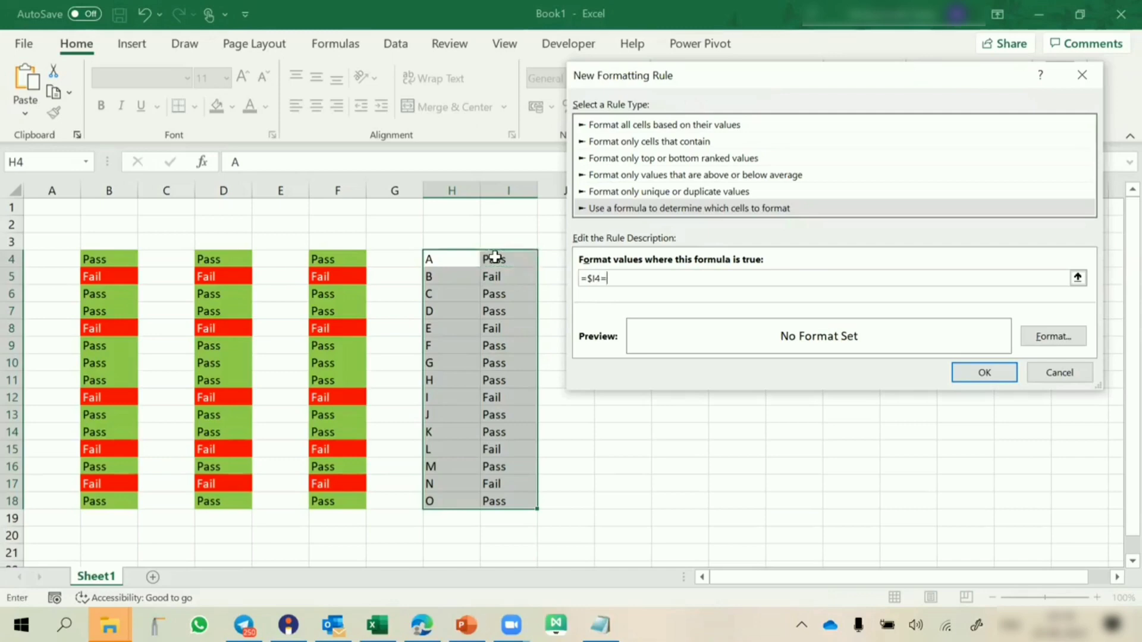
{"action": "type", "text": "\"Fail"}
Format the Fail rule with a red fill and white font, and apply both rules to H4:I18.
{"action": "left_click", "coordinate": [1053, 336]}
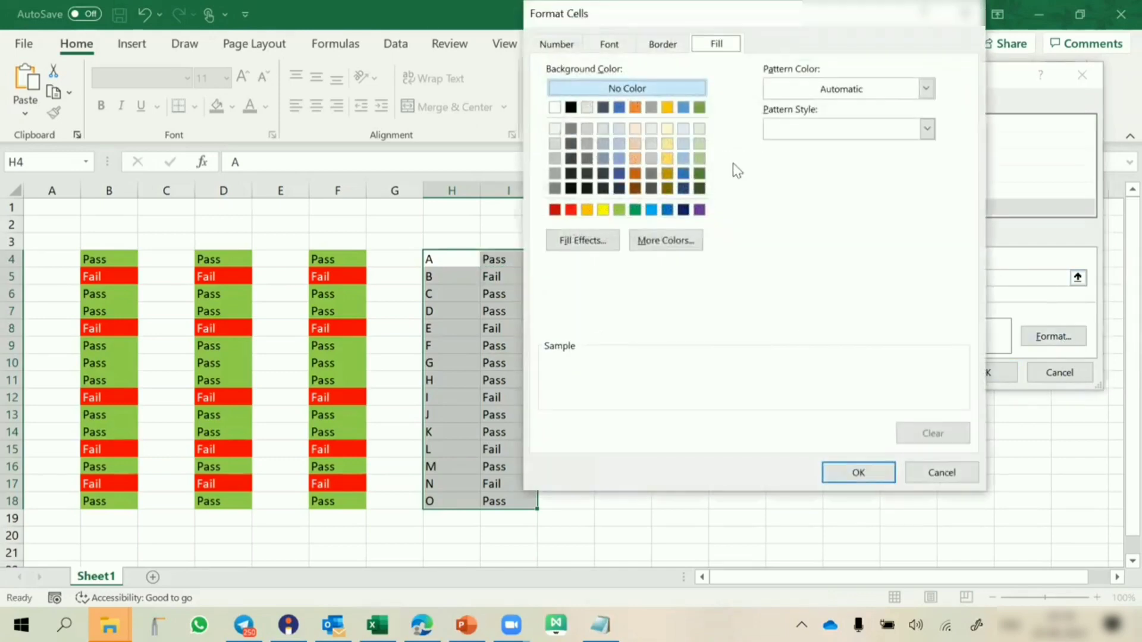
{"action": "left_click", "coordinate": [571, 211]}
{"action": "left_click", "coordinate": [609, 44]}
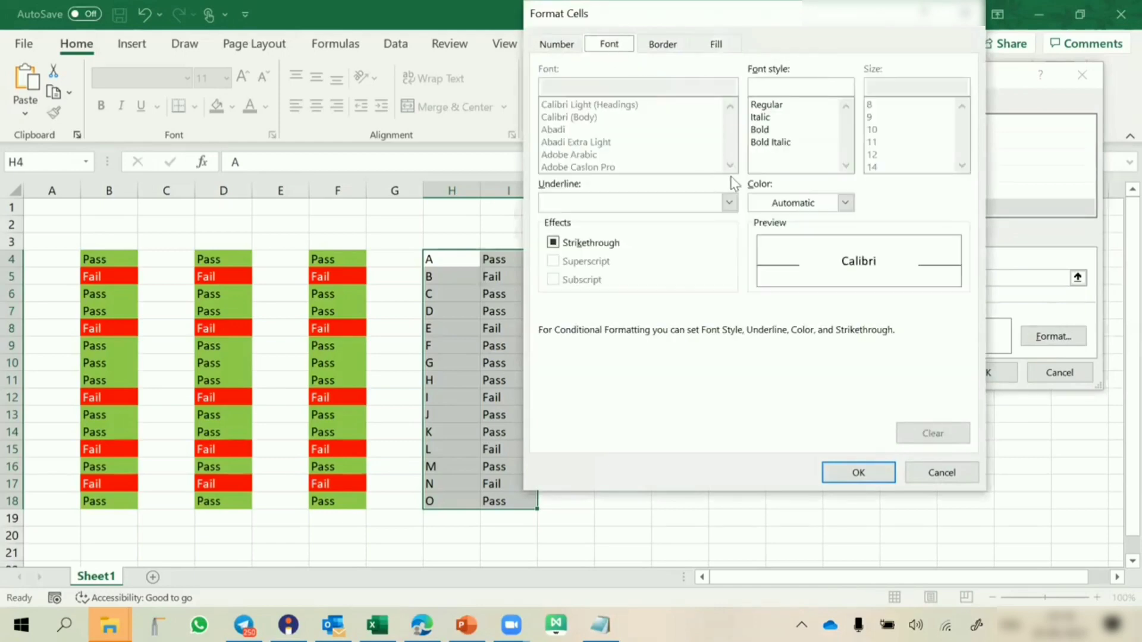
{"action": "left_click", "coordinate": [792, 204]}
{"action": "left_click", "coordinate": [757, 274]}
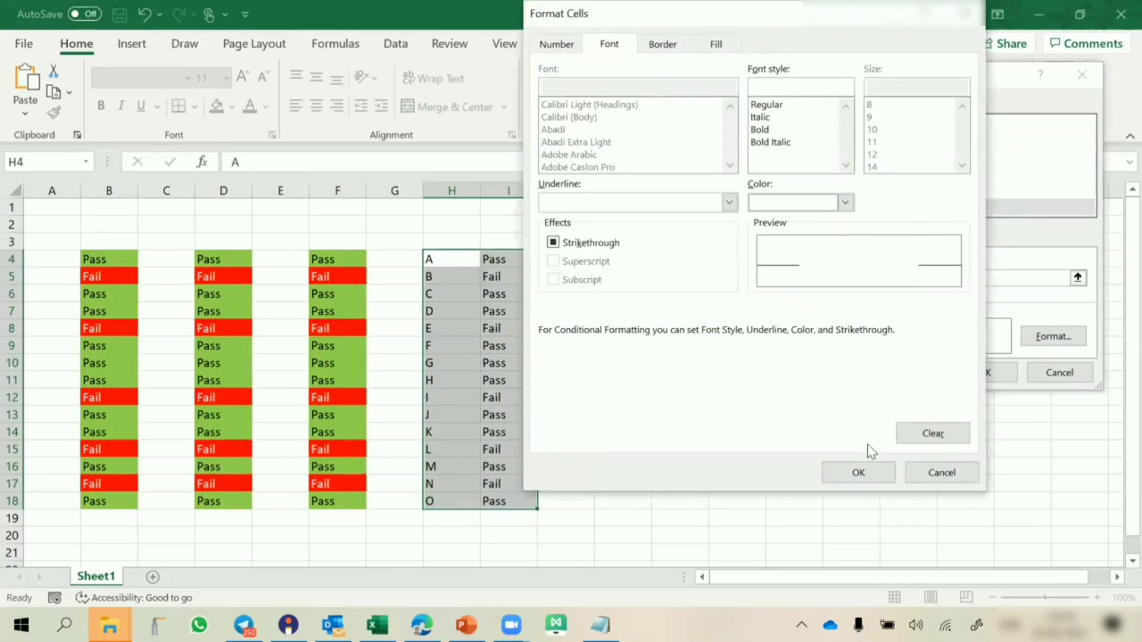
{"action": "left_click", "coordinate": [861, 473]}
{"action": "left_click", "coordinate": [979, 375]}
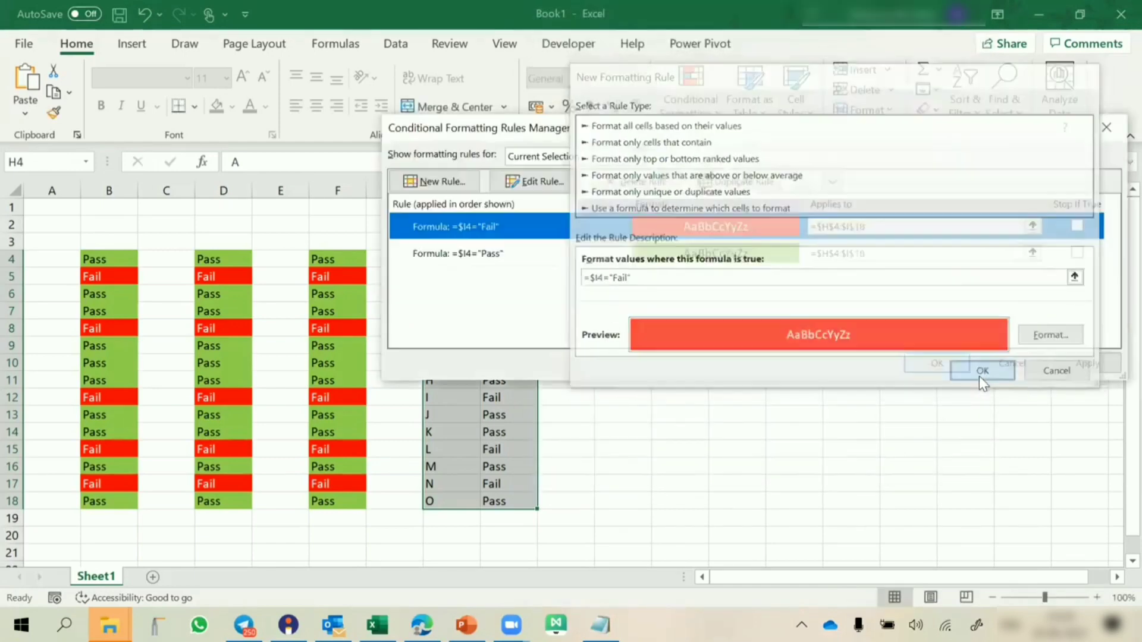
{"action": "left_click", "coordinate": [937, 363]}
{"action": "left_click", "coordinate": [846, 411]}
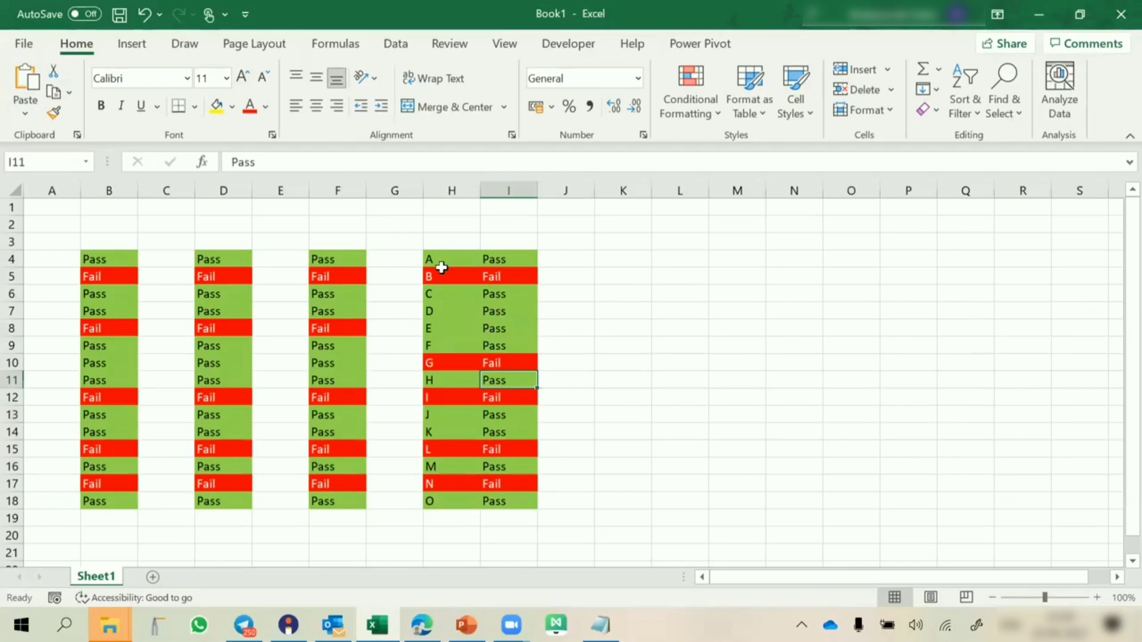
{"action": "left_click", "coordinate": [441, 258]}
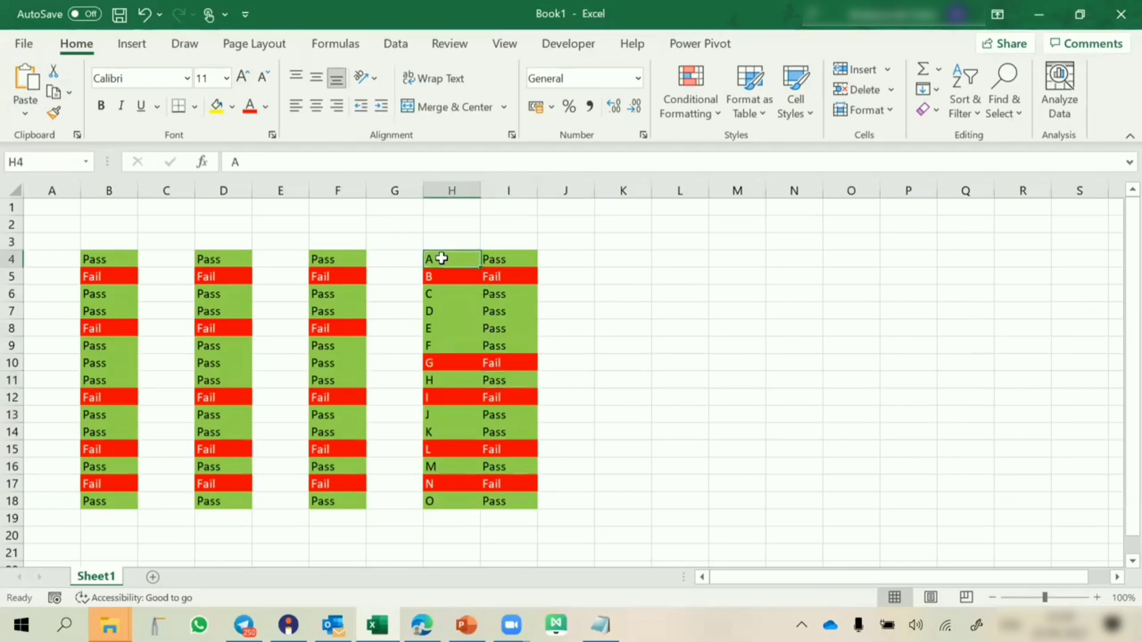
{"action": "left_click_drag", "start_coordinate": [441, 259], "coordinate": [922, 493]}
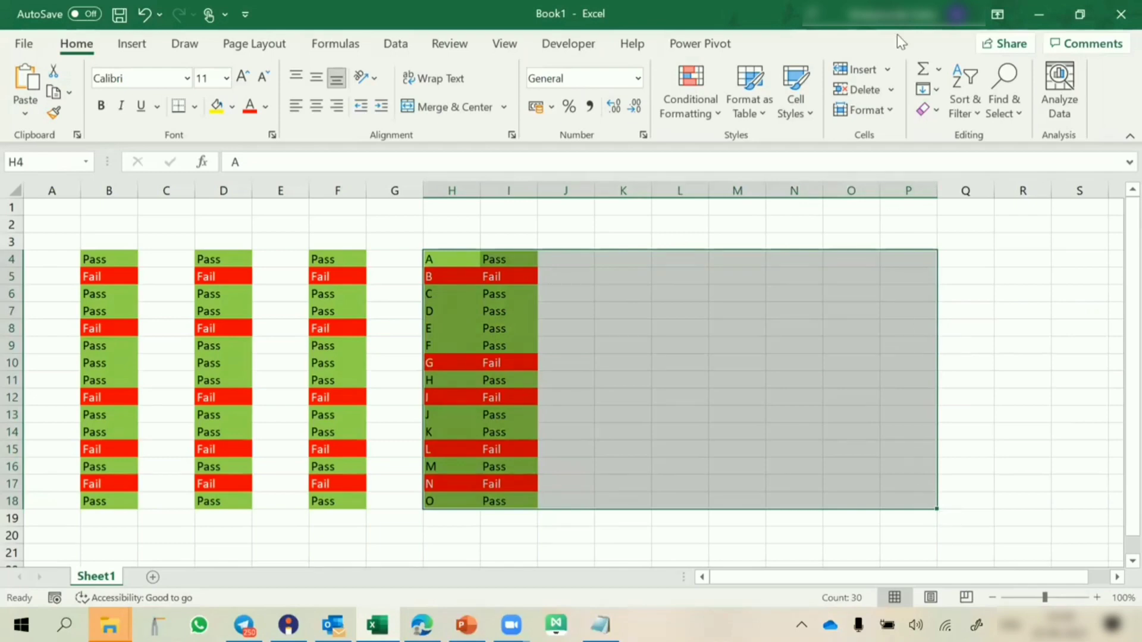
{"action": "key", "text": "ctrl+z"}
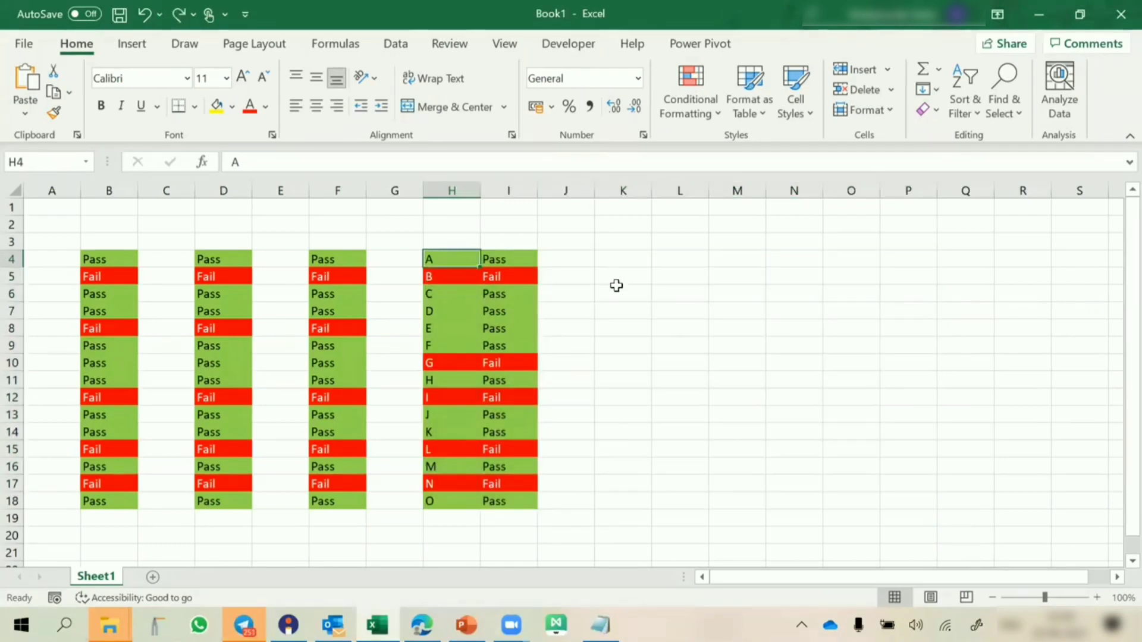
Fill K4:K18 with random whole numbers using =RANDBETWEEN(10,99).
{"action": "left_click", "coordinate": [637, 259]}
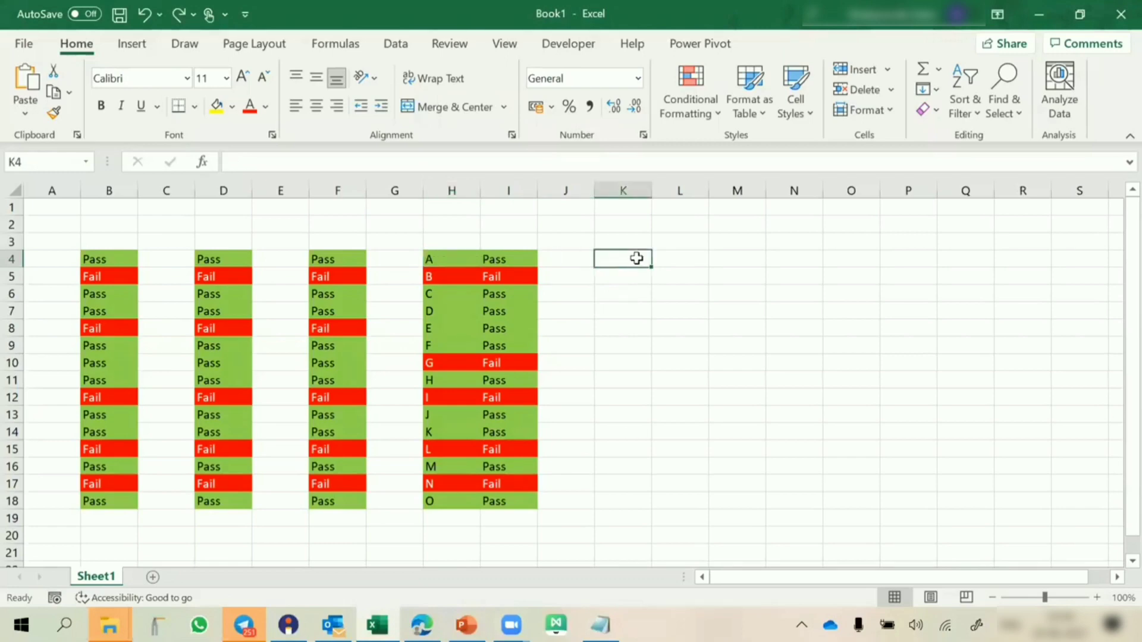
{"action": "left_click", "coordinate": [620, 503], "text": "shift"}
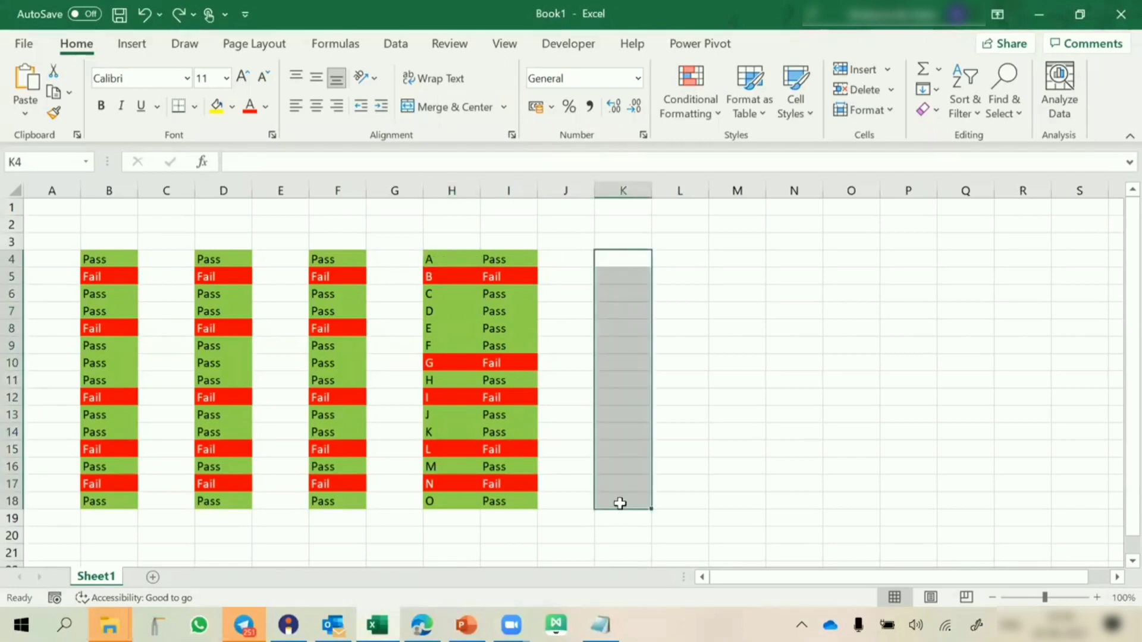
{"action": "type", "text": "=rand"}
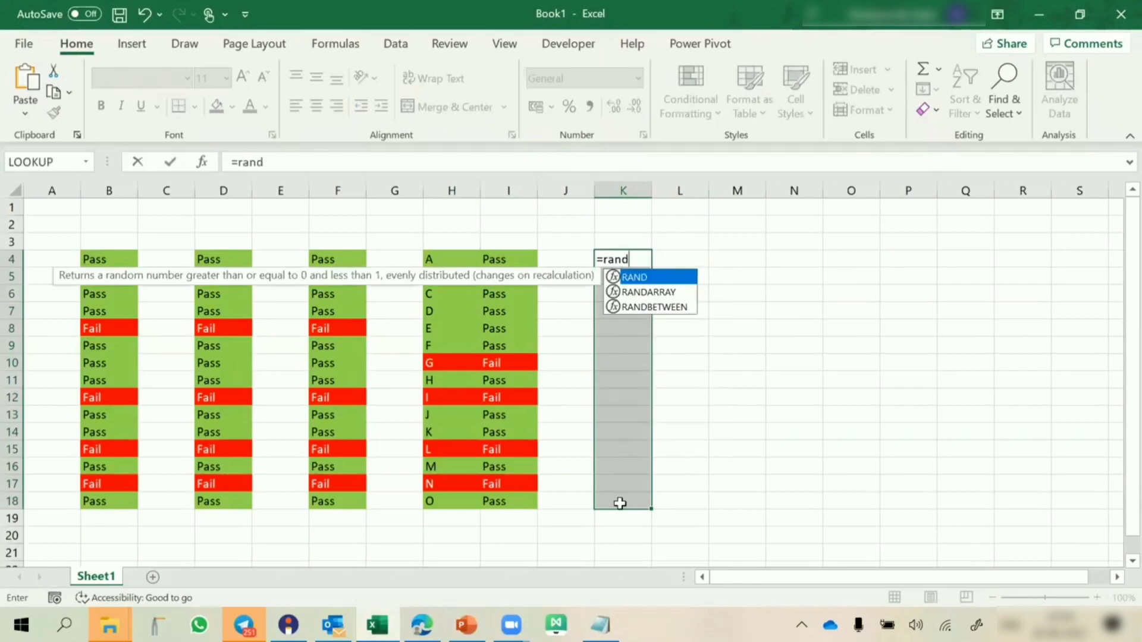
{"action": "key", "text": "Down"}
{"action": "key", "text": "Down"}
{"action": "key", "text": "Tab"}
{"action": "type", "text": "1"}
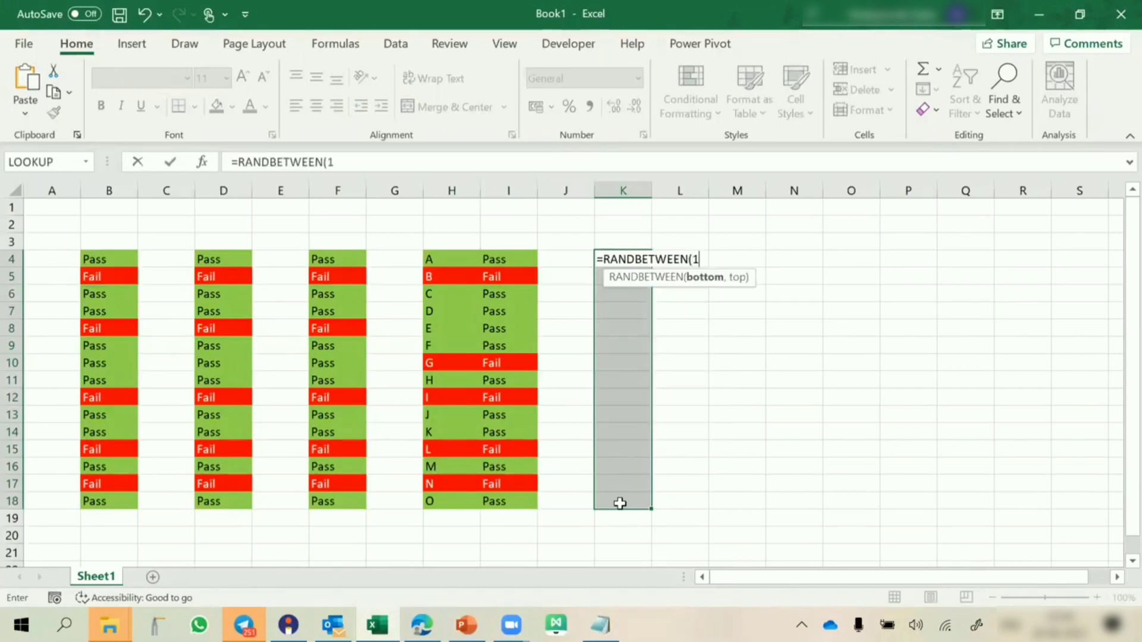
{"action": "type", "text": "0,99)"}
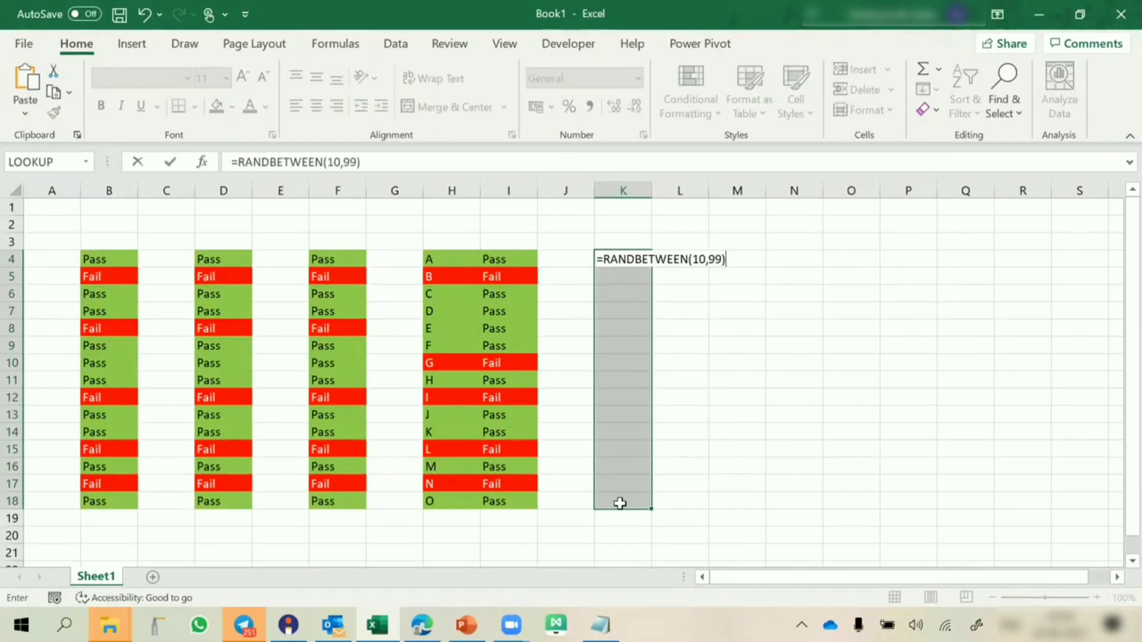
{"action": "key", "text": "ctrl+Return"}
Replace the random number formulas in K4:K18 with their fixed values.
{"action": "key", "text": "ctrl+c"}
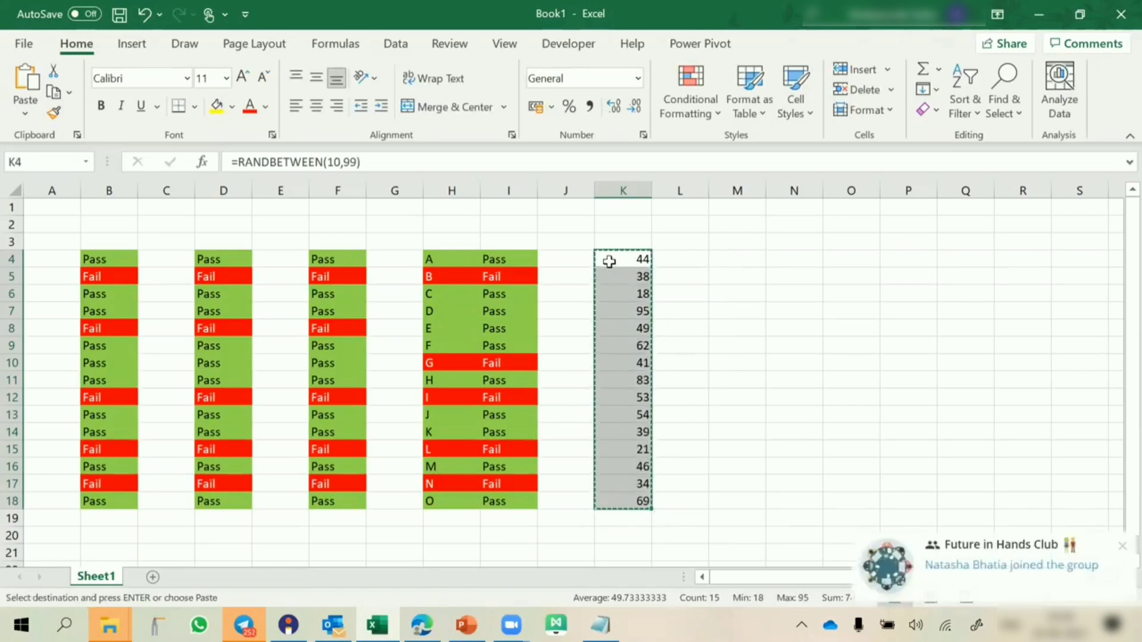
{"action": "right_click", "coordinate": [609, 261]}
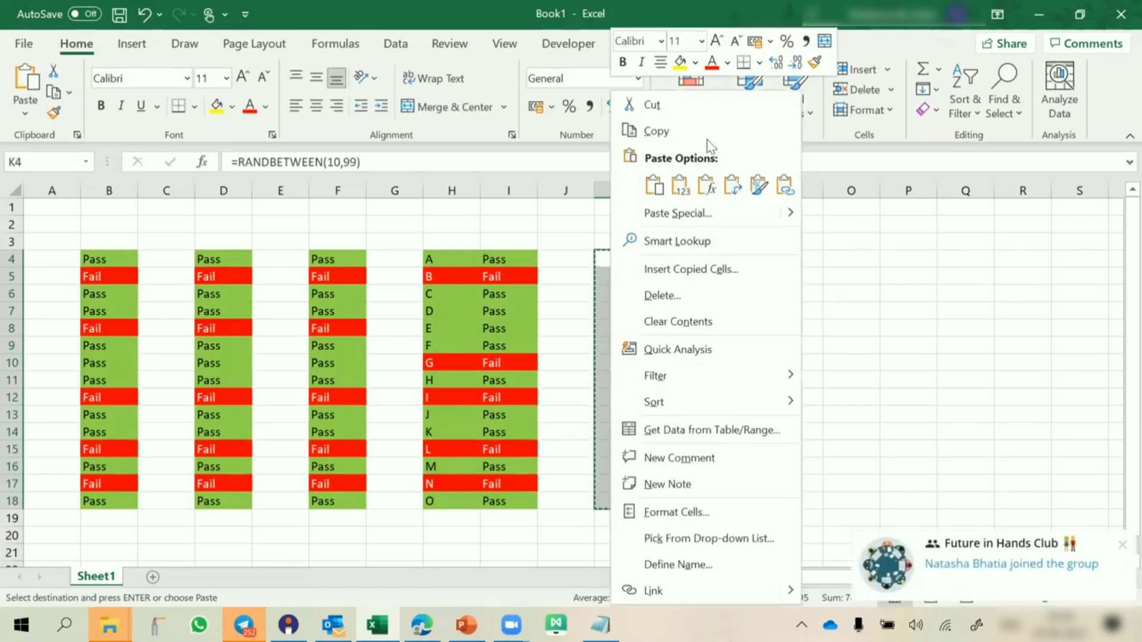
{"action": "left_click", "coordinate": [679, 190]}
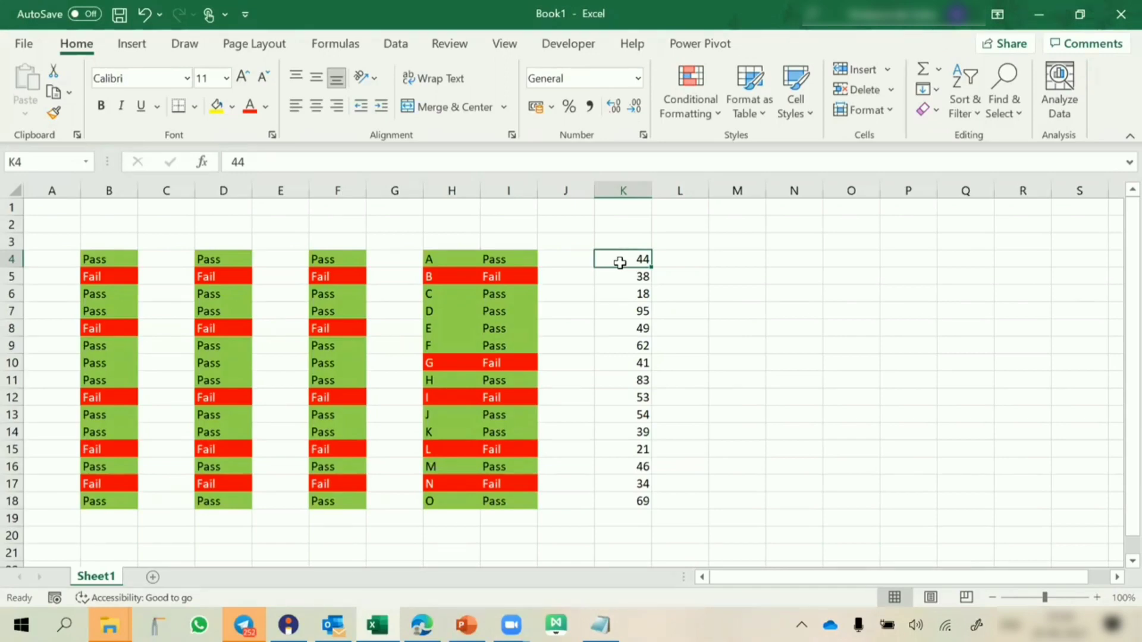
Start a new conditional formatting rule for K4:K18 that formats only the top 3 ranked values.
{"action": "left_click_drag", "start_coordinate": [629, 258], "coordinate": [636, 500]}
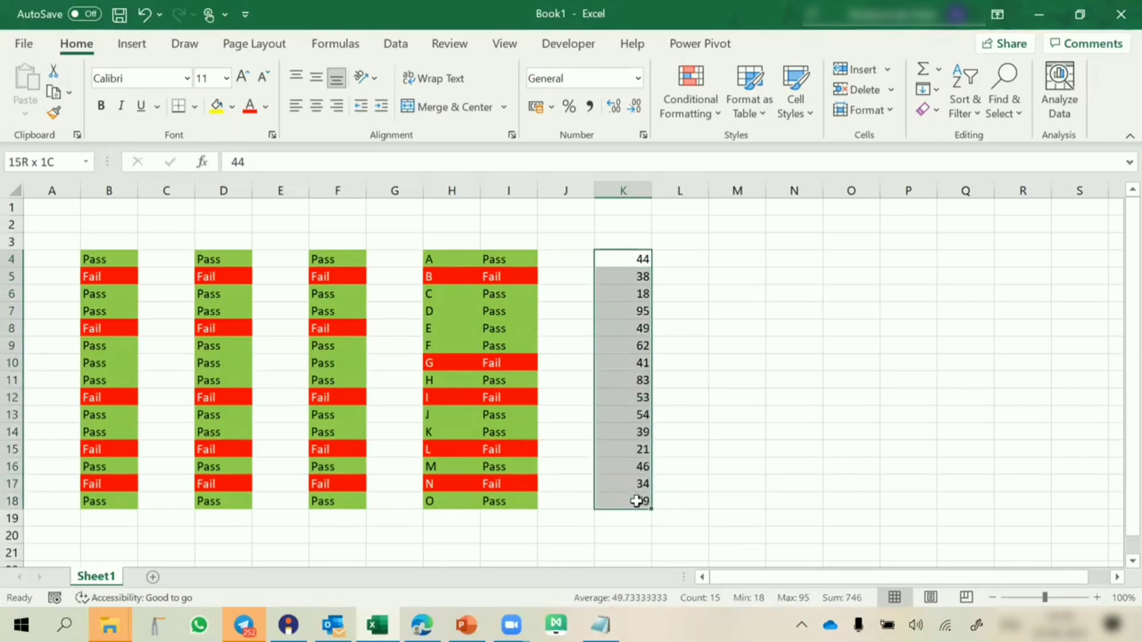
{"action": "left_click", "coordinate": [683, 79]}
{"action": "mouse_move", "coordinate": [731, 196]}
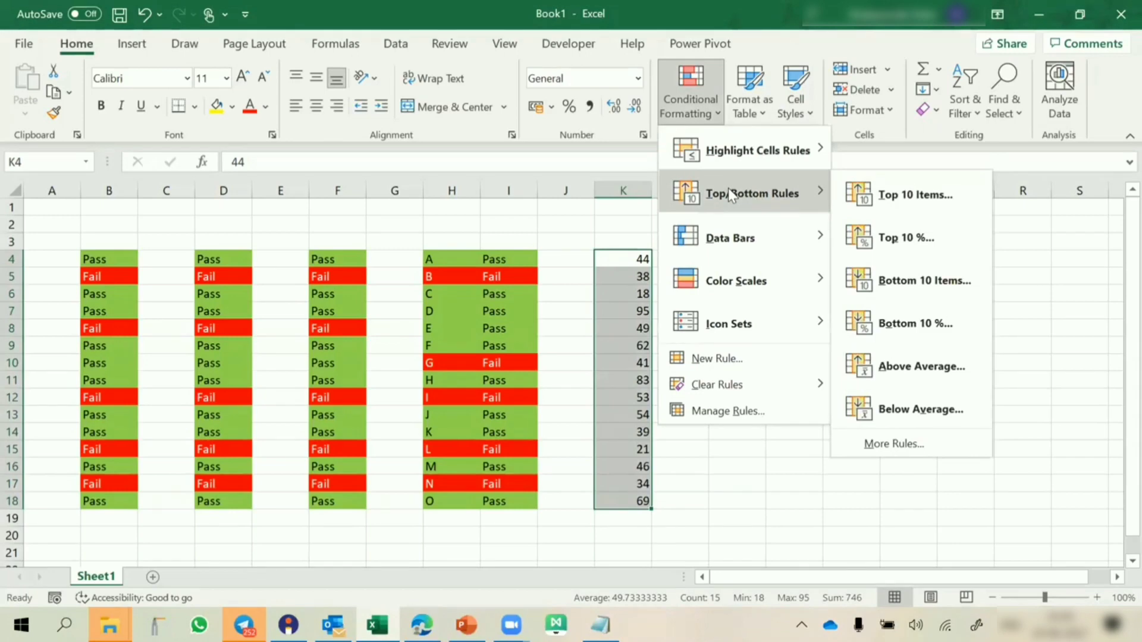
{"action": "left_click", "coordinate": [715, 412]}
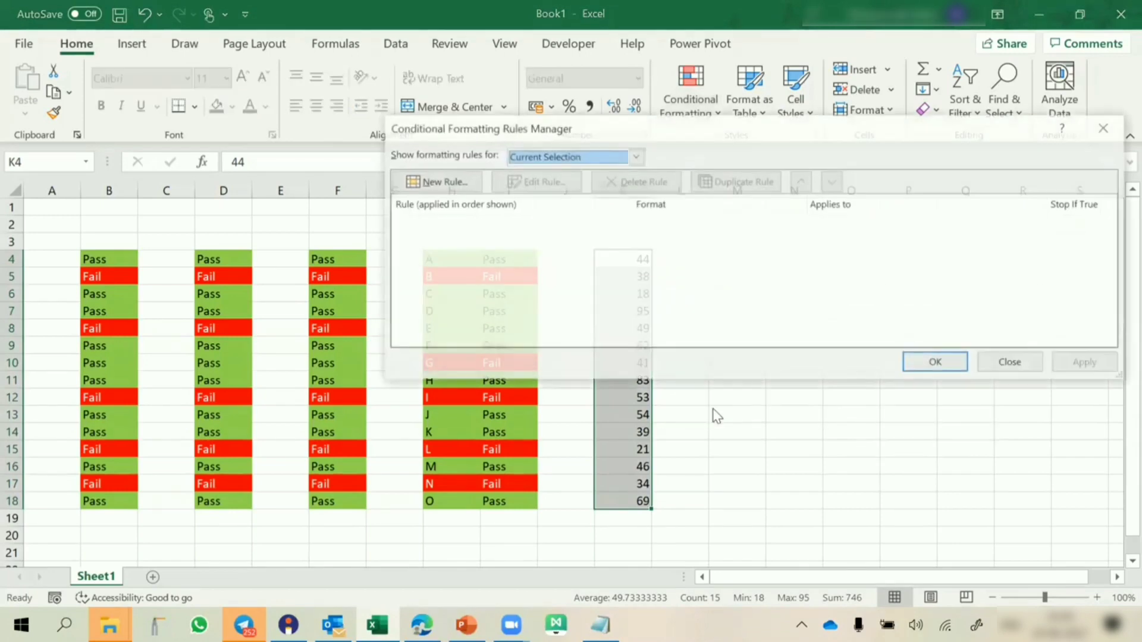
{"action": "left_click", "coordinate": [449, 185]}
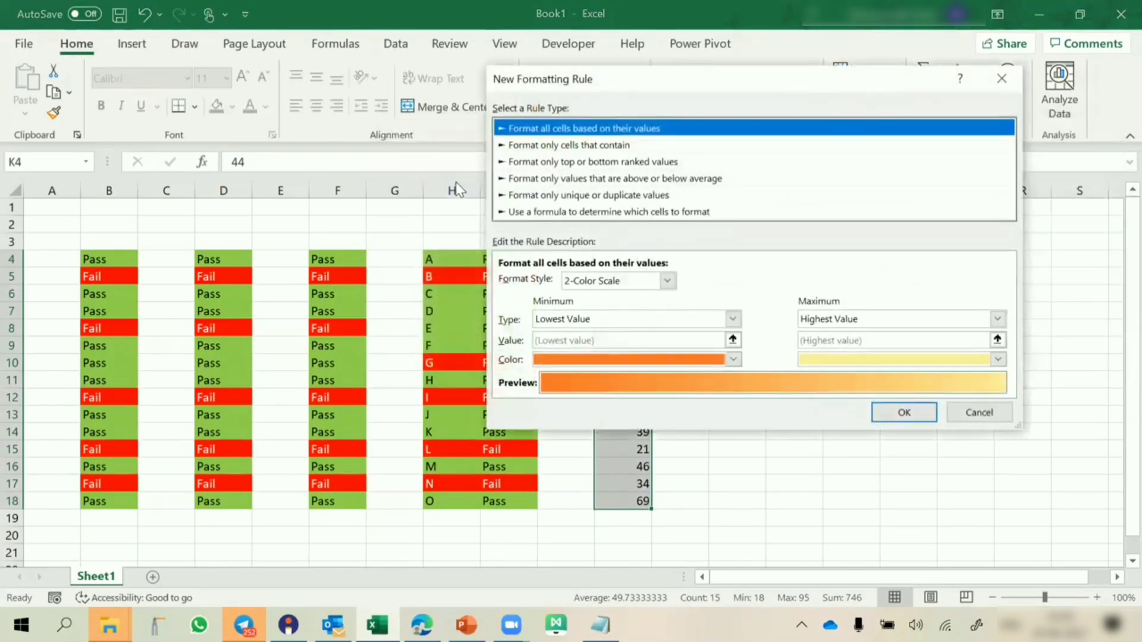
{"action": "left_click", "coordinate": [587, 162]}
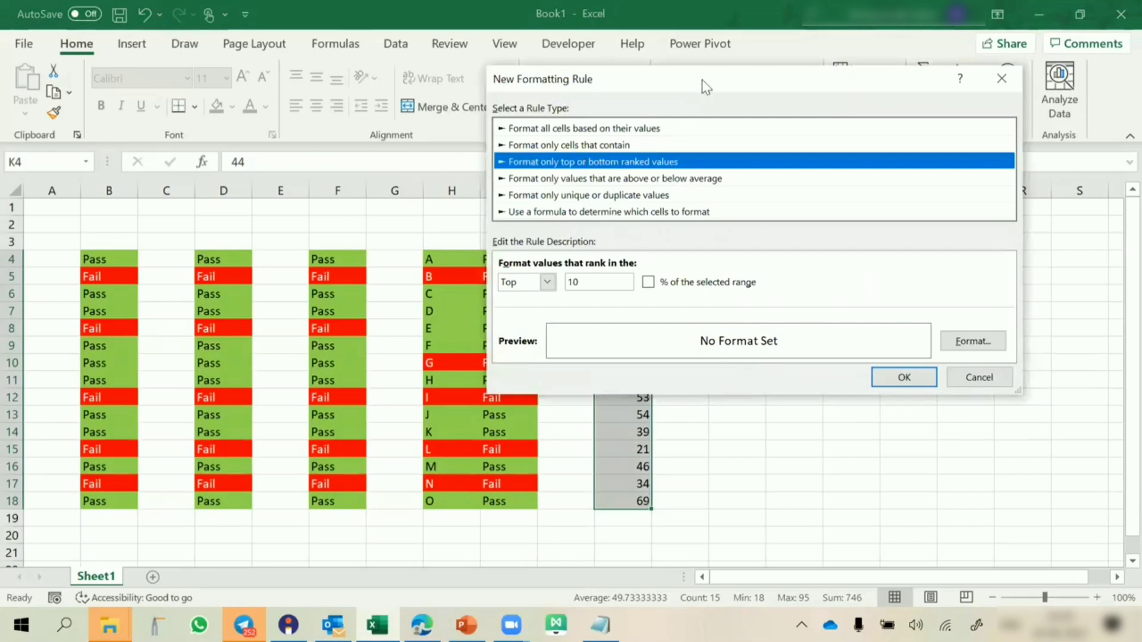
{"action": "left_click_drag", "start_coordinate": [705, 87], "coordinate": [950, 99]}
{"action": "left_click", "coordinate": [841, 295]}
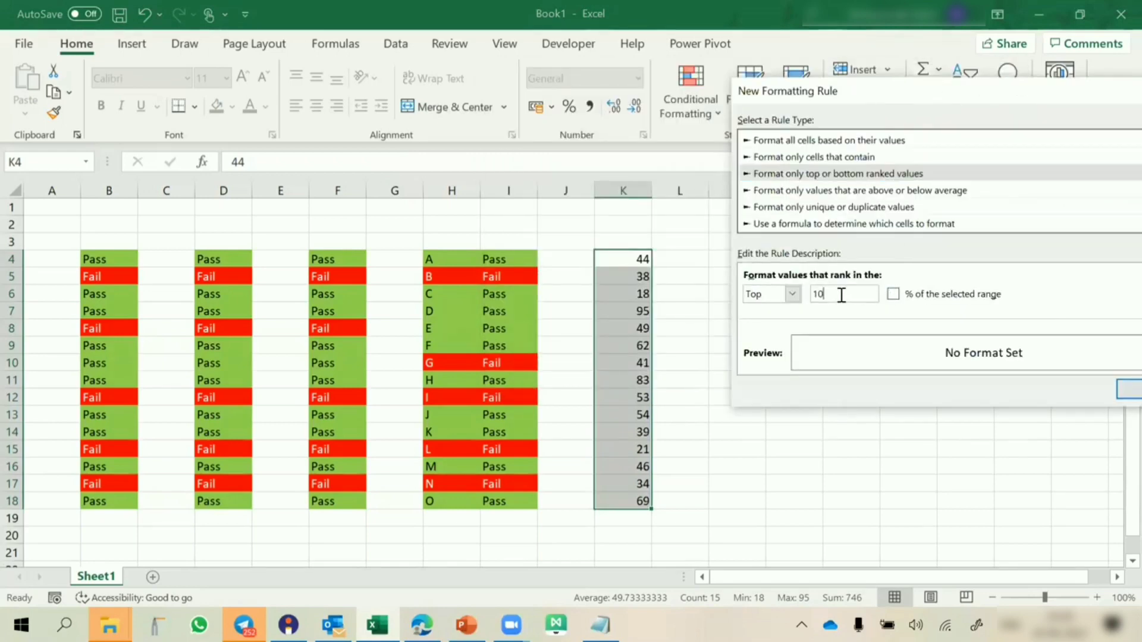
{"action": "double_click", "coordinate": [841, 295]}
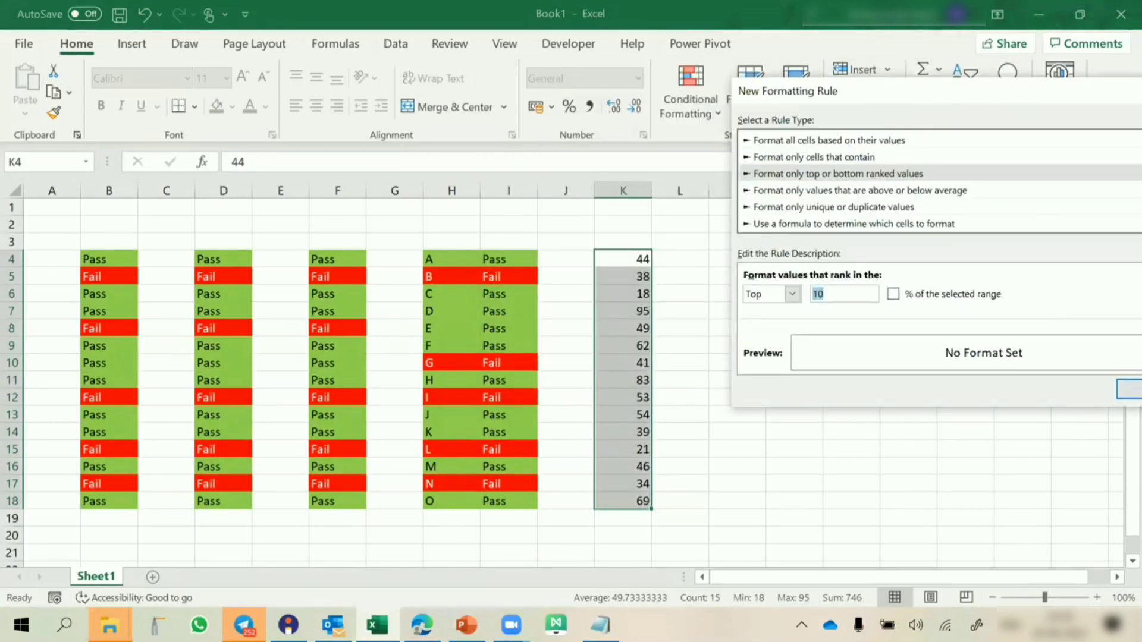
{"action": "type", "text": "3"}
{"action": "left_click_drag", "start_coordinate": [933, 101], "coordinate": [775, 80]}
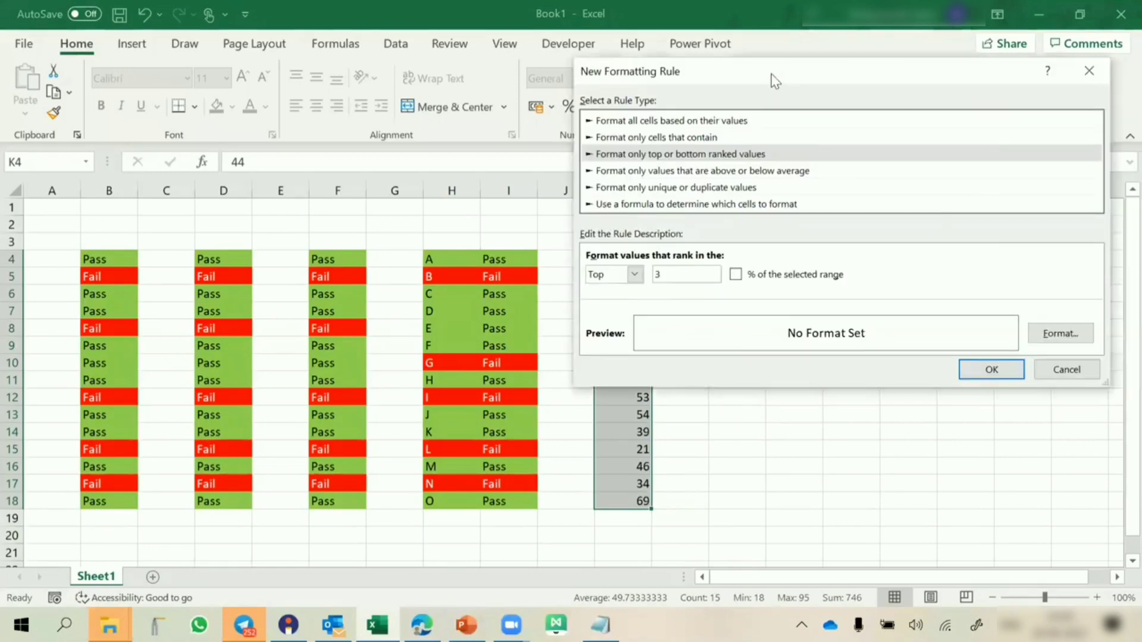
Give the Top 3 rule a light green fill and apply it to K4:K18.
{"action": "left_click", "coordinate": [1057, 334]}
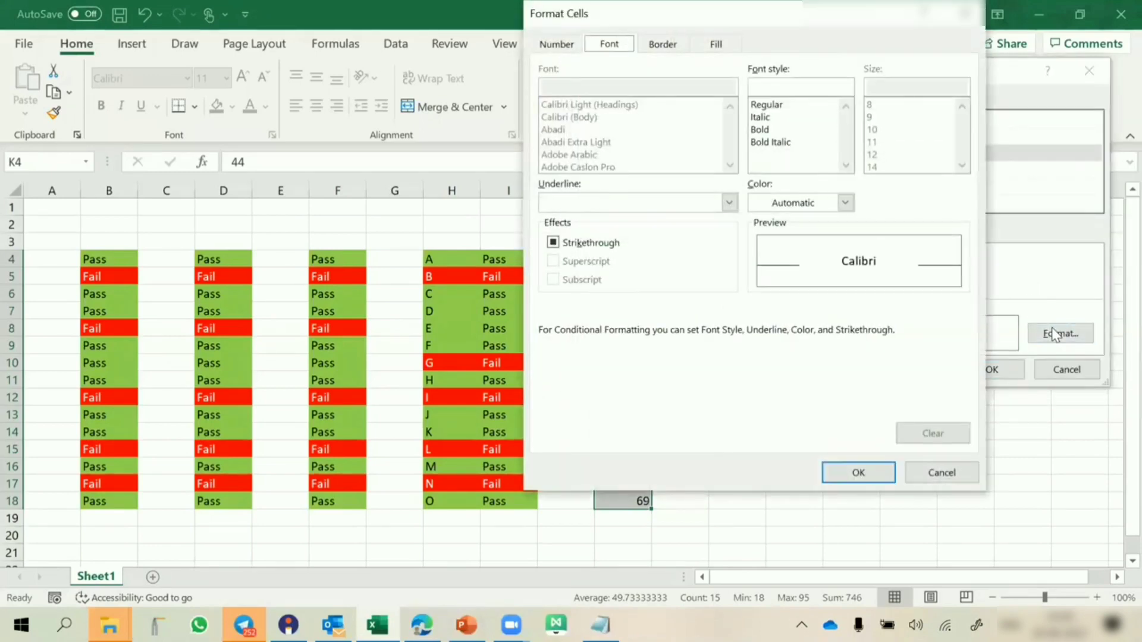
{"action": "left_click", "coordinate": [727, 52]}
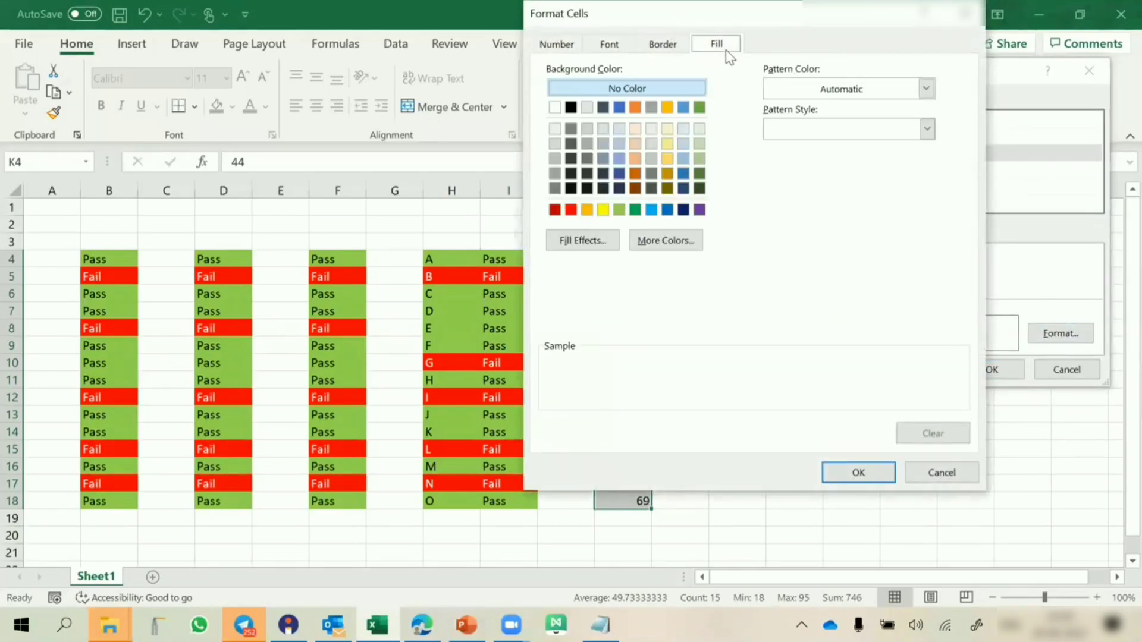
{"action": "left_click", "coordinate": [620, 209]}
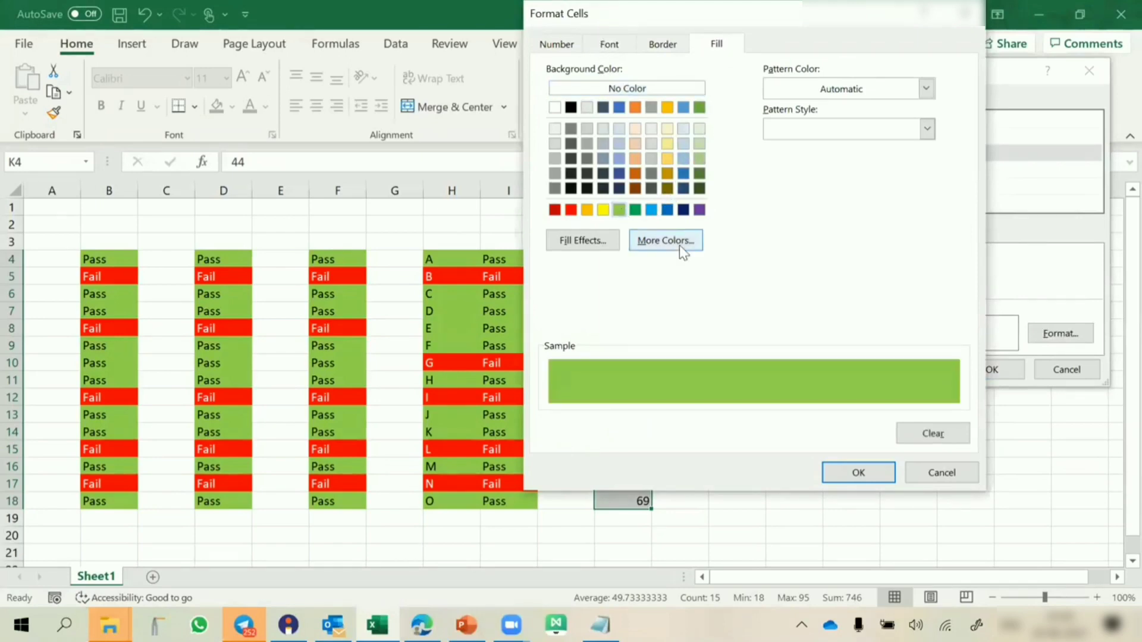
{"action": "left_click", "coordinate": [835, 467]}
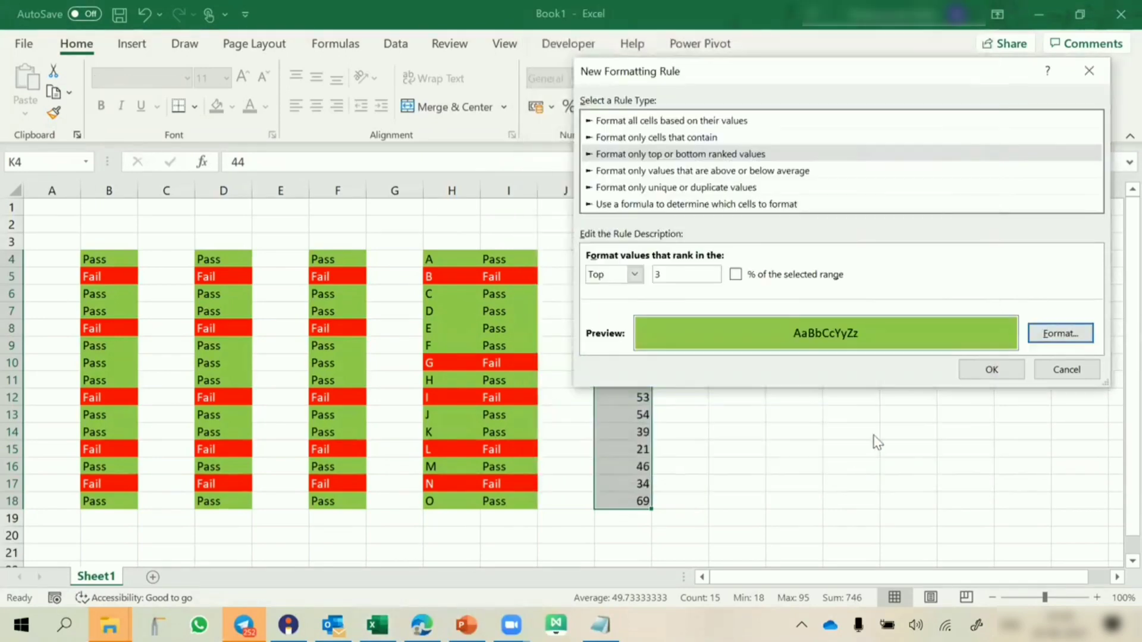
{"action": "left_click", "coordinate": [991, 369]}
{"action": "left_click", "coordinate": [930, 359]}
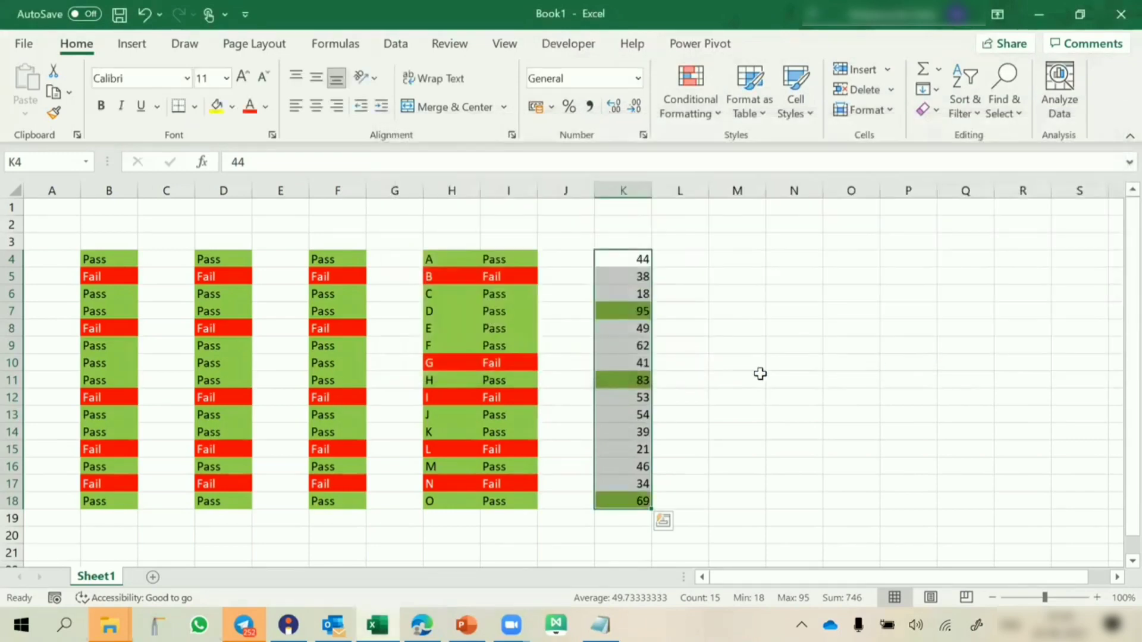
{"action": "left_click", "coordinate": [759, 376]}
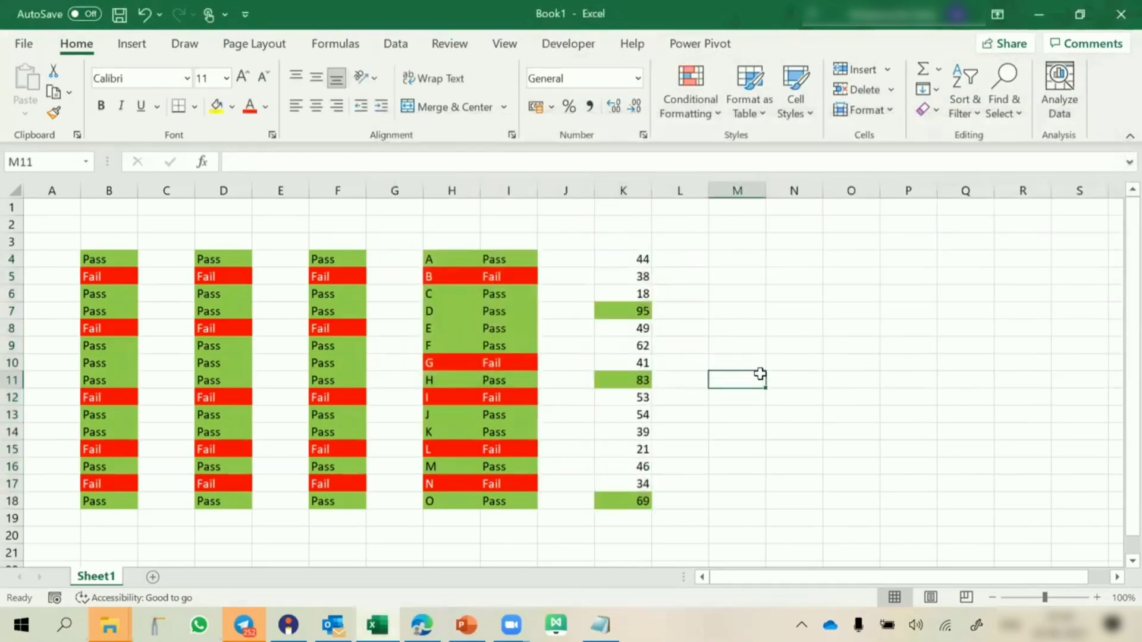
Change the number in K5 to 99 to test the Top 3 highlighting.
{"action": "left_click", "coordinate": [627, 447]}
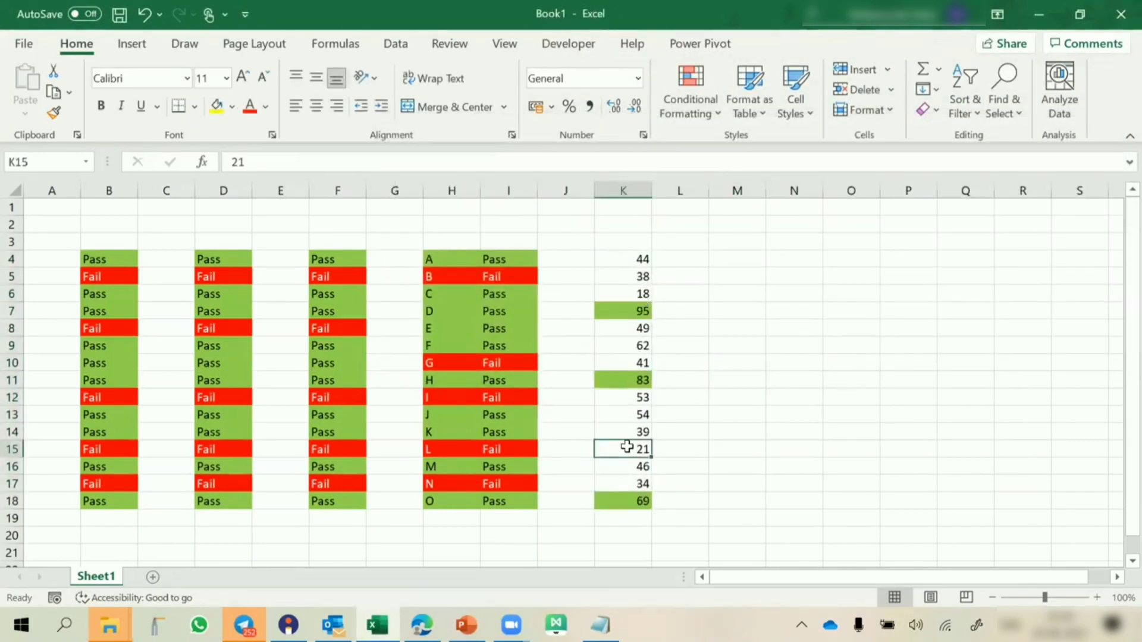
{"action": "double_click", "coordinate": [627, 446]}
{"action": "key", "text": "Escape"}
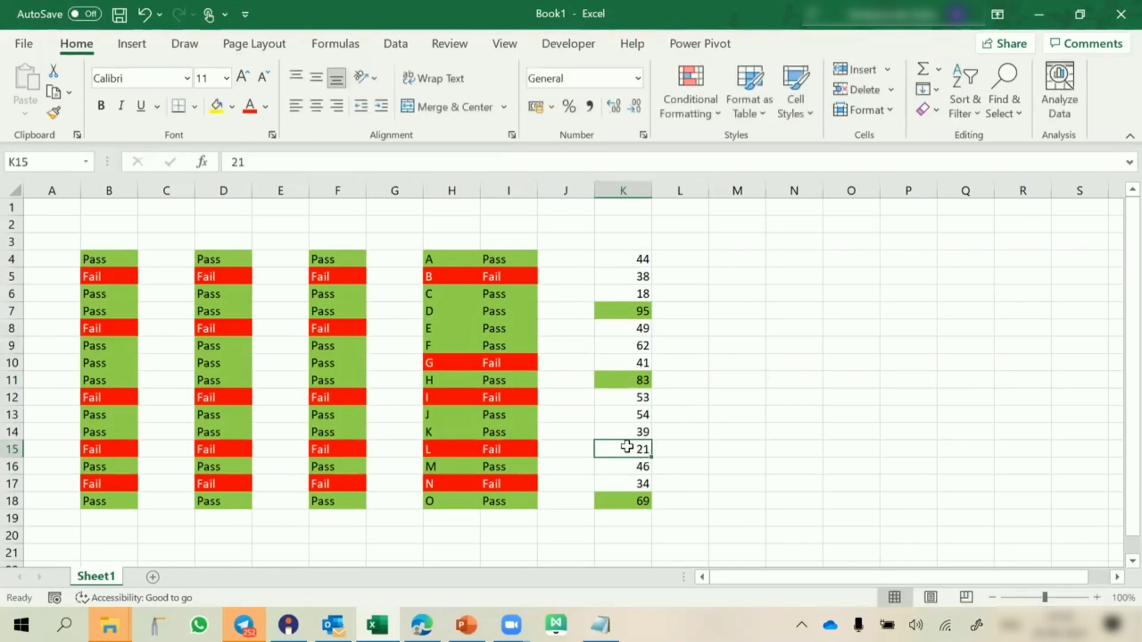
{"action": "key", "text": "Up"}
{"action": "key", "text": "Up"}
{"action": "key", "text": "Up"}
{"action": "key", "text": "Up"}
{"action": "key", "text": "Up"}
{"action": "key", "text": "Up"}
{"action": "key", "text": "Up"}
{"action": "key", "text": "Up"}
{"action": "key", "text": "Up"}
{"action": "key", "text": "Up"}
{"action": "key", "text": "Up"}
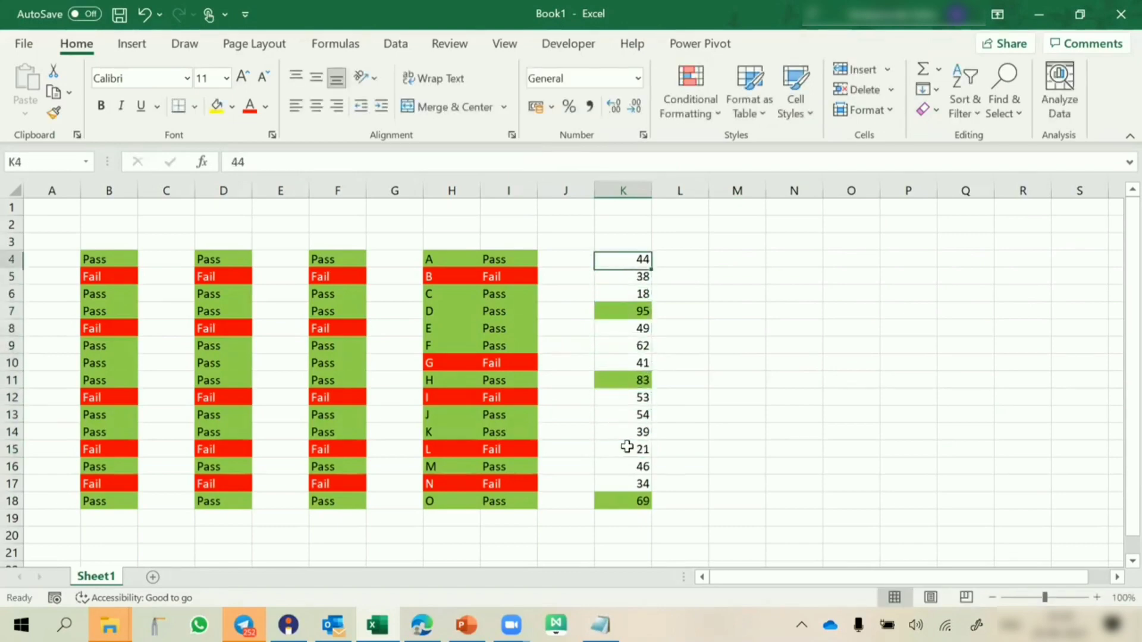
{"action": "key", "text": "Down"}
{"action": "type", "text": "99"}
{"action": "key", "text": "Return"}
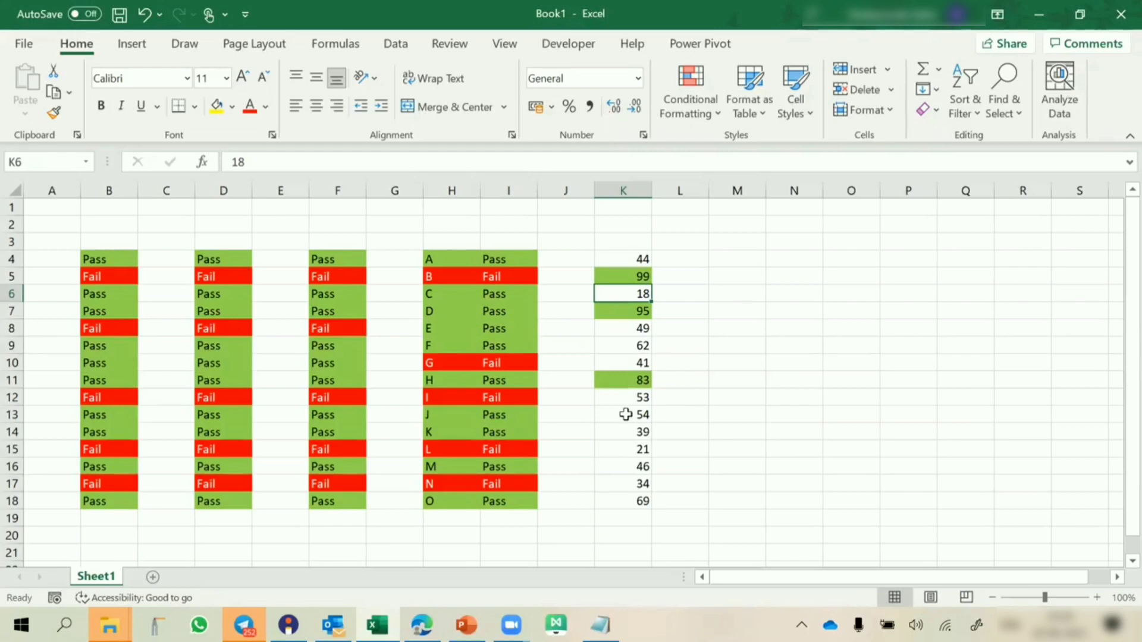
Start a second rule for K4:K18 that formats only the bottom 3 ranked values.
{"action": "left_click_drag", "start_coordinate": [630, 260], "coordinate": [624, 380]}
{"action": "left_click_drag", "start_coordinate": [623, 443], "coordinate": [622, 497]}
{"action": "left_click", "coordinate": [691, 104]}
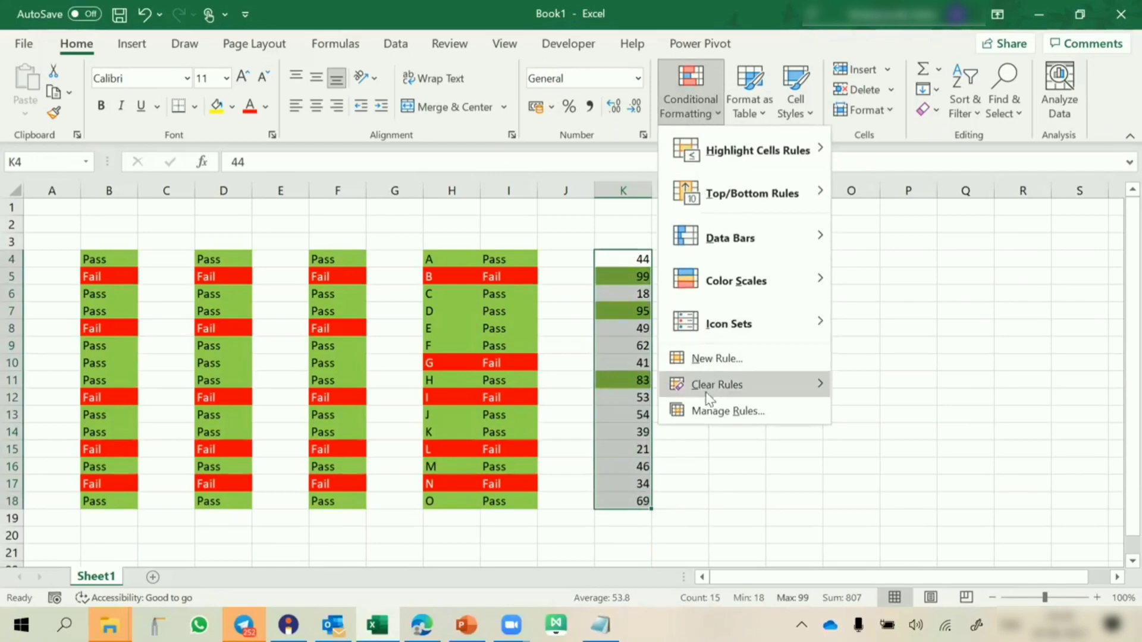
{"action": "left_click", "coordinate": [708, 410]}
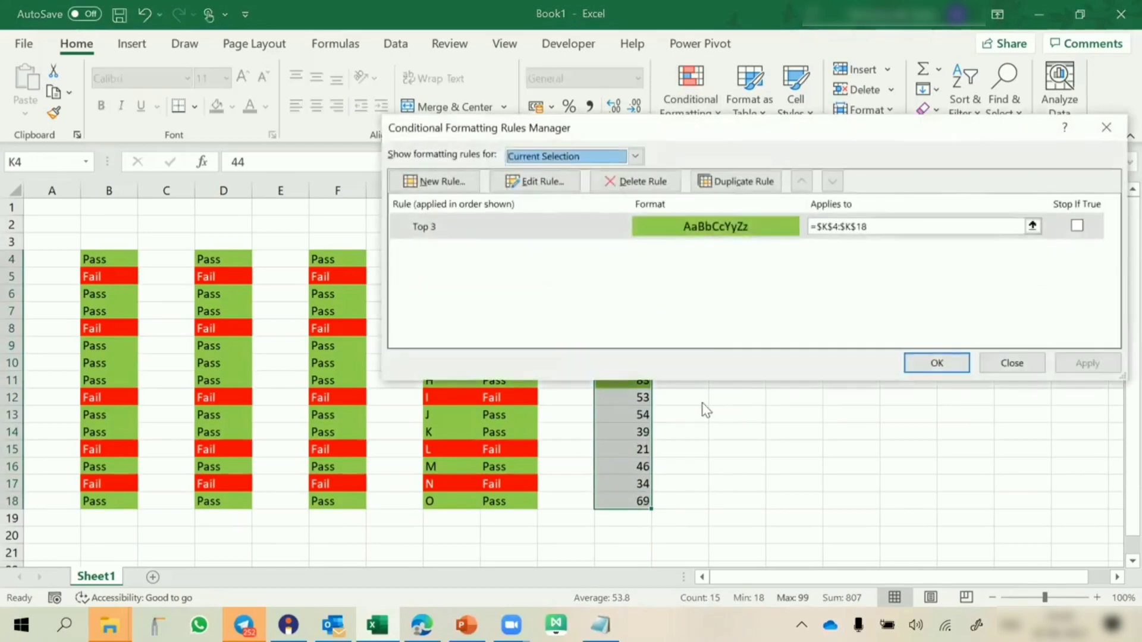
{"action": "left_click", "coordinate": [461, 180]}
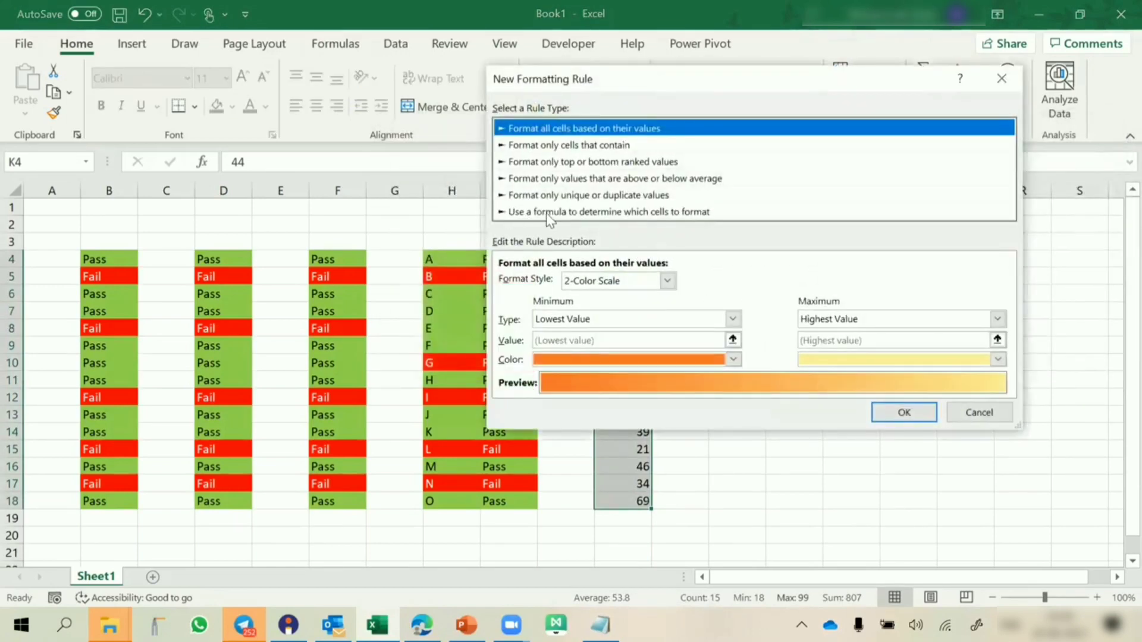
{"action": "left_click", "coordinate": [568, 163]}
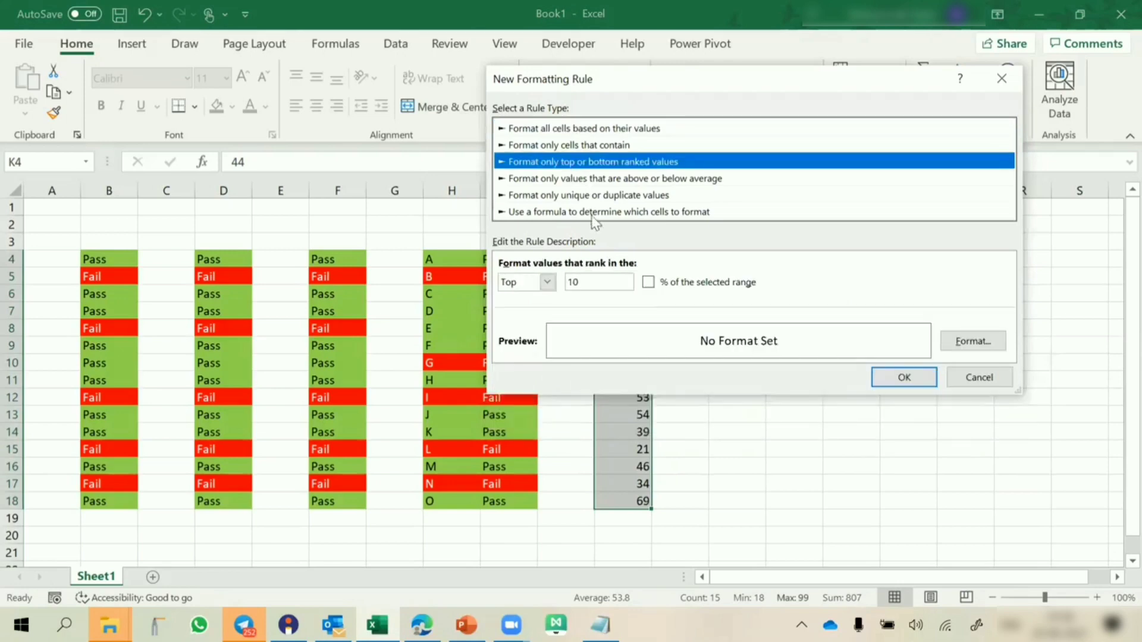
{"action": "left_click", "coordinate": [542, 282]}
{"action": "left_click", "coordinate": [524, 310]}
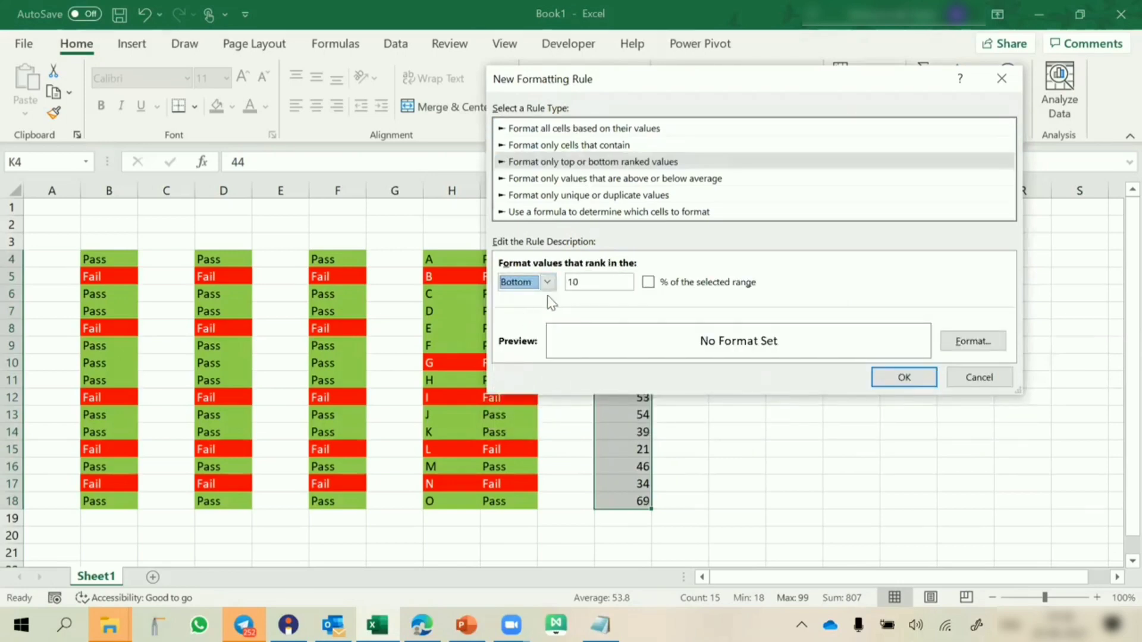
{"action": "left_click", "coordinate": [571, 283]}
{"action": "type", "text": "3"}
Format the Bottom 3 rule with a red fill and white font, and apply it to K4:K18.
{"action": "left_click", "coordinate": [974, 340]}
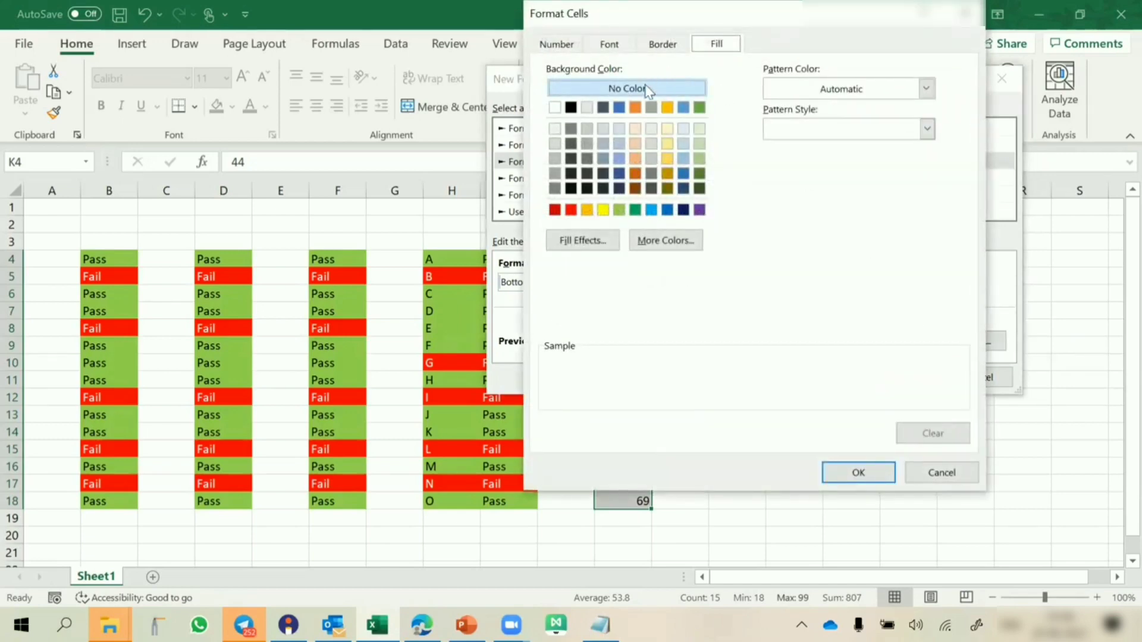
{"action": "left_click", "coordinate": [571, 209]}
{"action": "left_click", "coordinate": [611, 44]}
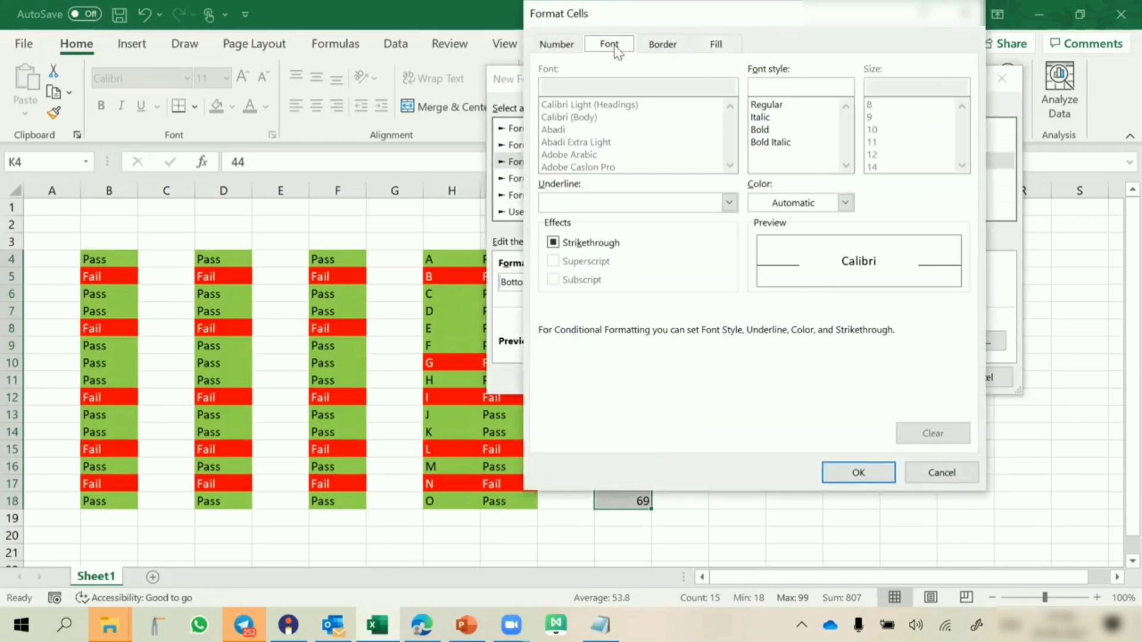
{"action": "left_click", "coordinate": [778, 202]}
{"action": "left_click", "coordinate": [757, 275]}
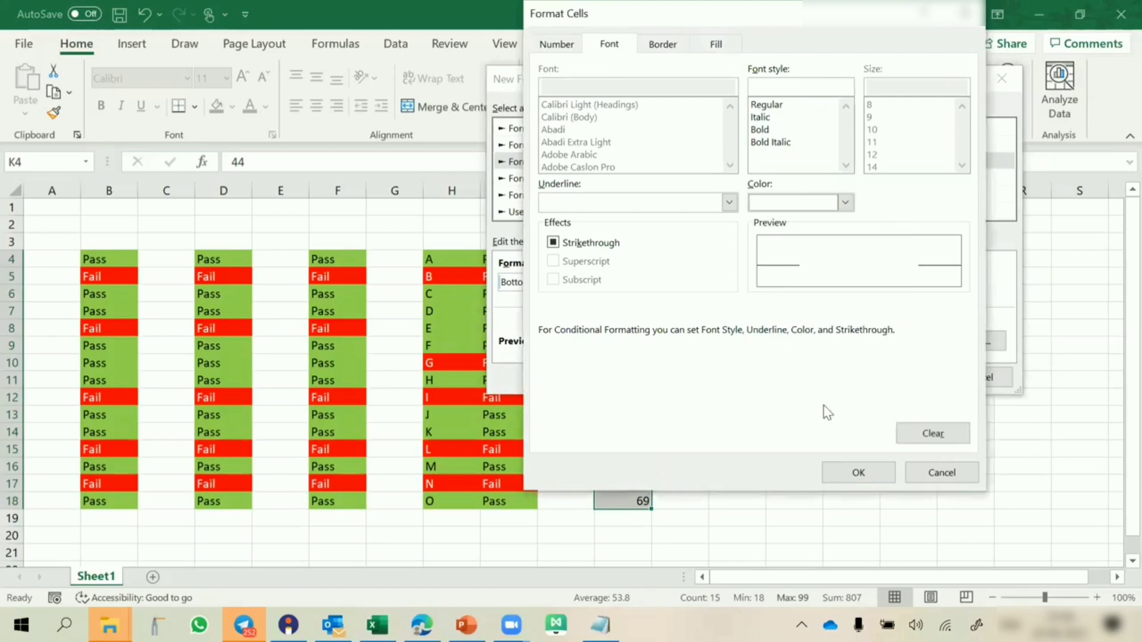
{"action": "left_click", "coordinate": [857, 472]}
{"action": "left_click", "coordinate": [890, 377]}
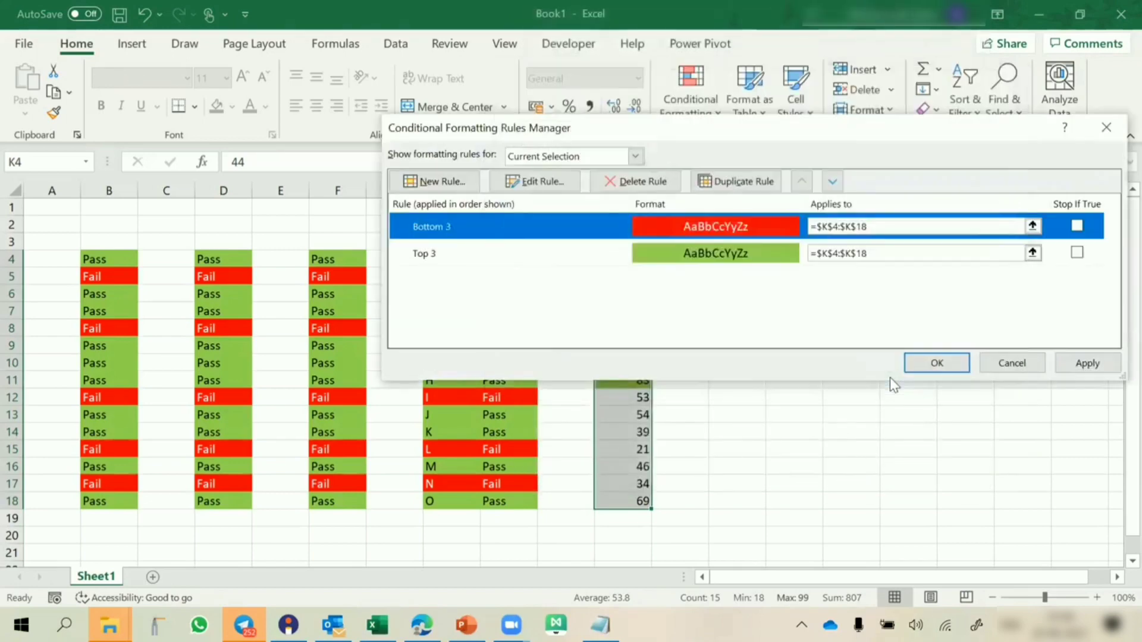
{"action": "left_click", "coordinate": [928, 360]}
{"action": "left_click", "coordinate": [875, 430]}
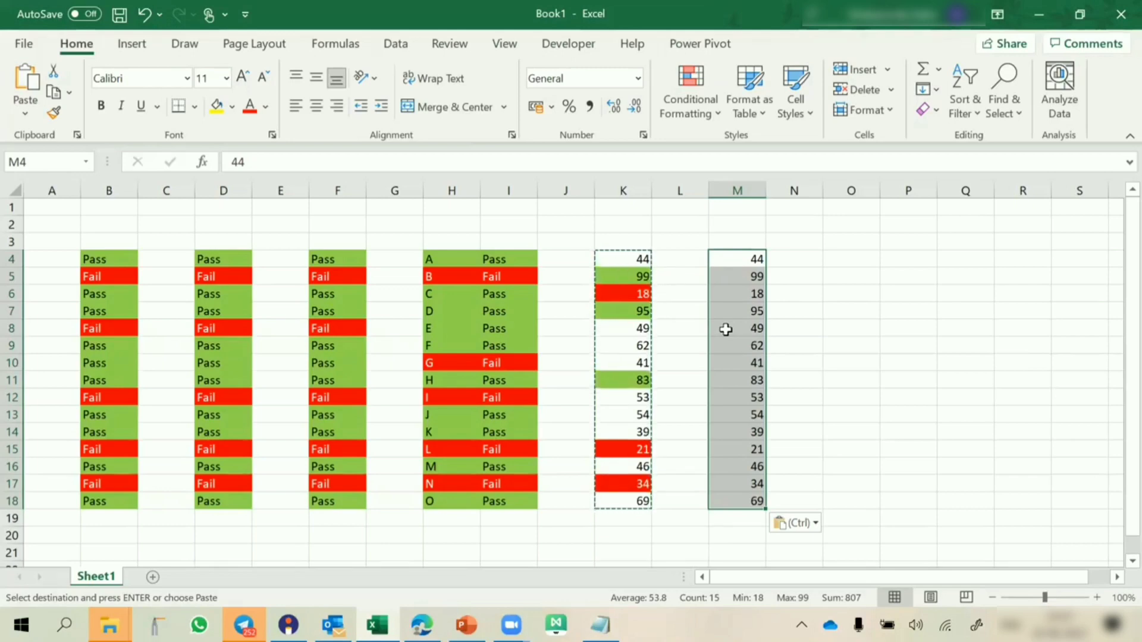
Enter =LARGE($M$4:$M$18,3) in O4 to find the third-largest number of the list in column M.
{"action": "left_click", "coordinate": [833, 260]}
{"action": "type", "text": "=large"}
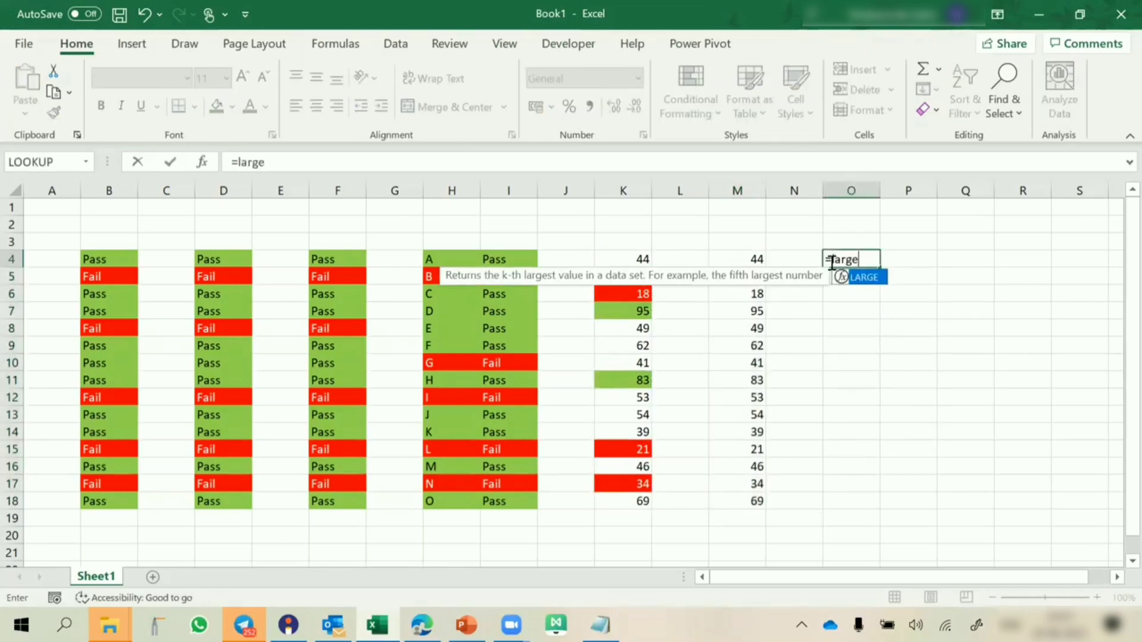
{"action": "key", "text": "Tab"}
{"action": "left_click_drag", "start_coordinate": [755, 260], "coordinate": [750, 495]}
{"action": "key", "text": "F4"}
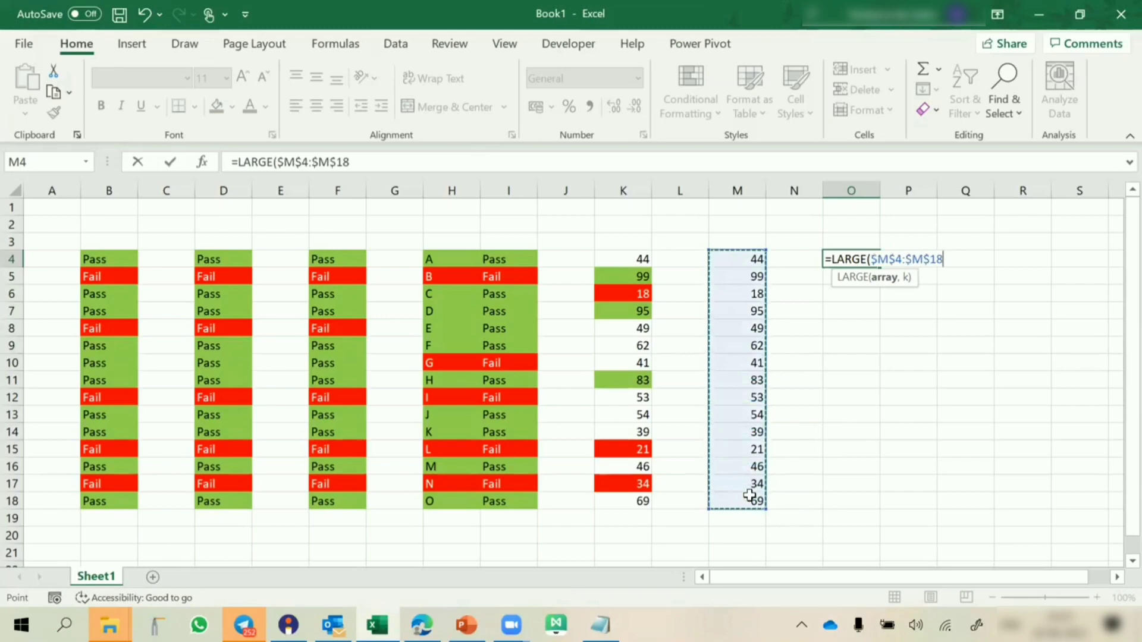
{"action": "type", "text": ",3"}
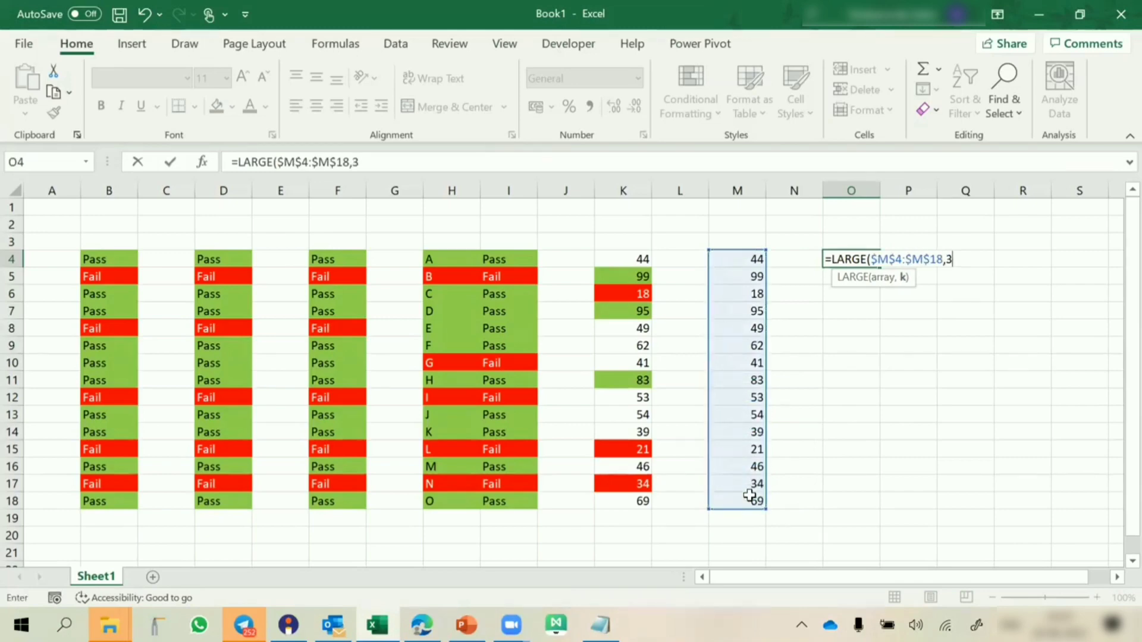
{"action": "key", "text": "Return"}
Compare the result in O4 with the green highlighted top three numbers in column K.
{"action": "left_click", "coordinate": [864, 259]}
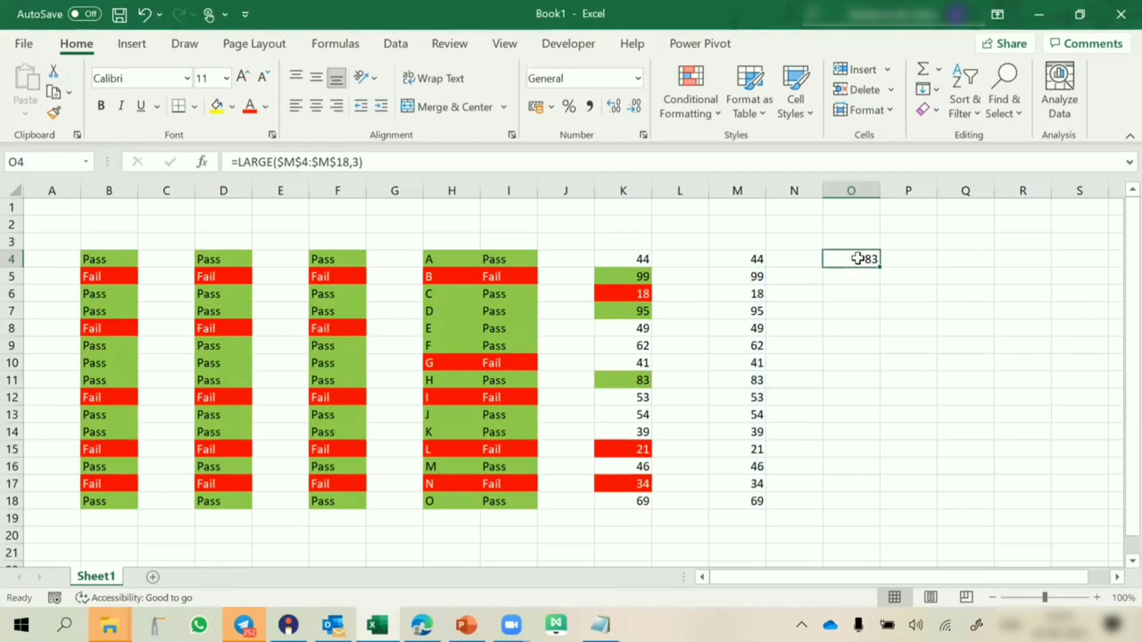
{"action": "left_click", "coordinate": [621, 381]}
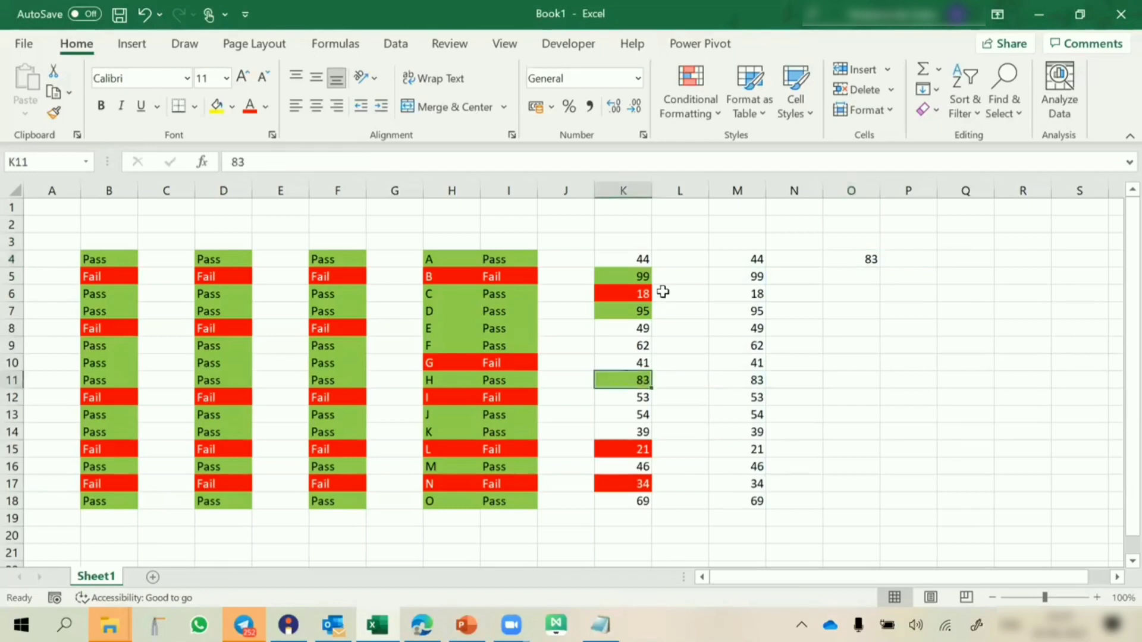
{"action": "left_click", "coordinate": [629, 277]}
{"action": "left_click", "coordinate": [634, 310]}
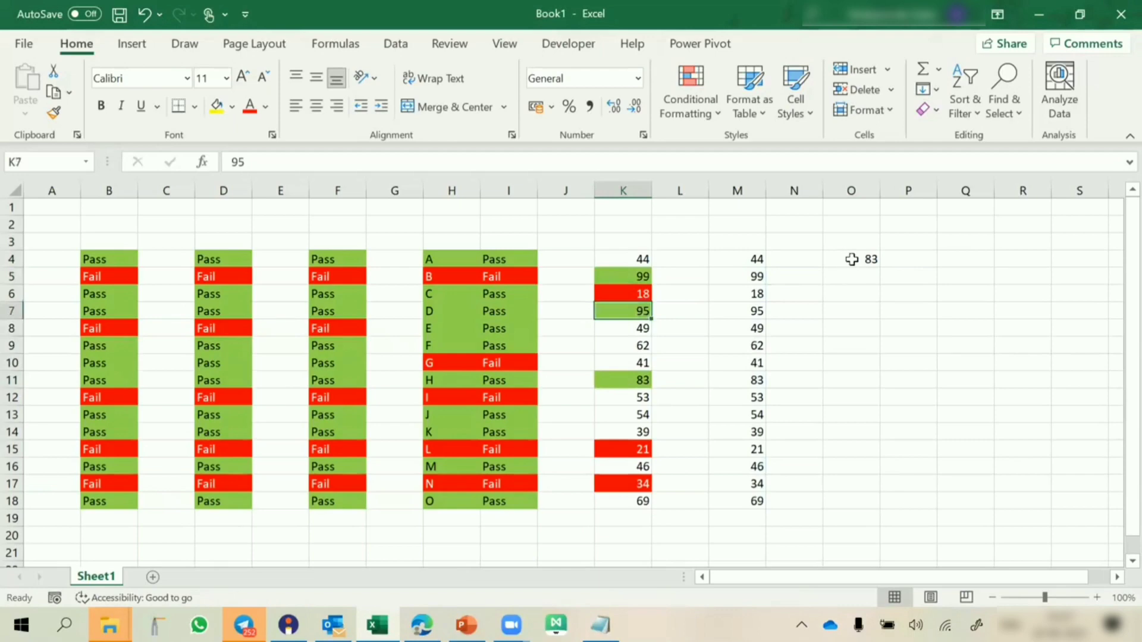
Change the formula in O4 to =M4>=LARGE($M$4:$M$18,3) and fill it down to O18.
{"action": "double_click", "coordinate": [852, 260]}
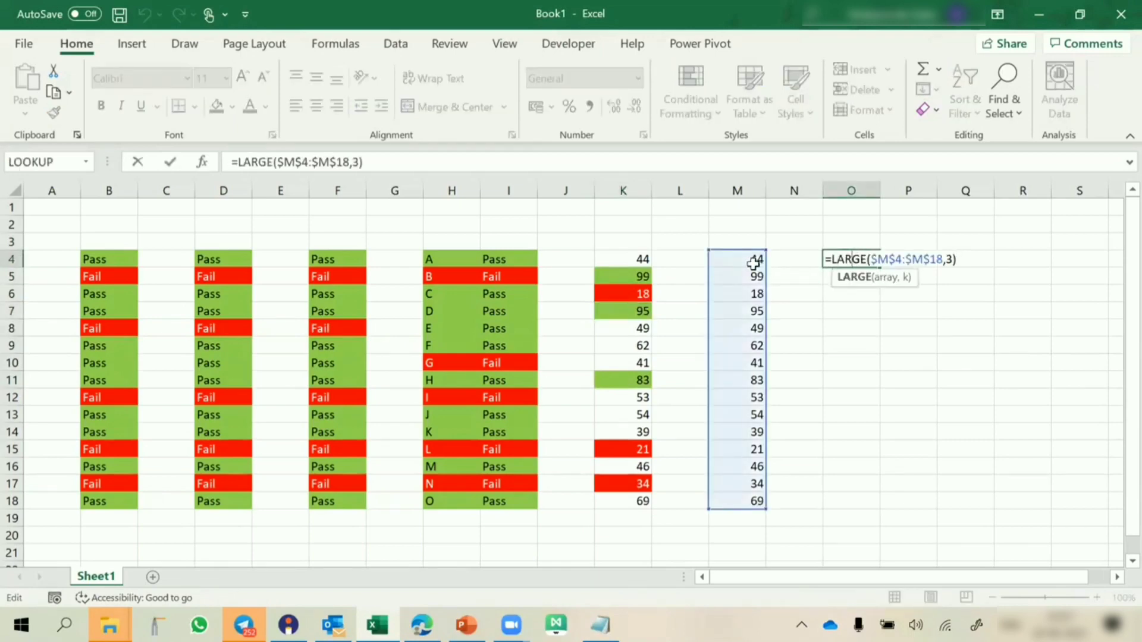
{"action": "left_click", "coordinate": [832, 258]}
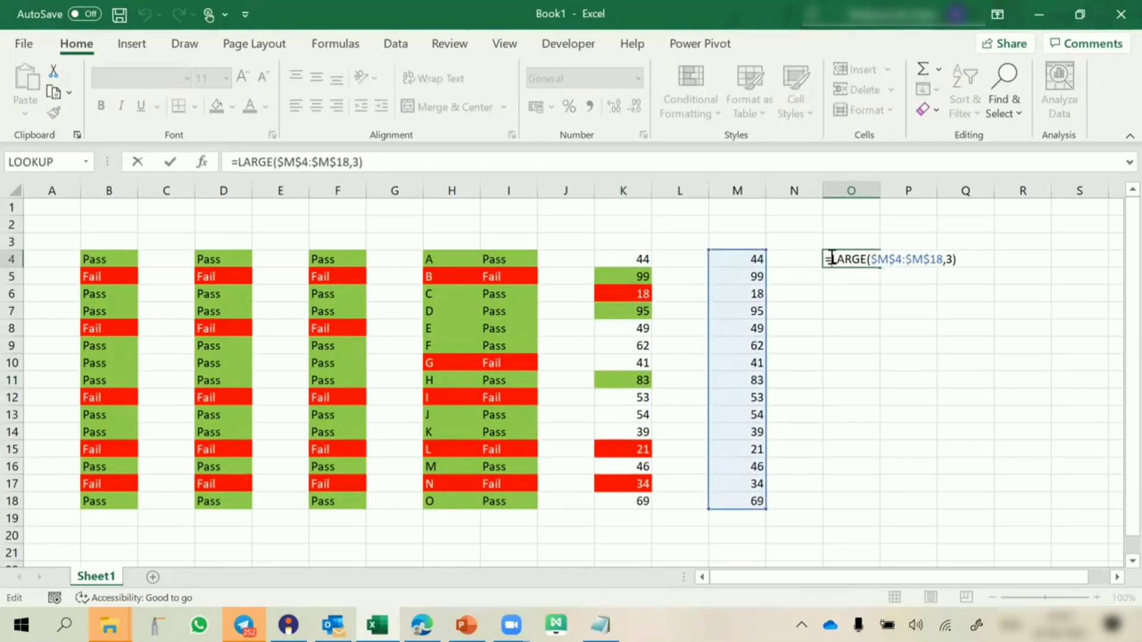
{"action": "left_click", "coordinate": [753, 260]}
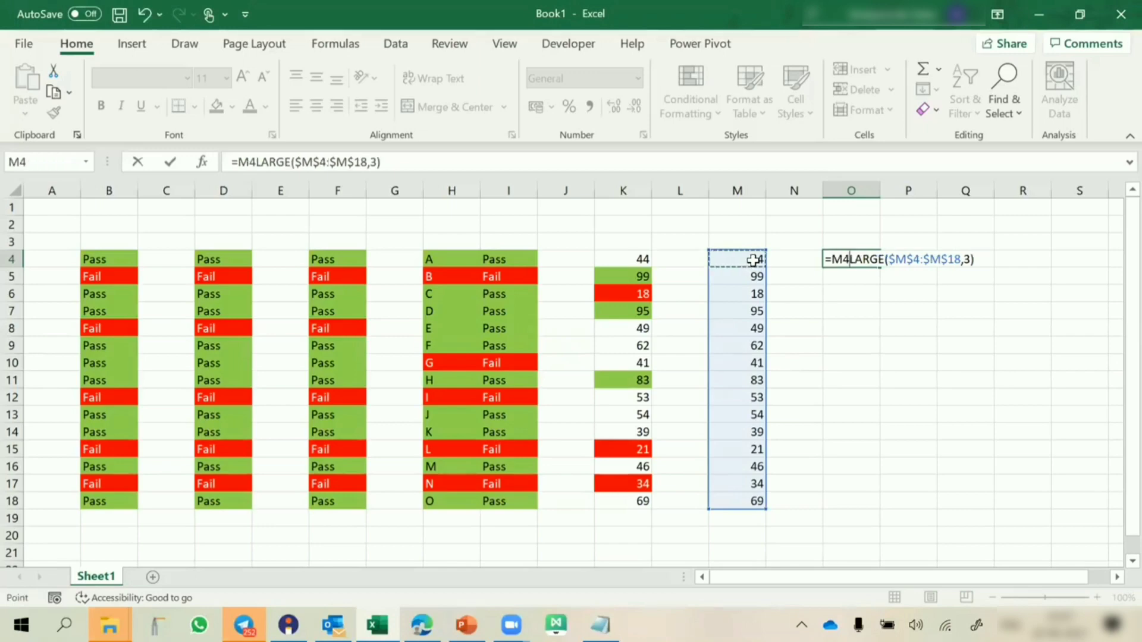
{"action": "type", "text": "="}
{"action": "key", "text": "Return"}
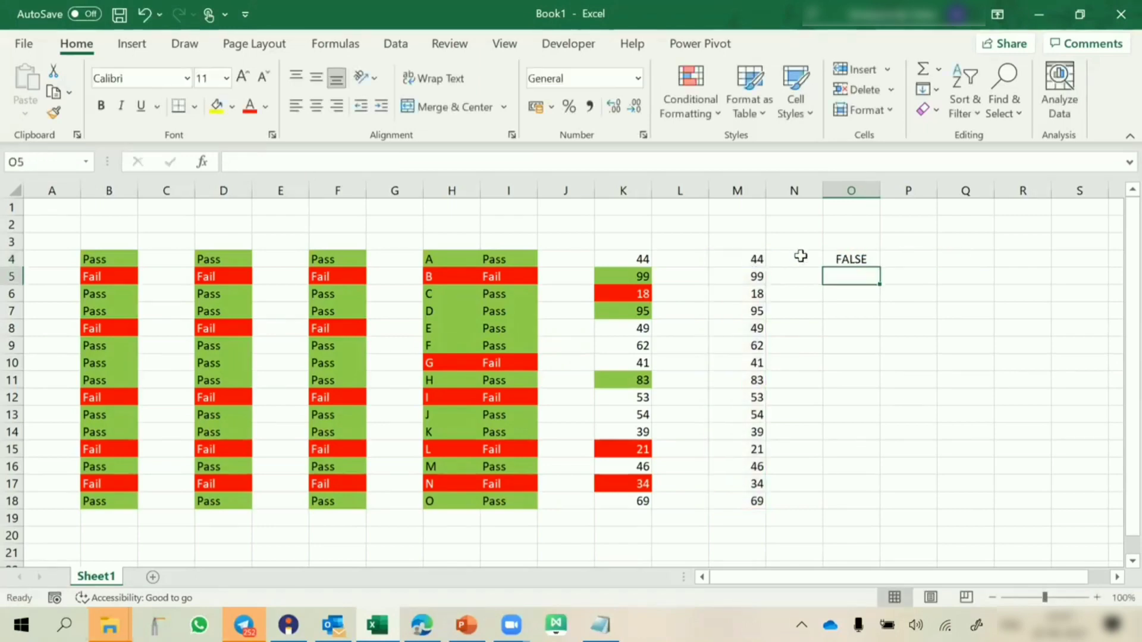
{"action": "left_click", "coordinate": [842, 258]}
{"action": "left_click_drag", "start_coordinate": [881, 267], "coordinate": [878, 508]}
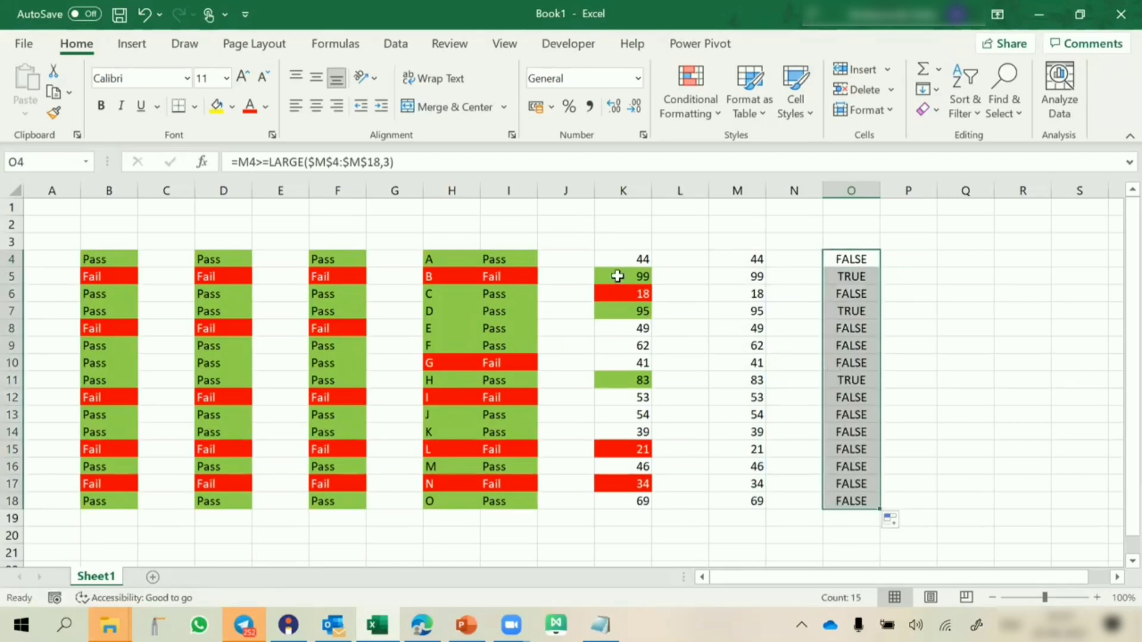
Compare the green highlighted numbers in K5, K7 and K11 with the comparison results in column O.
{"action": "left_click_drag", "start_coordinate": [617, 276], "coordinate": [850, 276]}
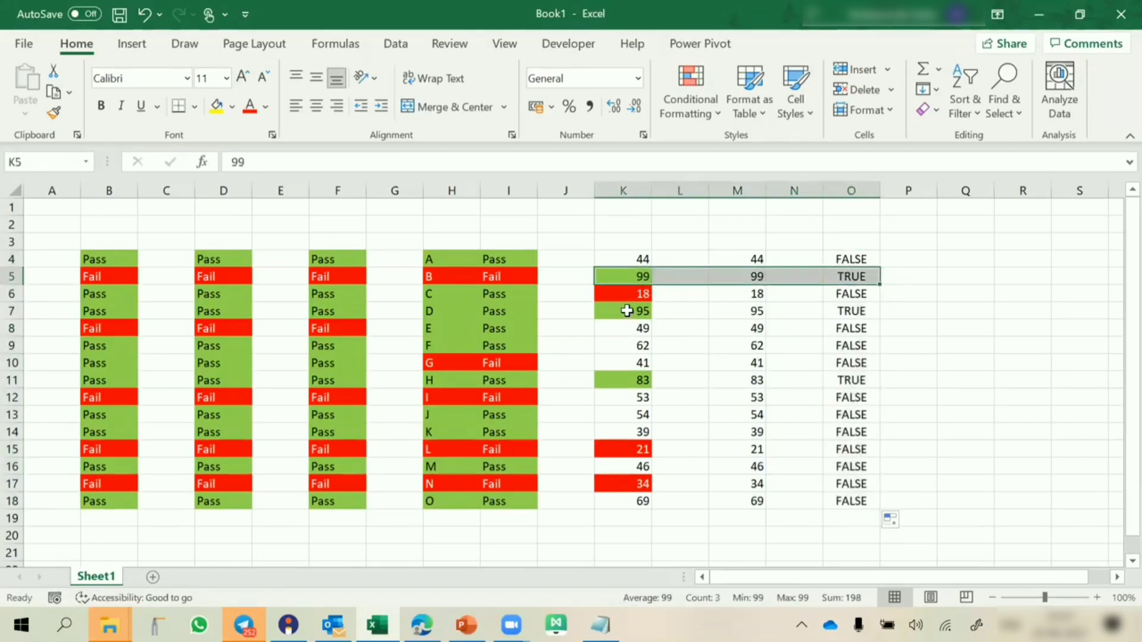
{"action": "left_click_drag", "start_coordinate": [627, 310], "coordinate": [863, 313]}
{"action": "left_click_drag", "start_coordinate": [622, 381], "coordinate": [849, 380]}
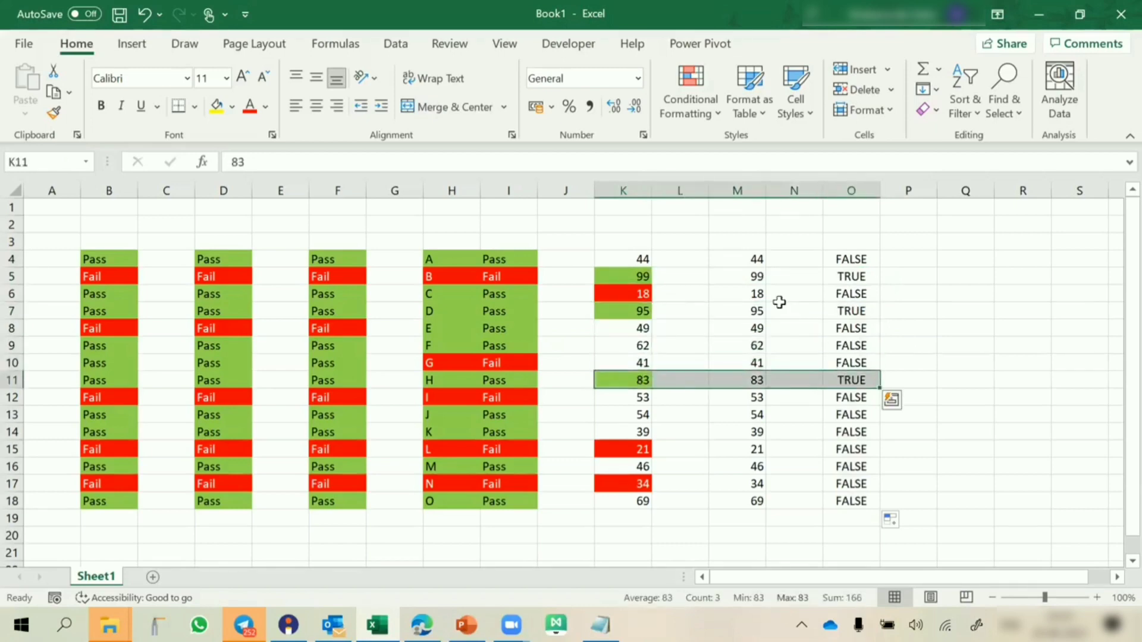
Select M4:M18 and try different ways of opening its Conditional Formatting Rules Manager, closing it each time.
{"action": "left_click_drag", "start_coordinate": [750, 259], "coordinate": [743, 500]}
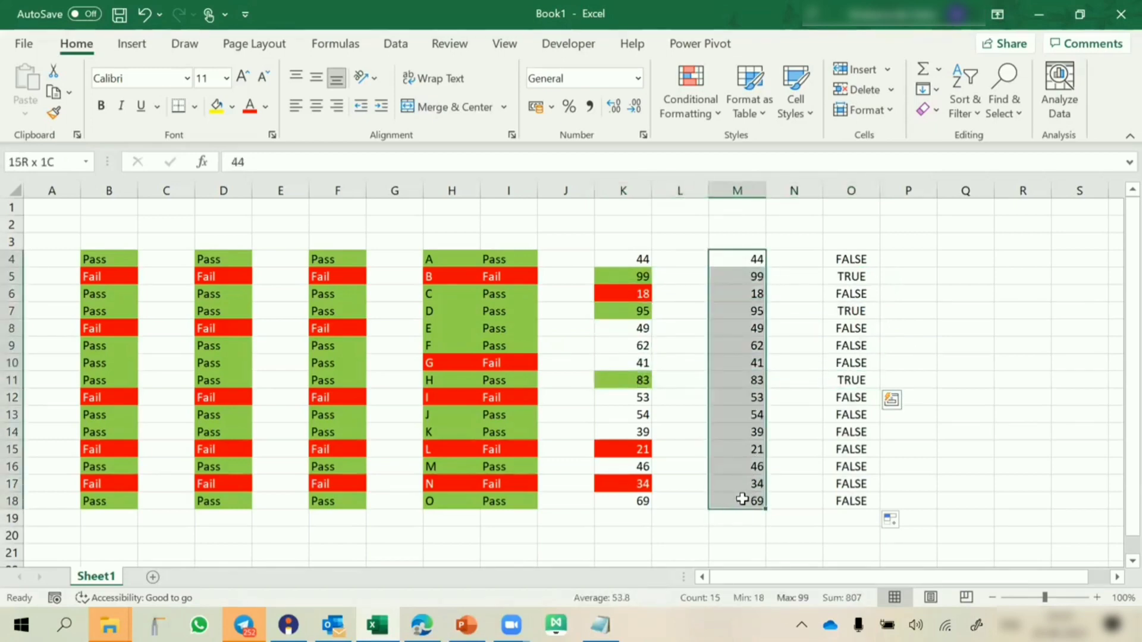
{"action": "key", "text": "alt+h"}
{"action": "key", "text": "l"}
{"action": "key", "text": "r"}
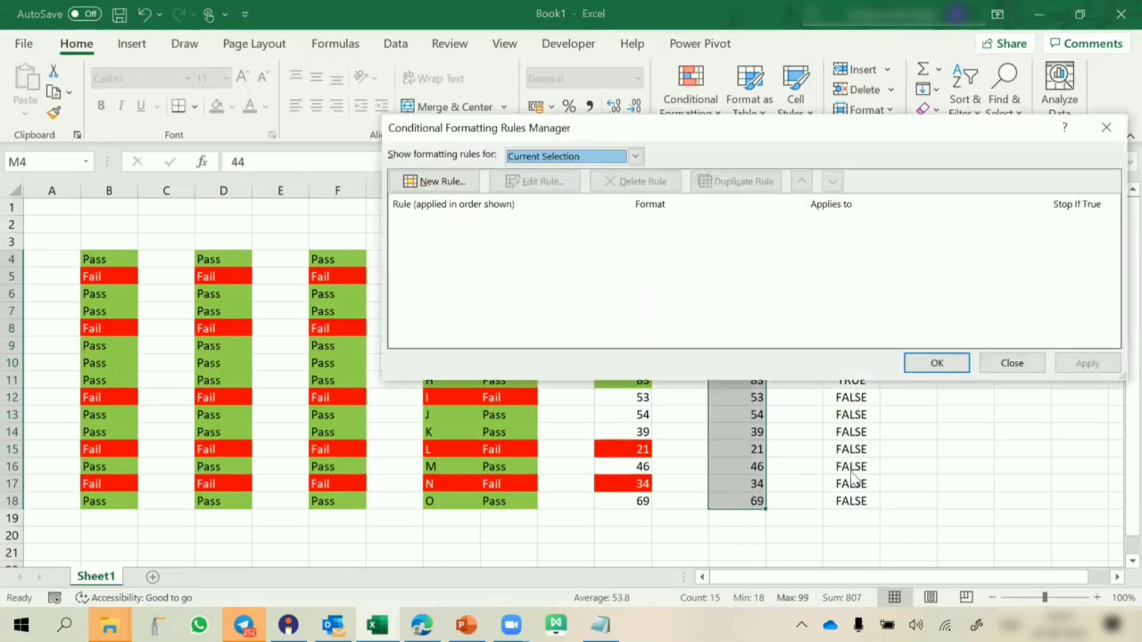
{"action": "key", "text": "Escape"}
{"action": "left_click", "coordinate": [691, 98]}
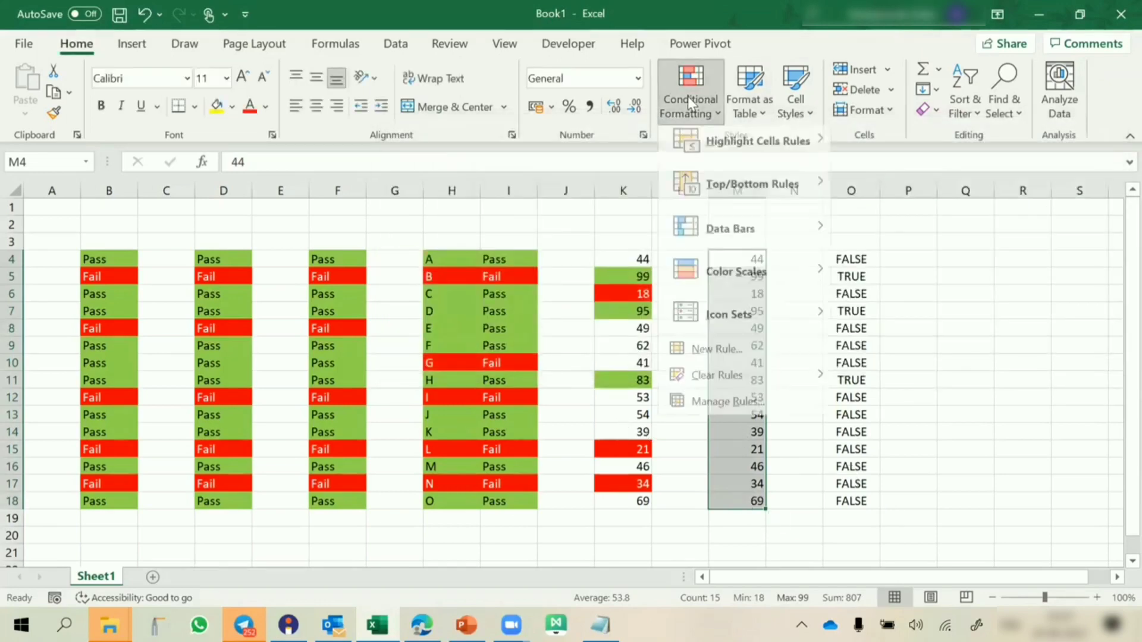
{"action": "left_click", "coordinate": [729, 410]}
{"action": "key", "text": "alt"}
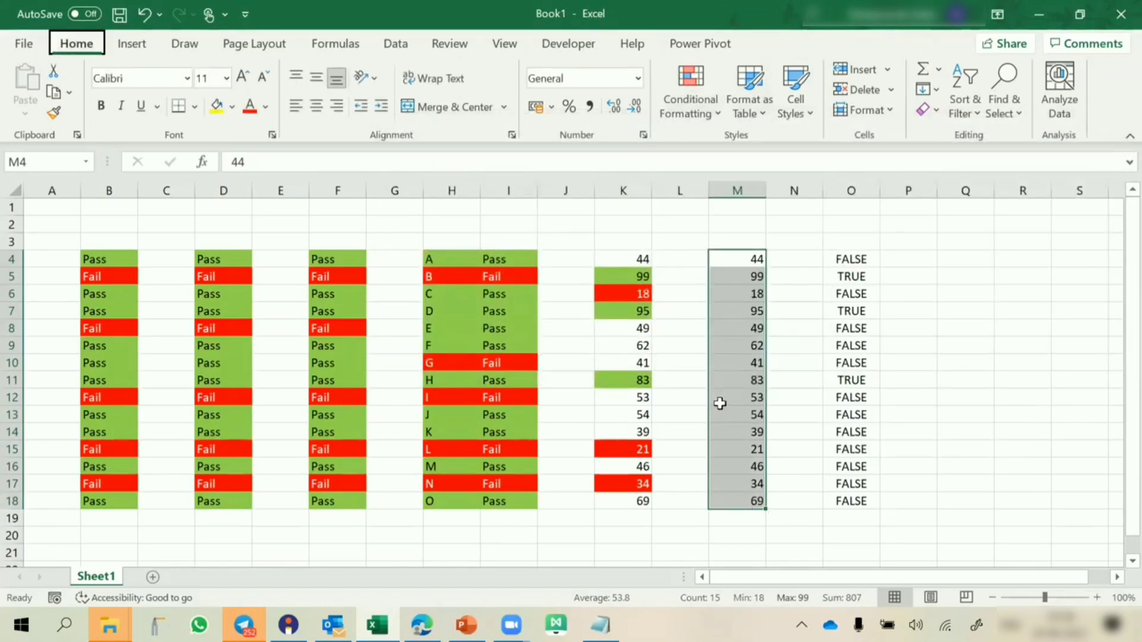
{"action": "key", "text": "h"}
{"action": "key", "text": "l"}
{"action": "key", "text": "r"}
{"action": "key", "text": "Escape"}
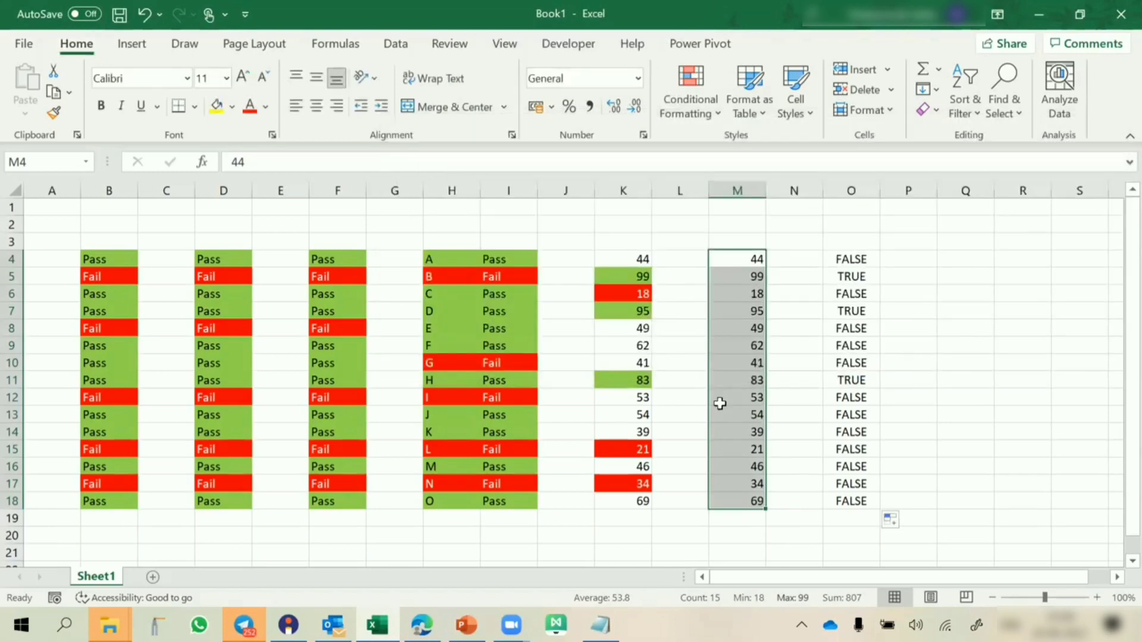
Start a formula-based conditional formatting rule for M4:M18 with the formula =$M4>=LARGE($M$4:$M$18,3).
{"action": "key", "text": "alt+o"}
{"action": "key", "text": "d"}
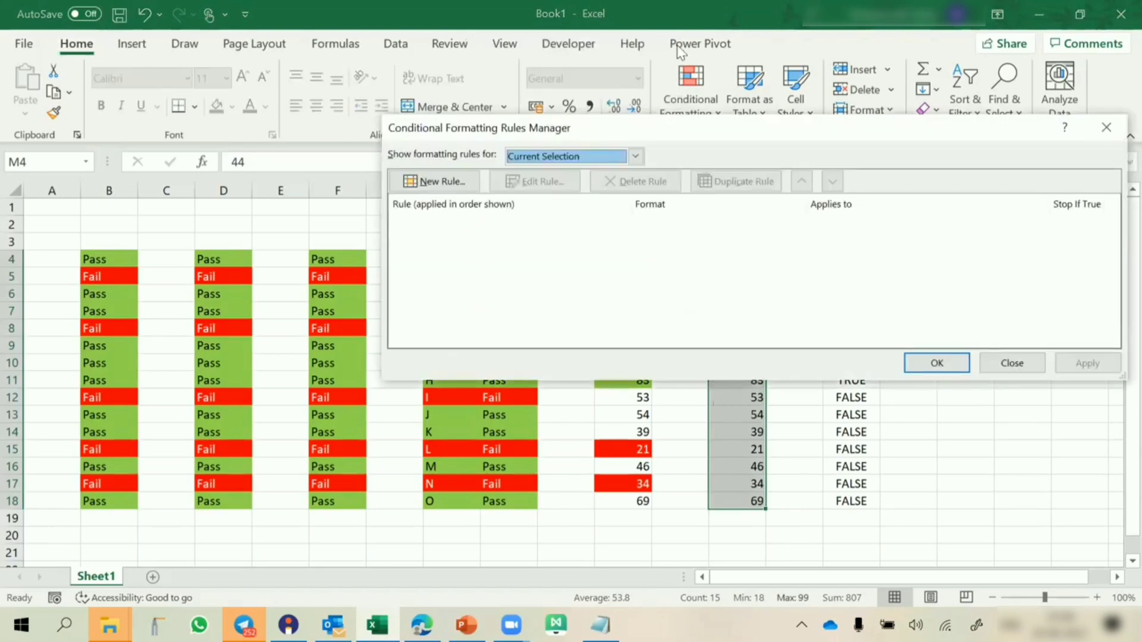
{"action": "left_click", "coordinate": [440, 182]}
{"action": "left_click_drag", "start_coordinate": [556, 86], "coordinate": [178, 134]}
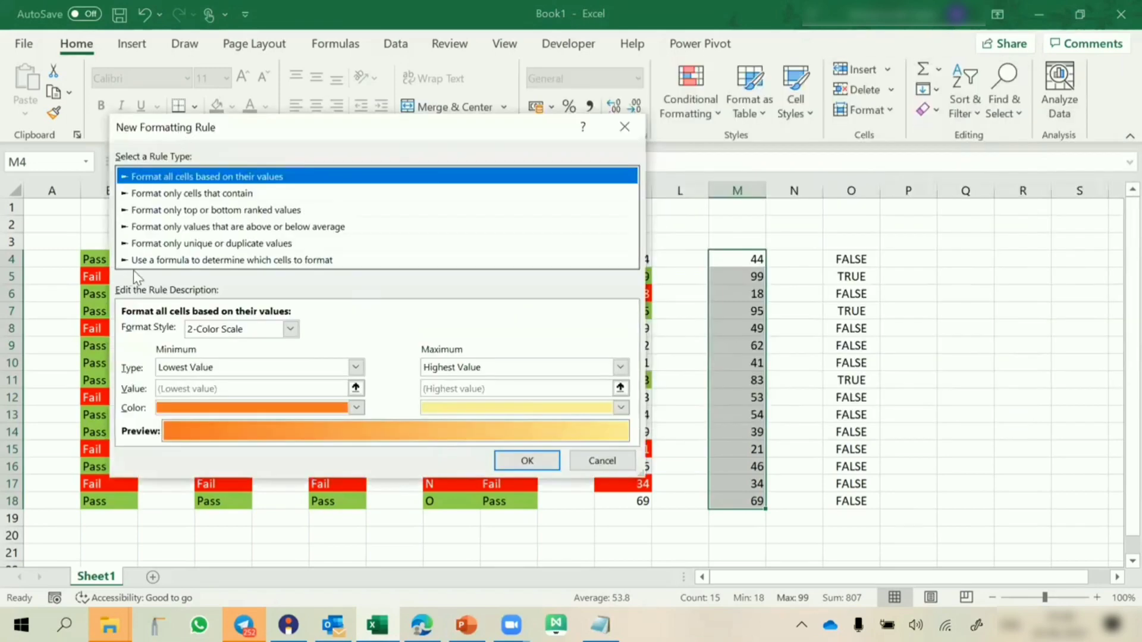
{"action": "left_click", "coordinate": [149, 262]}
{"action": "left_click", "coordinate": [167, 329]}
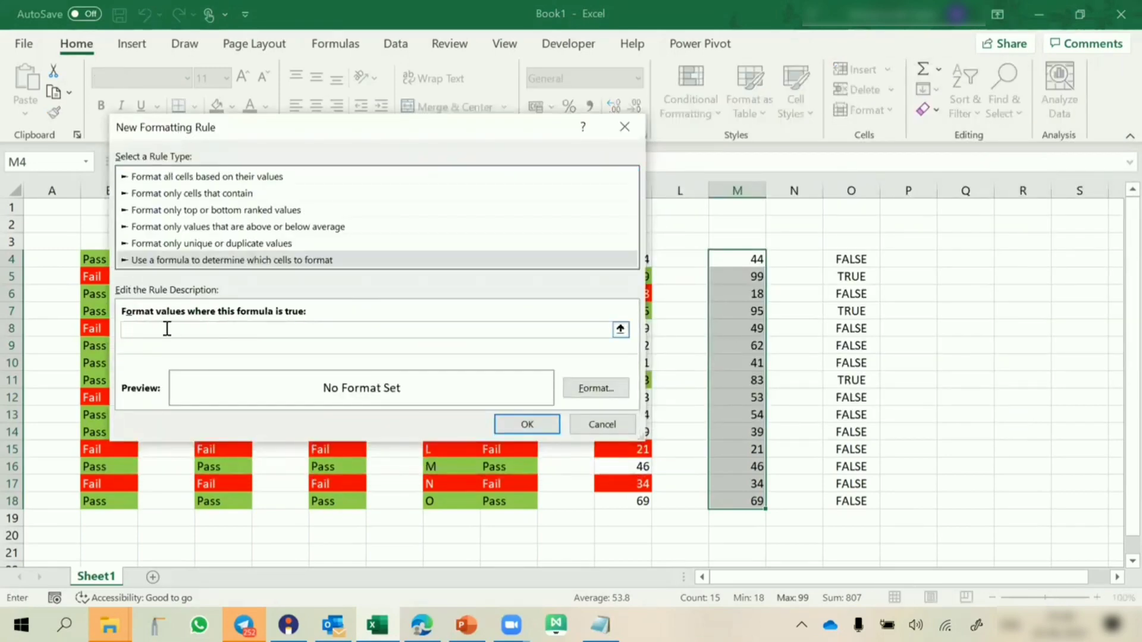
{"action": "type", "text": "="}
{"action": "left_click", "coordinate": [738, 259]}
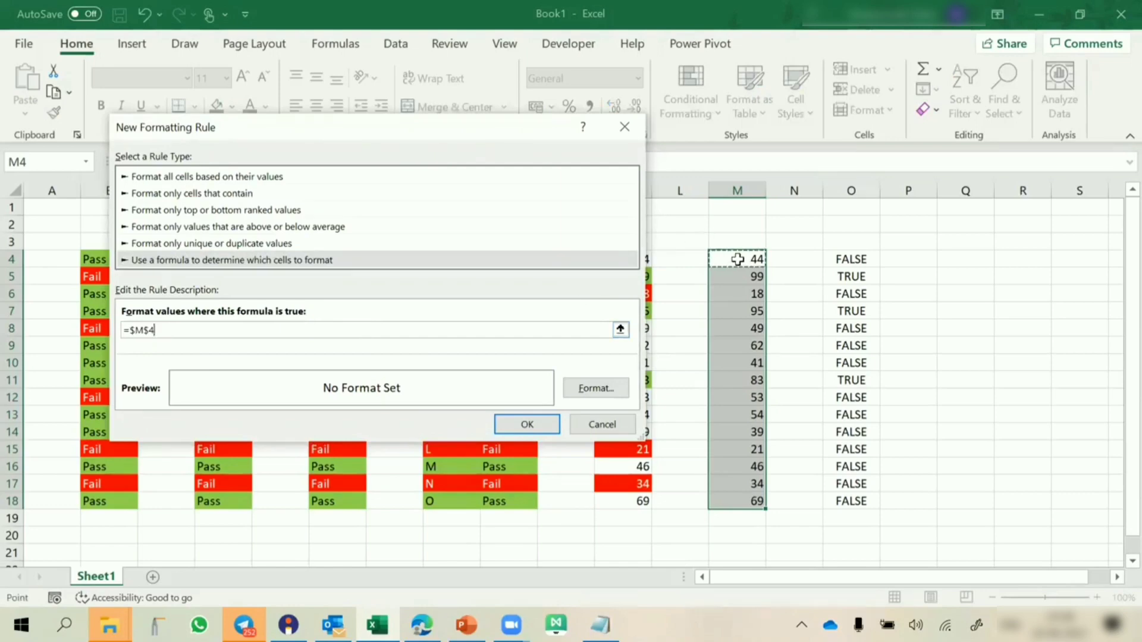
{"action": "key", "text": "F4"}
{"action": "key", "text": "F4"}
{"action": "type", "text": ">=Large("}
{"action": "left_click_drag", "start_coordinate": [737, 259], "coordinate": [730, 498]}
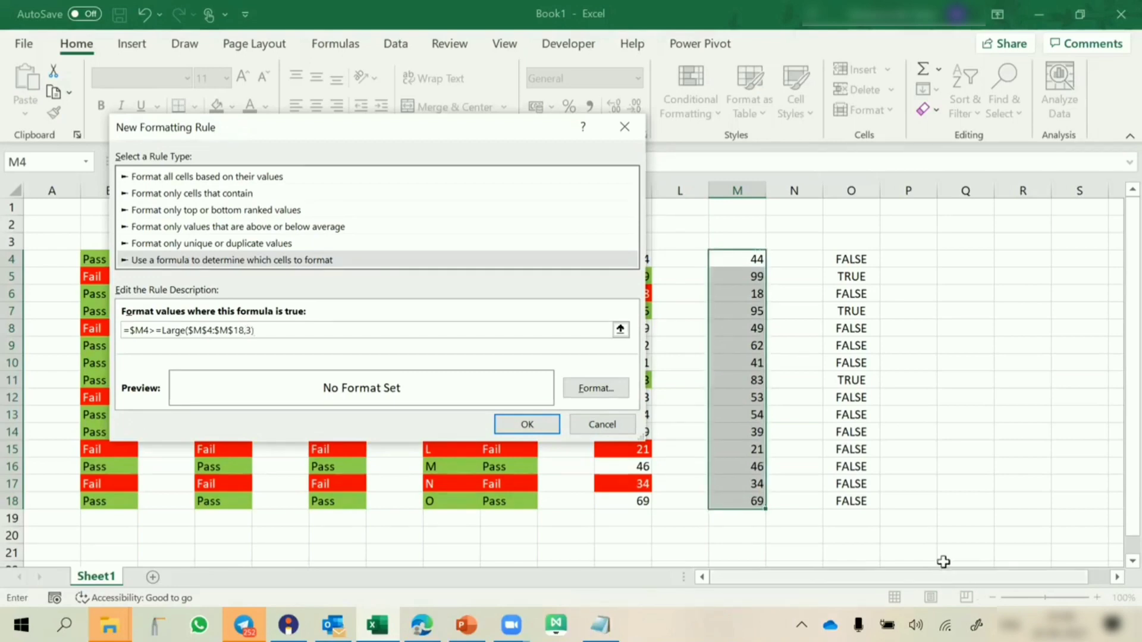
Give the LARGE formula rule a green fill and add it to the rules for M4:M18.
{"action": "left_click", "coordinate": [619, 390]}
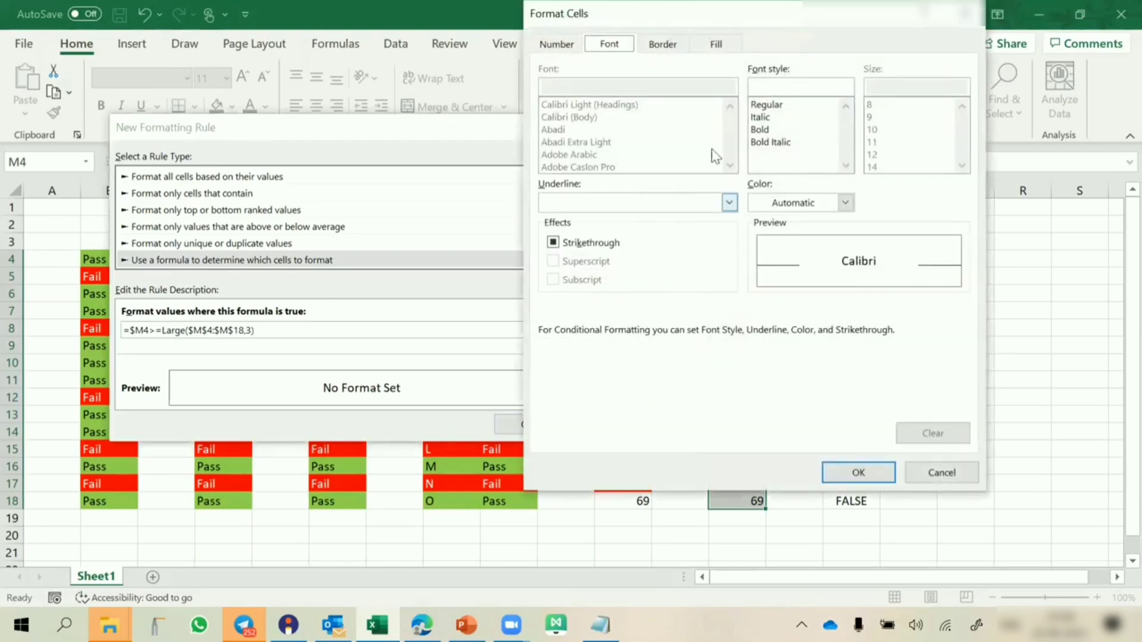
{"action": "left_click", "coordinate": [719, 45]}
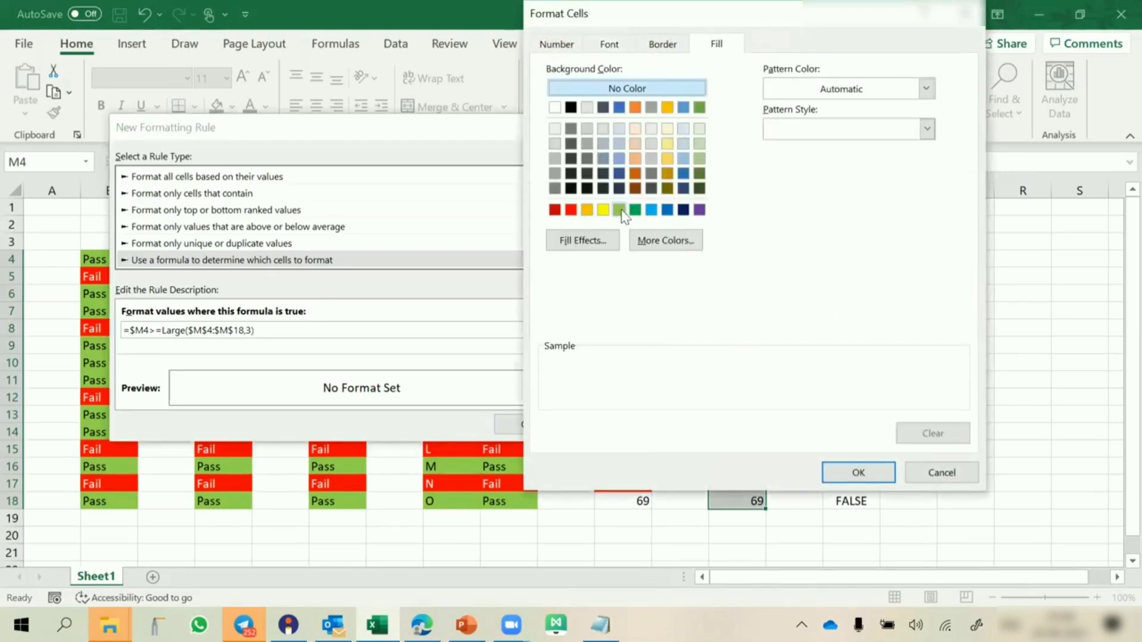
{"action": "left_click", "coordinate": [619, 209]}
{"action": "left_click", "coordinate": [856, 470]}
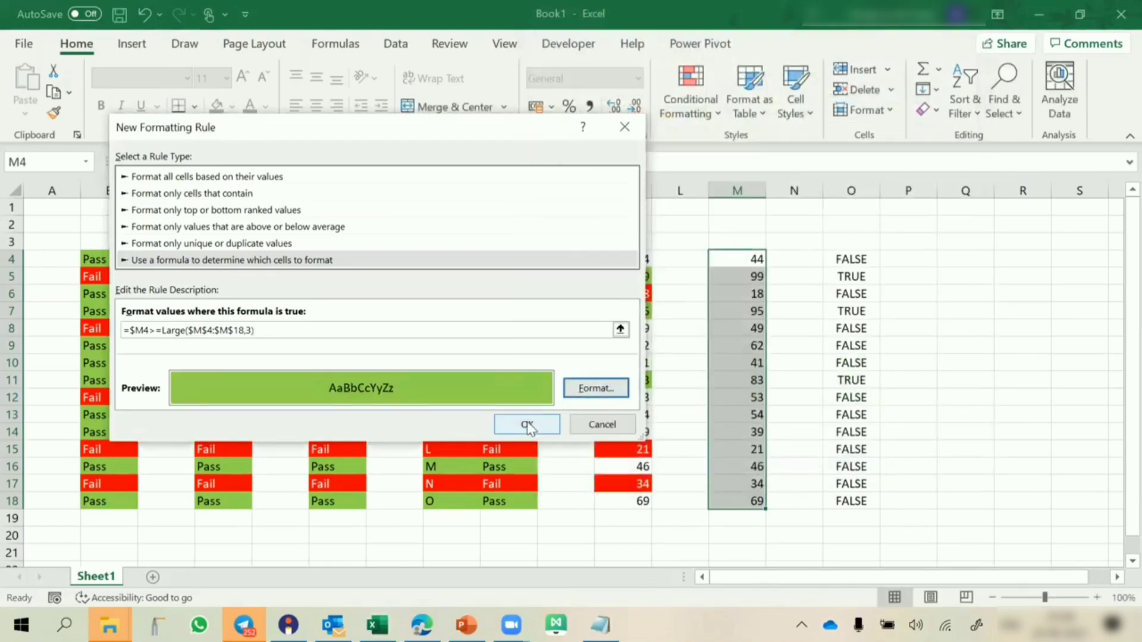
{"action": "left_click", "coordinate": [527, 424]}
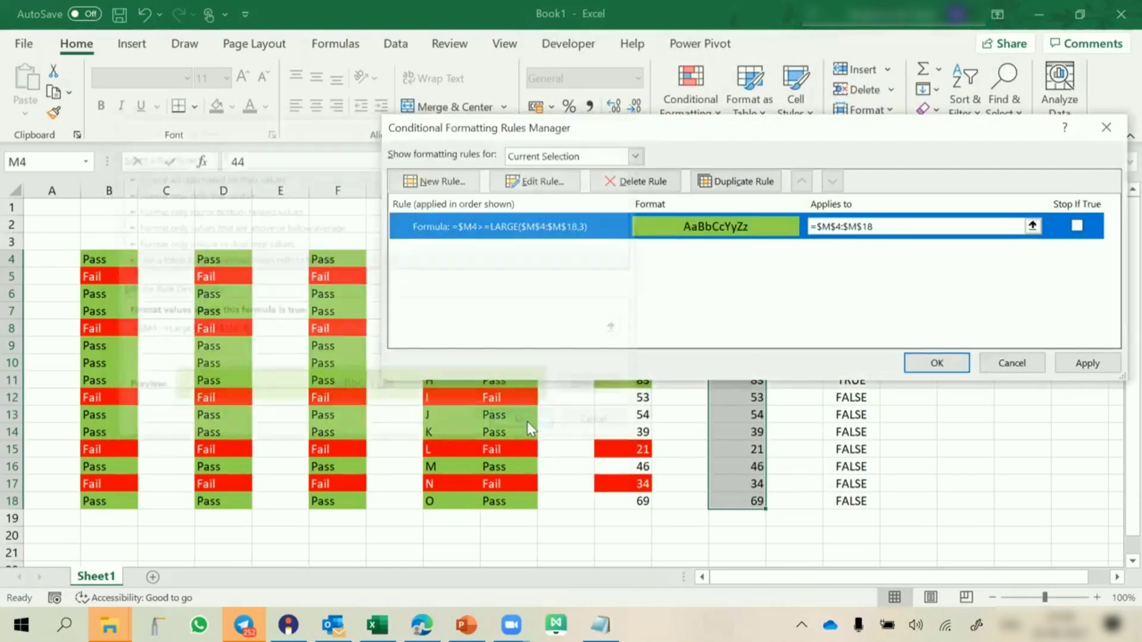
Duplicate the LARGE rule and change the copy's formula to =$M4<=SMALL($M$4:$M$18,3).
{"action": "left_click", "coordinate": [735, 184]}
{"action": "left_click", "coordinate": [512, 255]}
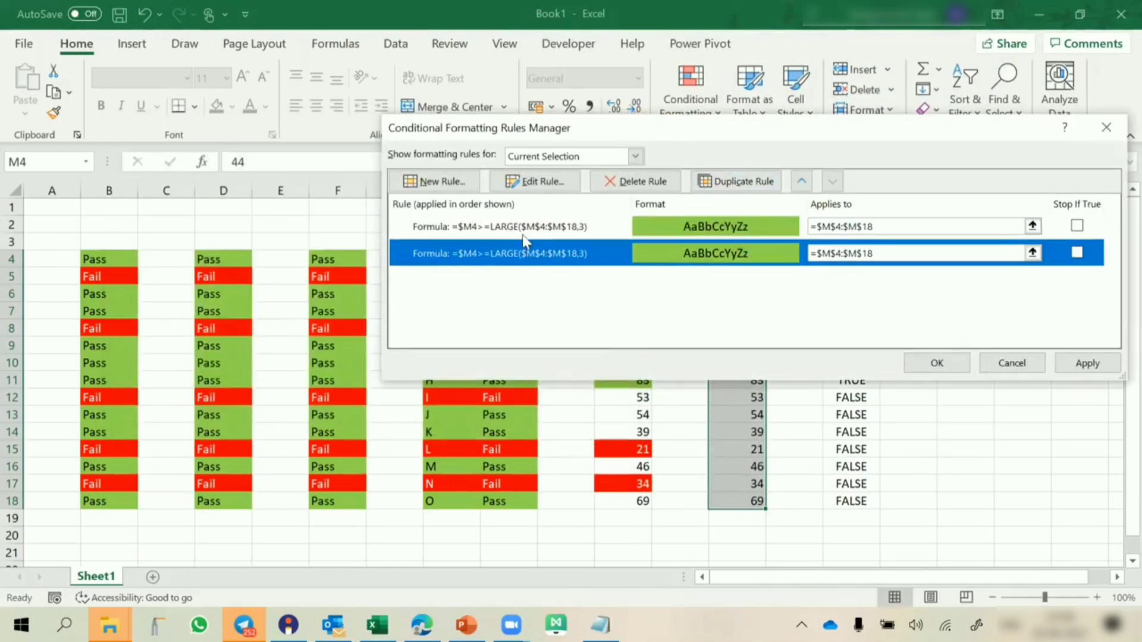
{"action": "left_click", "coordinate": [538, 181]}
{"action": "left_click", "coordinate": [531, 300]}
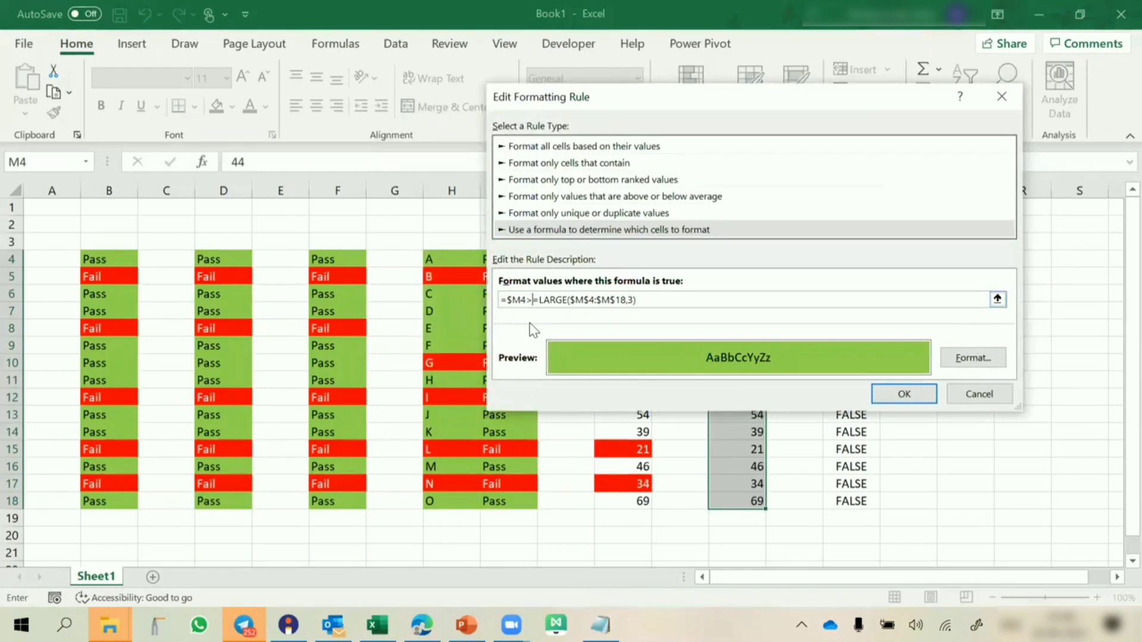
{"action": "key", "text": "BackSpace"}
{"action": "type", "text": "<"}
{"action": "left_click", "coordinate": [567, 300]}
{"action": "key", "text": "BackSpace"}
{"action": "key", "text": "BackSpace"}
{"action": "key", "text": "BackSpace"}
{"action": "key", "text": "BackSpace"}
{"action": "key", "text": "BackSpace"}
{"action": "type", "text": "SMALL"}
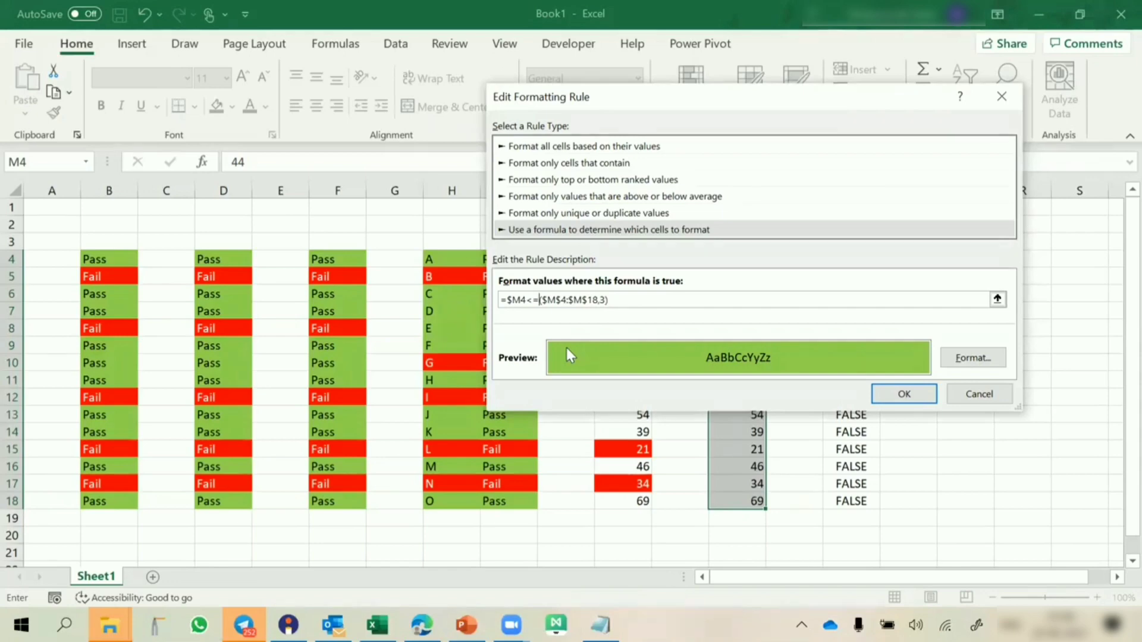
Format the SMALL rule with a red fill and white font, and apply both rules to M4:M18.
{"action": "left_click", "coordinate": [973, 357]}
{"action": "left_click", "coordinate": [571, 209]}
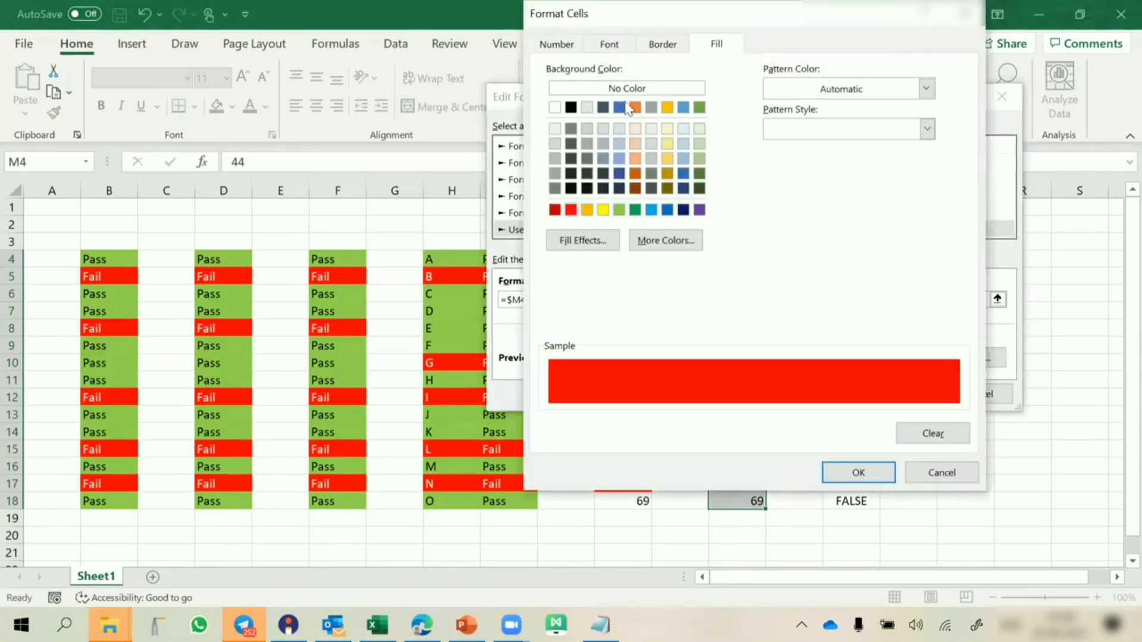
{"action": "left_click", "coordinate": [610, 44]}
{"action": "left_click", "coordinate": [775, 202]}
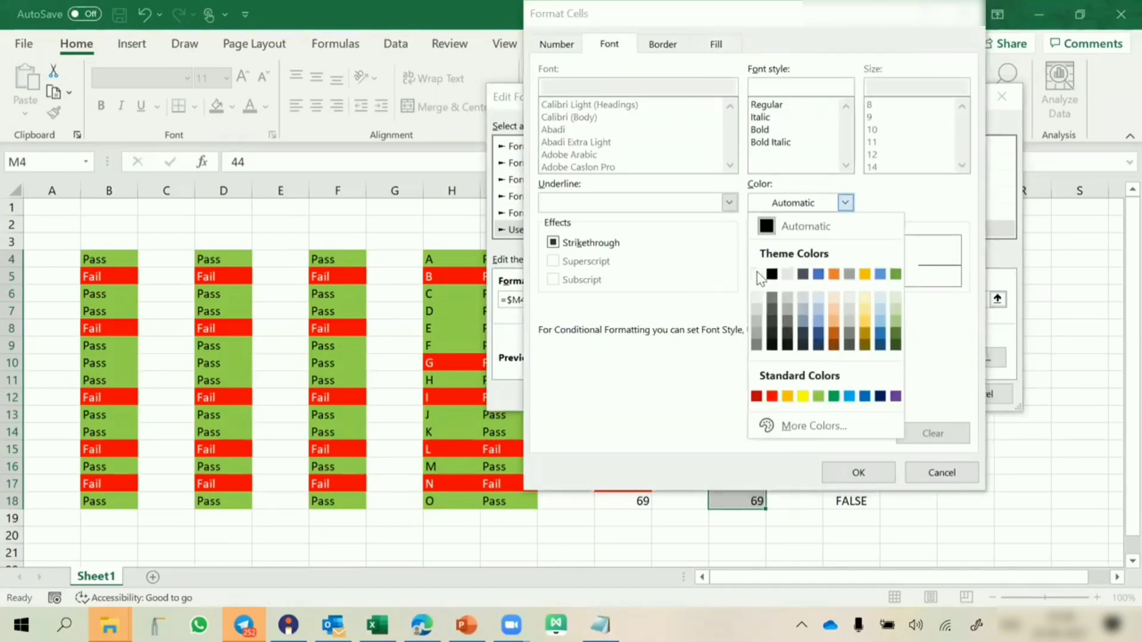
{"action": "left_click", "coordinate": [756, 273]}
{"action": "left_click", "coordinate": [872, 473]}
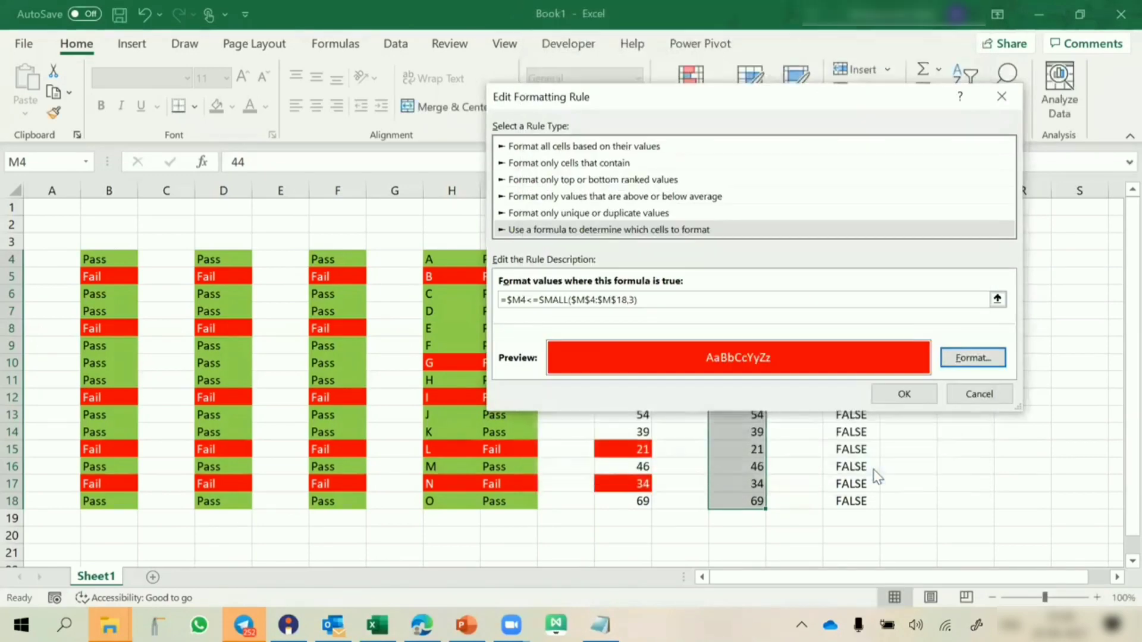
{"action": "left_click", "coordinate": [904, 394]}
{"action": "left_click", "coordinate": [942, 365]}
{"action": "left_click", "coordinate": [943, 367]}
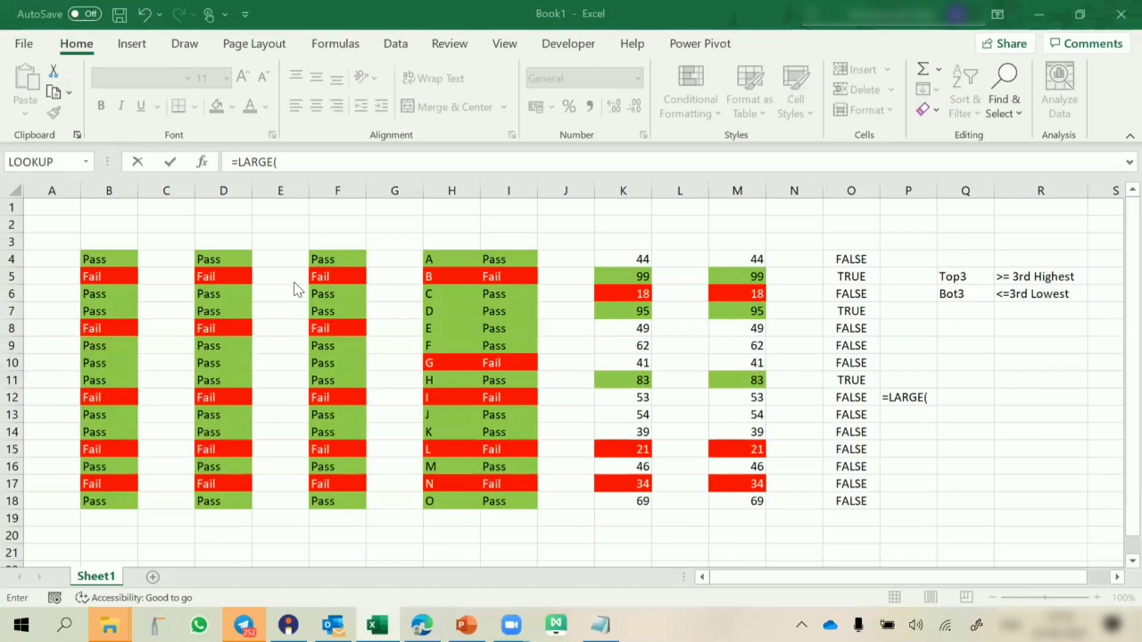
Cancel the incomplete LARGE formula in P12 and enter 3 in M1.
{"action": "left_click", "coordinate": [740, 259]}
{"action": "key", "text": "Escape"}
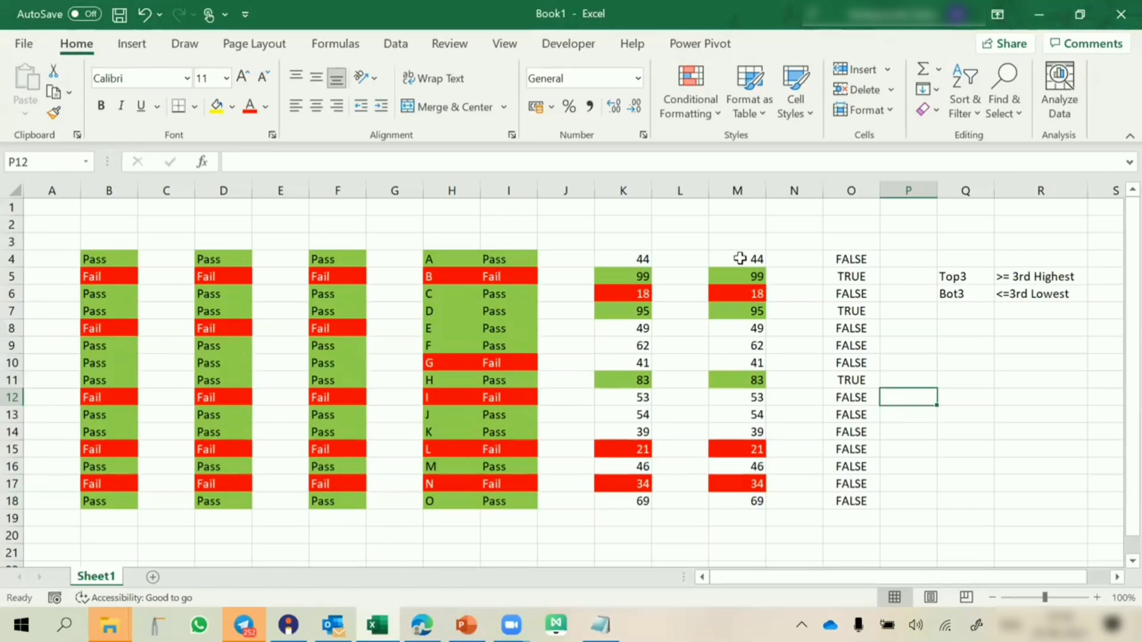
{"action": "left_click", "coordinate": [742, 210]}
{"action": "type", "text": "3"}
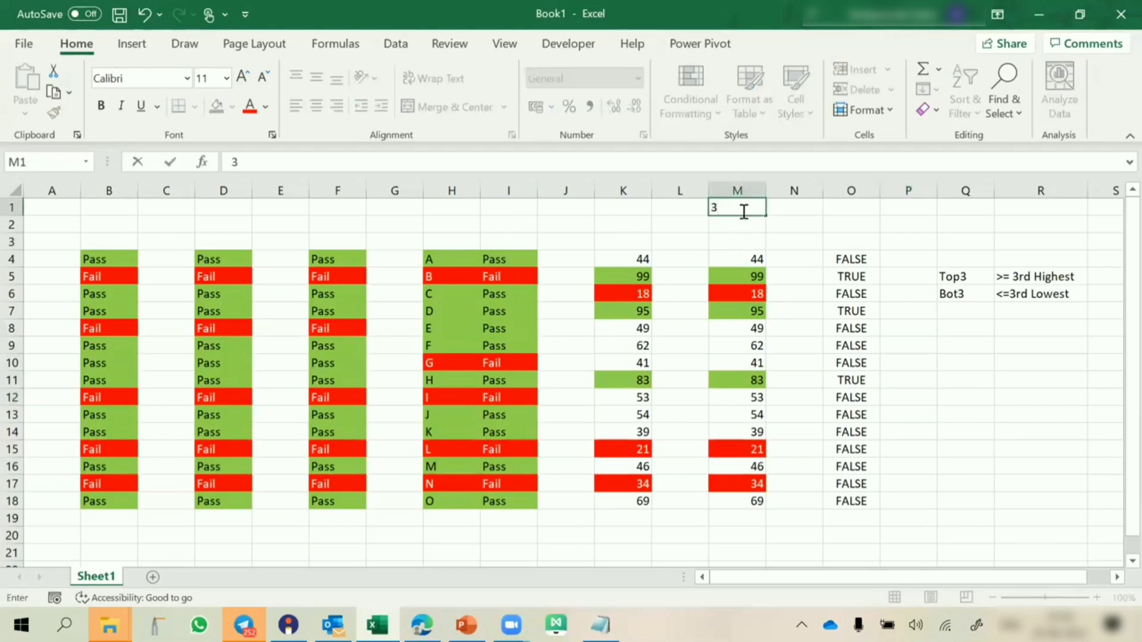
{"action": "key", "text": "Return"}
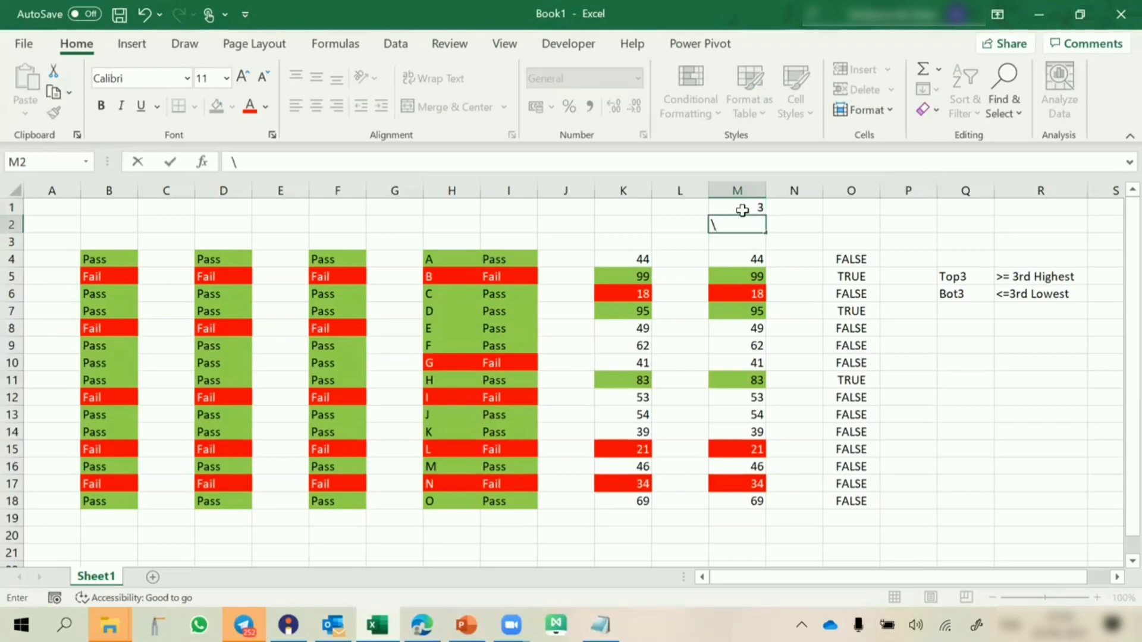
Edit the LARGE rule on M4:M18 so its formula reads =$M4>=LARGE($M$4:$M$18,$M$1).
{"action": "left_click_drag", "start_coordinate": [726, 257], "coordinate": [735, 497]}
{"action": "key", "text": "alt+h"}
{"action": "key", "text": "l"}
{"action": "key", "text": "r"}
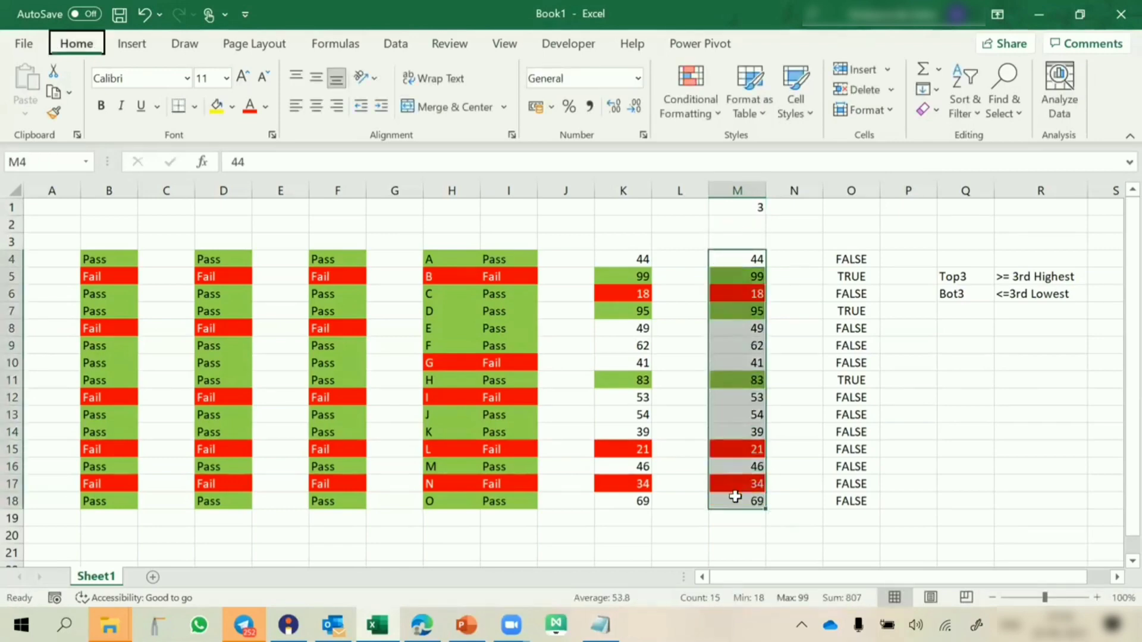
{"action": "left_click", "coordinate": [481, 229]}
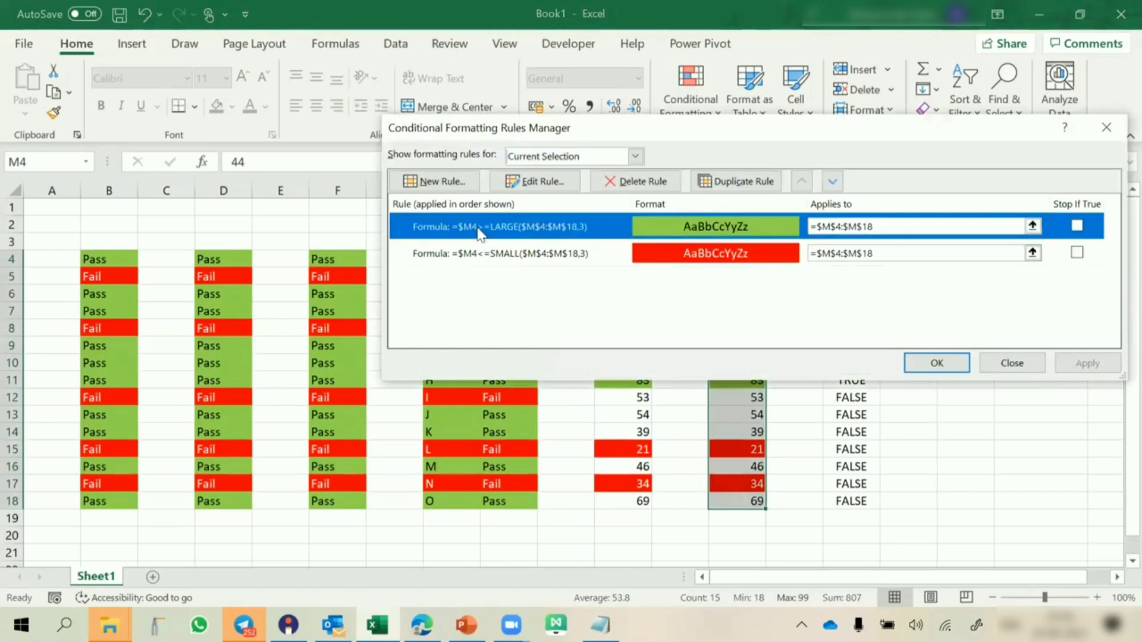
{"action": "left_click", "coordinate": [534, 181]}
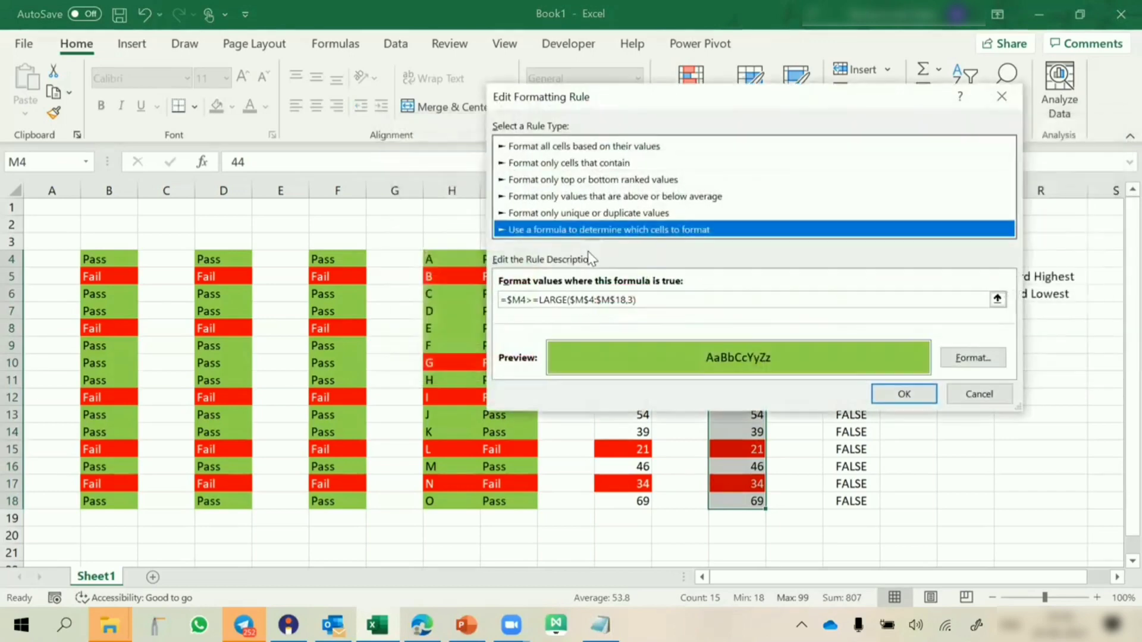
{"action": "left_click", "coordinate": [635, 299]}
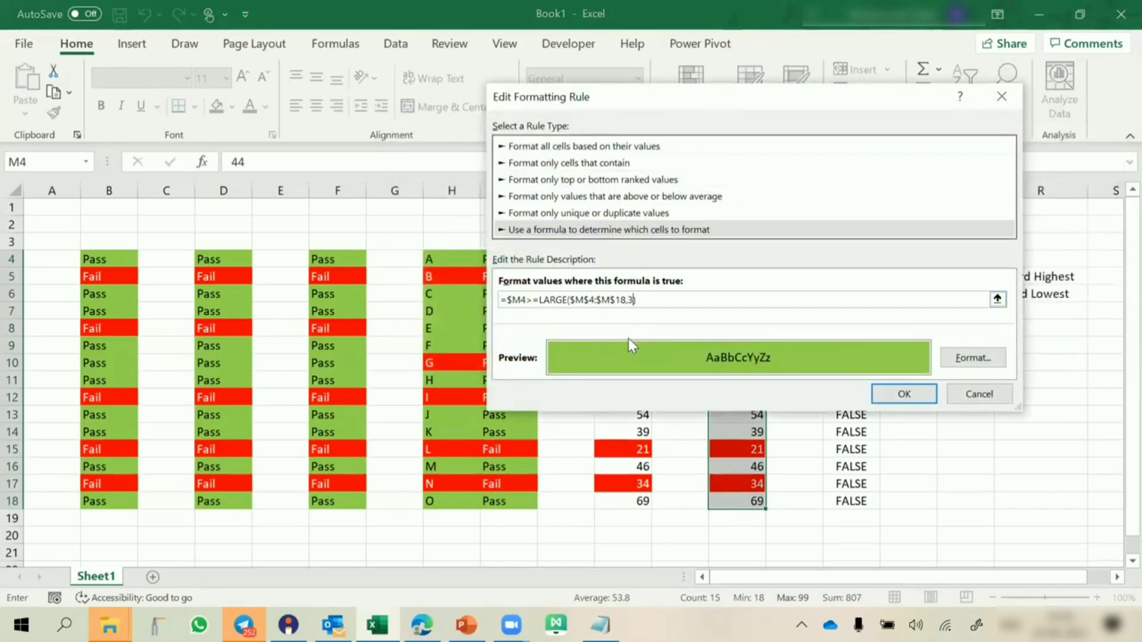
{"action": "key", "text": "BackSpace"}
{"action": "left_click_drag", "start_coordinate": [734, 102], "coordinate": [488, 223]}
{"action": "left_click_drag", "start_coordinate": [405, 224], "coordinate": [325, 235]}
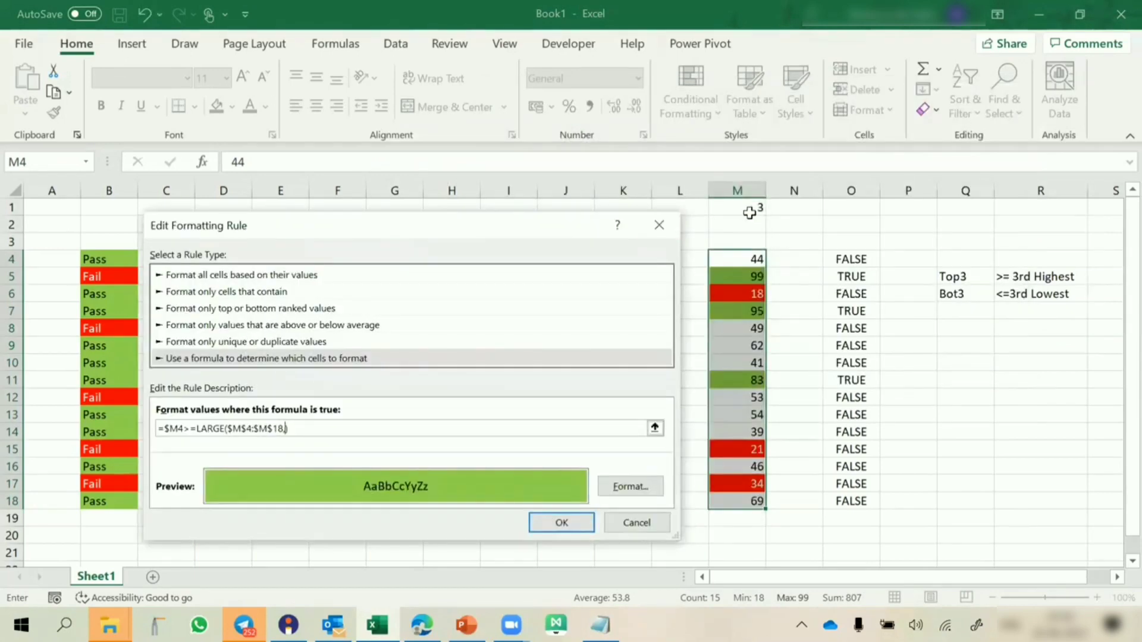
{"action": "left_click", "coordinate": [752, 208]}
{"action": "left_click", "coordinate": [561, 522]}
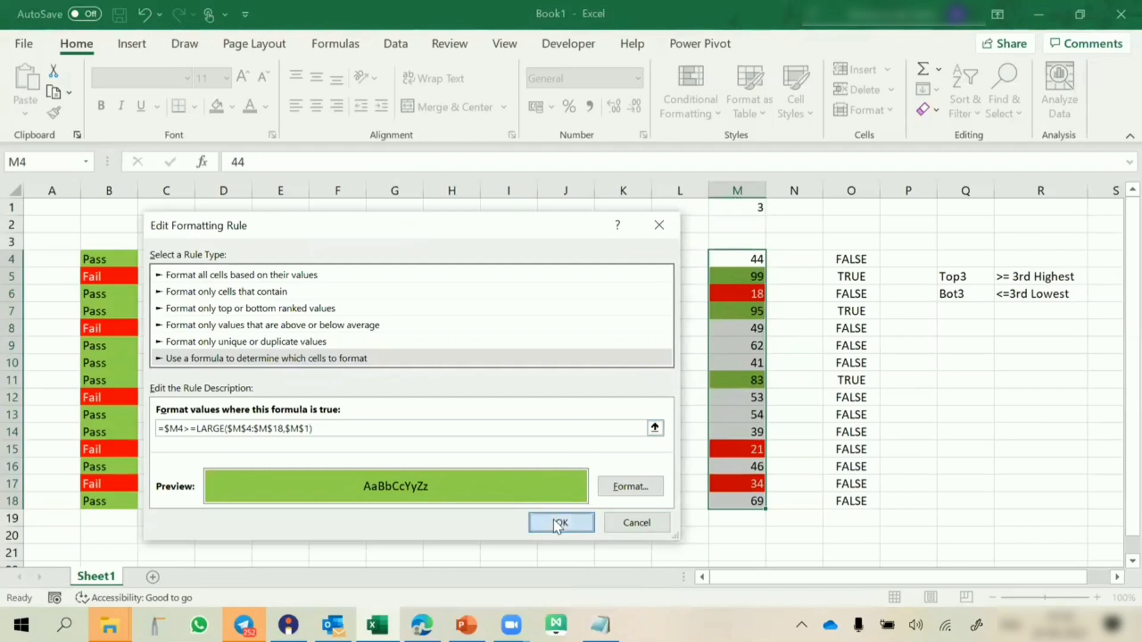
Change the SMALL rule's formula to =$M4<=SMALL($M$4:$M$18,$M$1) and apply the edited rules to M4:M18.
{"action": "left_click", "coordinate": [548, 253]}
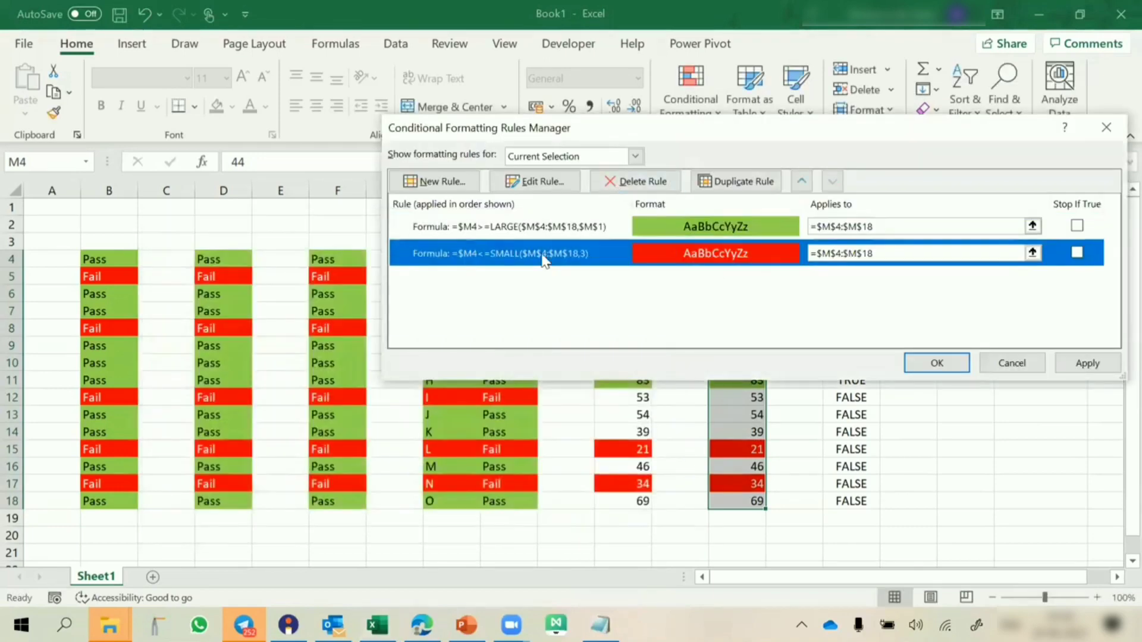
{"action": "left_click", "coordinate": [535, 181]}
{"action": "left_click", "coordinate": [632, 299]}
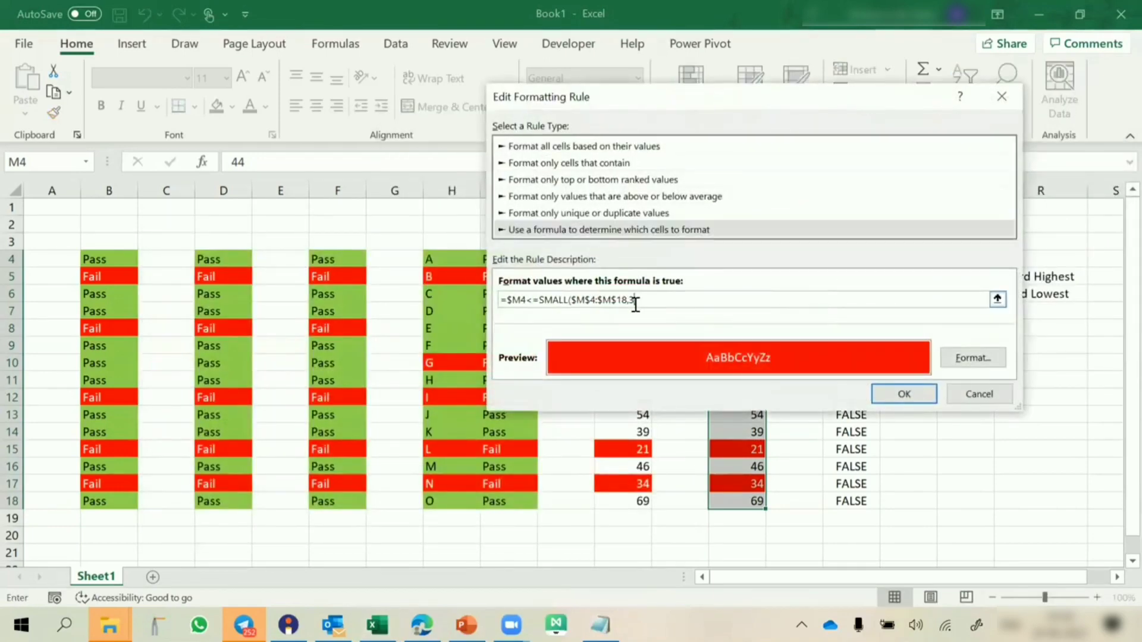
{"action": "key", "text": "BackSpace"}
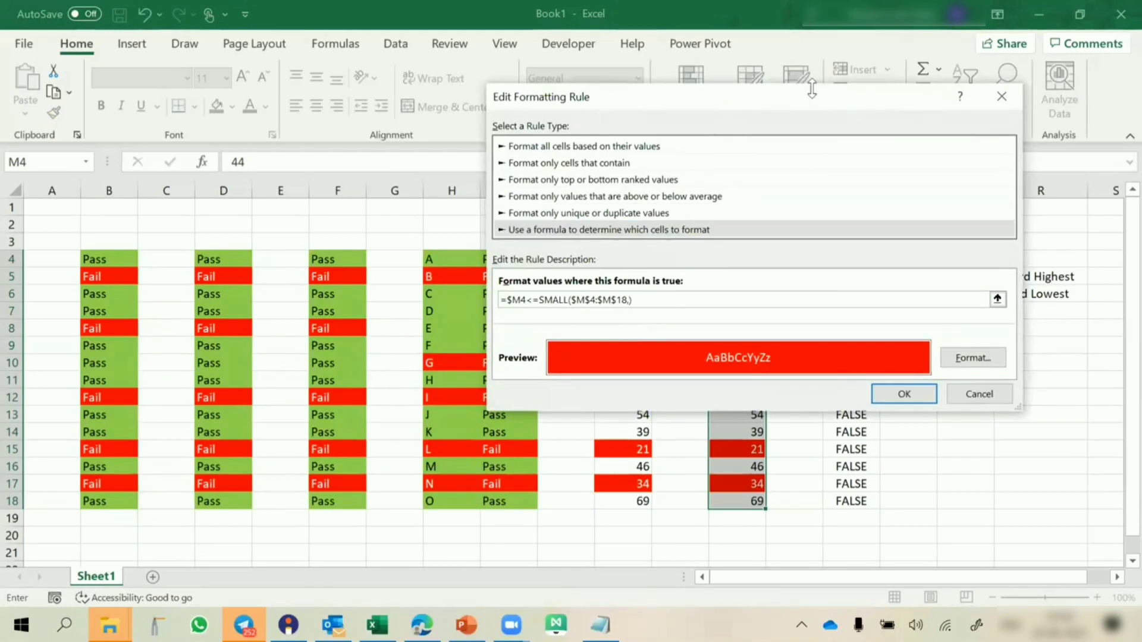
{"action": "left_click_drag", "start_coordinate": [779, 105], "coordinate": [495, 256]}
{"action": "left_click", "coordinate": [738, 207]}
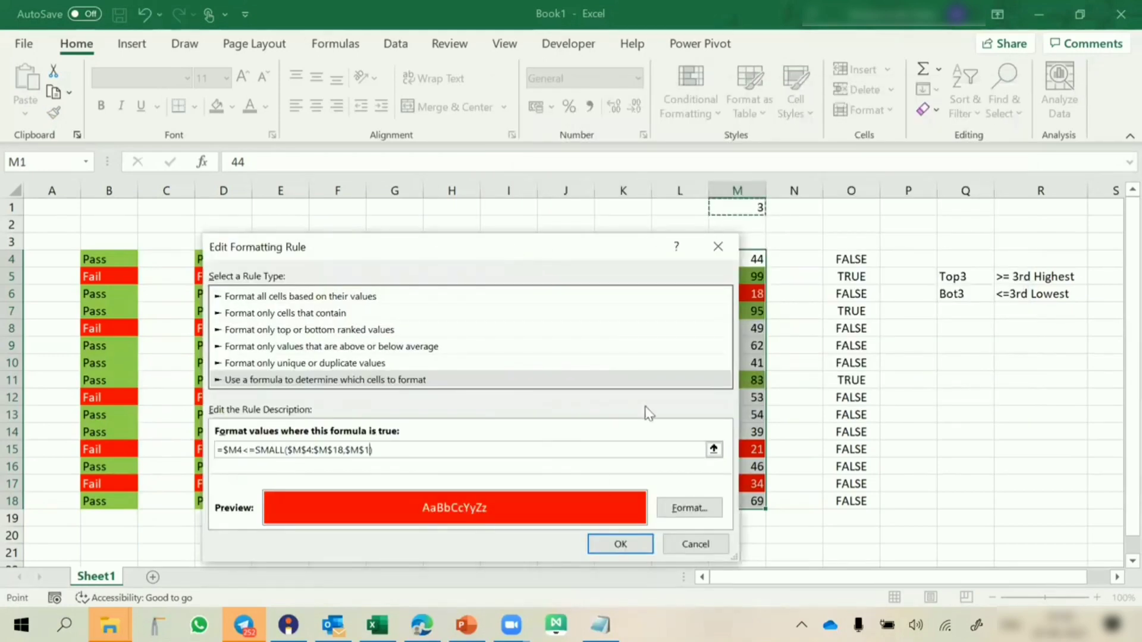
{"action": "left_click", "coordinate": [604, 540]}
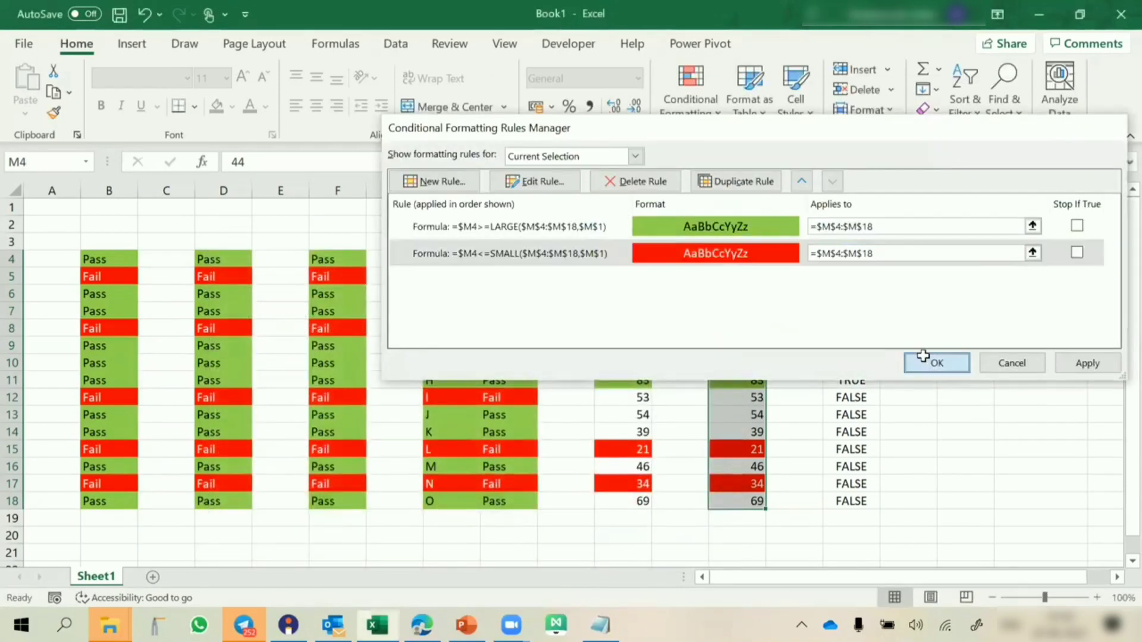
{"action": "left_click", "coordinate": [924, 363]}
Test the rules by entering 2, 1, 5 and again 2 in M1.
{"action": "left_click", "coordinate": [747, 204]}
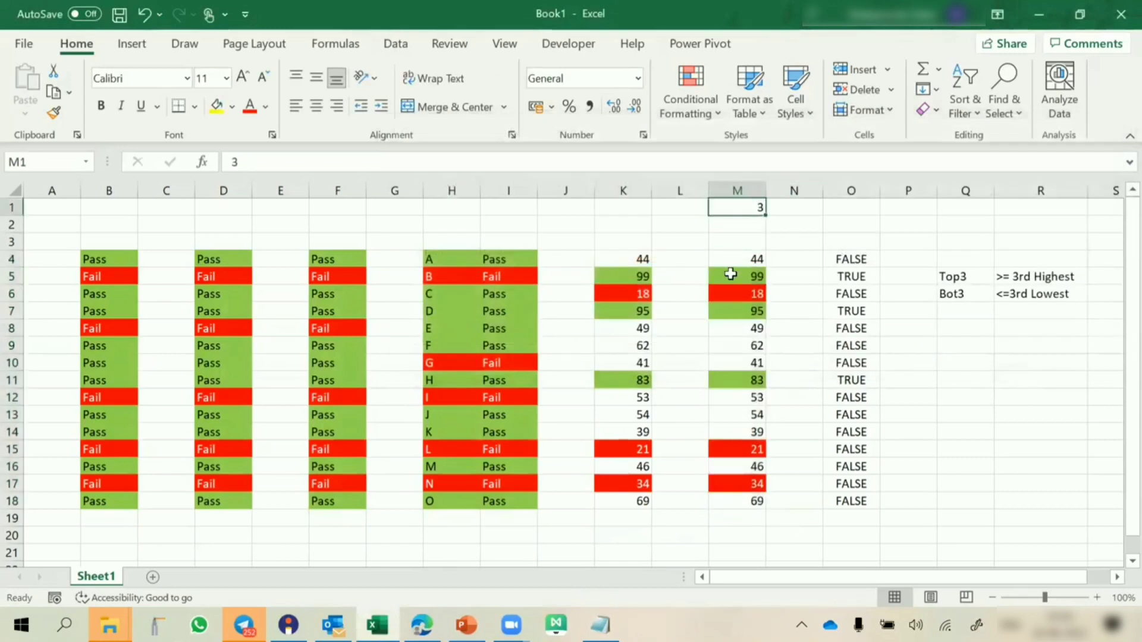
{"action": "type", "text": "2"}
{"action": "key", "text": "Return"}
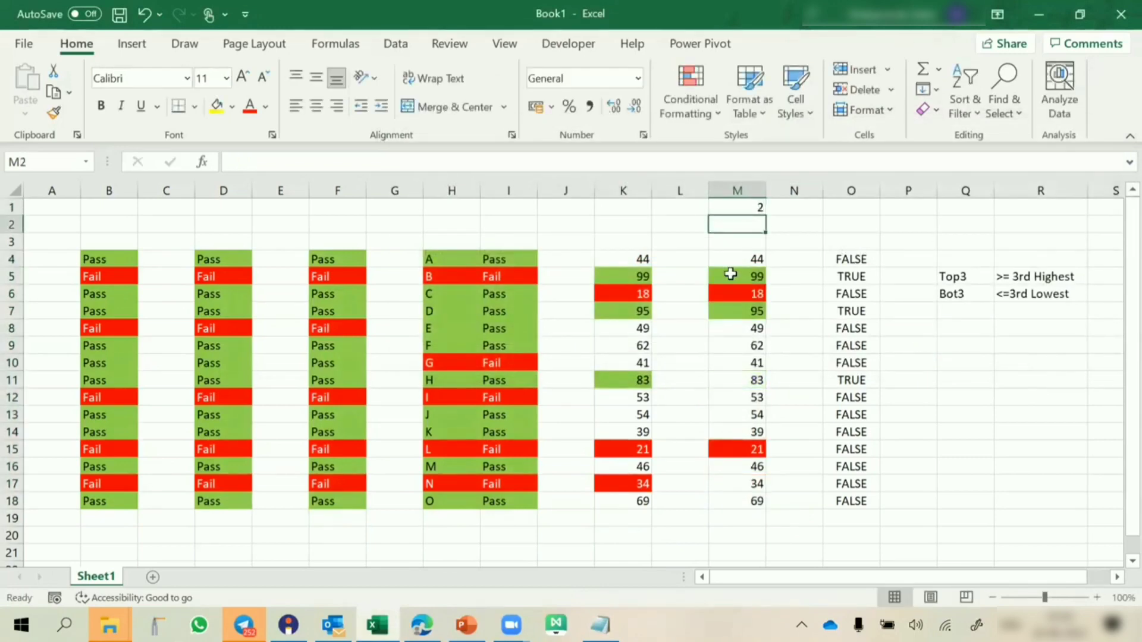
{"action": "left_click", "coordinate": [743, 206]}
{"action": "type", "text": "1"}
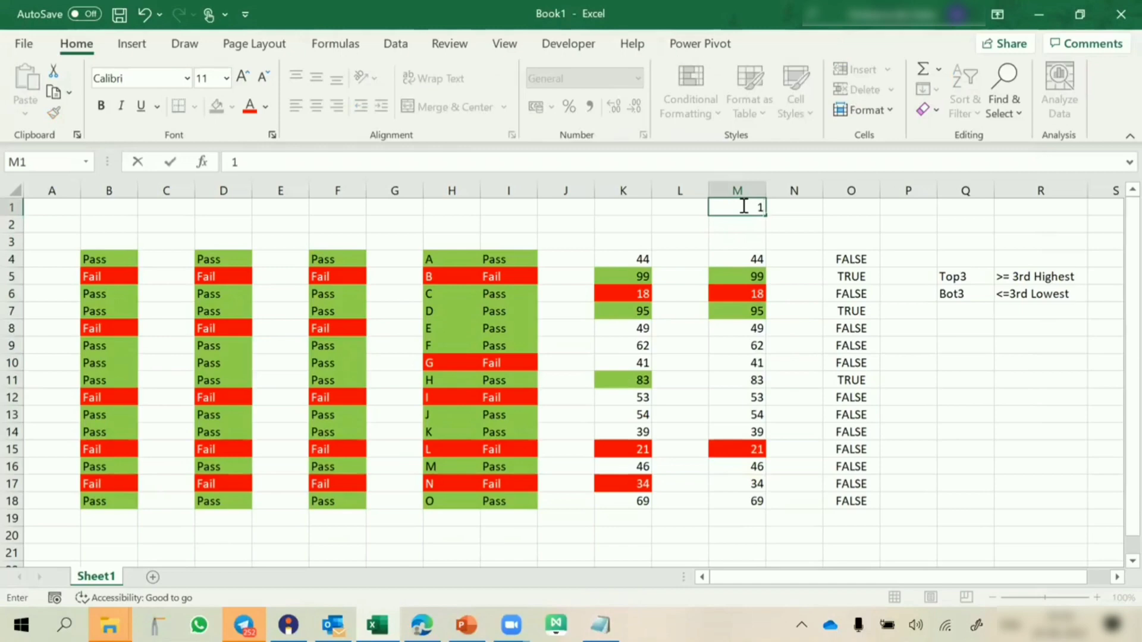
{"action": "key", "text": "Return"}
{"action": "left_click", "coordinate": [742, 206]}
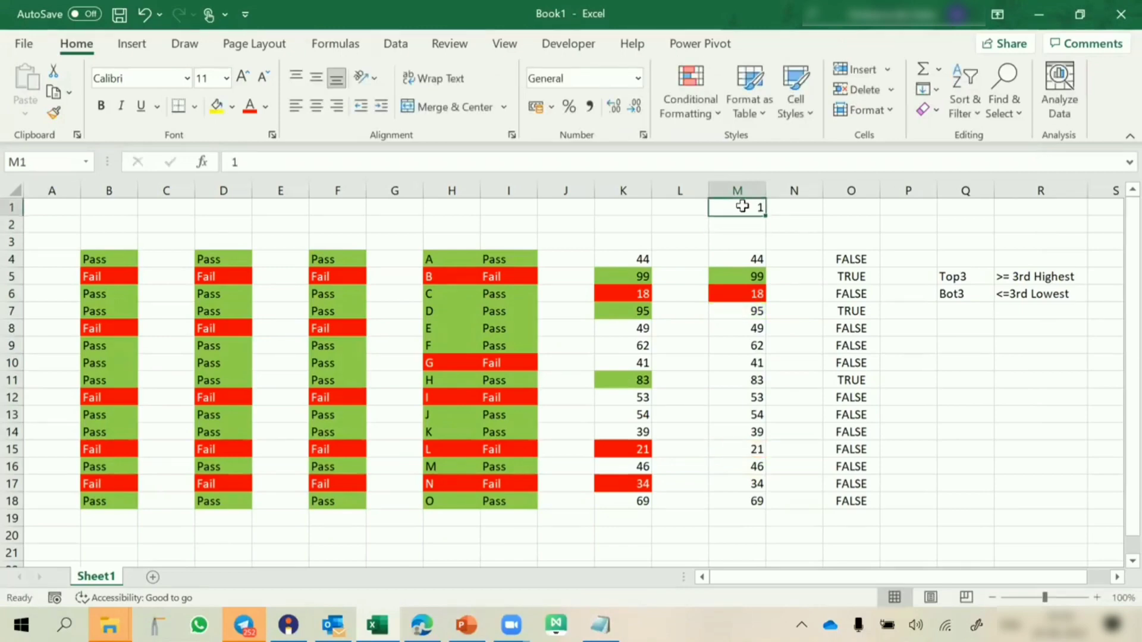
{"action": "type", "text": "5"}
{"action": "key", "text": "Return"}
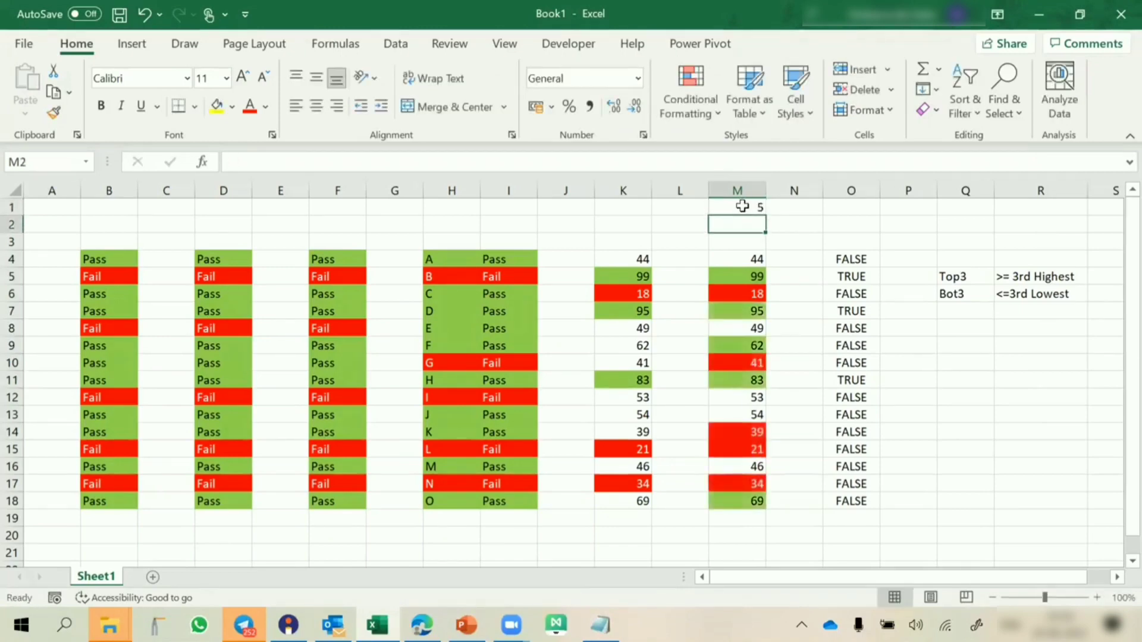
{"action": "left_click", "coordinate": [742, 205]}
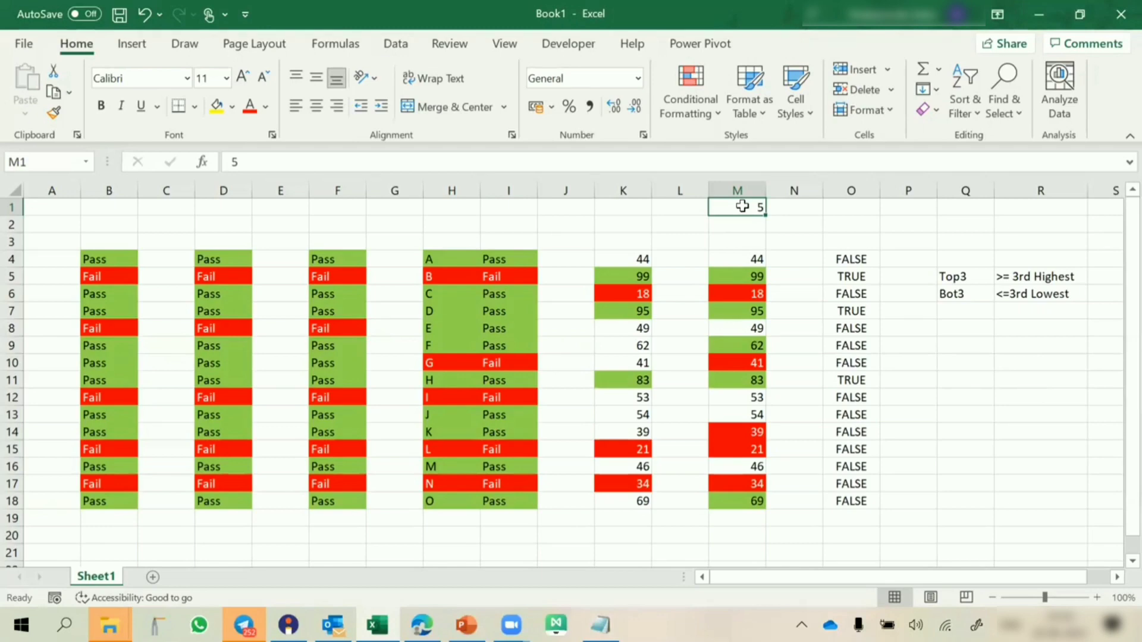
{"action": "type", "text": "2"}
{"action": "key", "text": "Return"}
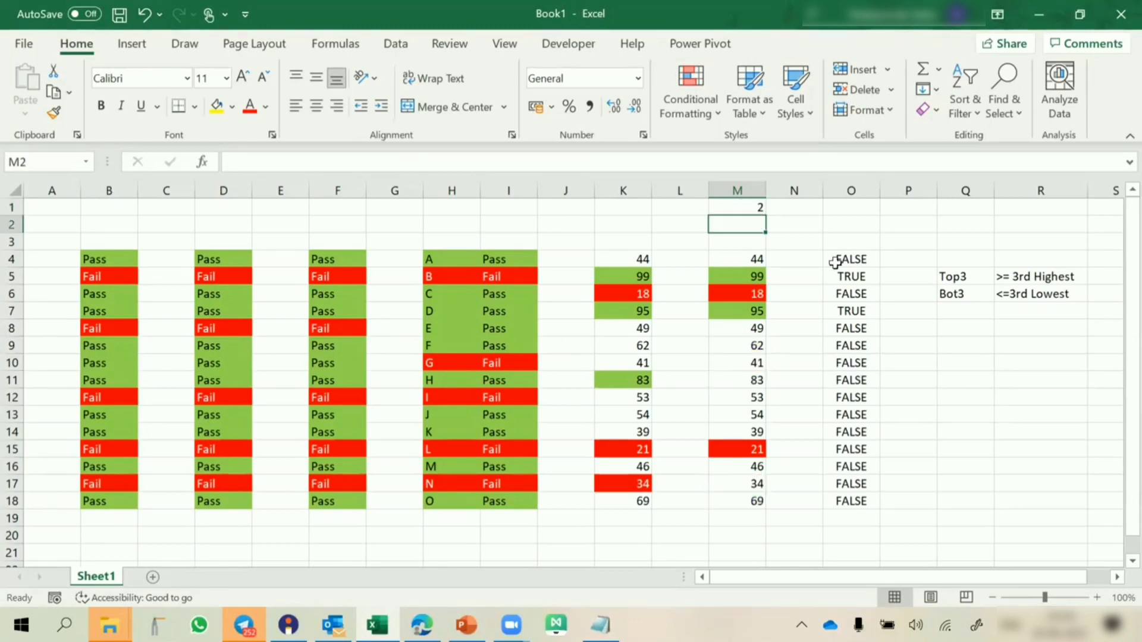
{"action": "left_click", "coordinate": [742, 255]}
Add list data validation to M1 with the source values 1,2,3,4,5.
{"action": "left_click", "coordinate": [738, 211]}
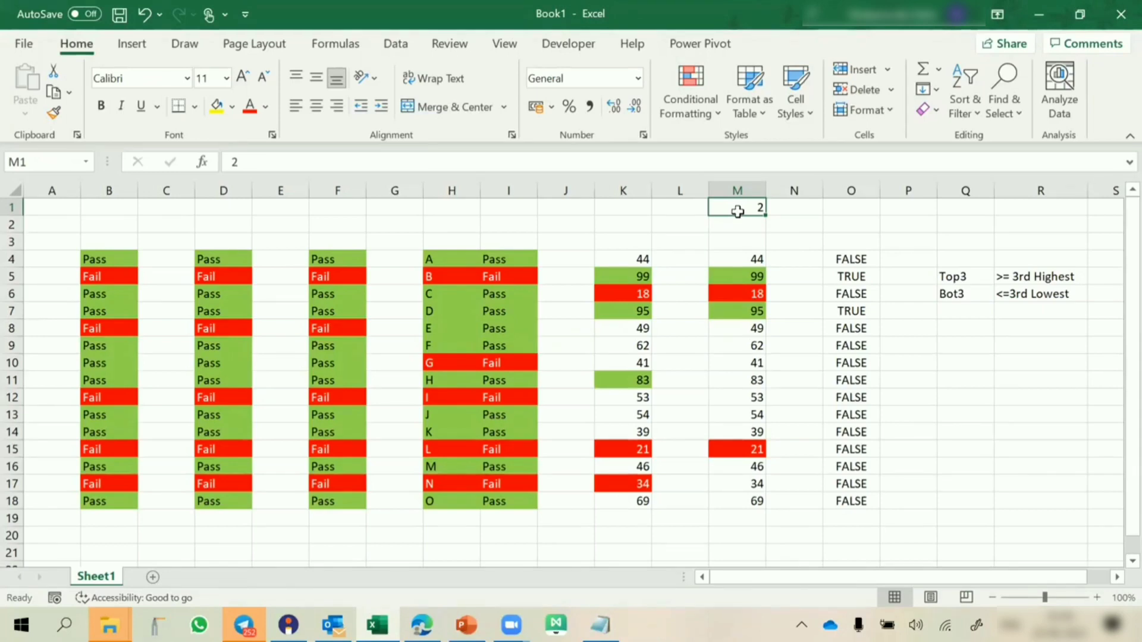
{"action": "key", "text": "alt+a"}
{"action": "key", "text": "v"}
{"action": "key", "text": "v"}
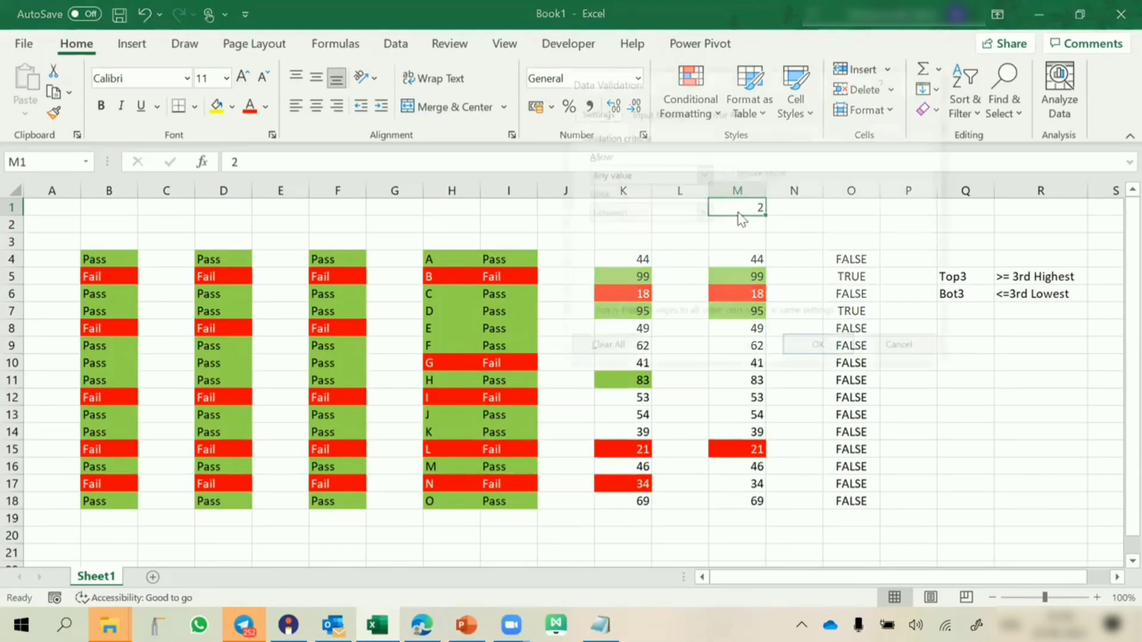
{"action": "left_click", "coordinate": [652, 175]}
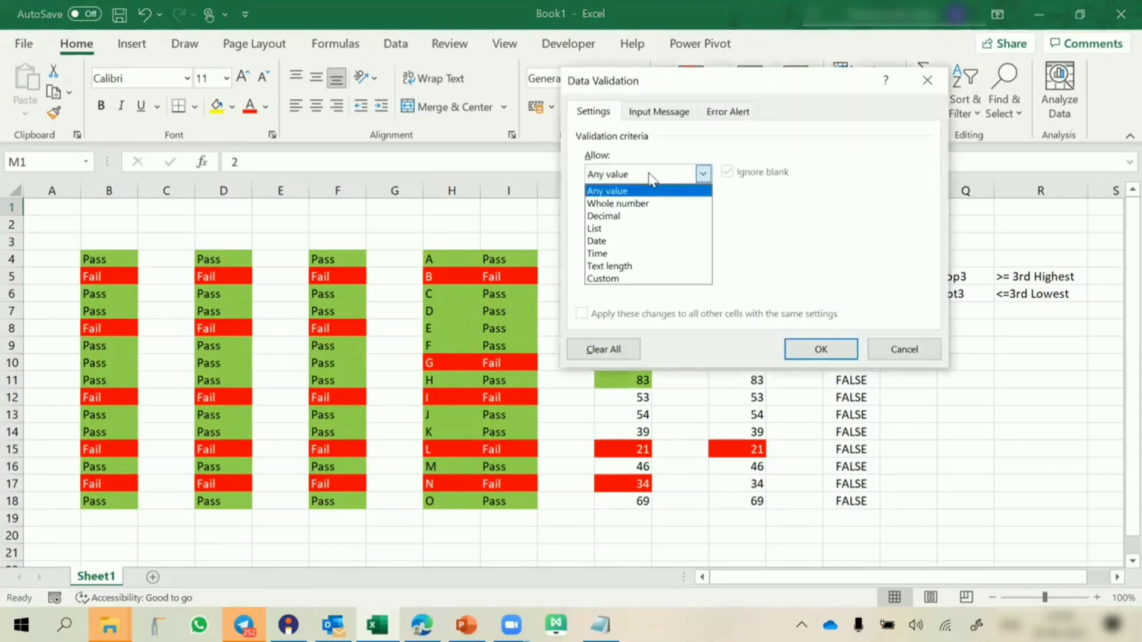
{"action": "left_click", "coordinate": [607, 228]}
{"action": "left_click", "coordinate": [600, 250]}
{"action": "type", "text": "1,2,3,4,5"}
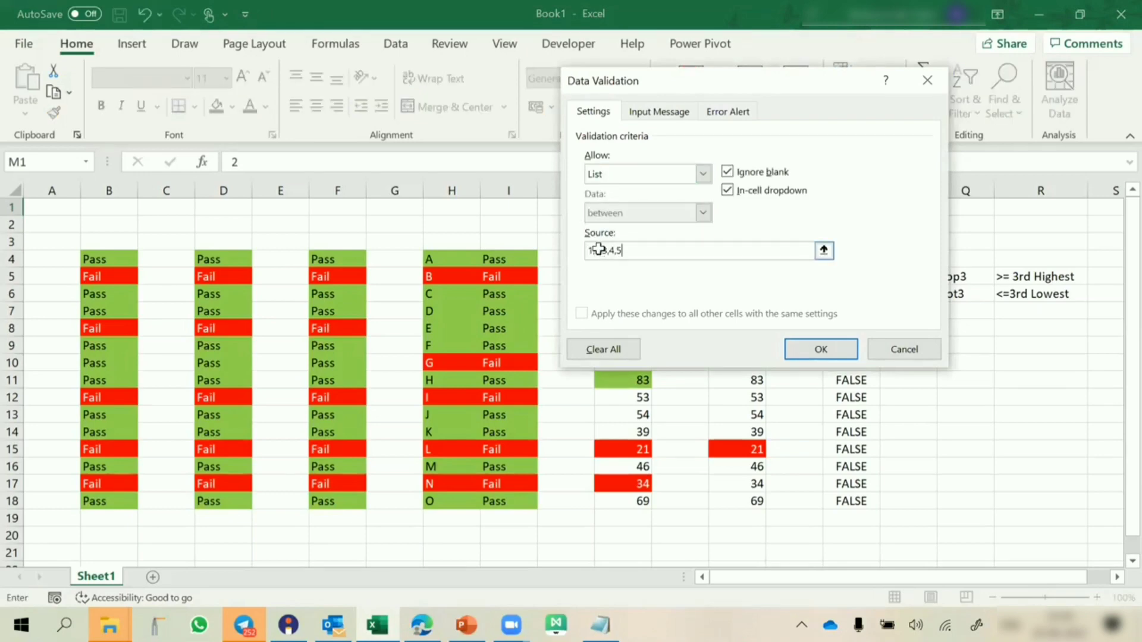
{"action": "key", "text": "Return"}
Choose 1, 2, 3 and finally 4 from M1's dropdown list to try the highlighting.
{"action": "left_click", "coordinate": [772, 209]}
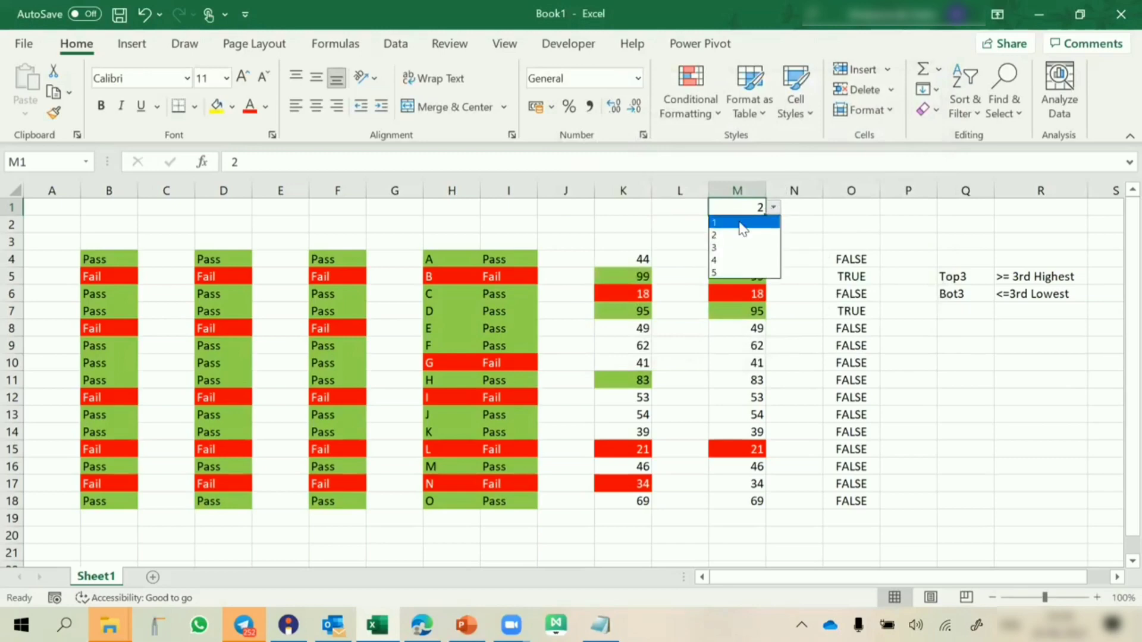
{"action": "left_click", "coordinate": [740, 223]}
{"action": "left_click", "coordinate": [774, 207]}
{"action": "left_click", "coordinate": [748, 236]}
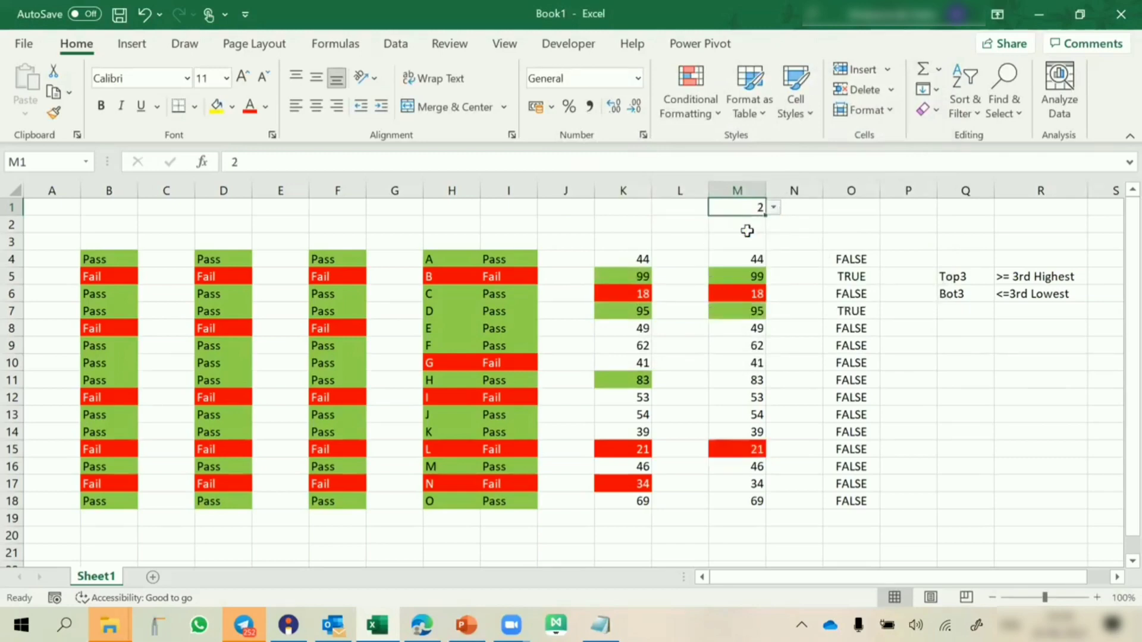
{"action": "left_click", "coordinate": [773, 207]}
{"action": "left_click", "coordinate": [748, 248]}
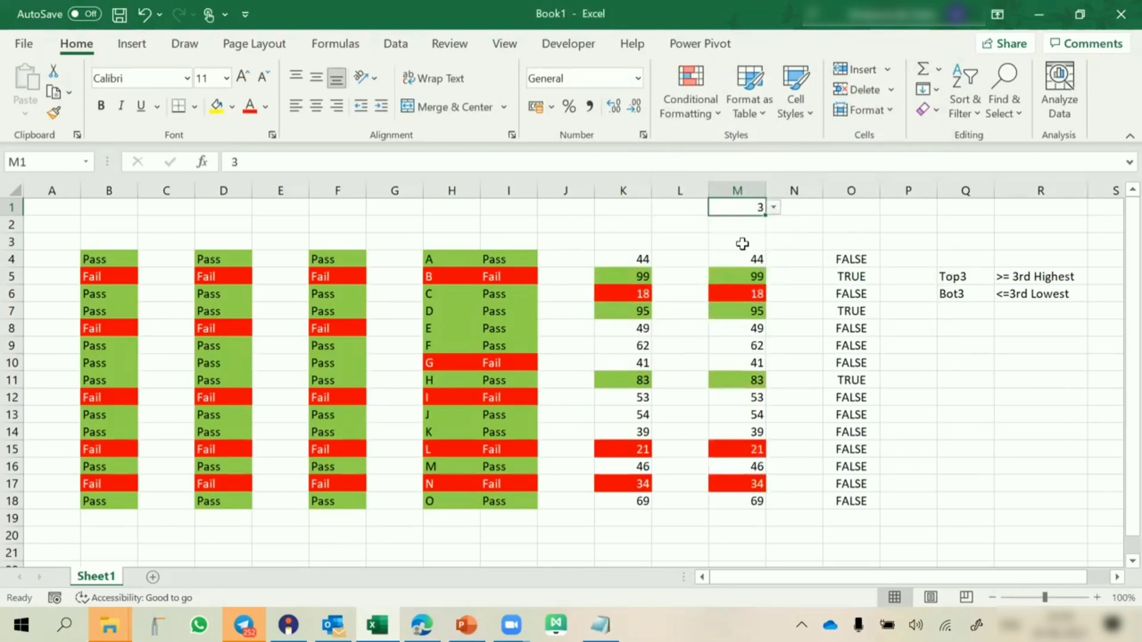
{"action": "left_click", "coordinate": [774, 208]}
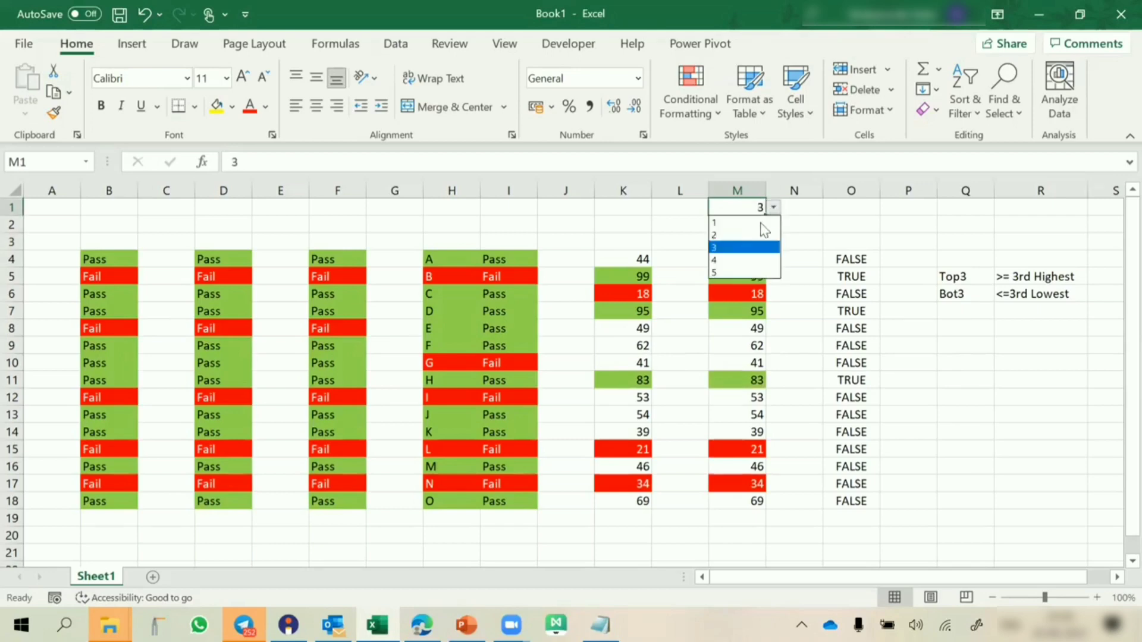
{"action": "left_click", "coordinate": [732, 260]}
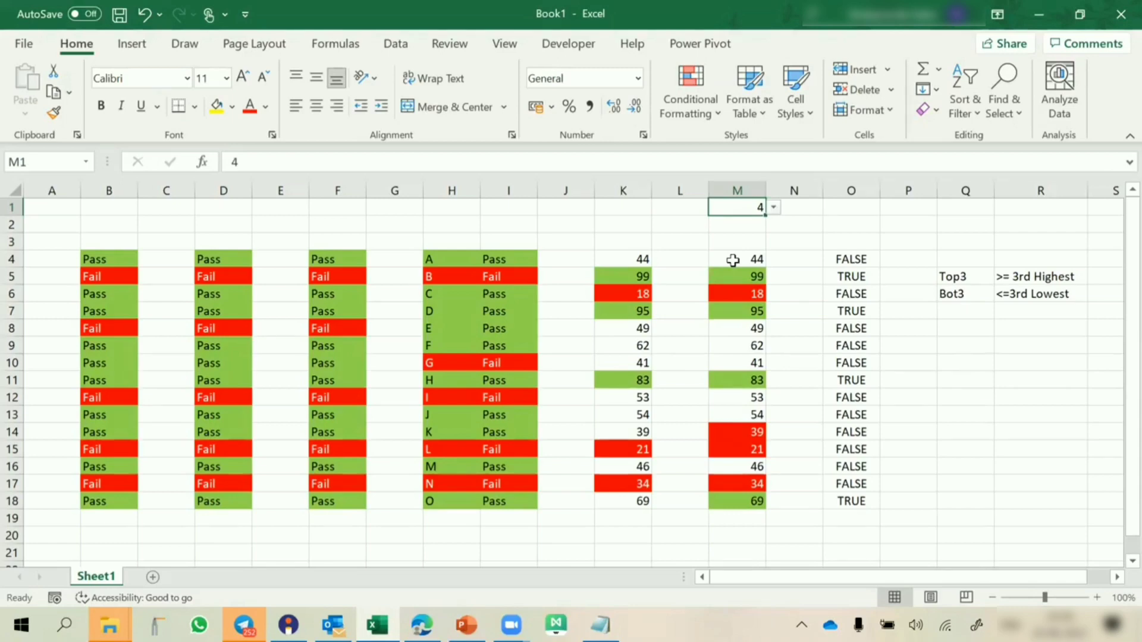
Delete columns O through S with the helper results and the Top3/Bot3 notes.
{"action": "left_click_drag", "start_coordinate": [851, 190], "coordinate": [1097, 198]}
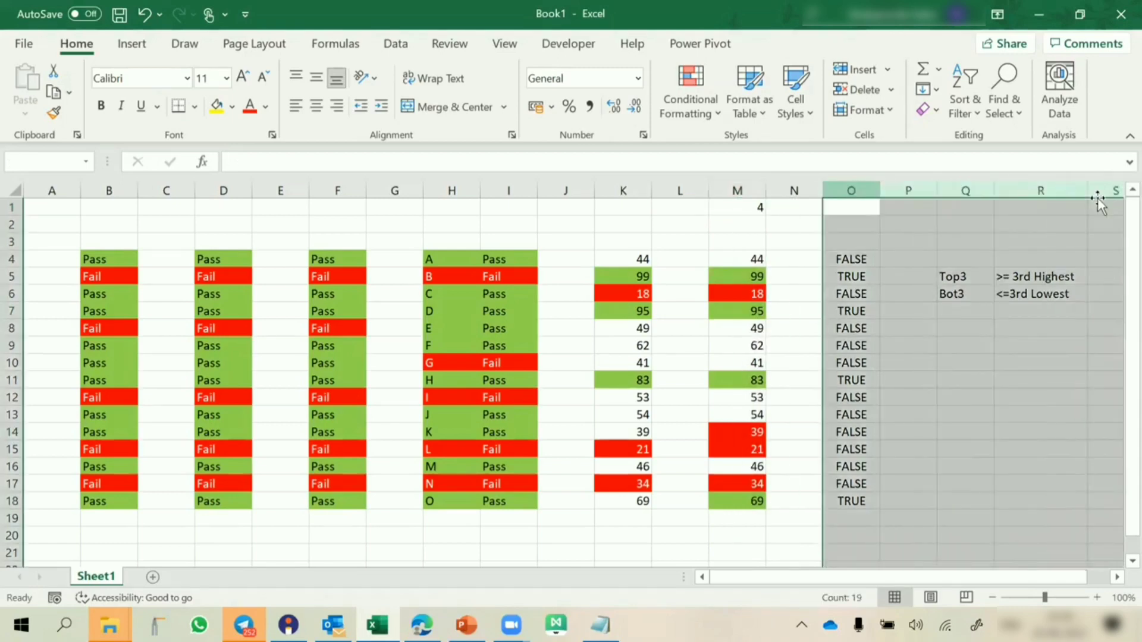
{"action": "key", "text": "ctrl+minus"}
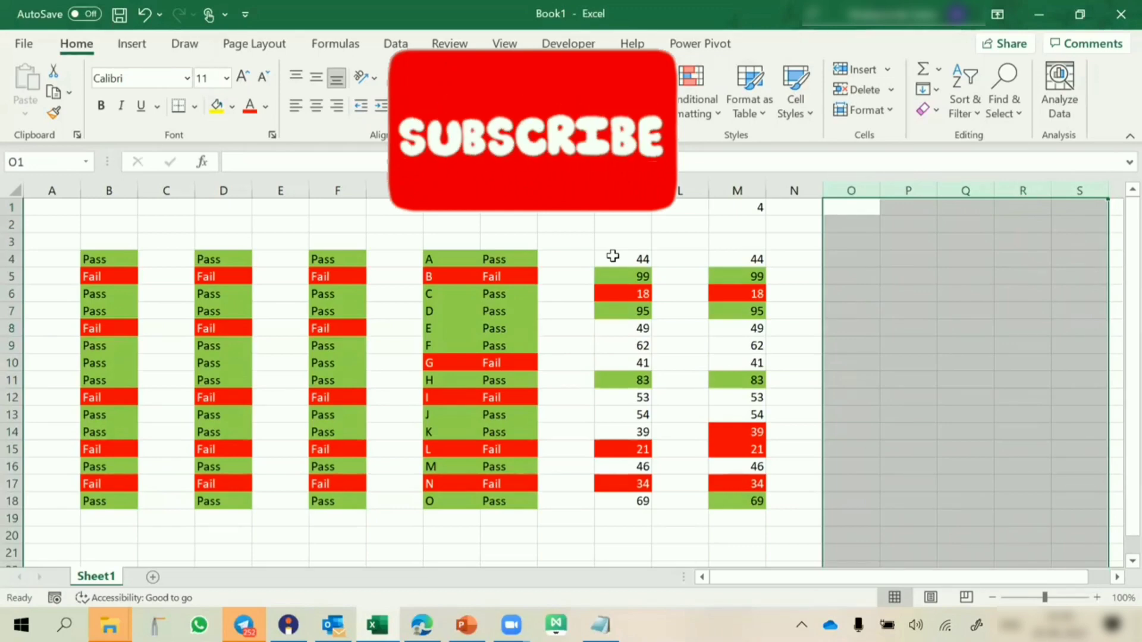
{"action": "left_click", "coordinate": [872, 348]}
Enter the letters A, B, C, D, E and C down cells O4 to O9.
{"action": "scroll", "coordinate": [767, 356], "scroll_direction": "right", "scroll_amount": 3}
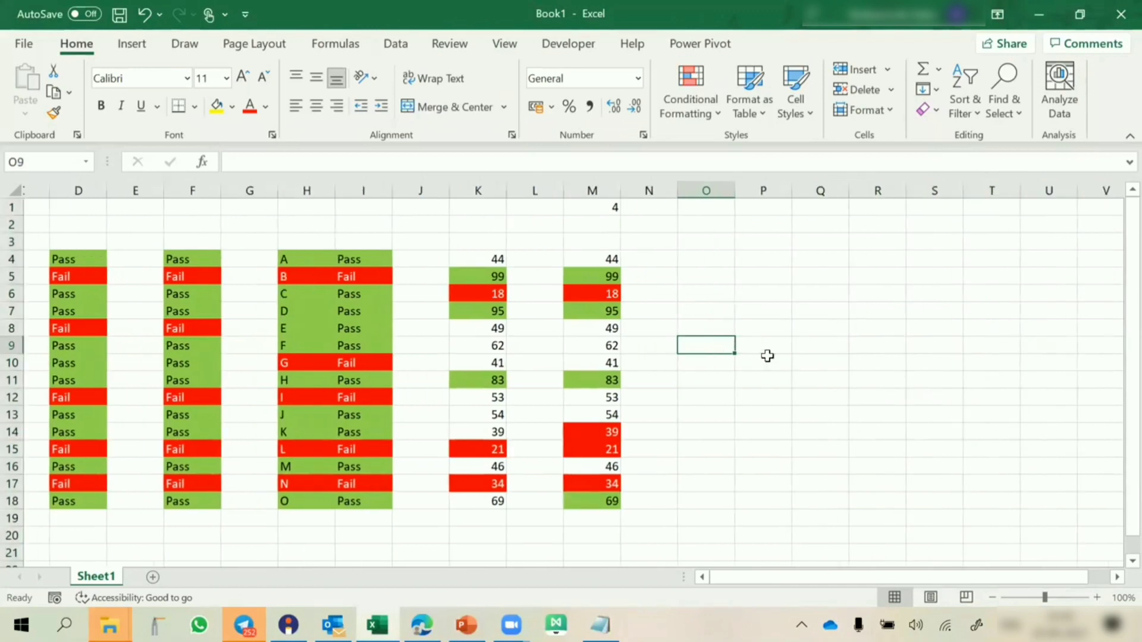
{"action": "scroll", "coordinate": [767, 356], "scroll_direction": "right", "scroll_amount": 3}
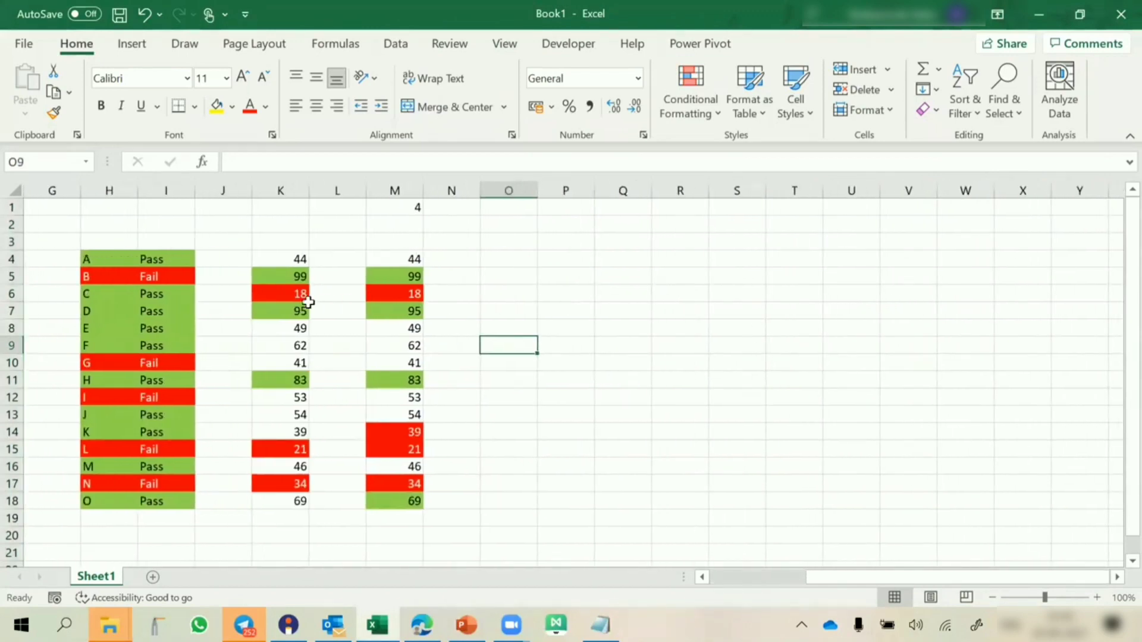
{"action": "left_click_drag", "start_coordinate": [299, 257], "coordinate": [297, 503]}
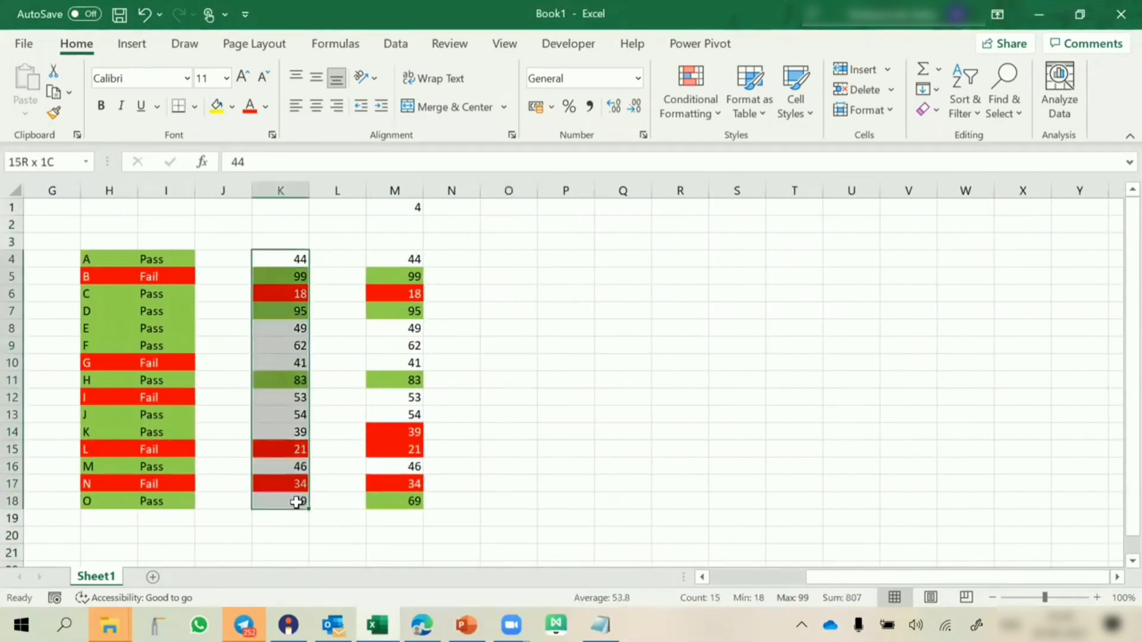
{"action": "left_click", "coordinate": [515, 259]}
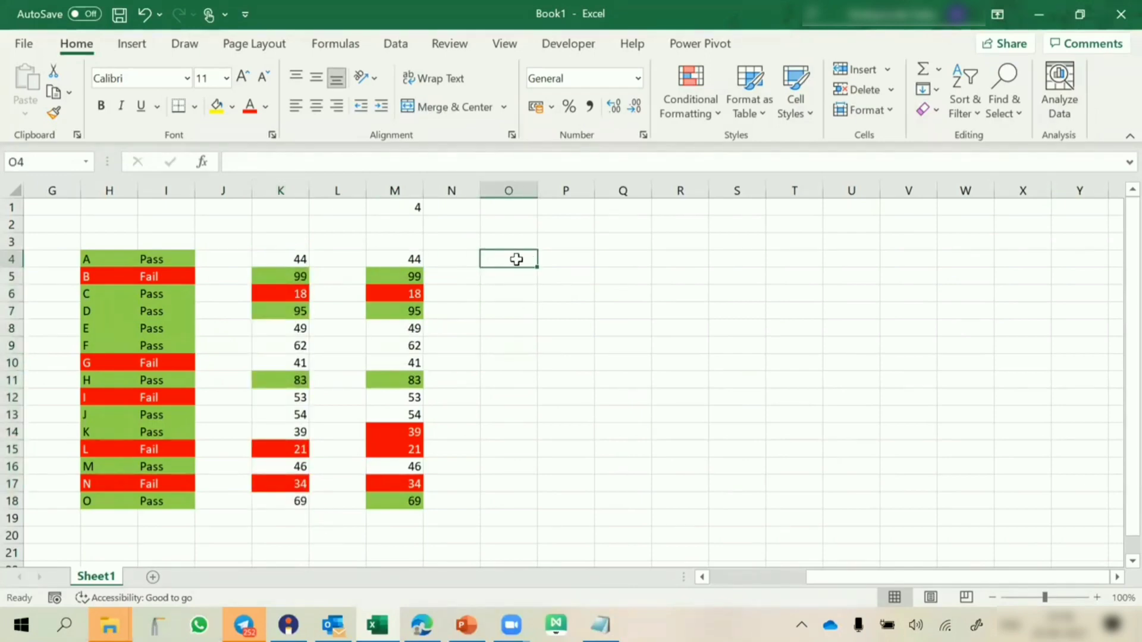
{"action": "type", "text": "A"}
{"action": "key", "text": "Return"}
{"action": "type", "text": "B"}
{"action": "key", "text": "Return"}
{"action": "type", "text": "C"}
{"action": "key", "text": "Return"}
{"action": "type", "text": "D E "}
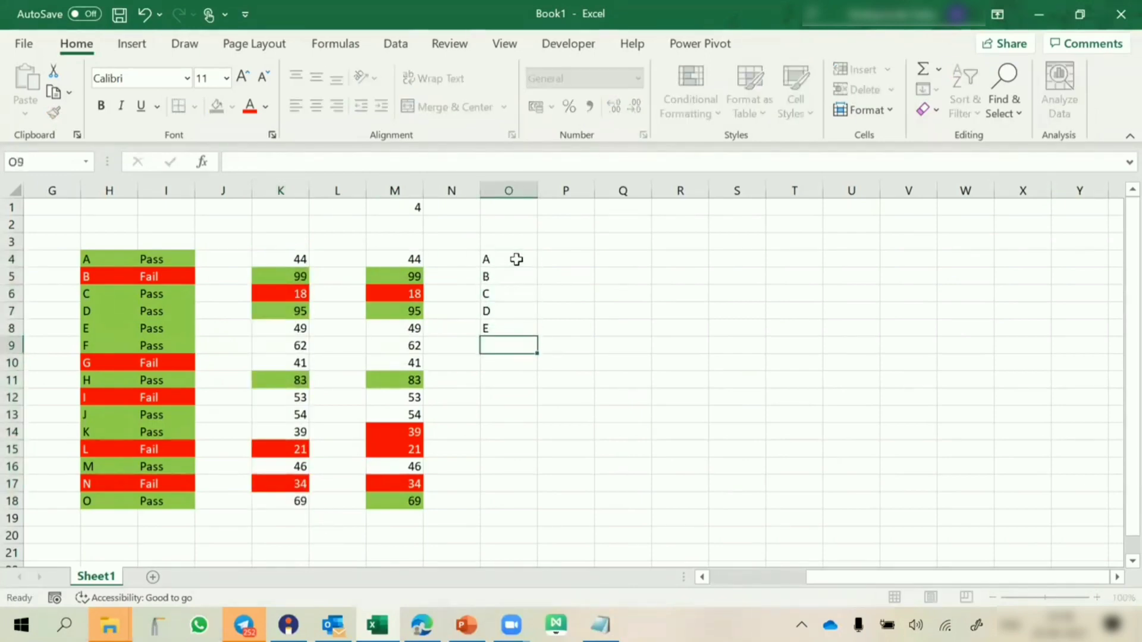
{"action": "type", "text": "C"}
{"action": "key", "text": "Return"}
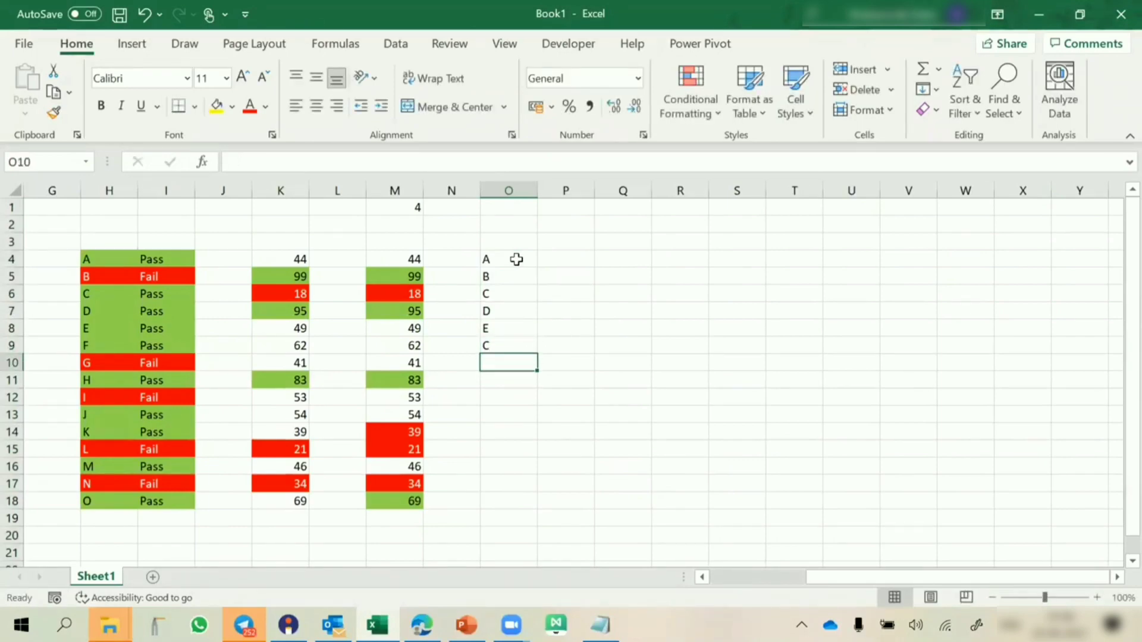
Continue the letter list with F, G, H, I, J, H, K, L and M down cells O10 to O18.
{"action": "type", "text": "F"}
{"action": "key", "text": "Return"}
{"action": "type", "text": "G"}
{"action": "key", "text": "Return"}
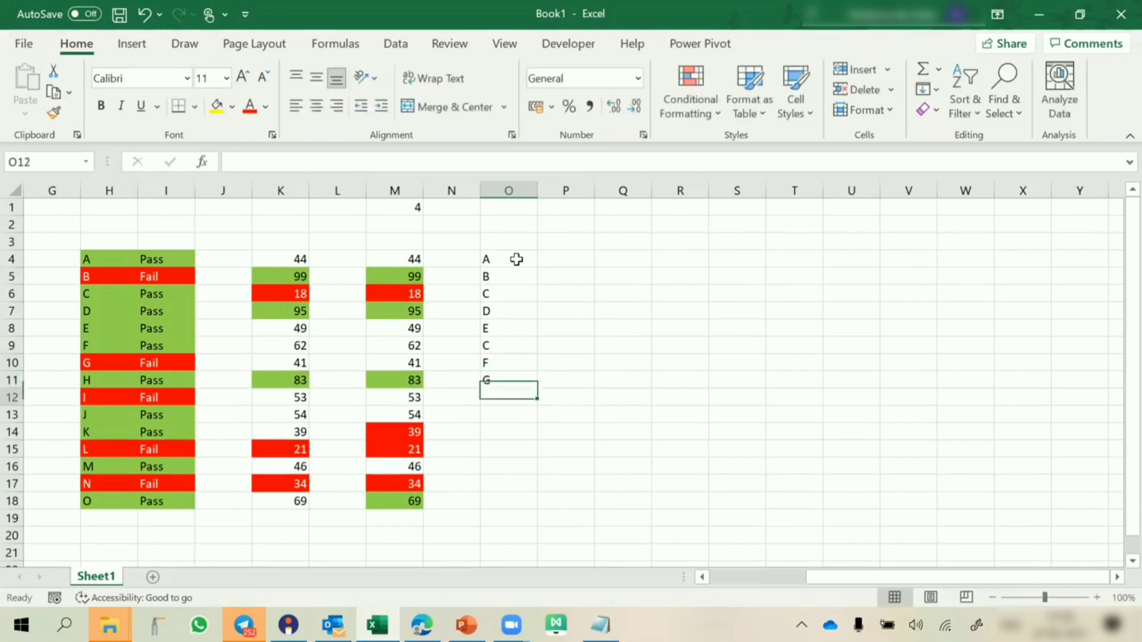
{"action": "type", "text": "H"}
{"action": "key", "text": "Return"}
{"action": "type", "text": "I"}
{"action": "key", "text": "Return"}
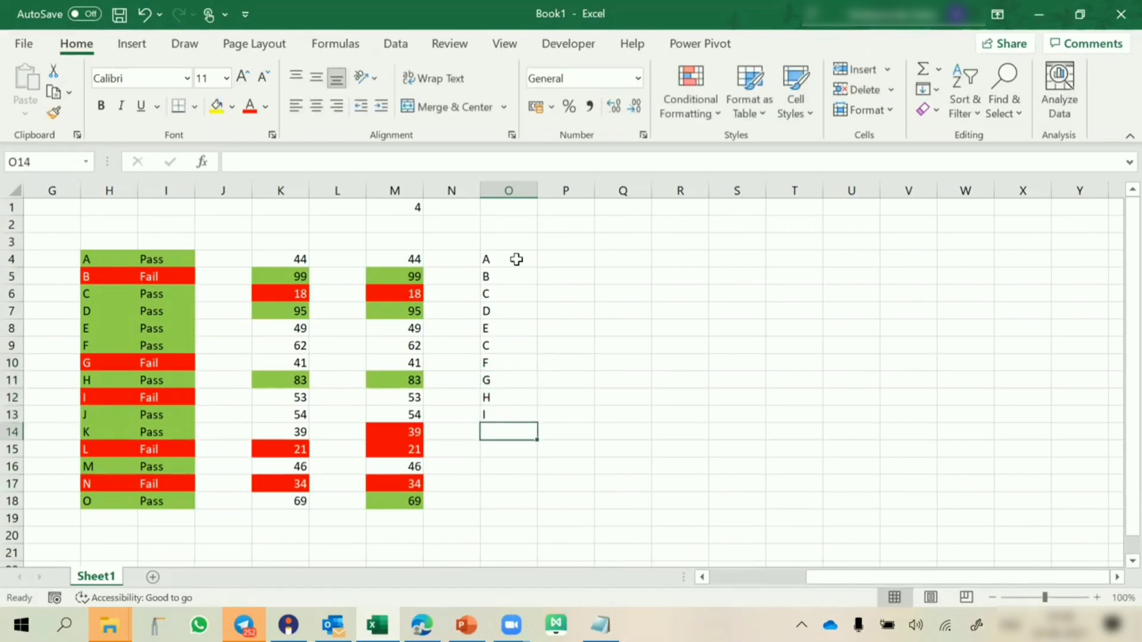
{"action": "type", "text": "J"}
{"action": "key", "text": "Return"}
{"action": "type", "text": "H"}
{"action": "key", "text": "Return"}
{"action": "type", "text": "K"}
{"action": "key", "text": "Return"}
{"action": "type", "text": "L"}
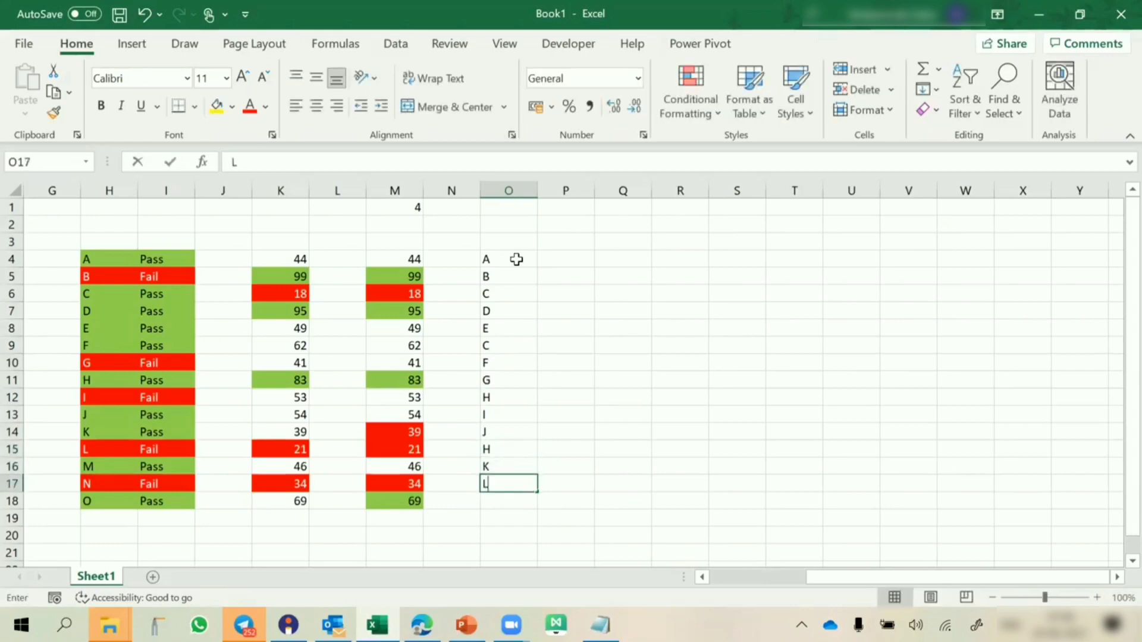
{"action": "key", "text": "Return"}
{"action": "type", "text": "M"}
{"action": "key", "text": "Return"}
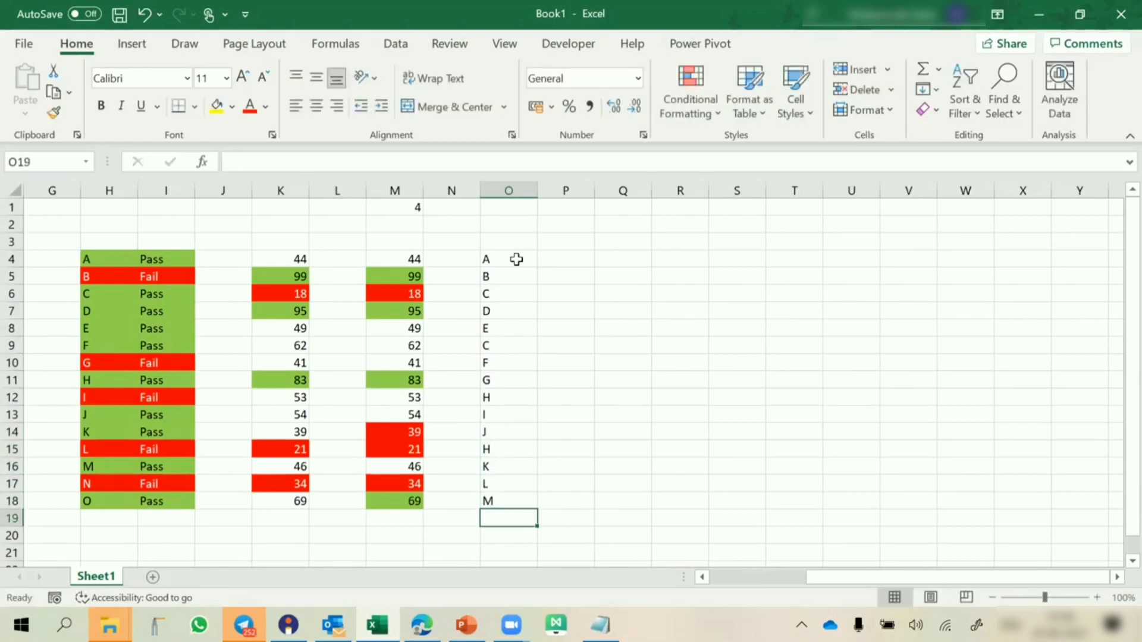
Add a Duplicate Values conditional formatting rule to O4:O18 with a custom yellow fill.
{"action": "left_click_drag", "start_coordinate": [516, 259], "coordinate": [527, 502]}
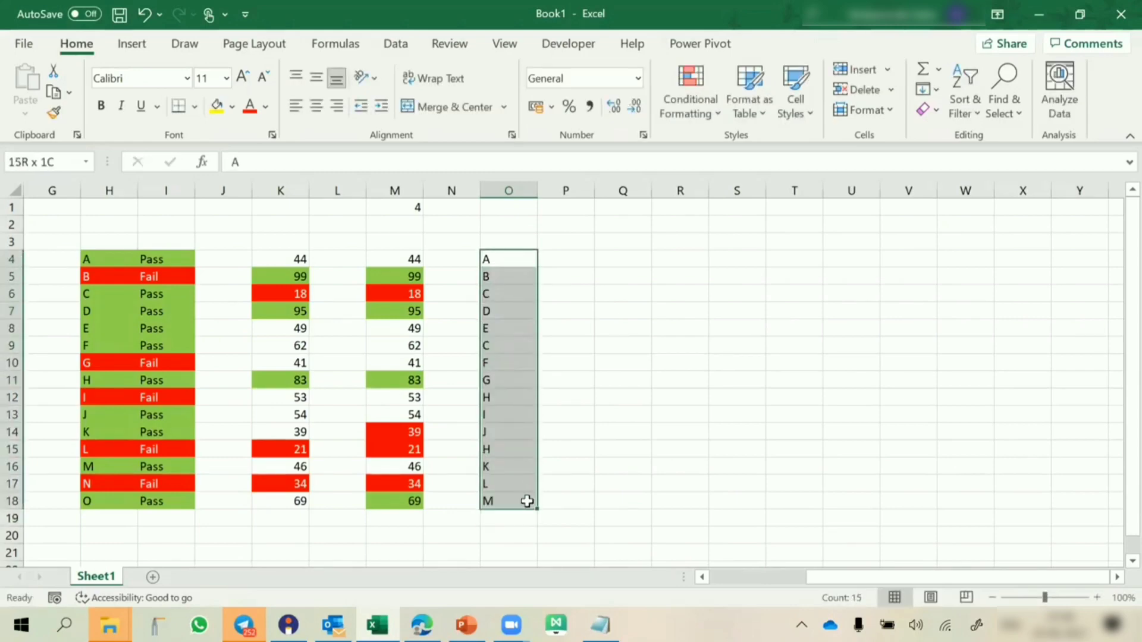
{"action": "left_click", "coordinate": [700, 114]}
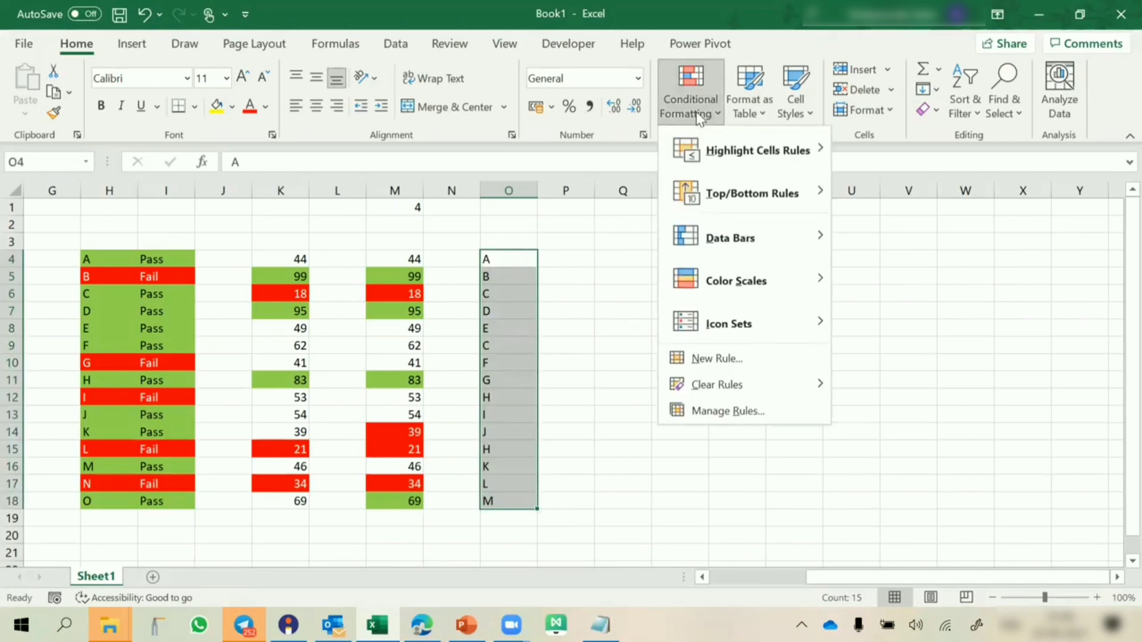
{"action": "mouse_move", "coordinate": [706, 142]}
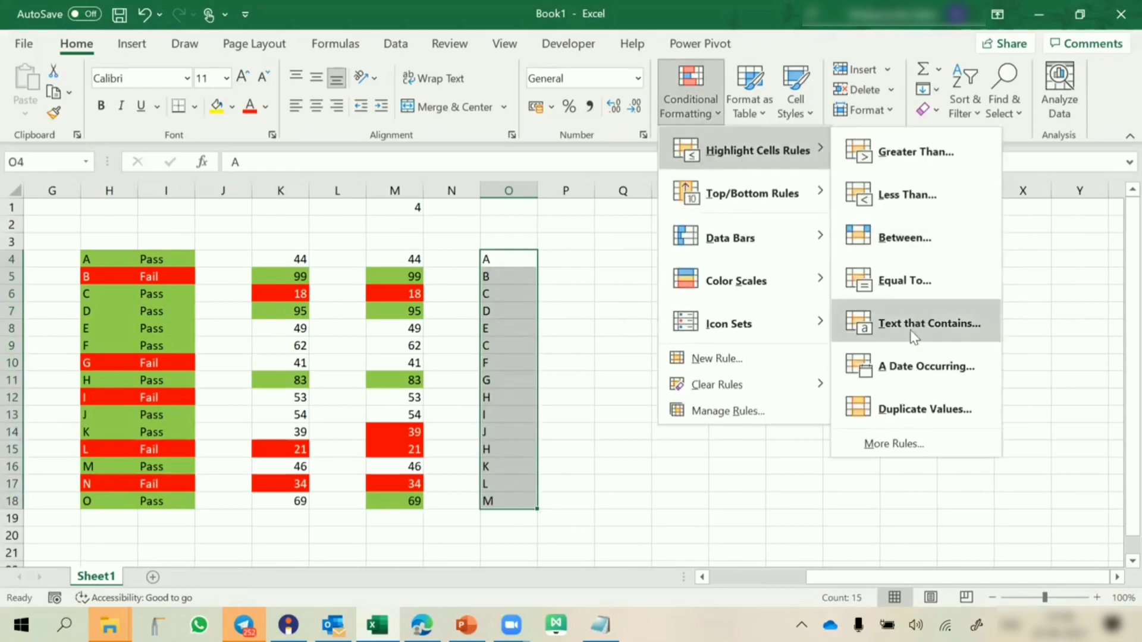
{"action": "left_click", "coordinate": [886, 404]}
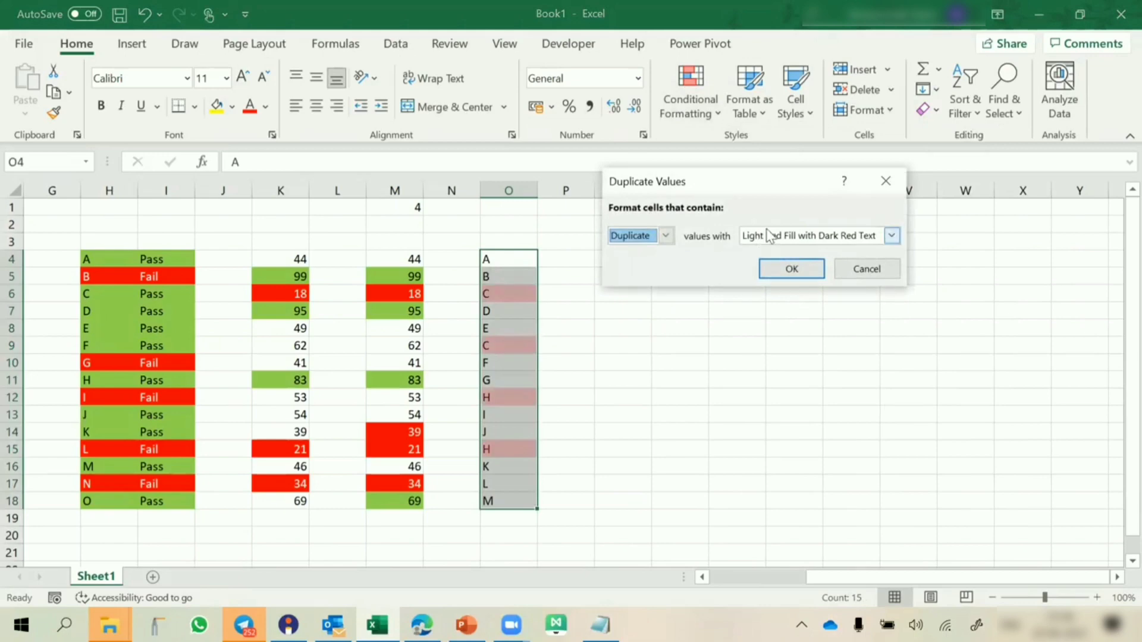
{"action": "left_click", "coordinate": [769, 237]}
{"action": "left_click", "coordinate": [767, 328]}
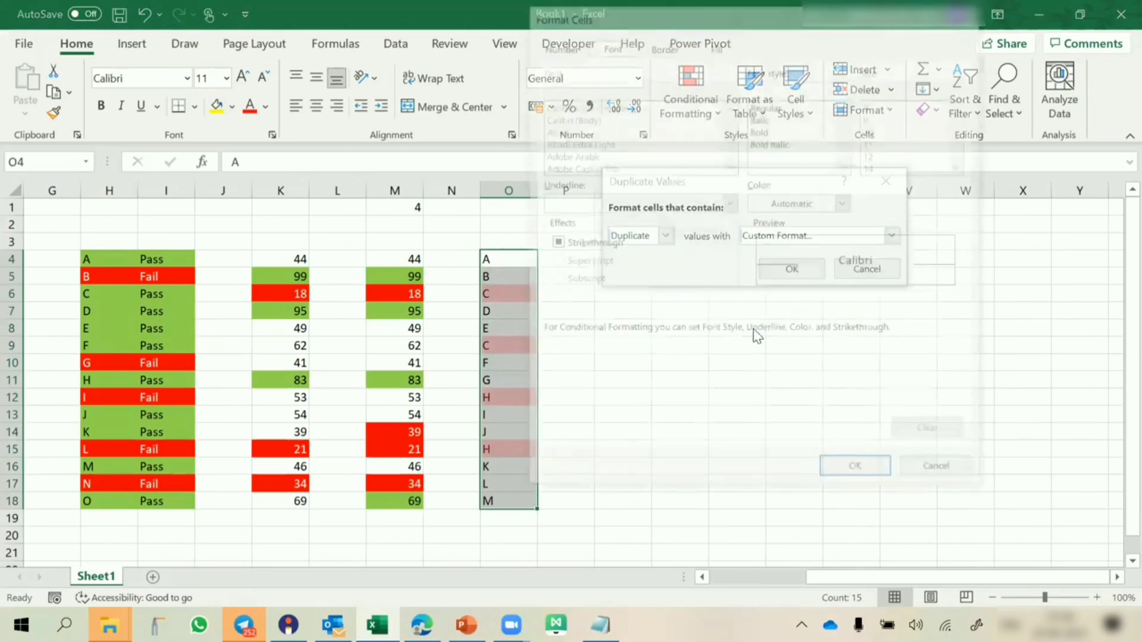
{"action": "left_click", "coordinate": [718, 44]}
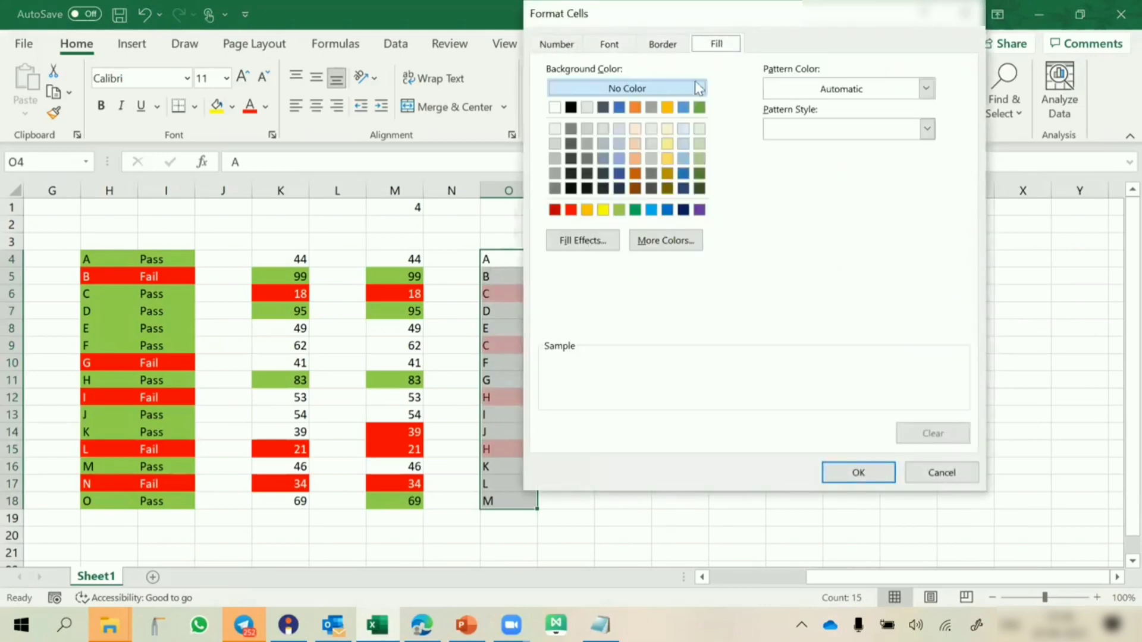
{"action": "left_click", "coordinate": [603, 209]}
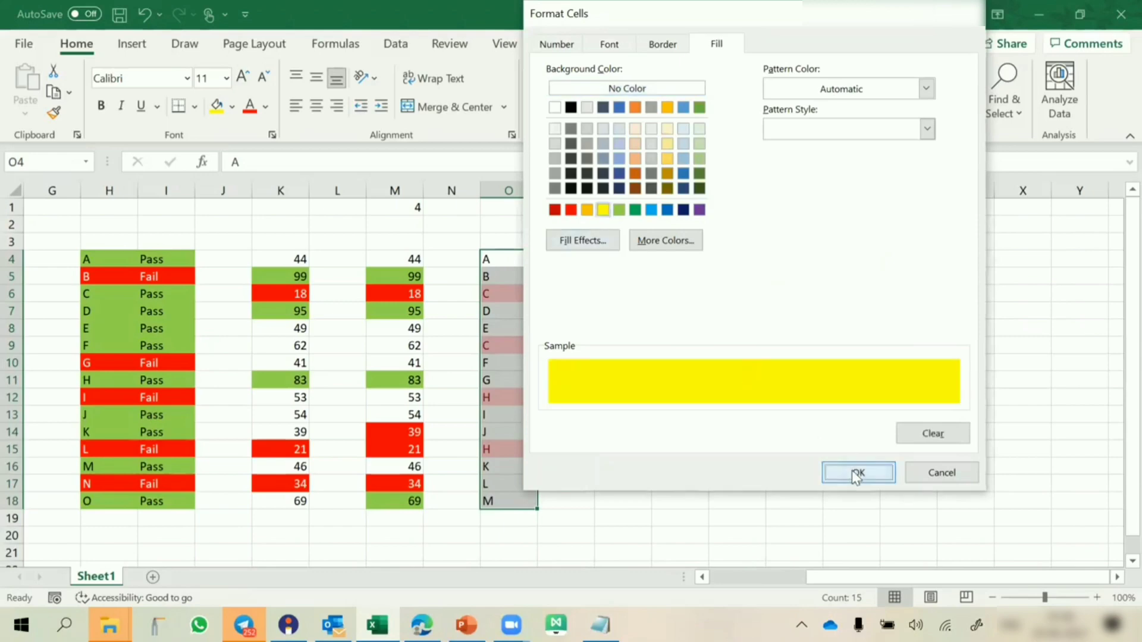
{"action": "left_click", "coordinate": [859, 472]}
{"action": "left_click", "coordinate": [794, 269]}
{"action": "left_click", "coordinate": [720, 344]}
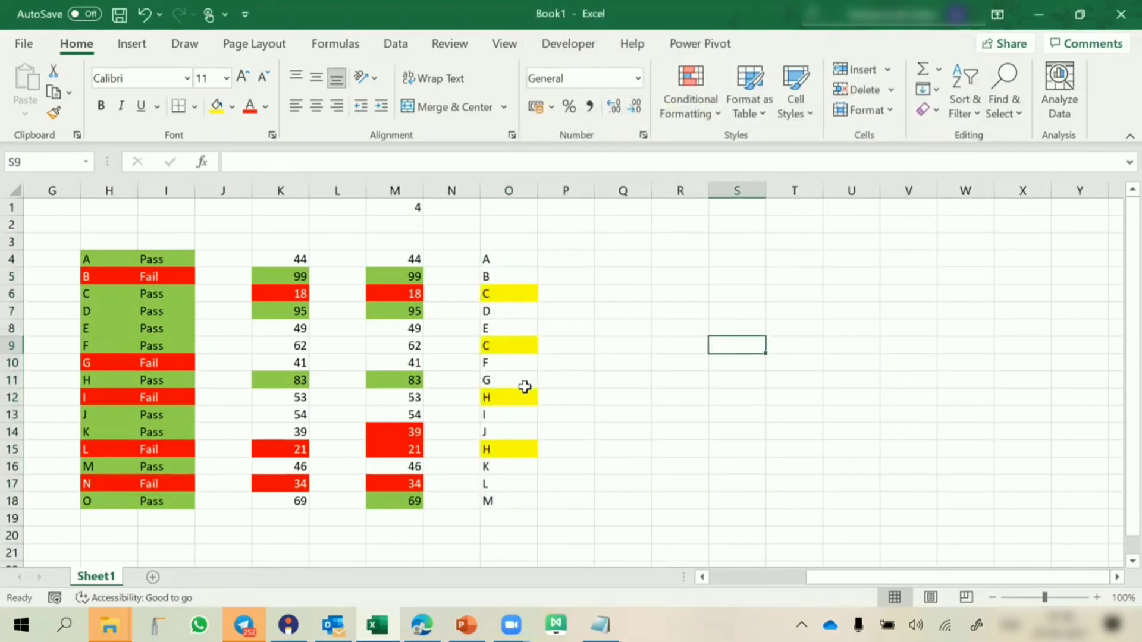
Replace the second H in cell O15 with the letter O to test the duplicate highlighting.
{"action": "left_click", "coordinate": [503, 452]}
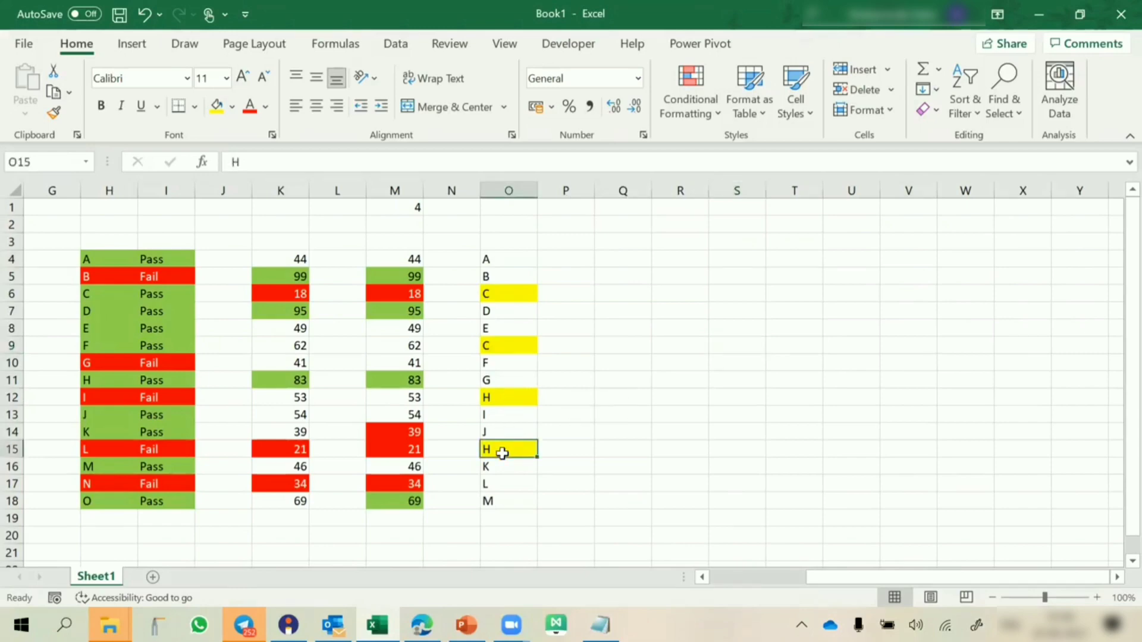
{"action": "type", "text": "O"}
{"action": "key", "text": "Return"}
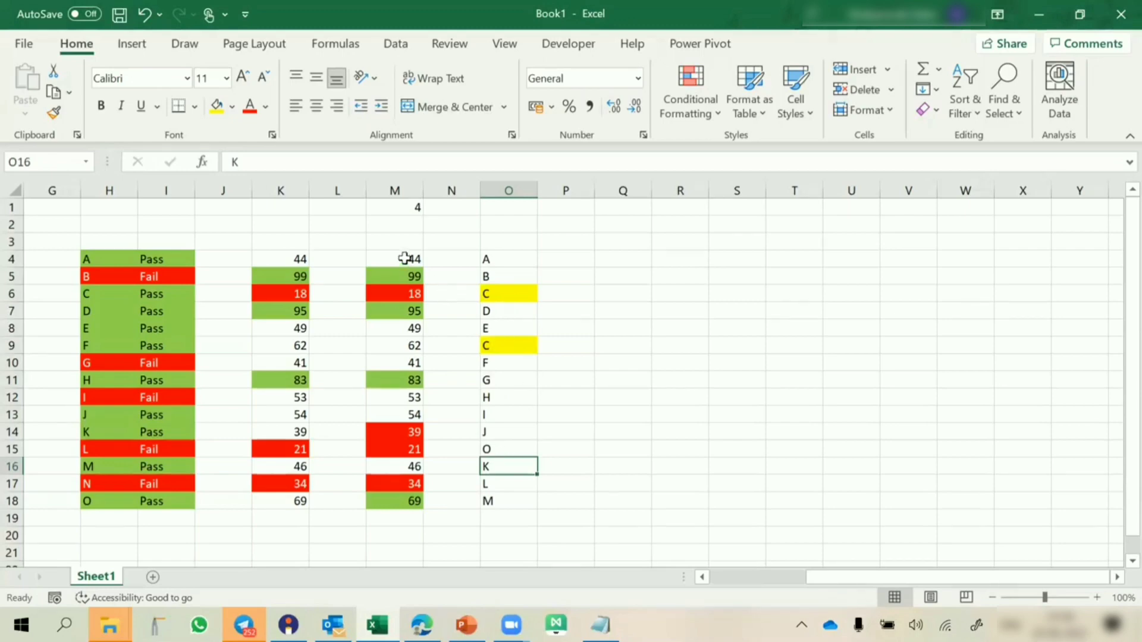
Copy the numbers in M4:M18 and paste them as values only starting at cell Q4.
{"action": "left_click_drag", "start_coordinate": [410, 259], "coordinate": [401, 502]}
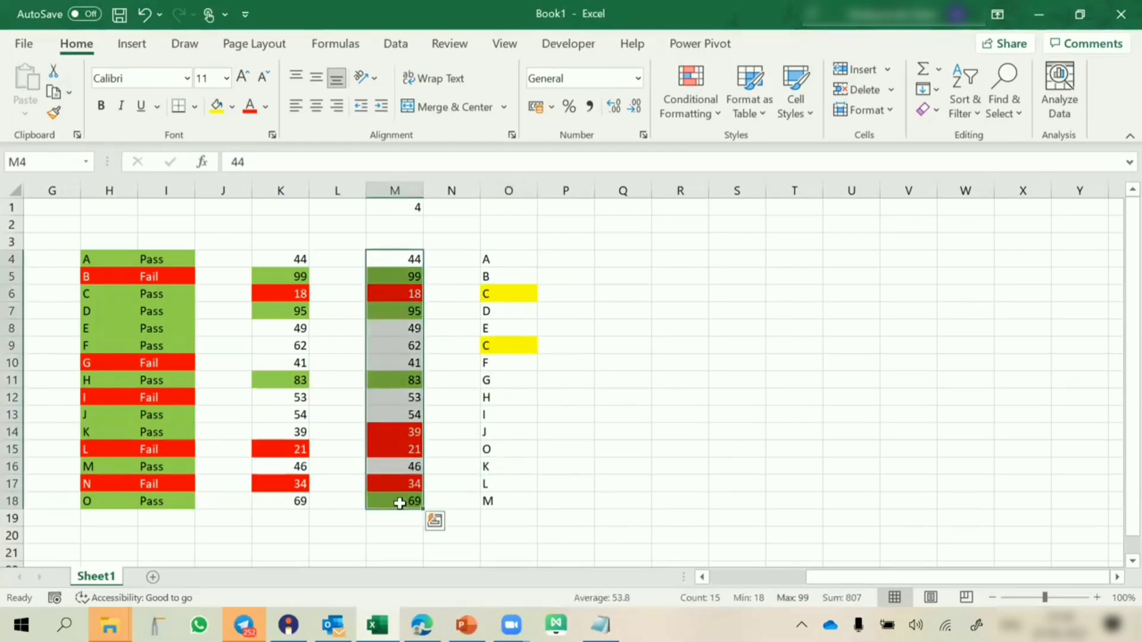
{"action": "key", "text": "ctrl+c"}
{"action": "right_click", "coordinate": [627, 262]}
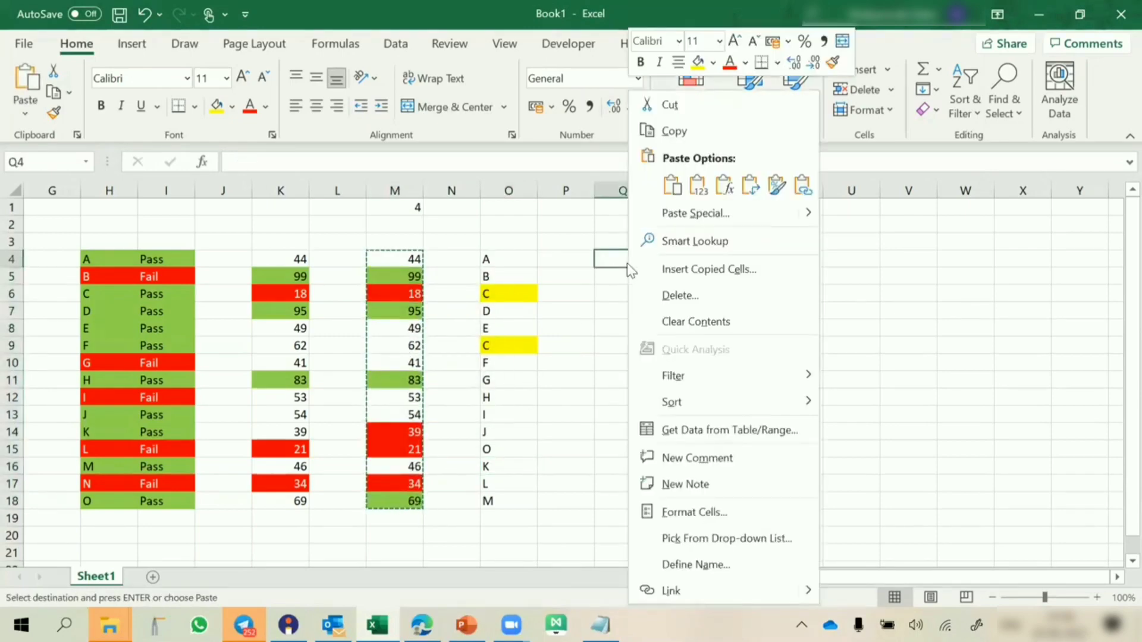
{"action": "left_click", "coordinate": [696, 184]}
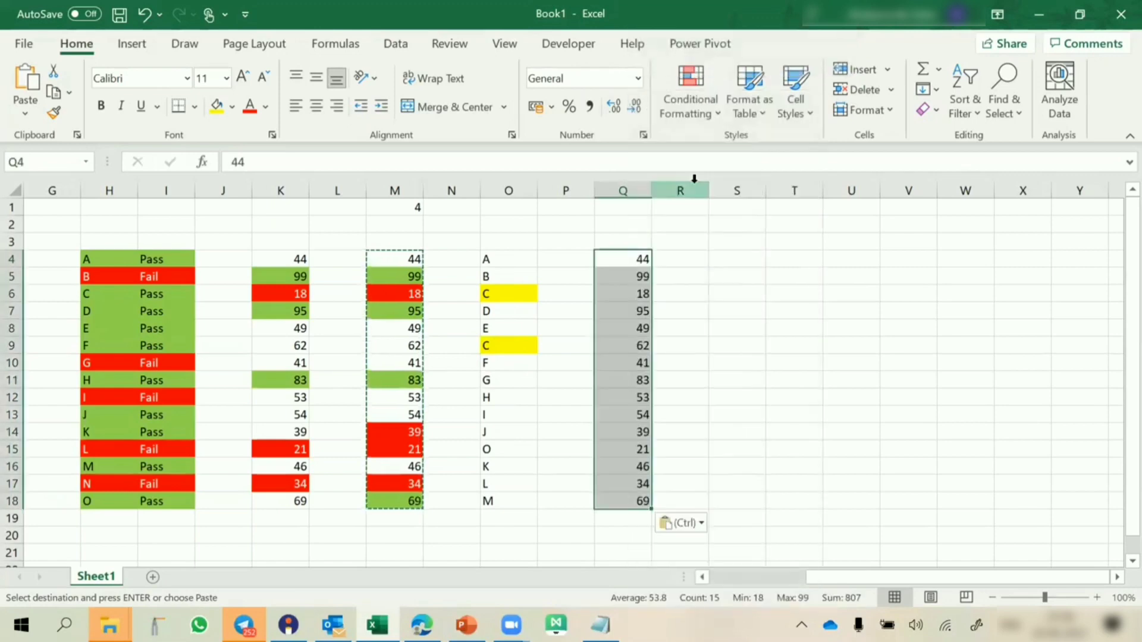
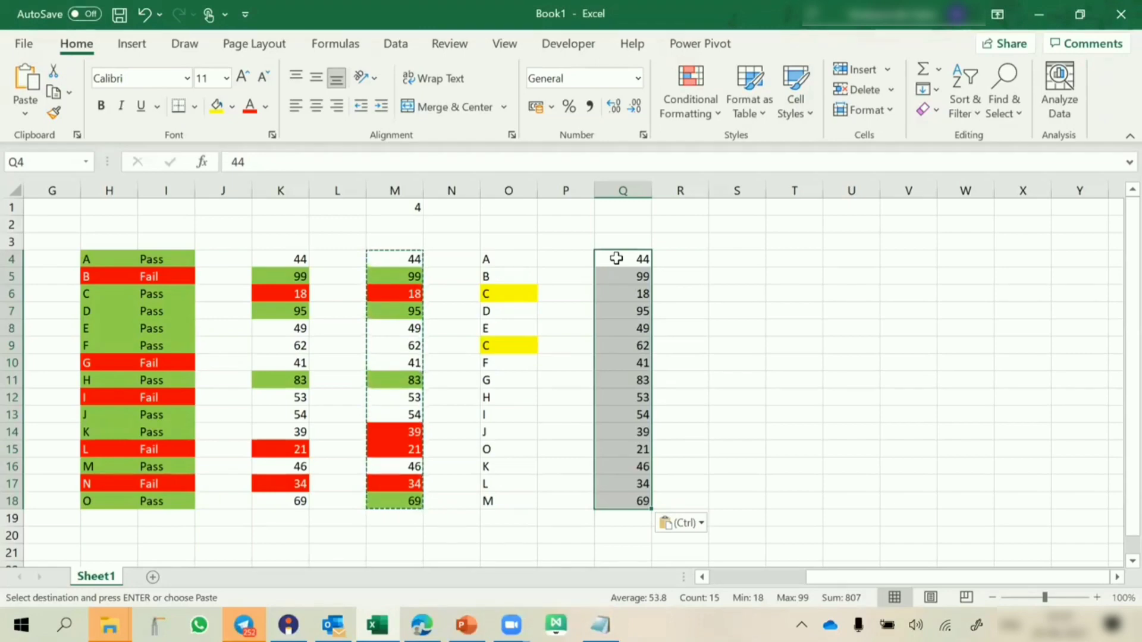
{"action": "left_click", "coordinate": [672, 111]}
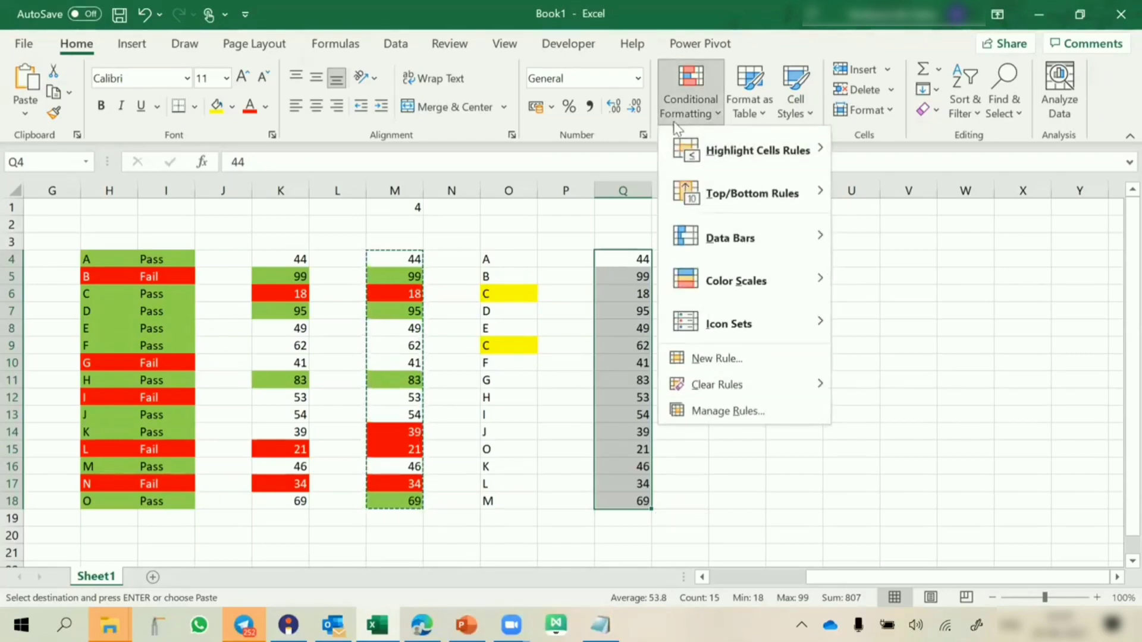
{"action": "mouse_move", "coordinate": [704, 238]}
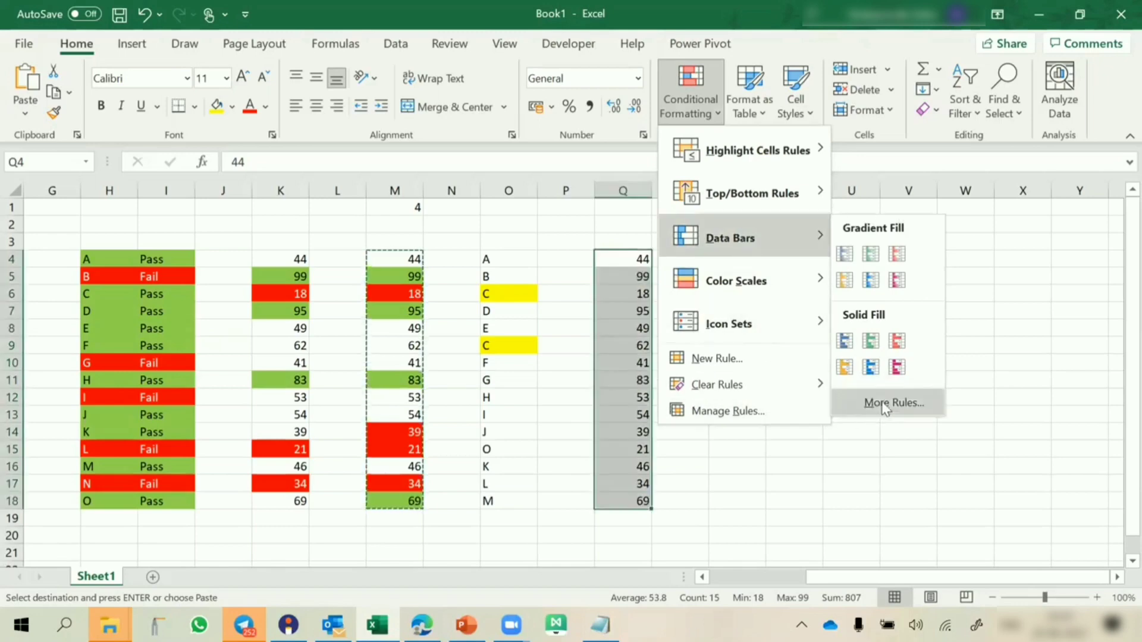
{"action": "left_click", "coordinate": [794, 459]}
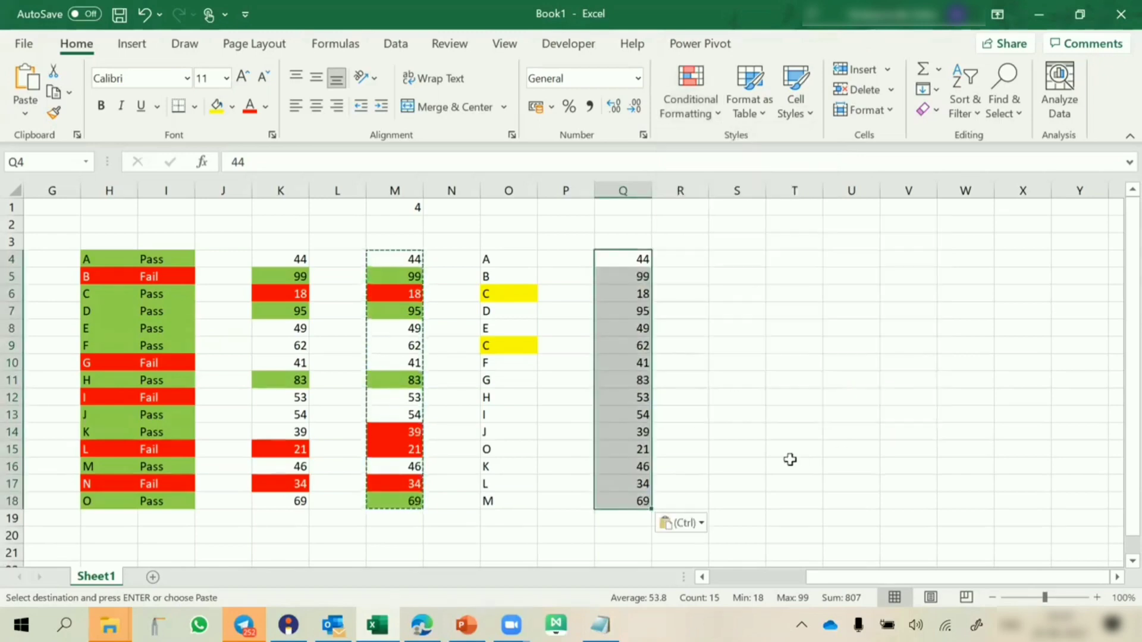
Widen column Q to about two and a half times the default column width.
{"action": "left_click_drag", "start_coordinate": [652, 190], "coordinate": [744, 207]}
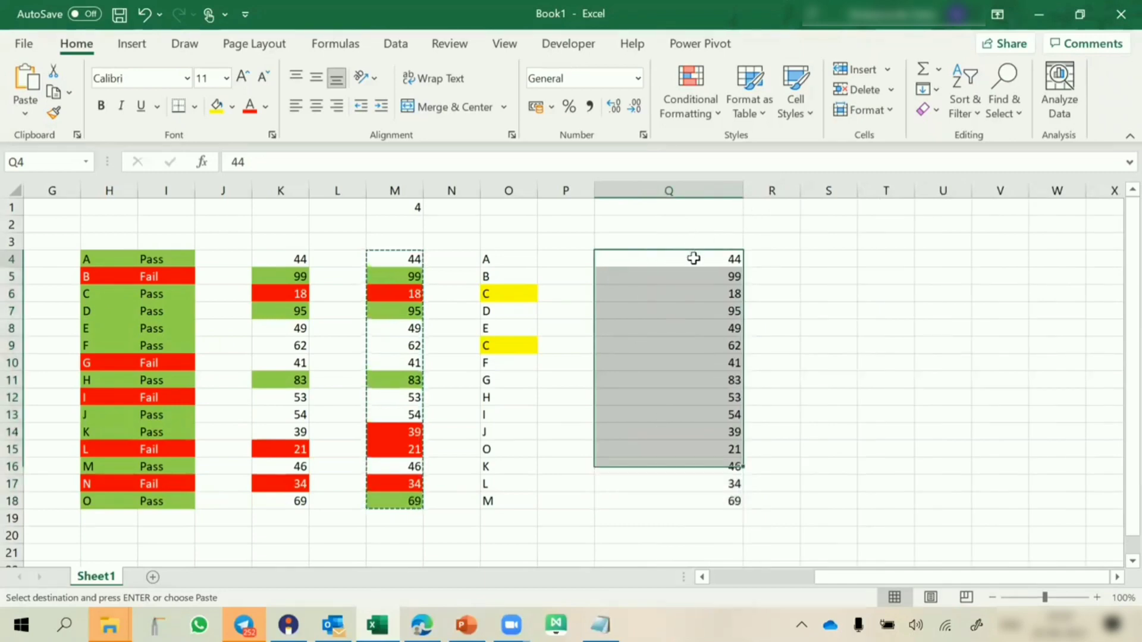
{"action": "left_click_drag", "start_coordinate": [694, 259], "coordinate": [708, 500]}
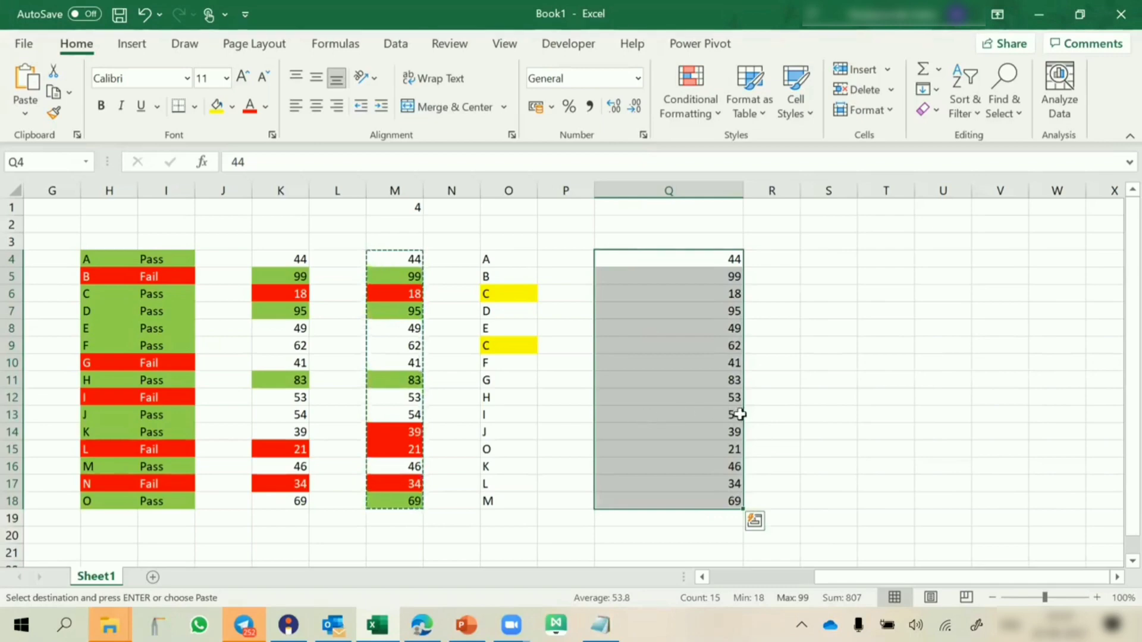
{"action": "left_click", "coordinate": [652, 433]}
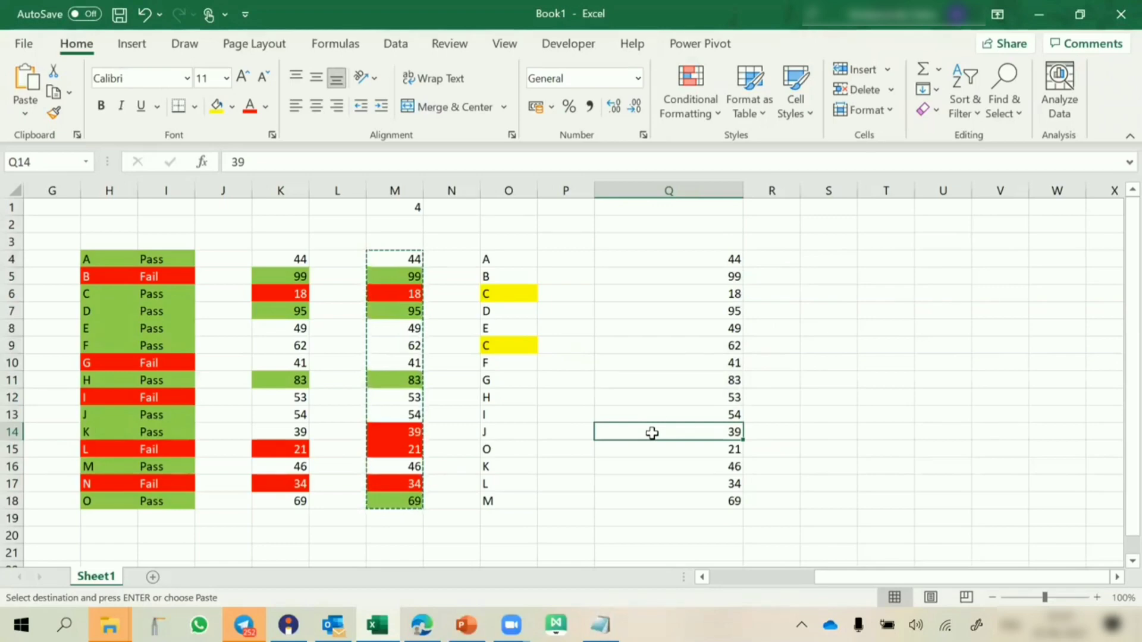
Select the numbers in Q4:Q18 and open the conditional formatting choices for data bars.
{"action": "left_click_drag", "start_coordinate": [713, 253], "coordinate": [679, 501]}
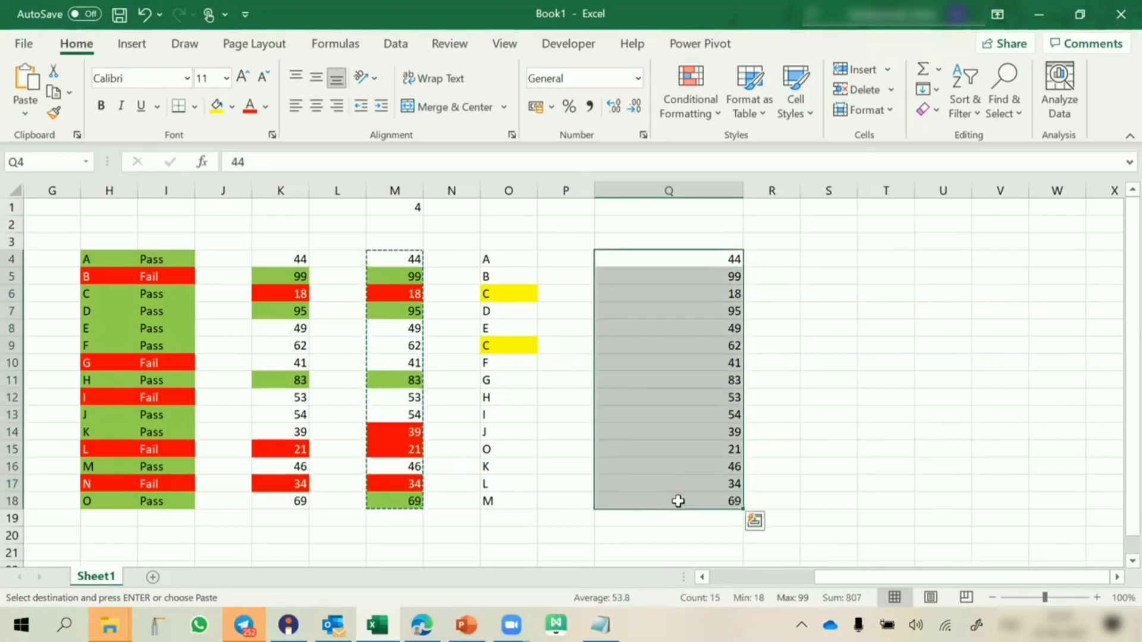
{"action": "left_click", "coordinate": [690, 98]}
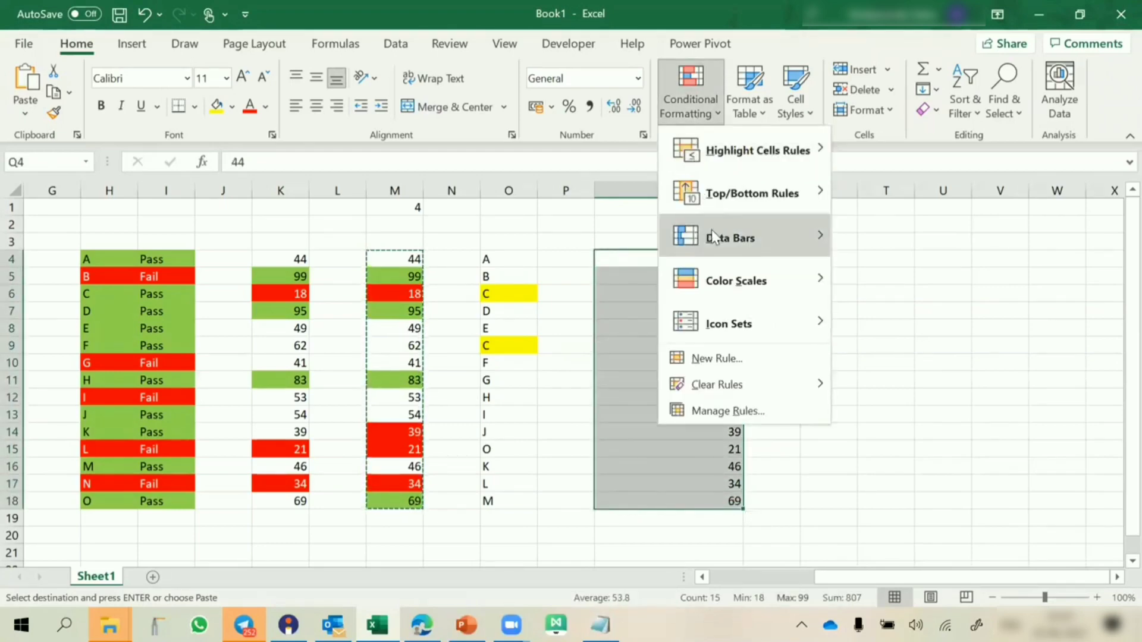
Start a custom data bar rule for Q4:Q18 with Number-type limits, minimum 1 and maximum 100.
{"action": "mouse_move", "coordinate": [712, 230]}
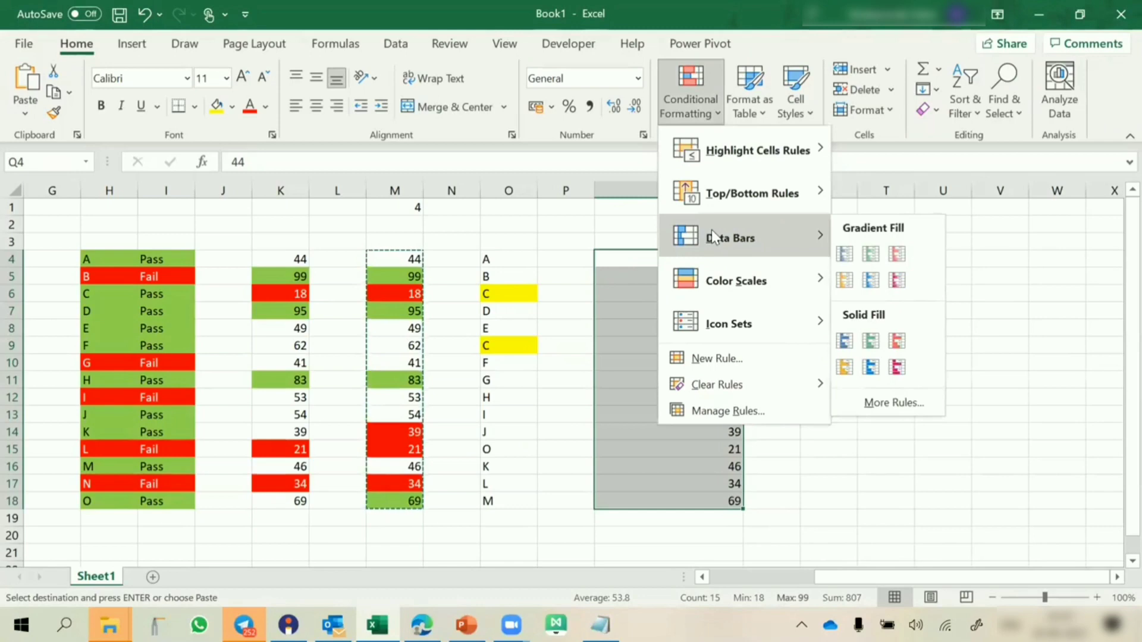
{"action": "left_click", "coordinate": [870, 406]}
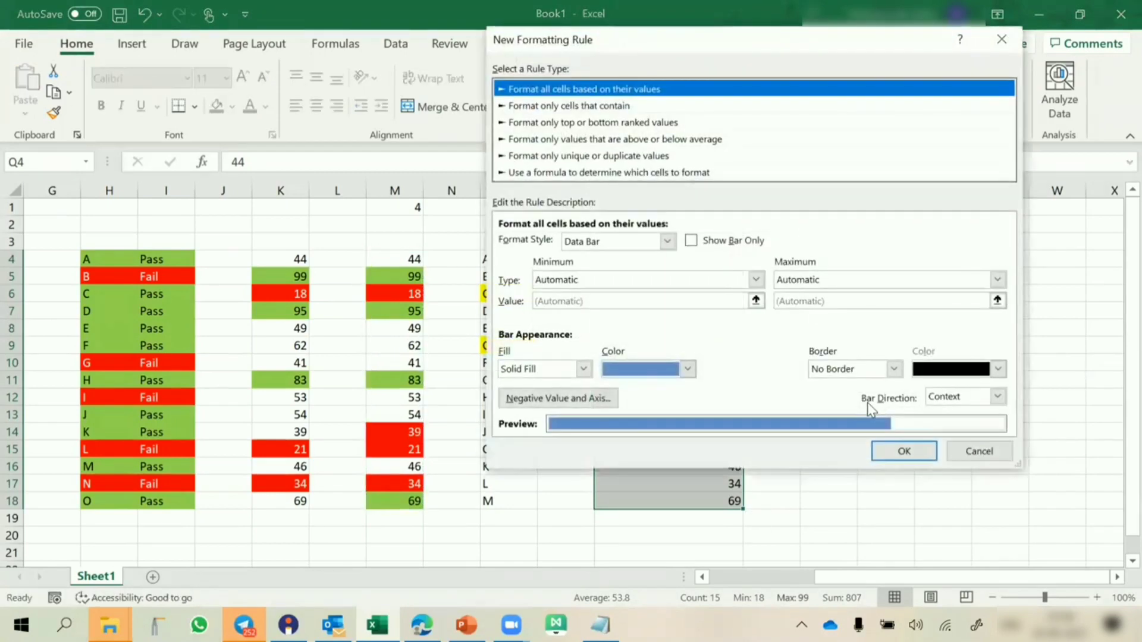
{"action": "left_click", "coordinate": [680, 281]}
{"action": "left_click", "coordinate": [809, 284]}
{"action": "left_click", "coordinate": [998, 280]}
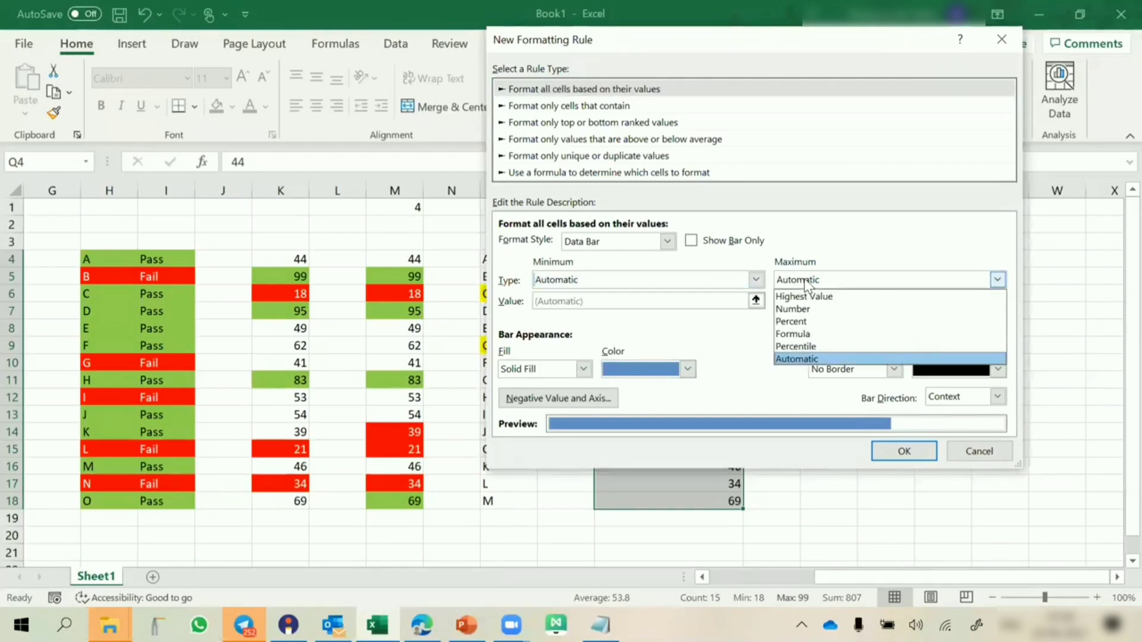
{"action": "left_click", "coordinate": [799, 310]}
{"action": "left_click", "coordinate": [693, 280]}
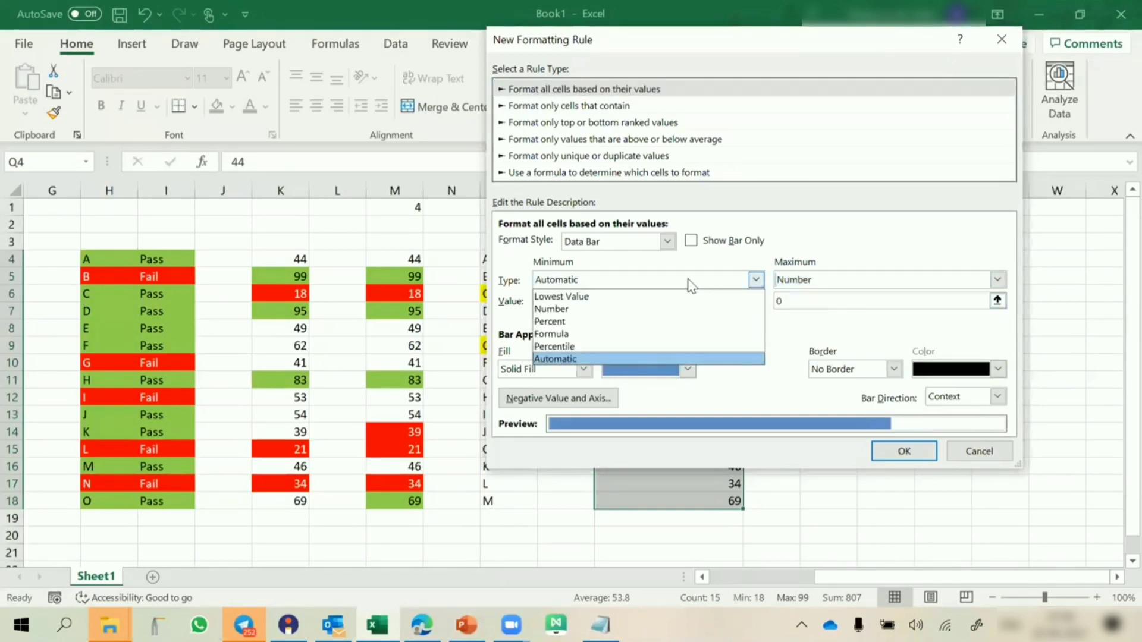
{"action": "left_click", "coordinate": [632, 309]}
{"action": "left_click", "coordinate": [646, 301]}
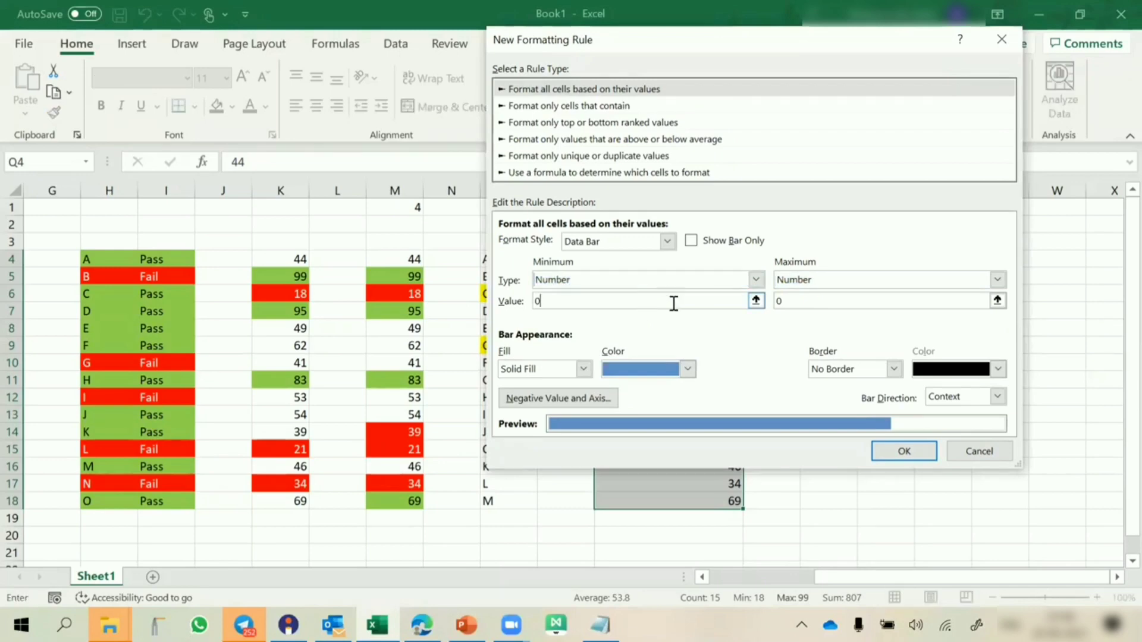
{"action": "type", "text": "1"}
{"action": "key", "text": "Tab"}
{"action": "type", "text": "1"}
Give the data bars a gradient fill in standard green and apply the rule to Q4:Q18.
{"action": "left_click", "coordinate": [647, 370]}
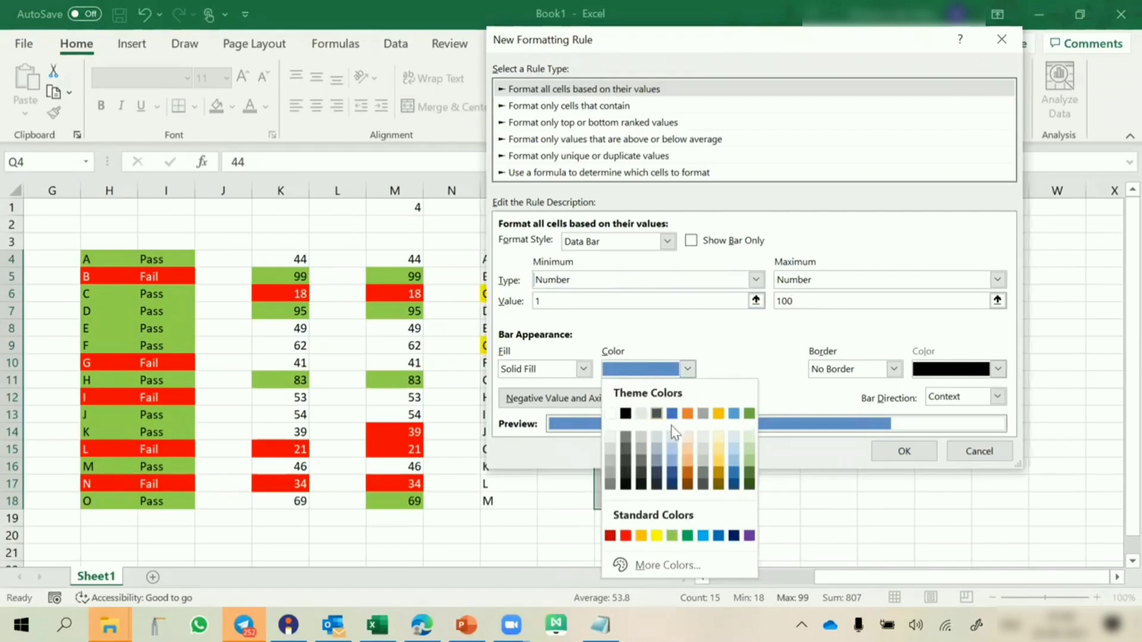
{"action": "left_click", "coordinate": [673, 536]}
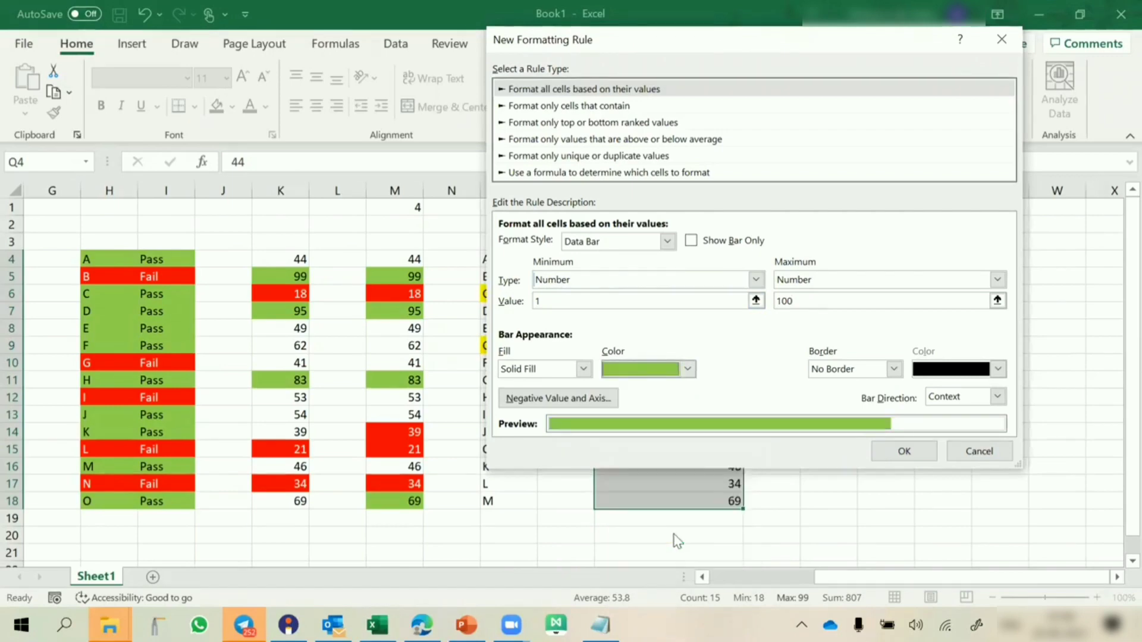
{"action": "left_click", "coordinate": [534, 369]}
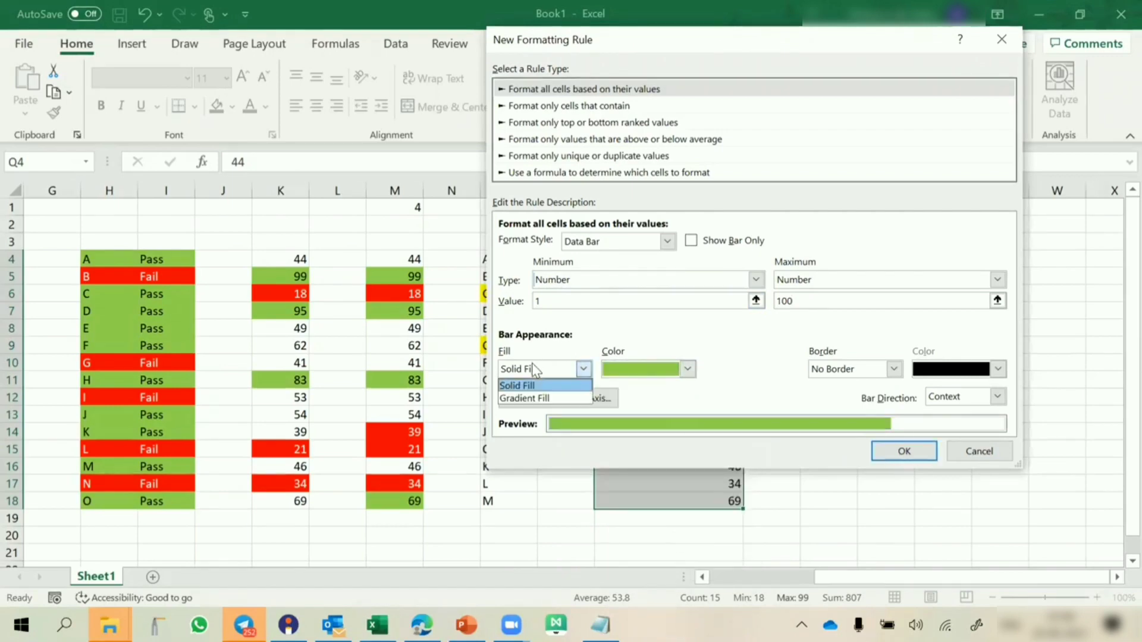
{"action": "left_click", "coordinate": [533, 382]}
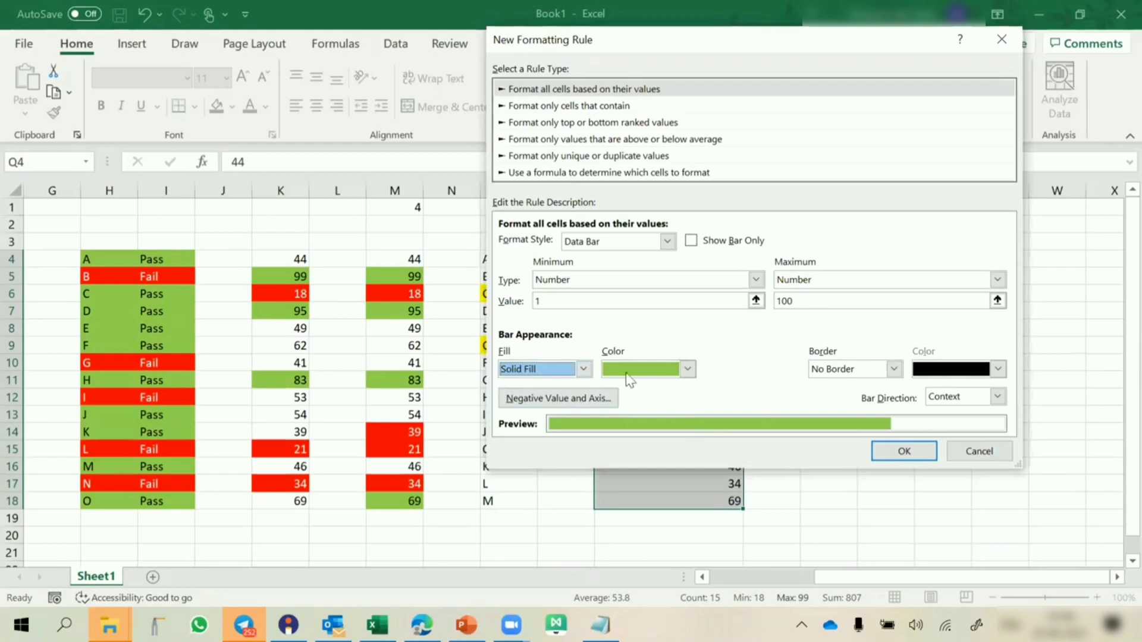
{"action": "left_click", "coordinate": [584, 369]}
{"action": "left_click", "coordinate": [529, 396]}
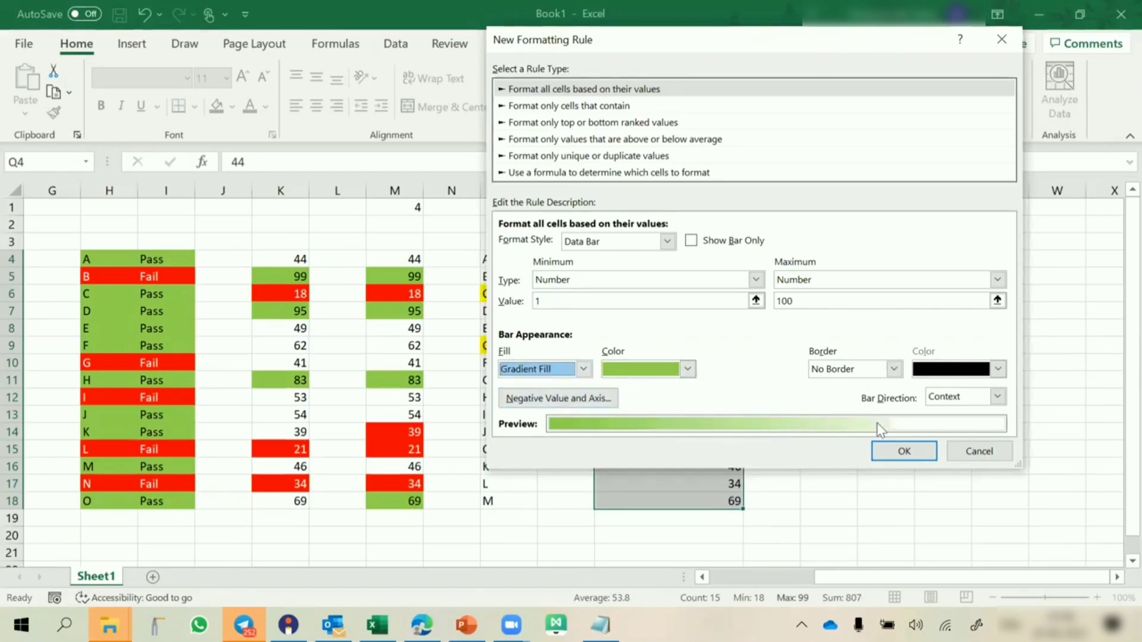
{"action": "left_click", "coordinate": [666, 373]}
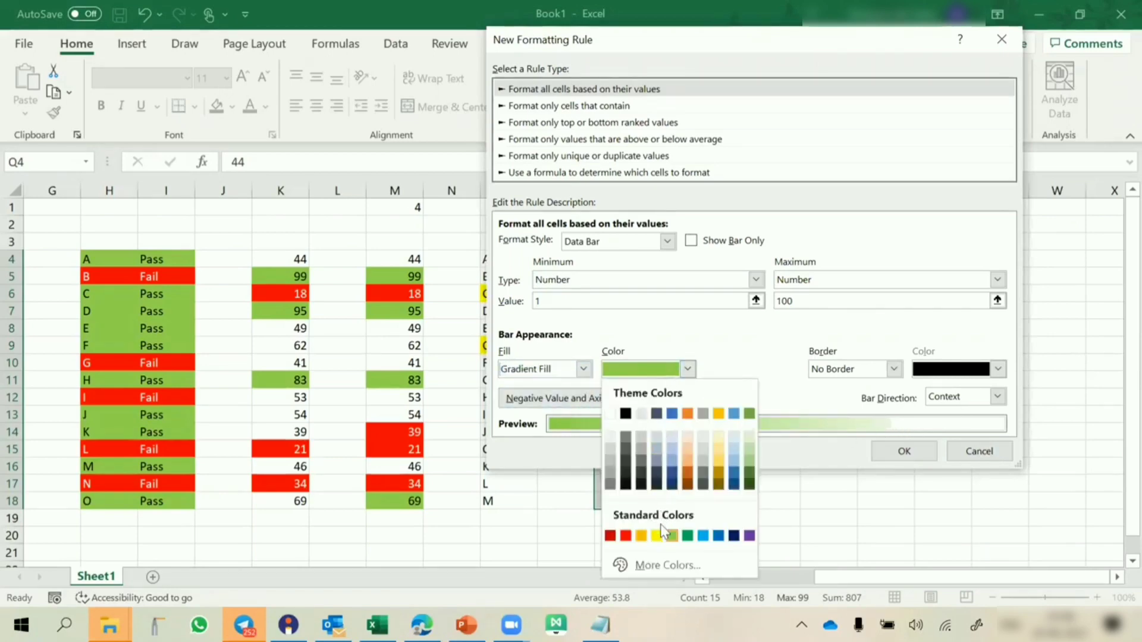
{"action": "left_click", "coordinate": [687, 536]}
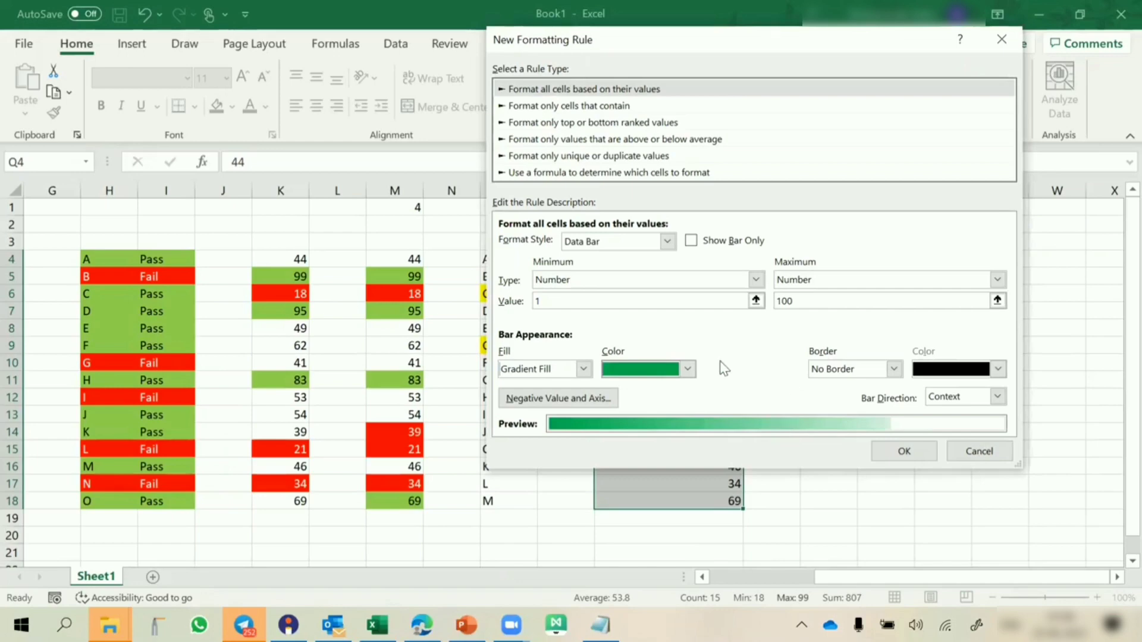
{"action": "left_click", "coordinate": [899, 454]}
{"action": "left_click", "coordinate": [865, 382]}
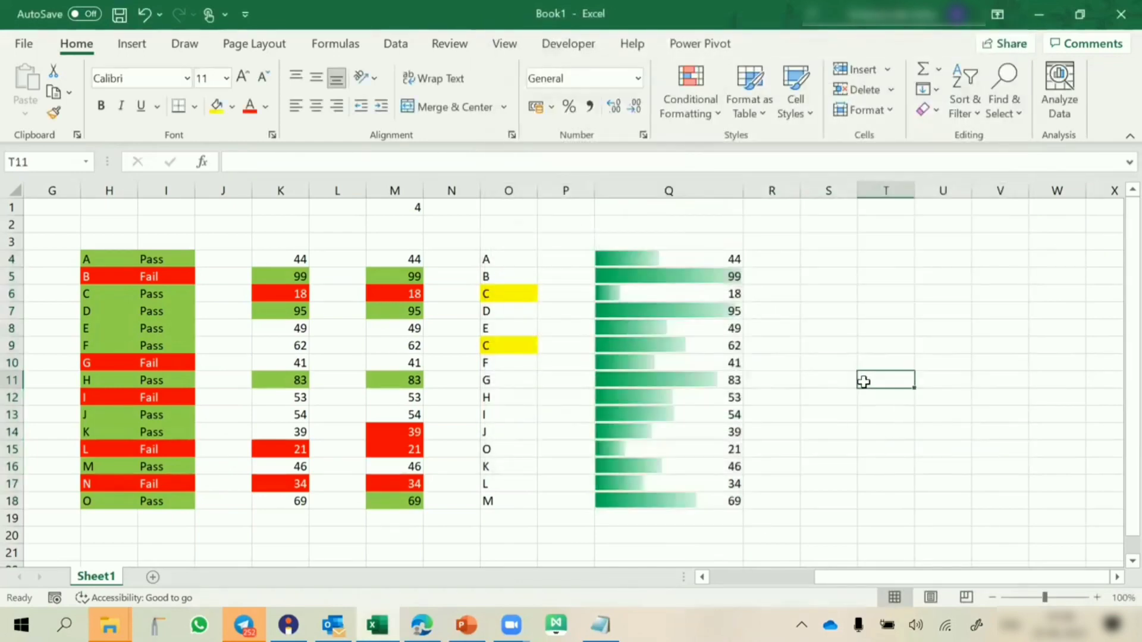
Try several values in cell Q7, including 50 and 100, to test how its data bar responds.
{"action": "left_click", "coordinate": [721, 311]}
{"action": "type", "text": "5"}
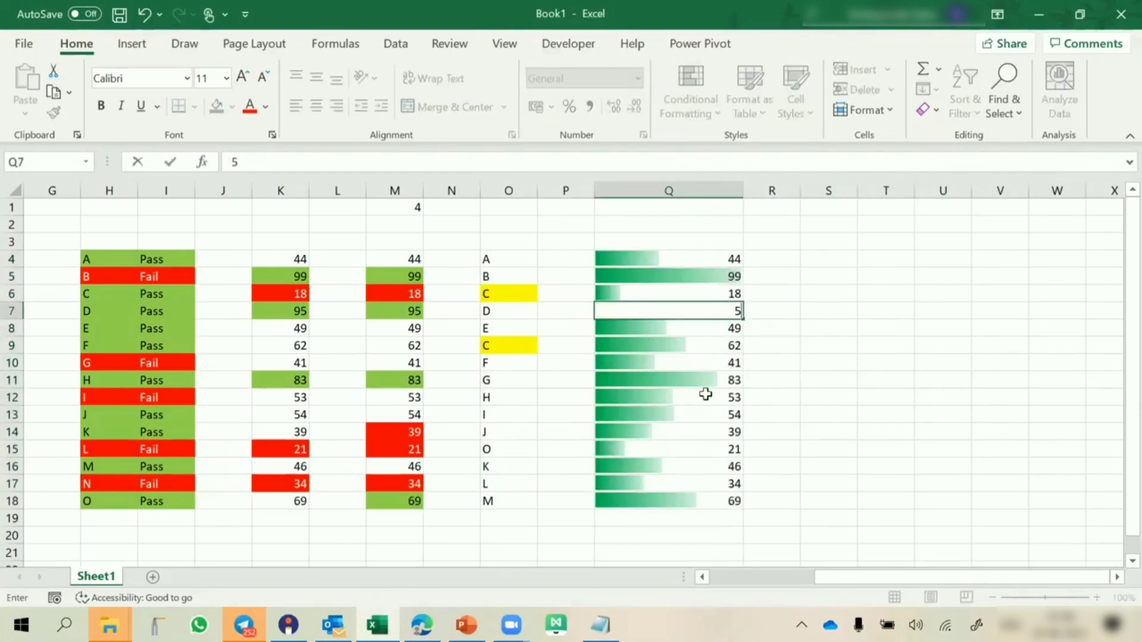
{"action": "key", "text": "Return"}
{"action": "key", "text": "Up"}
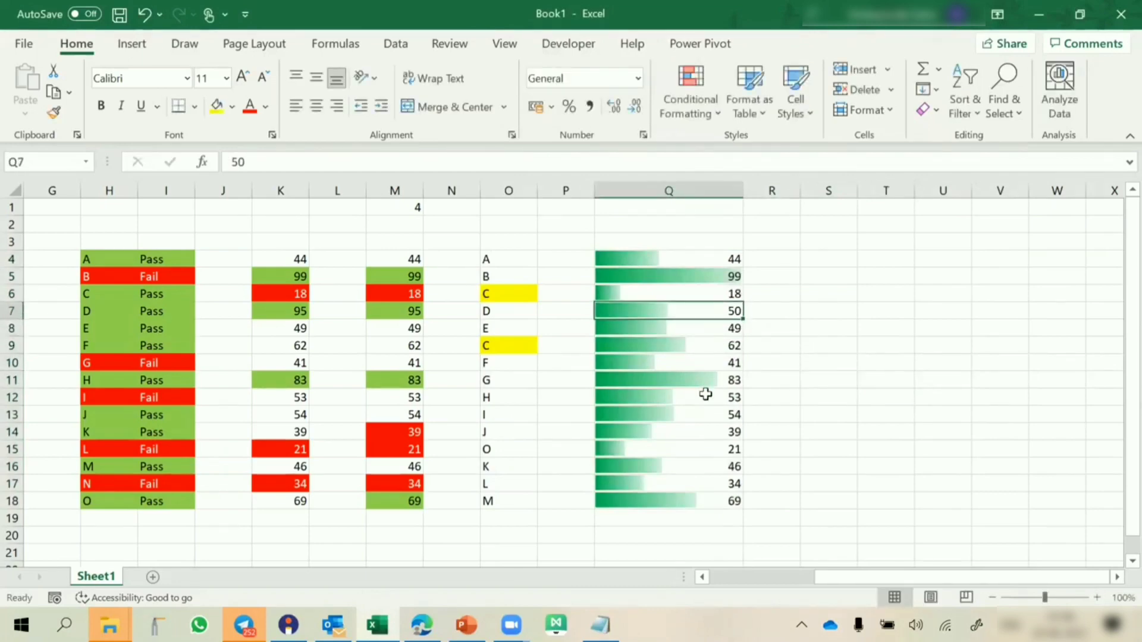
{"action": "type", "text": "100"}
{"action": "key", "text": "Return"}
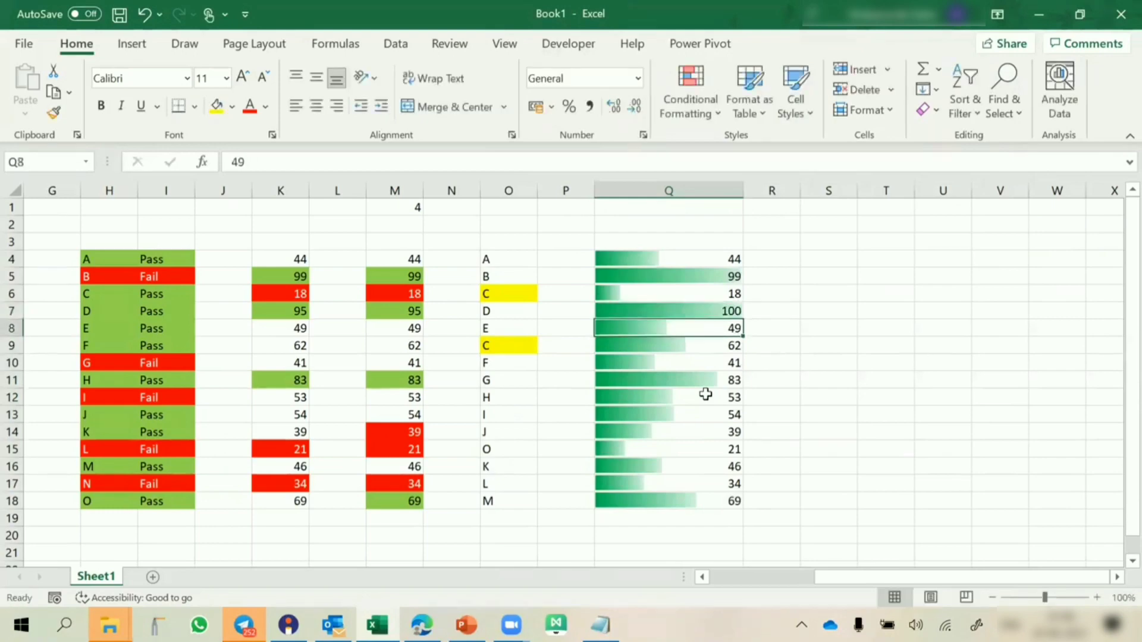
{"action": "key", "text": "Up"}
{"action": "type", "text": "1"}
{"action": "key", "text": "Return"}
{"action": "key", "text": "Up"}
{"action": "type", "text": "2"}
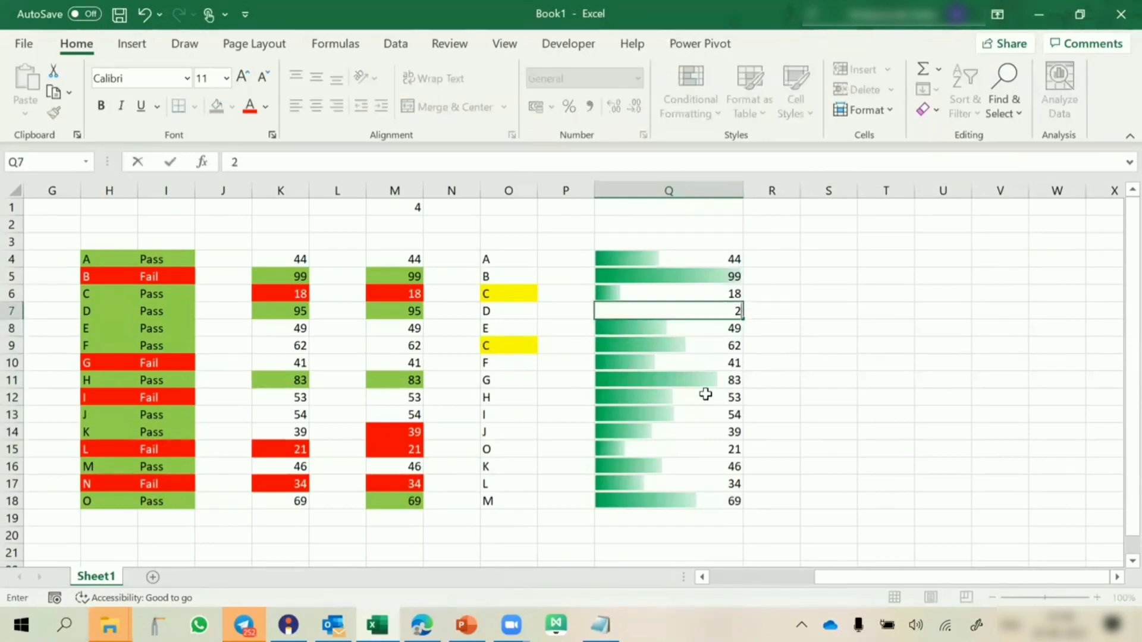
{"action": "key", "text": "Return"}
{"action": "key", "text": "Up"}
{"action": "type", "text": "100"}
{"action": "key", "text": "Return"}
Set the value of cell Q7 to 90.
{"action": "key", "text": "Up"}
{"action": "type", "text": "90"}
{"action": "key", "text": "Return"}
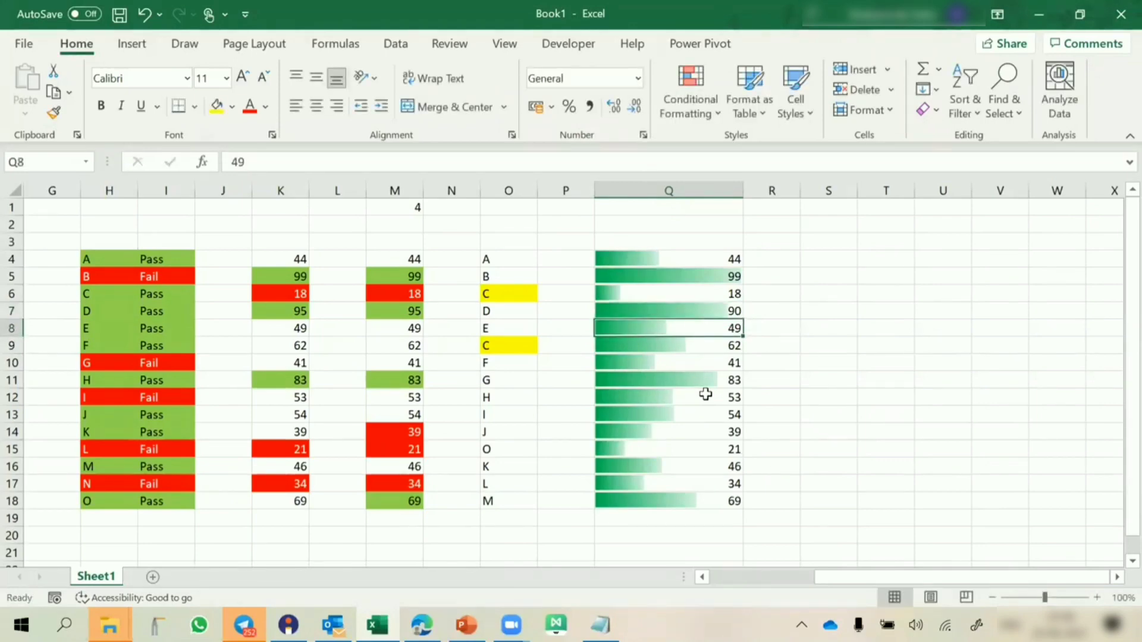
Try left-aligning the numbers in Q4:Q18.
{"action": "left_click_drag", "start_coordinate": [683, 260], "coordinate": [672, 499]}
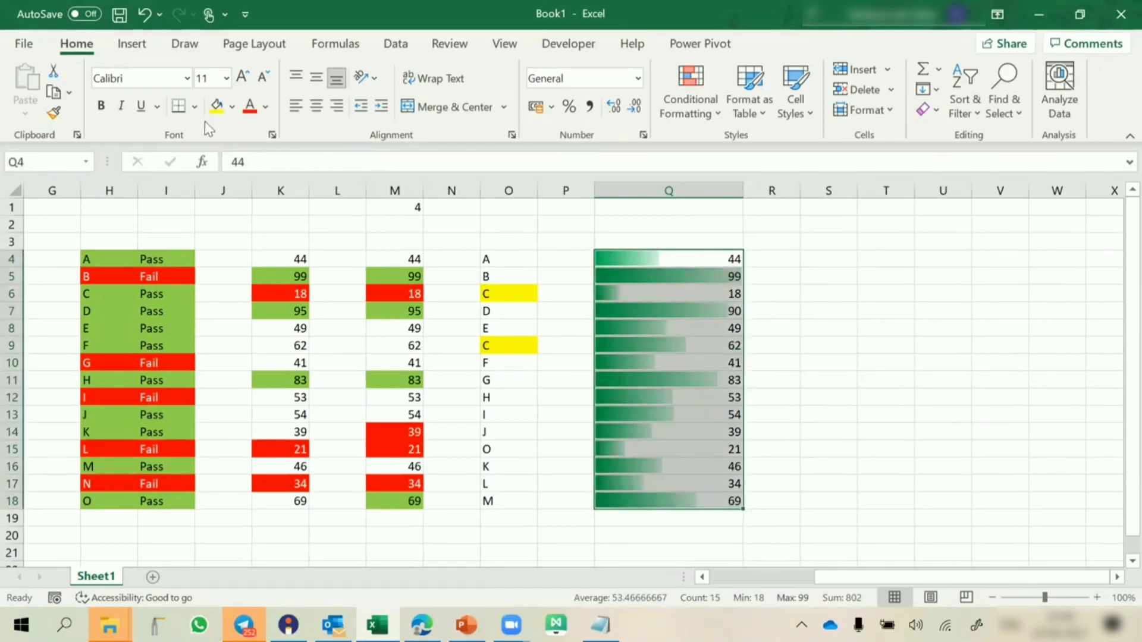
{"action": "left_click", "coordinate": [296, 108]}
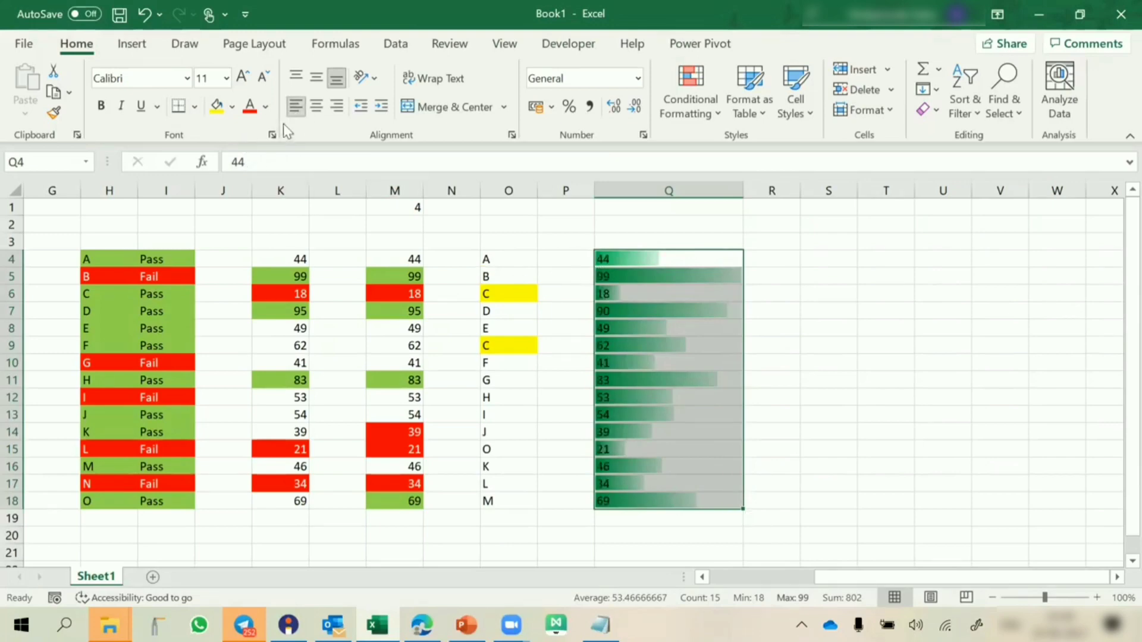
{"action": "left_click", "coordinate": [296, 113]}
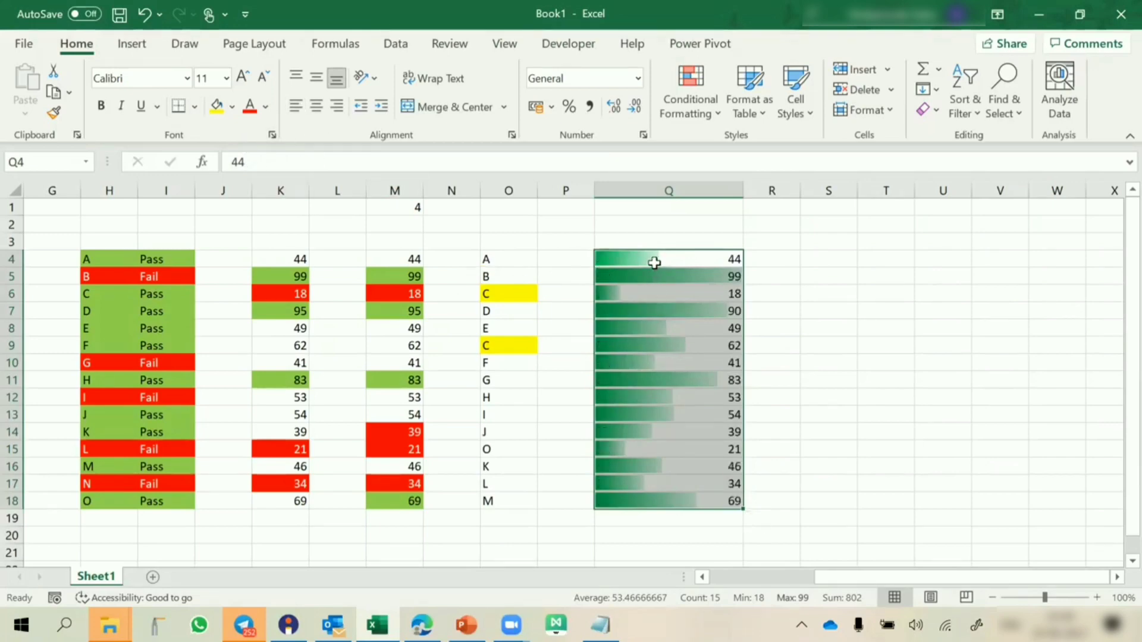
Copy Q4:Q18 to the range starting at S4 and widen column S to about the width of column Q.
{"action": "left_click_drag", "start_coordinate": [655, 260], "coordinate": [676, 500]}
{"action": "key", "text": "ctrl+c"}
{"action": "left_click", "coordinate": [827, 259]}
{"action": "key", "text": "ctrl+v"}
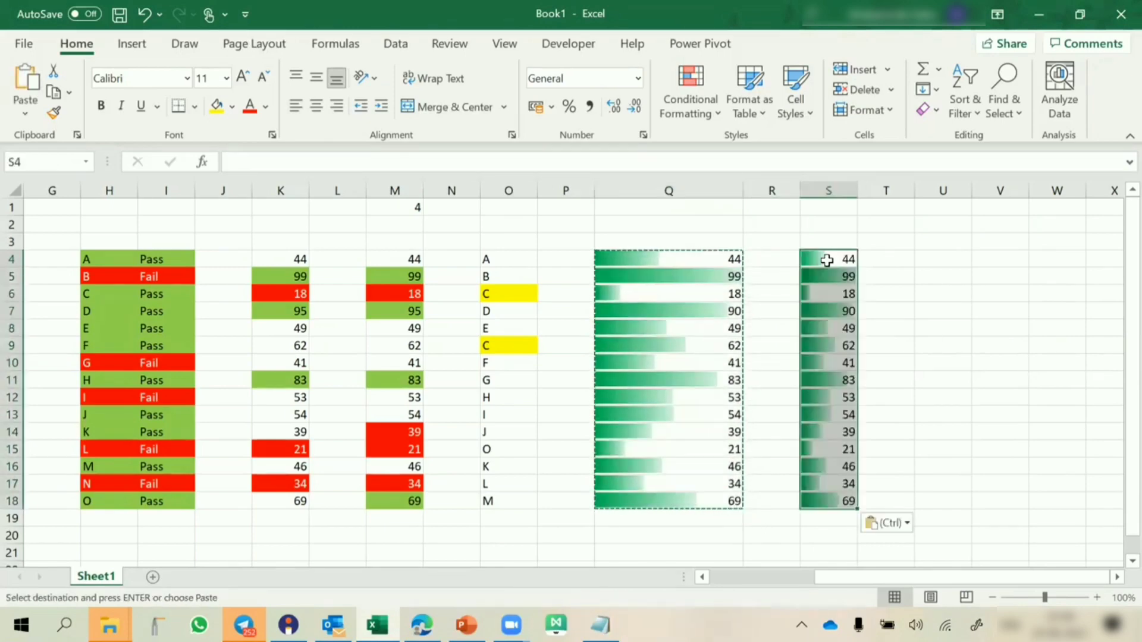
{"action": "left_click_drag", "start_coordinate": [858, 194], "coordinate": [941, 195]}
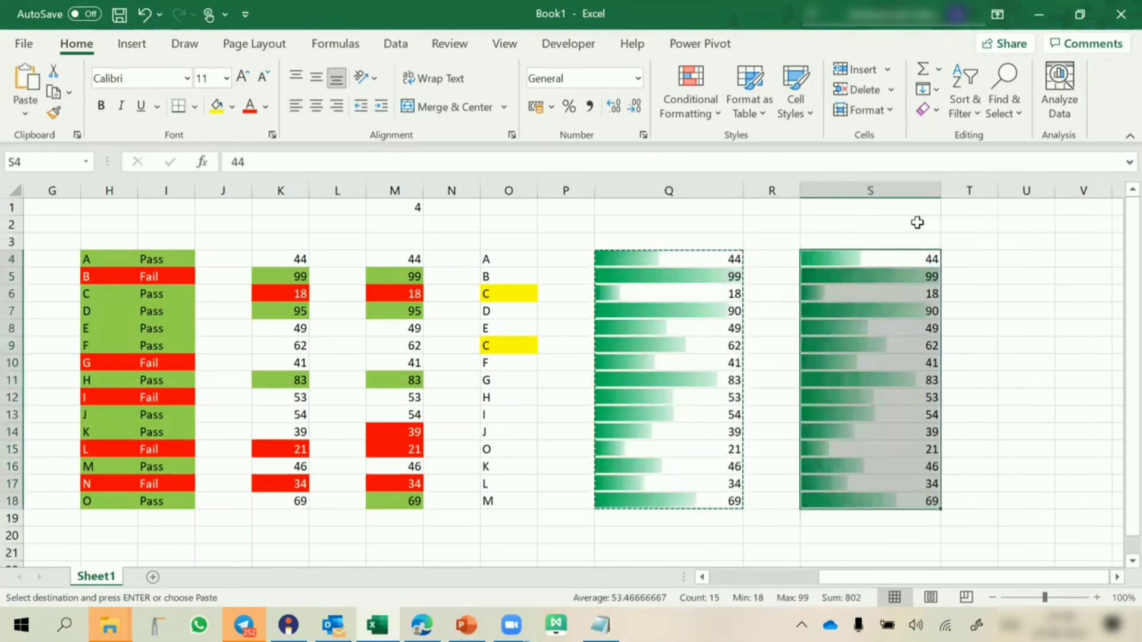
Edit the data bar rule of S4:S18 so that its bar direction is Right-to-Left.
{"action": "key", "text": "alt+h"}
{"action": "key", "text": "l"}
{"action": "key", "text": "r"}
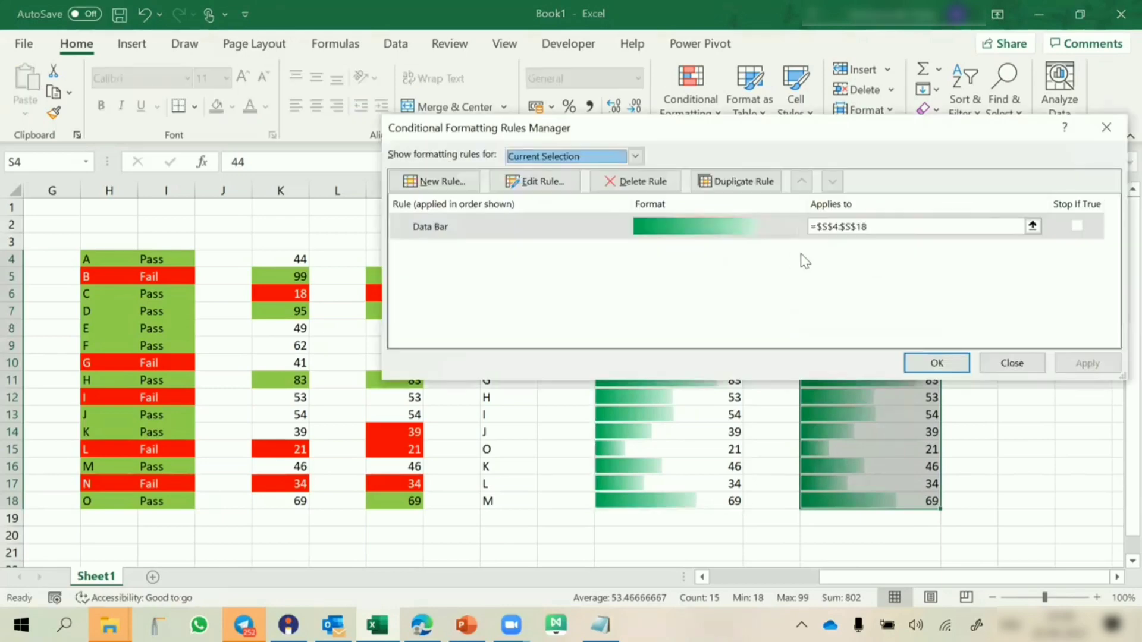
{"action": "left_click", "coordinate": [601, 226]}
{"action": "left_click", "coordinate": [535, 182]}
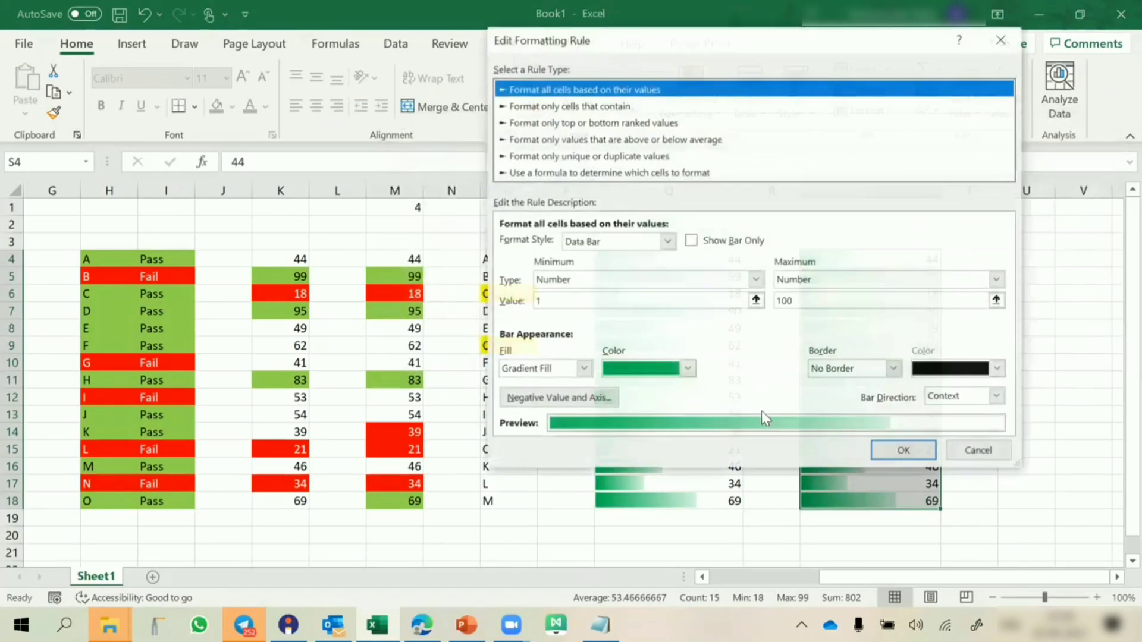
{"action": "left_click", "coordinate": [955, 399]}
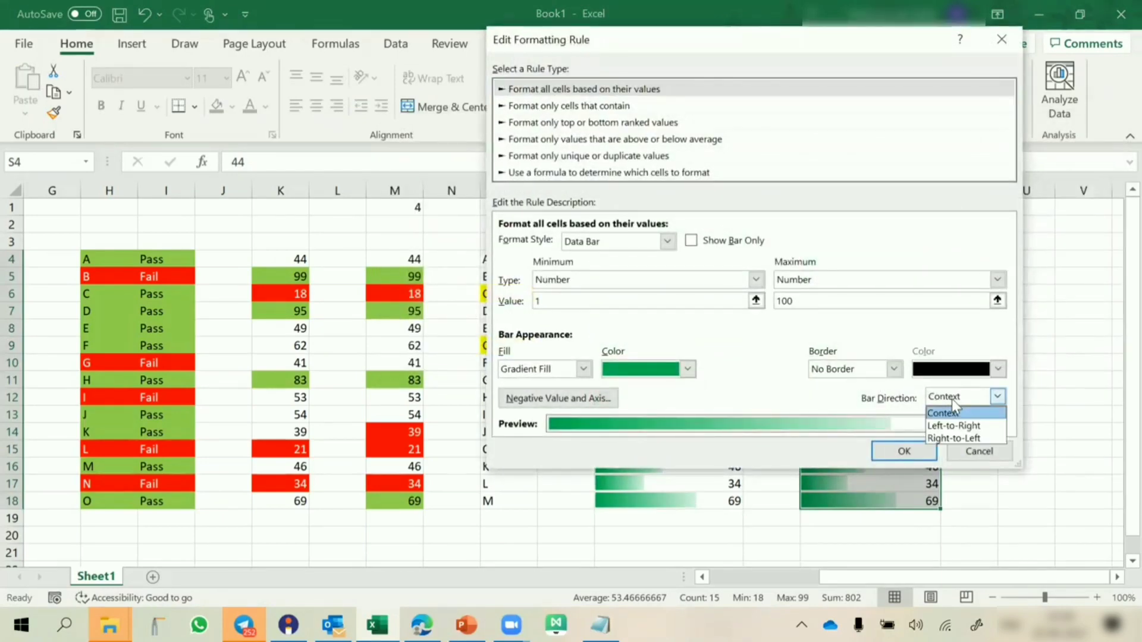
{"action": "left_click", "coordinate": [952, 438]}
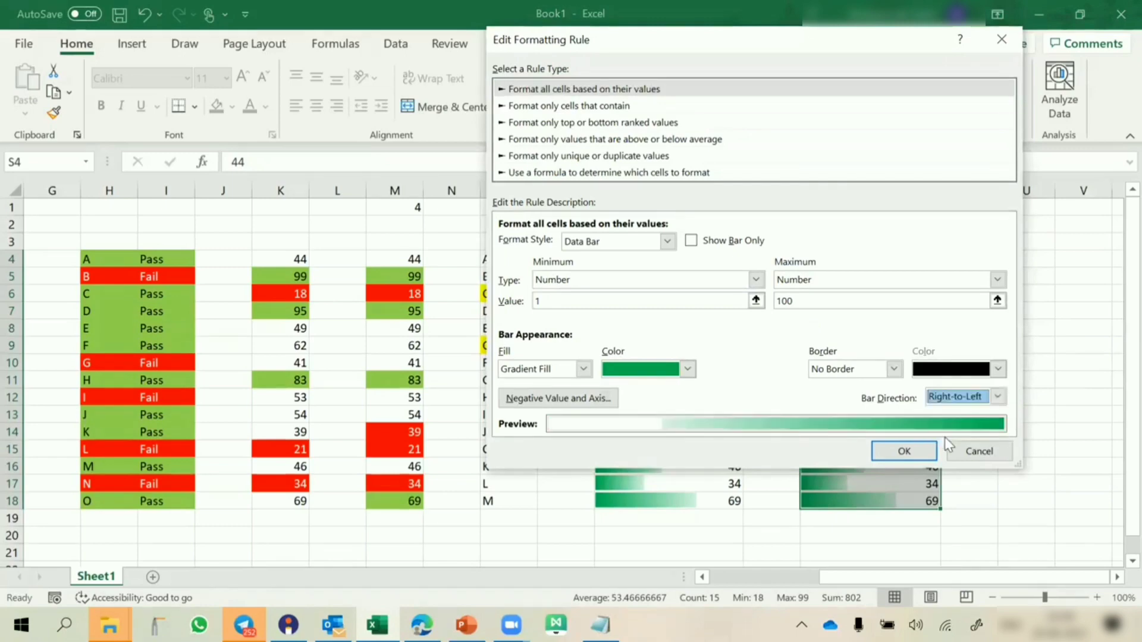
{"action": "left_click", "coordinate": [905, 451]}
{"action": "left_click", "coordinate": [947, 359]}
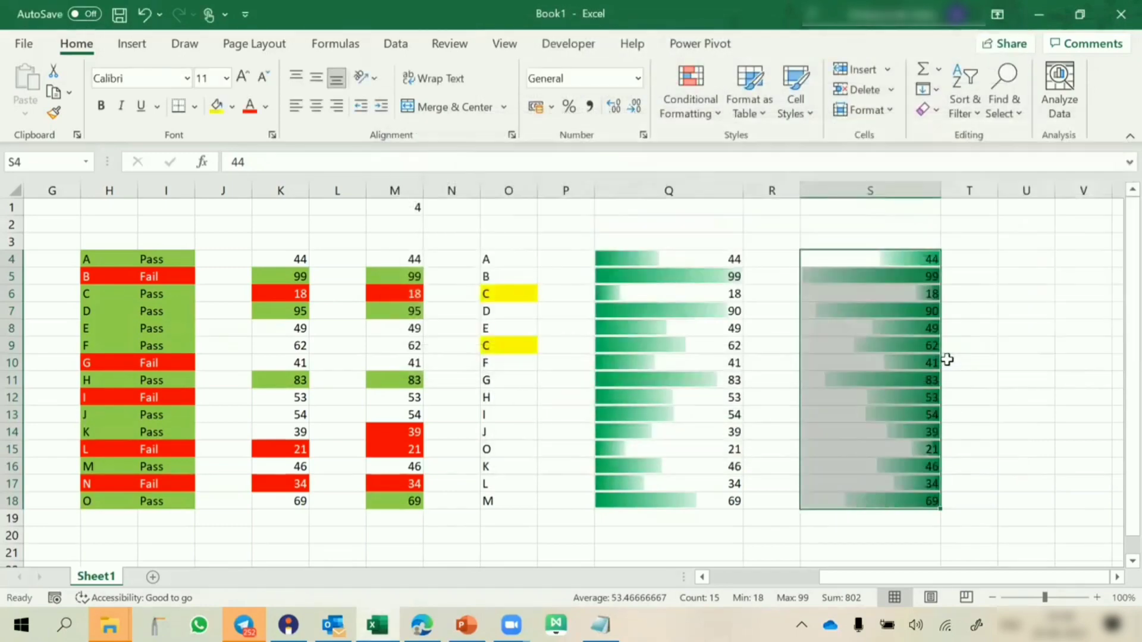
{"action": "left_click", "coordinate": [992, 352]}
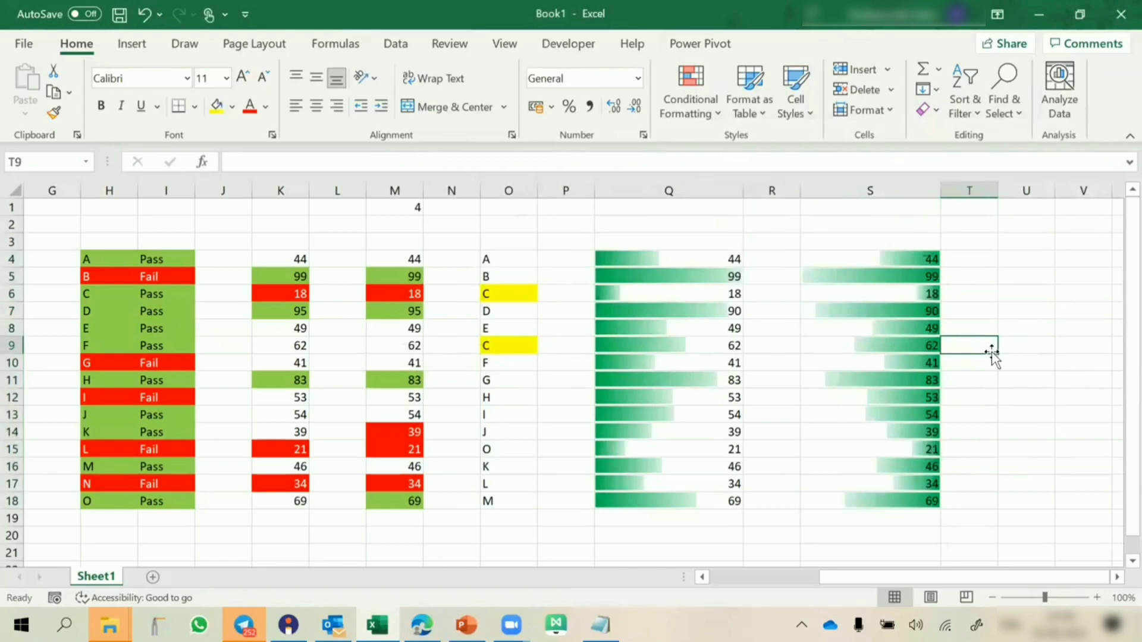
Copy Q4:Q18 with its data bars to the range starting at U4.
{"action": "left_click_drag", "start_coordinate": [681, 260], "coordinate": [666, 495]}
{"action": "key", "text": "ctrl+c"}
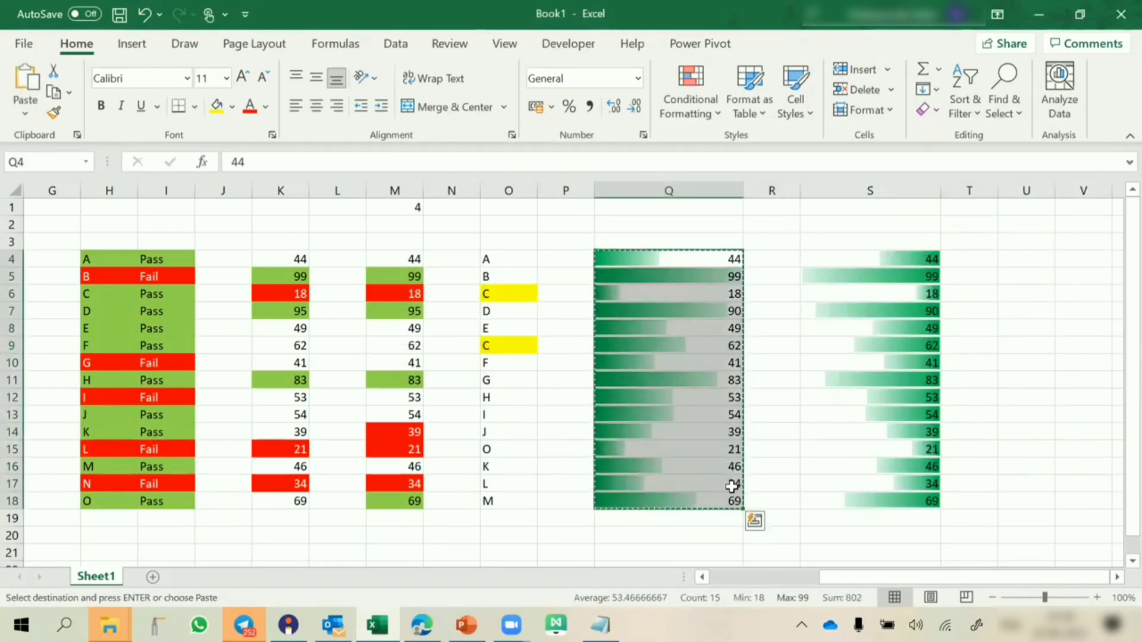
{"action": "scroll", "coordinate": [735, 483], "scroll_direction": "right", "scroll_amount": 3}
{"action": "left_click", "coordinate": [870, 262]}
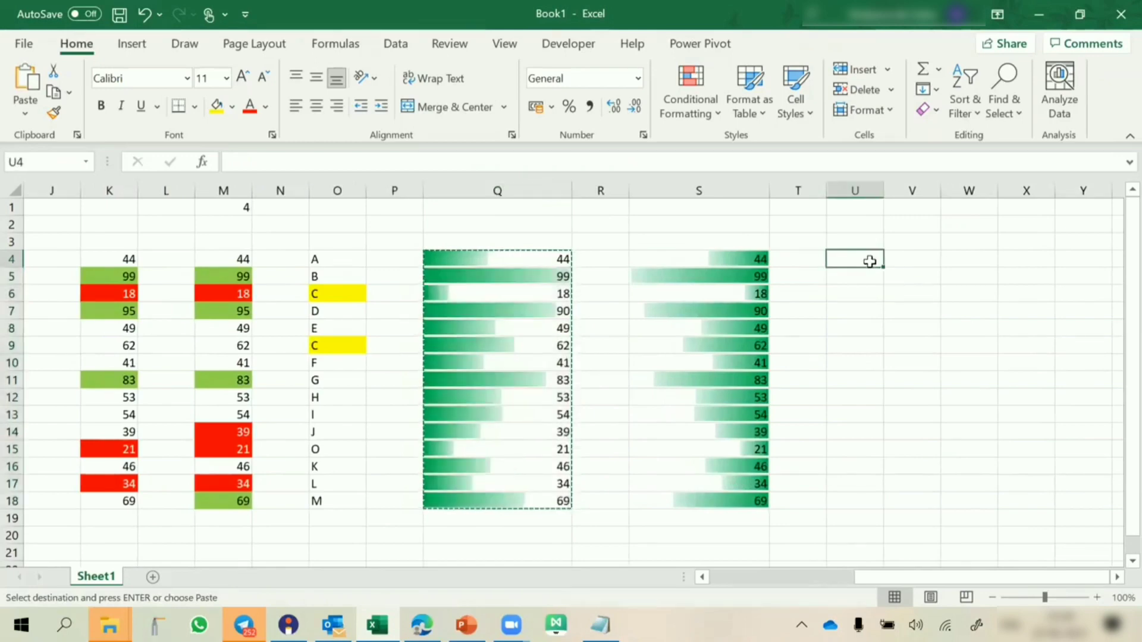
{"action": "key", "text": "ctrl+v"}
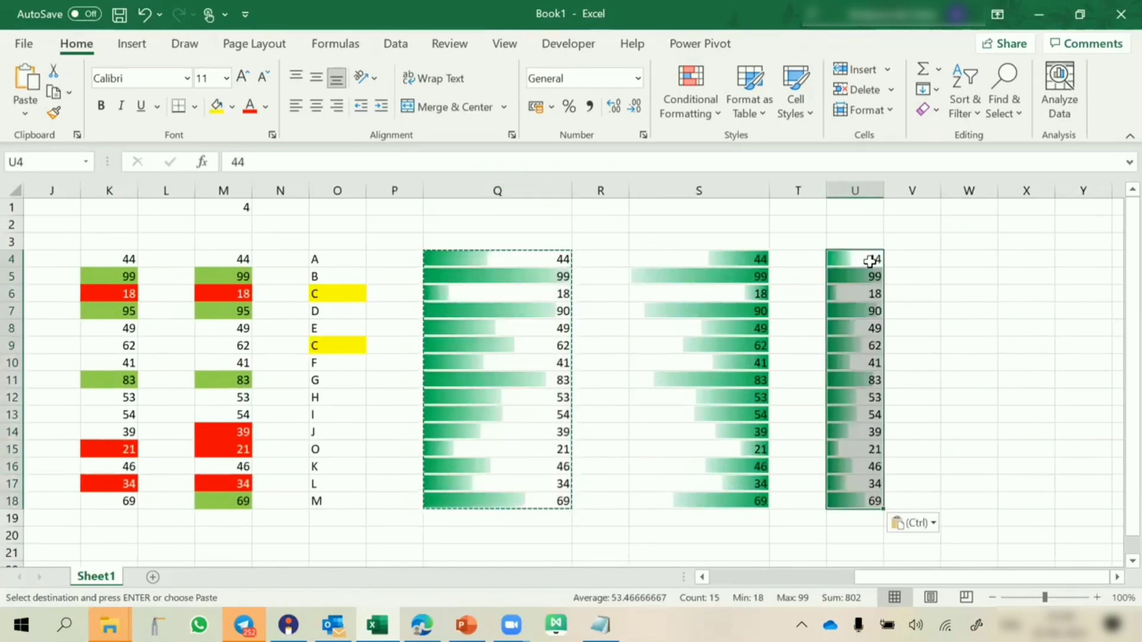
Edit the data bar rule of U4:U18 so that its bar color is the standard light blue.
{"action": "key", "text": "alt+h"}
{"action": "key", "text": "l"}
{"action": "key", "text": "r"}
{"action": "left_click", "coordinate": [542, 180]}
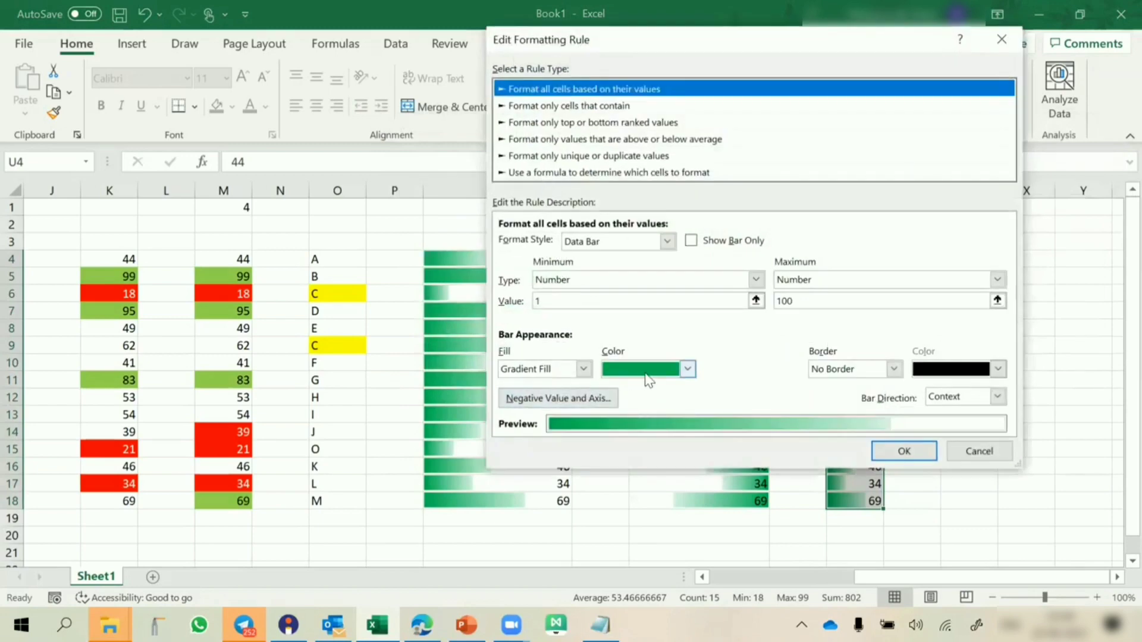
{"action": "left_click", "coordinate": [649, 376]}
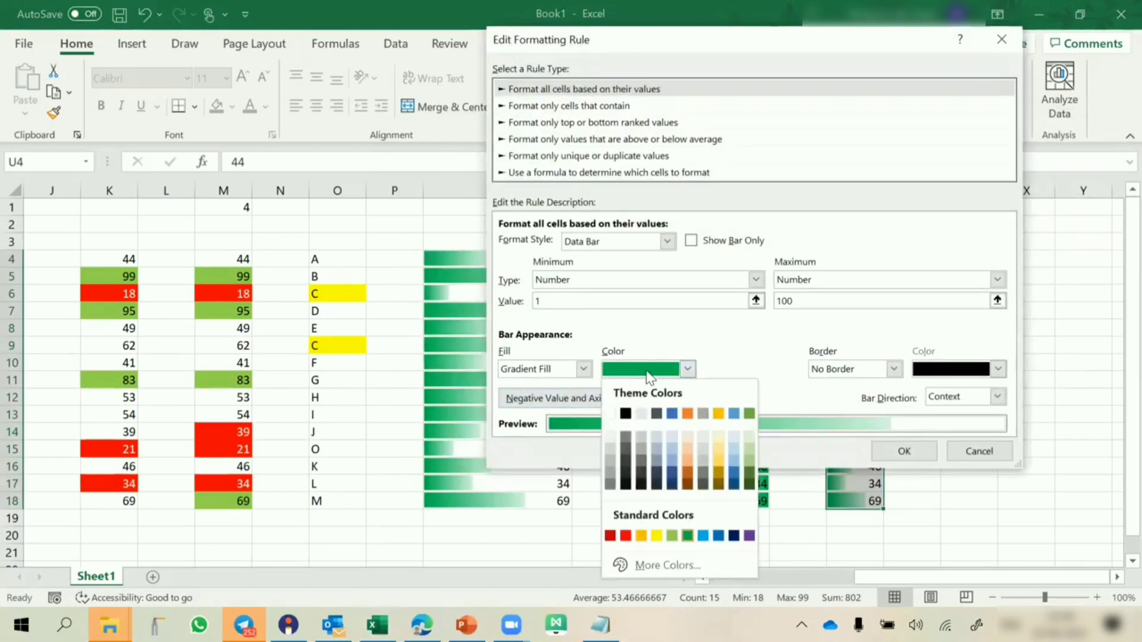
{"action": "left_click", "coordinate": [704, 536]}
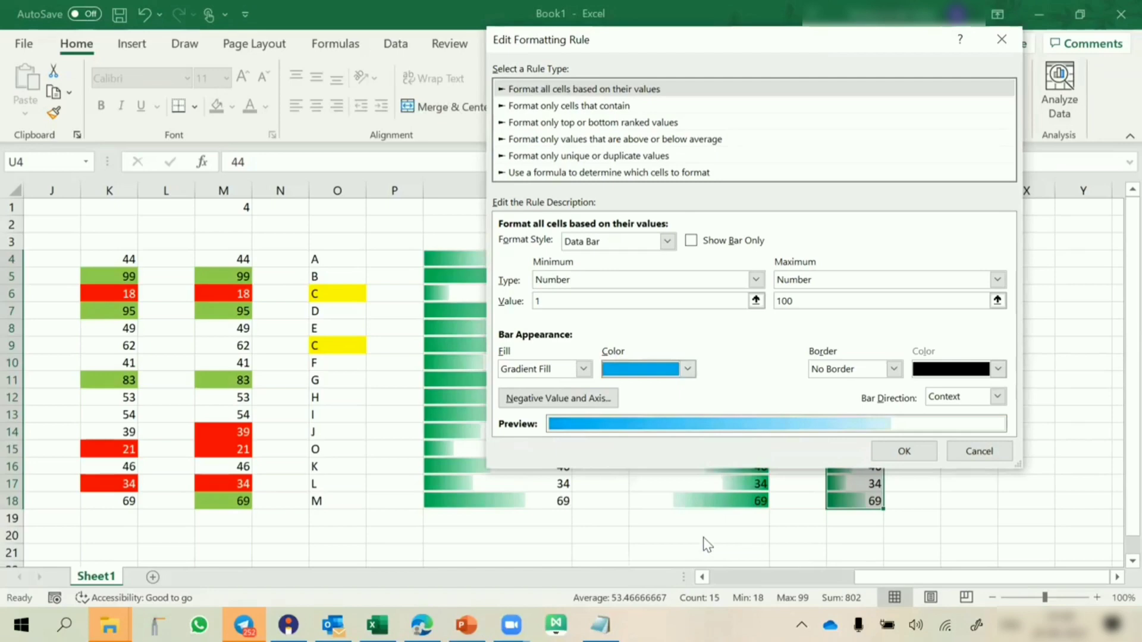
Set the bar fill of the U4:U18 rule to Solid Fill, apply it and widen column U to roughly double.
{"action": "left_click", "coordinate": [533, 374]}
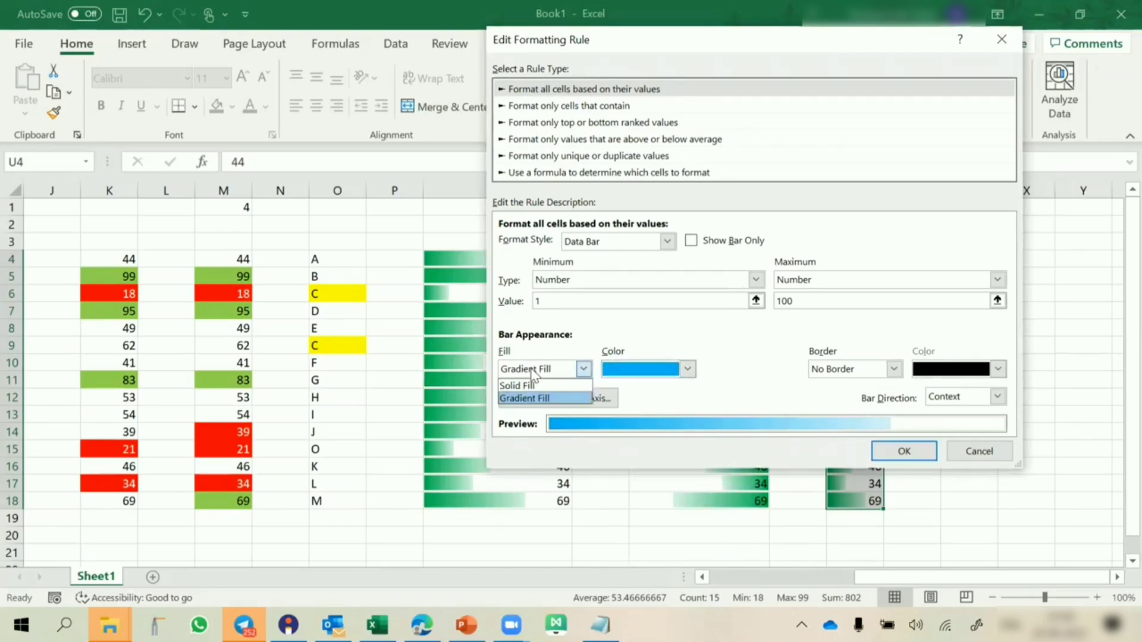
{"action": "left_click", "coordinate": [526, 384]}
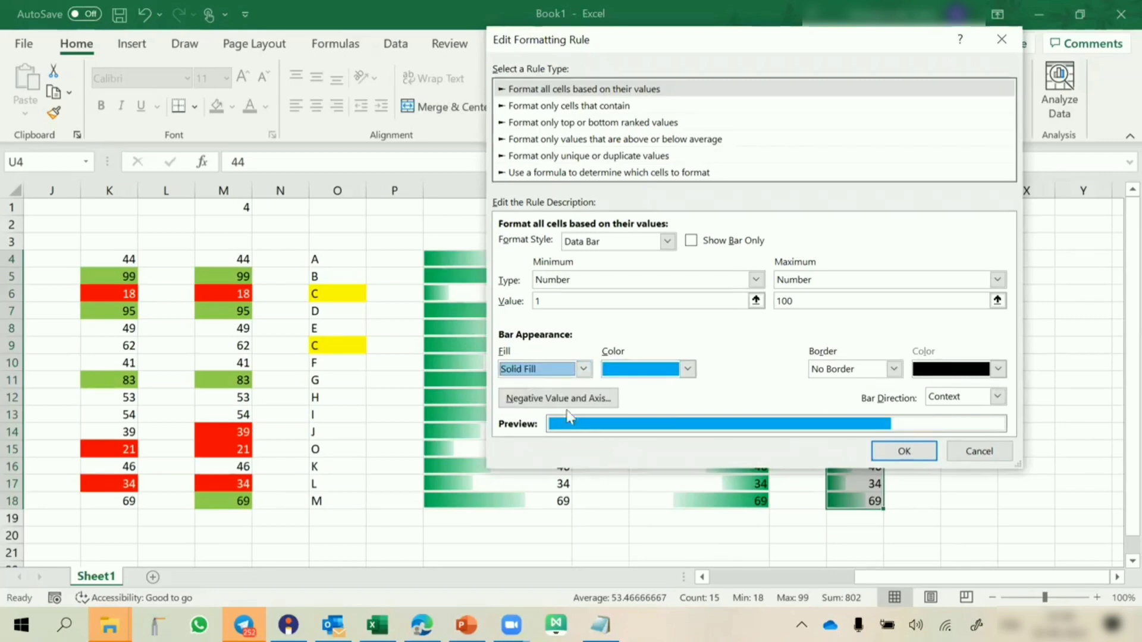
{"action": "left_click", "coordinate": [907, 452]}
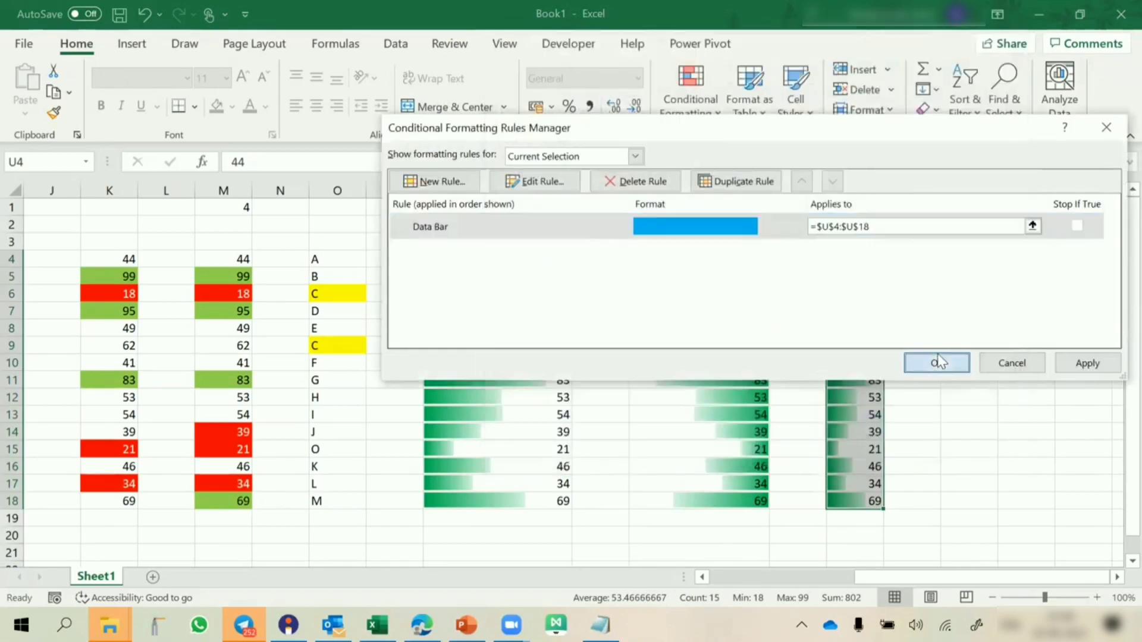
{"action": "left_click", "coordinate": [937, 362]}
{"action": "left_click_drag", "start_coordinate": [884, 191], "coordinate": [955, 194]}
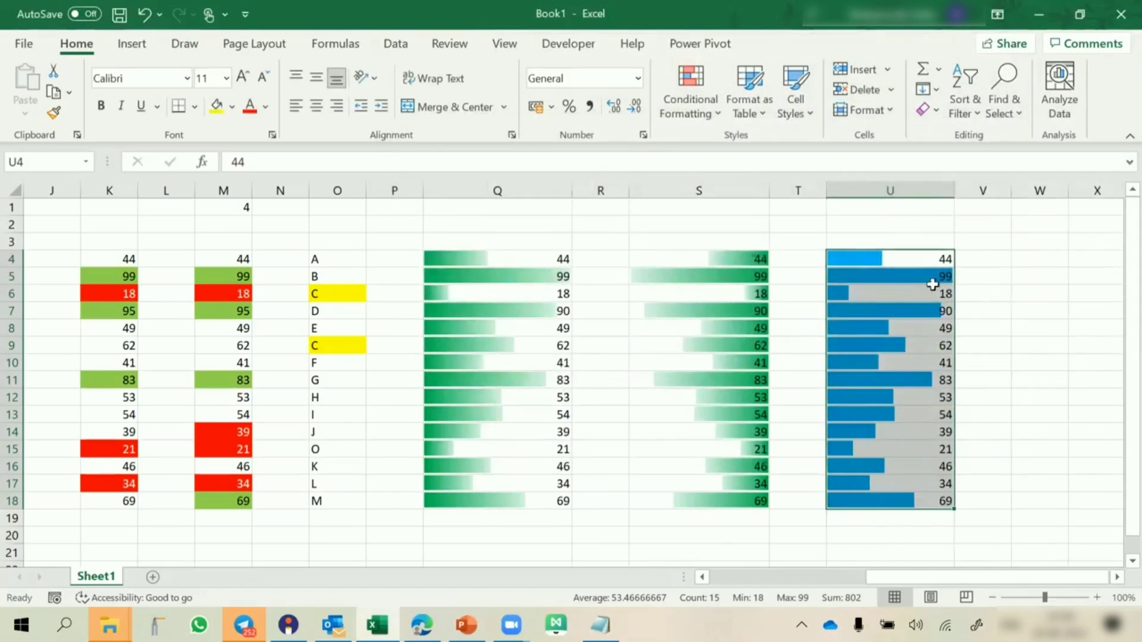
Copy U4:U18 with its data bars to the range starting at W4 and widen column W to about the width of column U.
{"action": "scroll", "coordinate": [795, 420], "scroll_direction": "right", "scroll_amount": 2}
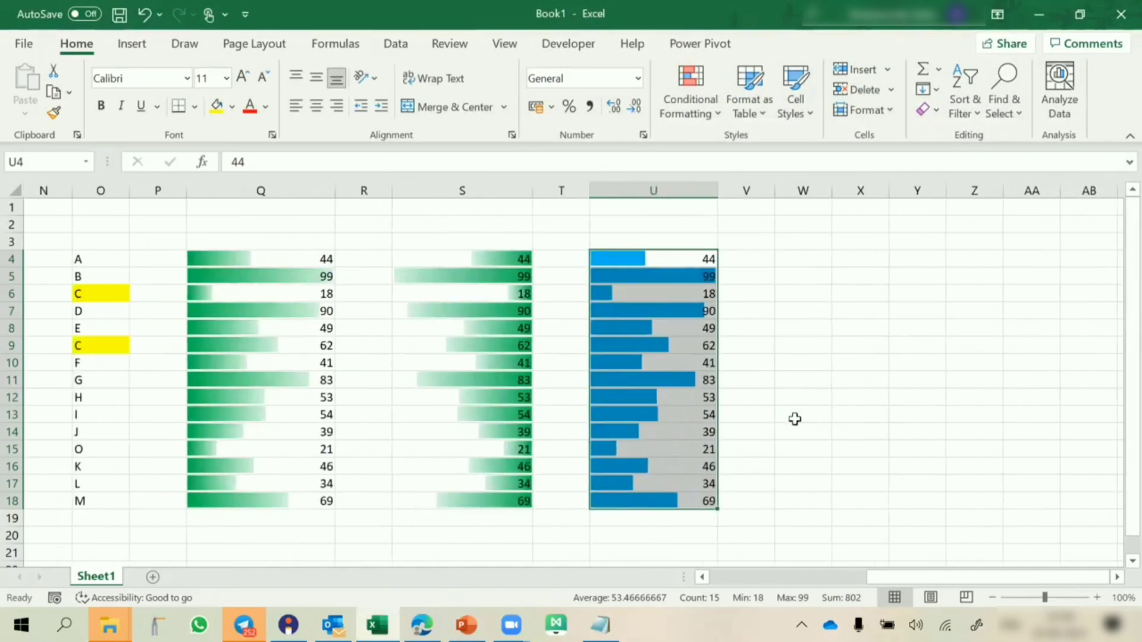
{"action": "scroll", "coordinate": [796, 420], "scroll_direction": "left", "scroll_amount": 1}
{"action": "left_click_drag", "start_coordinate": [658, 259], "coordinate": [657, 501]}
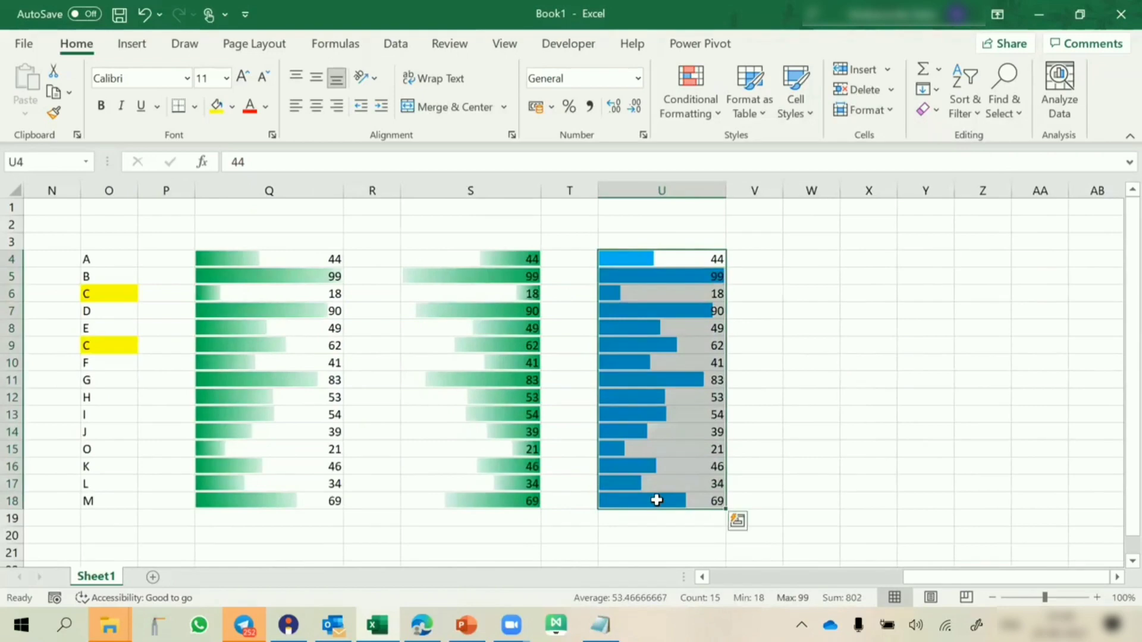
{"action": "key", "text": "ctrl+c"}
{"action": "left_click", "coordinate": [811, 260]}
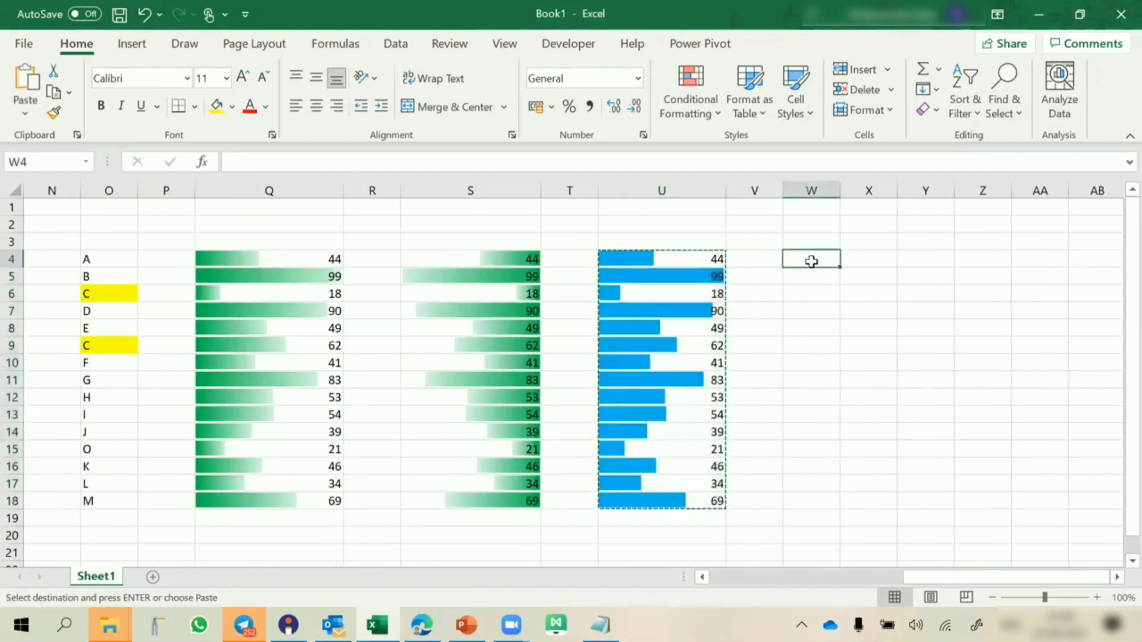
{"action": "key", "text": "ctrl+v"}
{"action": "left_click_drag", "start_coordinate": [840, 190], "coordinate": [908, 192]}
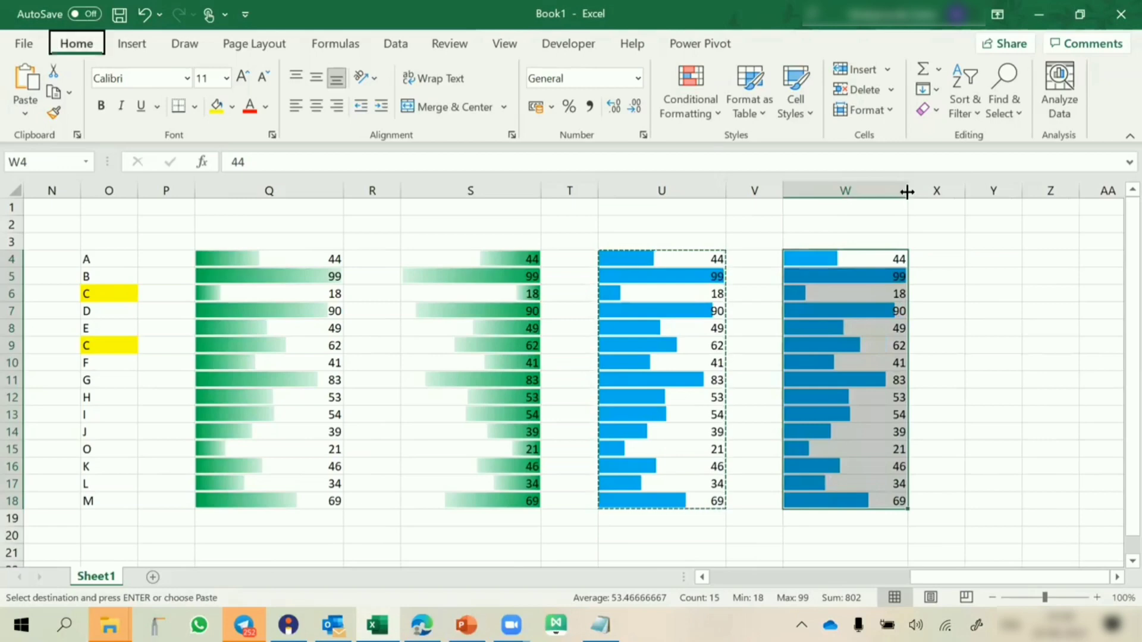
Edit the data bar rule of W4:W18 so that its fill is Gradient Fill.
{"action": "key", "text": "alt+h"}
{"action": "key", "text": "l"}
{"action": "key", "text": "r"}
{"action": "left_click", "coordinate": [655, 226]}
{"action": "left_click", "coordinate": [536, 181]}
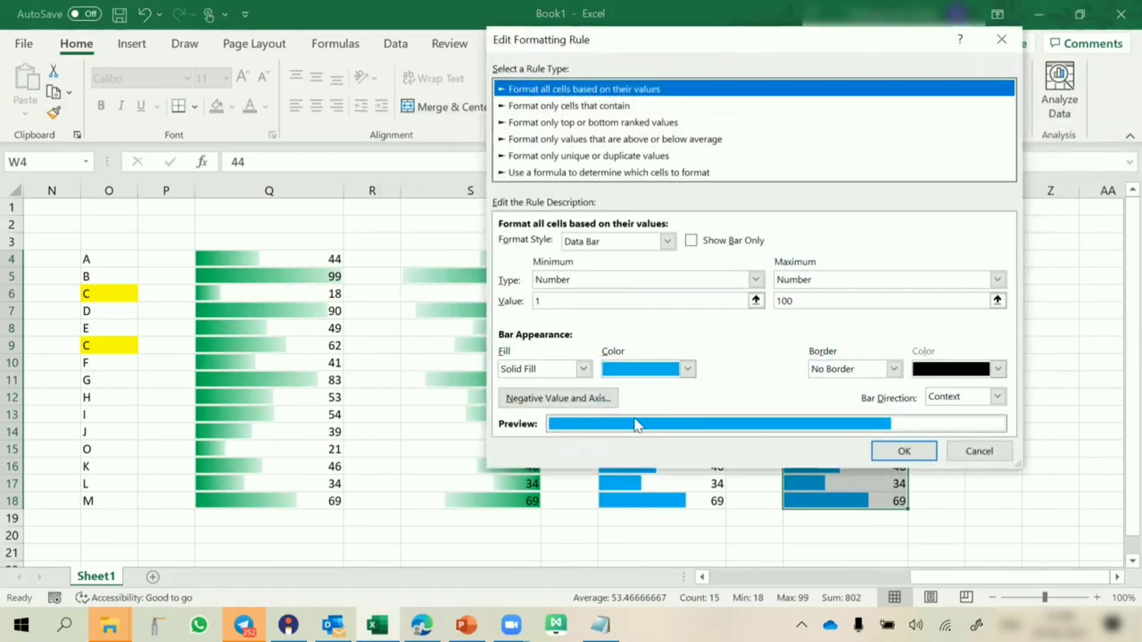
{"action": "left_click", "coordinate": [573, 375]}
{"action": "left_click", "coordinate": [539, 398]}
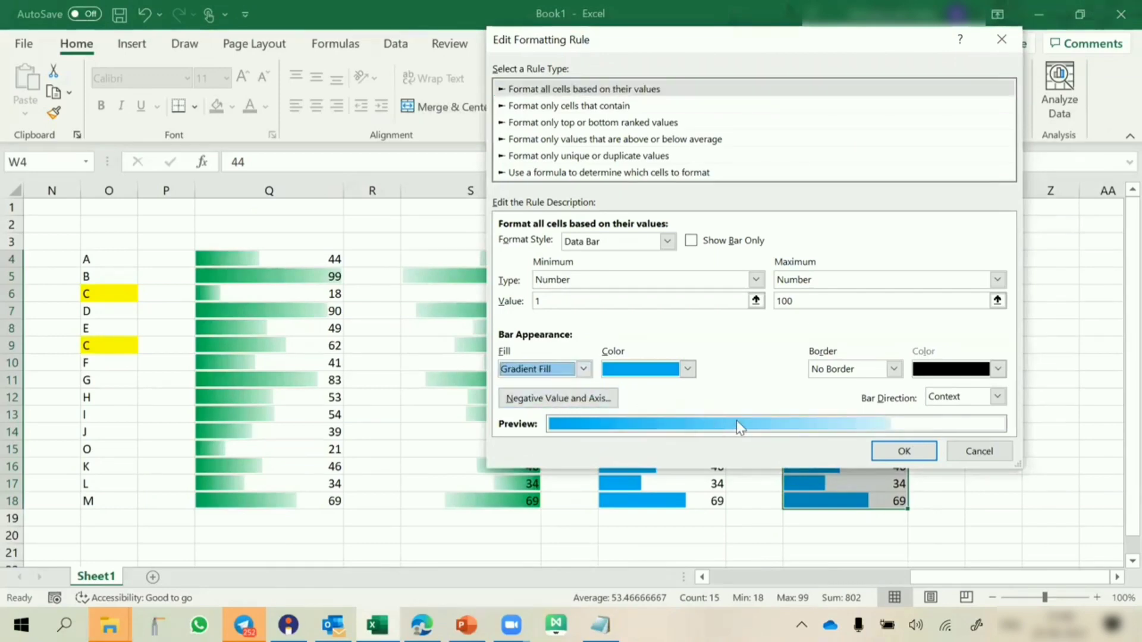
Give the W4:W18 data bars a Solid Border in the standard dark blue.
{"action": "left_click", "coordinate": [893, 370]}
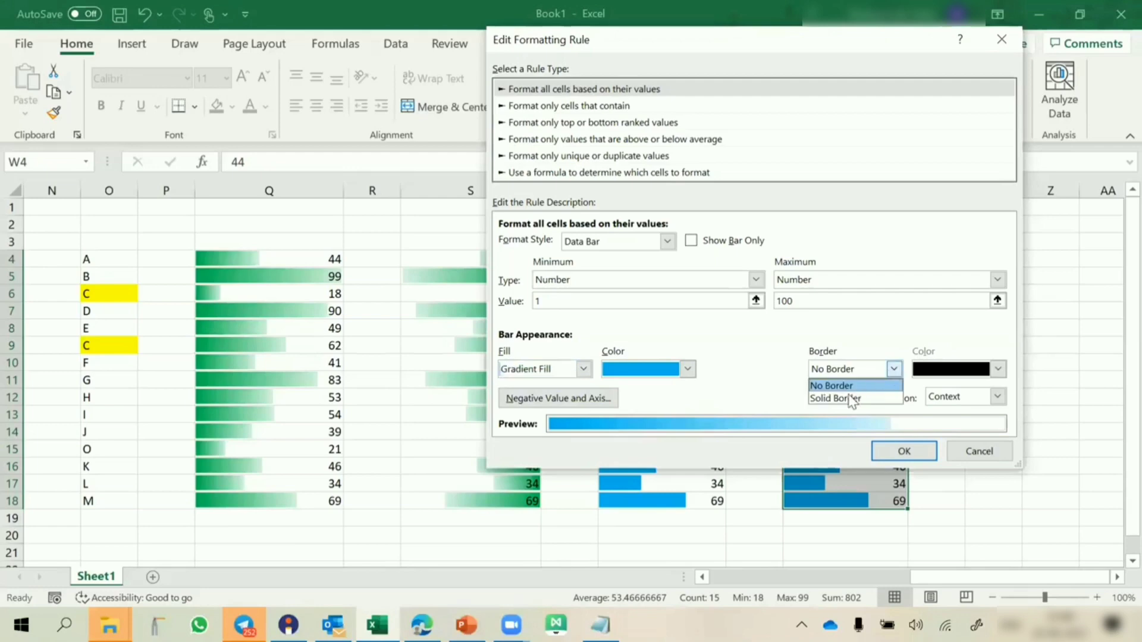
{"action": "left_click", "coordinate": [854, 398]}
{"action": "left_click", "coordinate": [941, 372]}
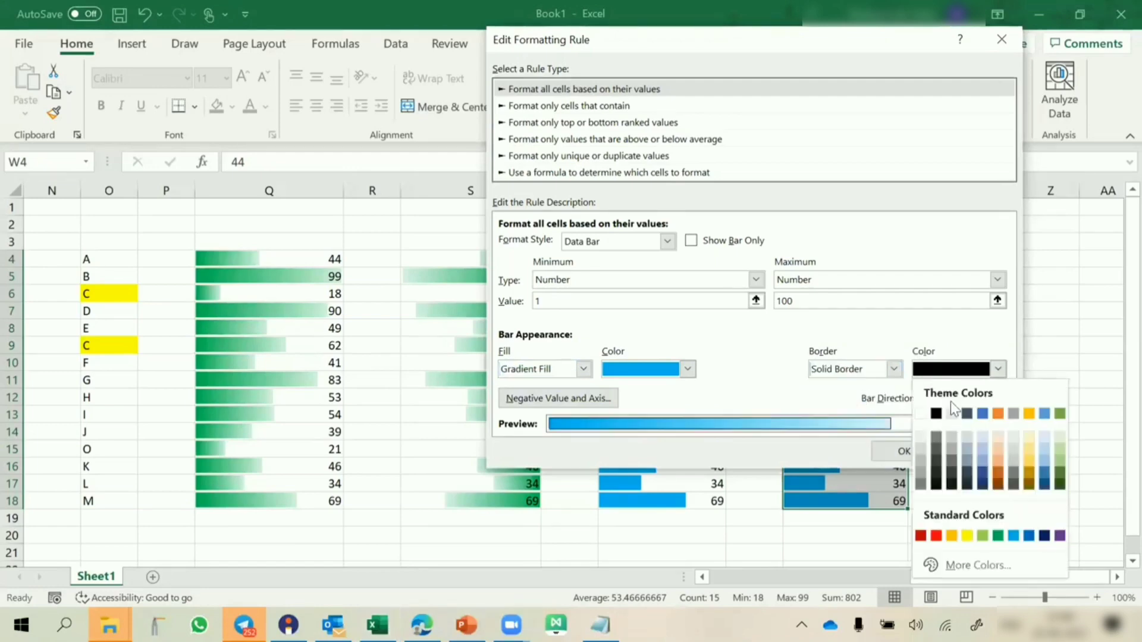
{"action": "left_click", "coordinate": [1044, 535]}
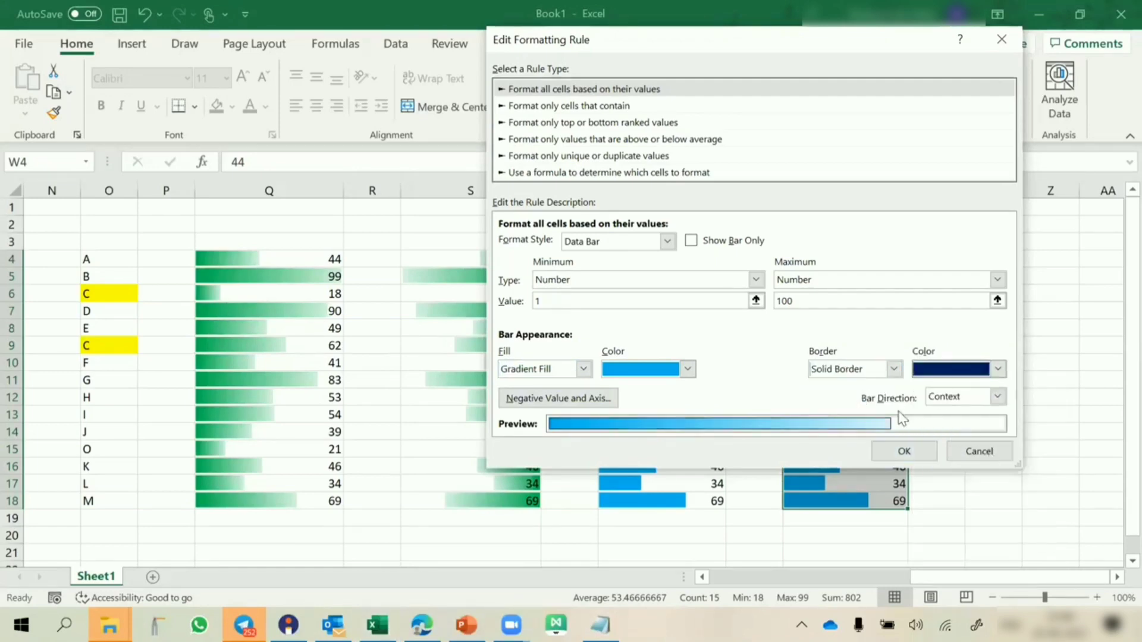
Try a lighter and a darker theme blue as the bar color and return it to the standard light blue.
{"action": "left_click", "coordinate": [685, 370]}
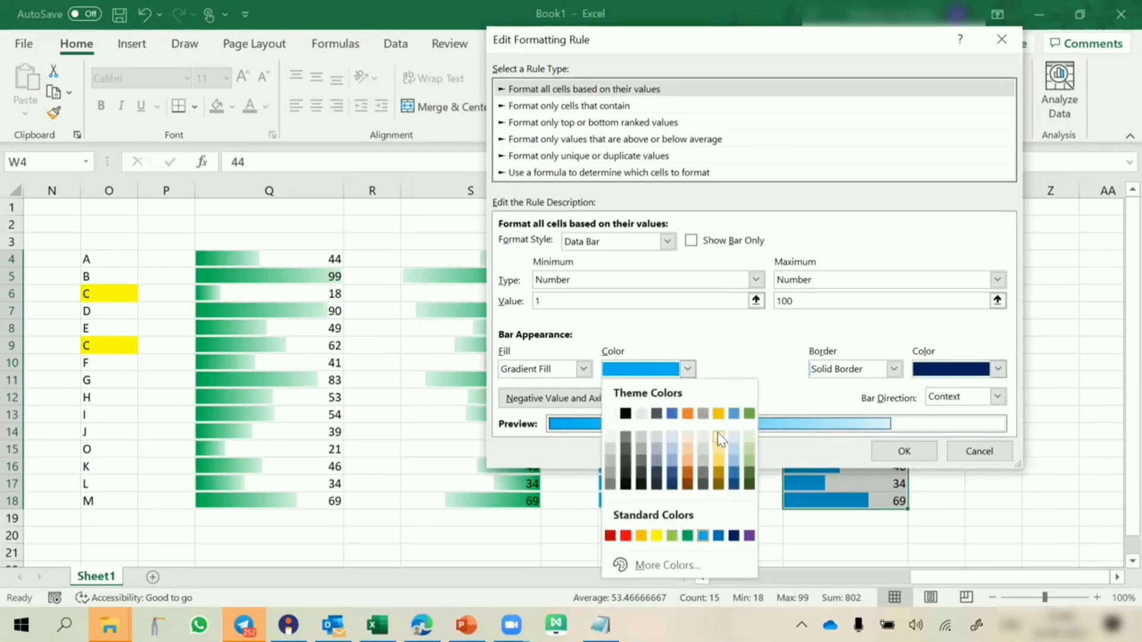
{"action": "left_click", "coordinate": [733, 455]}
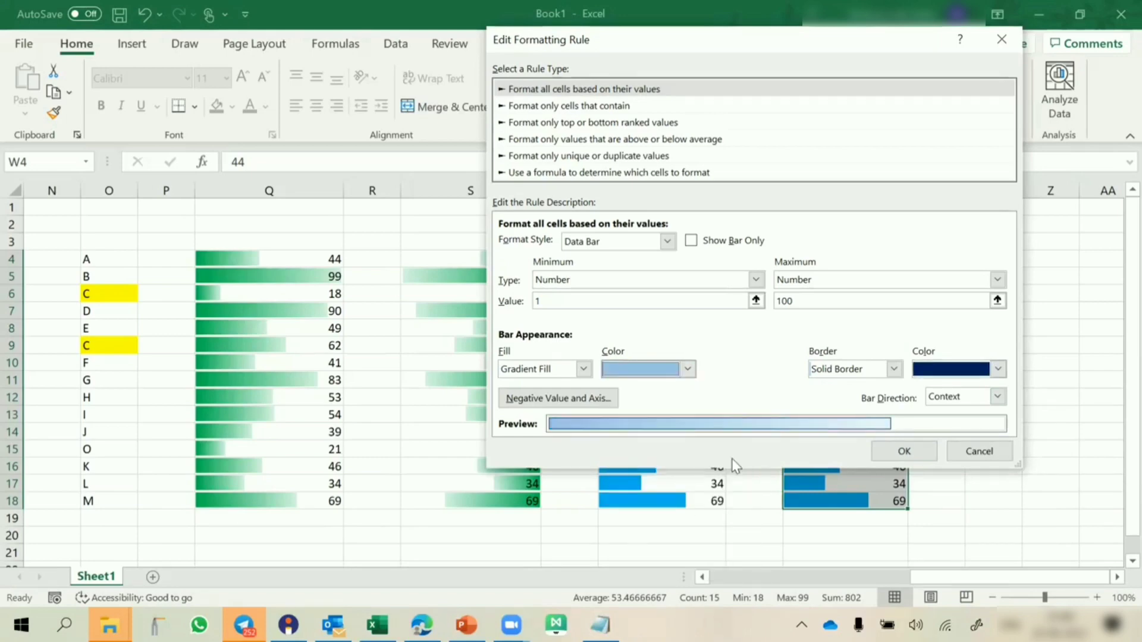
{"action": "left_click", "coordinate": [676, 370]}
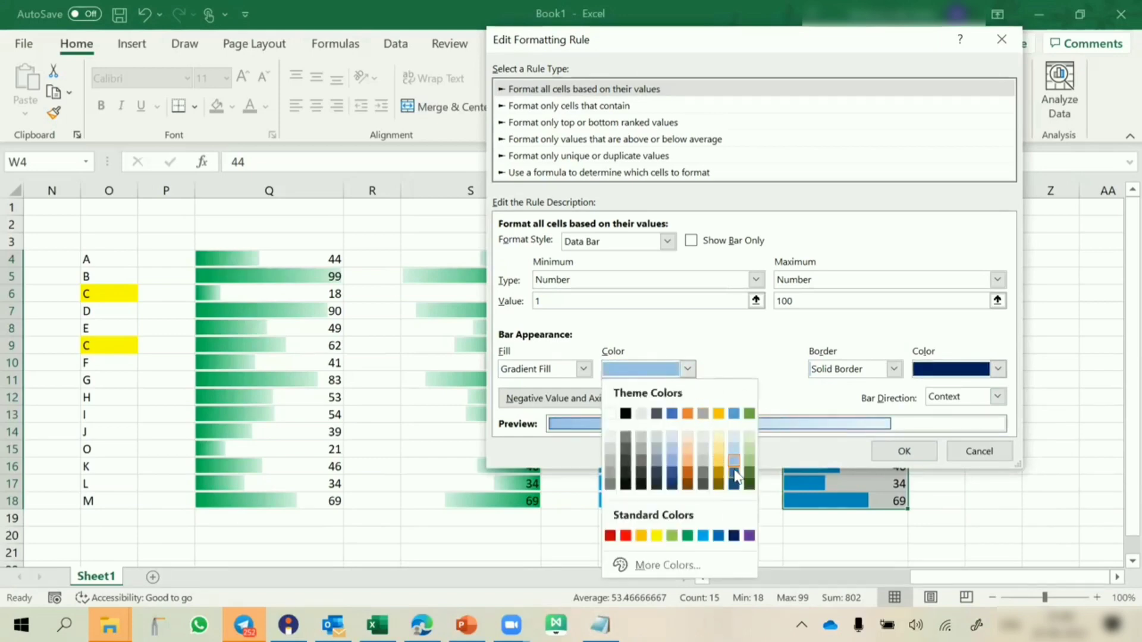
{"action": "left_click", "coordinate": [738, 473]}
{"action": "left_click", "coordinate": [685, 370]}
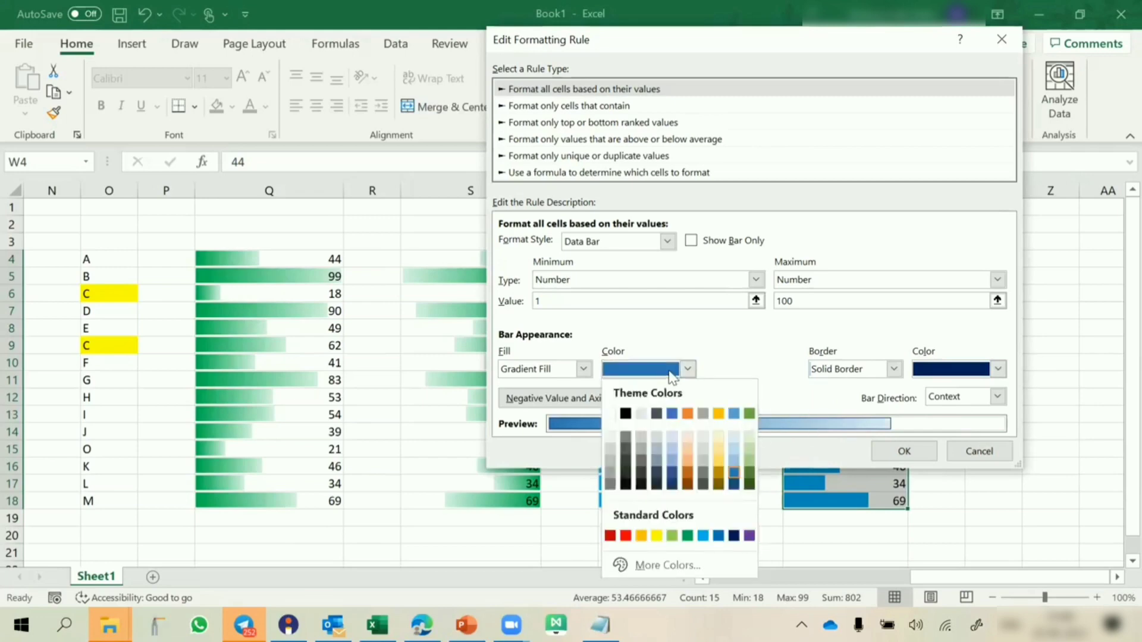
{"action": "left_click", "coordinate": [703, 537]}
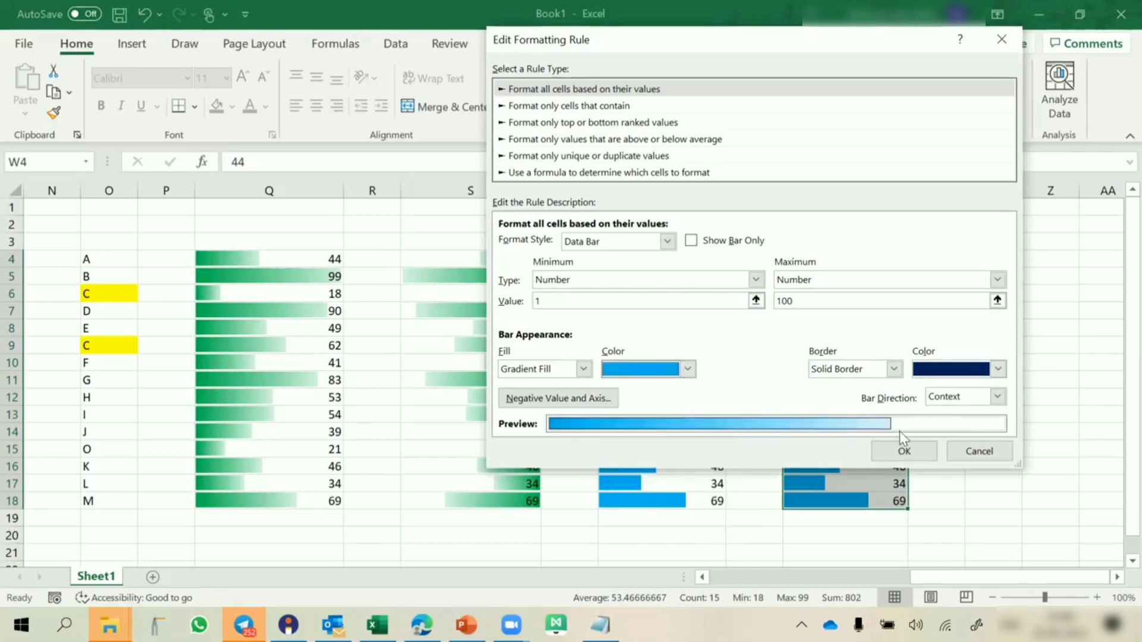
Apply the edited data bar rule to W4:W18, deselect the range and widen column W further.
{"action": "left_click", "coordinate": [905, 452]}
{"action": "left_click", "coordinate": [937, 363]}
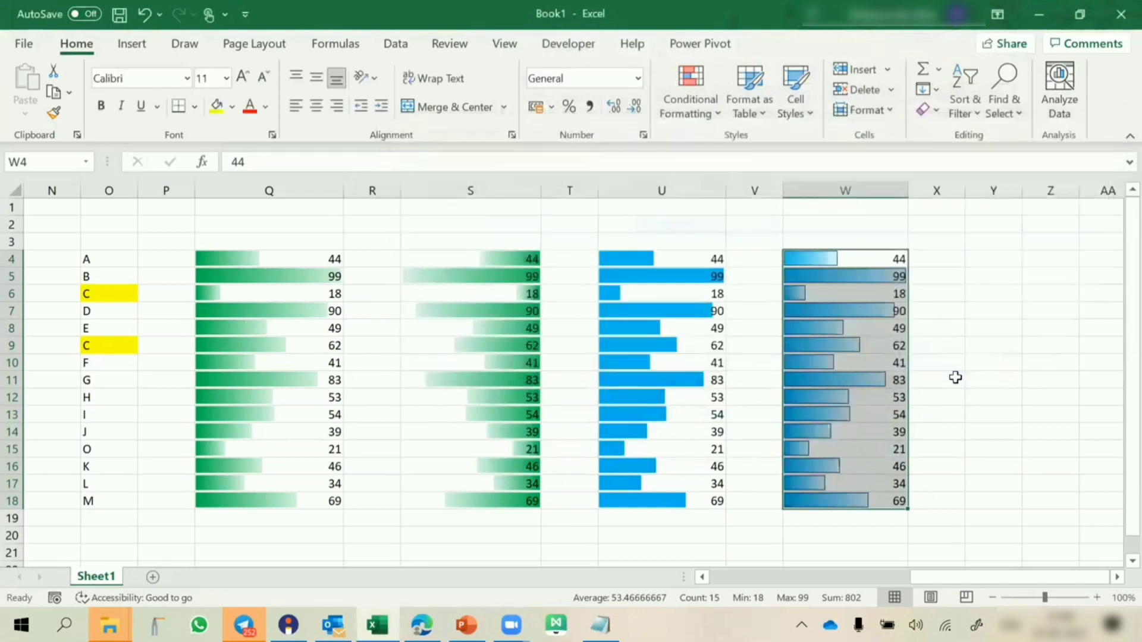
{"action": "left_click", "coordinate": [995, 430]}
{"action": "left_click_drag", "start_coordinate": [905, 191], "coordinate": [969, 201]}
{"action": "scroll", "coordinate": [894, 391], "scroll_direction": "right", "scroll_amount": 3}
{"action": "scroll", "coordinate": [893, 392], "scroll_direction": "left", "scroll_amount": 1}
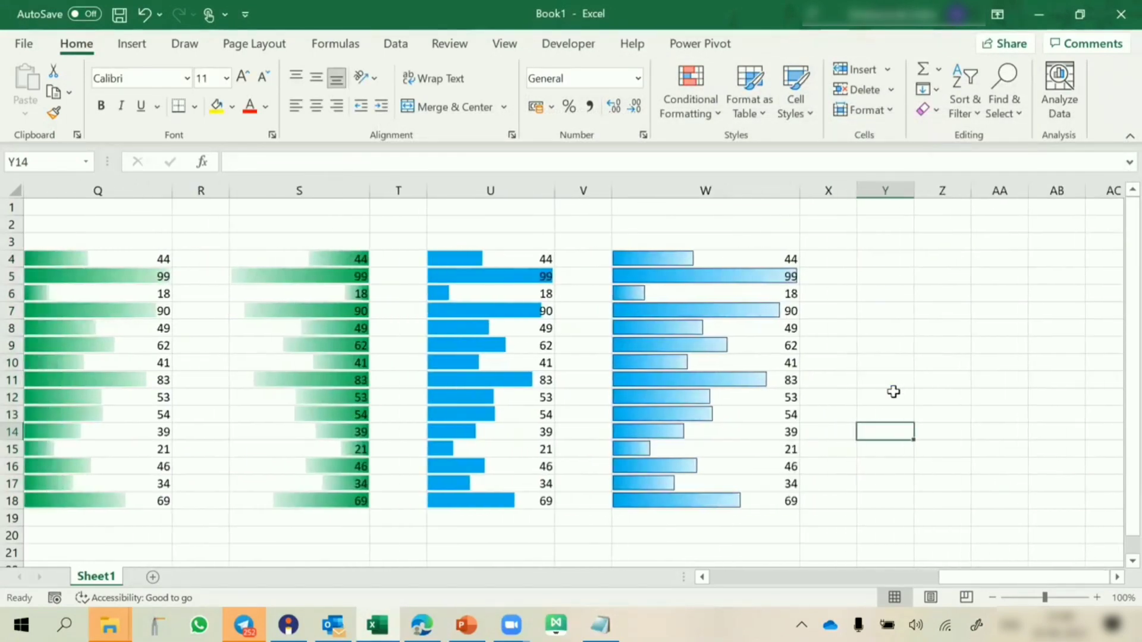
Copy W4:W18 with its bordered data bars to the range starting at Y4 and widen column Y to nearly the width of column W.
{"action": "left_click_drag", "start_coordinate": [670, 259], "coordinate": [679, 501]}
{"action": "key", "text": "ctrl+c"}
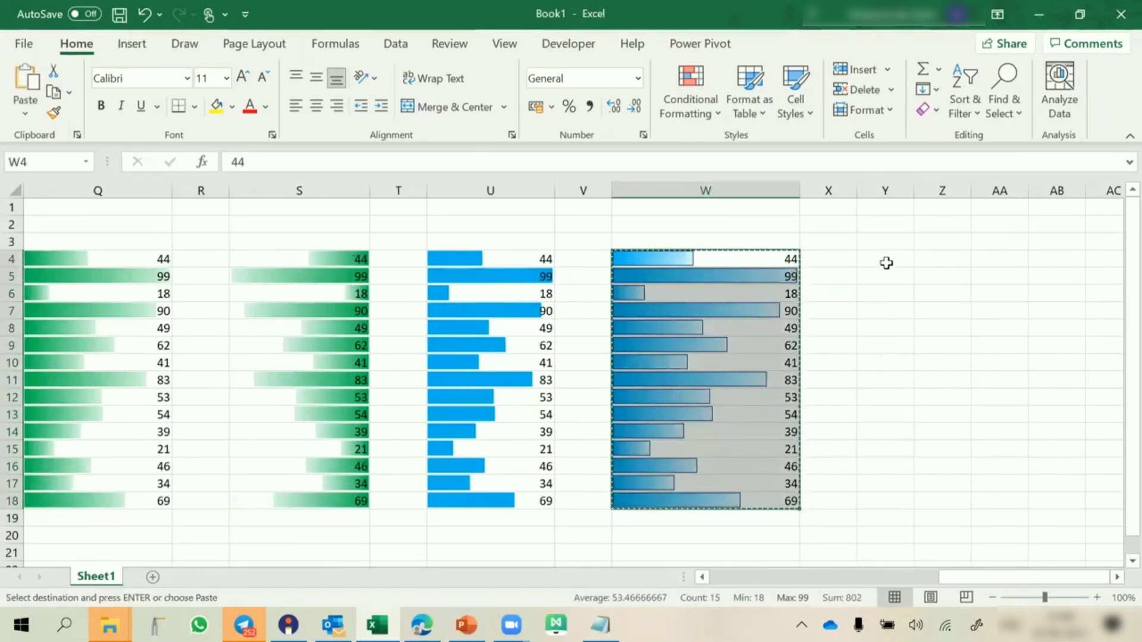
{"action": "left_click", "coordinate": [886, 260]}
{"action": "key", "text": "ctrl+v"}
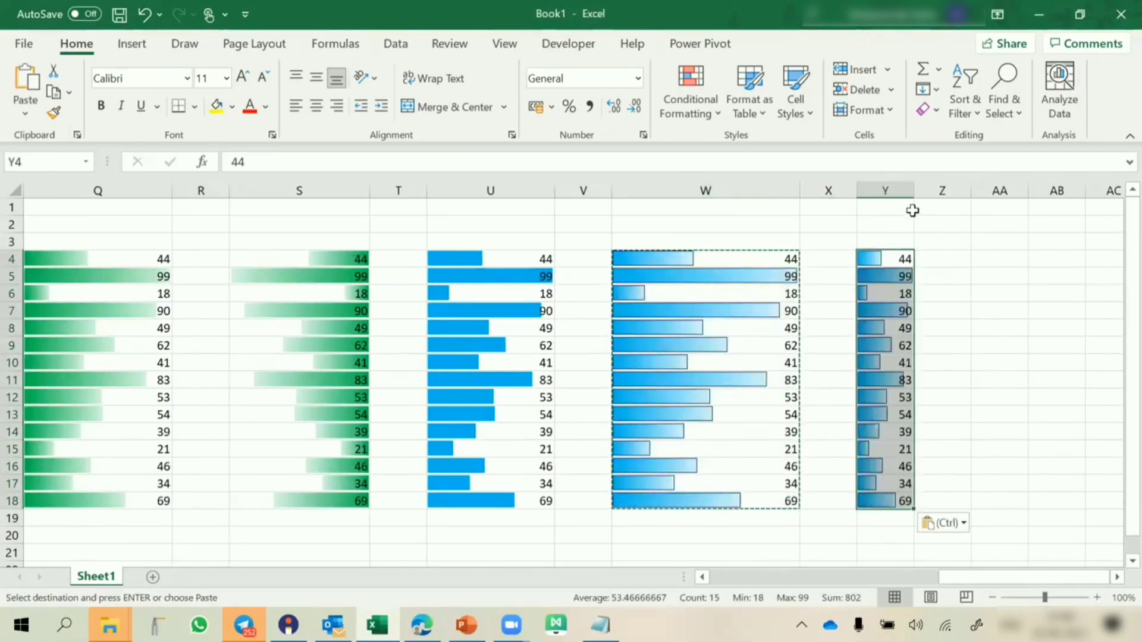
{"action": "left_click_drag", "start_coordinate": [915, 189], "coordinate": [1015, 202]}
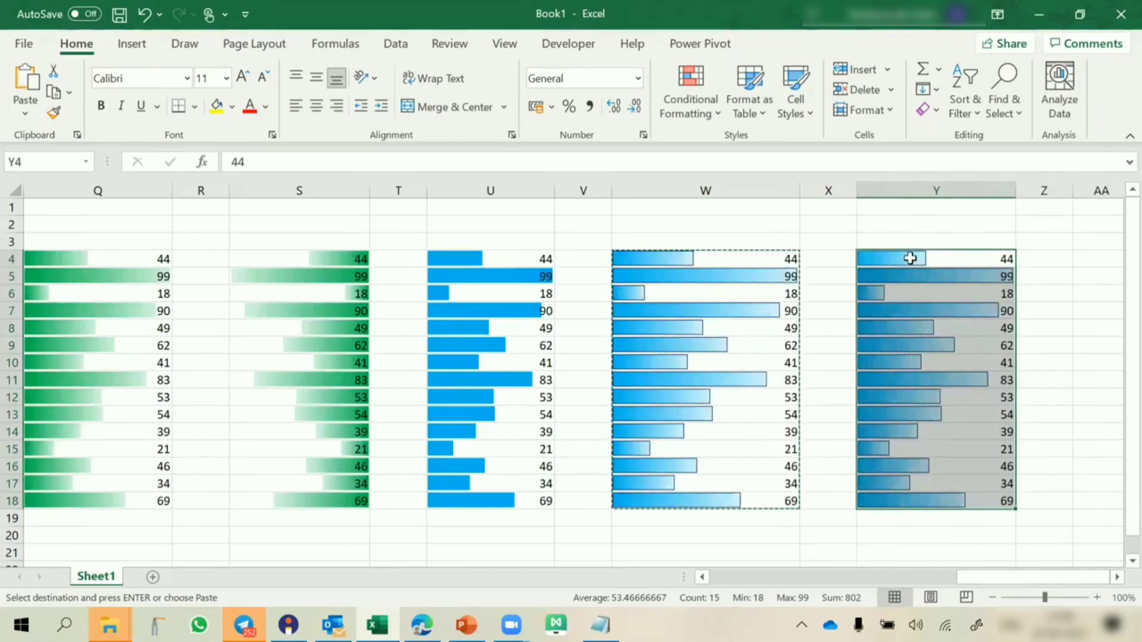
Edit the data bar rule of Y4:Y18 to use Show Bar Only and apply it.
{"action": "left_click_drag", "start_coordinate": [910, 258], "coordinate": [915, 501]}
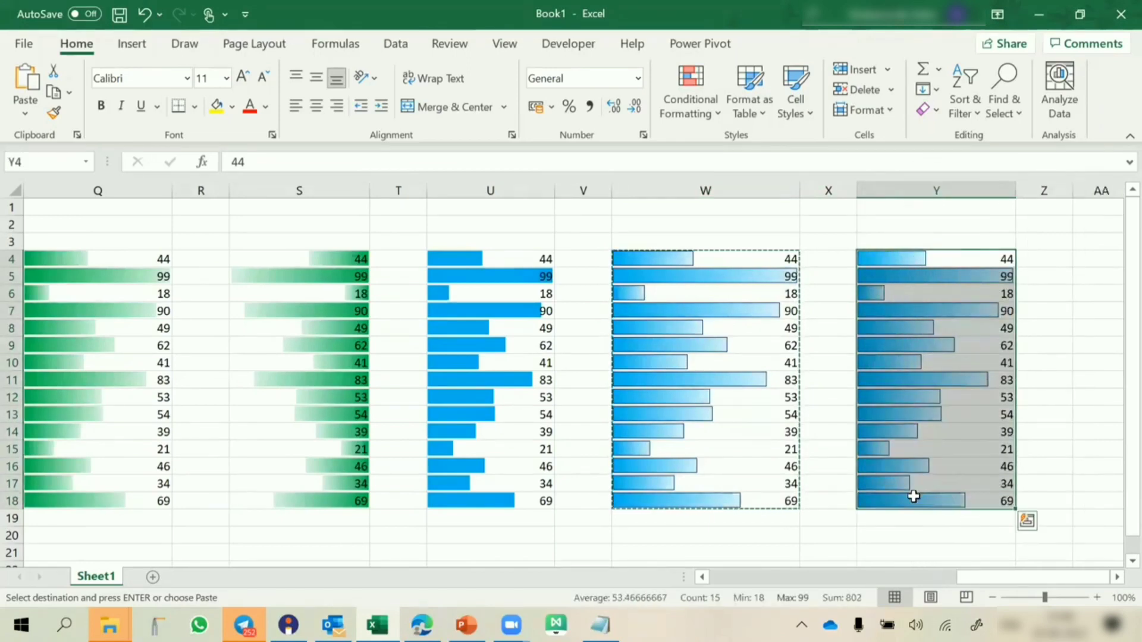
{"action": "key", "text": "alt+h"}
{"action": "key", "text": "l"}
{"action": "key", "text": "r"}
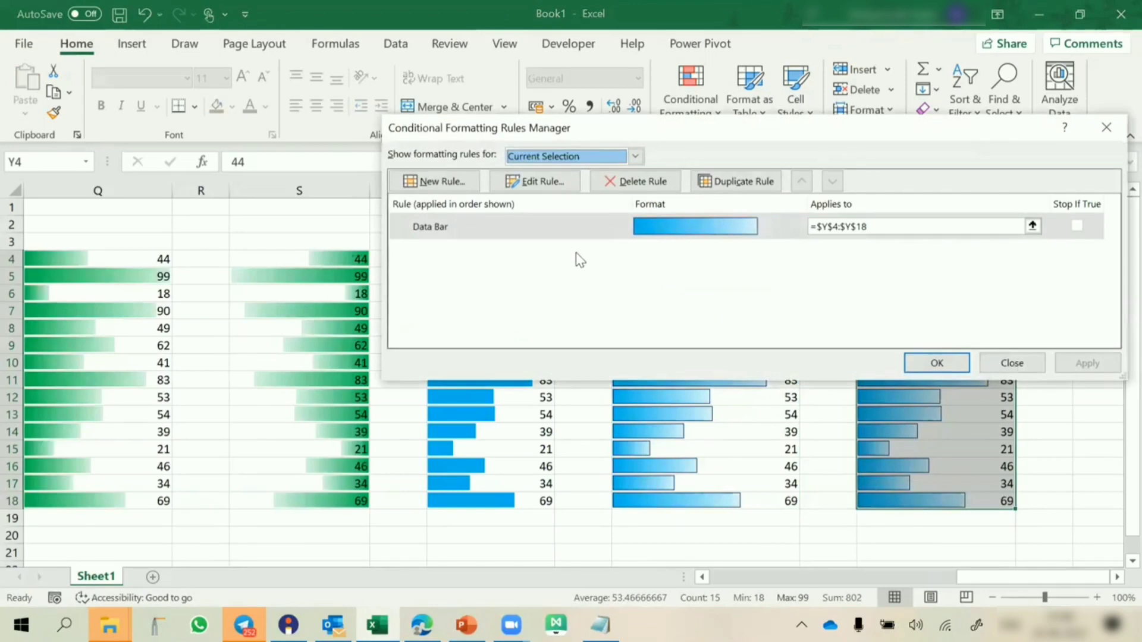
{"action": "left_click", "coordinate": [563, 227]}
{"action": "left_click", "coordinate": [534, 181]}
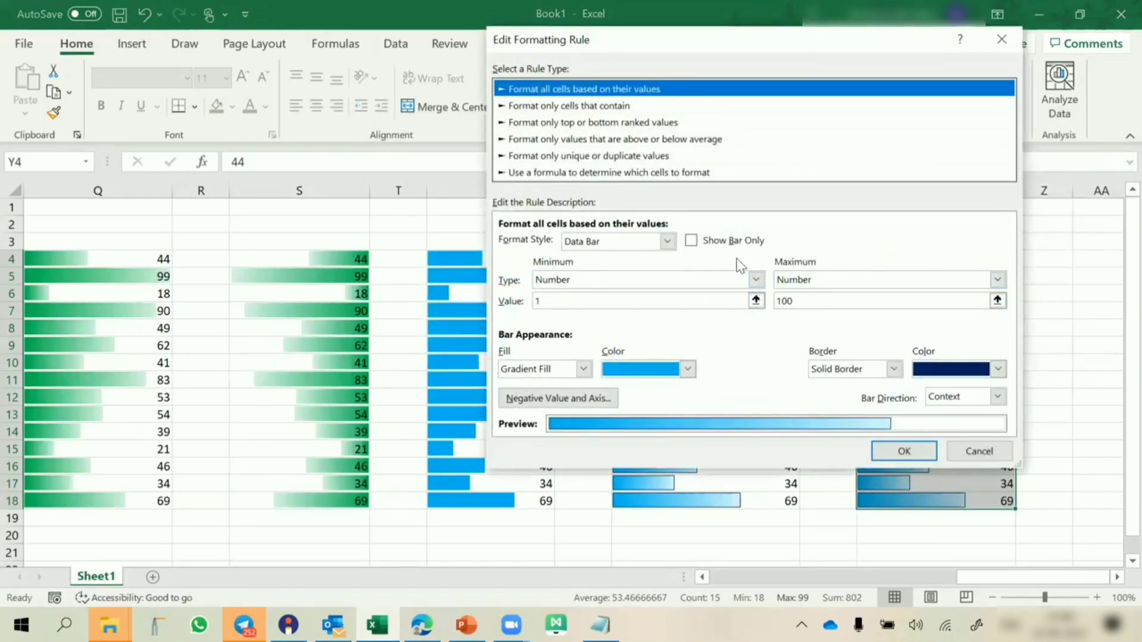
{"action": "left_click", "coordinate": [735, 243]}
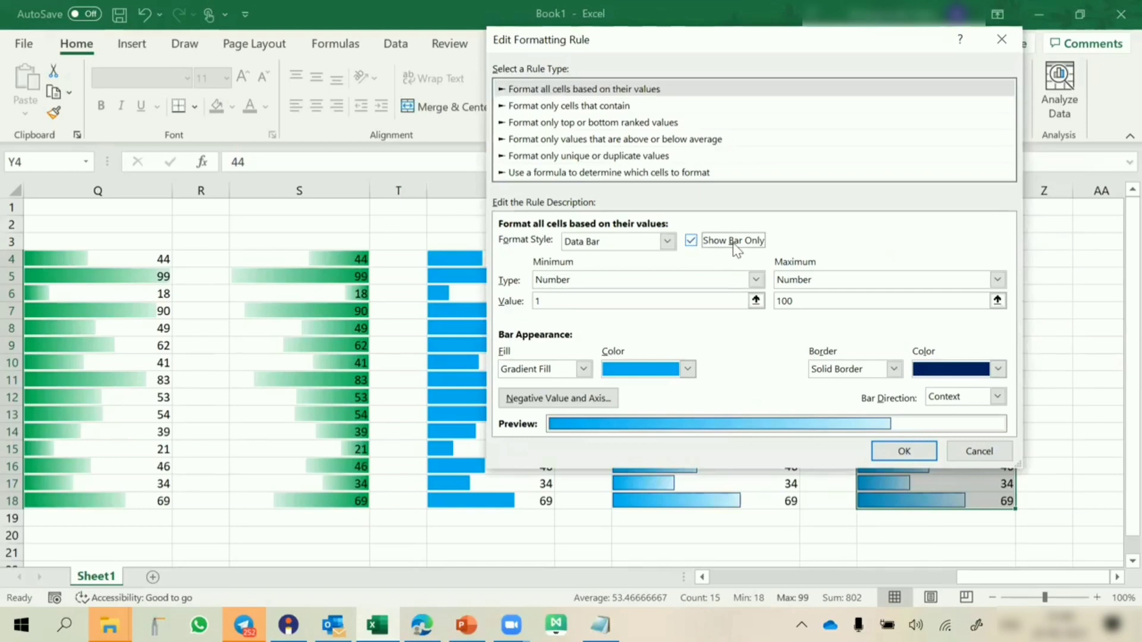
{"action": "left_click", "coordinate": [898, 452]}
{"action": "left_click", "coordinate": [937, 363]}
Open cell Y12 for editing to view its hidden number, and leave it without changes.
{"action": "left_click", "coordinate": [869, 396]}
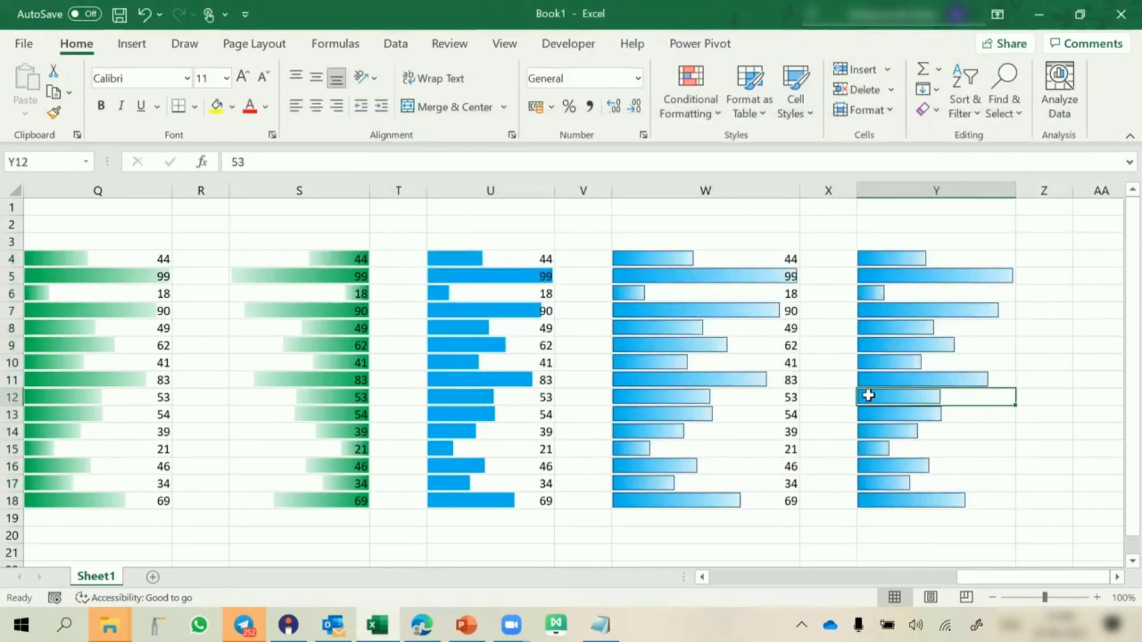
{"action": "double_click", "coordinate": [869, 395]}
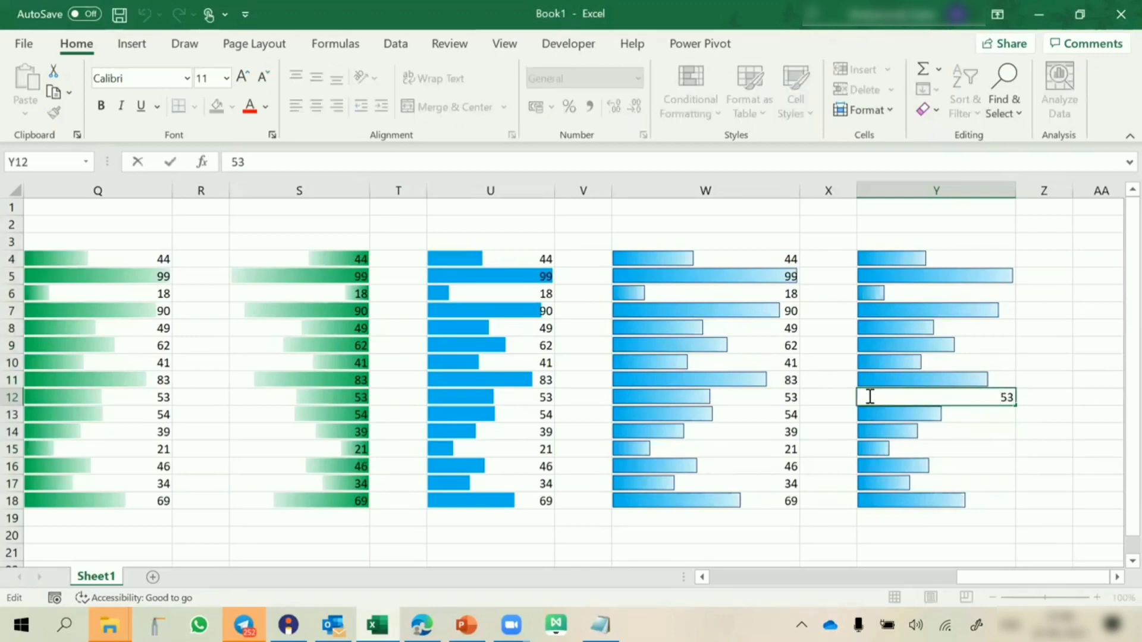
{"action": "key", "text": "Escape"}
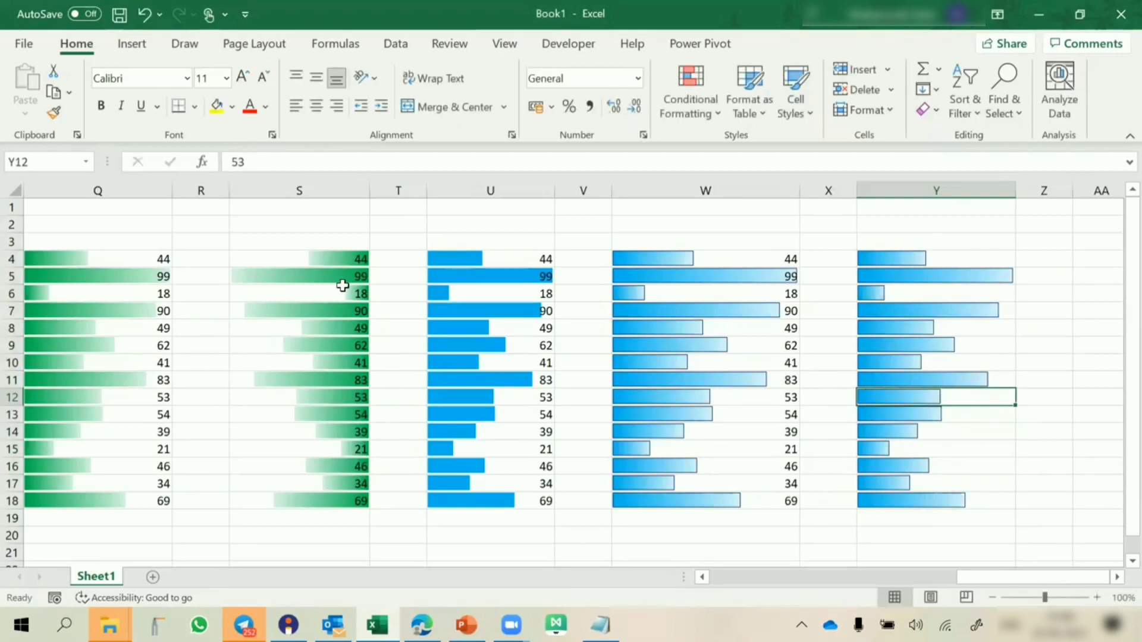
Copy Y4:Y18, paste only its values into the range starting at AA4, and widen column AB.
{"action": "scroll", "coordinate": [342, 286], "scroll_direction": "right", "scroll_amount": 3}
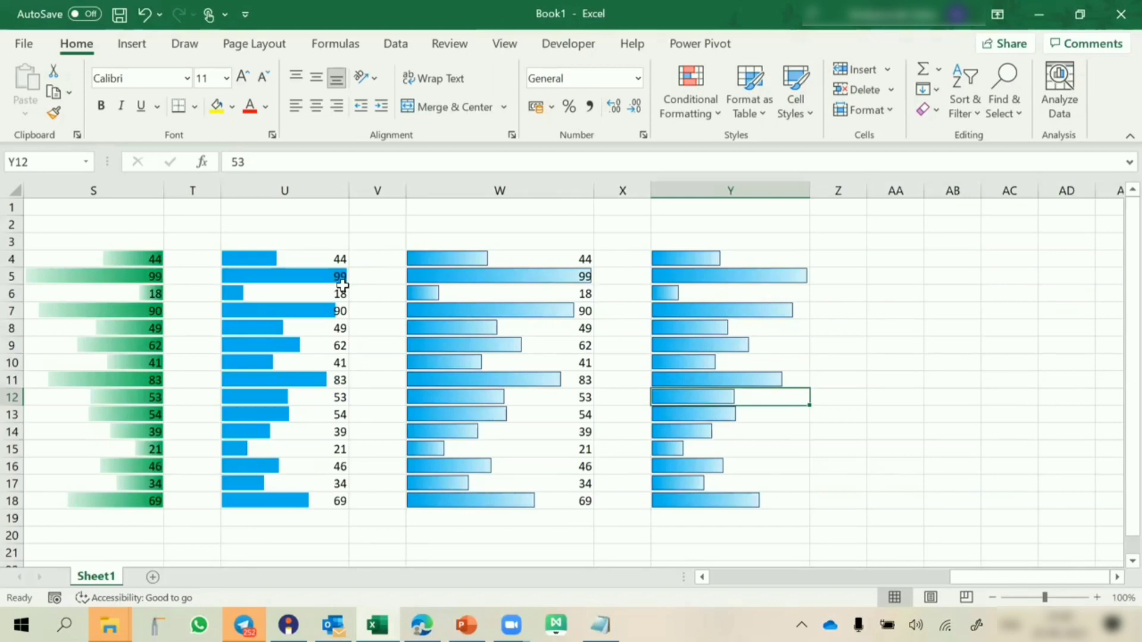
{"action": "left_click_drag", "start_coordinate": [676, 257], "coordinate": [700, 502]}
{"action": "key", "text": "ctrl+c"}
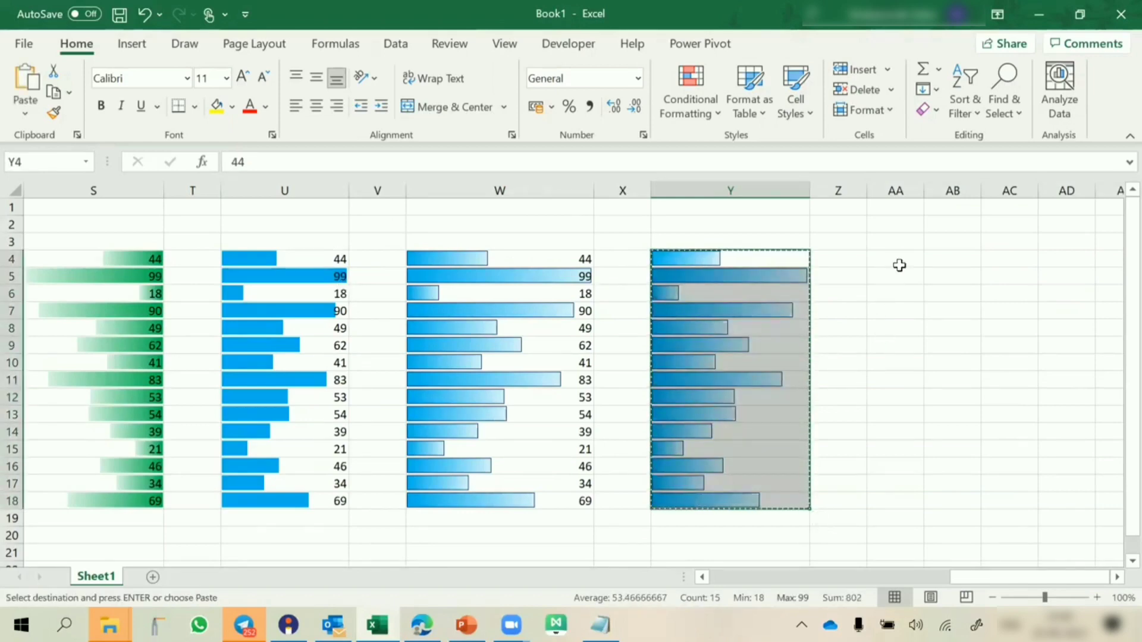
{"action": "right_click", "coordinate": [900, 258]}
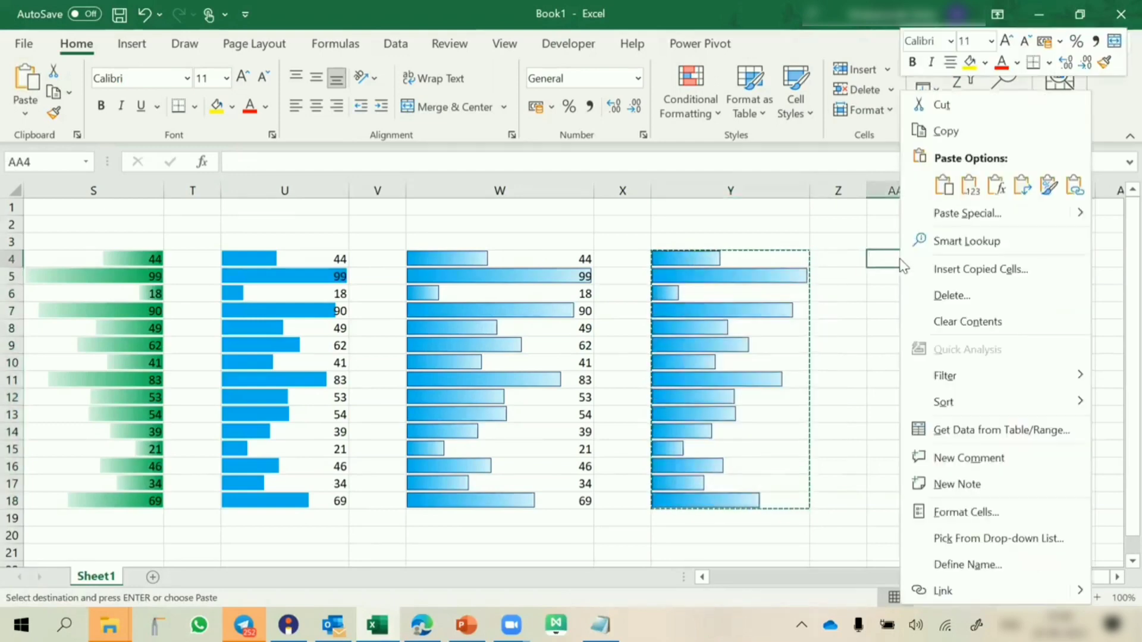
{"action": "left_click", "coordinate": [966, 185]}
{"action": "left_click_drag", "start_coordinate": [952, 258], "coordinate": [969, 495]}
{"action": "left_click_drag", "start_coordinate": [981, 189], "coordinate": [1017, 189]}
{"action": "left_click_drag", "start_coordinate": [887, 257], "coordinate": [913, 518]}
{"action": "left_click_drag", "start_coordinate": [958, 257], "coordinate": [966, 497]}
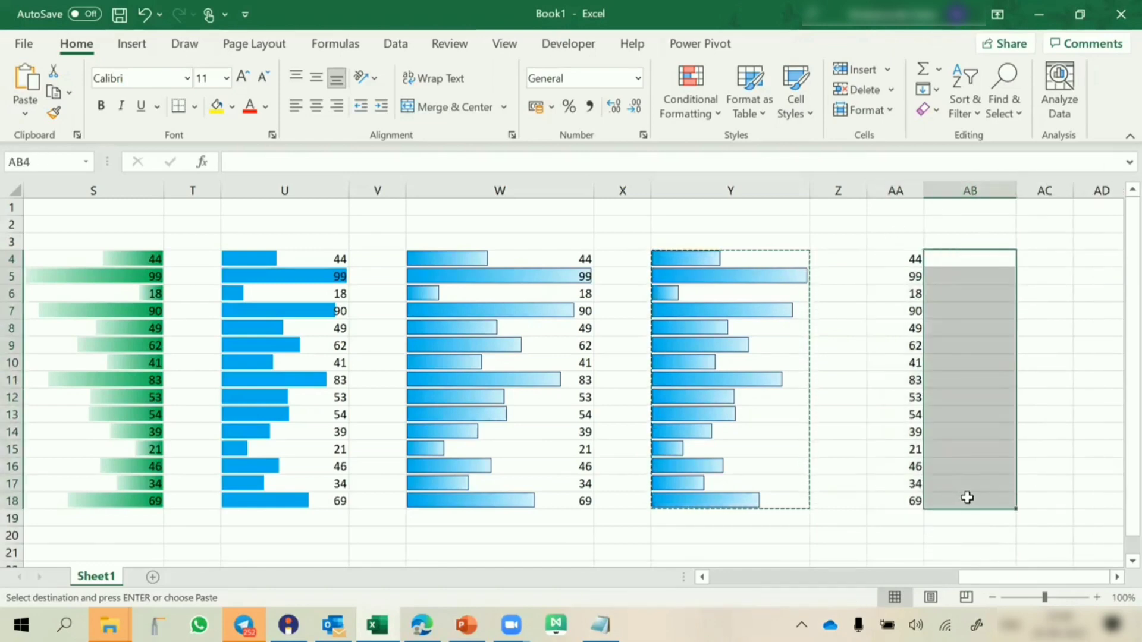
{"action": "scroll", "coordinate": [774, 504], "scroll_direction": "right", "scroll_amount": 2}
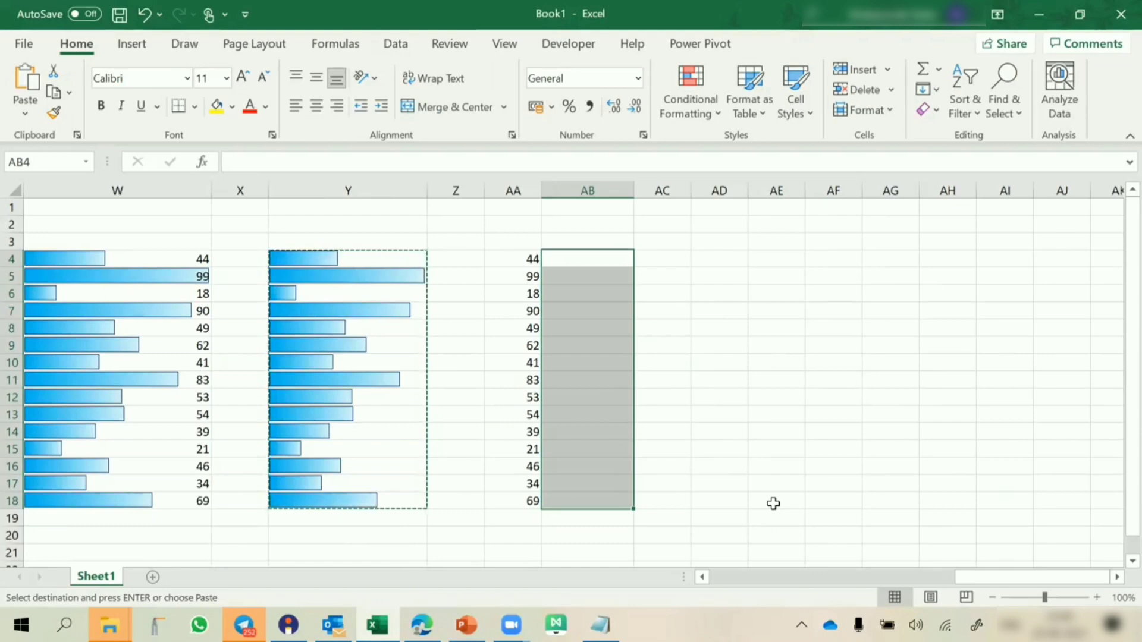
Enter the formula =AA4 in cell AB4 and fill it down to AB18.
{"action": "left_click", "coordinate": [345, 259]}
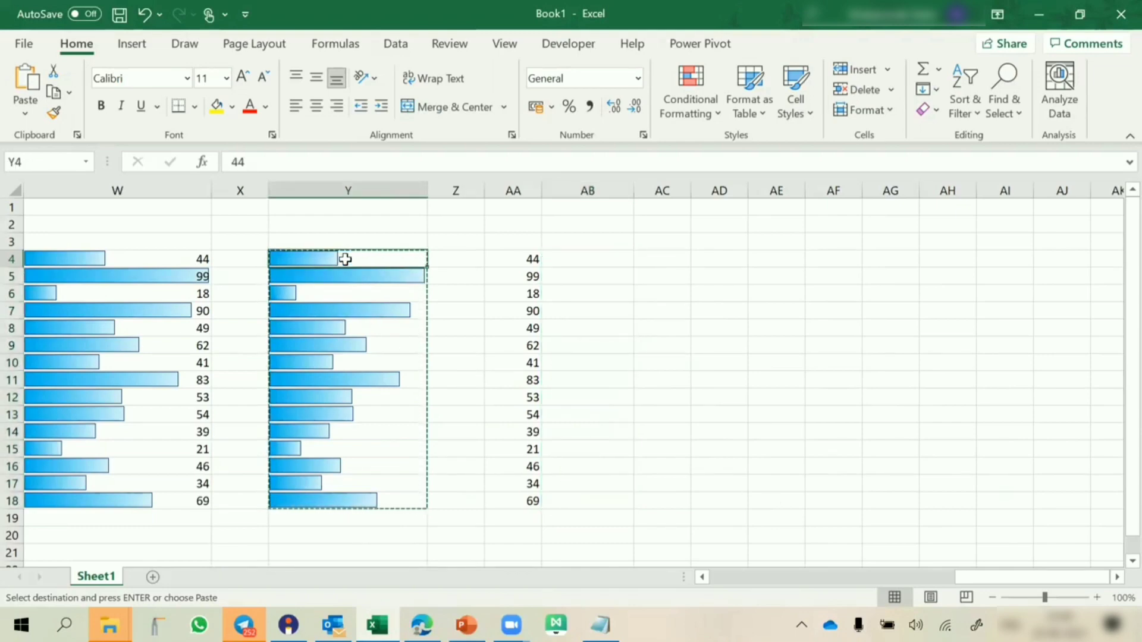
{"action": "left_click", "coordinate": [512, 249]}
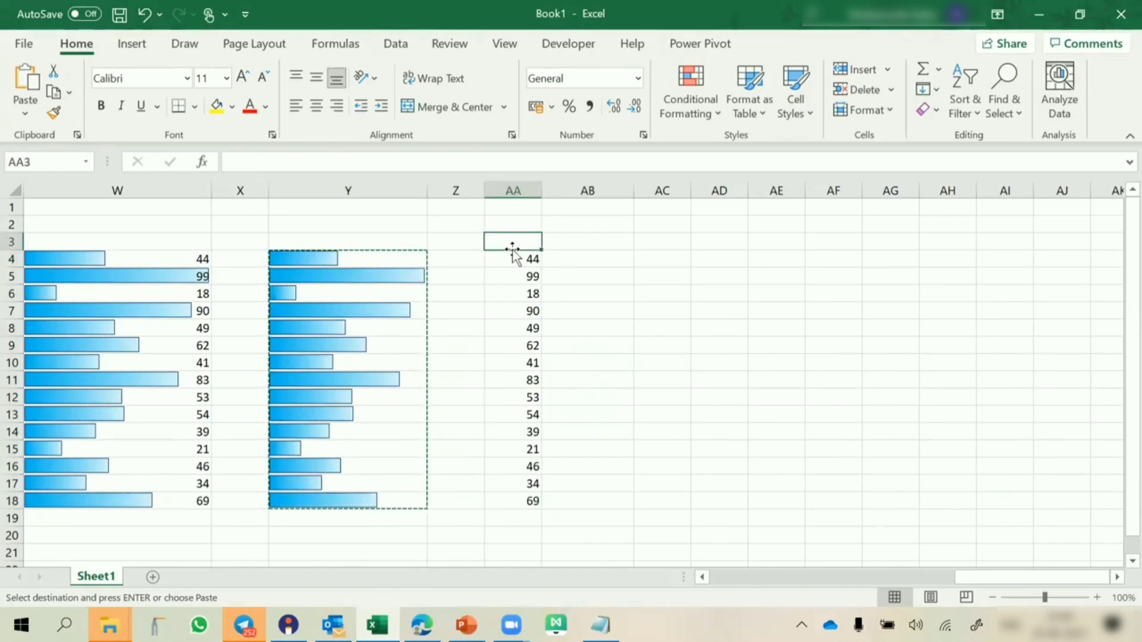
{"action": "left_click", "coordinate": [571, 262]}
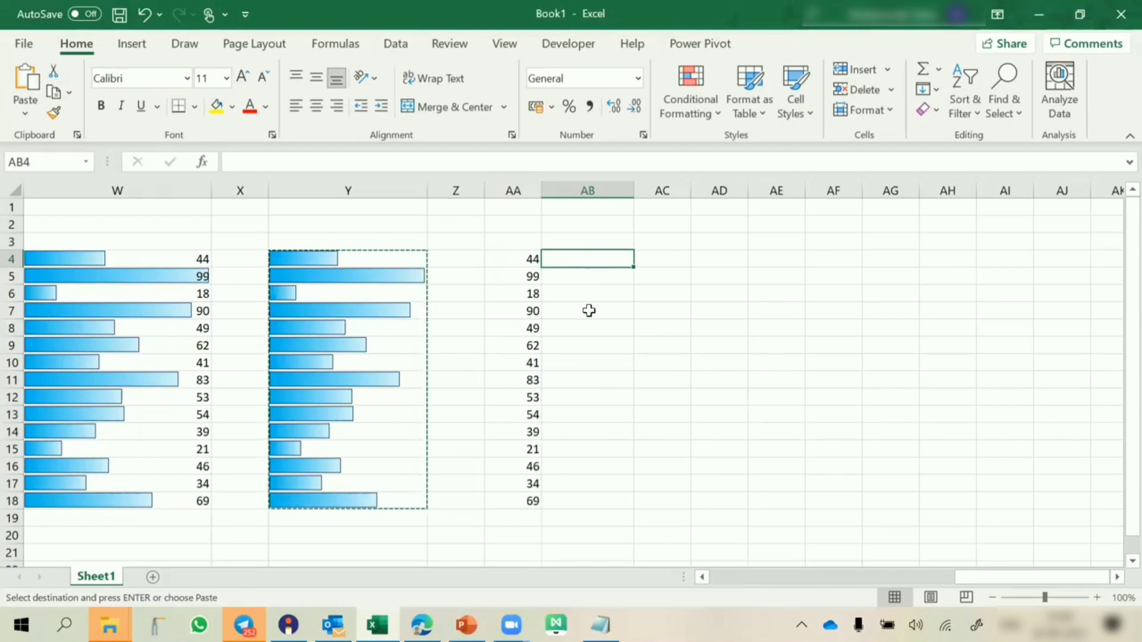
{"action": "type", "text": "="}
{"action": "key", "text": "Left"}
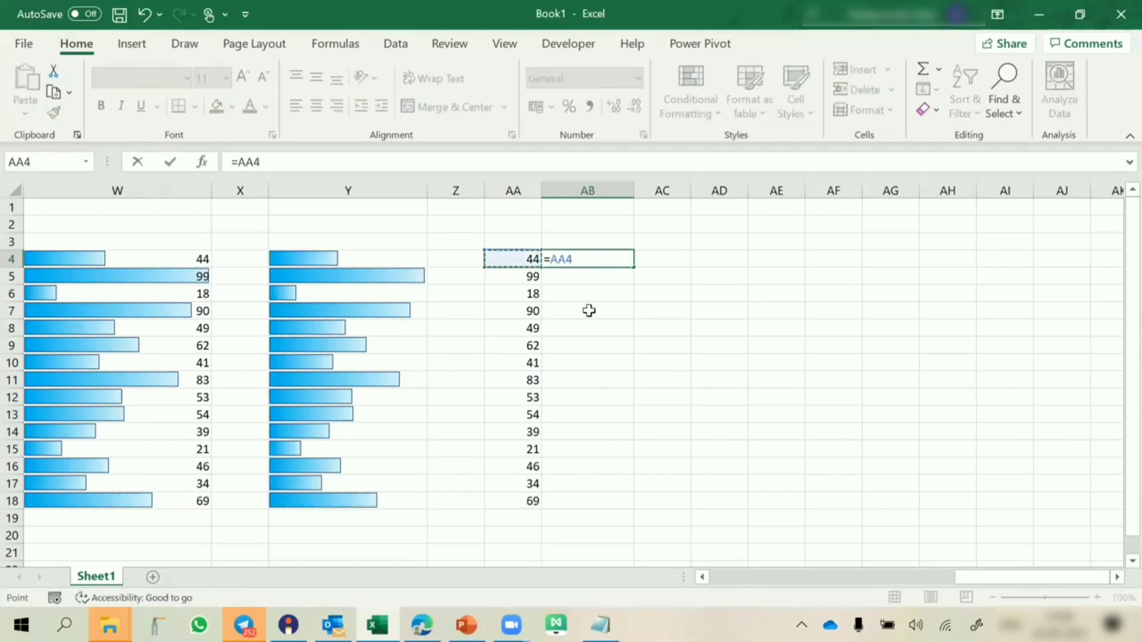
{"action": "key", "text": "Return"}
{"action": "left_click", "coordinate": [588, 254]}
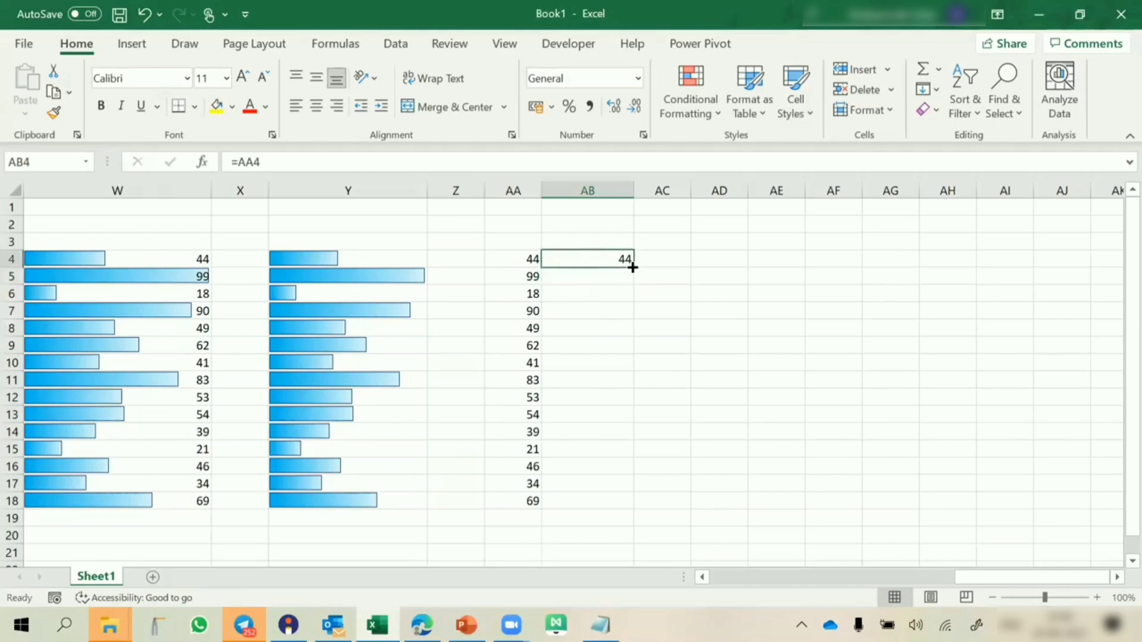
{"action": "double_click", "coordinate": [634, 268]}
Set the value in cell AA7 to 70 to test the linked column AB.
{"action": "left_click", "coordinate": [505, 315]}
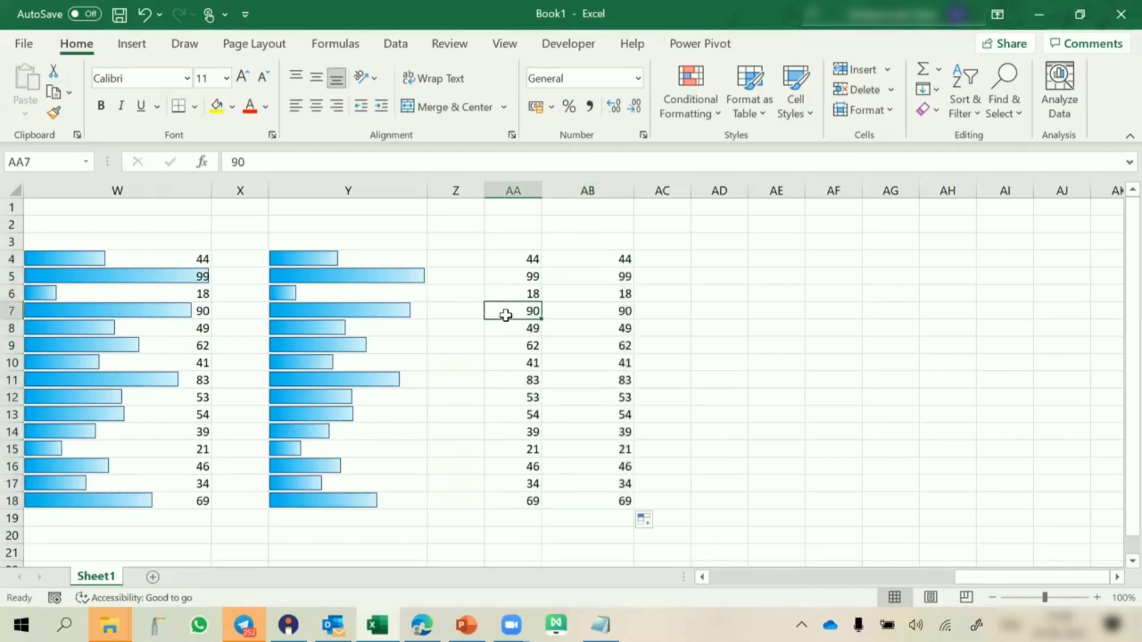
{"action": "type", "text": "70"}
{"action": "key", "text": "Return"}
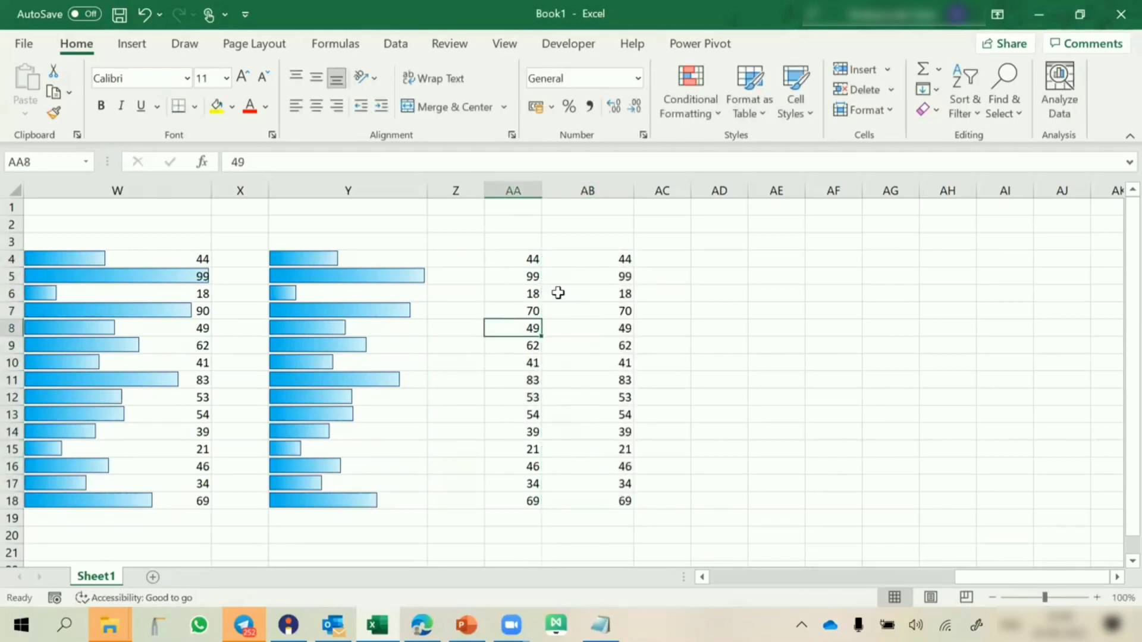
Copy the bar-only data bar format from Y4 to AB4:AB18 with Format Painter and widen column AB to about column Y's width.
{"action": "left_click", "coordinate": [364, 262]}
{"action": "left_click", "coordinate": [53, 113]}
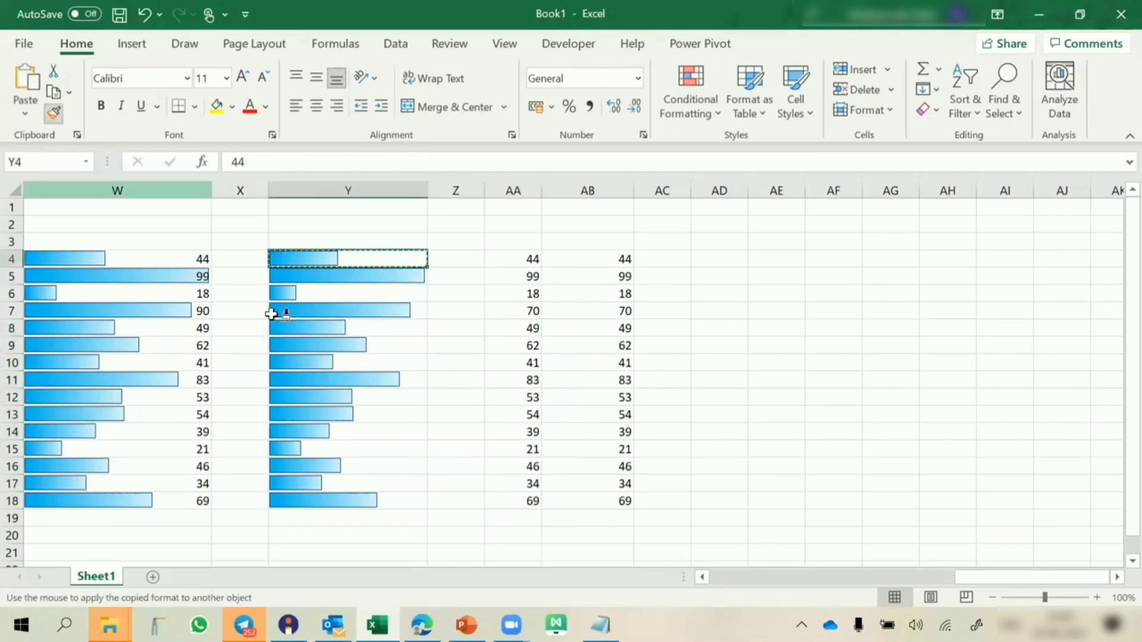
{"action": "left_click_drag", "start_coordinate": [603, 259], "coordinate": [592, 501]}
{"action": "left_click_drag", "start_coordinate": [635, 190], "coordinate": [706, 191]}
Open cell AB4 for editing to view its formula, and leave it without changes.
{"action": "left_click", "coordinate": [627, 261]}
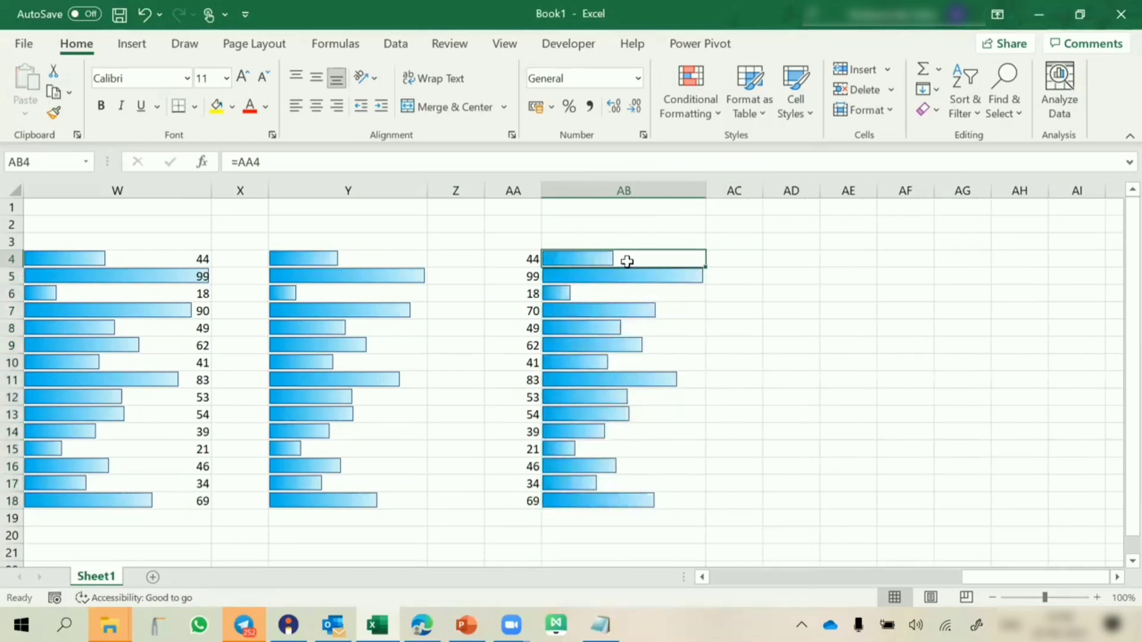
{"action": "double_click", "coordinate": [627, 261]}
{"action": "key", "text": "Escape"}
Set the value in cell AA7 to 90.
{"action": "left_click", "coordinate": [512, 314]}
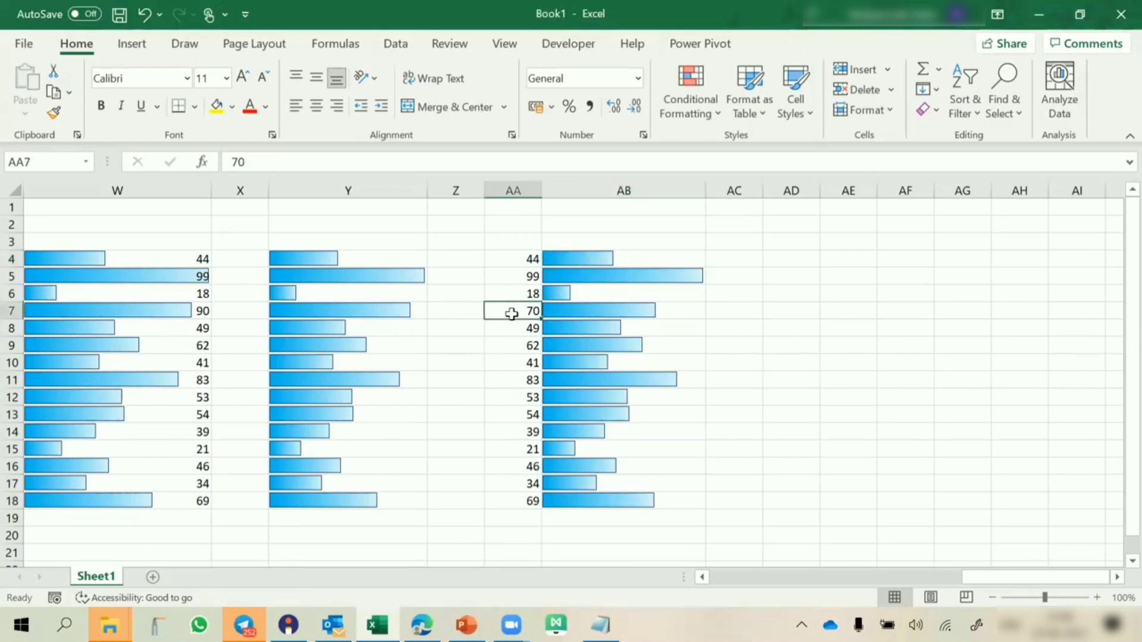
{"action": "type", "text": "90"}
{"action": "key", "text": "Return"}
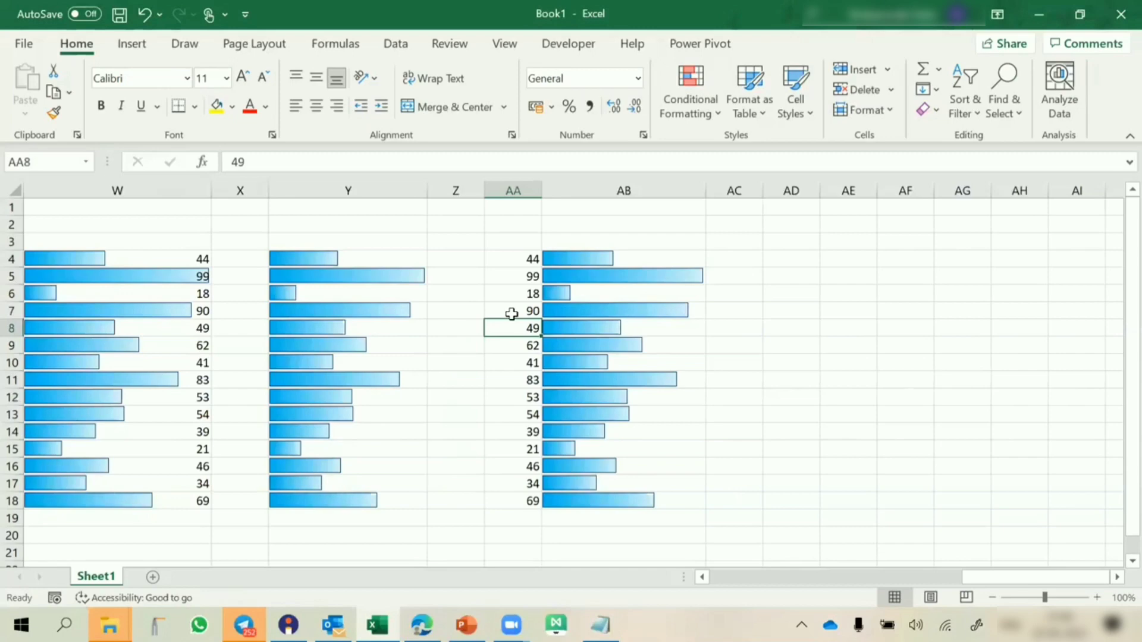
Inspect the formula in AB7, and select the bars in AB4:AB18 and the numbers in AA4:AA18 to compare them.
{"action": "double_click", "coordinate": [641, 311]}
{"action": "type", "text": "=AA7"}
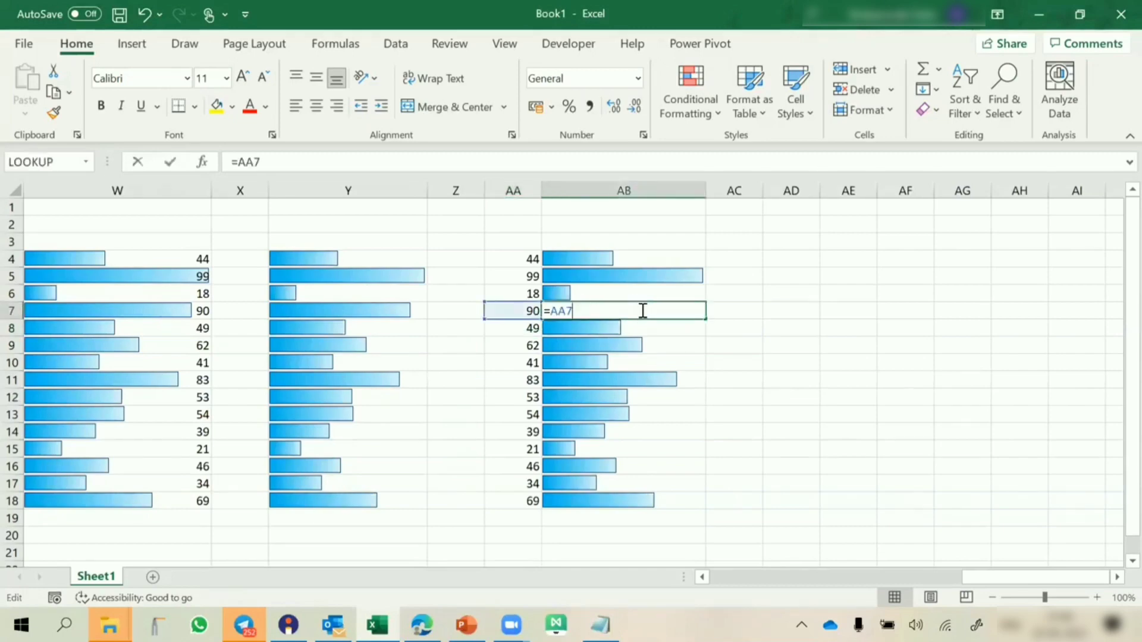
{"action": "key", "text": "ctrl+Return"}
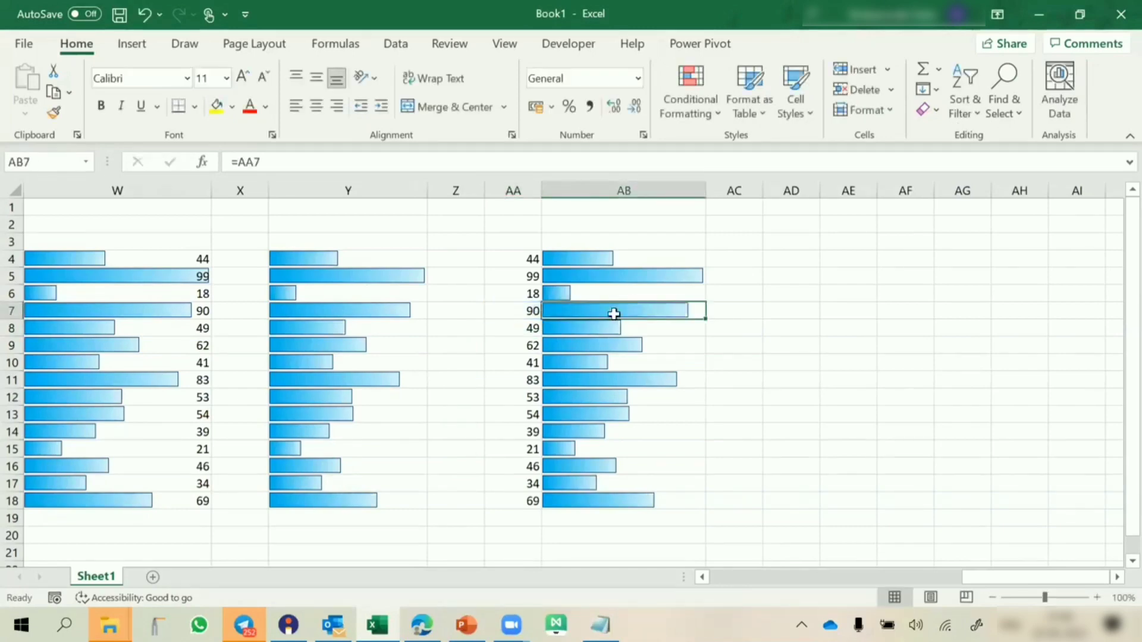
{"action": "left_click_drag", "start_coordinate": [592, 257], "coordinate": [586, 504]}
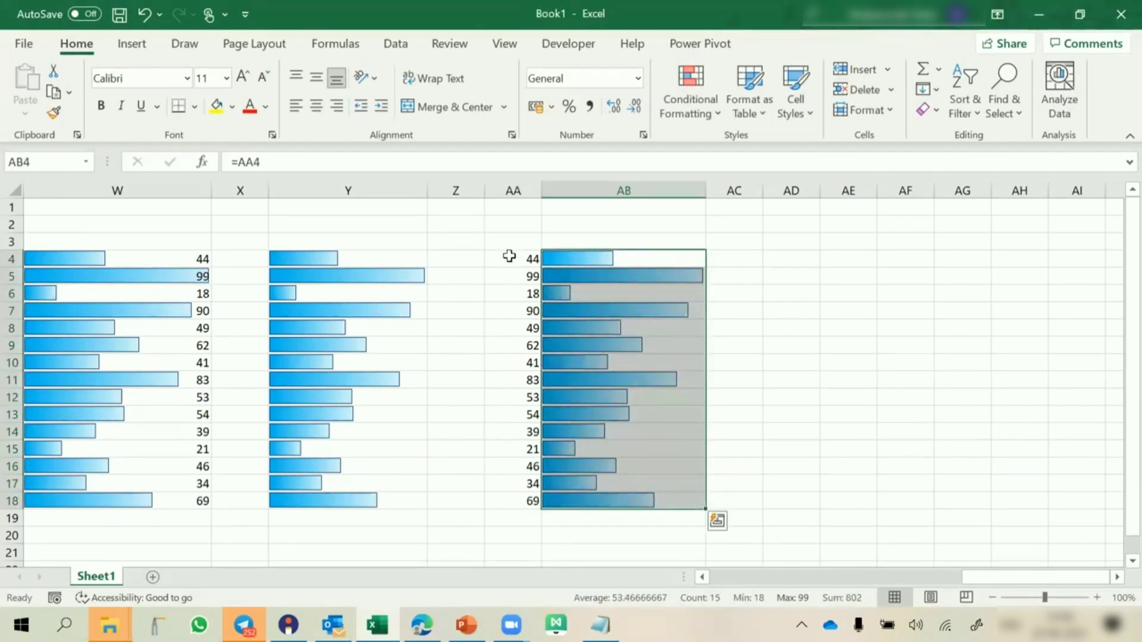
{"action": "left_click_drag", "start_coordinate": [510, 256], "coordinate": [525, 499]}
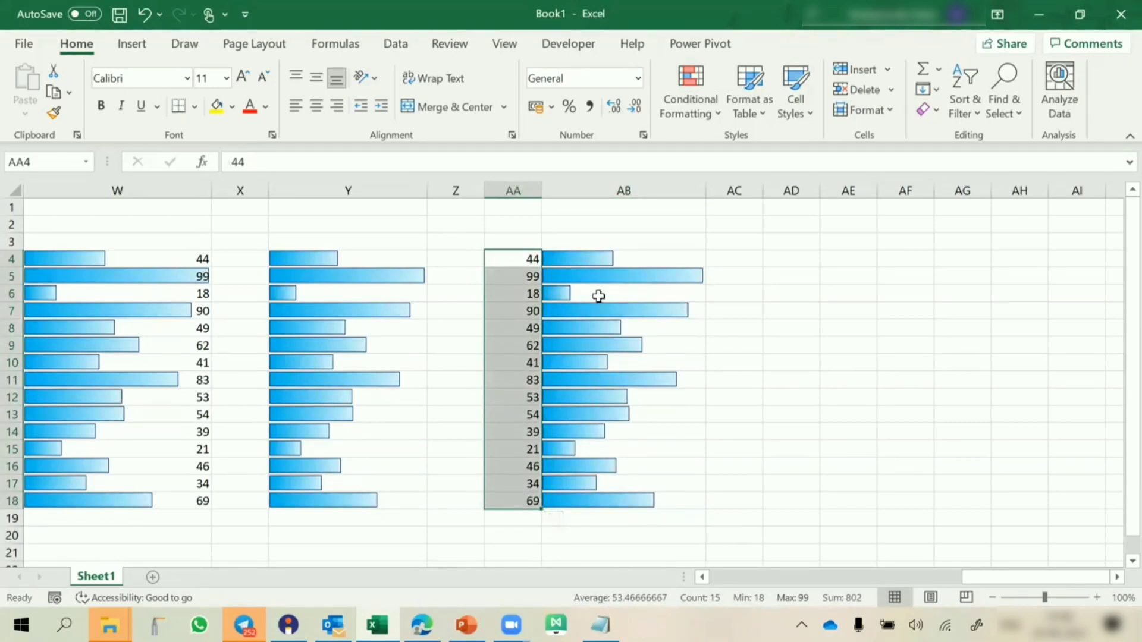
Enter the header Month in AD4 and Jan in AD5, and fill the month series down to Dec in AD16.
{"action": "scroll", "coordinate": [598, 298], "scroll_direction": "right", "scroll_amount": 1}
{"action": "scroll", "coordinate": [599, 296], "scroll_direction": "left", "scroll_amount": 1}
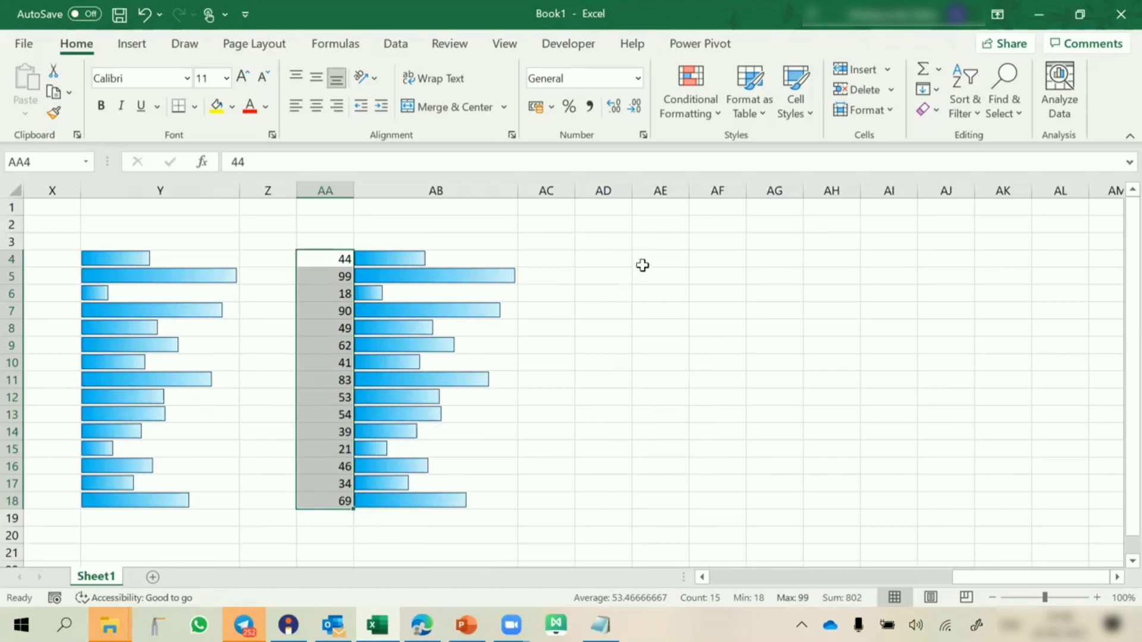
{"action": "left_click", "coordinate": [614, 261]}
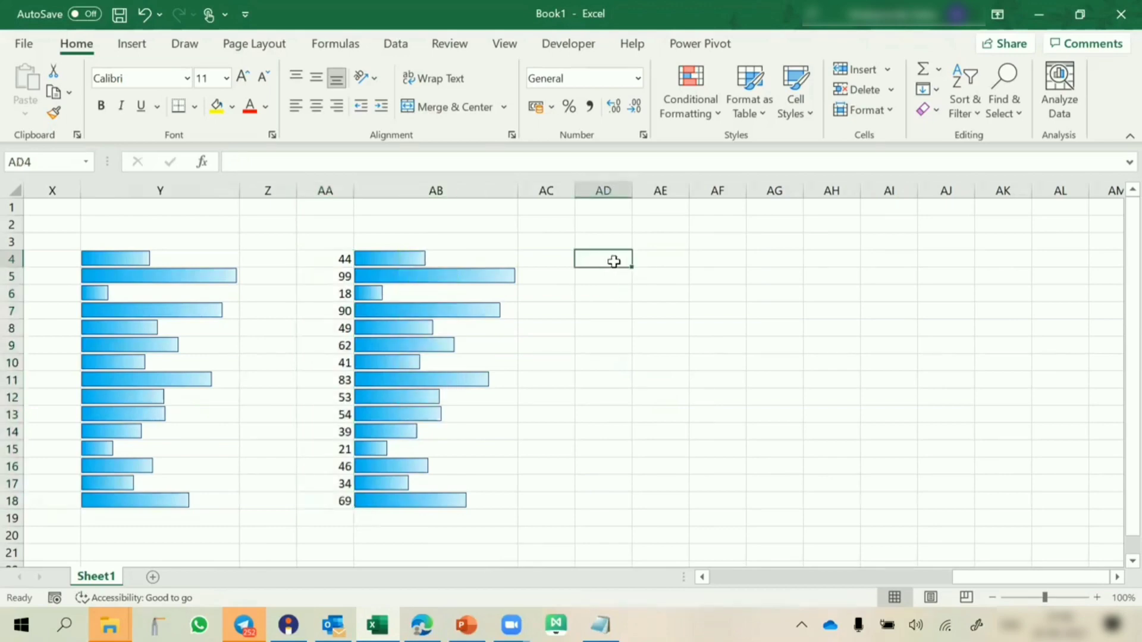
{"action": "type", "text": "mONTH"}
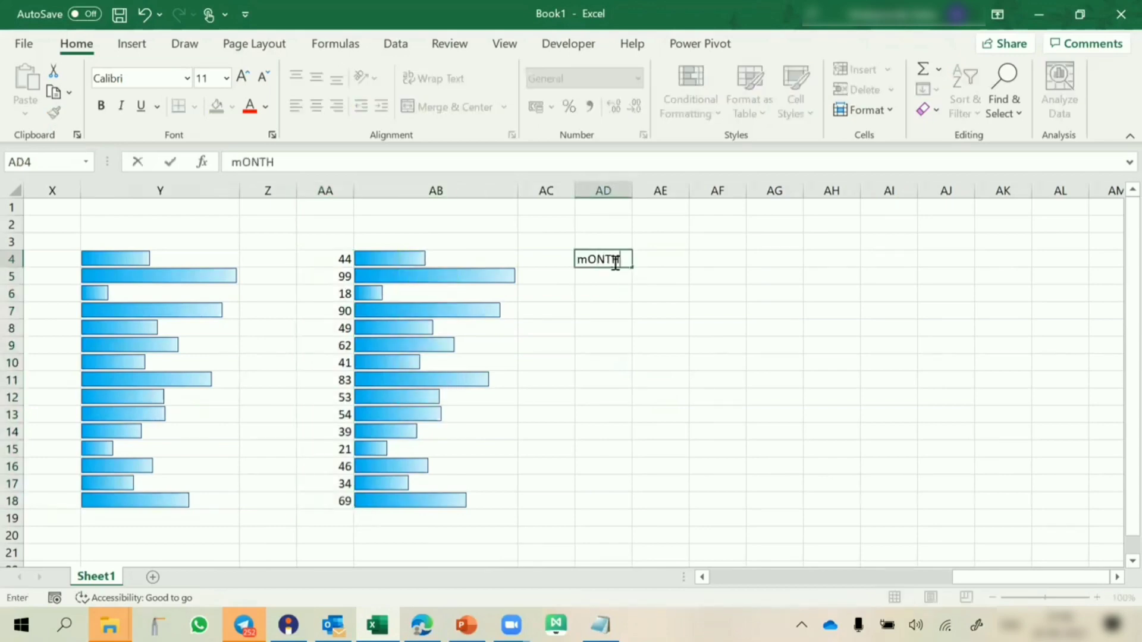
{"action": "key", "text": "Return"}
{"action": "type", "text": "Jan"}
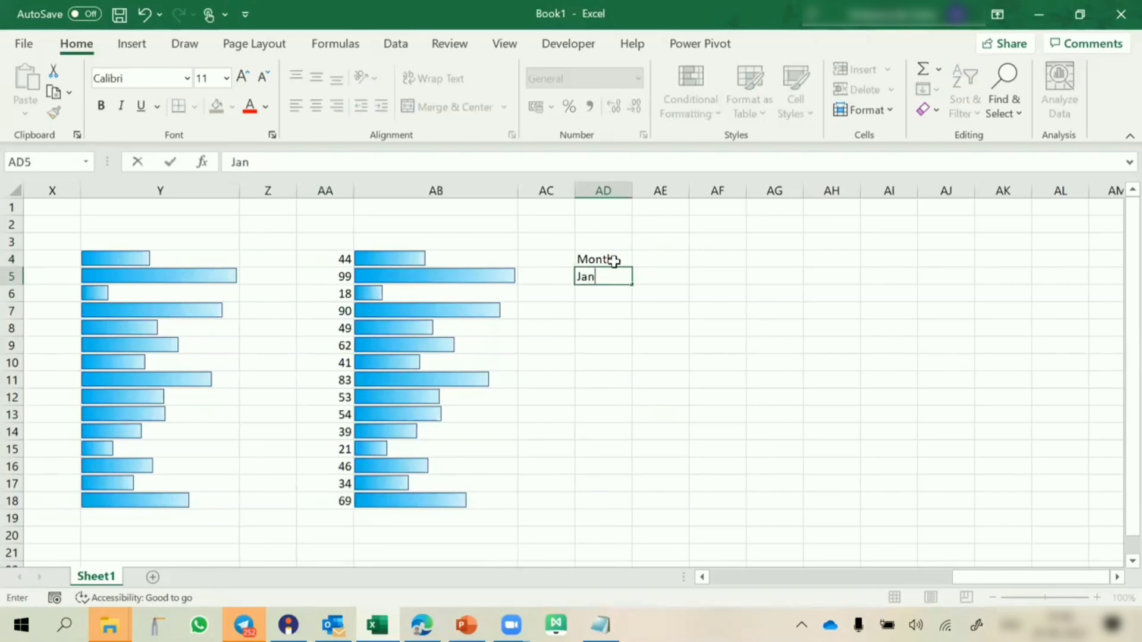
{"action": "key", "text": "Return"}
{"action": "left_click", "coordinate": [606, 276]}
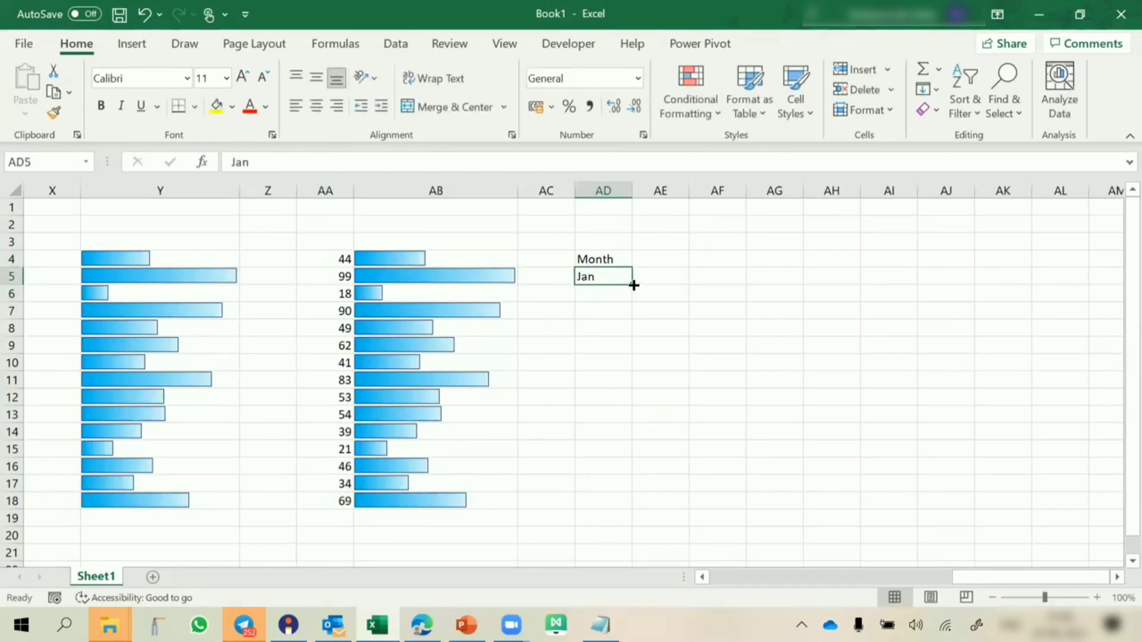
{"action": "left_click_drag", "start_coordinate": [632, 284], "coordinate": [623, 477]}
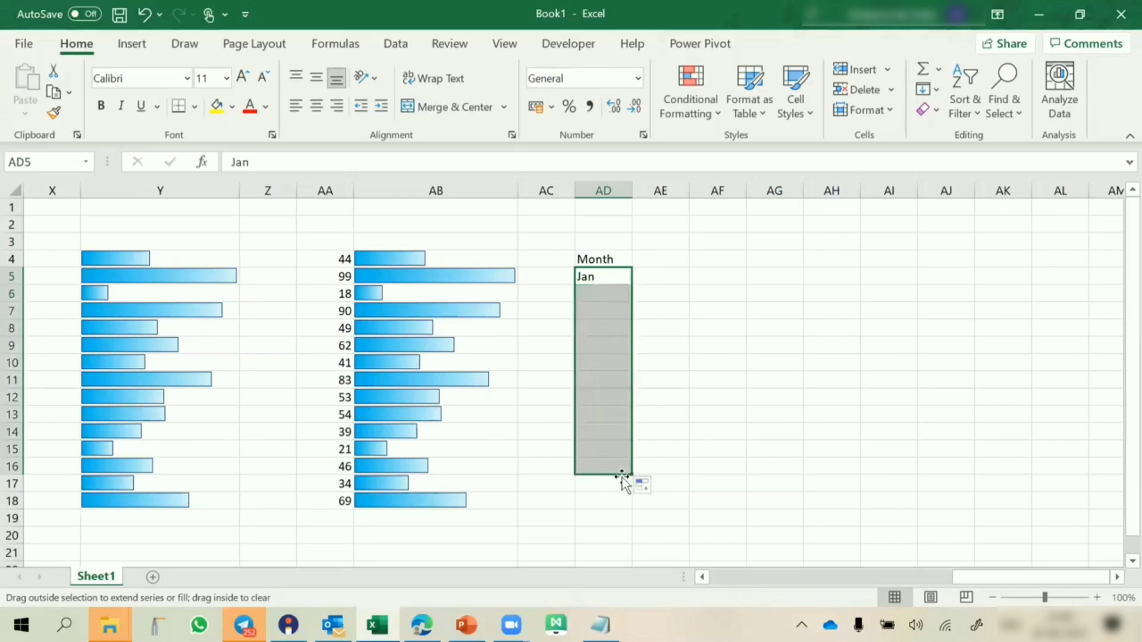
Enter the region headers North, East, West and South in cells AE4 to AH4.
{"action": "left_click", "coordinate": [668, 257]}
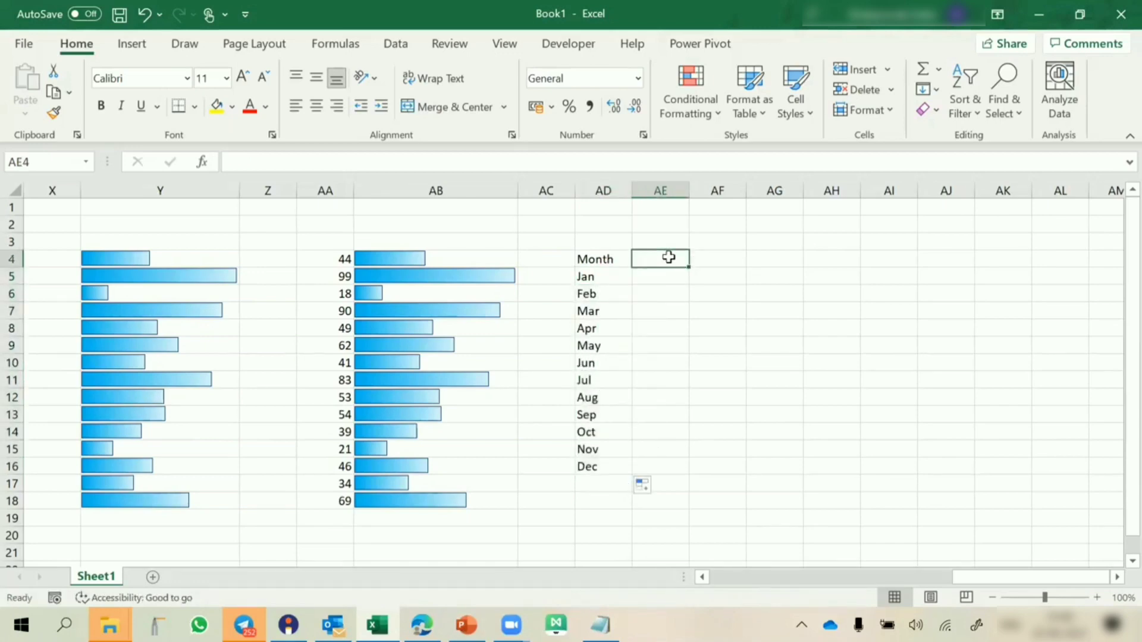
{"action": "type", "text": "North"}
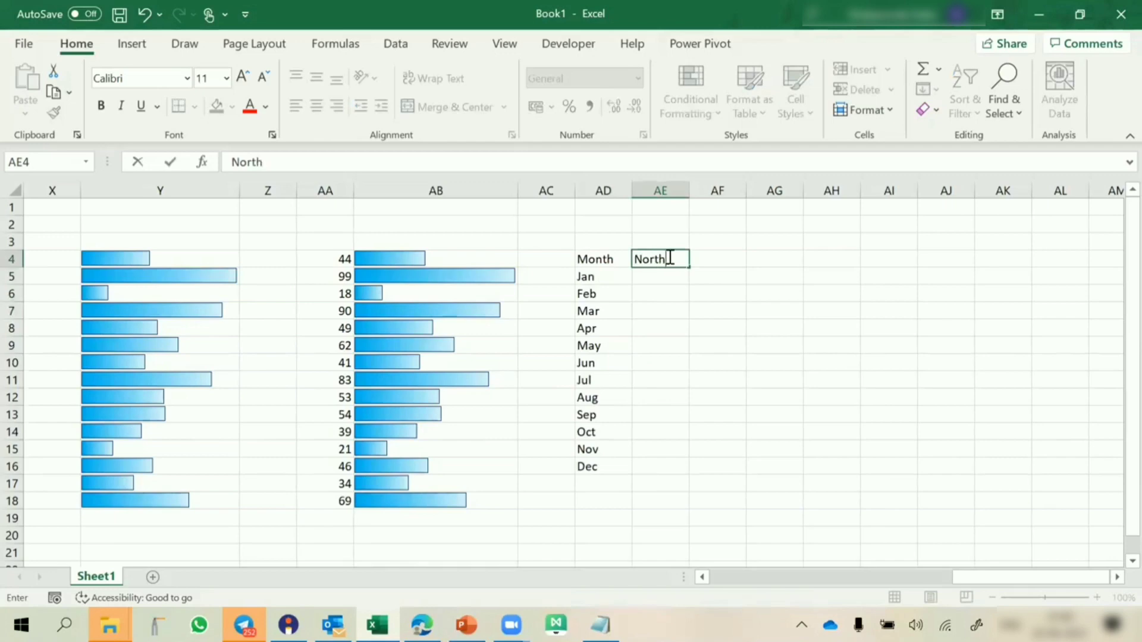
{"action": "key", "text": "Tab"}
{"action": "type", "text": "East"}
{"action": "key", "text": "Tab"}
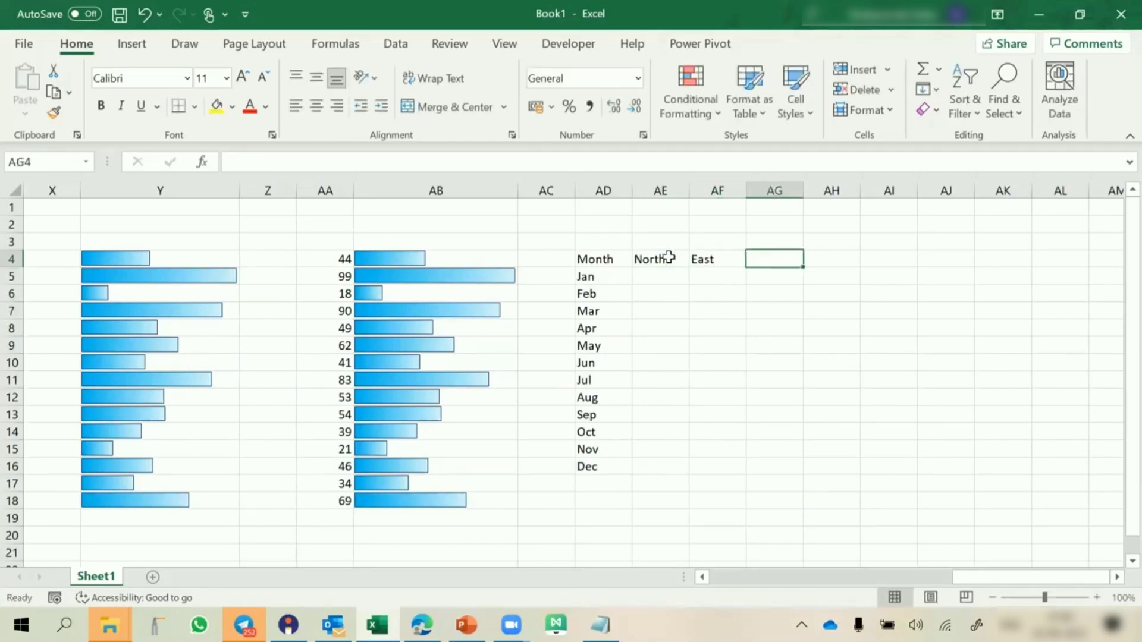
{"action": "type", "text": "West"}
{"action": "key", "text": "Tab"}
{"action": "type", "text": "South"}
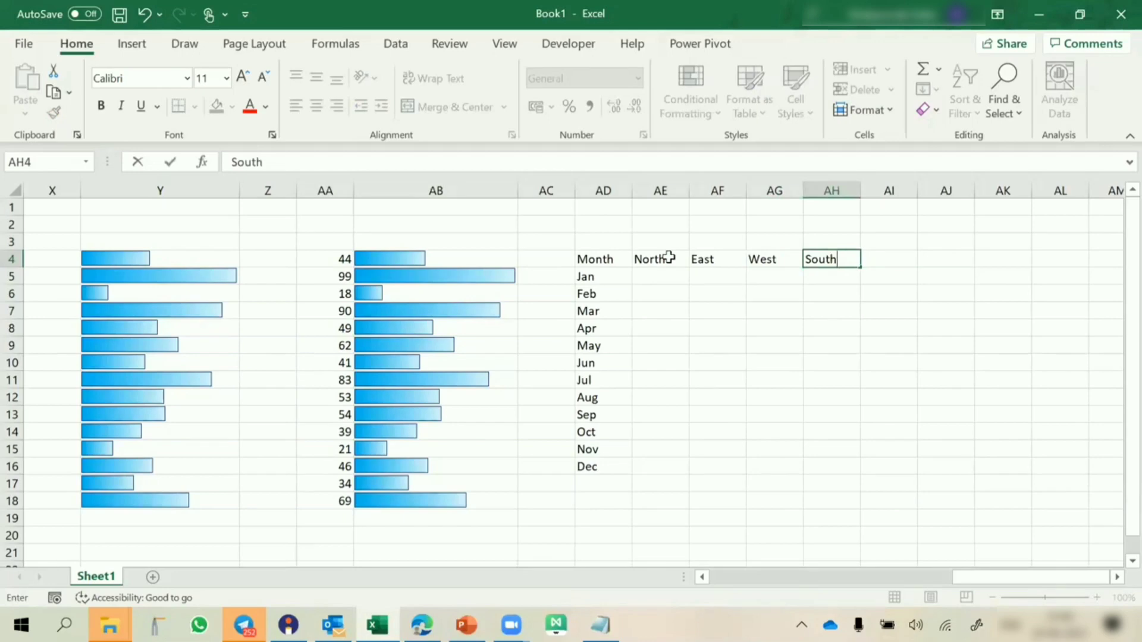
{"action": "key", "text": "Tab"}
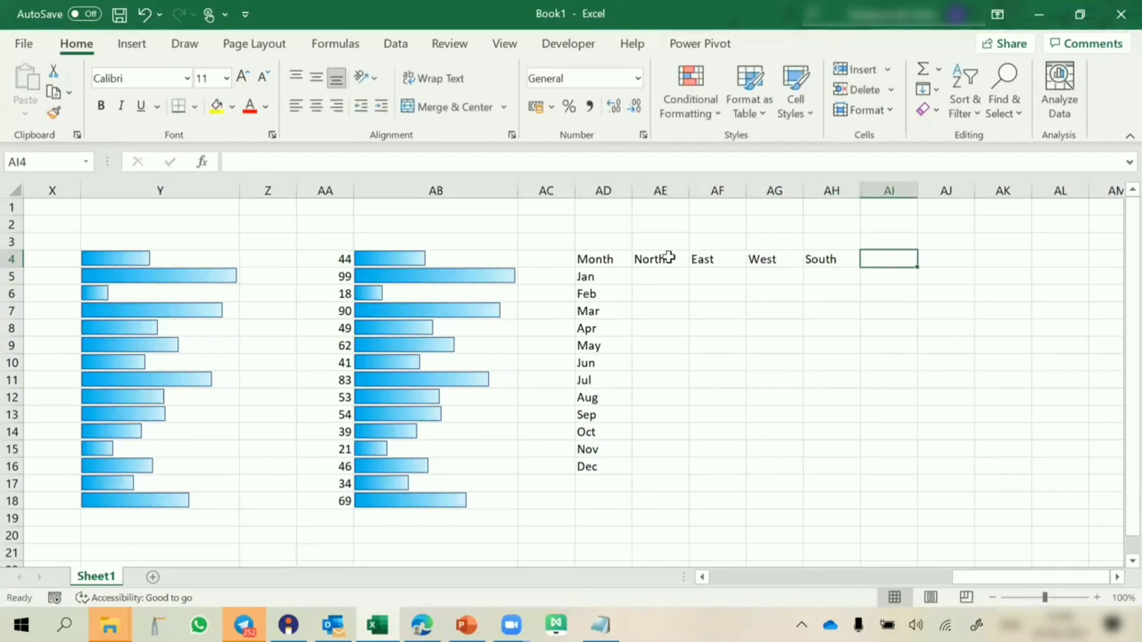
Add the region headers Central in AI4 and North East in AJ4, and widen column AJ to fit its header.
{"action": "type", "text": "Central"}
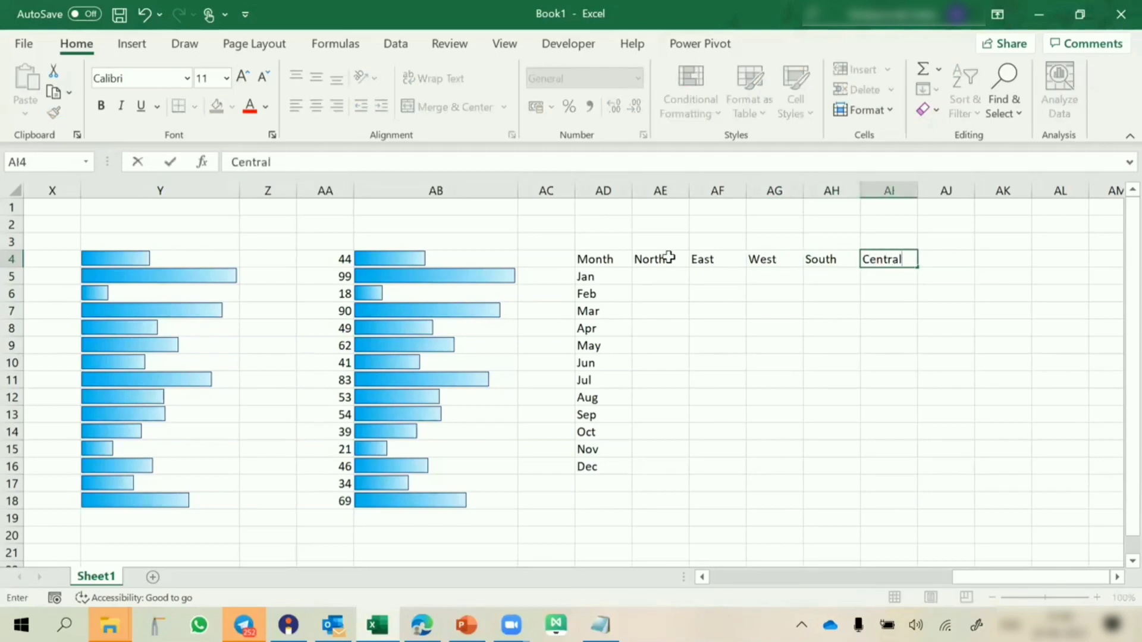
{"action": "key", "text": "Tab"}
{"action": "type", "text": "Nort"}
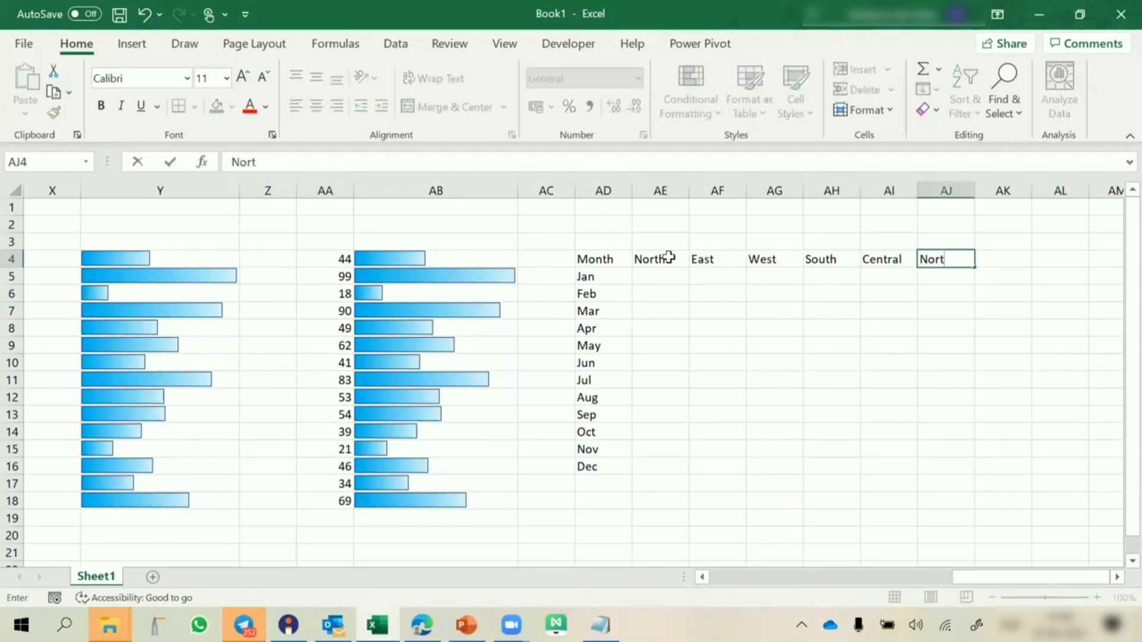
{"action": "type", "text": "h East"}
{"action": "key", "text": "Return"}
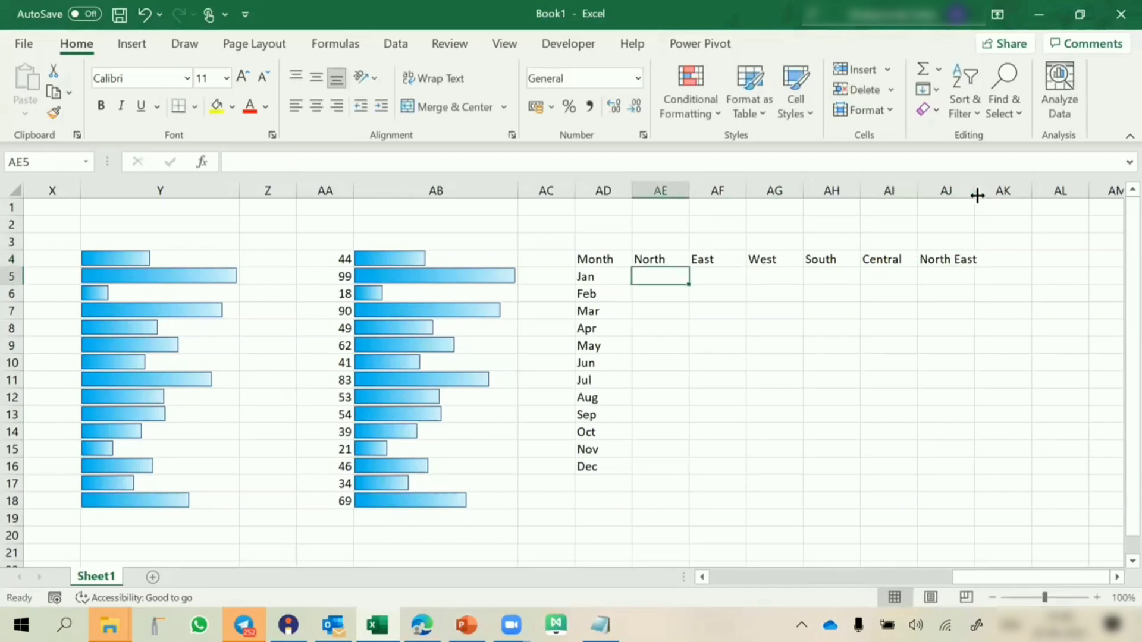
{"action": "left_click_drag", "start_coordinate": [976, 190], "coordinate": [1003, 190]}
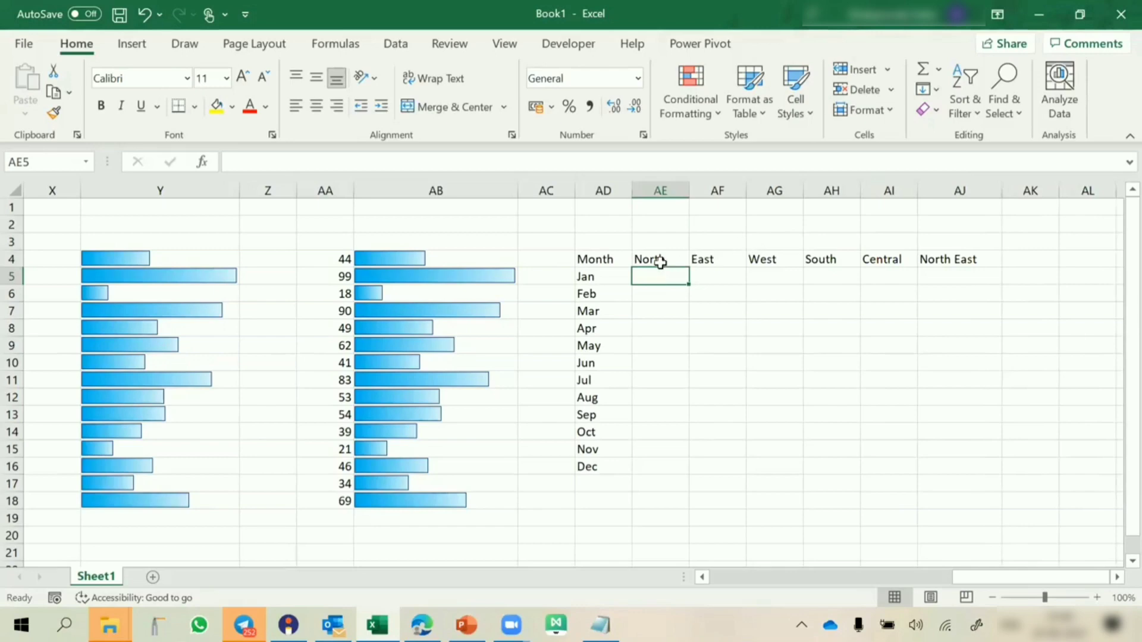
Centre the contents of AE4:AJ16 horizontally and widen columns AE to AJ to one equal width.
{"action": "left_click_drag", "start_coordinate": [658, 262], "coordinate": [953, 464]}
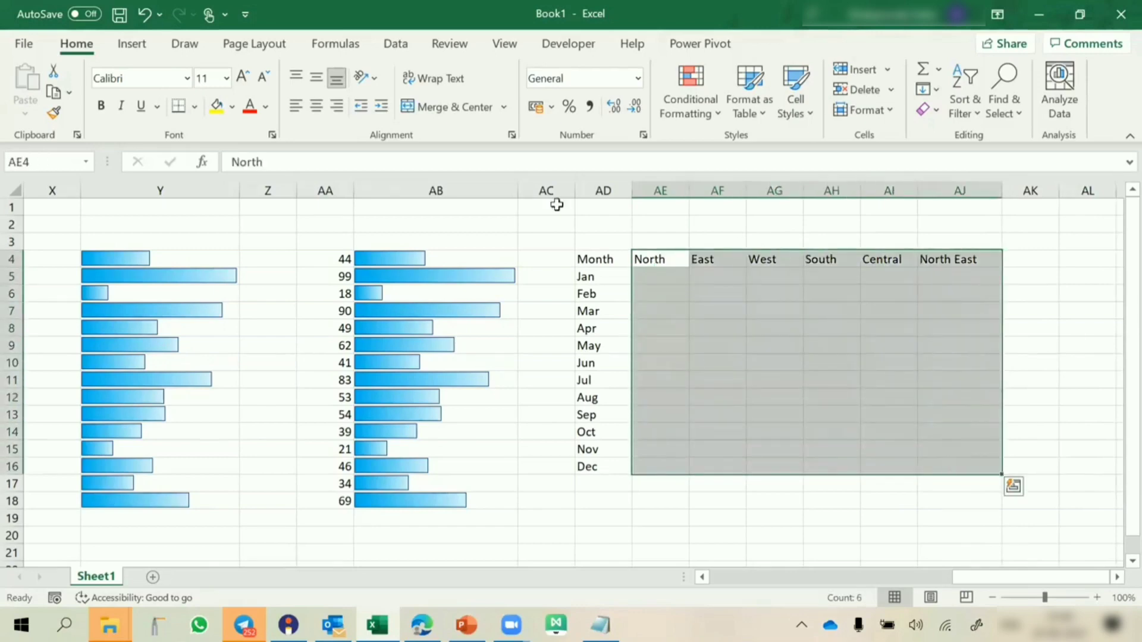
{"action": "left_click", "coordinate": [316, 107]}
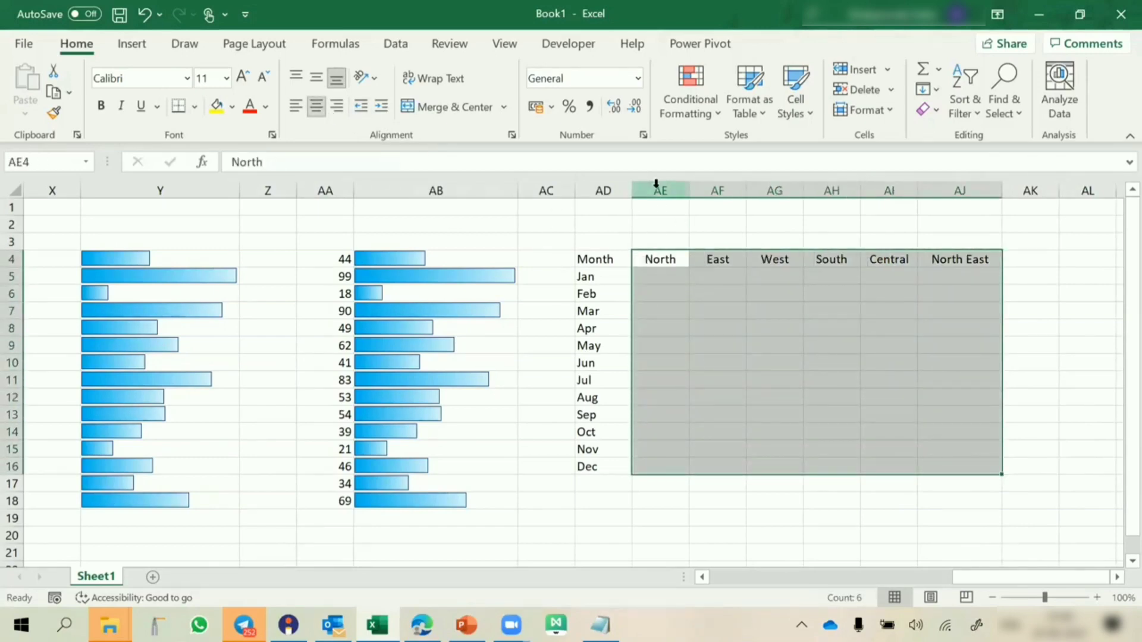
{"action": "left_click_drag", "start_coordinate": [658, 189], "coordinate": [994, 196]}
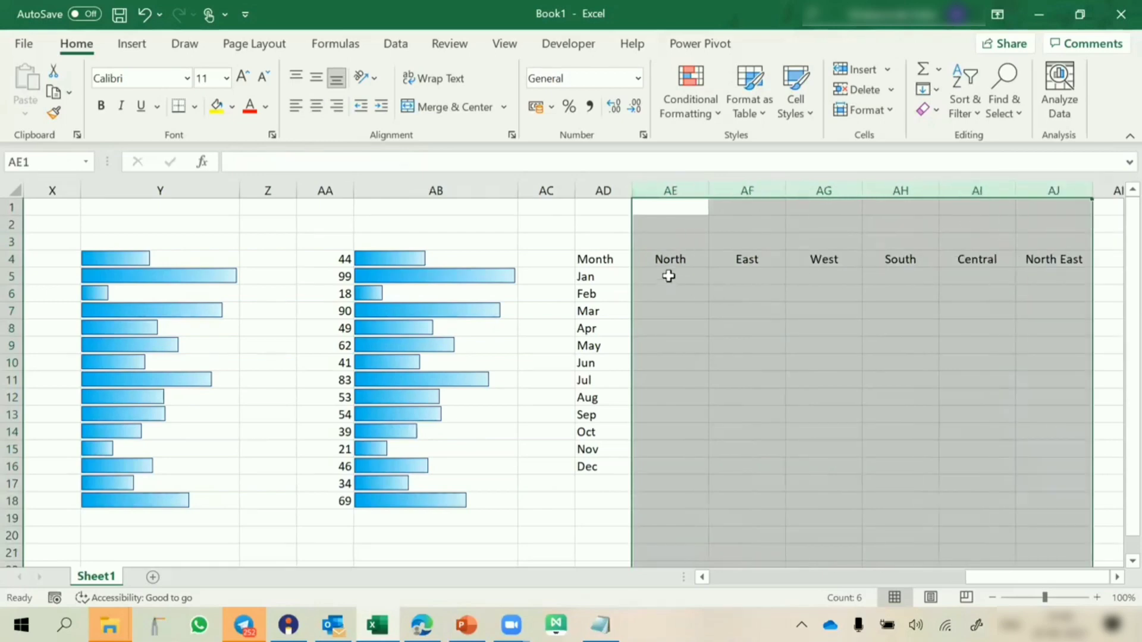
Fill AE5:AJ16 with random numbers using =RANDBETWEEN(100,999).
{"action": "left_click_drag", "start_coordinate": [669, 277], "coordinate": [1037, 468]}
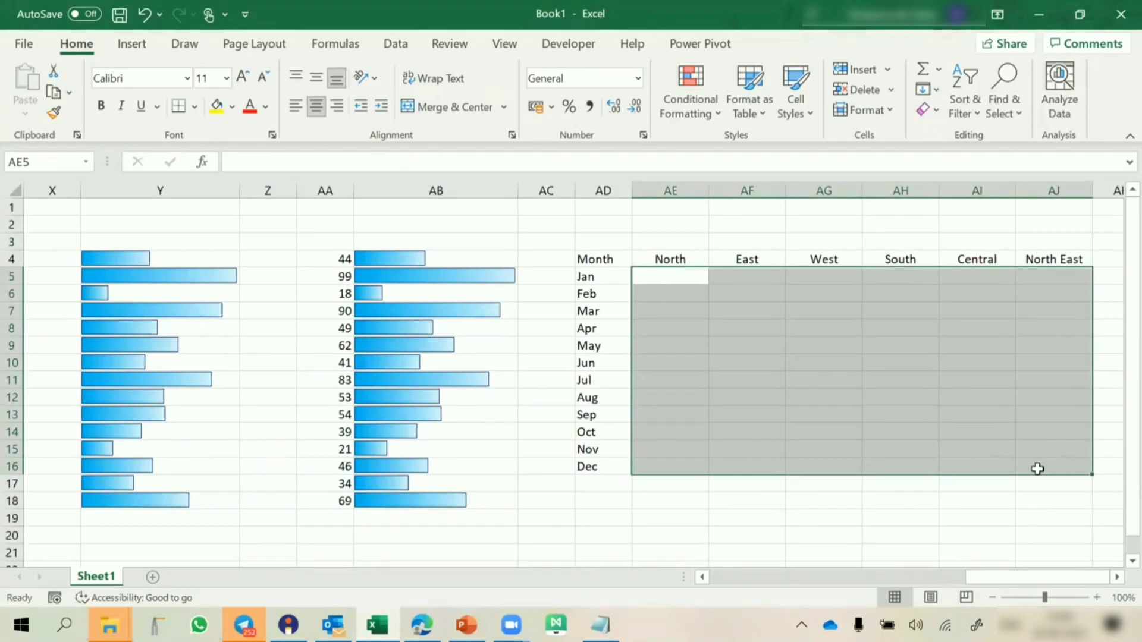
{"action": "type", "text": "=rand"}
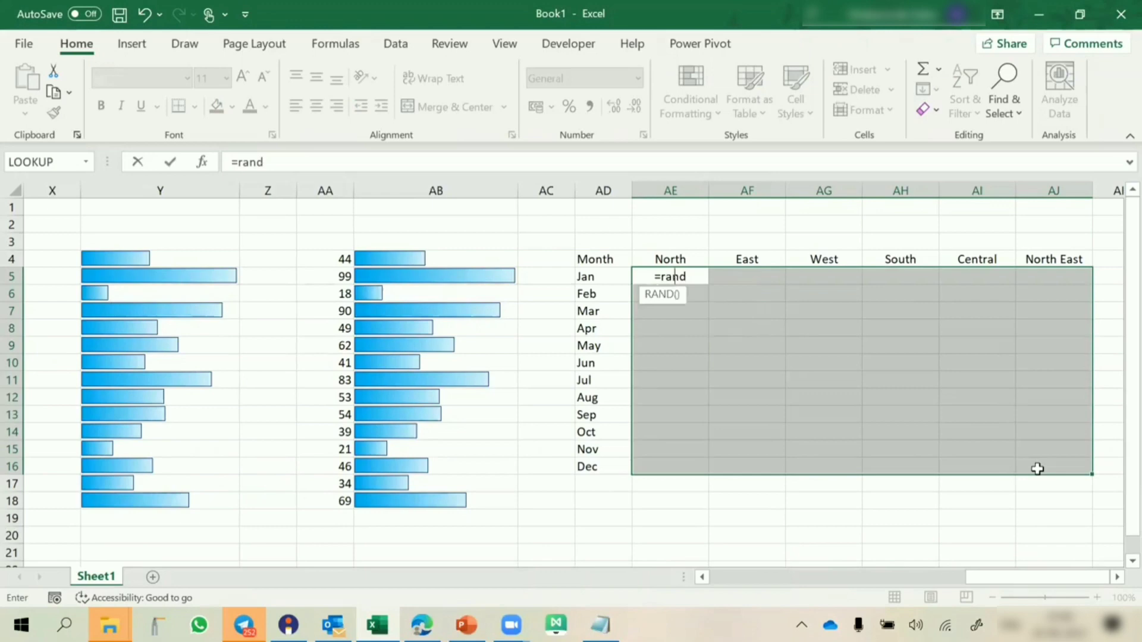
{"action": "key", "text": "Tab"}
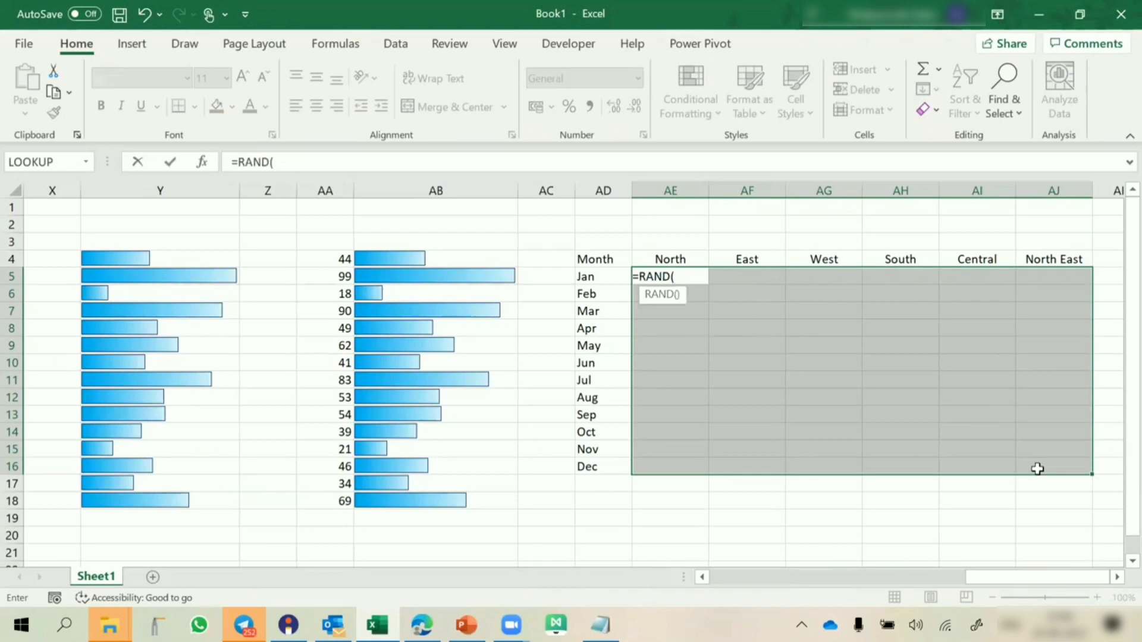
{"action": "key", "text": "BackSpace"}
{"action": "key", "text": "Down"}
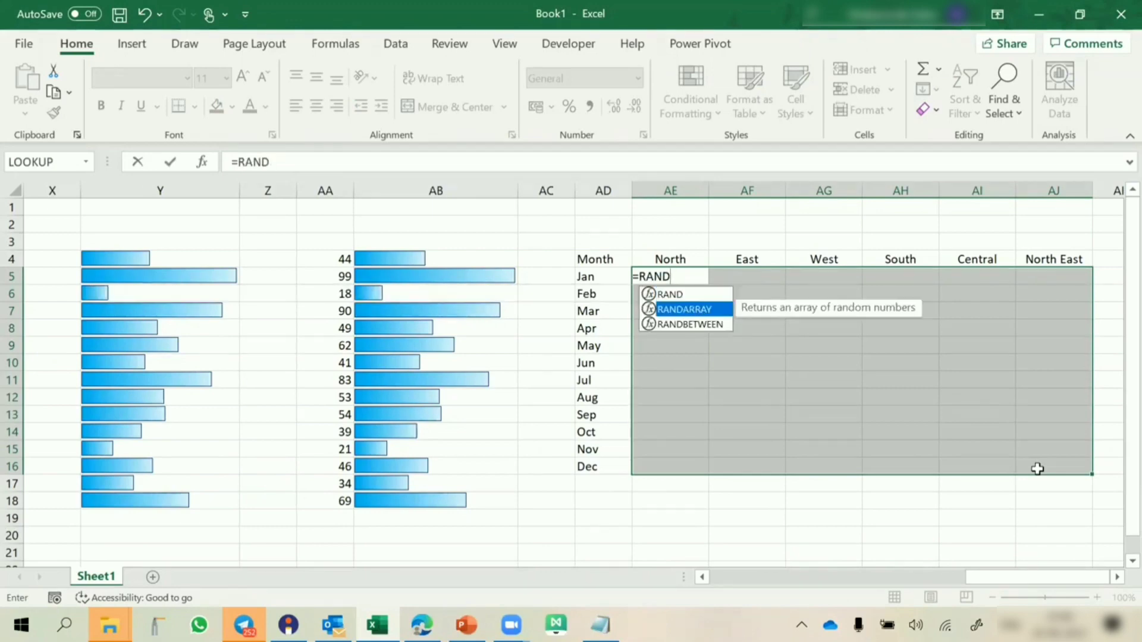
{"action": "key", "text": "Down"}
{"action": "key", "text": "Tab"}
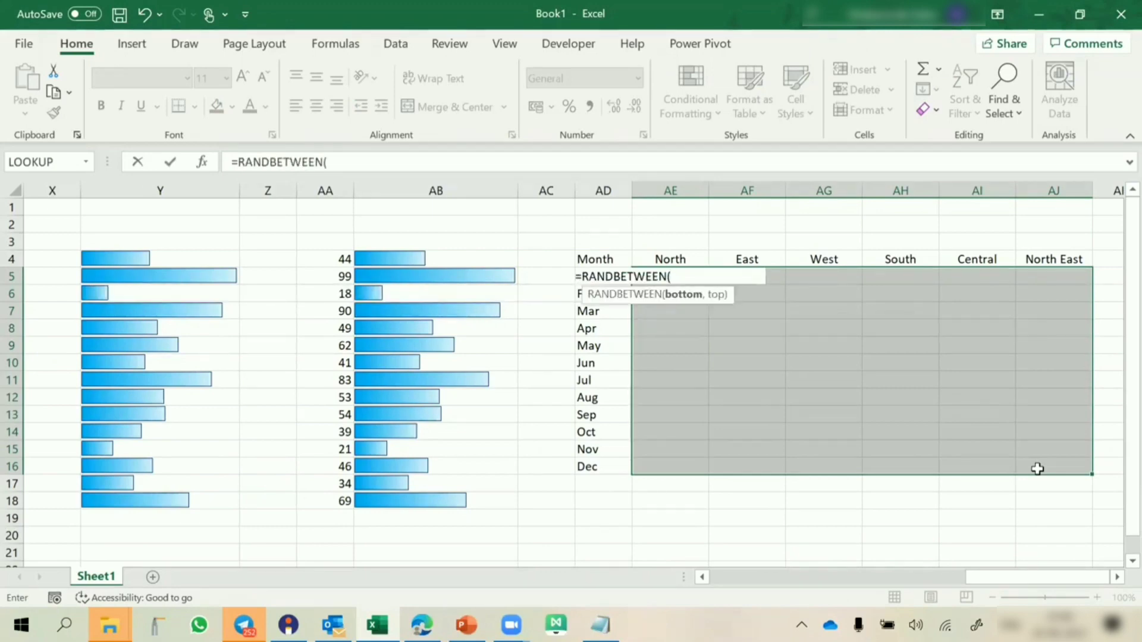
{"action": "type", "text": "100,999"}
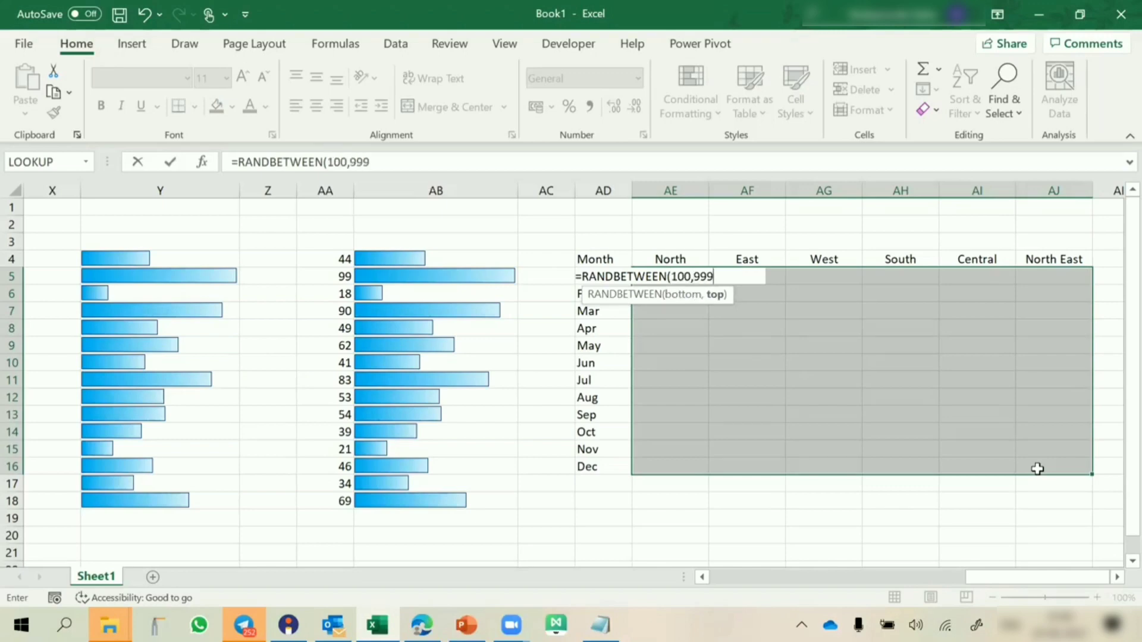
{"action": "type", "text": ")"}
{"action": "key", "text": "ctrl+Return"}
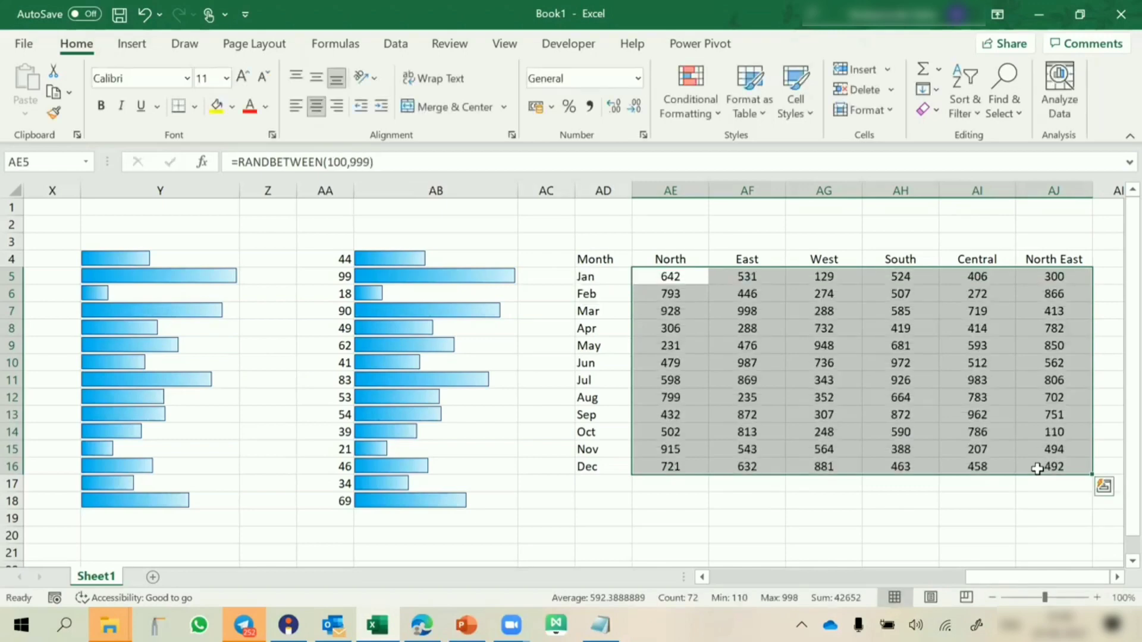
{"action": "key", "text": "ctrl+c"}
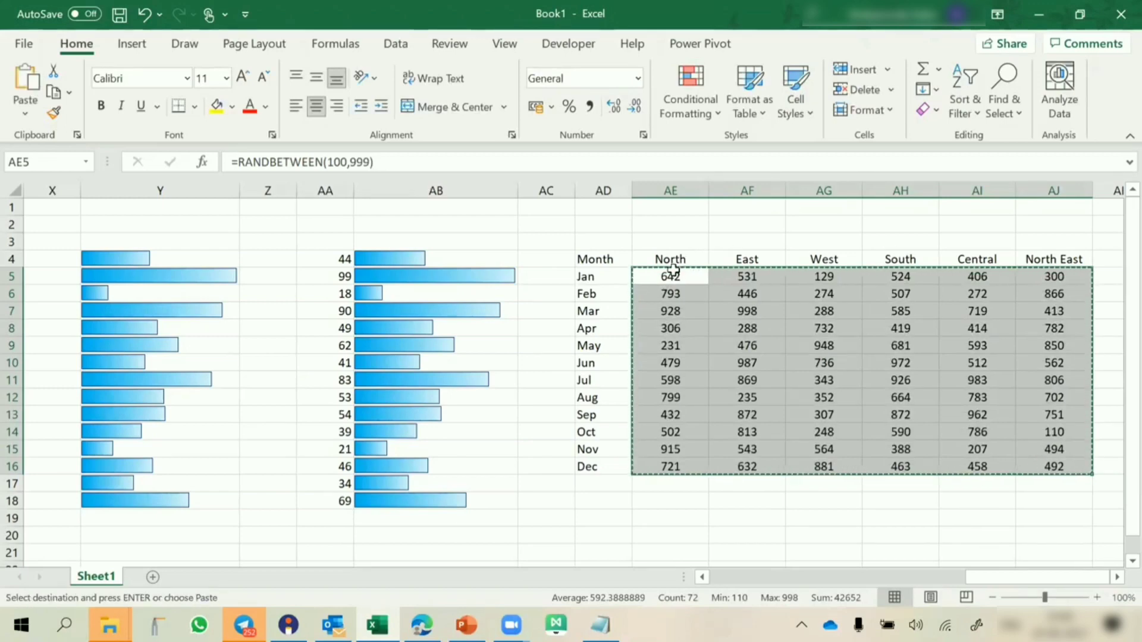
{"action": "key", "text": "Escape"}
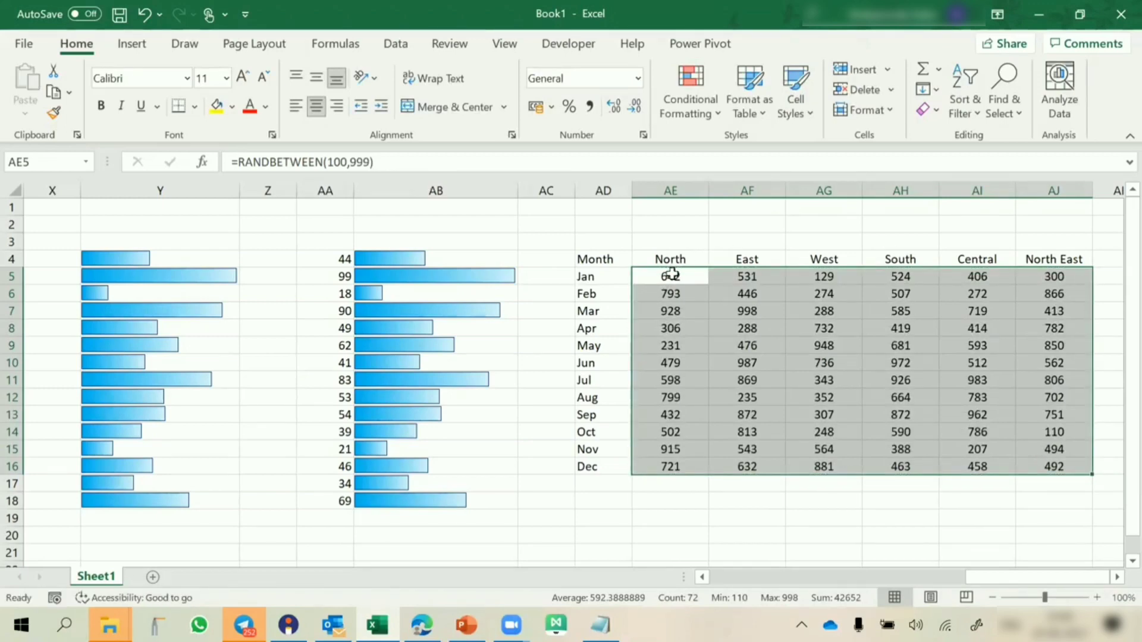
Recalculate the sheet repeatedly to regenerate the random numbers in the month-by-region table.
{"action": "left_click", "coordinate": [684, 296]}
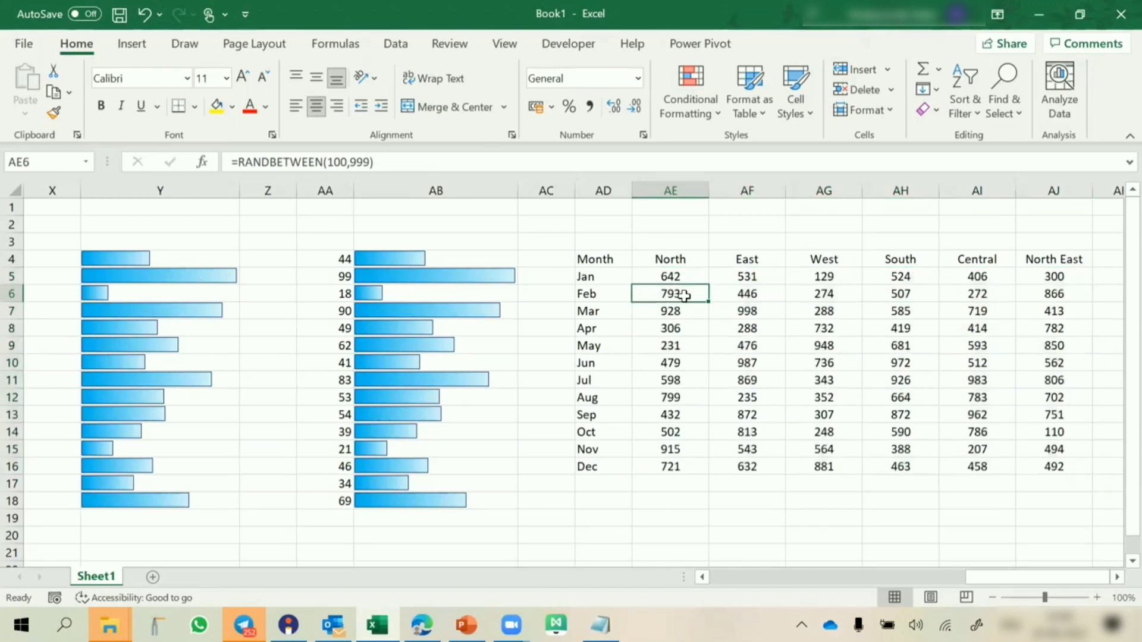
{"action": "key", "text": "F9"}
{"action": "key", "text": "F9"}
{"action": "key", "text": "F9"}
{"action": "key", "text": "F9"}
{"action": "key", "text": "F9"}
{"action": "key", "text": "F9"}
{"action": "key", "text": "F9"}
{"action": "key", "text": "F9"}
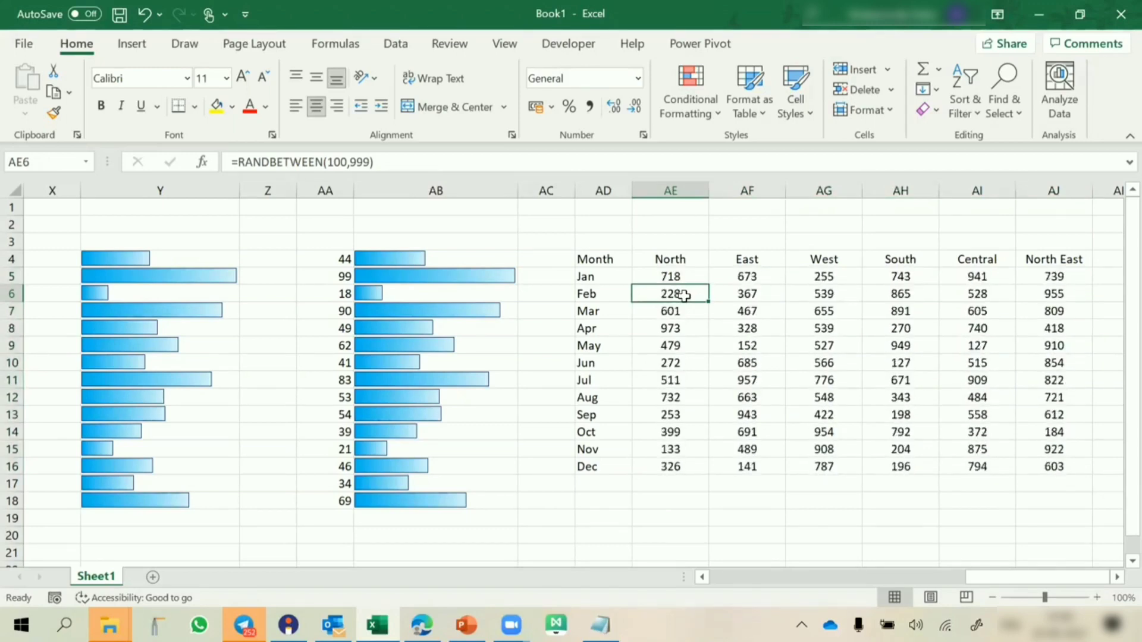
{"action": "key", "text": "F9"}
Start a new color scale rule for AE5:AJ16 and set its format style to 3-Color Scale.
{"action": "scroll", "coordinate": [684, 296], "scroll_direction": "right", "scroll_amount": 1}
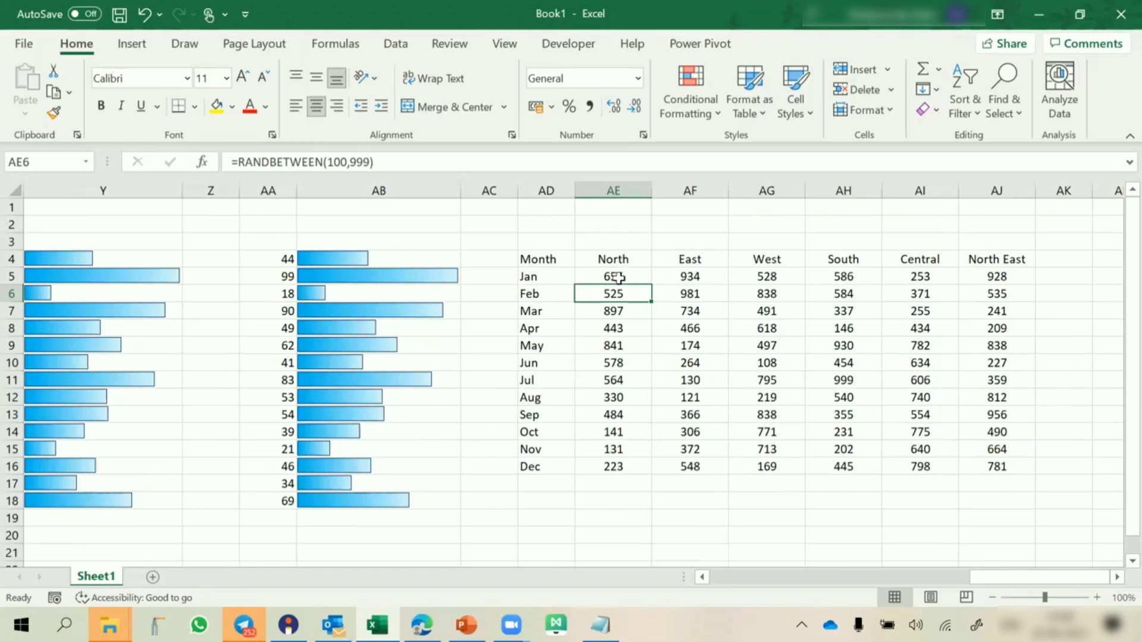
{"action": "left_click_drag", "start_coordinate": [615, 276], "coordinate": [990, 462]}
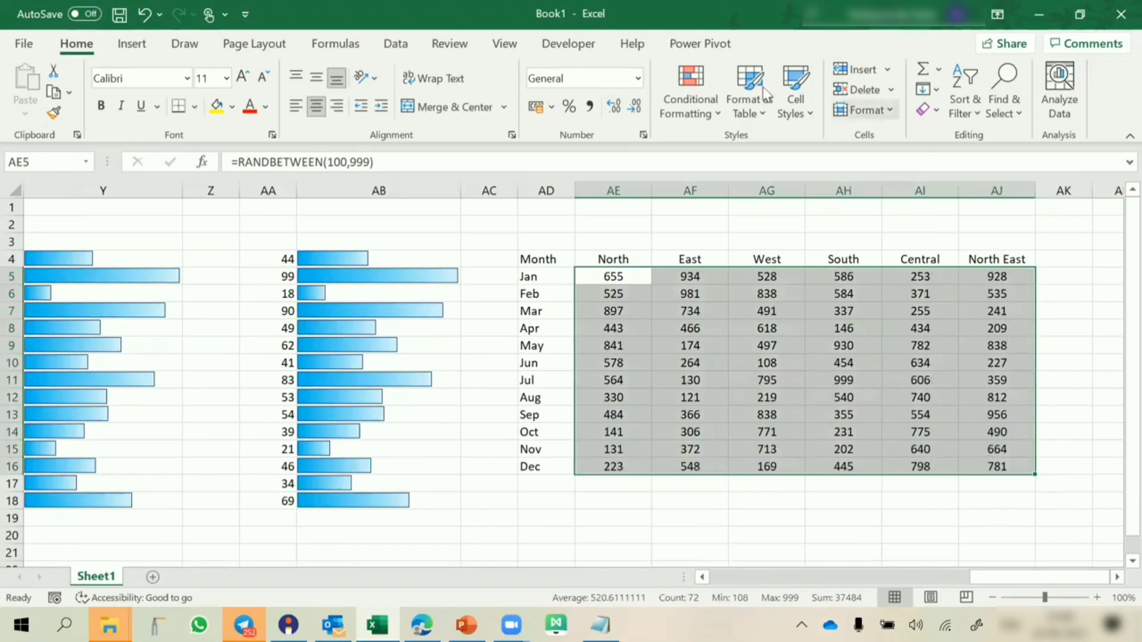
{"action": "left_click", "coordinate": [679, 89]}
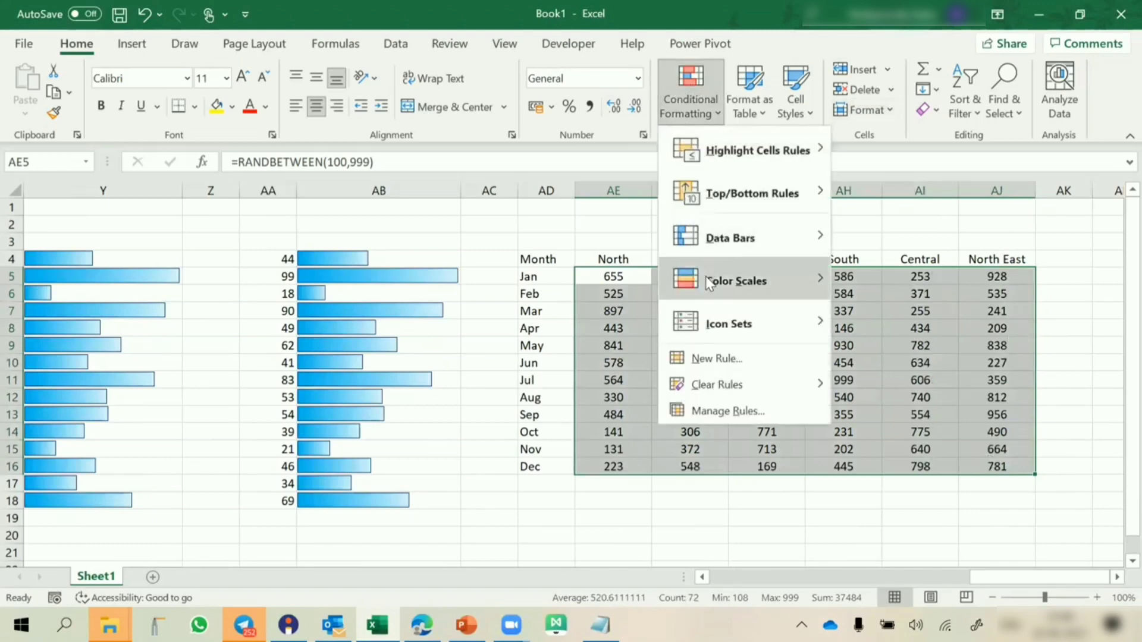
{"action": "mouse_move", "coordinate": [738, 281]}
{"action": "left_click", "coordinate": [872, 360]}
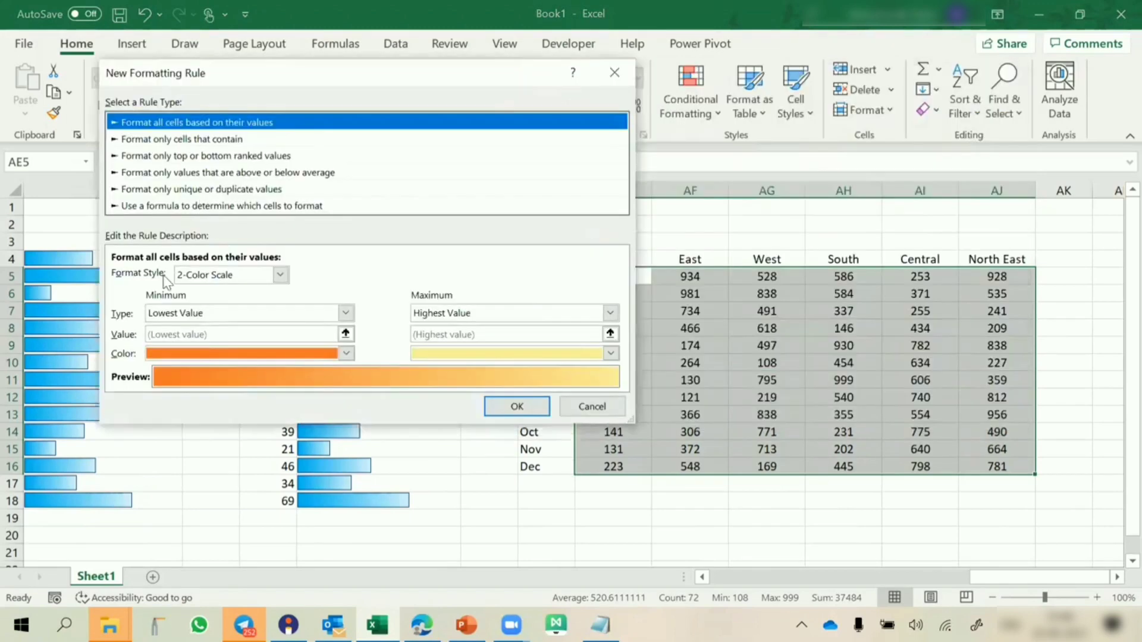
{"action": "left_click_drag", "start_coordinate": [658, 79], "coordinate": [268, 73]}
{"action": "left_click", "coordinate": [207, 277]}
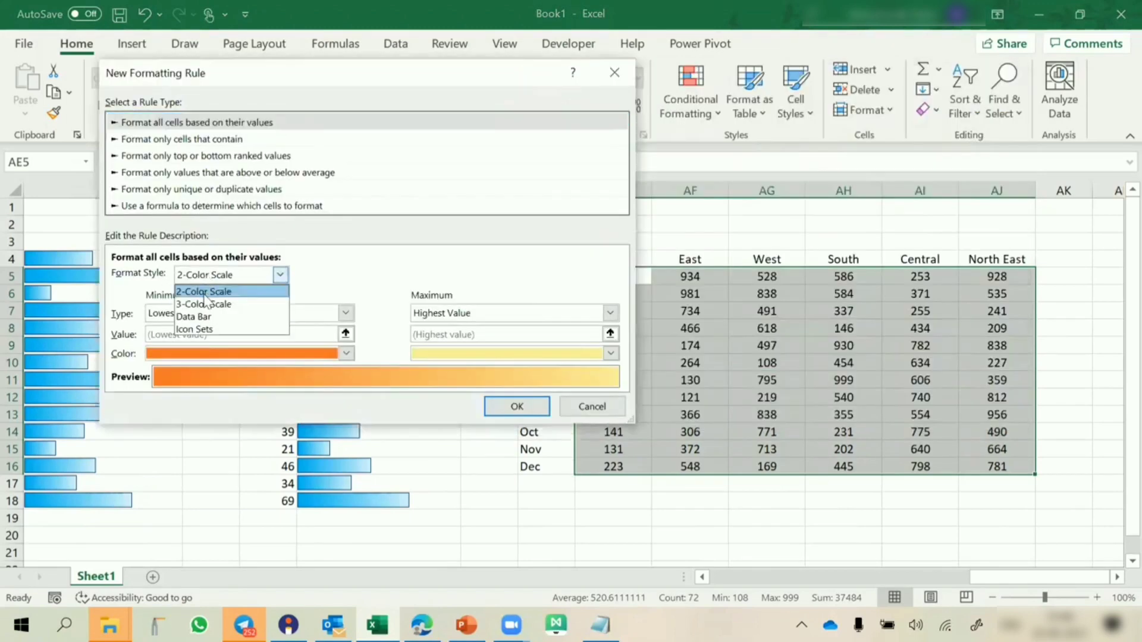
{"action": "left_click", "coordinate": [207, 304]}
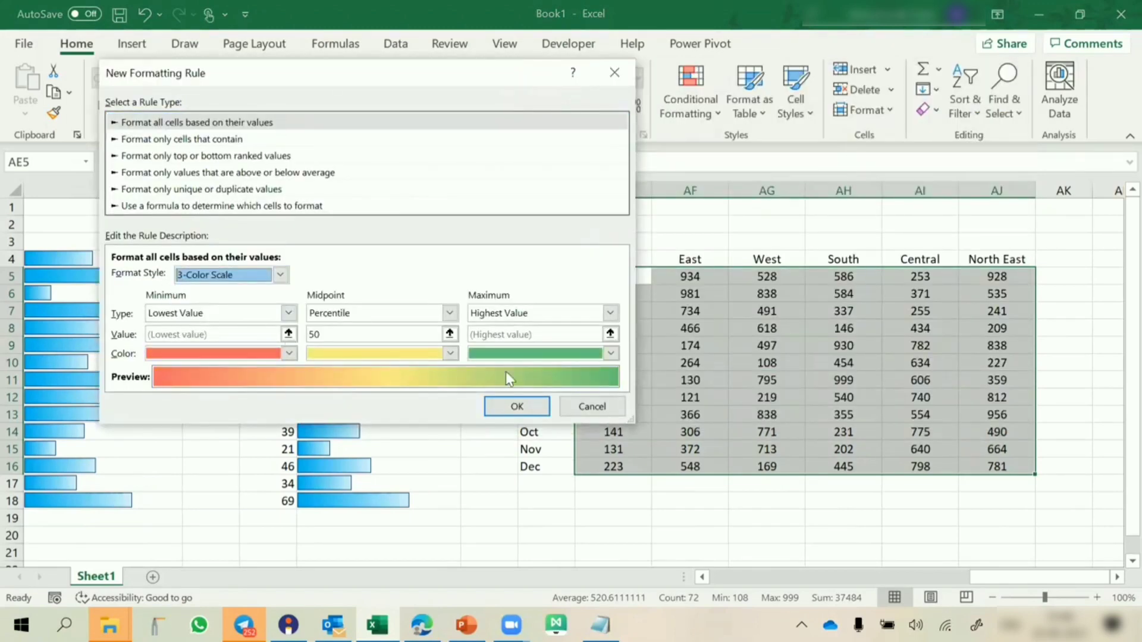
Set the color scale's maximum and minimum types to Number, with a minimum value of 100.
{"action": "left_click", "coordinate": [543, 315]}
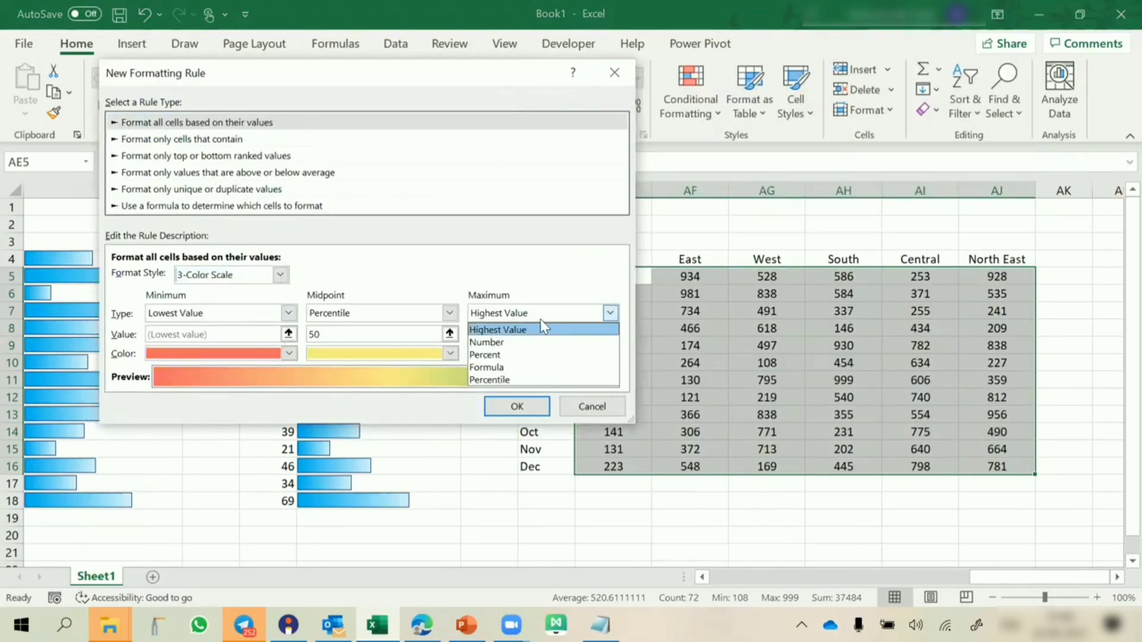
{"action": "left_click", "coordinate": [506, 343]}
{"action": "left_click", "coordinate": [288, 313]}
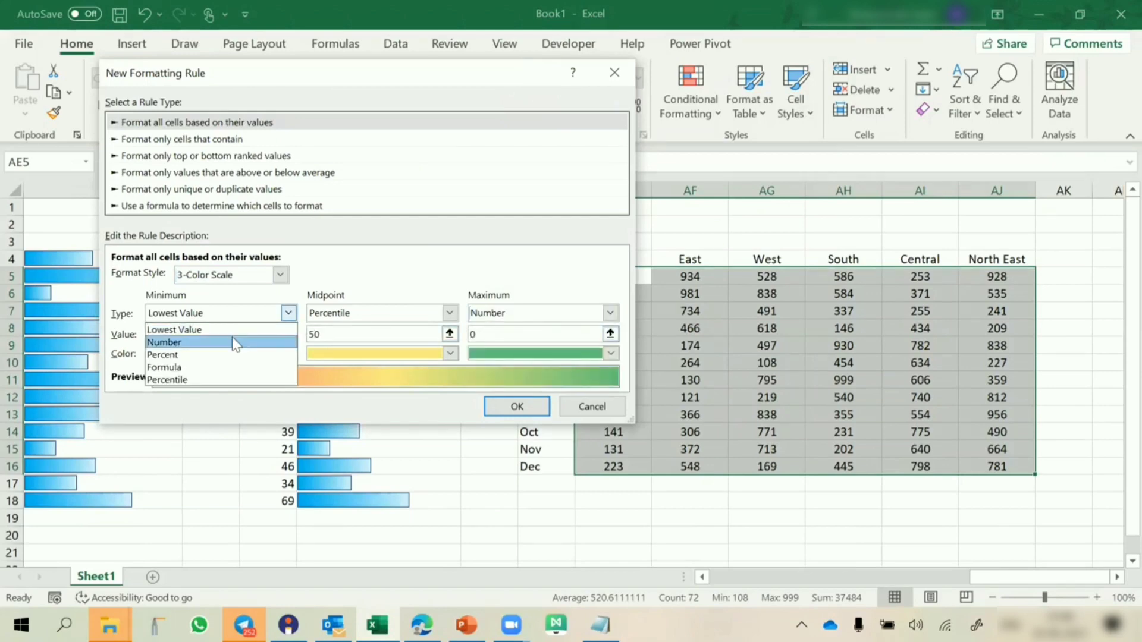
{"action": "left_click", "coordinate": [234, 342]}
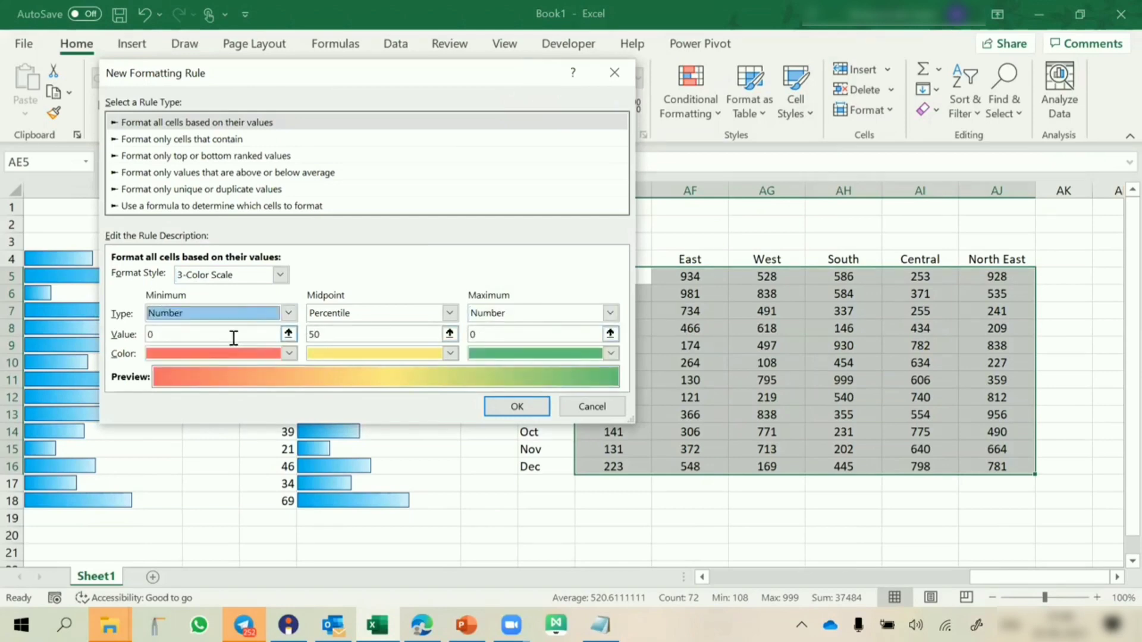
{"action": "left_click", "coordinate": [178, 335]}
{"action": "key", "text": "BackSpace"}
{"action": "type", "text": "100"}
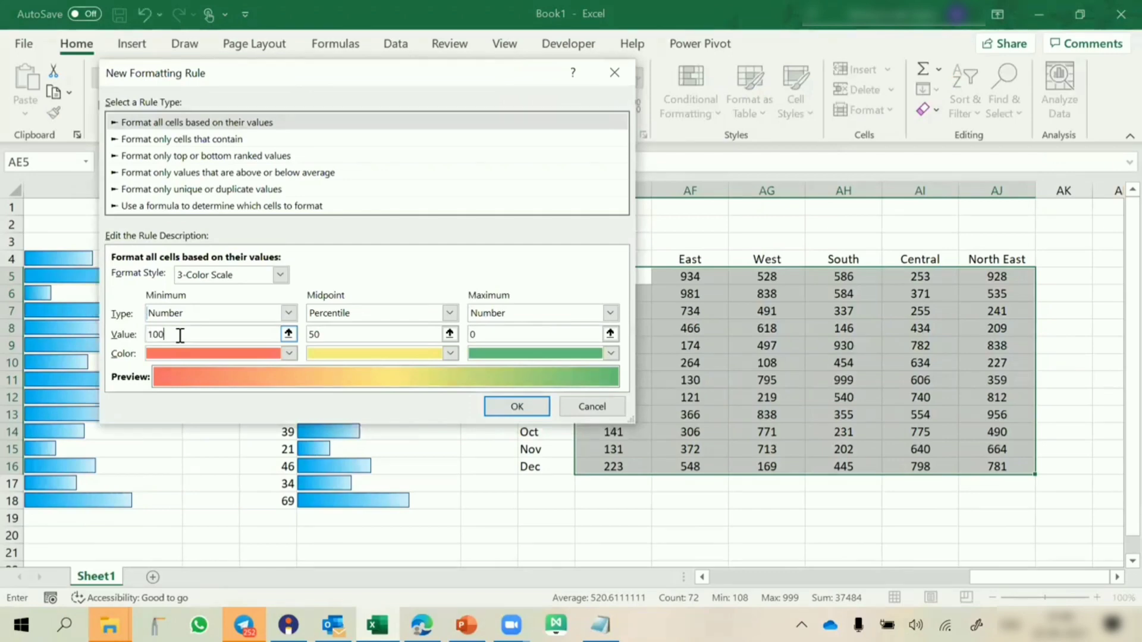
Try to set the color scale's maximum value to 999.
{"action": "left_click", "coordinate": [472, 333]}
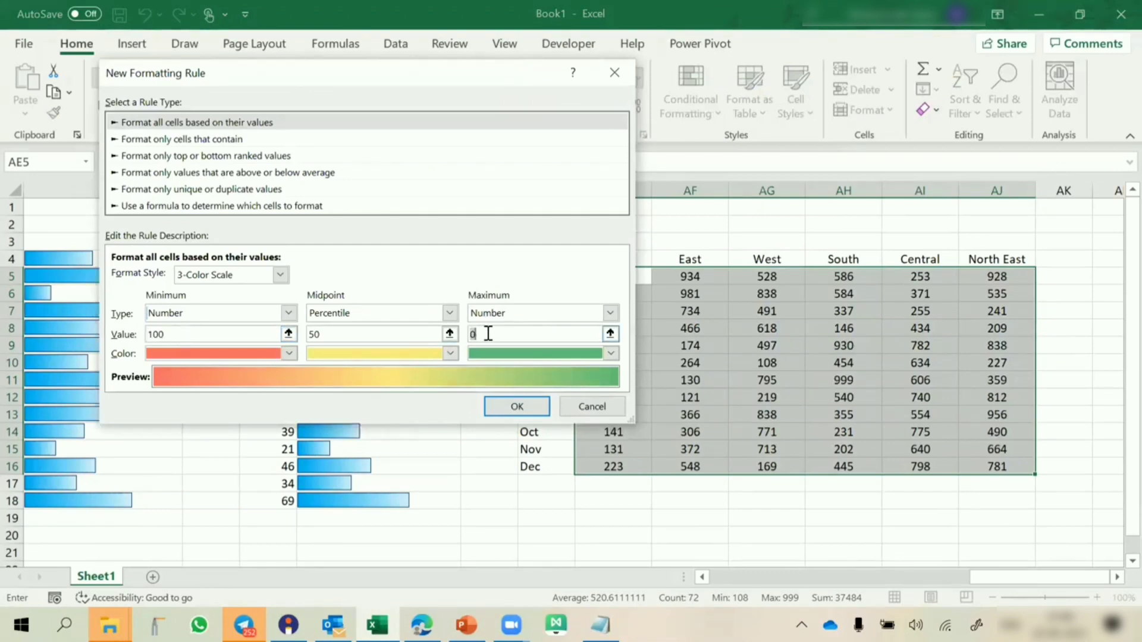
{"action": "key", "text": "BackSpace"}
{"action": "type", "text": "999"}
{"action": "left_click", "coordinate": [486, 316]}
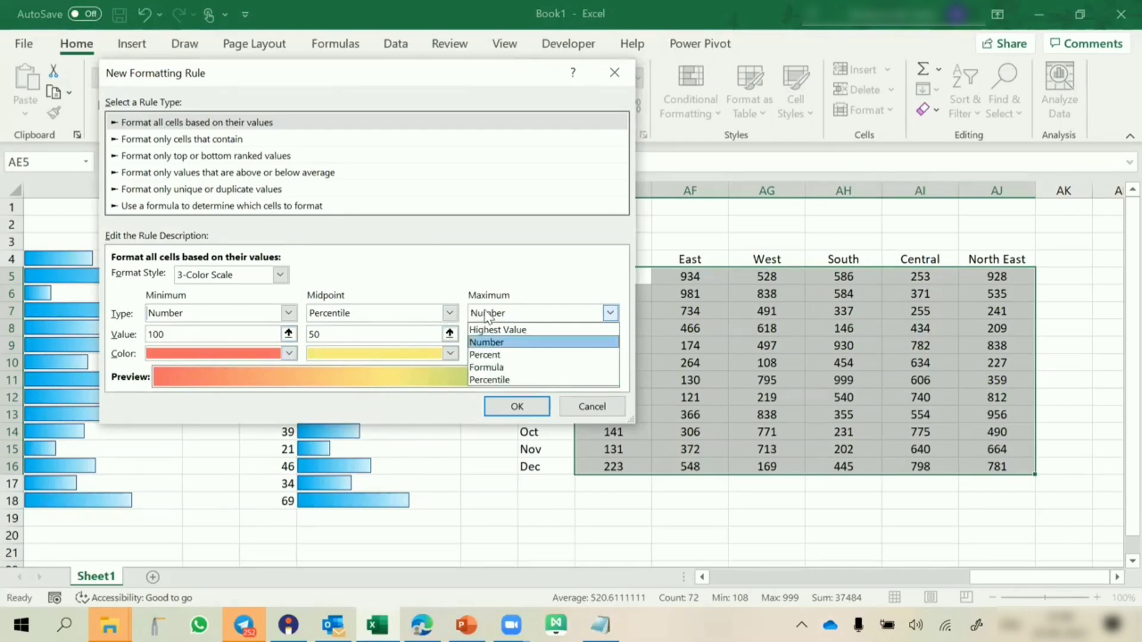
{"action": "left_click", "coordinate": [565, 289]}
Color the scale's maximum green, minimum red and midpoint yellow, and apply the rule to the table.
{"action": "left_click", "coordinate": [526, 357]}
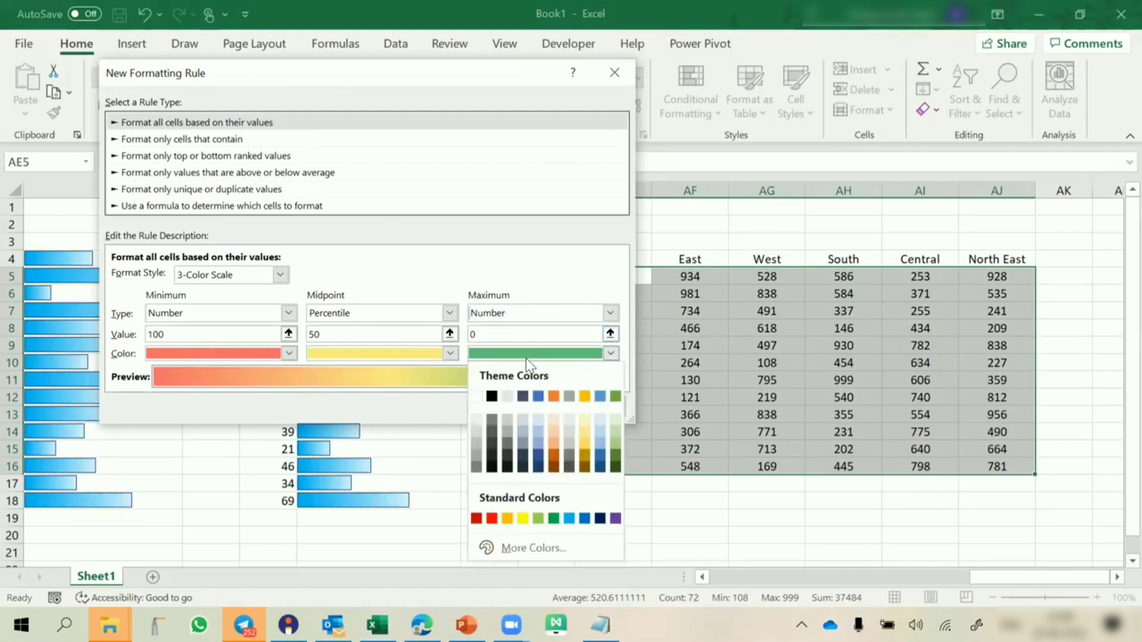
{"action": "left_click", "coordinate": [556, 520]}
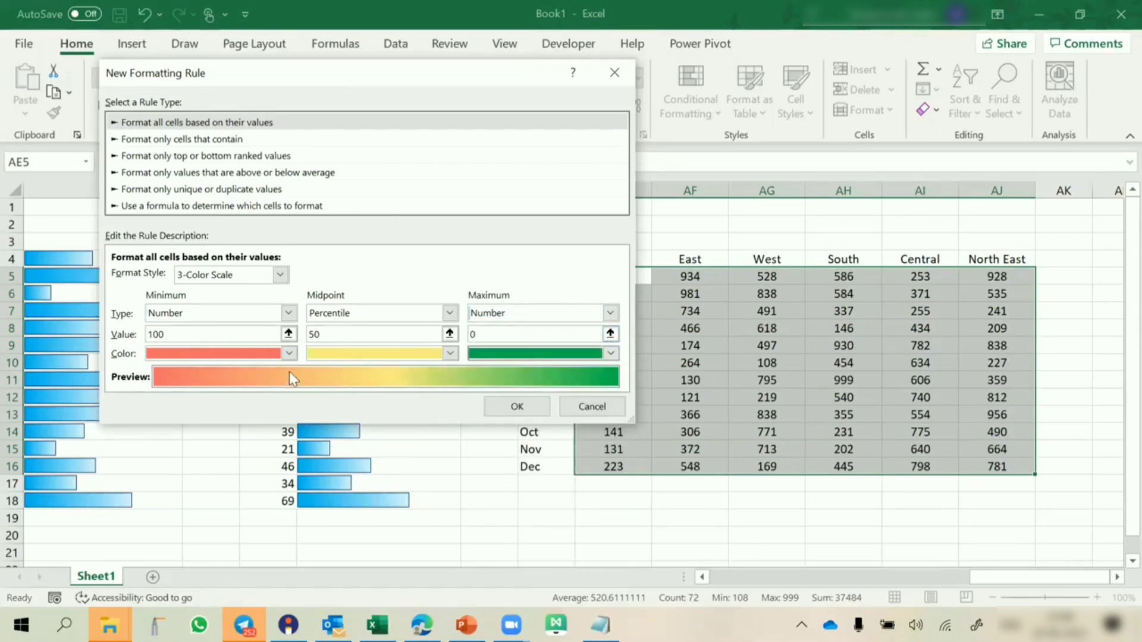
{"action": "left_click", "coordinate": [289, 353]}
{"action": "left_click", "coordinate": [170, 520]}
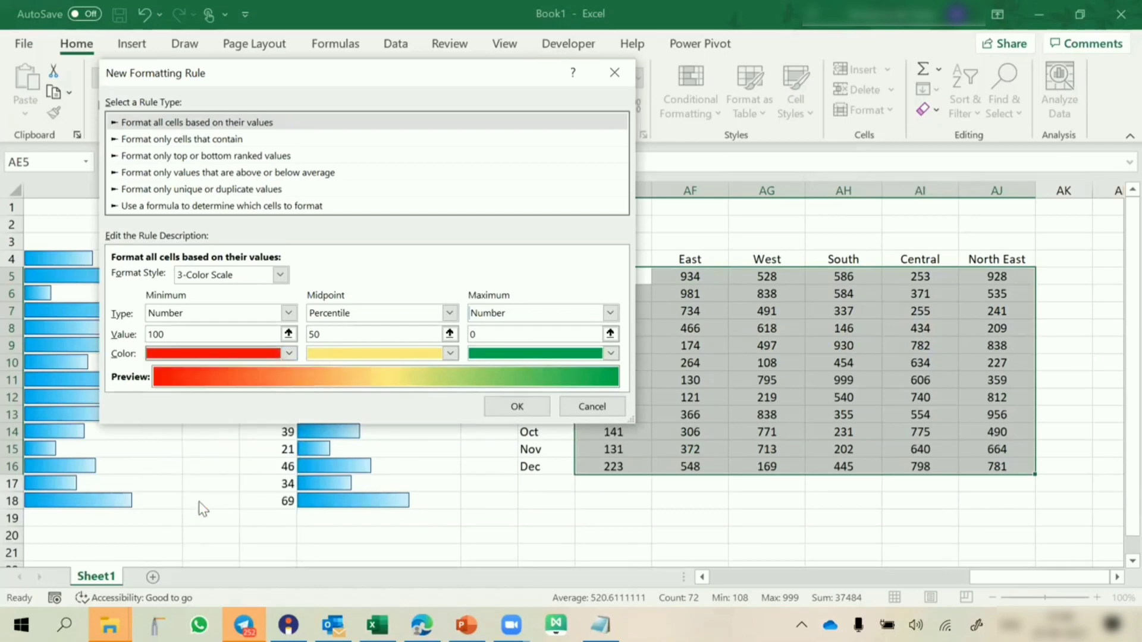
{"action": "left_click", "coordinate": [450, 353]}
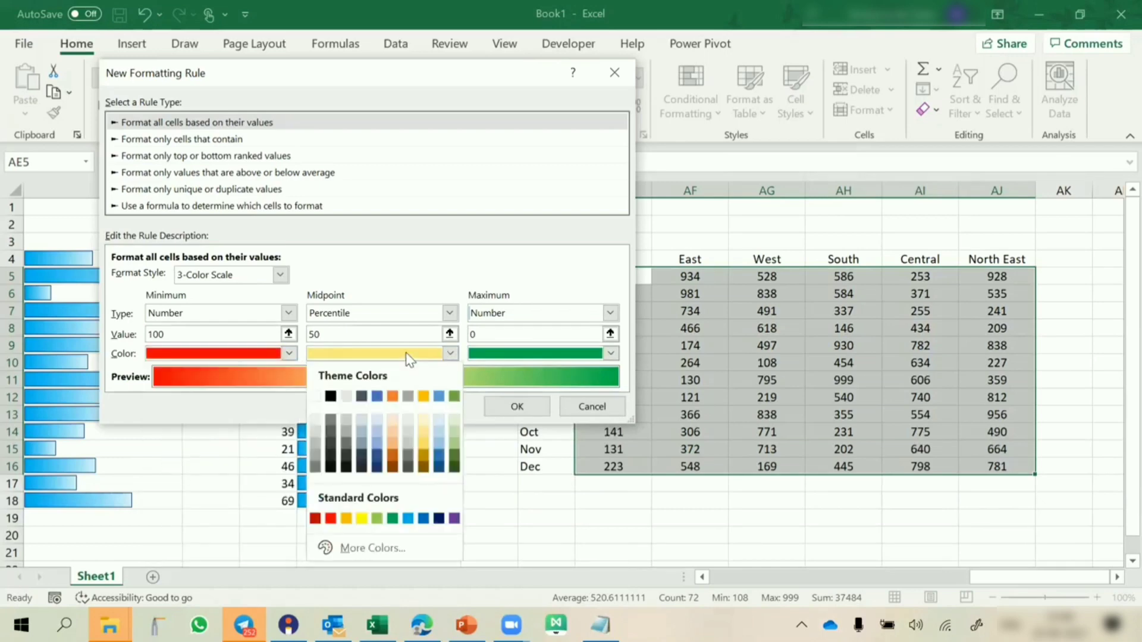
{"action": "left_click", "coordinate": [361, 518]}
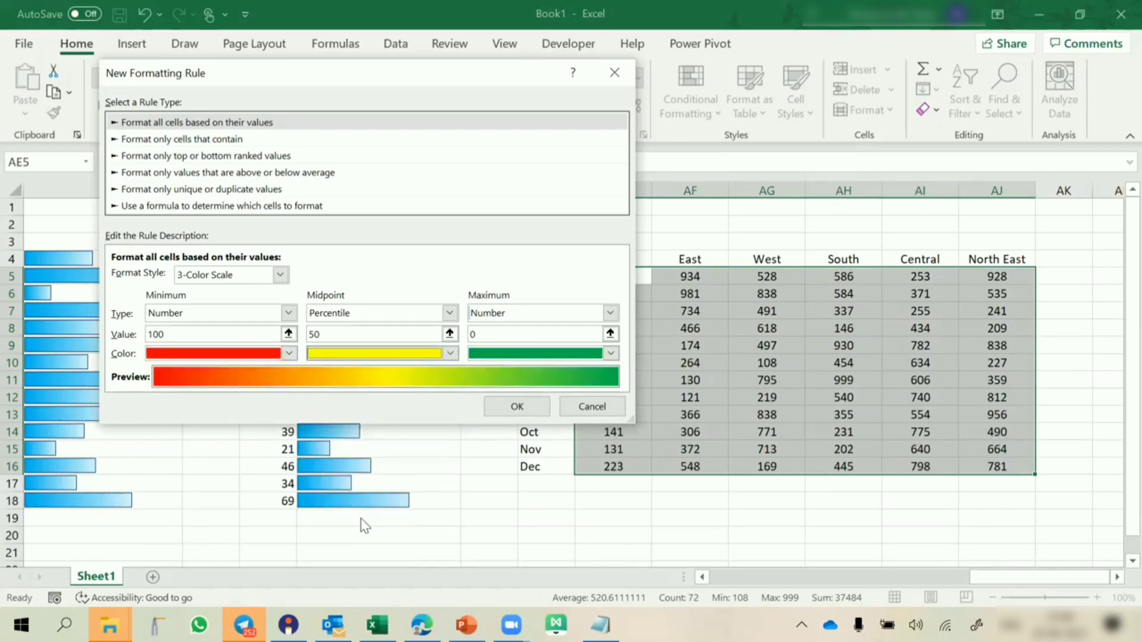
{"action": "left_click", "coordinate": [515, 407]}
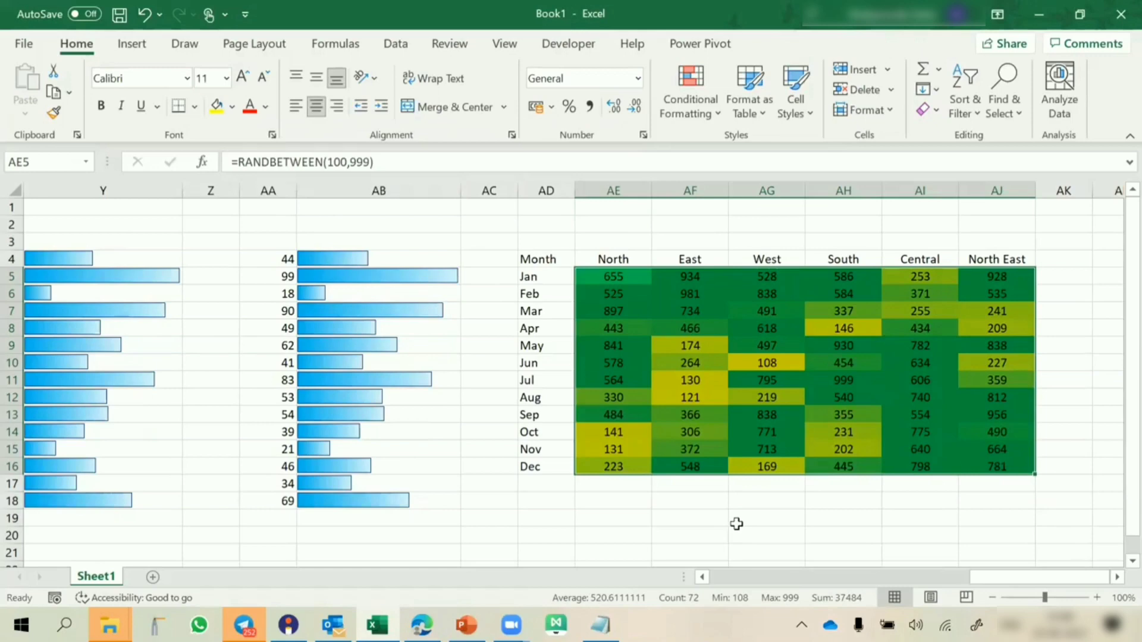
Edit the color scale rule on AE5:AJ16, set its maximum value to 999, and apply it to the table.
{"action": "key", "text": "alt+h"}
{"action": "key", "text": "l"}
{"action": "key", "text": "r"}
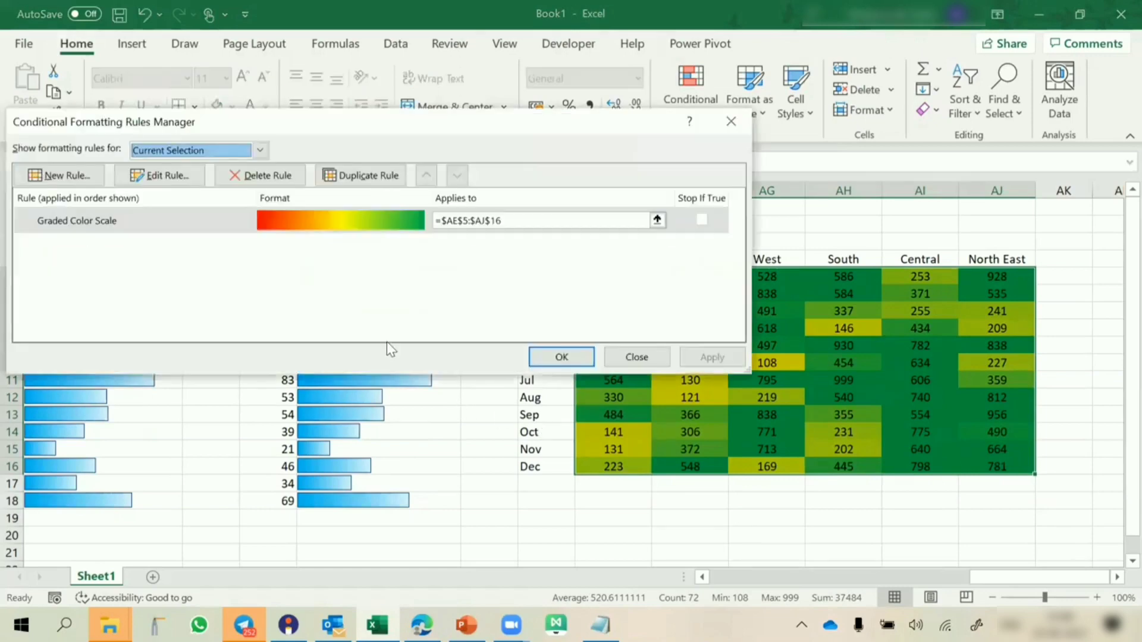
{"action": "left_click", "coordinate": [282, 217]}
{"action": "left_click", "coordinate": [170, 173]}
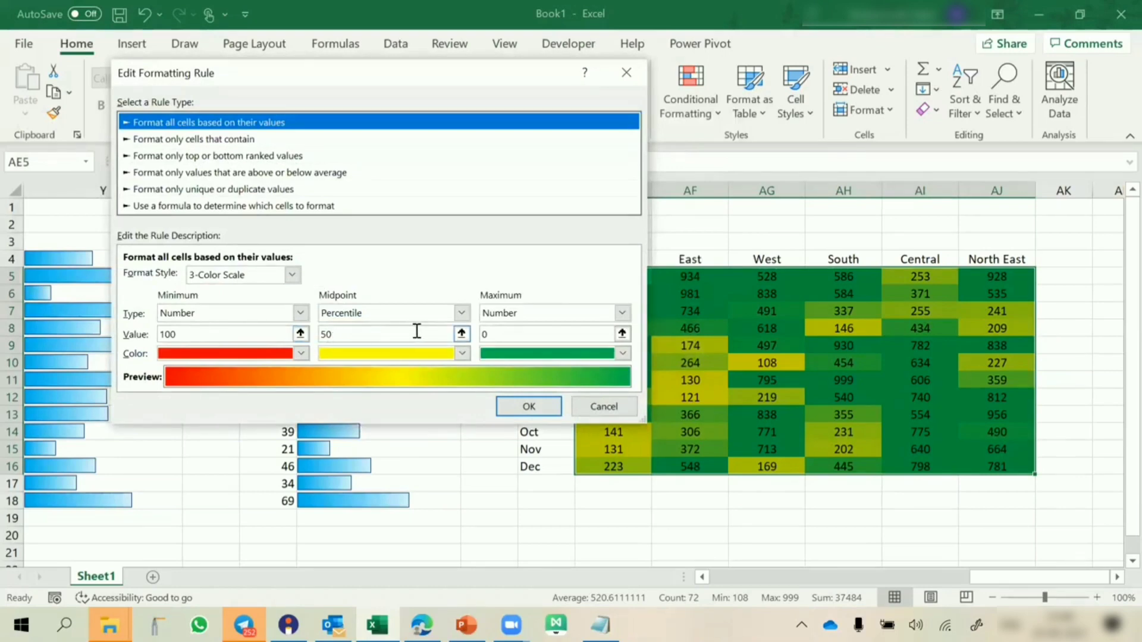
{"action": "left_click", "coordinate": [504, 333]}
{"action": "key", "text": "BackSpace"}
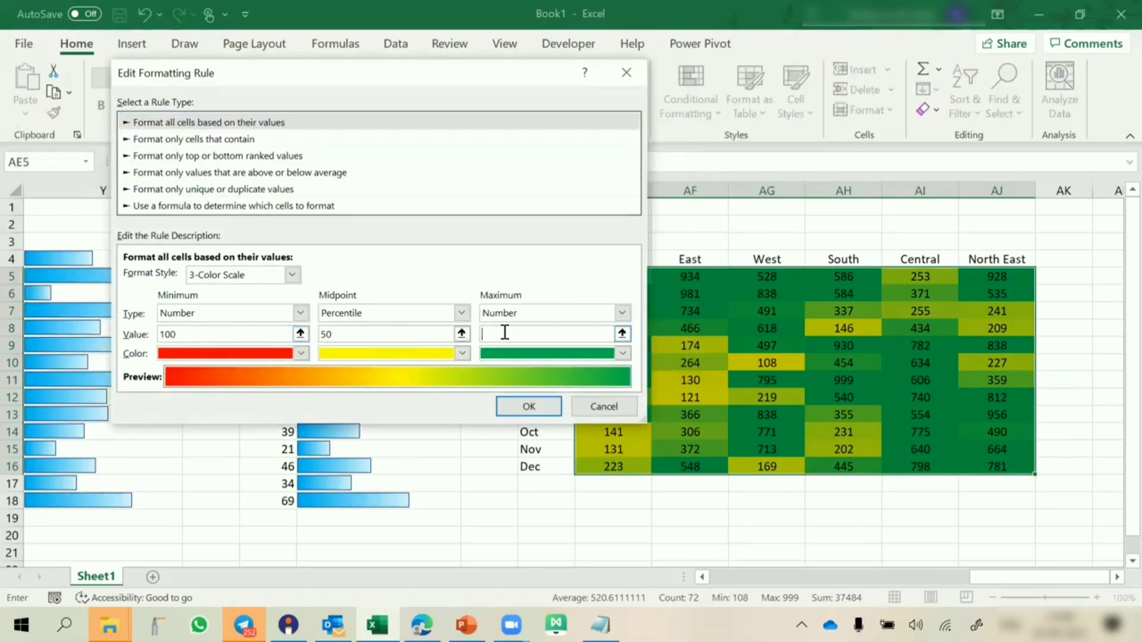
{"action": "type", "text": "999"}
{"action": "left_click", "coordinate": [207, 333]}
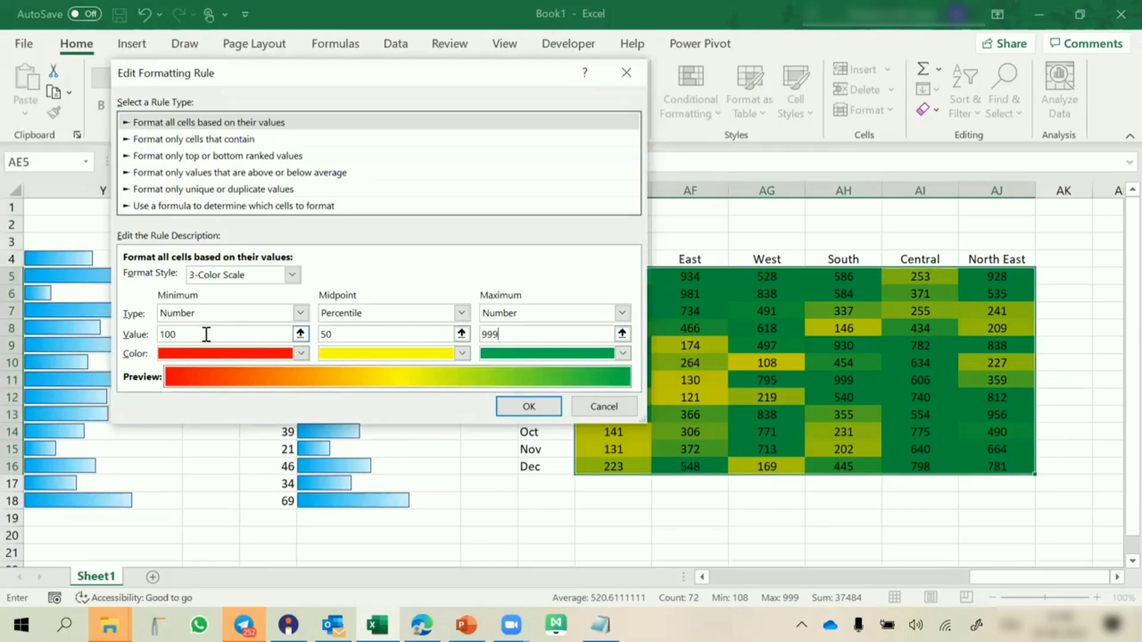
{"action": "double_click", "coordinate": [363, 336]}
{"action": "left_click", "coordinate": [524, 406]}
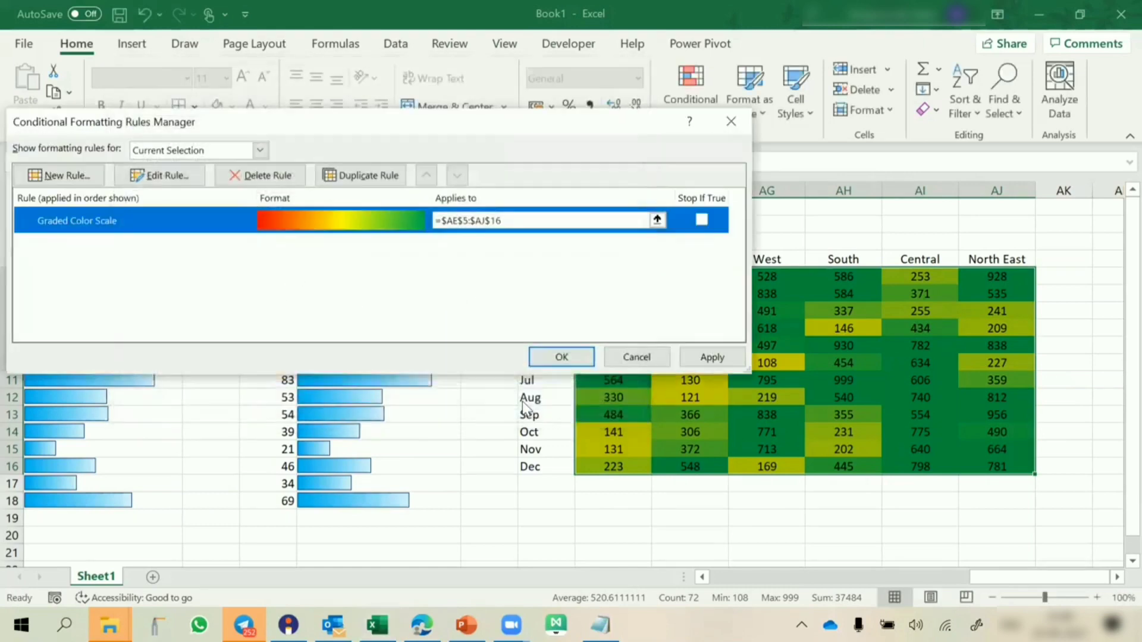
{"action": "left_click", "coordinate": [560, 364]}
{"action": "left_click", "coordinate": [744, 511]}
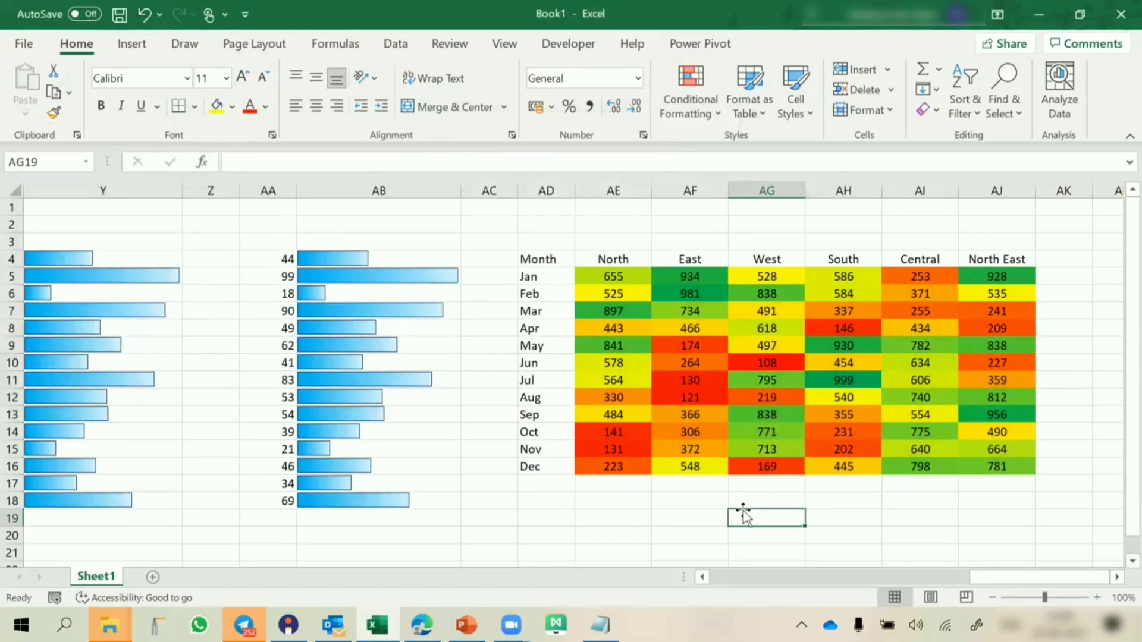
Recalculate the random values repeatedly to check how the color scale responds, and inspect the formula in the July West cell.
{"action": "key", "text": "F9"}
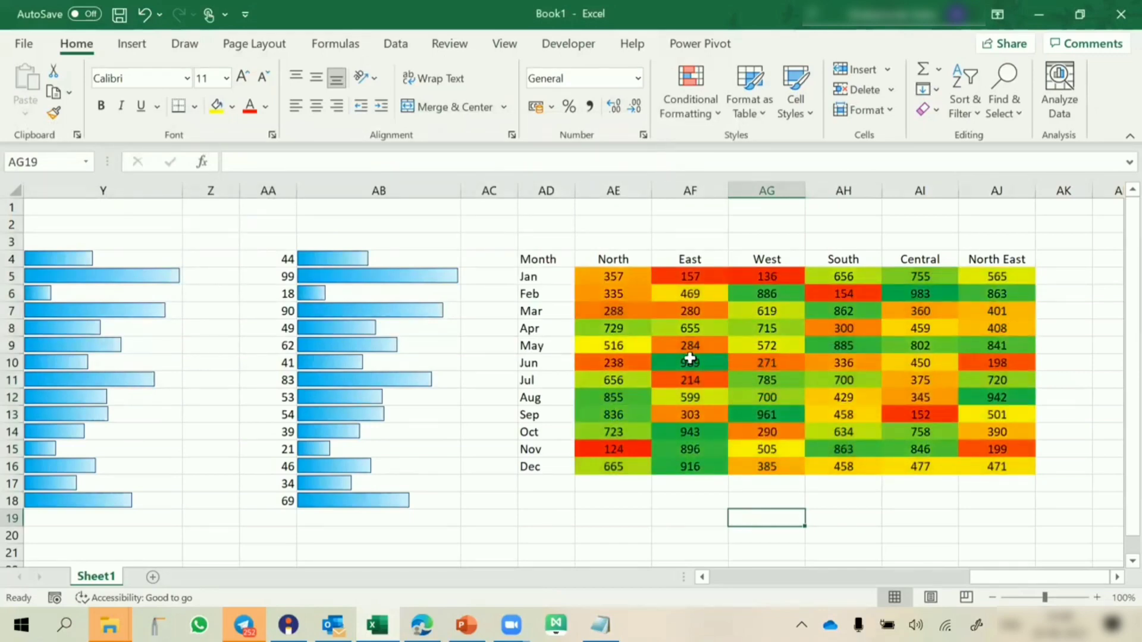
{"action": "left_click", "coordinate": [932, 417]}
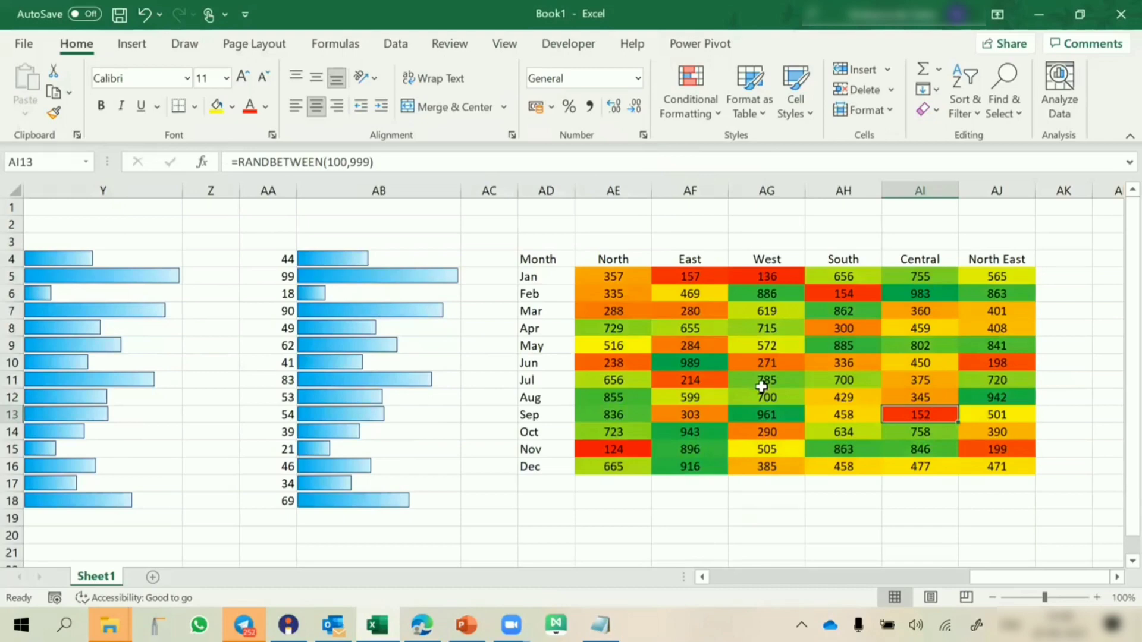
{"action": "key", "text": "F9"}
{"action": "key", "text": "F9"}
{"action": "key", "text": "F9"}
{"action": "key", "text": "F9"}
{"action": "key", "text": "F9"}
{"action": "key", "text": "F9"}
{"action": "key", "text": "F9"}
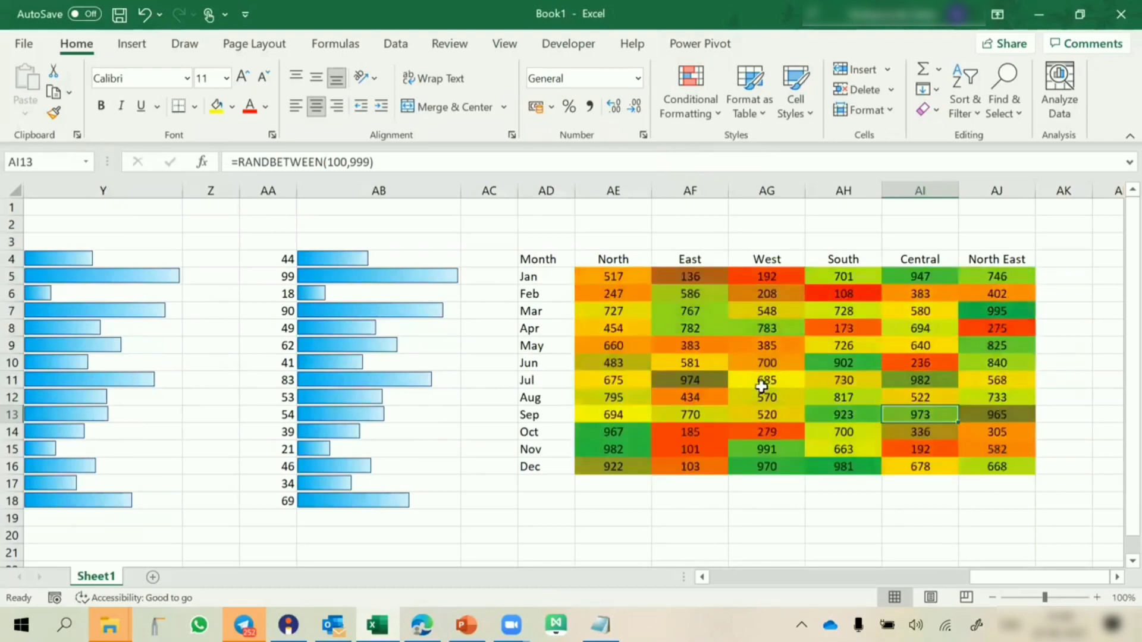
{"action": "key", "text": "F9"}
{"action": "key", "text": "F9"}
{"action": "left_click", "coordinate": [762, 384]}
{"action": "key", "text": "F9"}
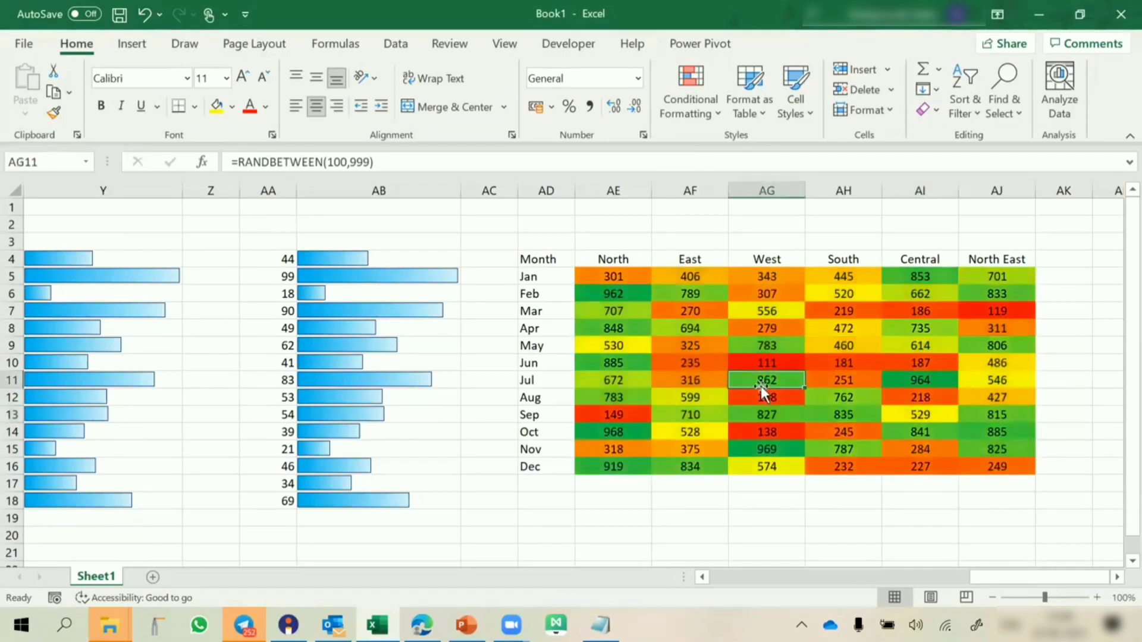
{"action": "key", "text": "F9"}
{"action": "key", "text": "F9"}
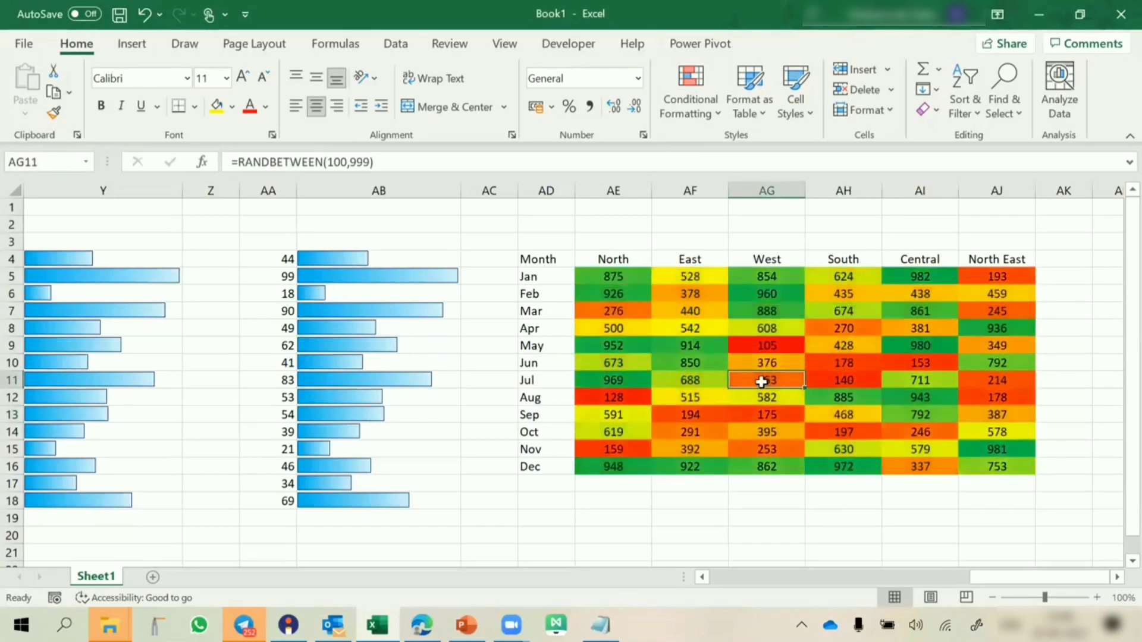
{"action": "key", "text": "F9"}
{"action": "double_click", "coordinate": [763, 382]}
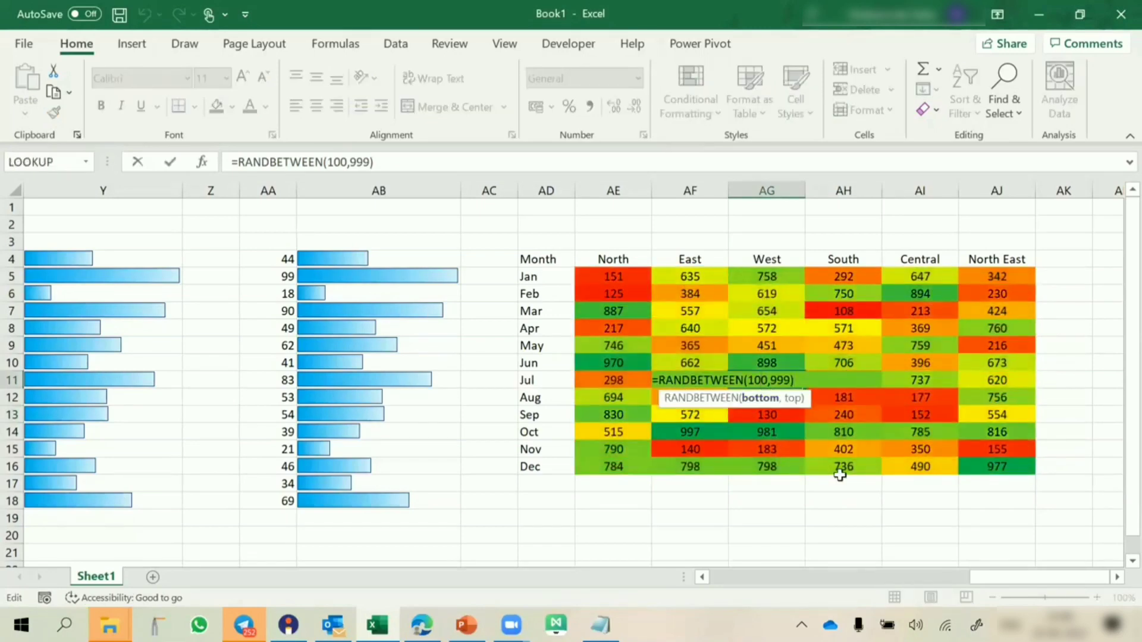
{"action": "key", "text": "Escape"}
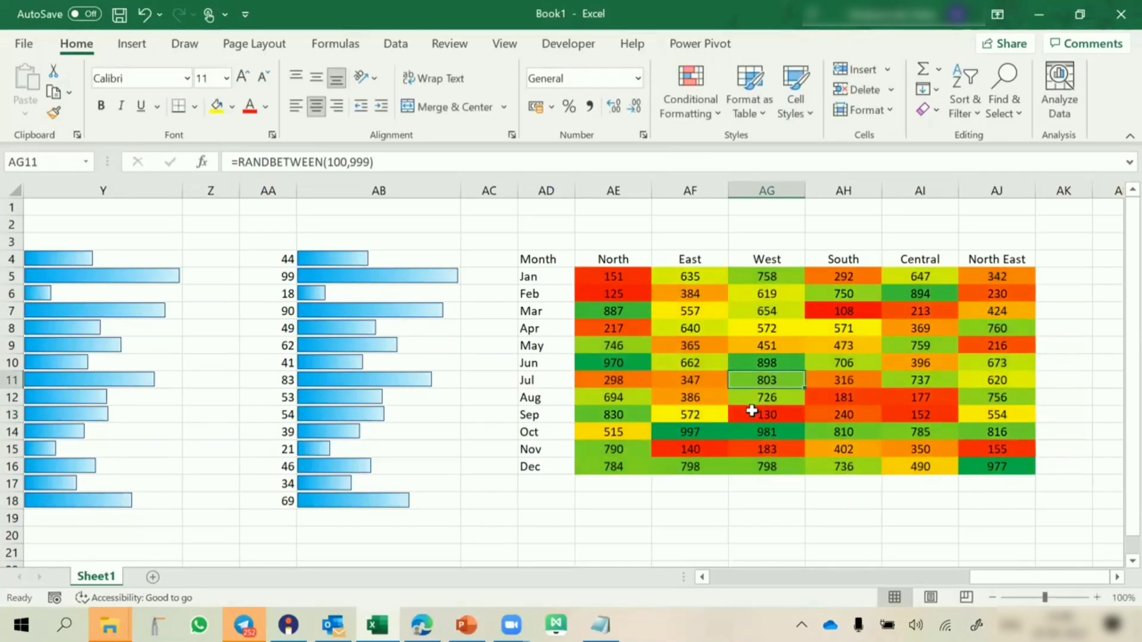
Select the September values for West, South and Central and recalculate repeatedly to watch their colors change.
{"action": "left_click_drag", "start_coordinate": [753, 414], "coordinate": [913, 419]}
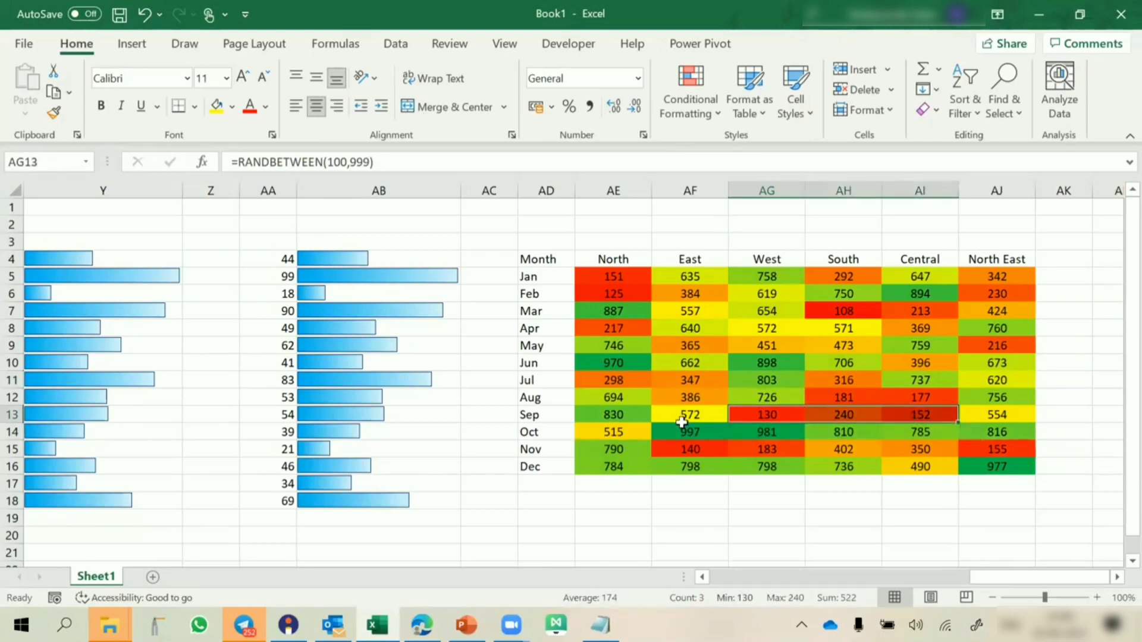
{"action": "key", "text": "F9"}
{"action": "key", "text": "F9"}
{"action": "key", "text": "F9"}
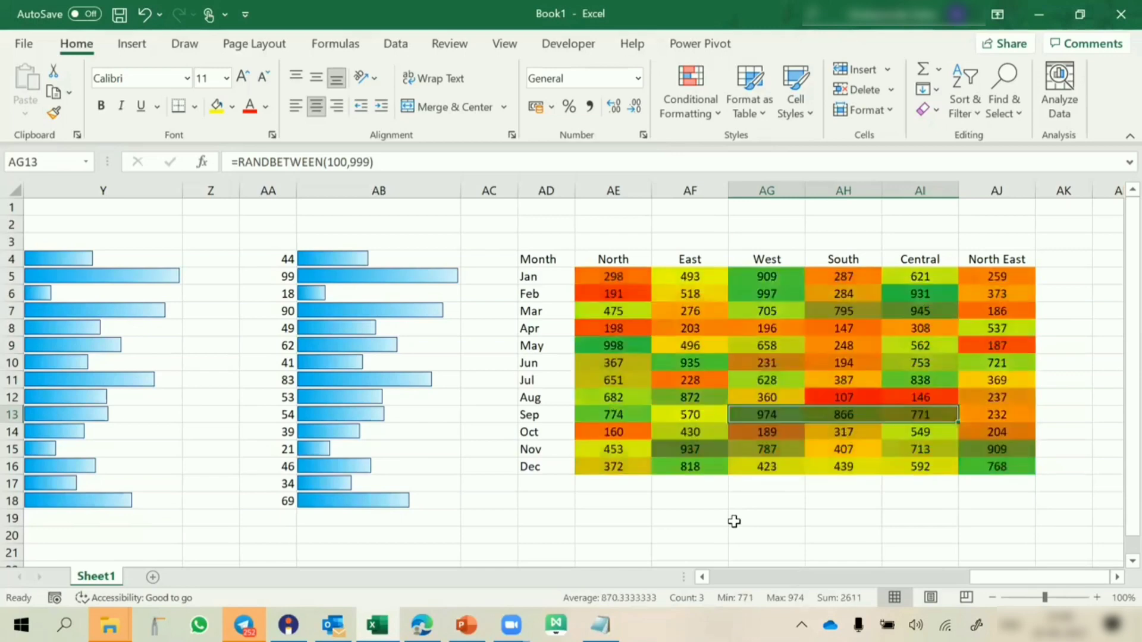
{"action": "key", "text": "F9"}
{"action": "key", "text": "F9"}
{"action": "key", "text": "F9"}
{"action": "key", "text": "F9"}
{"action": "key", "text": "F9"}
{"action": "key", "text": "F9"}
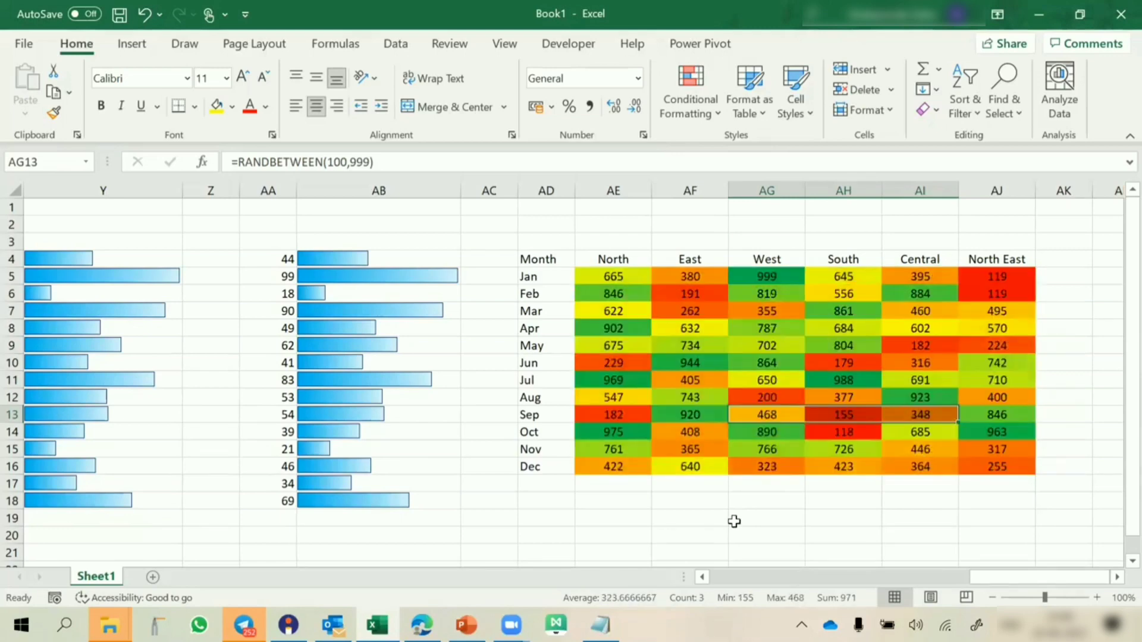
{"action": "key", "text": "F9"}
{"action": "key", "text": "F9"}
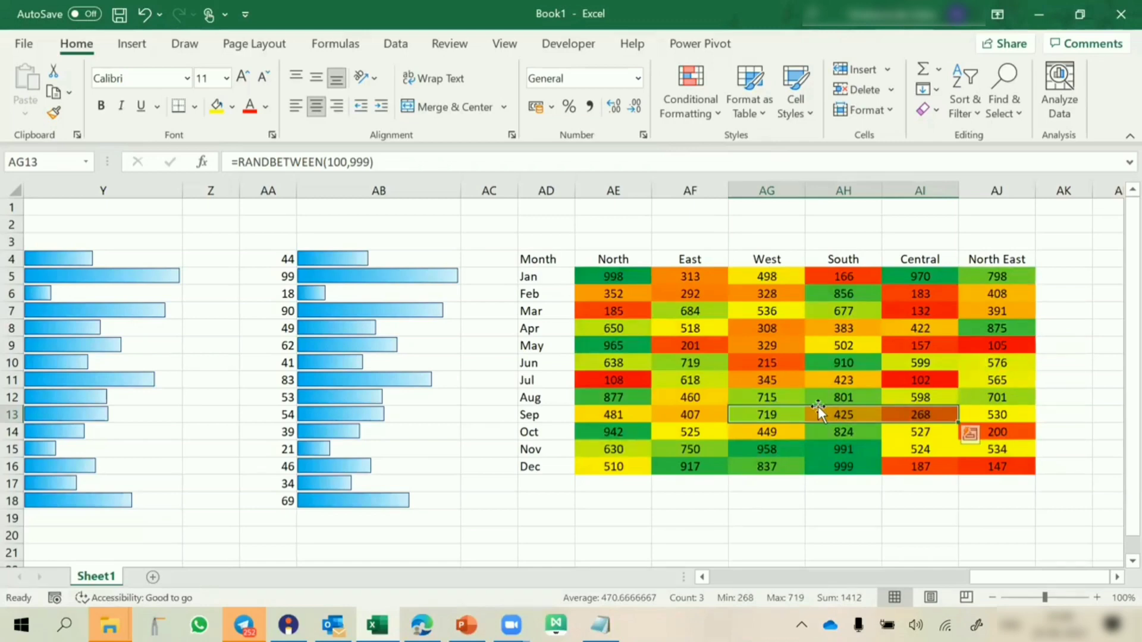
Reopen the color scale rule on AE5:AJ16 for editing and set its minimum type to Lowest Value.
{"action": "left_click_drag", "start_coordinate": [613, 276], "coordinate": [984, 468]}
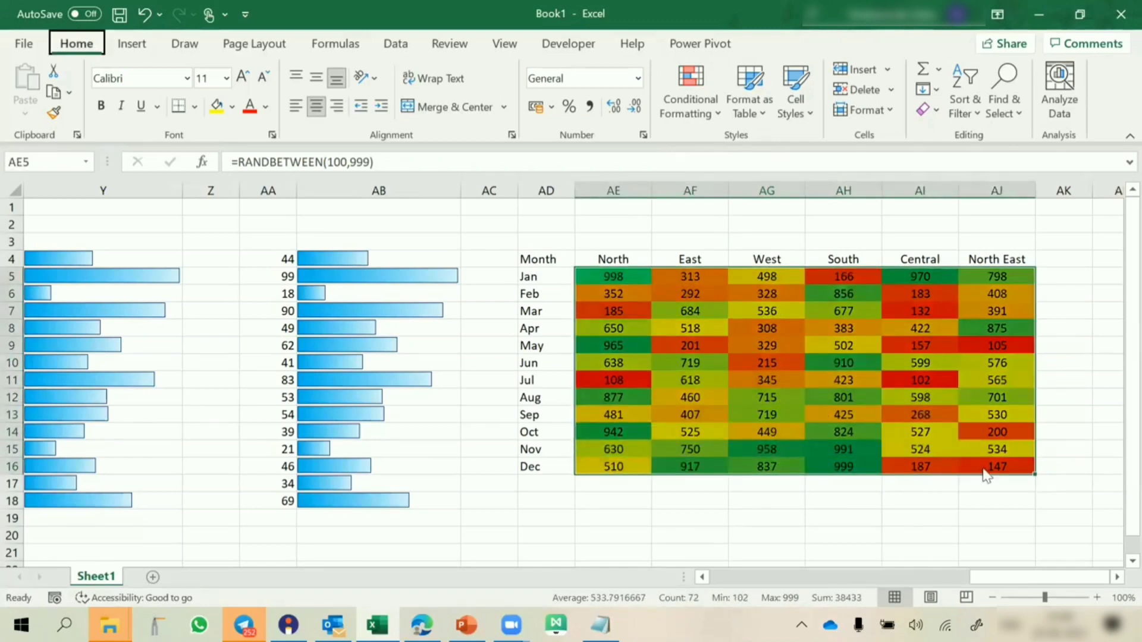
{"action": "key", "text": "alt+h"}
{"action": "key", "text": "l"}
{"action": "key", "text": "r"}
{"action": "left_click", "coordinate": [281, 228]}
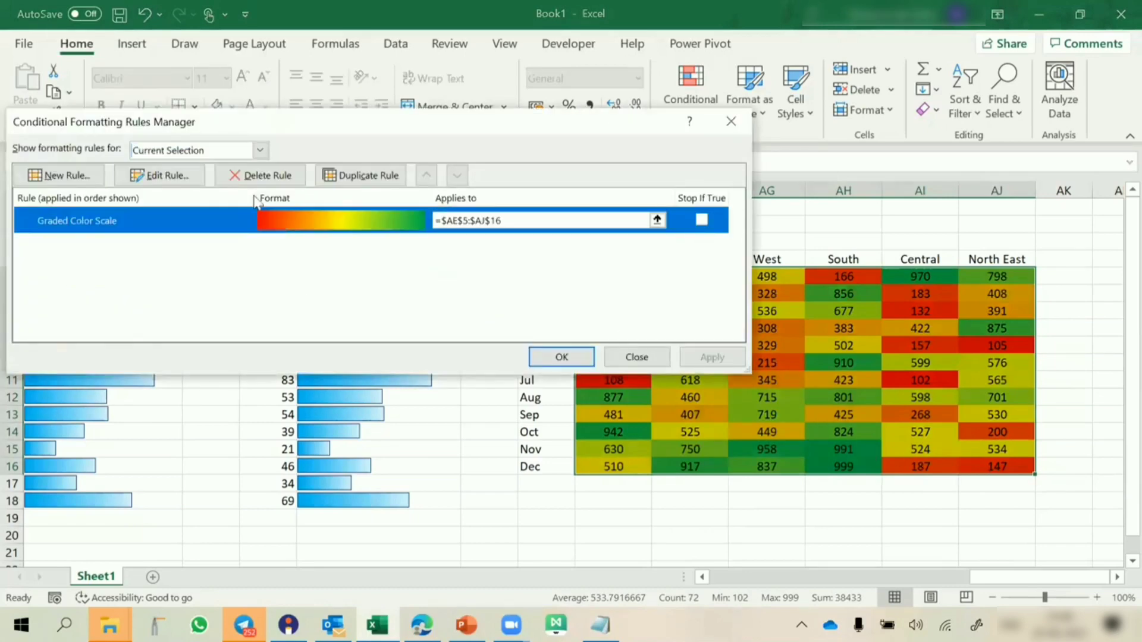
{"action": "left_click", "coordinate": [170, 176]}
{"action": "left_click", "coordinate": [224, 314]}
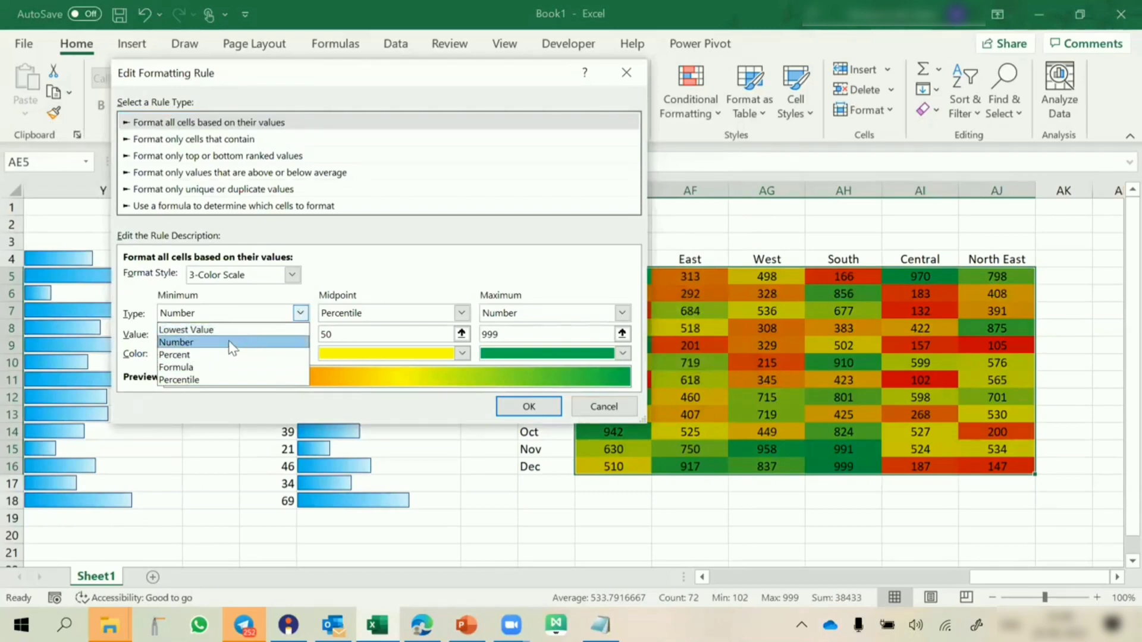
{"action": "left_click", "coordinate": [190, 330]}
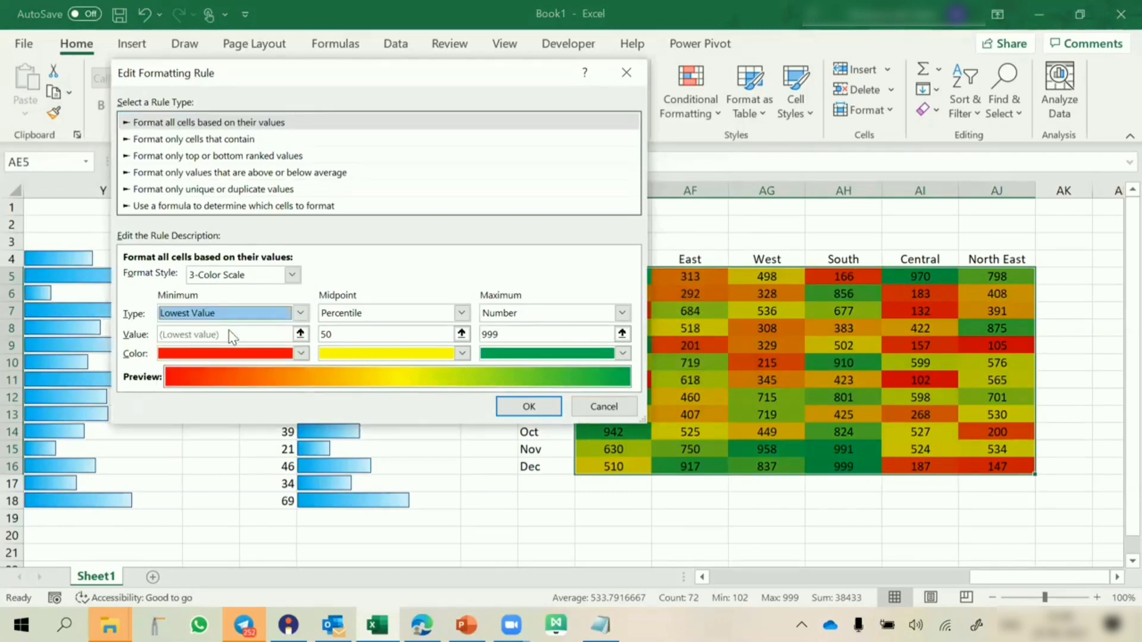
Set the color scale's maximum type to Highest Value and apply the edited rule to the table.
{"action": "left_click", "coordinate": [536, 314]}
{"action": "left_click", "coordinate": [515, 328]}
{"action": "left_click", "coordinate": [387, 335]}
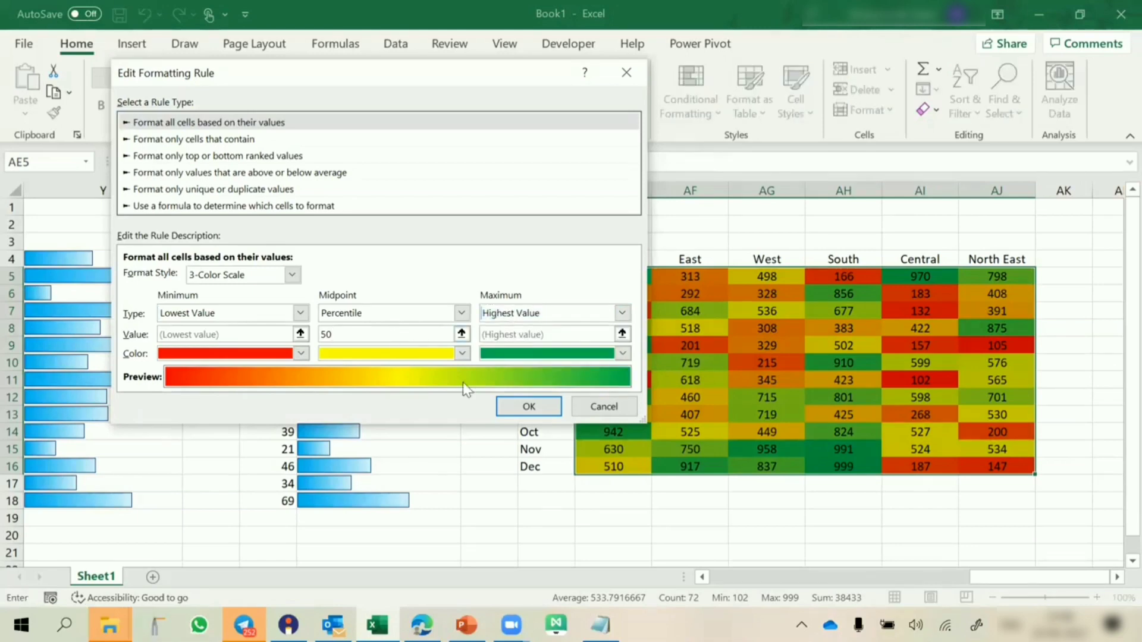
{"action": "left_click", "coordinate": [525, 406]}
{"action": "left_click", "coordinate": [562, 357]}
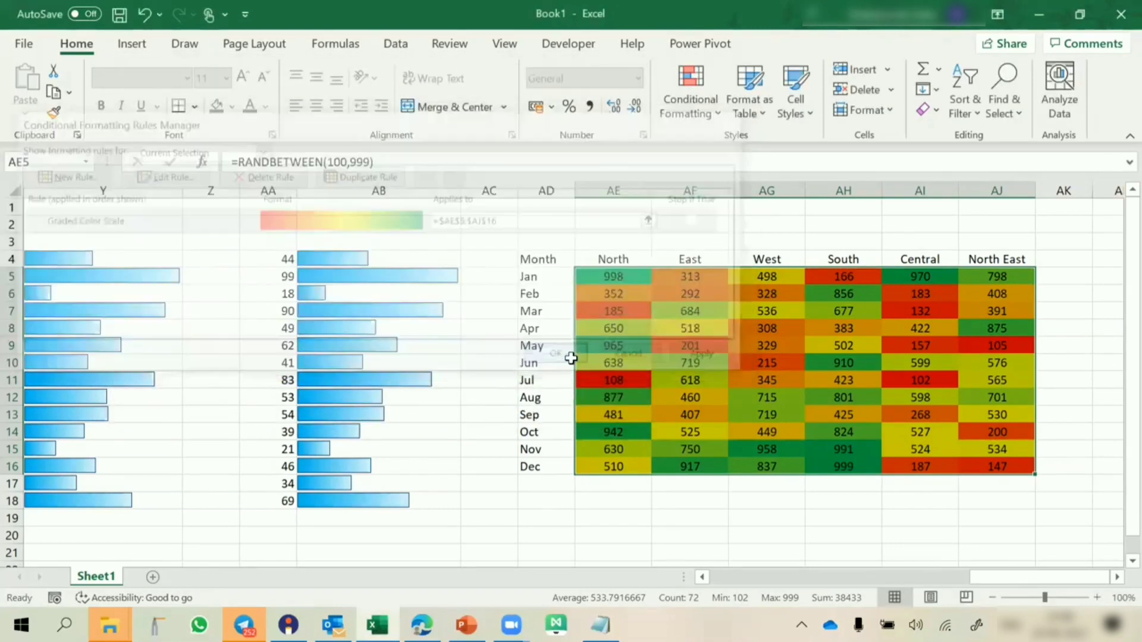
Enter 5000 as the January North value to test the color scale, and undo the entry.
{"action": "left_click", "coordinate": [628, 278]}
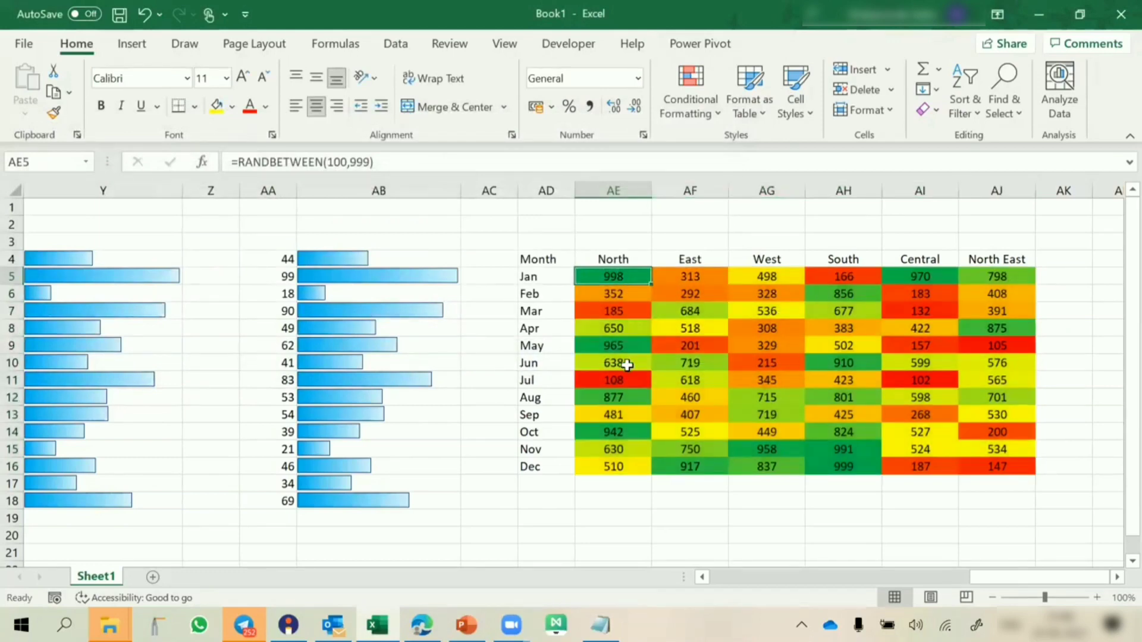
{"action": "type", "text": "5000"}
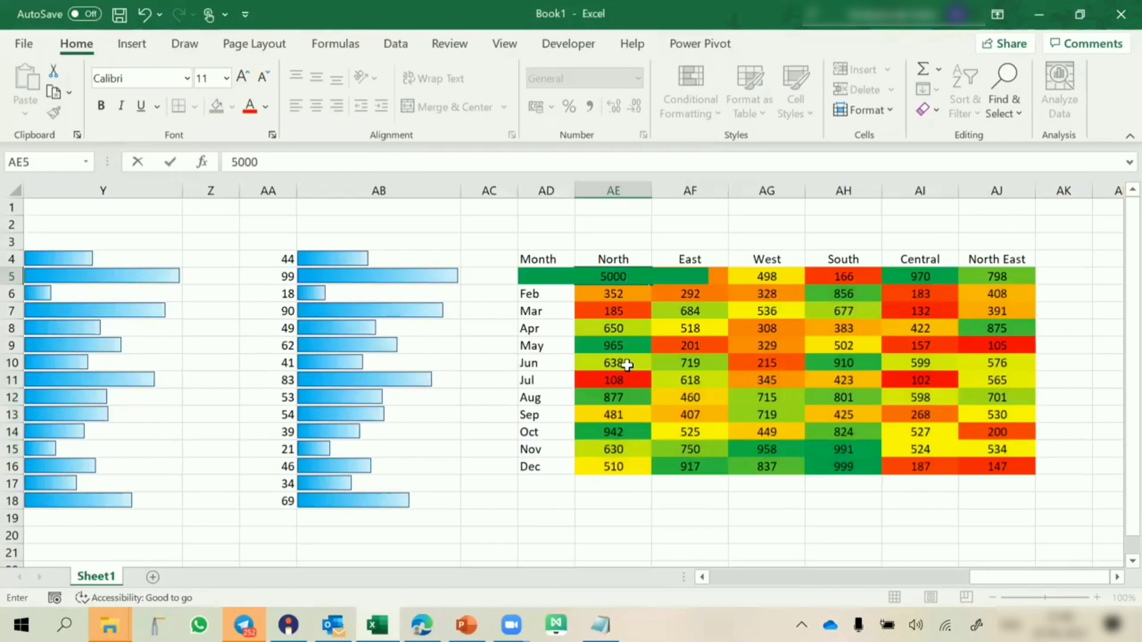
{"action": "key", "text": "Return"}
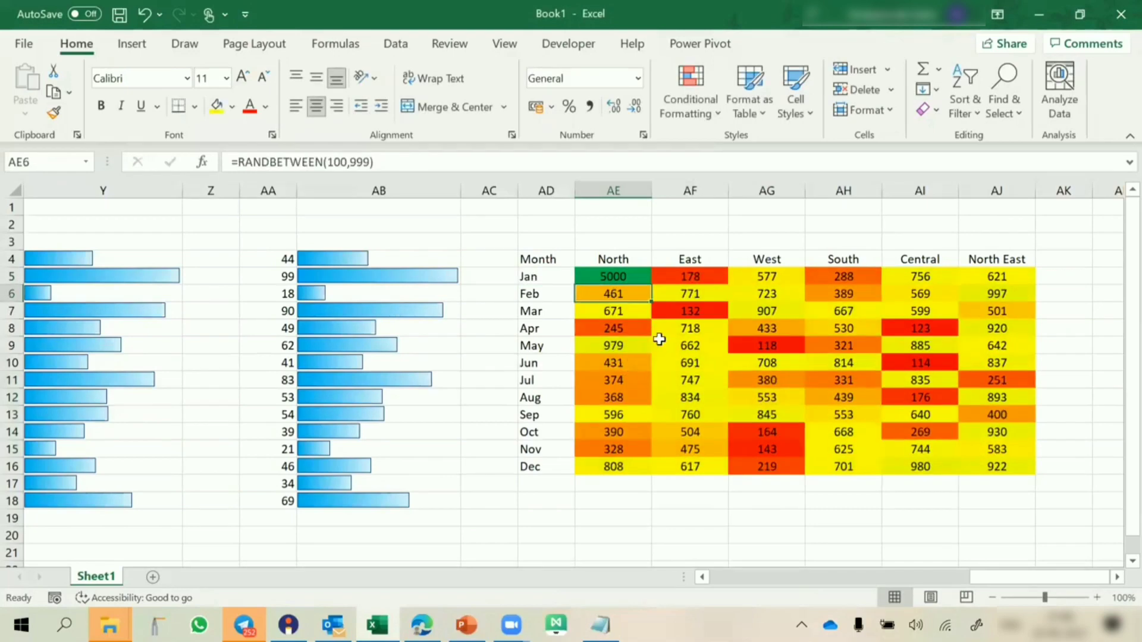
{"action": "left_click", "coordinate": [622, 274]}
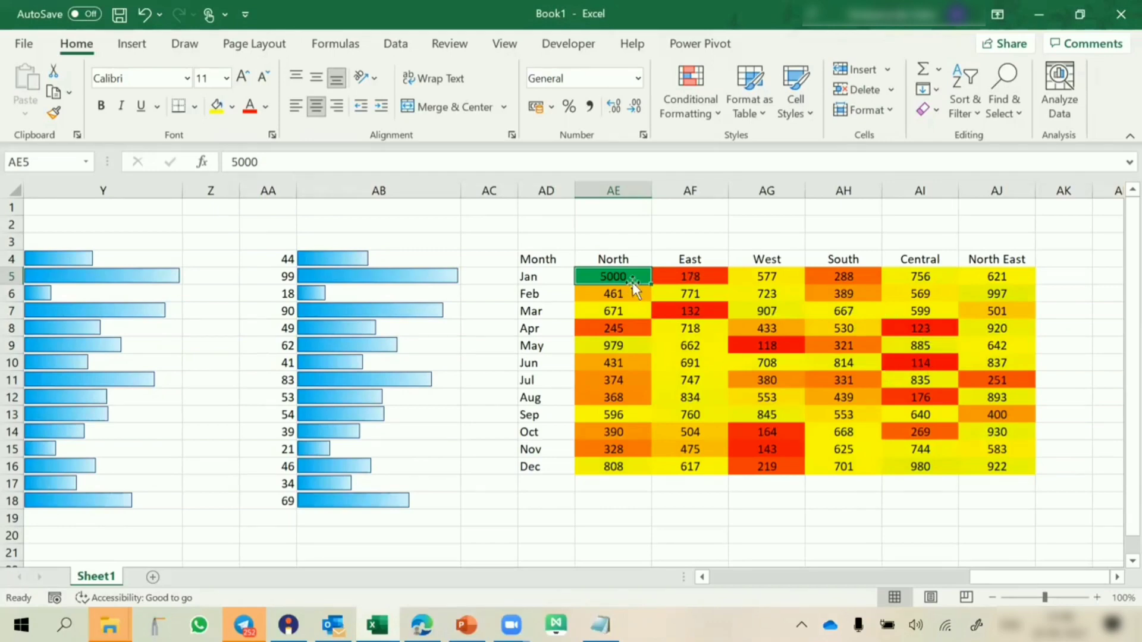
{"action": "key", "text": "ctrl+z"}
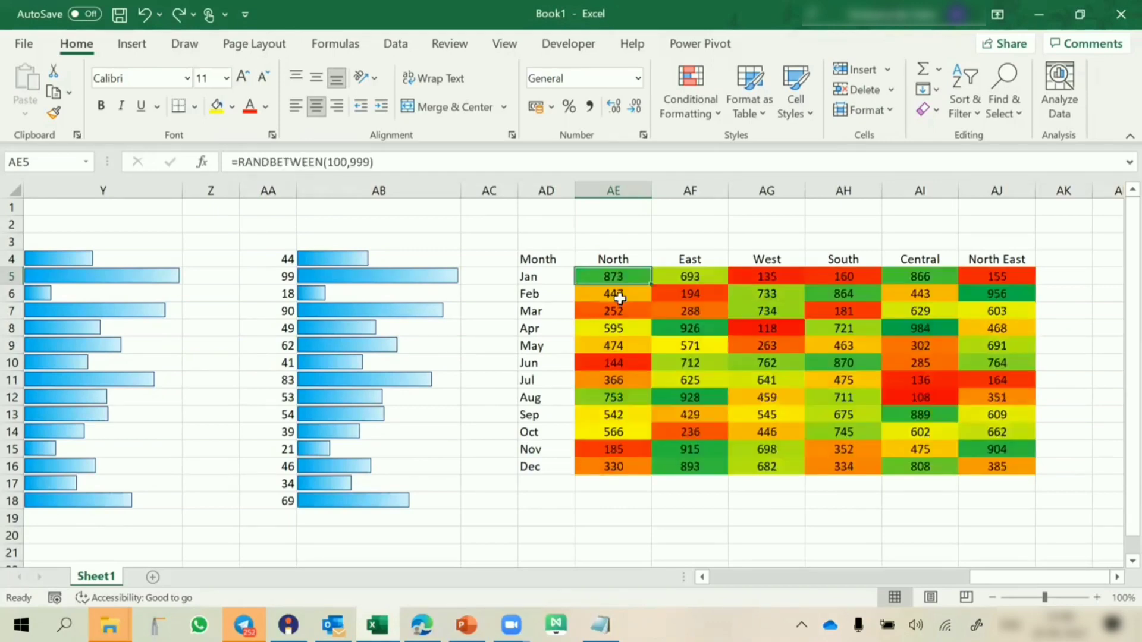
Recalculate the random values several times to check the color scale with automatic lowest and highest limits.
{"action": "key", "text": "F9"}
{"action": "key", "text": "F9"}
{"action": "key", "text": "F9"}
{"action": "key", "text": "F9"}
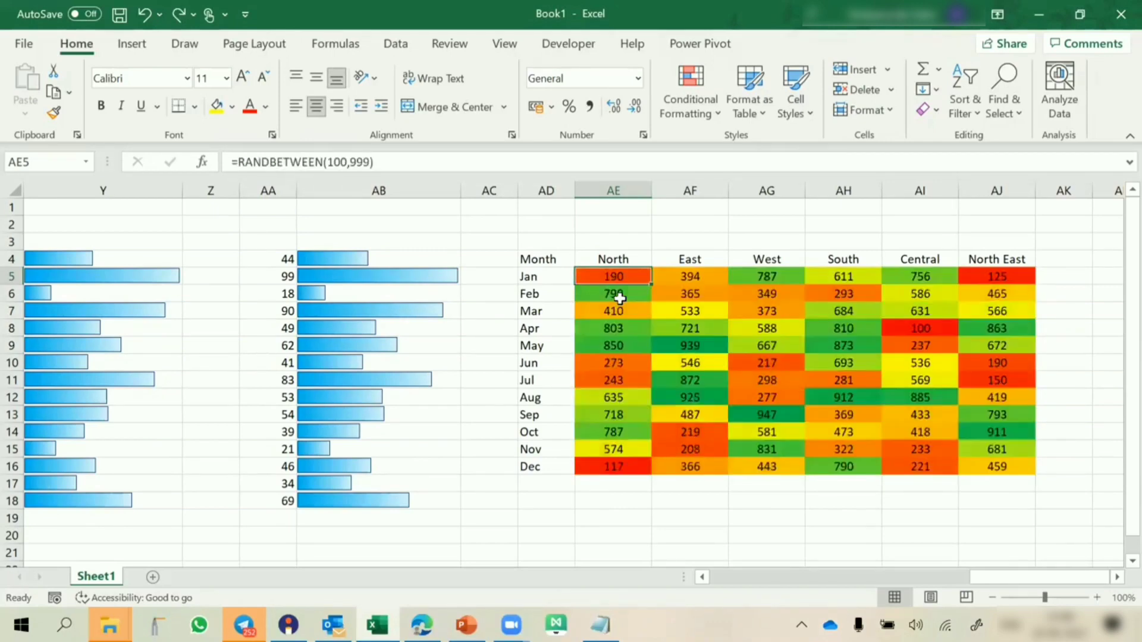
{"action": "key", "text": "F9"}
{"action": "key", "text": "F9"}
{"action": "key", "text": "F9"}
{"action": "key", "text": "F9"}
{"action": "key", "text": "F9"}
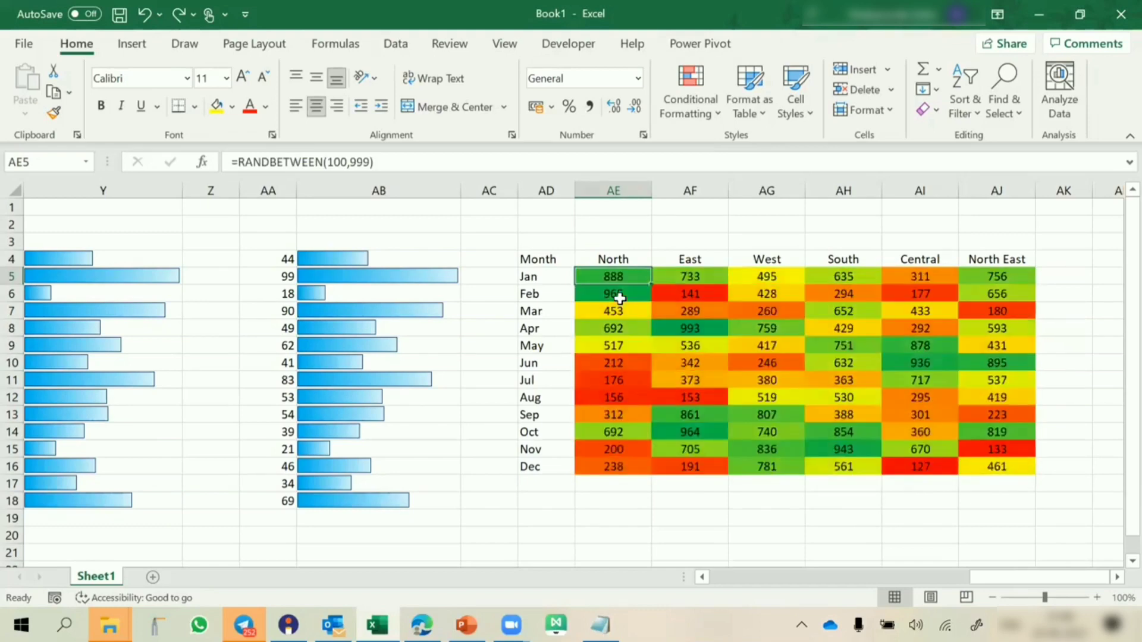
{"action": "scroll", "coordinate": [638, 360], "scroll_direction": "right", "scroll_amount": 5}
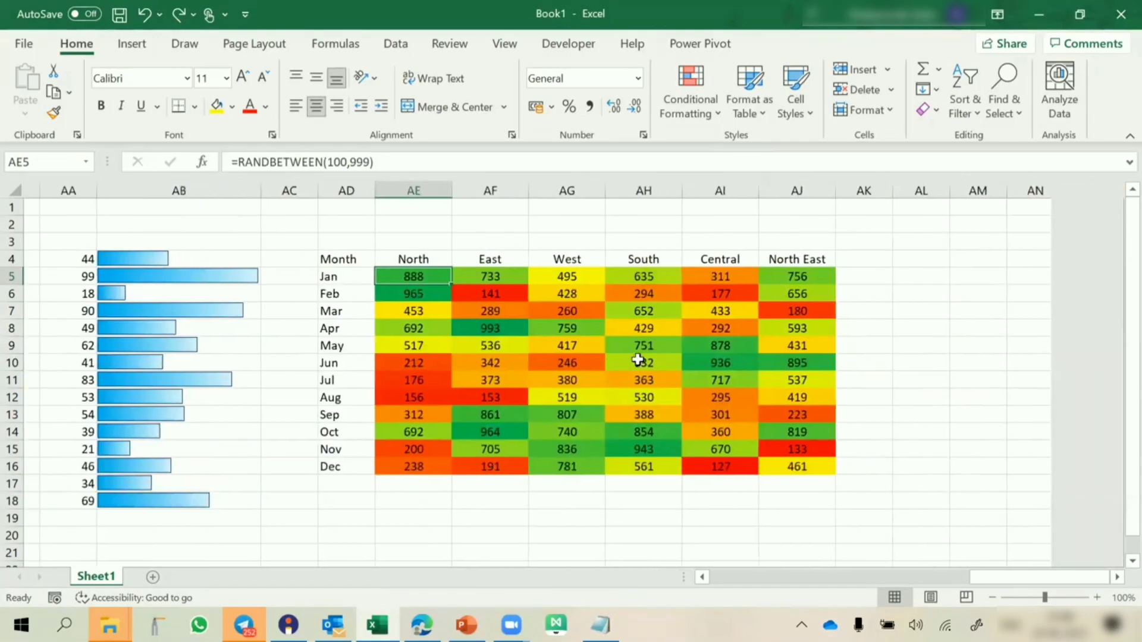
{"action": "scroll", "coordinate": [638, 360], "scroll_direction": "left", "scroll_amount": 5}
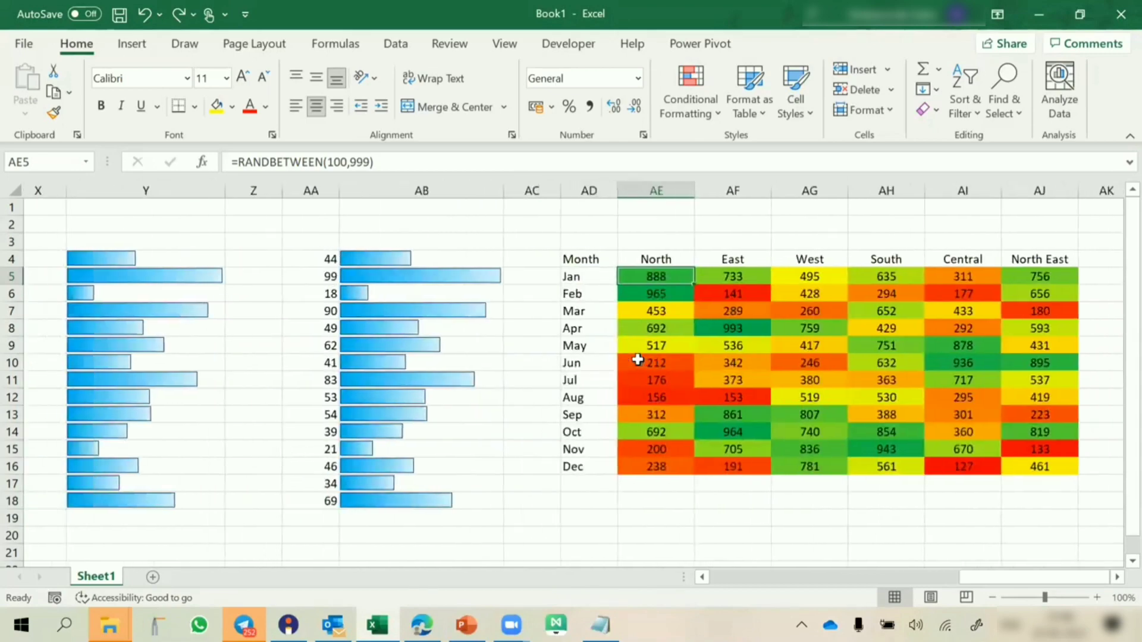
{"action": "left_click_drag", "start_coordinate": [354, 259], "coordinate": [325, 494]}
{"action": "key", "text": "ctrl+c"}
{"action": "scroll", "coordinate": [325, 494], "scroll_direction": "right", "scroll_amount": 5}
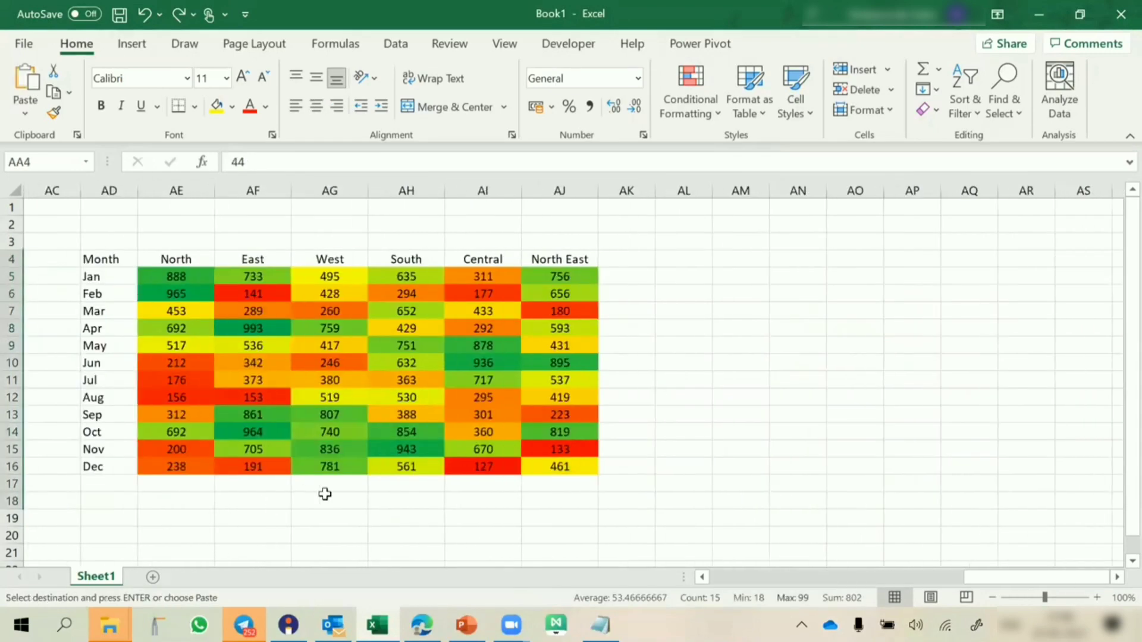
{"action": "left_click", "coordinate": [702, 260]}
{"action": "key", "text": "Escape"}
{"action": "key", "text": "BackSpace"}
{"action": "key", "text": "Escape"}
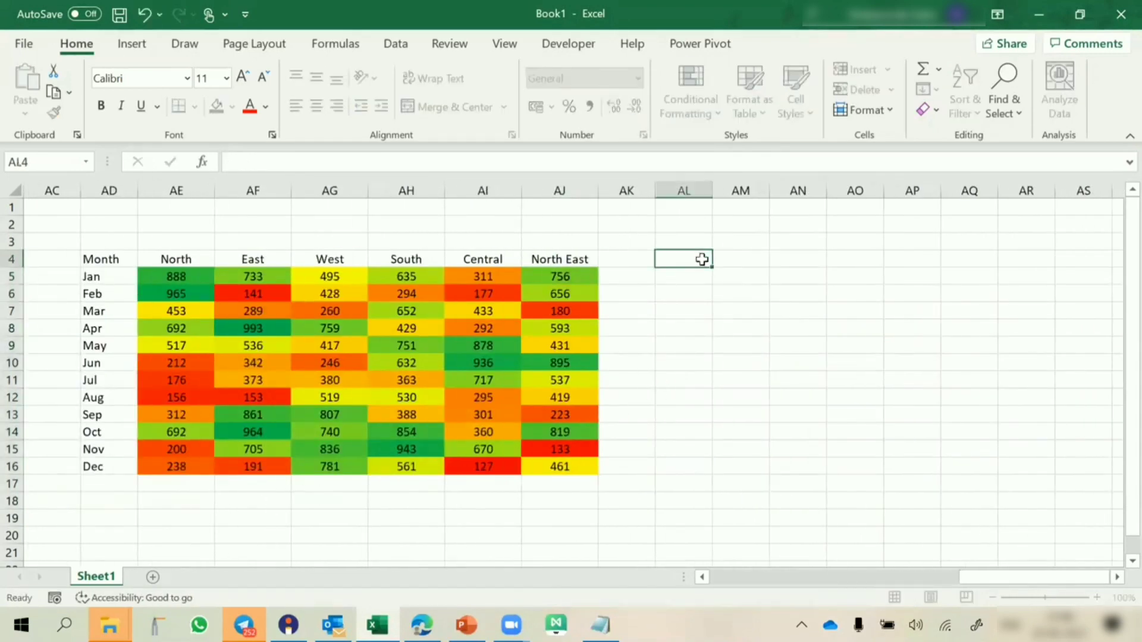
{"action": "scroll", "coordinate": [97, 242], "scroll_direction": "left", "scroll_amount": 3}
{"action": "scroll", "coordinate": [52, 256], "scroll_direction": "left", "scroll_amount": 1}
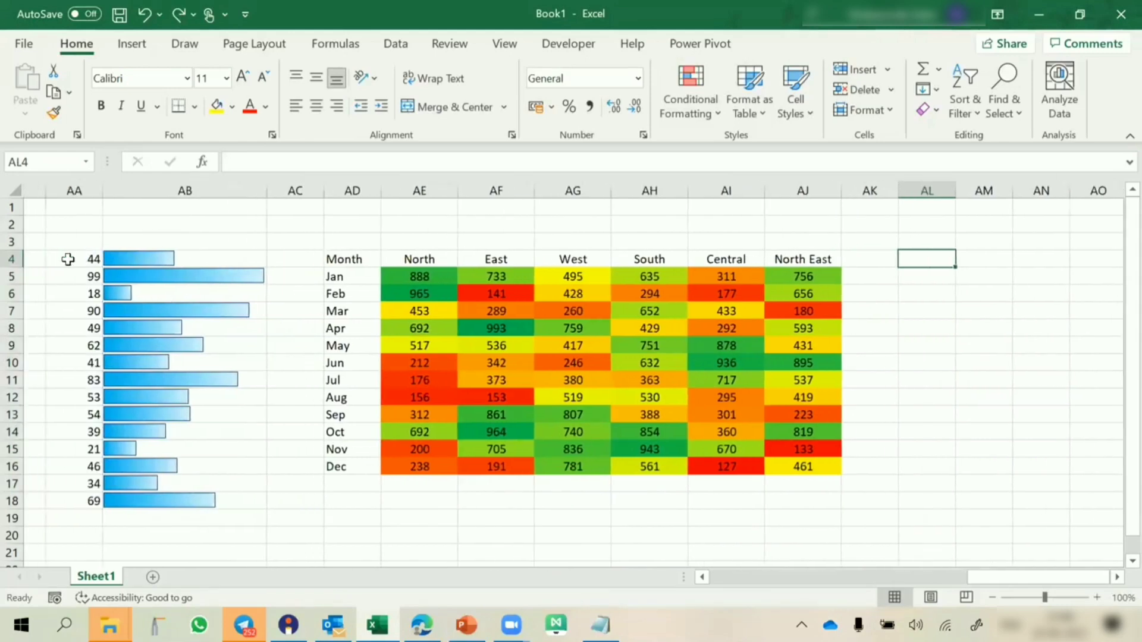
Copy the numbers in AA4:AA18 and paste them as values starting at AM4.
{"action": "left_click_drag", "start_coordinate": [67, 258], "coordinate": [68, 496]}
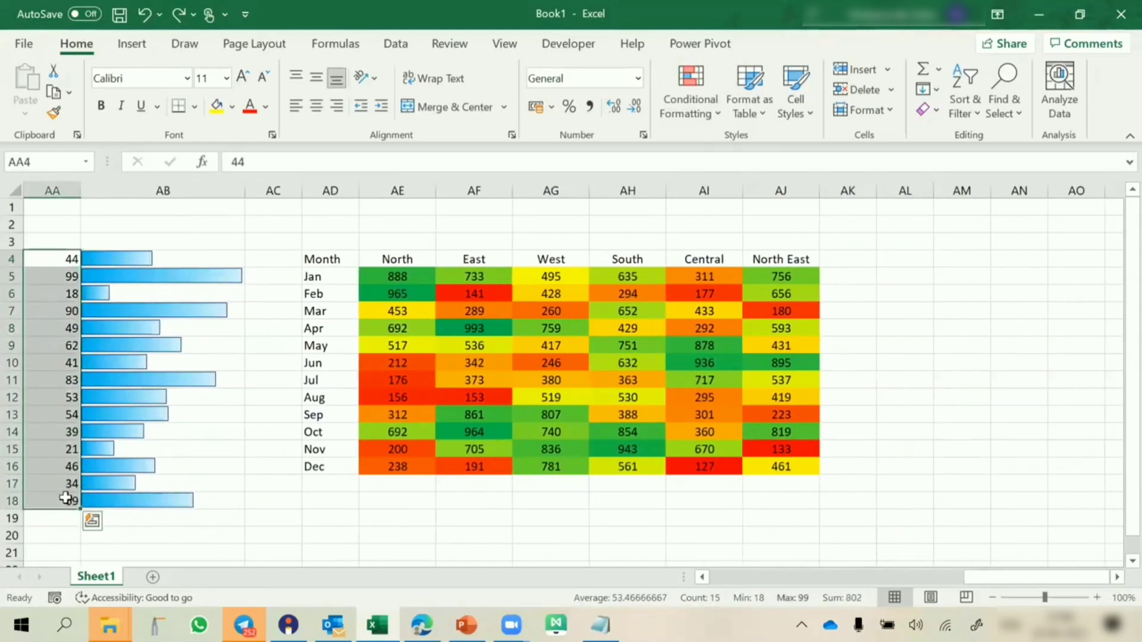
{"action": "key", "text": "ctrl+c"}
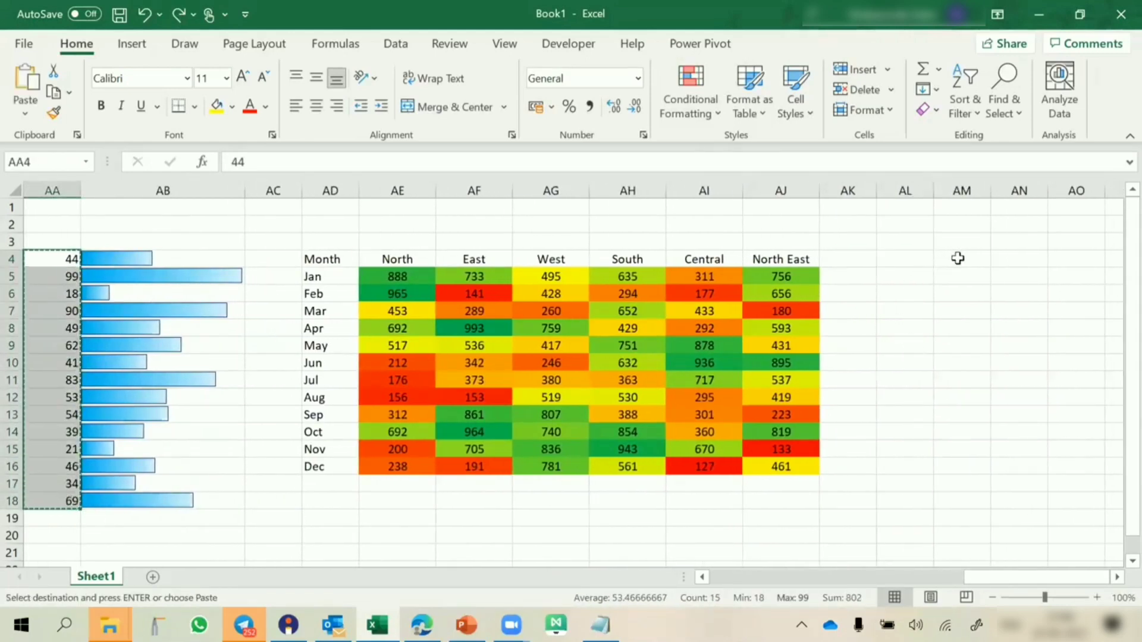
{"action": "left_click", "coordinate": [957, 259]}
{"action": "right_click", "coordinate": [957, 259]}
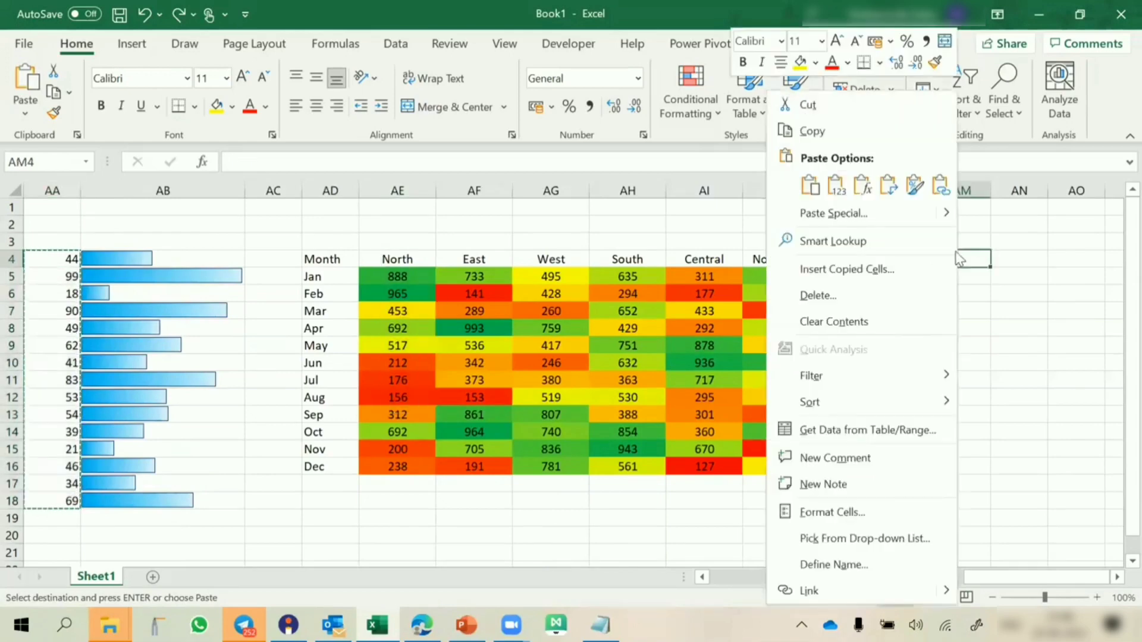
{"action": "left_click", "coordinate": [835, 184]}
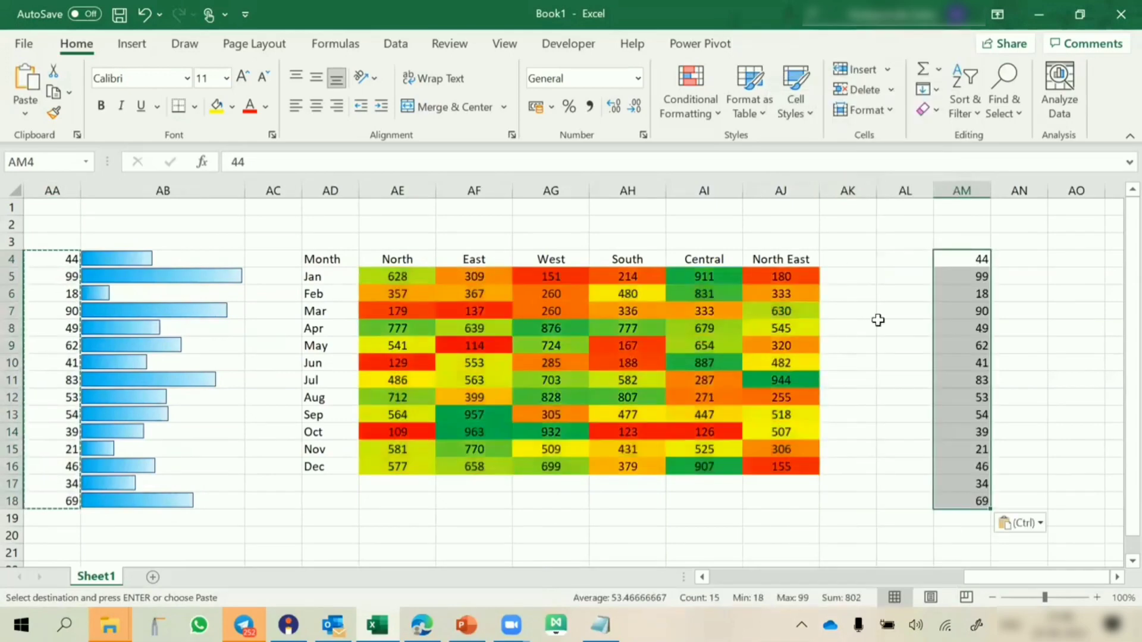
Create a custom icon set rule for AM4:AM18 using the circled cross, exclamation mark and check mark style.
{"action": "scroll", "coordinate": [879, 320], "scroll_direction": "right", "scroll_amount": 2}
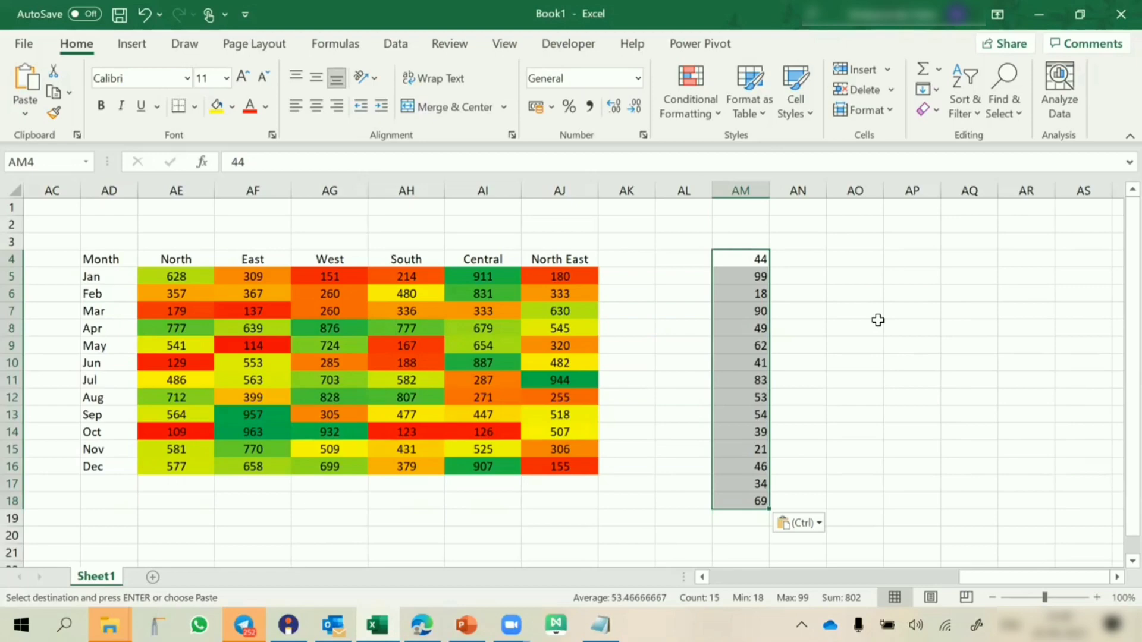
{"action": "left_click", "coordinate": [690, 95]}
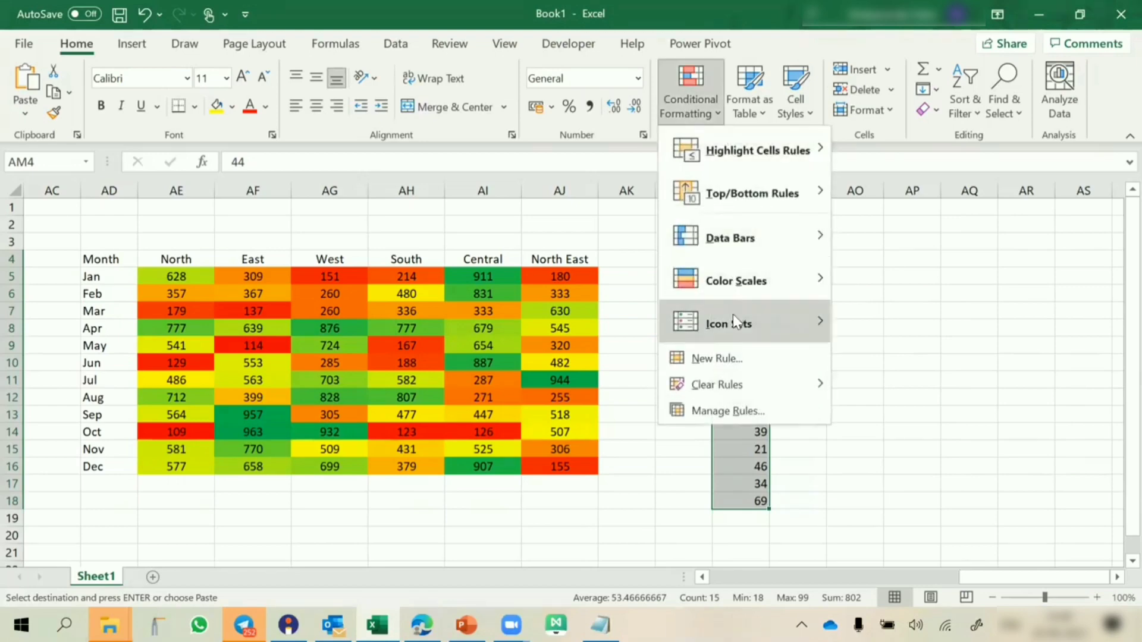
{"action": "mouse_move", "coordinate": [733, 314]}
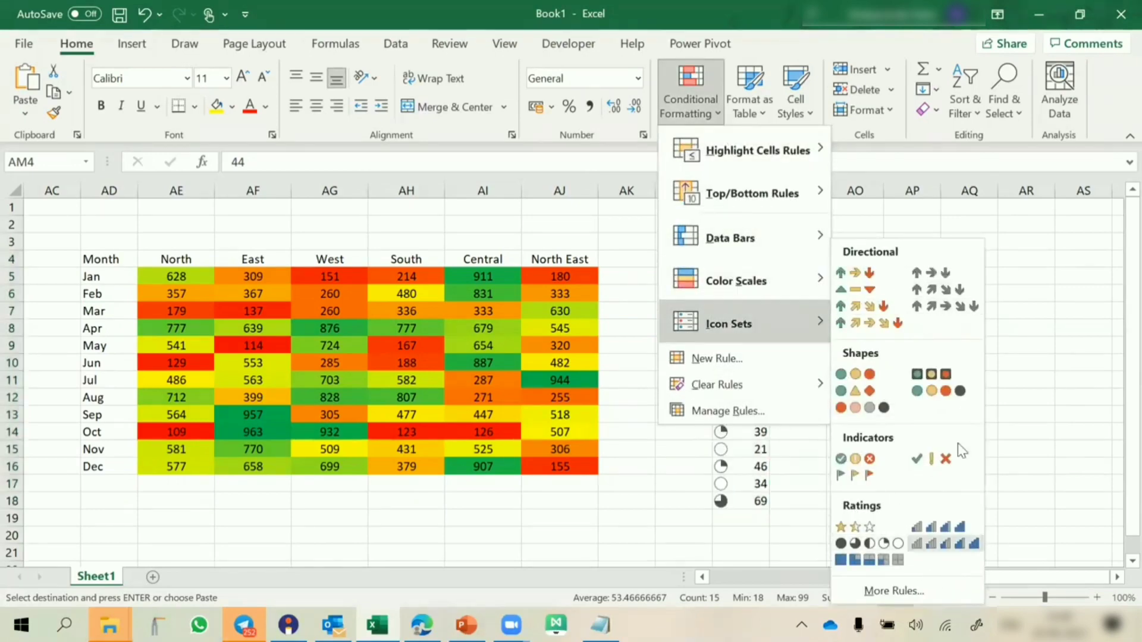
{"action": "left_click", "coordinate": [891, 592]}
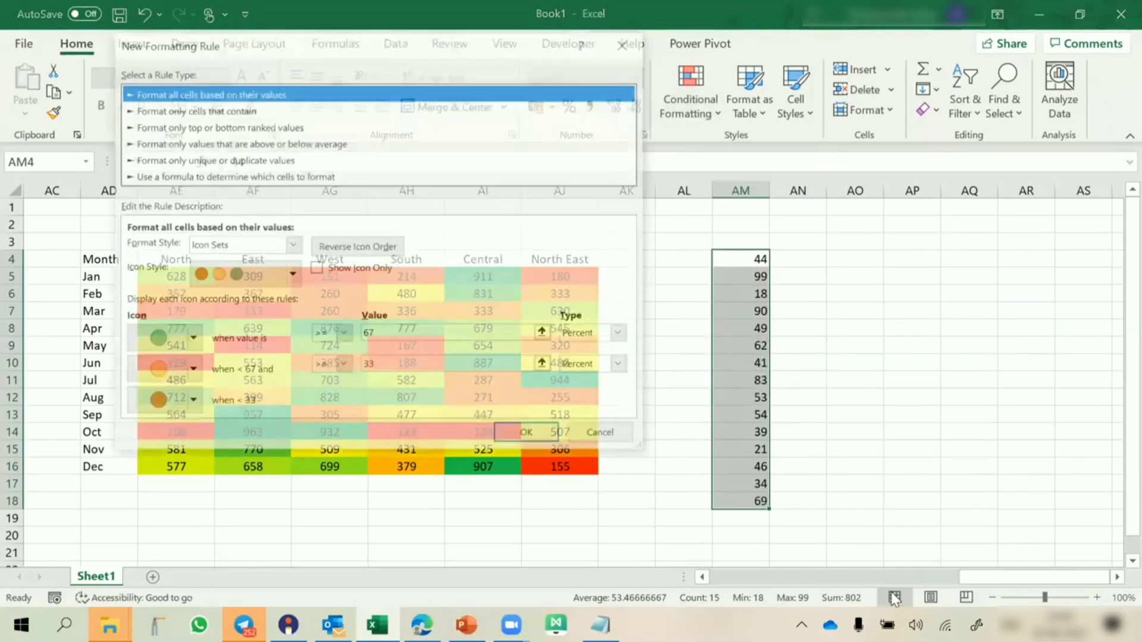
{"action": "left_click_drag", "start_coordinate": [357, 57], "coordinate": [341, 127]}
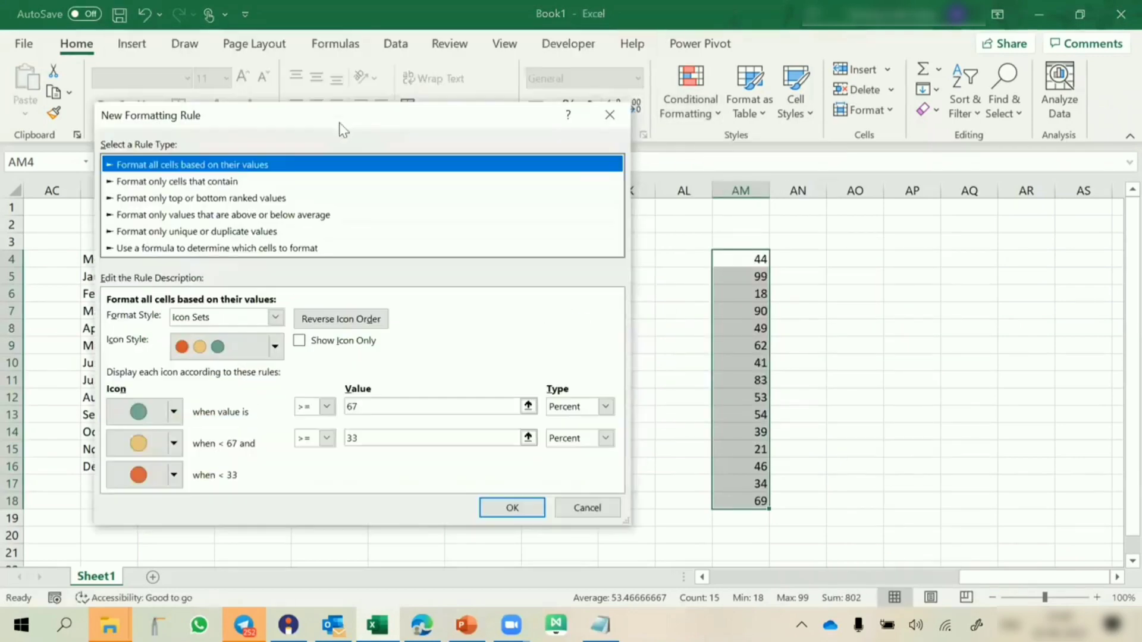
{"action": "left_click", "coordinate": [275, 347]}
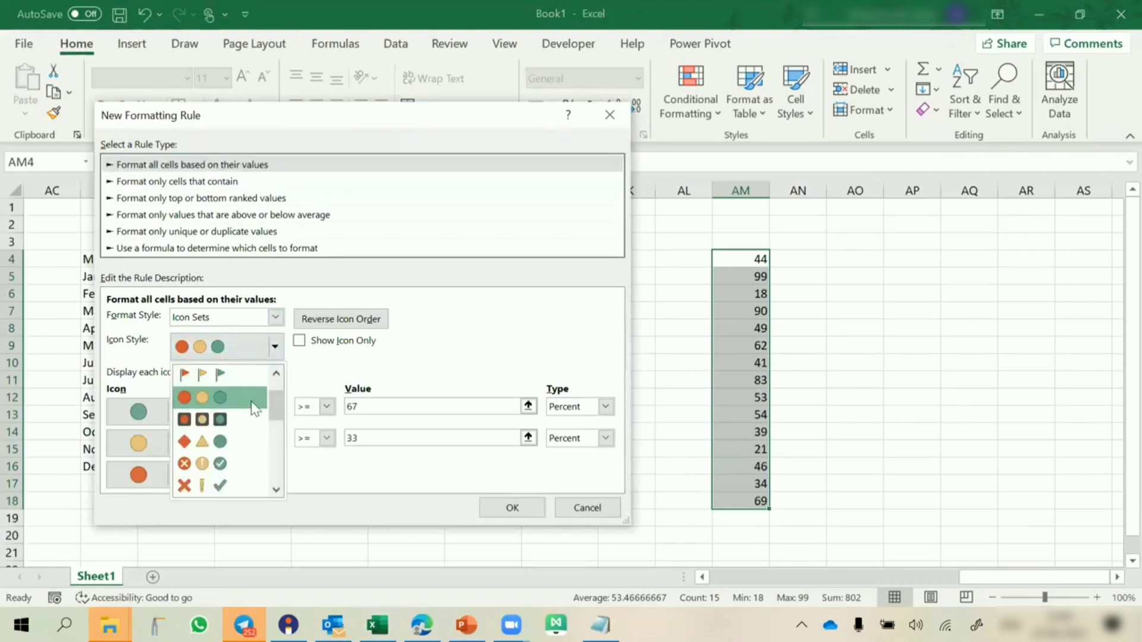
{"action": "left_click_drag", "start_coordinate": [271, 404], "coordinate": [279, 486]}
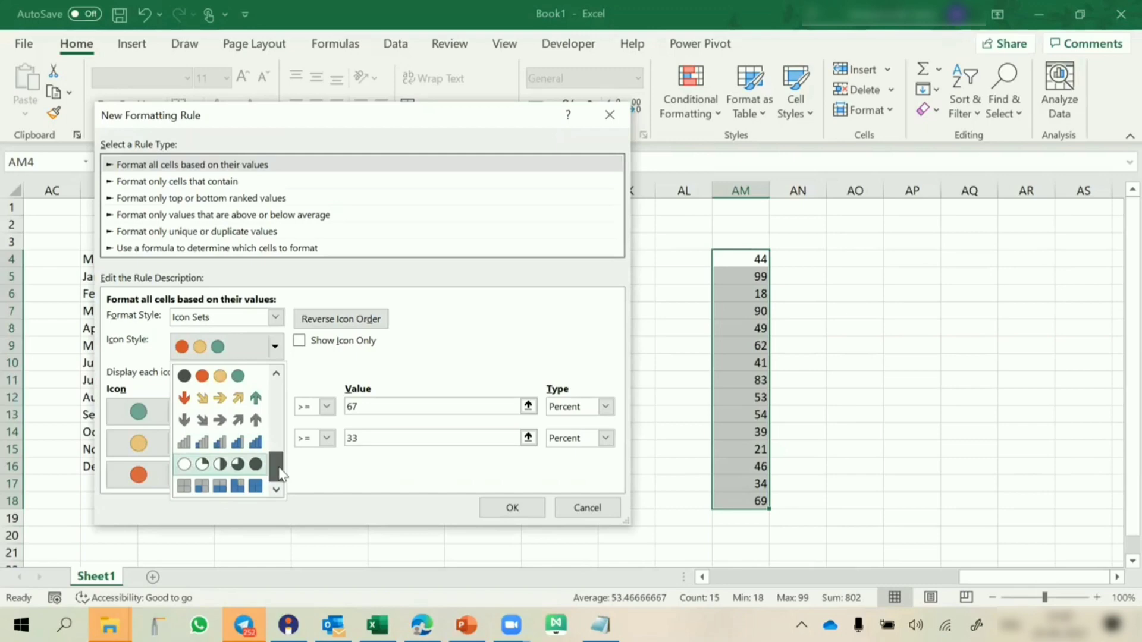
{"action": "left_click_drag", "start_coordinate": [279, 473], "coordinate": [280, 416]}
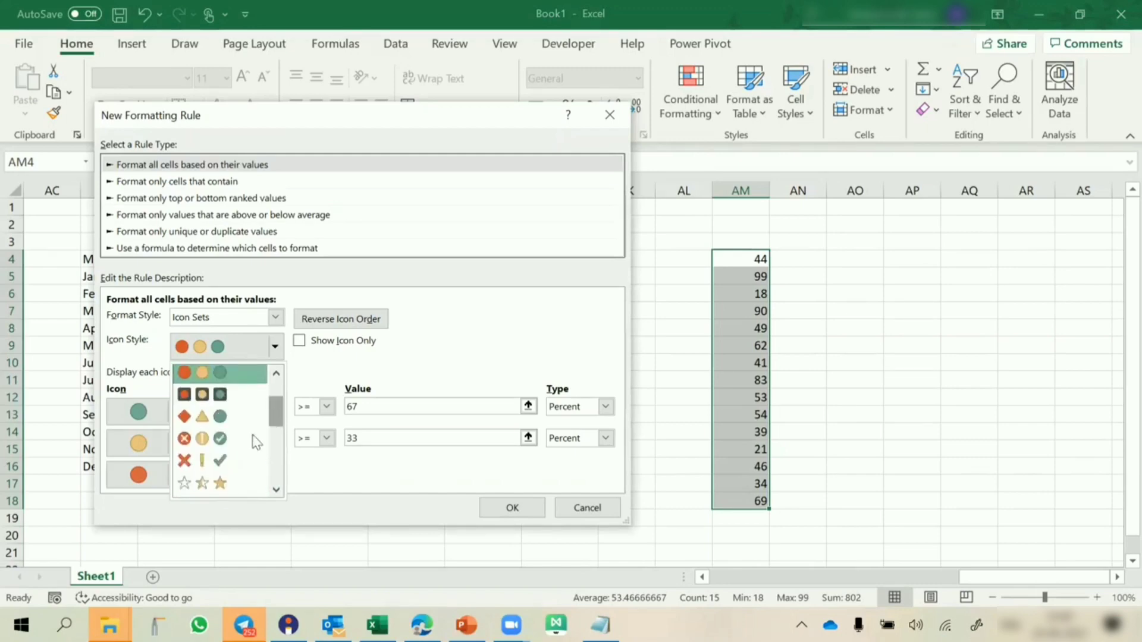
{"action": "left_click", "coordinate": [220, 439]}
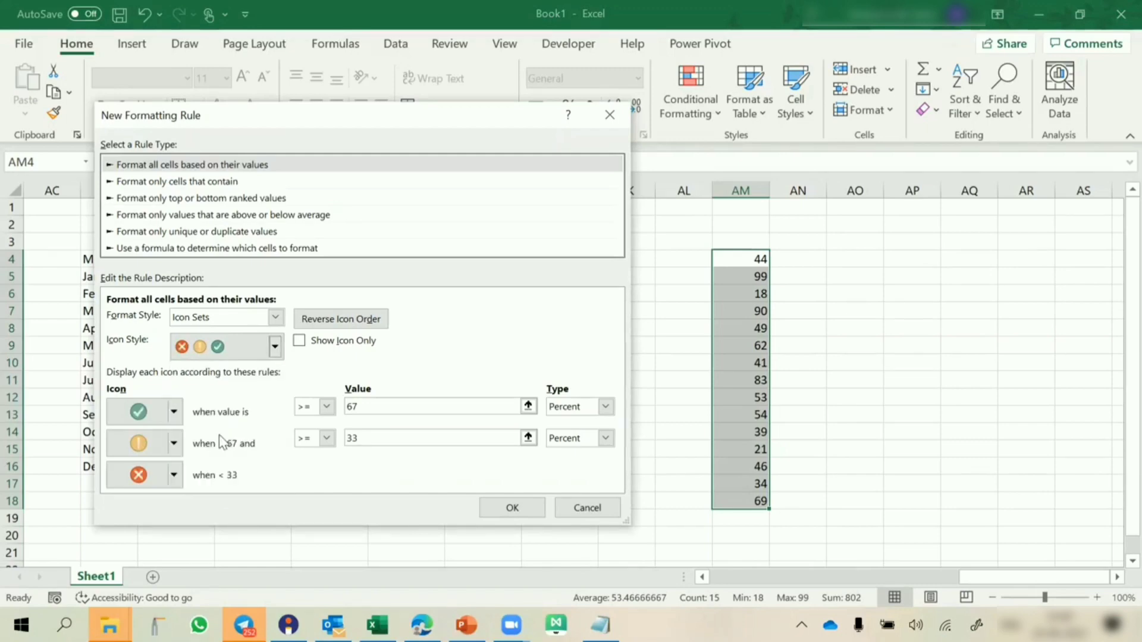
Set both icon thresholds to the Number type, with the check mark at >= 80 and the exclamation mark at >= 60.
{"action": "left_click", "coordinate": [605, 407]}
{"action": "left_click", "coordinate": [565, 424]}
{"action": "left_click", "coordinate": [382, 410]}
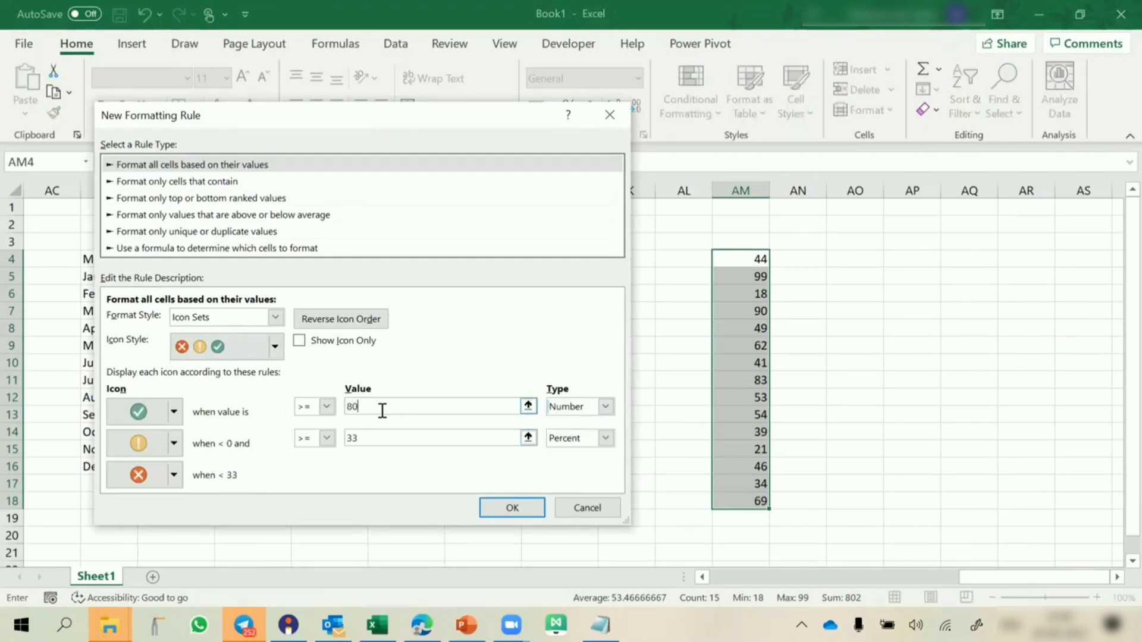
{"action": "left_click", "coordinate": [548, 437]}
{"action": "left_click", "coordinate": [560, 454]}
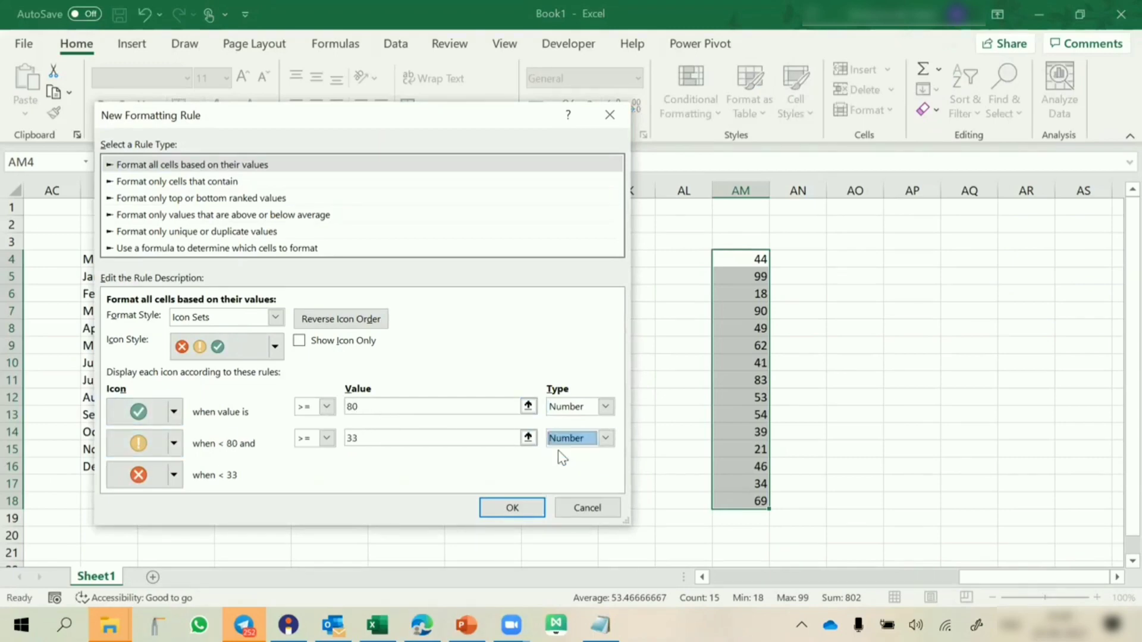
{"action": "left_click", "coordinate": [369, 441]}
{"action": "type", "text": "6"}
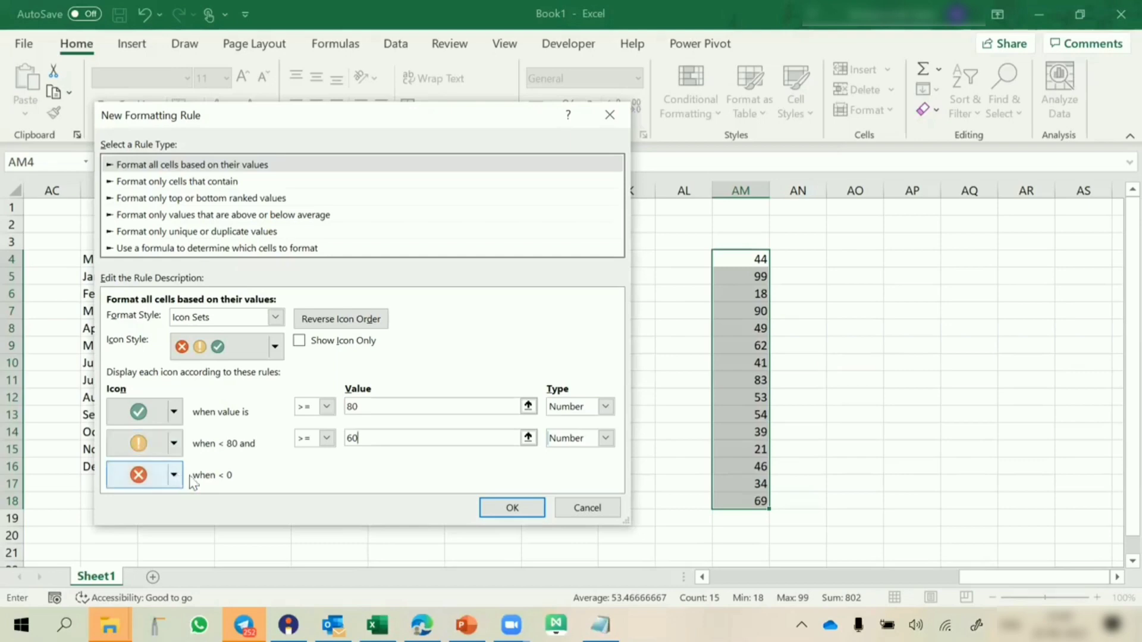
{"action": "left_click", "coordinate": [409, 410]}
Browse the alternative icons for values below 60, and try the reversed icon order before switching it back.
{"action": "left_click", "coordinate": [173, 477]}
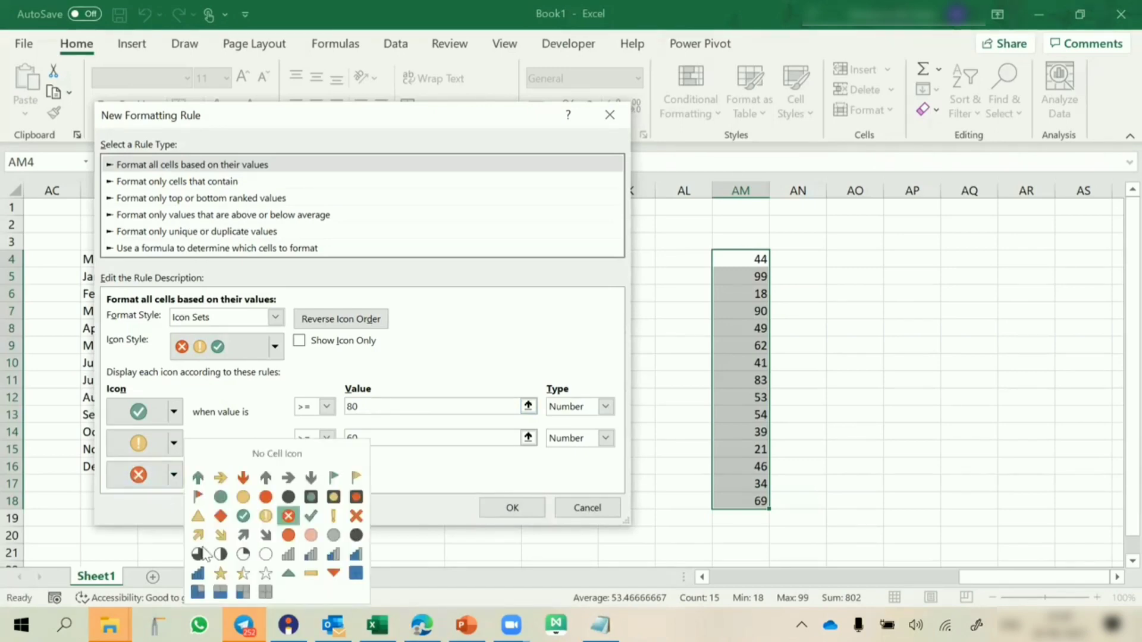
{"action": "left_click", "coordinate": [439, 474]}
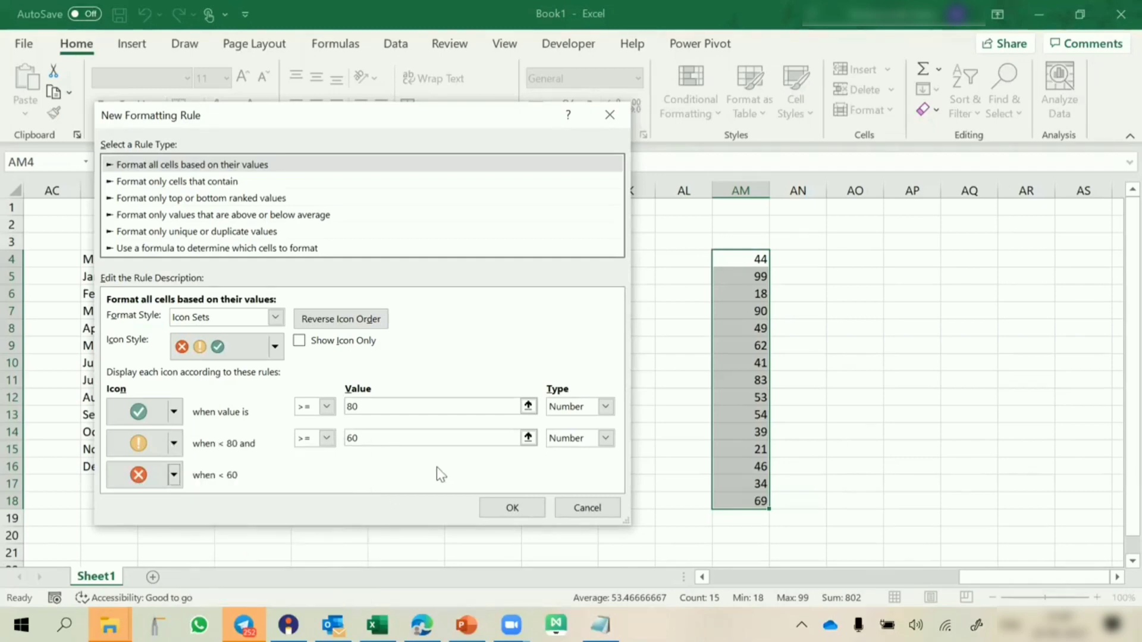
{"action": "left_click", "coordinate": [362, 319]}
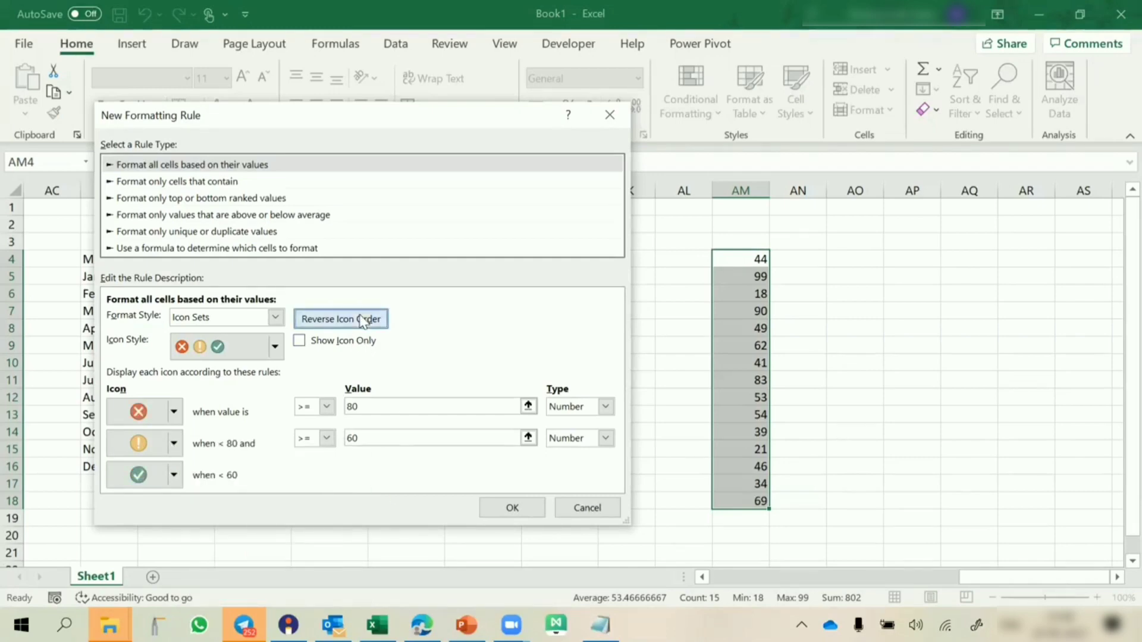
{"action": "left_click", "coordinate": [362, 319]}
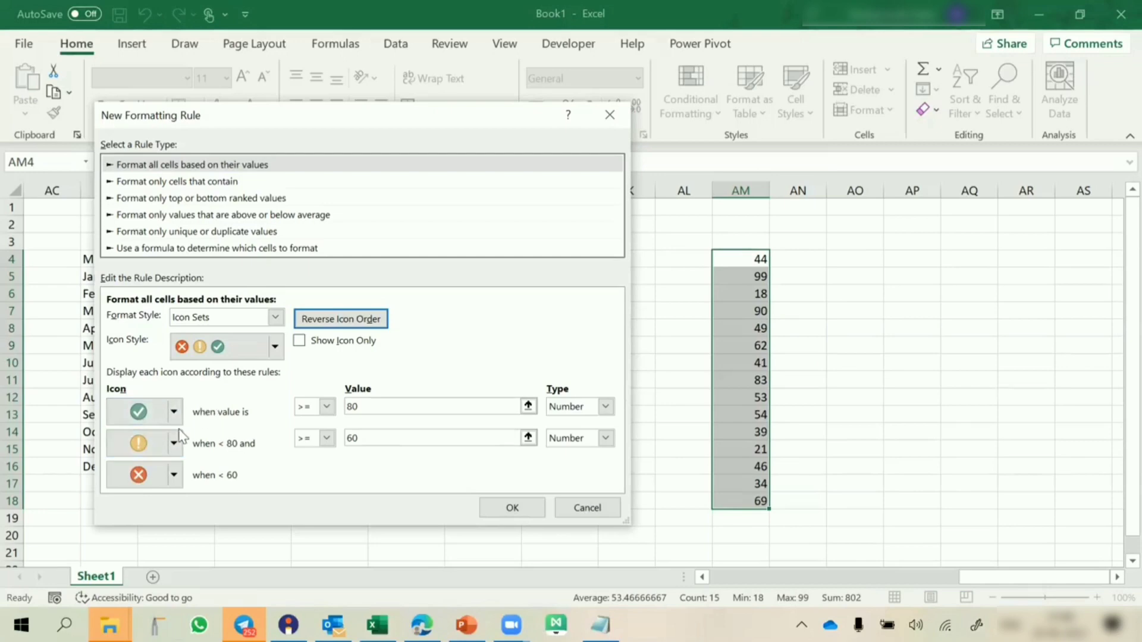
Apply the new icon set rule to AM4:AM18 and deselect the range.
{"action": "left_click", "coordinate": [518, 507]}
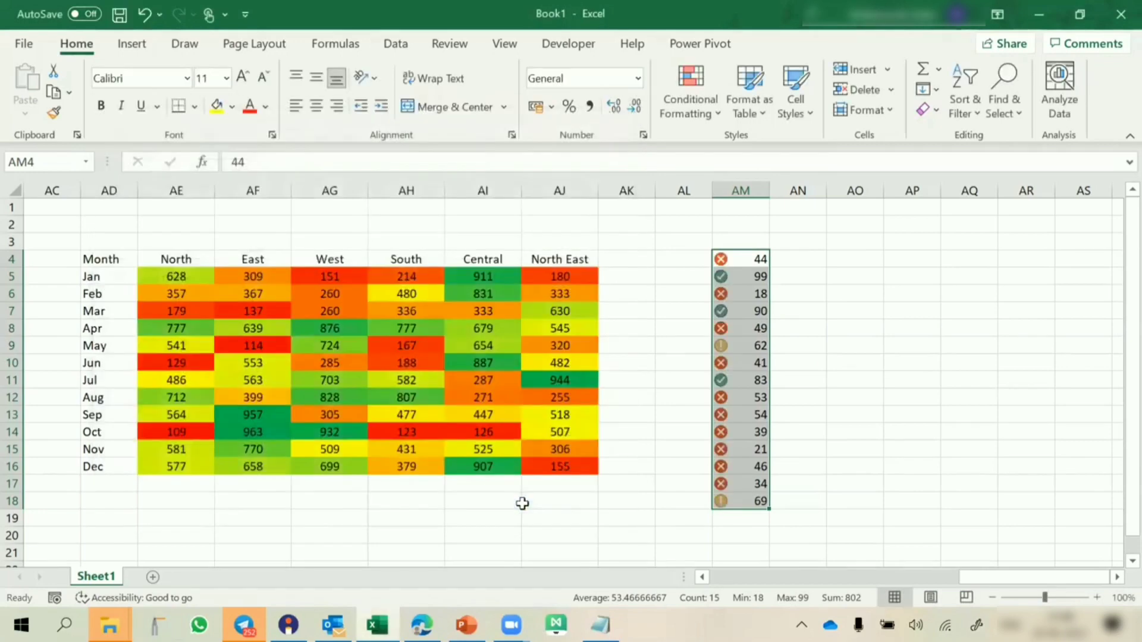
{"action": "left_click", "coordinate": [818, 317]}
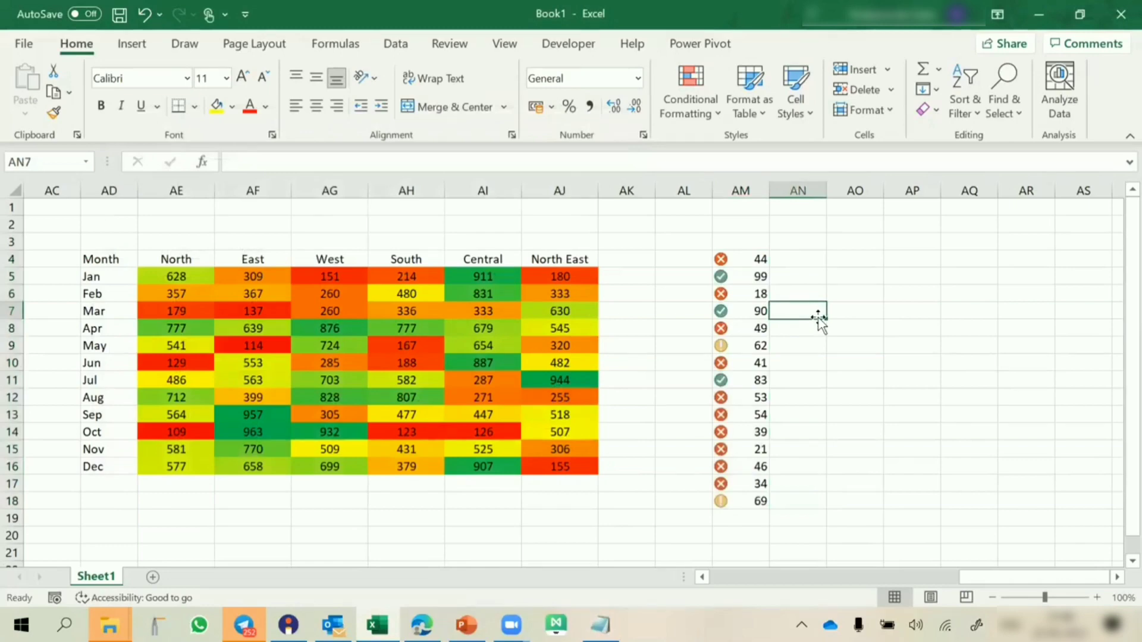
Enter 95 and 67 in AM6 to test the icons, and restore the cell to 18.
{"action": "left_click", "coordinate": [753, 295]}
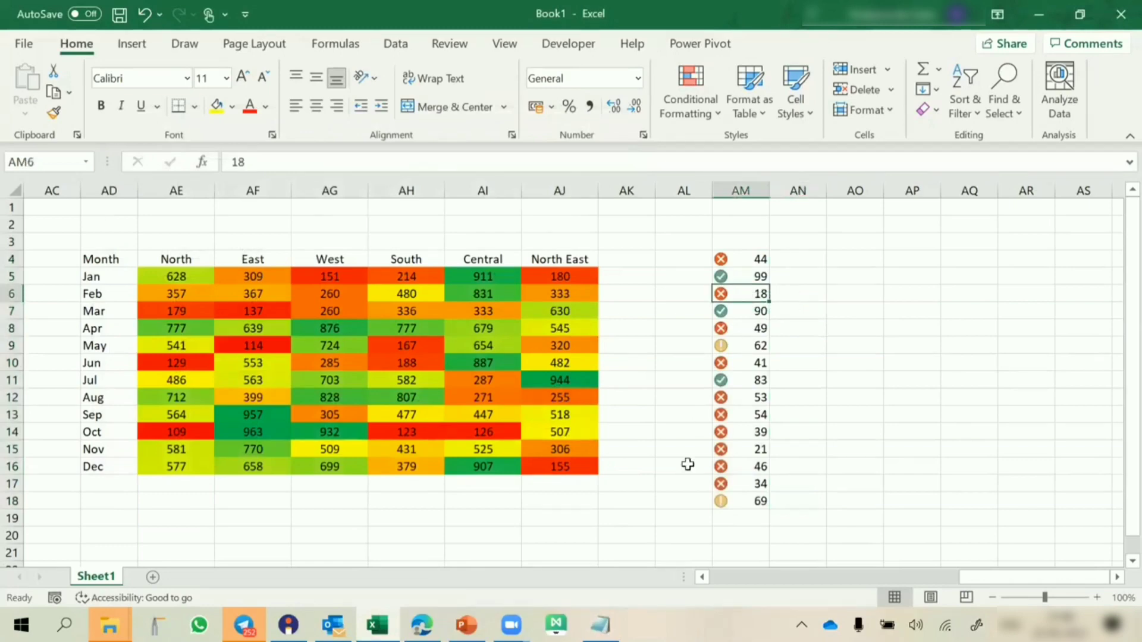
{"action": "type", "text": "9"}
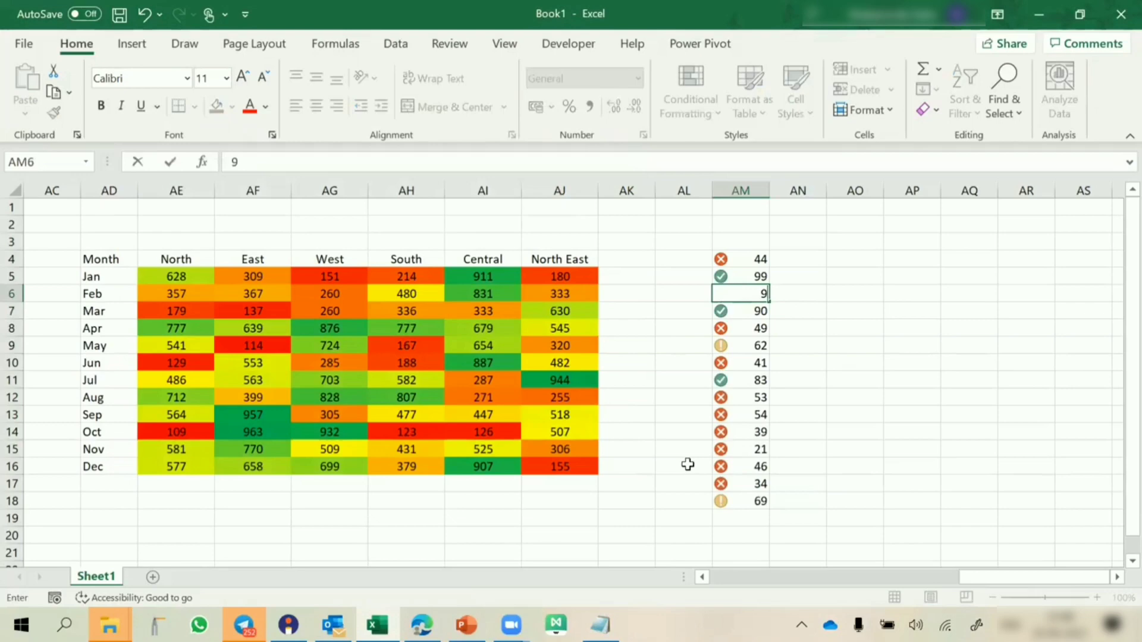
{"action": "type", "text": "5"}
{"action": "key", "text": "Return"}
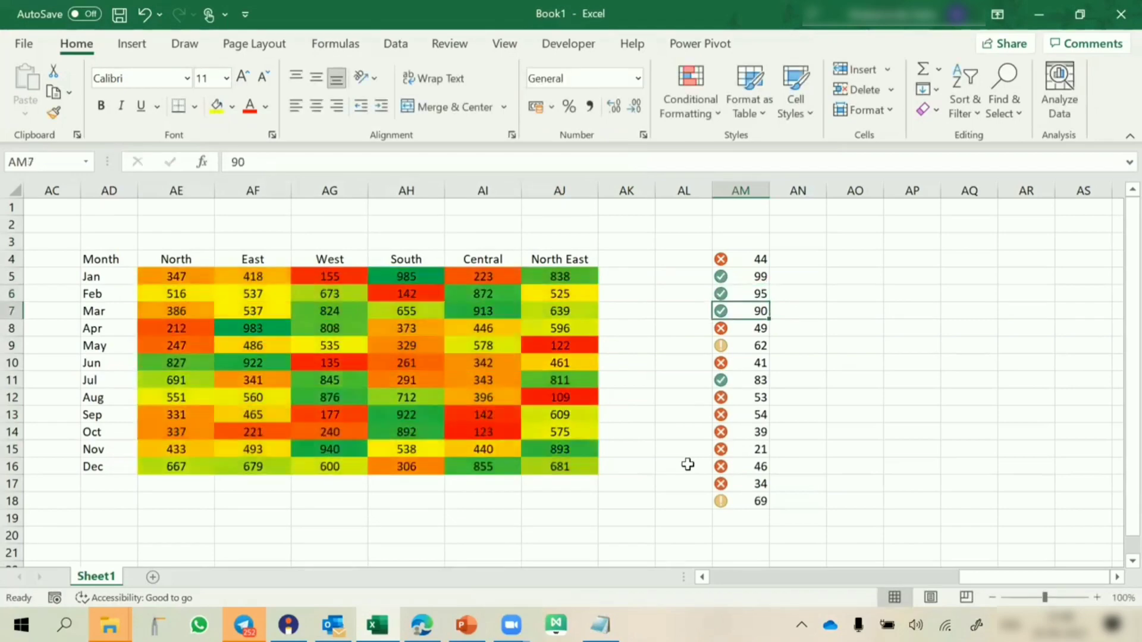
{"action": "left_click", "coordinate": [740, 296]}
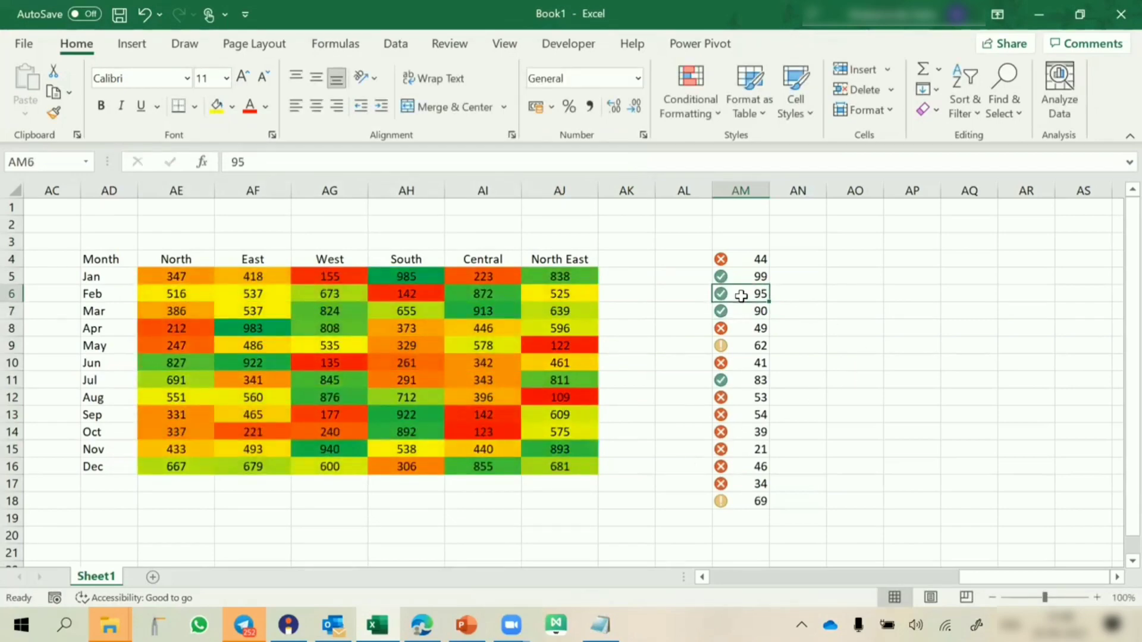
{"action": "type", "text": "67"}
{"action": "key", "text": "Return"}
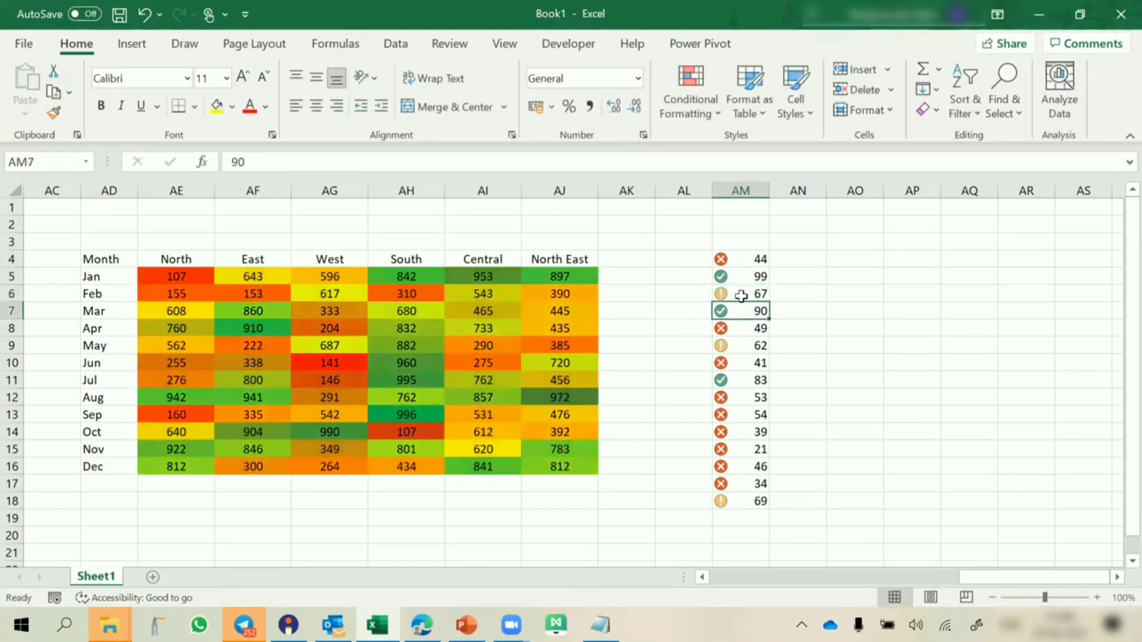
{"action": "left_click", "coordinate": [740, 296]}
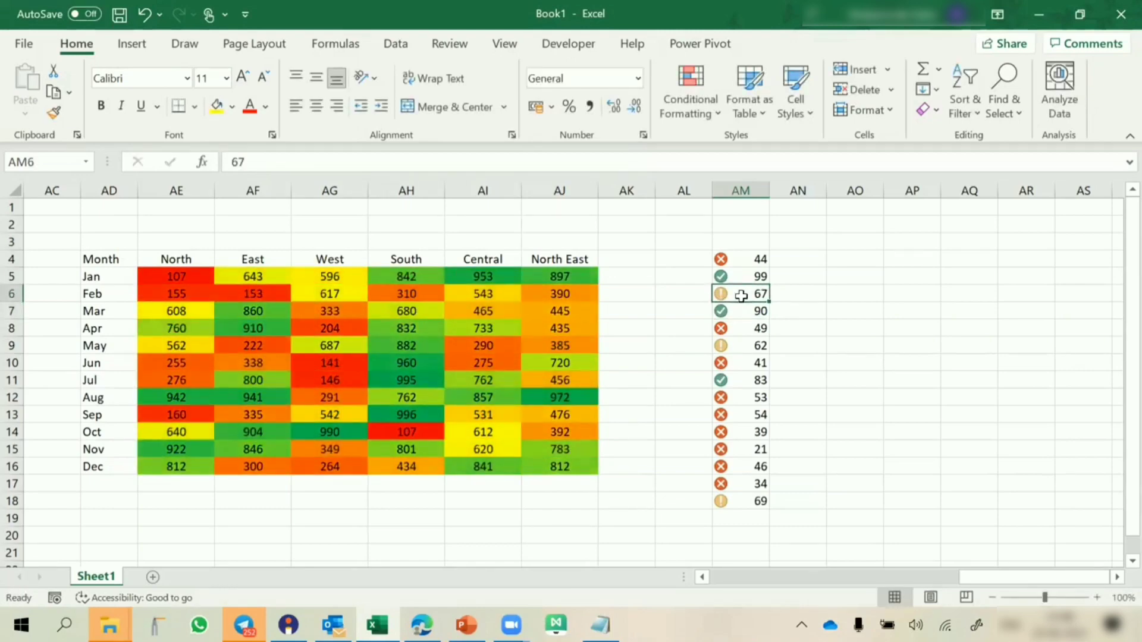
{"action": "type", "text": "18"}
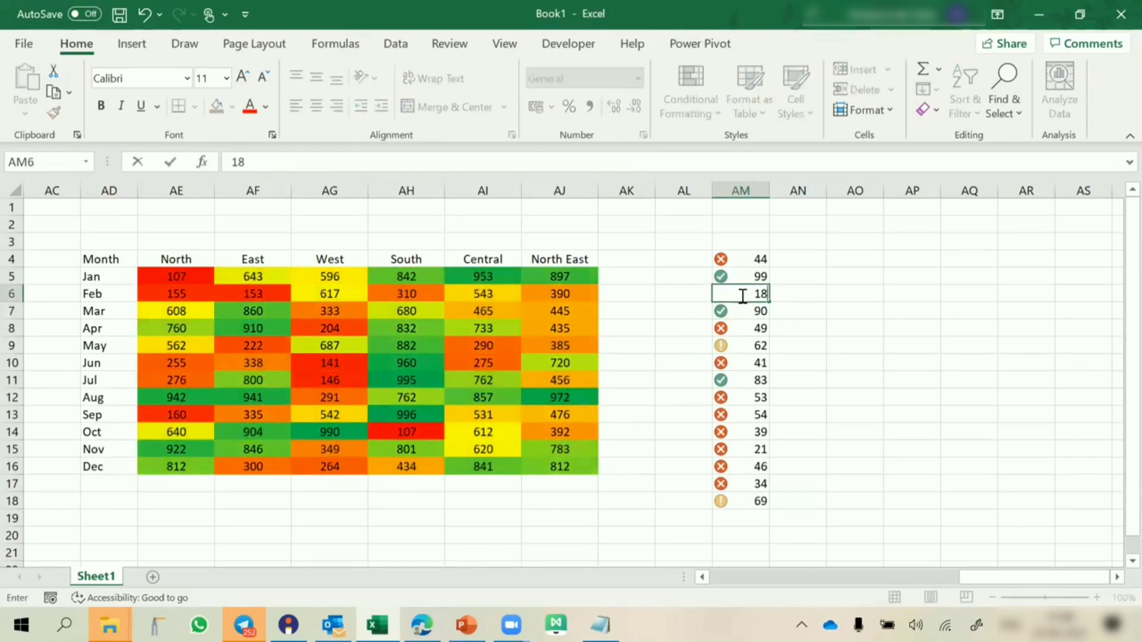
{"action": "key", "text": "Return"}
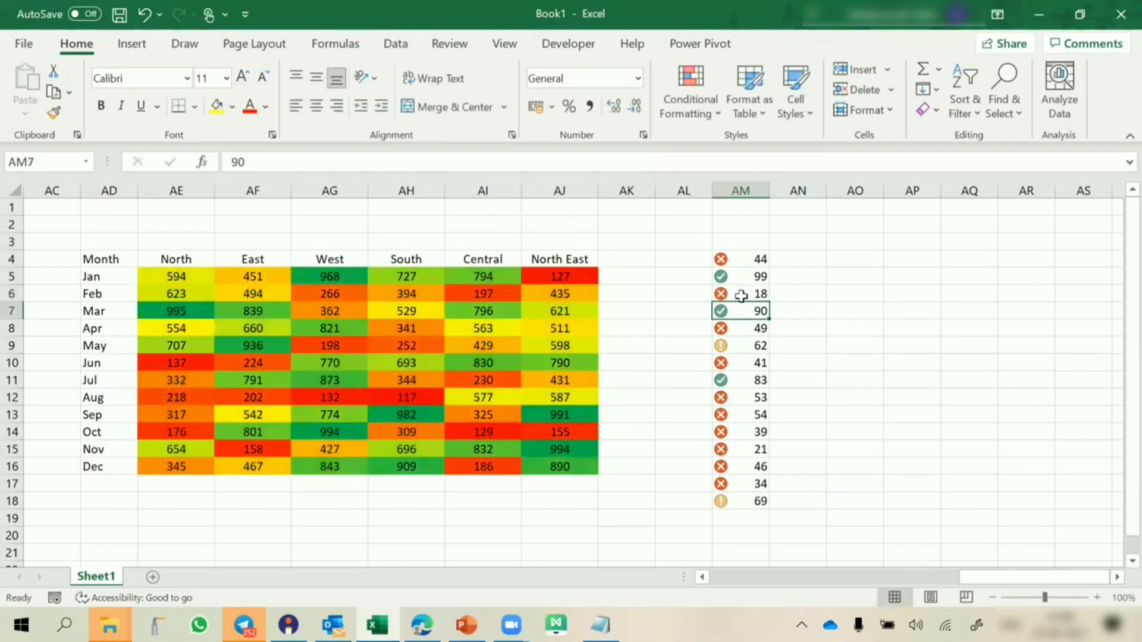
Adjust the width of column AM, and paste the numbers from AM4:AM18 as values starting at AO4.
{"action": "left_click_drag", "start_coordinate": [751, 258], "coordinate": [753, 500]}
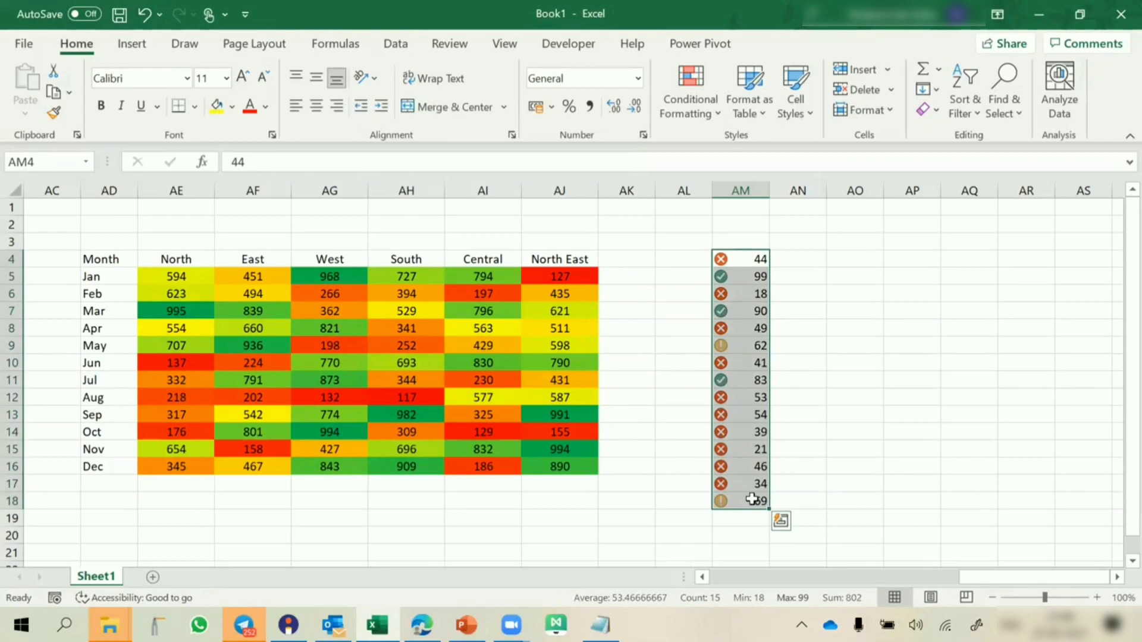
{"action": "left_click_drag", "start_coordinate": [770, 190], "coordinate": [799, 190]}
{"action": "key", "text": "ctrl+c"}
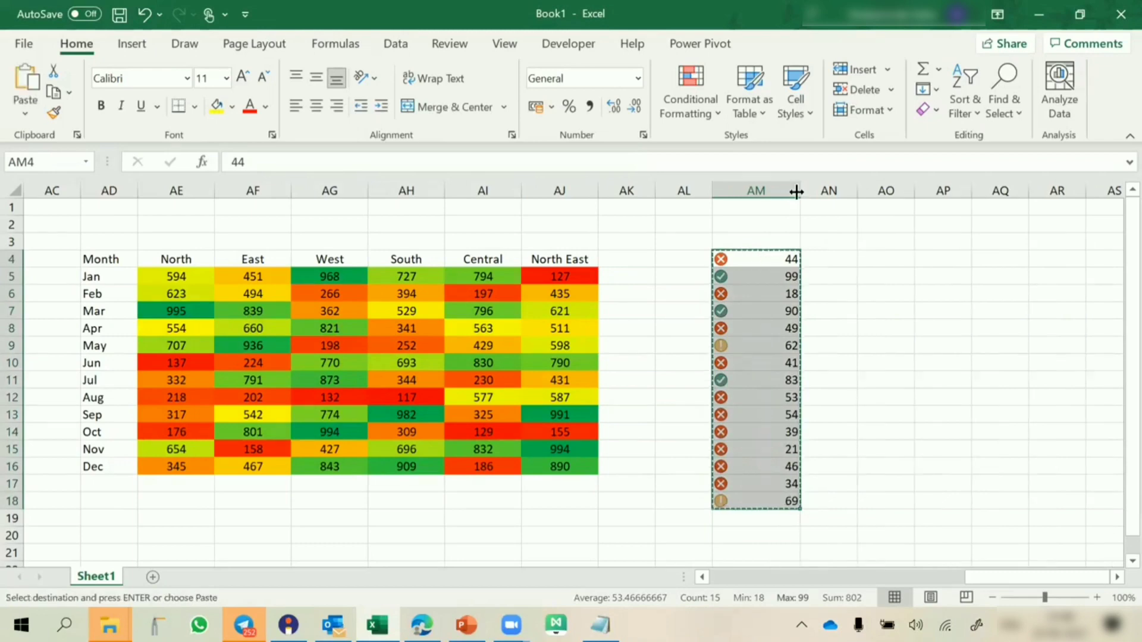
{"action": "right_click", "coordinate": [883, 257]}
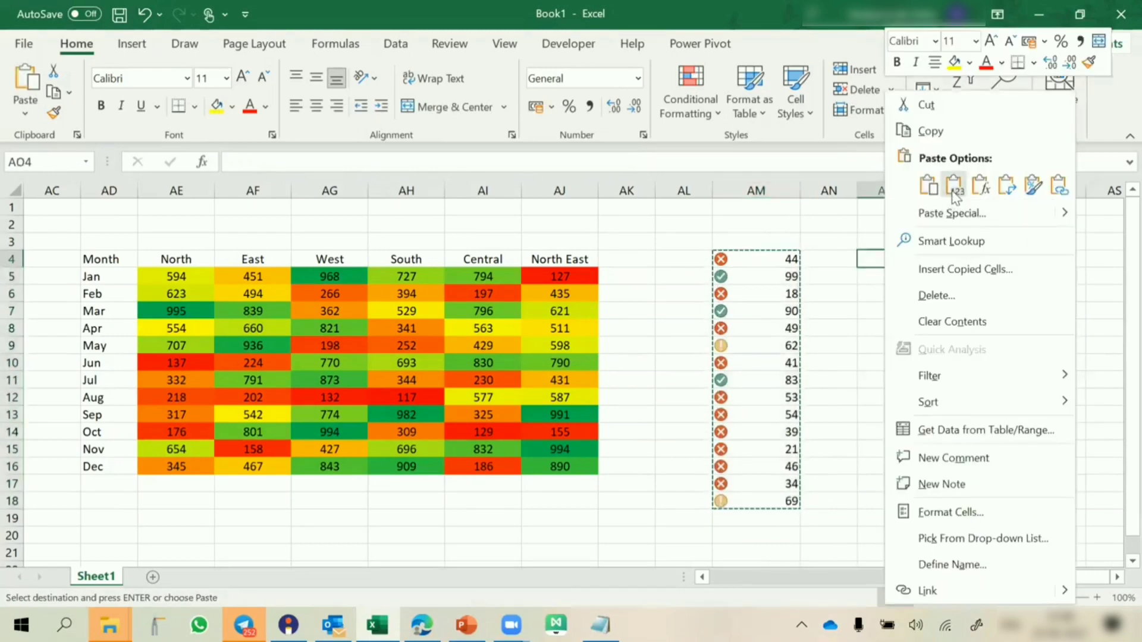
{"action": "left_click", "coordinate": [954, 186]}
{"action": "left_click_drag", "start_coordinate": [852, 257], "coordinate": [847, 501]}
{"action": "key", "text": "alt+h"}
{"action": "key", "text": "l"}
{"action": "key", "text": "r"}
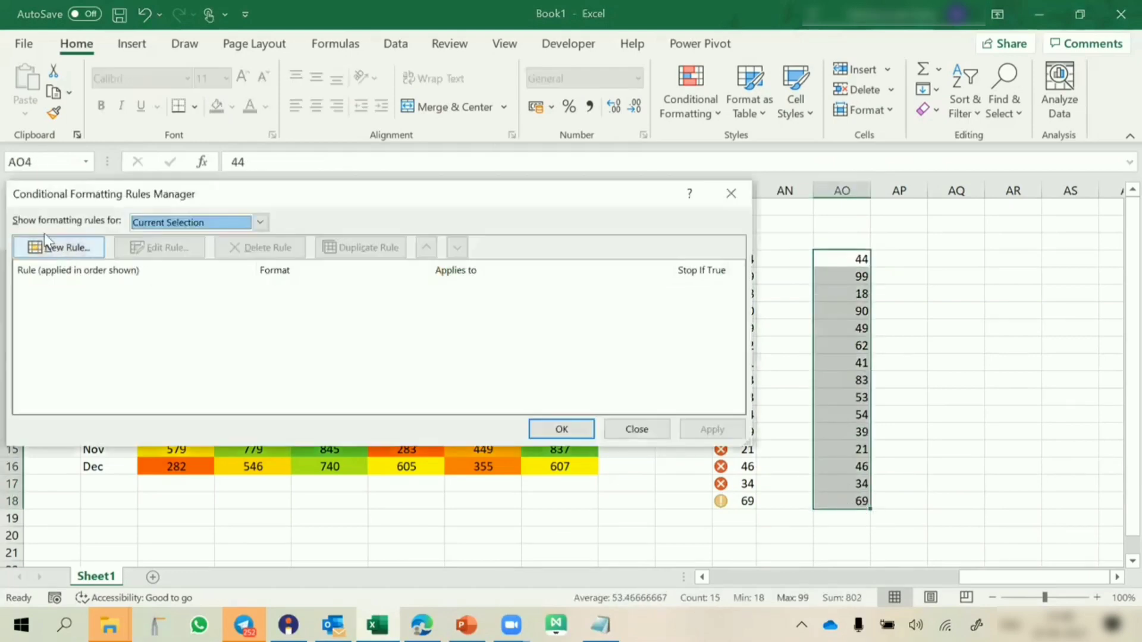
{"action": "key", "text": "Escape"}
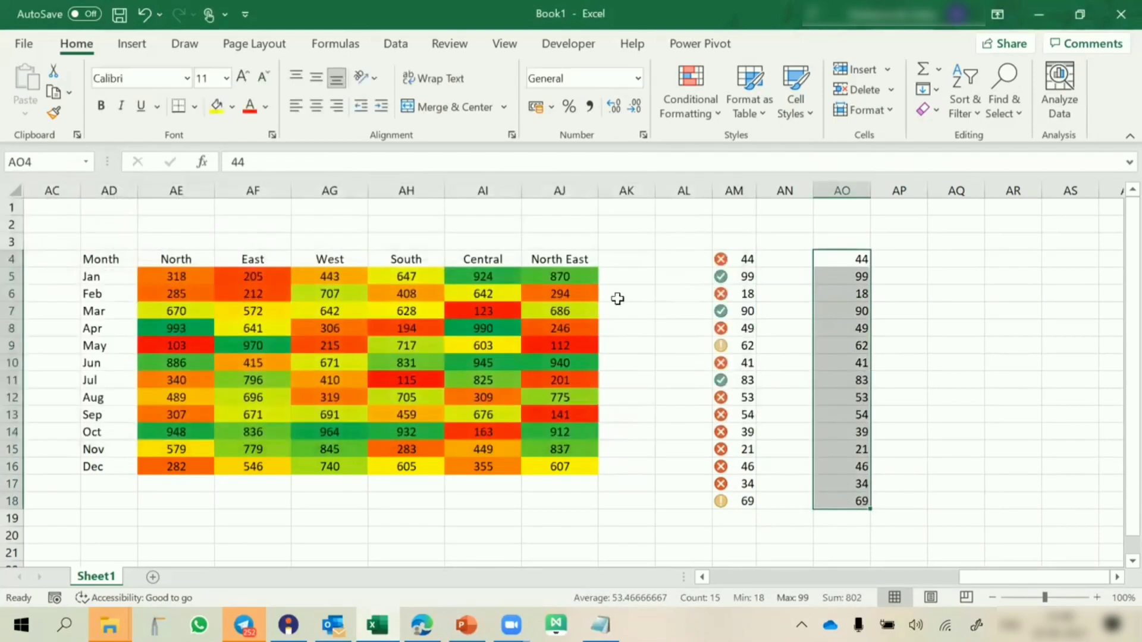
Copy the icon set formatting from AM4 onto the numbers in AO4:AO18 with Format Painter.
{"action": "left_click", "coordinate": [732, 260]}
{"action": "left_click", "coordinate": [54, 113]}
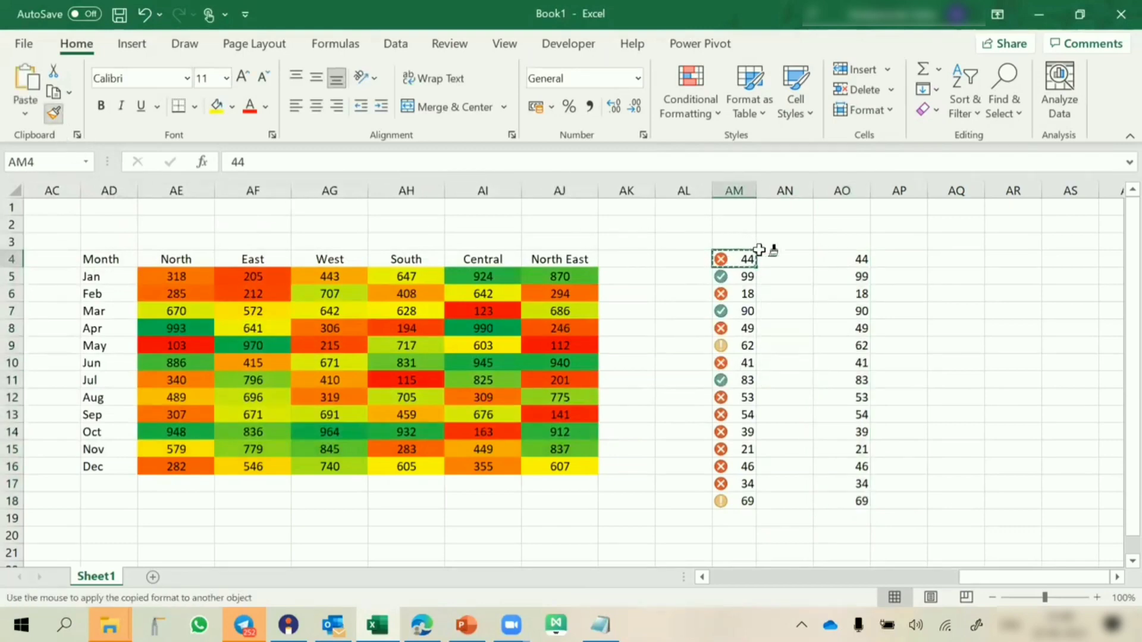
{"action": "left_click_drag", "start_coordinate": [844, 263], "coordinate": [855, 506]}
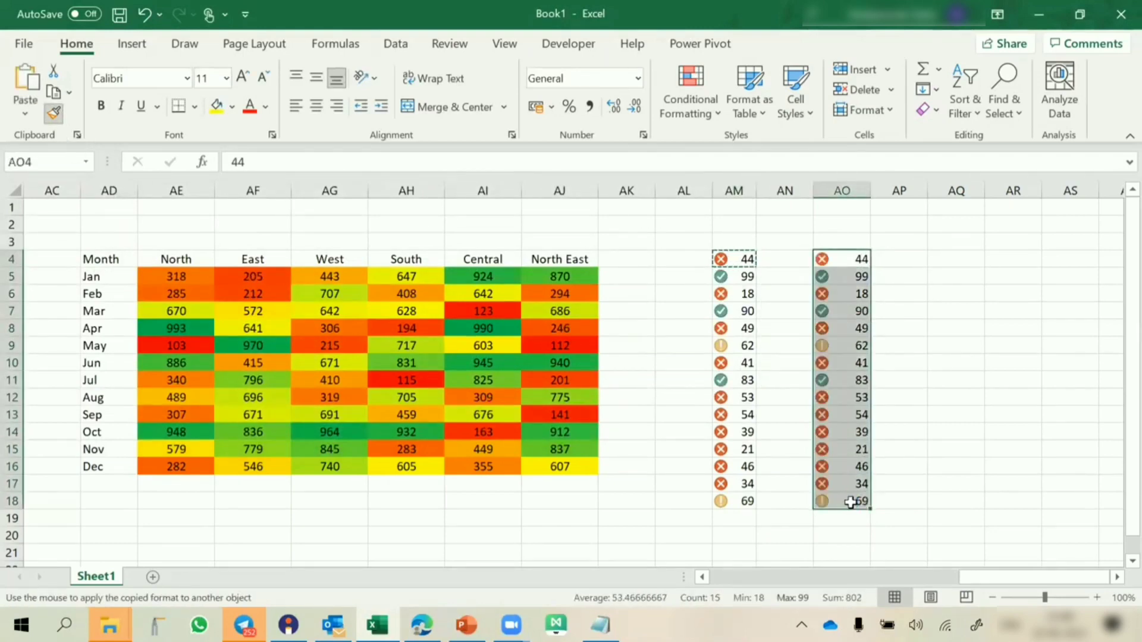
Edit the icon set rule for AO4:AO18 to show only the icons, and apply it.
{"action": "key", "text": "alt+h"}
{"action": "key", "text": "l"}
{"action": "key", "text": "r"}
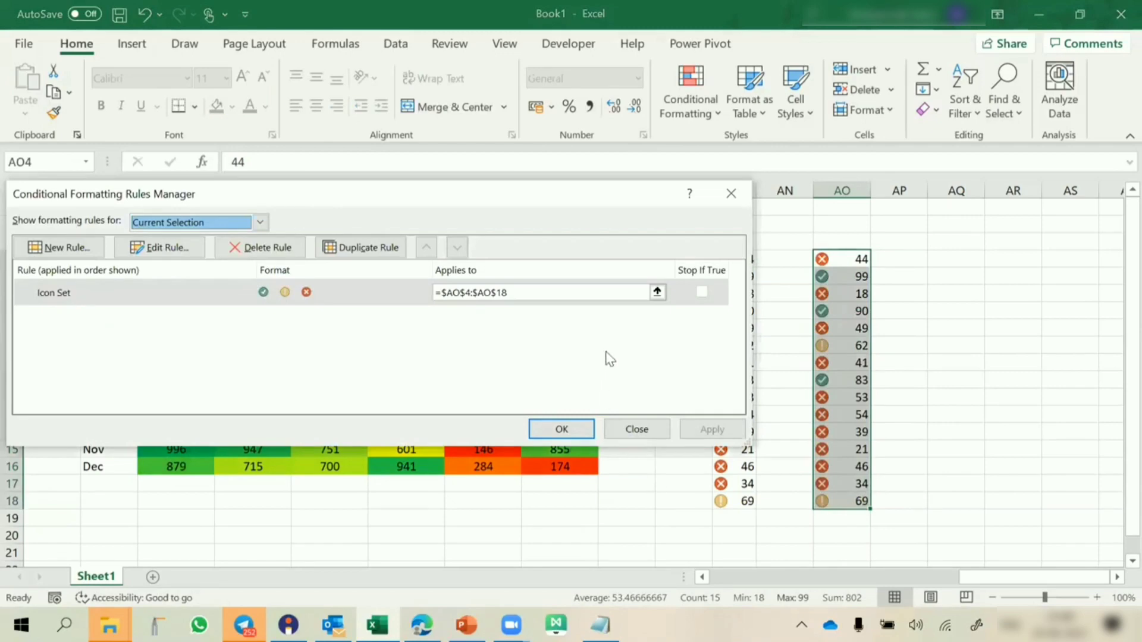
{"action": "left_click", "coordinate": [173, 249]}
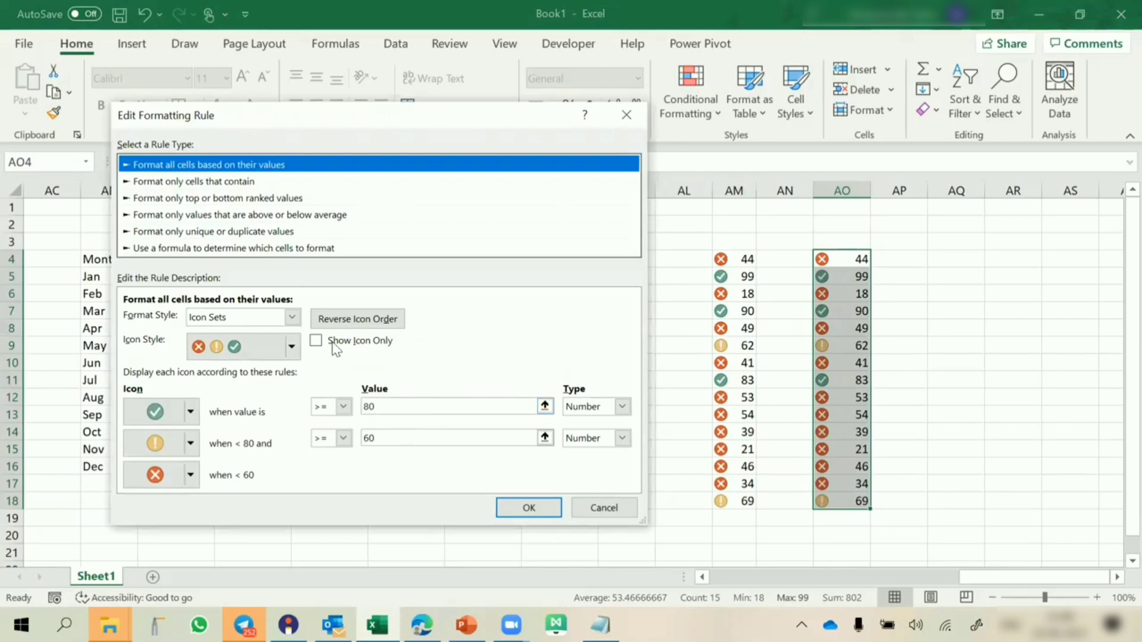
{"action": "left_click", "coordinate": [331, 344]}
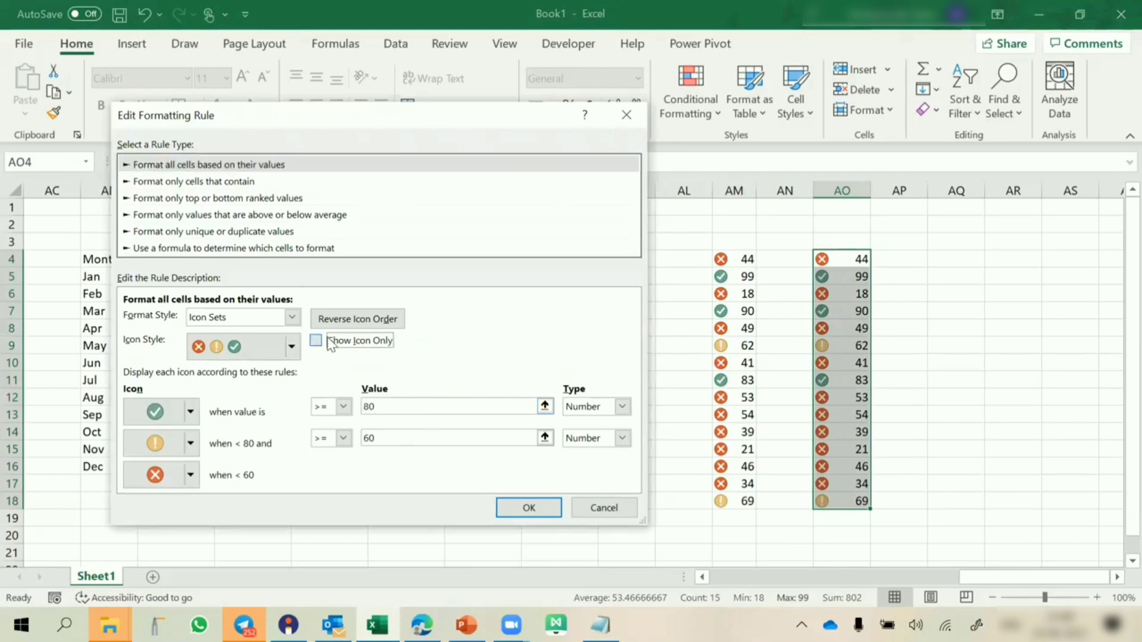
{"action": "left_click", "coordinate": [529, 508]}
{"action": "left_click", "coordinate": [561, 430]}
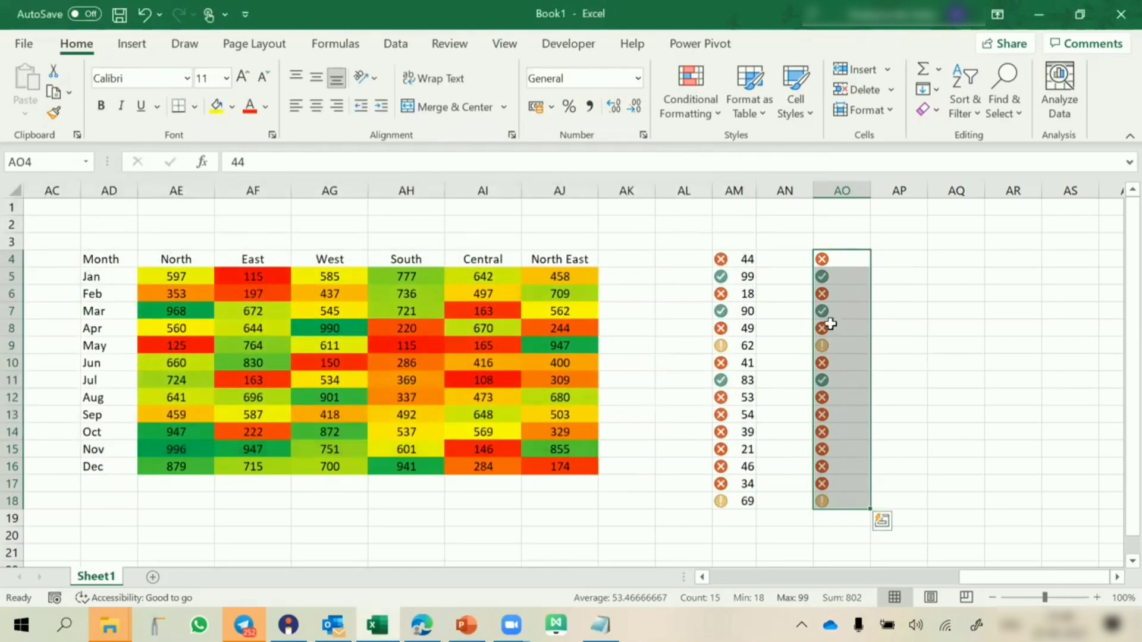
Copy the numbers in AM4:AM18 and paste them as values starting at AQ4.
{"action": "left_click_drag", "start_coordinate": [732, 260], "coordinate": [740, 509]}
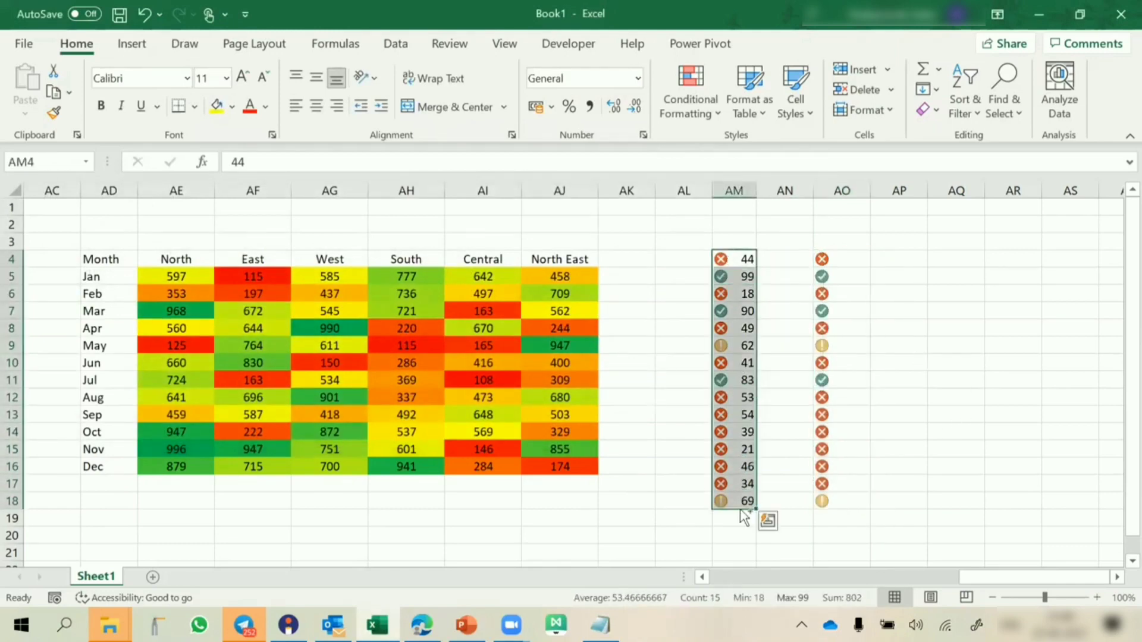
{"action": "key", "text": "ctrl+c"}
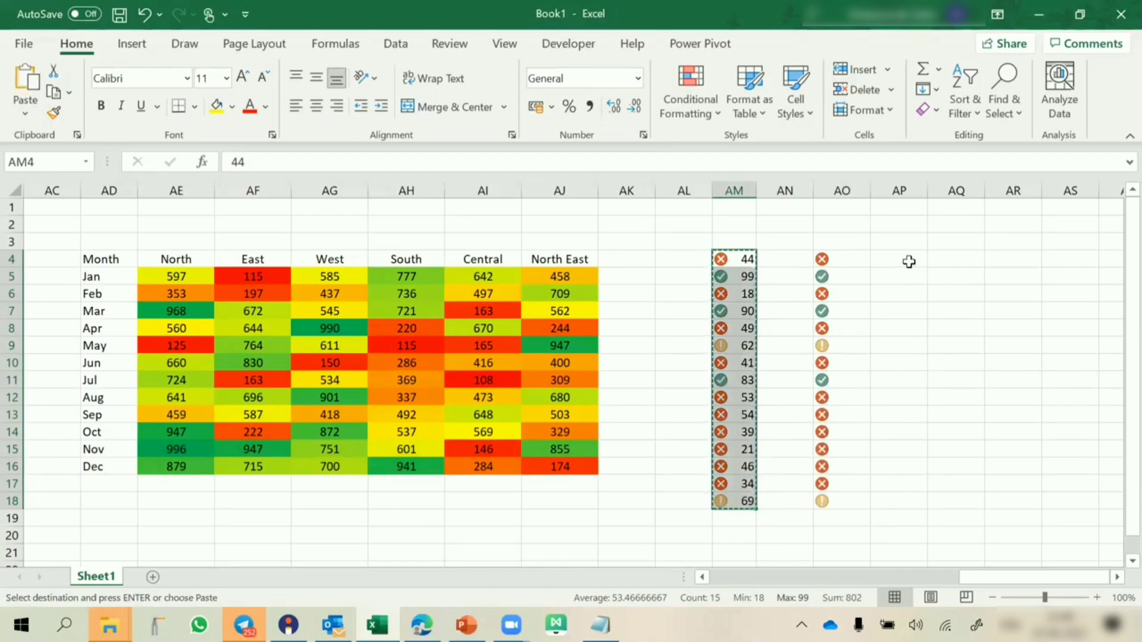
{"action": "right_click", "coordinate": [952, 266]}
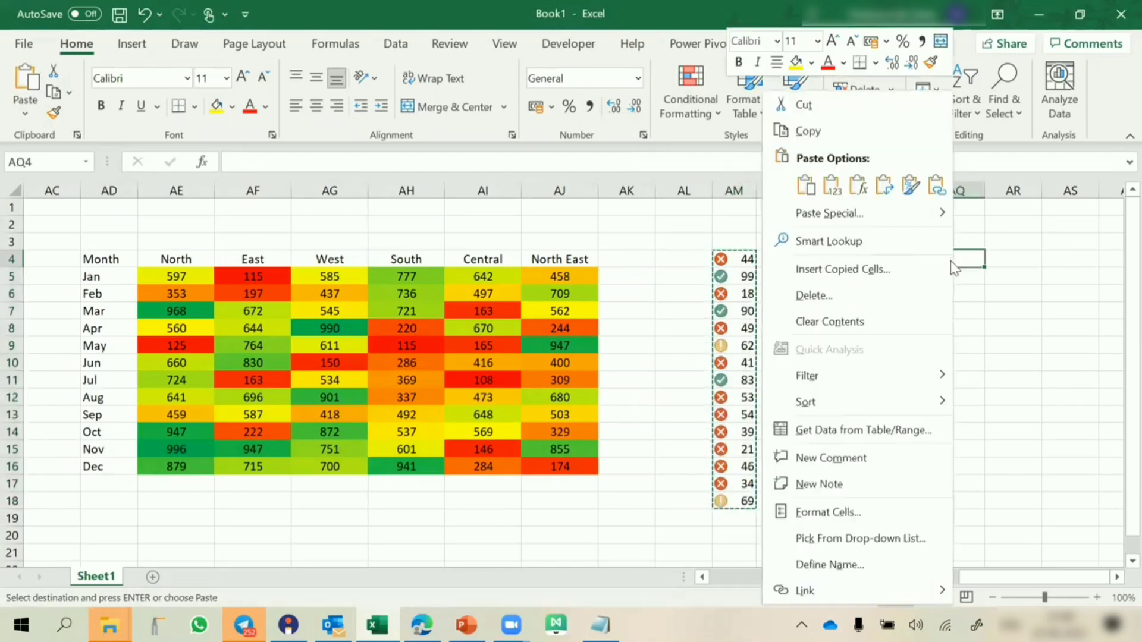
{"action": "left_click", "coordinate": [832, 185]}
Enter the formula =AQ4 in AR4 and fill it down to AR18.
{"action": "left_click", "coordinate": [1002, 260]}
{"action": "type", "text": "="}
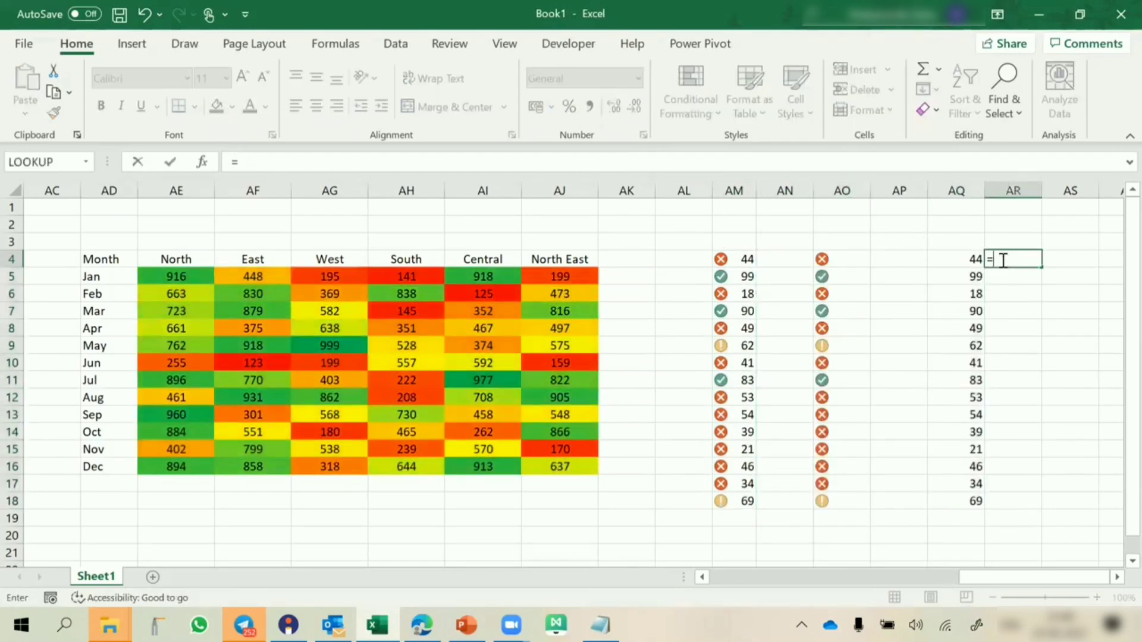
{"action": "key", "text": "Left"}
{"action": "key", "text": "Return"}
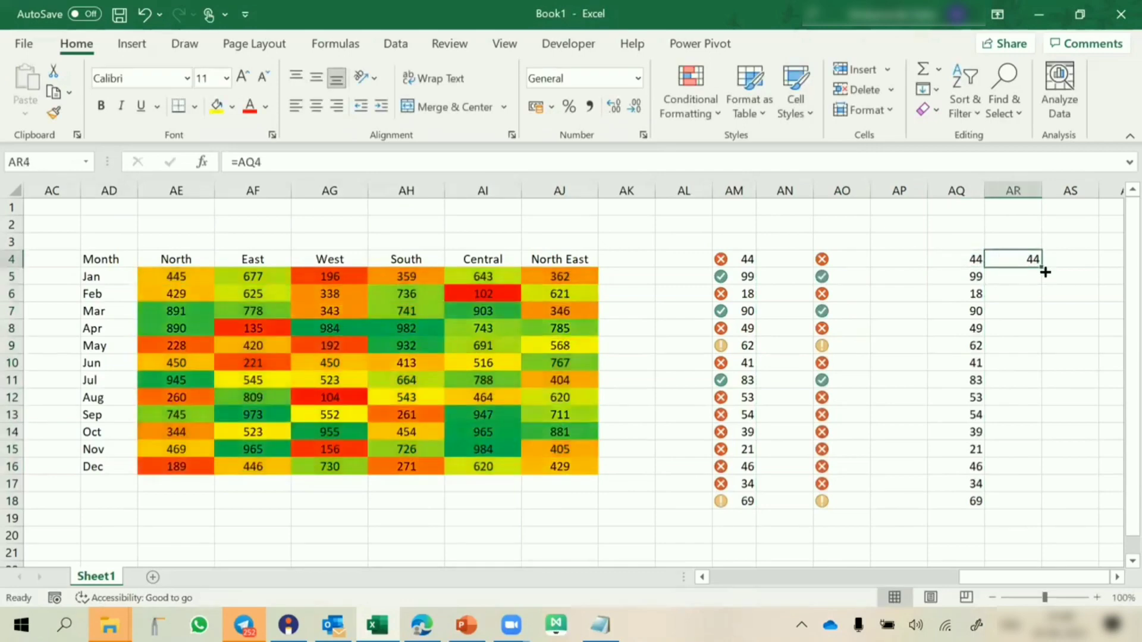
{"action": "double_click", "coordinate": [1043, 267]}
Copy the icon-only formatting from AO4 onto AR4:AR18 with Format Painter.
{"action": "left_click", "coordinate": [827, 260]}
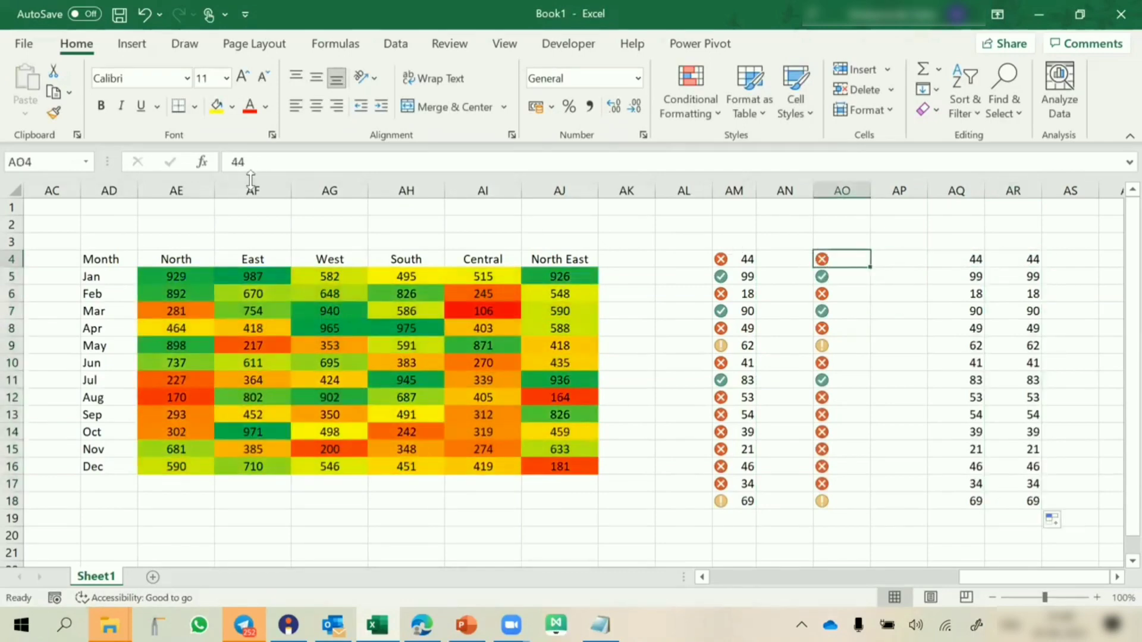
{"action": "left_click", "coordinate": [54, 113]}
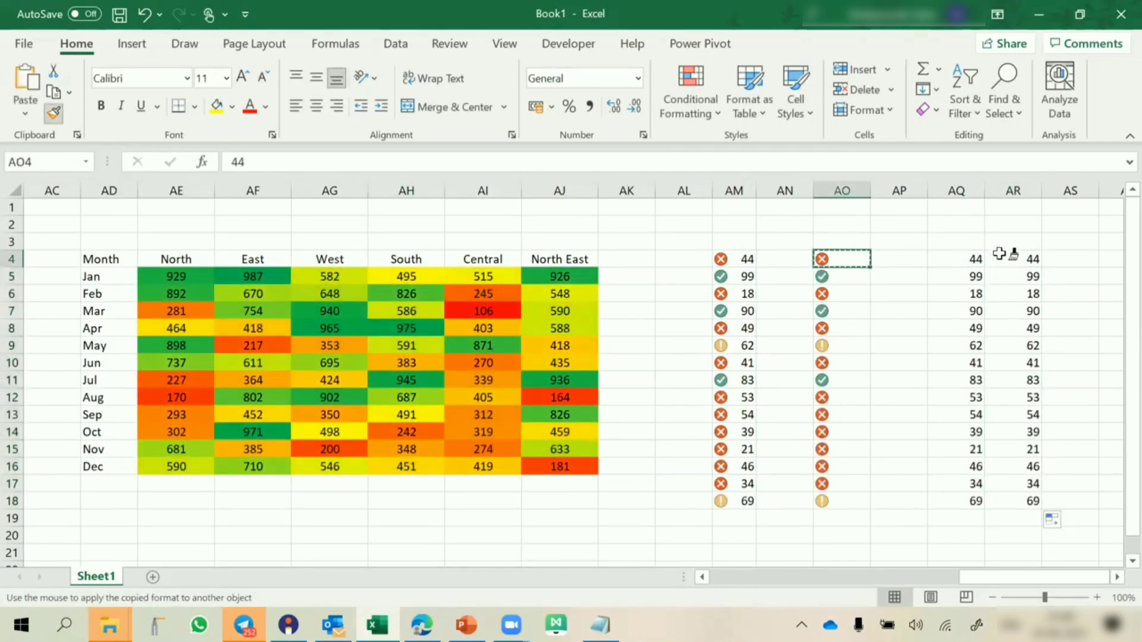
{"action": "left_click_drag", "start_coordinate": [1015, 260], "coordinate": [1015, 501]}
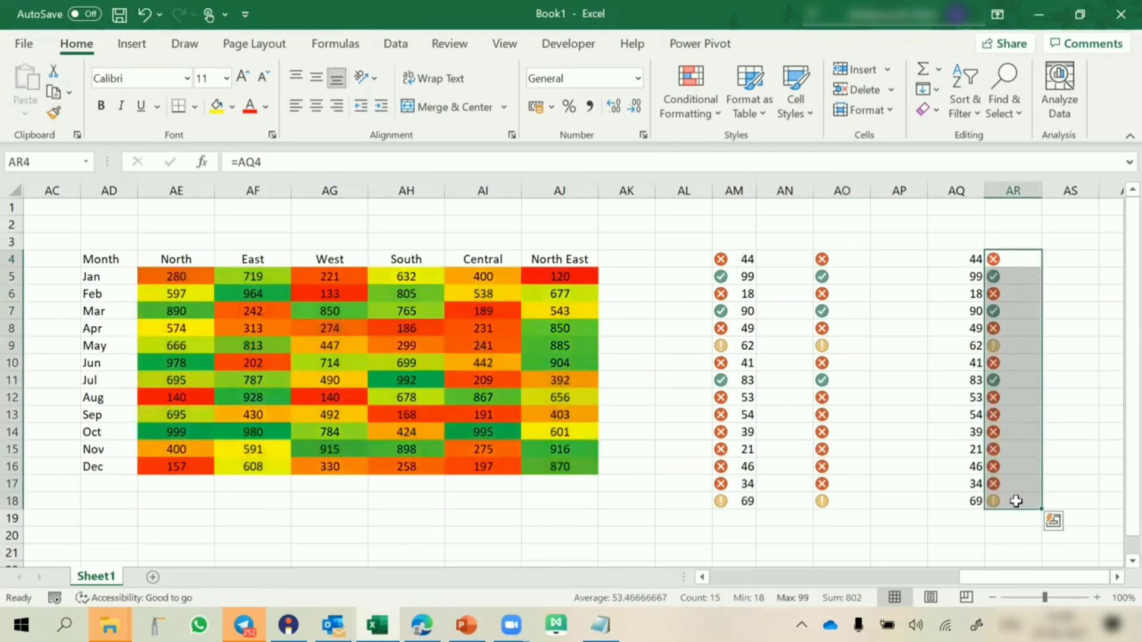
Enter 70 and 20 in AQ7 to test the linked icon, and restore the cell to 90.
{"action": "left_click", "coordinate": [956, 306]}
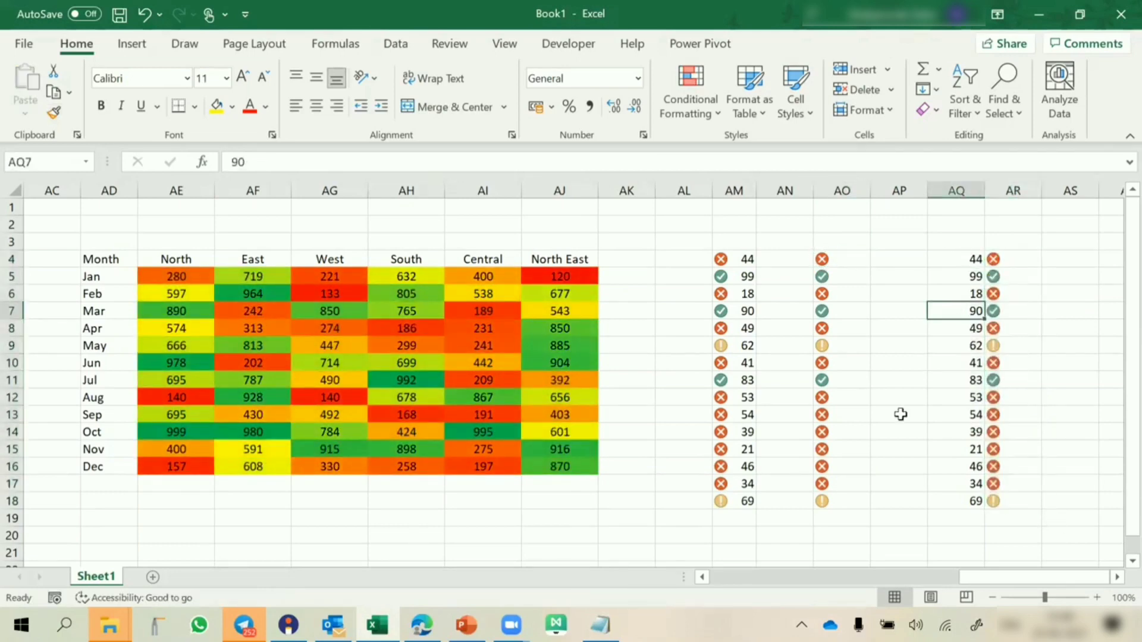
{"action": "type", "text": "70"}
{"action": "key", "text": "Return"}
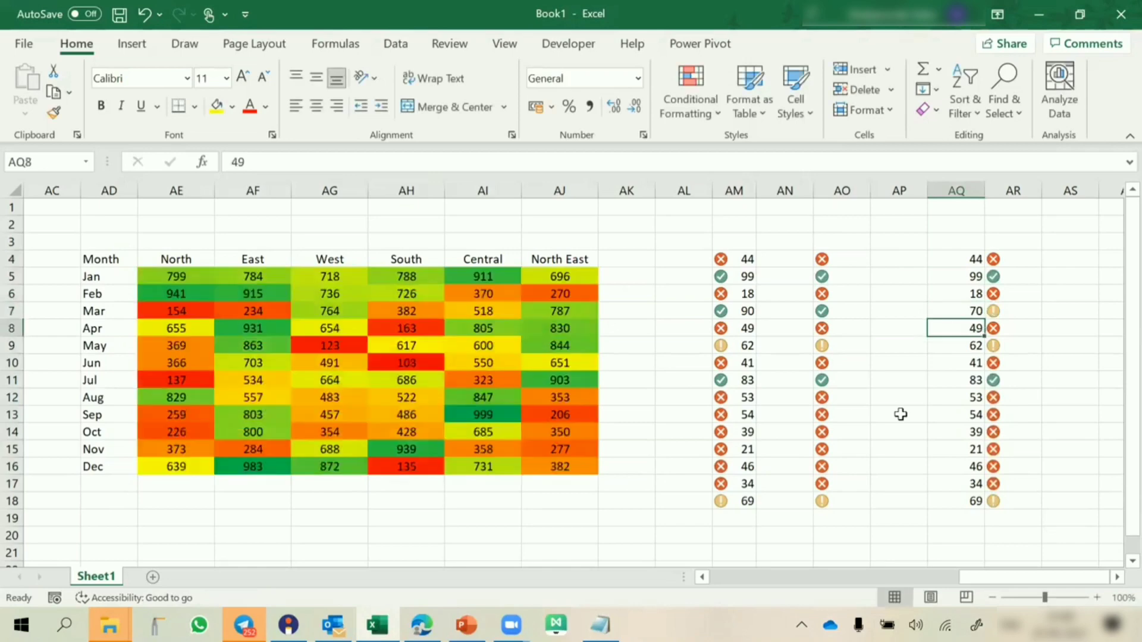
{"action": "key", "text": "Up"}
{"action": "type", "text": "20"}
{"action": "key", "text": "Return"}
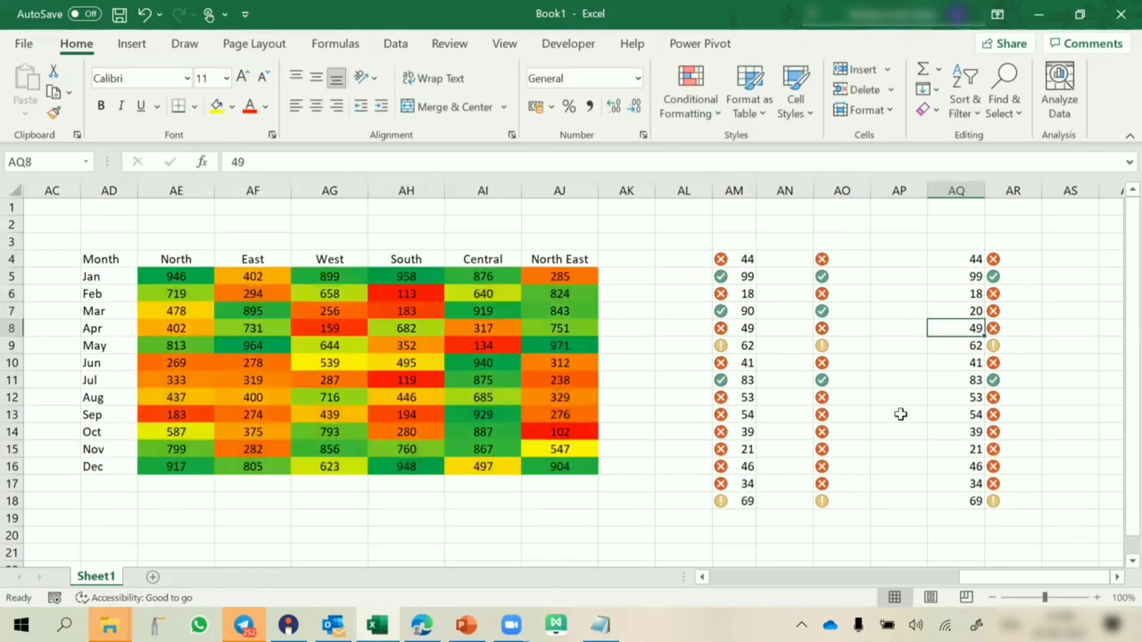
{"action": "key", "text": "Up"}
{"action": "type", "text": "90"}
{"action": "key", "text": "Return"}
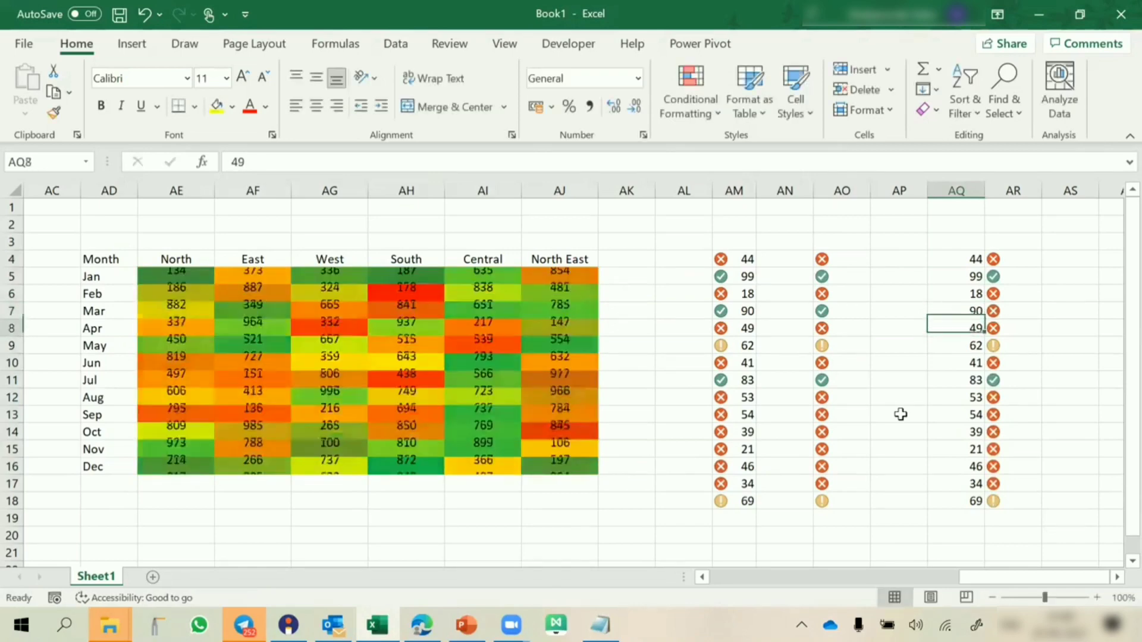
Center the contents of AQ4:AR18 and add the headers Score in AQ3 and Status in AR3.
{"action": "left_click_drag", "start_coordinate": [973, 260], "coordinate": [1002, 503]}
{"action": "left_click", "coordinate": [317, 106]}
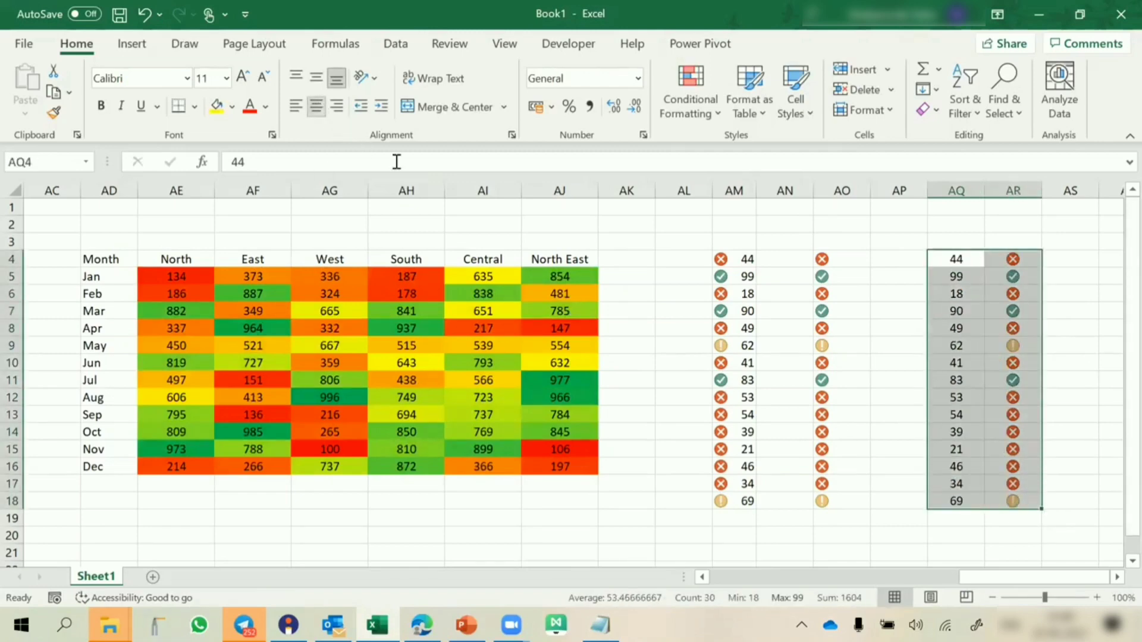
{"action": "left_click", "coordinate": [969, 244]}
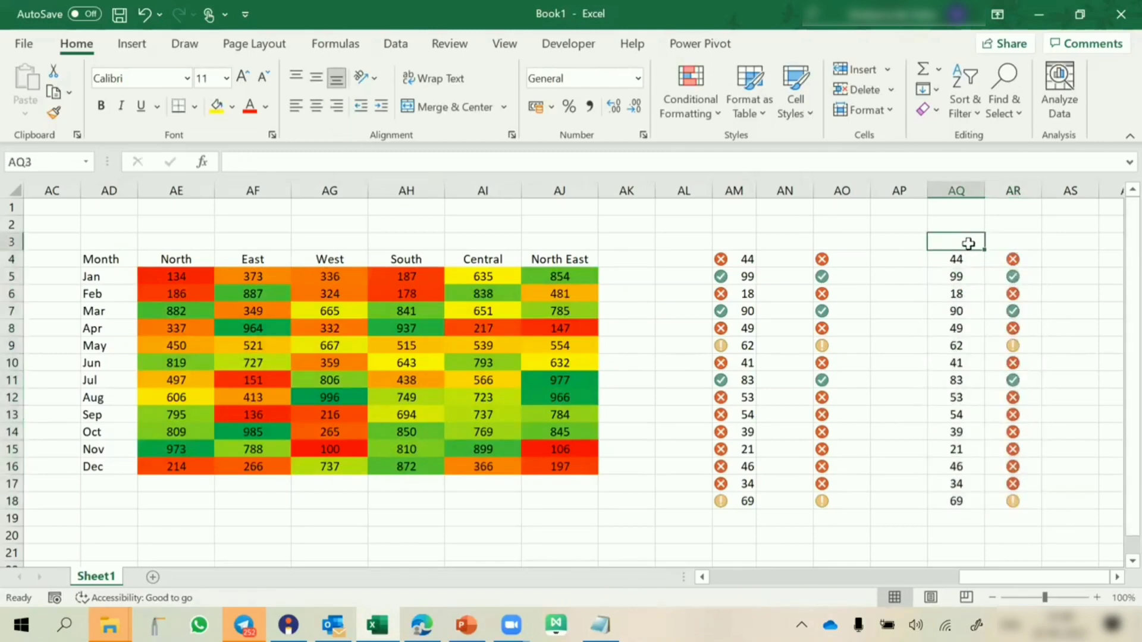
{"action": "type", "text": "Score"}
{"action": "key", "text": "Tab"}
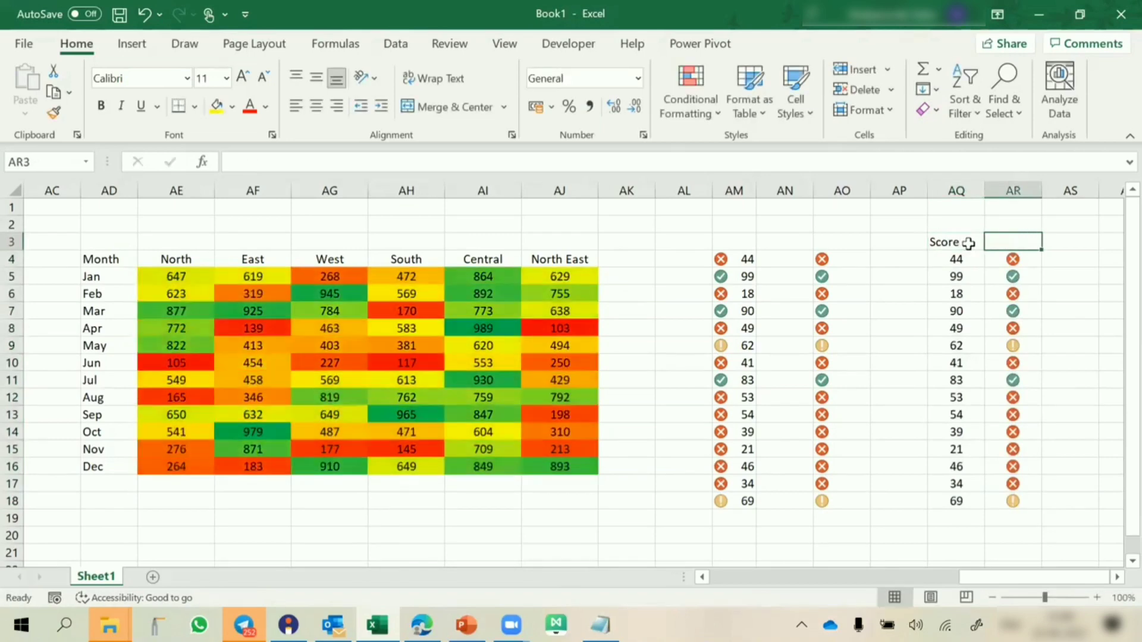
{"action": "type", "text": "Status"}
{"action": "key", "text": "Return"}
Add filters to the Score and Status headers and filter Status by the green check icon.
{"action": "left_click", "coordinate": [969, 243]}
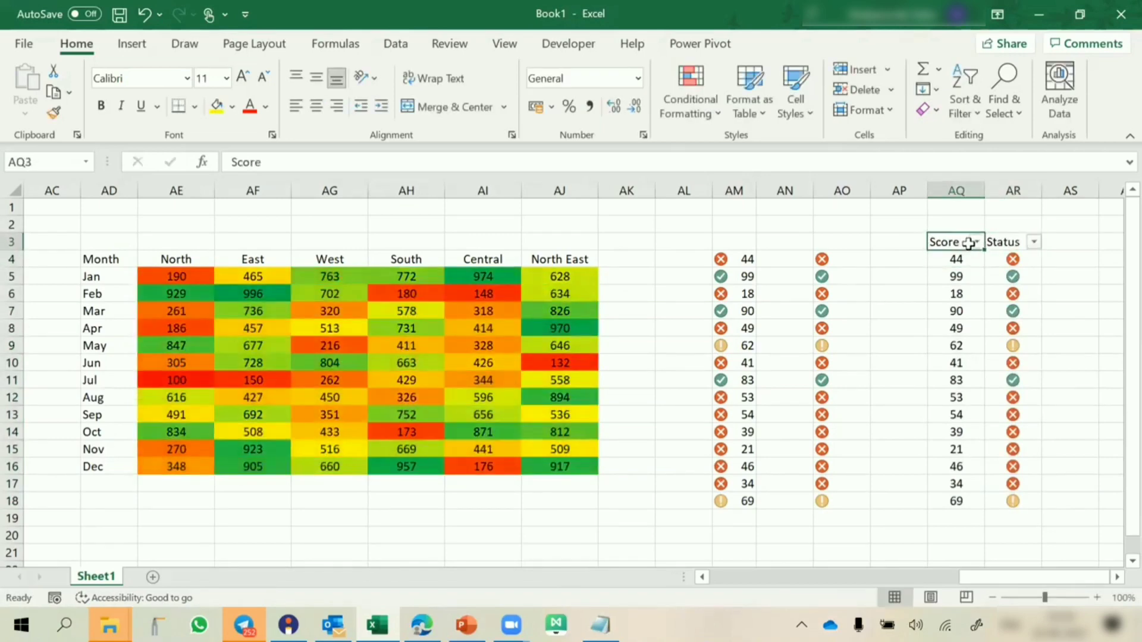
{"action": "left_click", "coordinate": [1034, 243]}
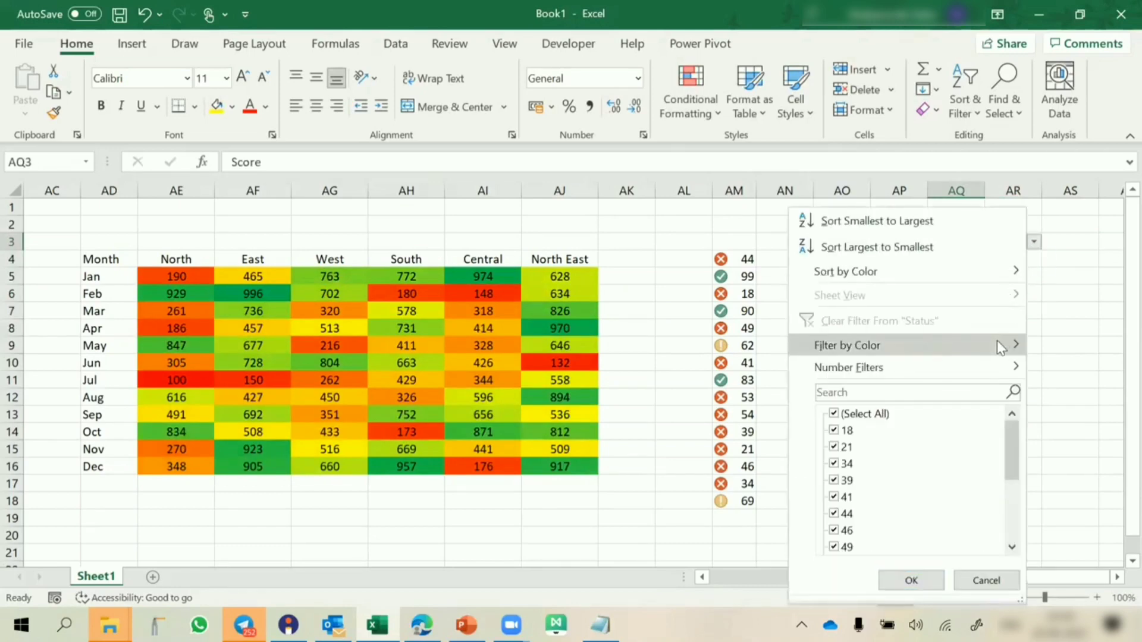
{"action": "mouse_move", "coordinate": [997, 345]}
{"action": "left_click", "coordinate": [1062, 390]}
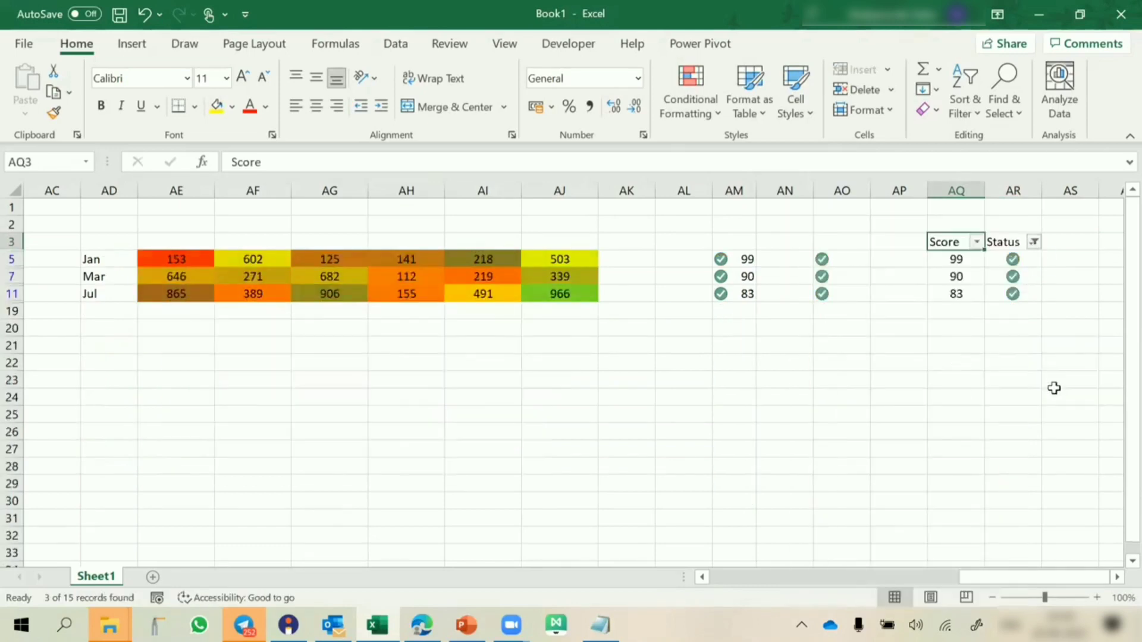
Change the Status filter to show only rows with the red cross icon.
{"action": "left_click", "coordinate": [1034, 243]}
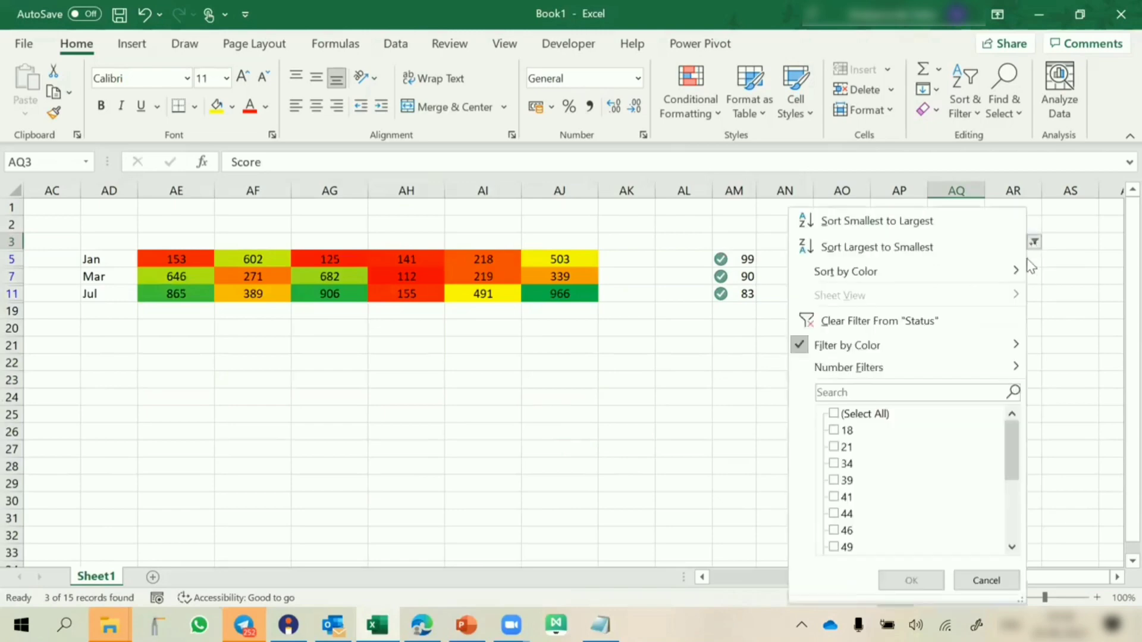
{"action": "mouse_move", "coordinate": [979, 351]}
{"action": "left_click", "coordinate": [1061, 369]}
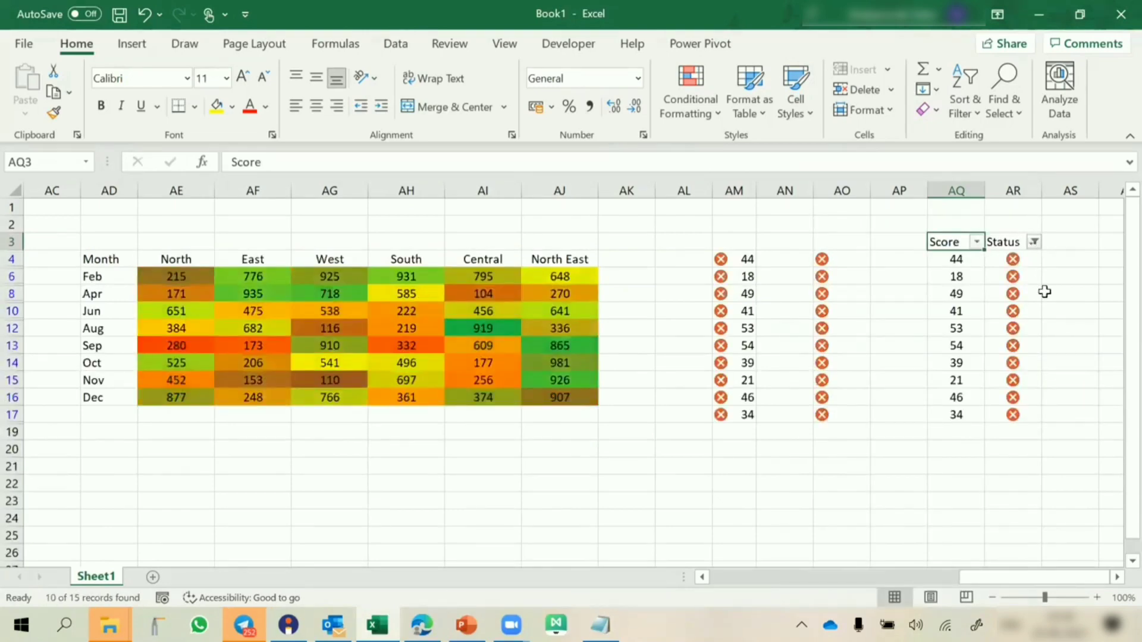
Clear the Status filter and remove the filters from the Score and Status headers.
{"action": "left_click", "coordinate": [1032, 242]}
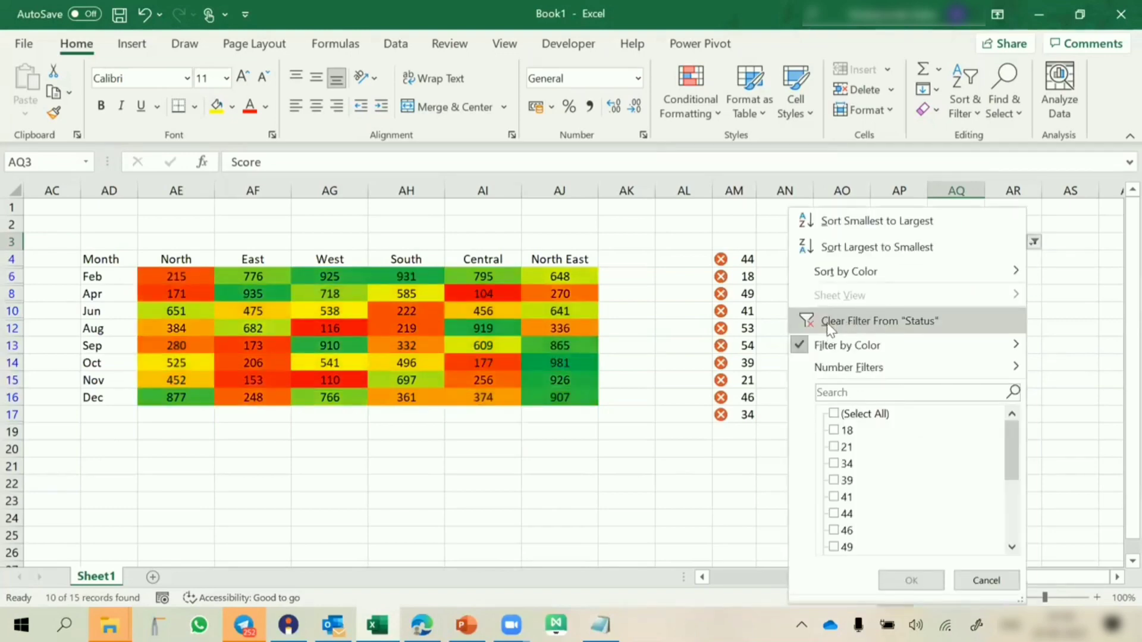
{"action": "left_click", "coordinate": [833, 320]}
{"action": "left_click", "coordinate": [975, 315]}
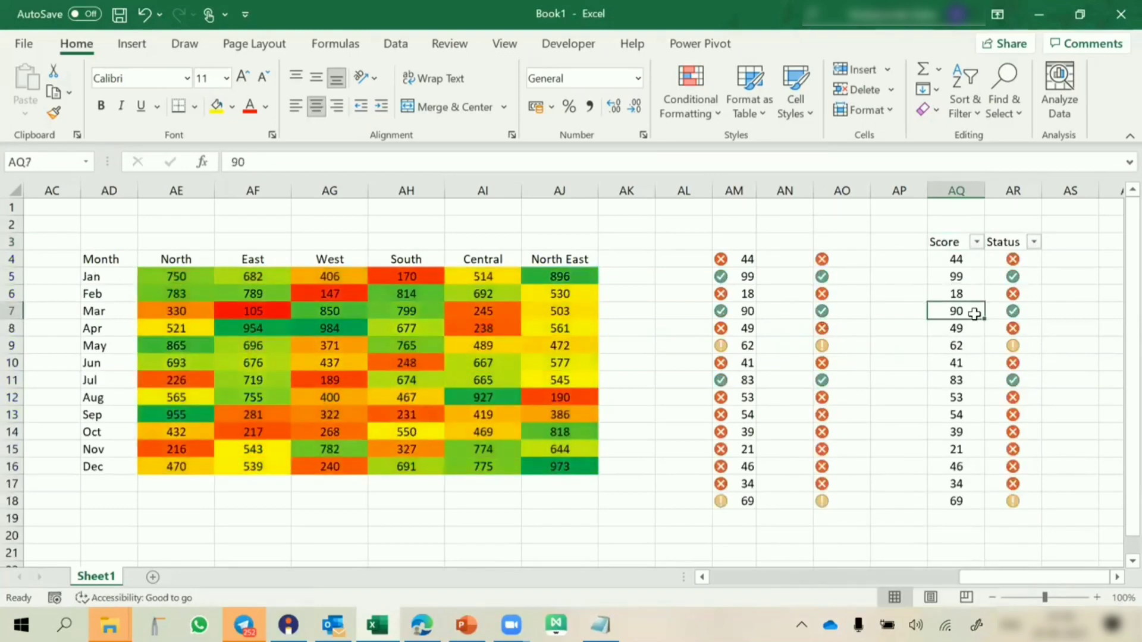
{"action": "key", "text": "ctrl+shift+l"}
Insert the current date, 23-06-2021, in AT4 and widen column AT to fit it.
{"action": "scroll", "coordinate": [975, 314], "scroll_direction": "right", "scroll_amount": 4}
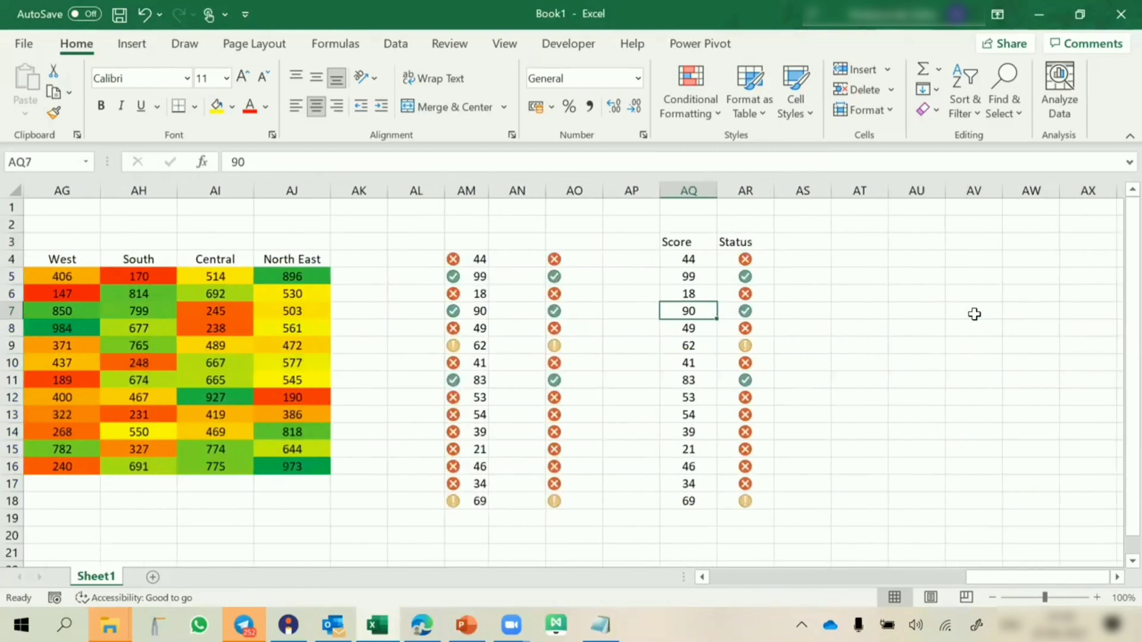
{"action": "left_click", "coordinate": [874, 261]}
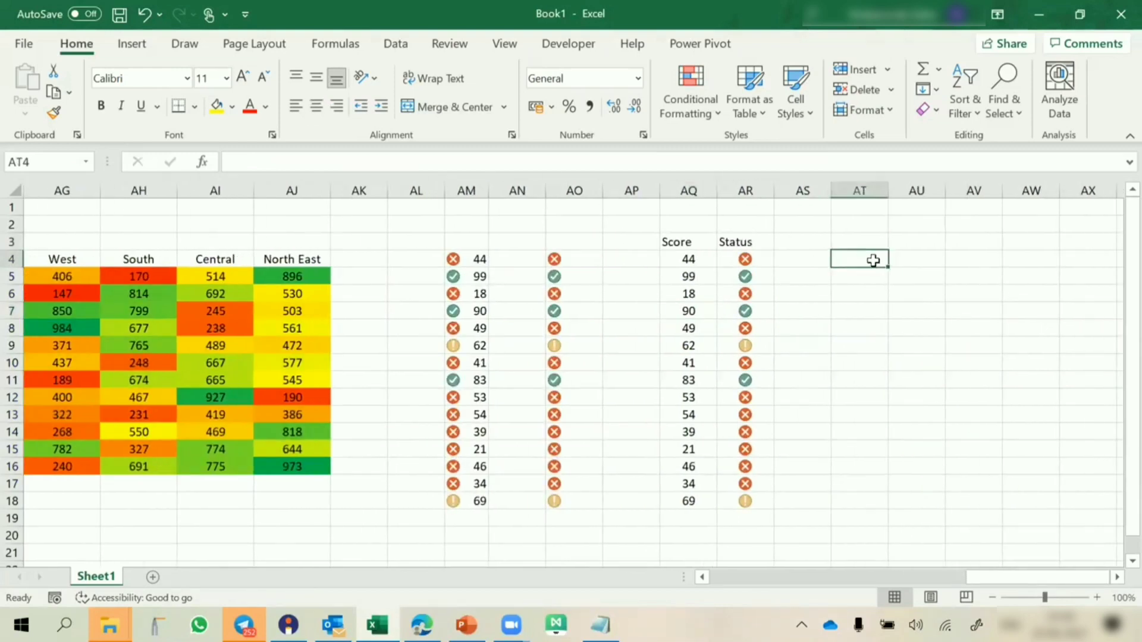
{"action": "key", "text": "ctrl+semicolon"}
{"action": "key", "text": "Return"}
{"action": "left_click_drag", "start_coordinate": [889, 191], "coordinate": [918, 198]}
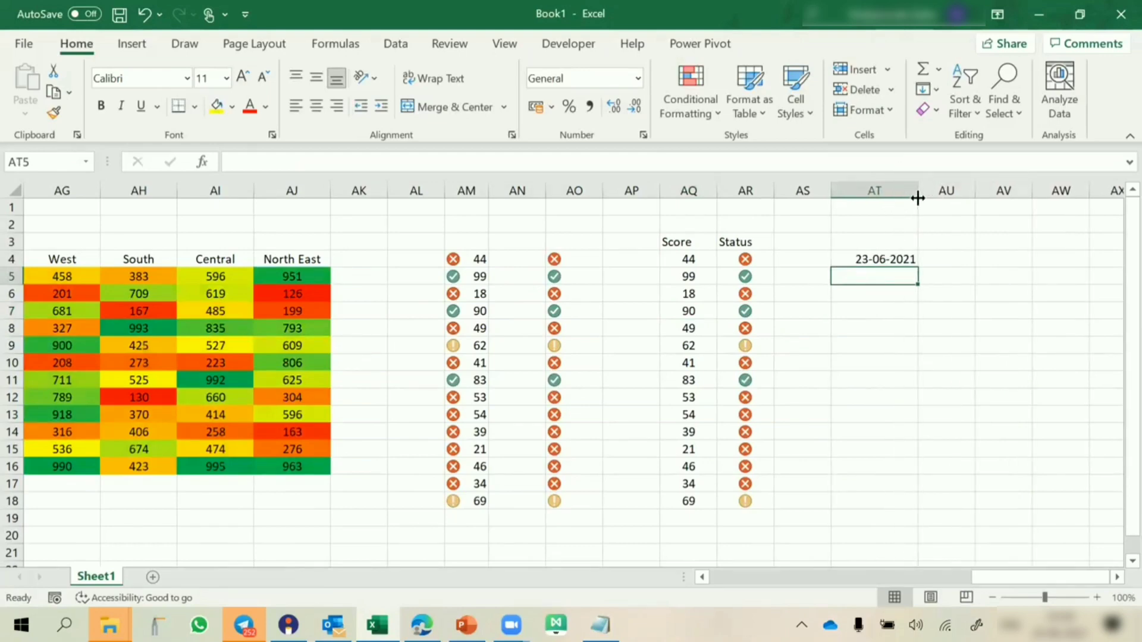
Center-align the empty cell AU4 beside the date, and select it for entry.
{"action": "left_click", "coordinate": [939, 259]}
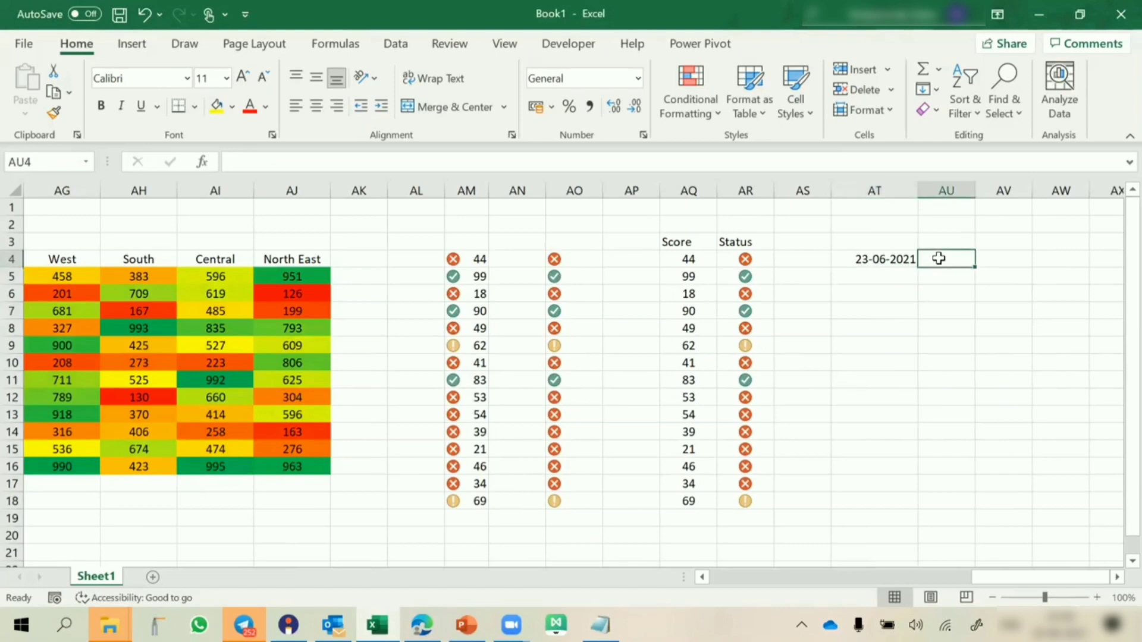
{"action": "left_click", "coordinate": [317, 106]}
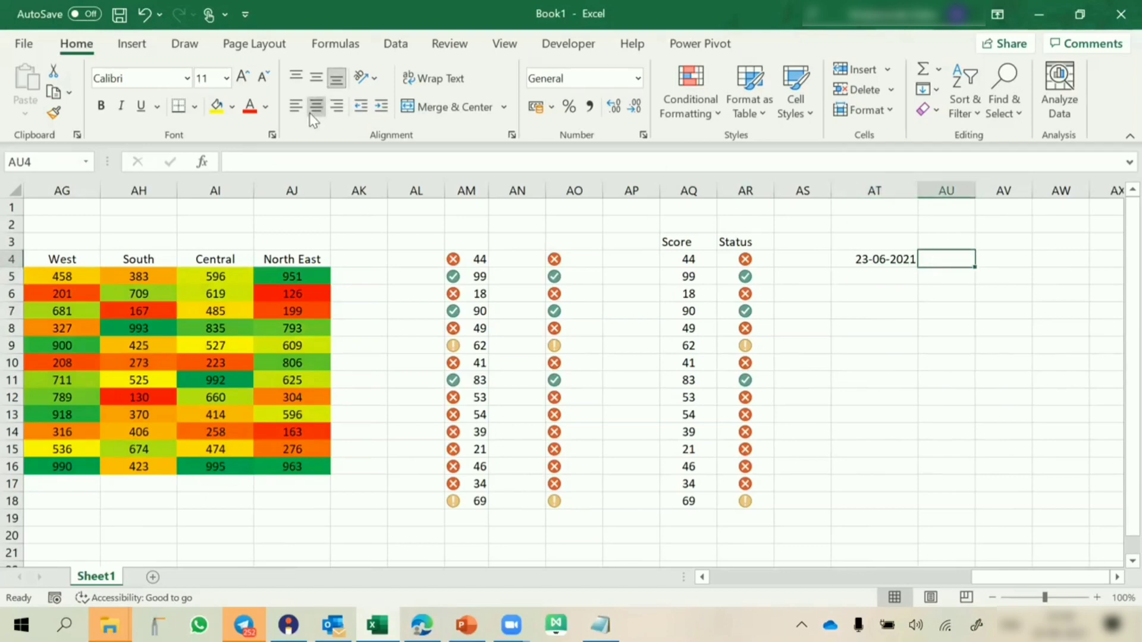
{"action": "left_click", "coordinate": [892, 259]}
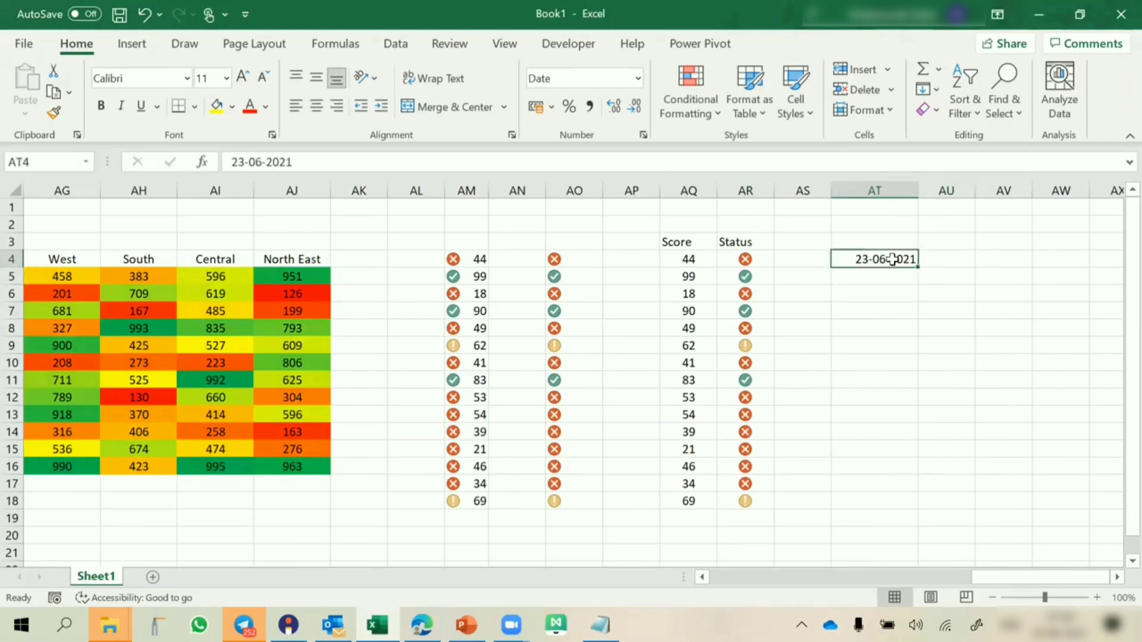
{"action": "left_click", "coordinate": [945, 263]}
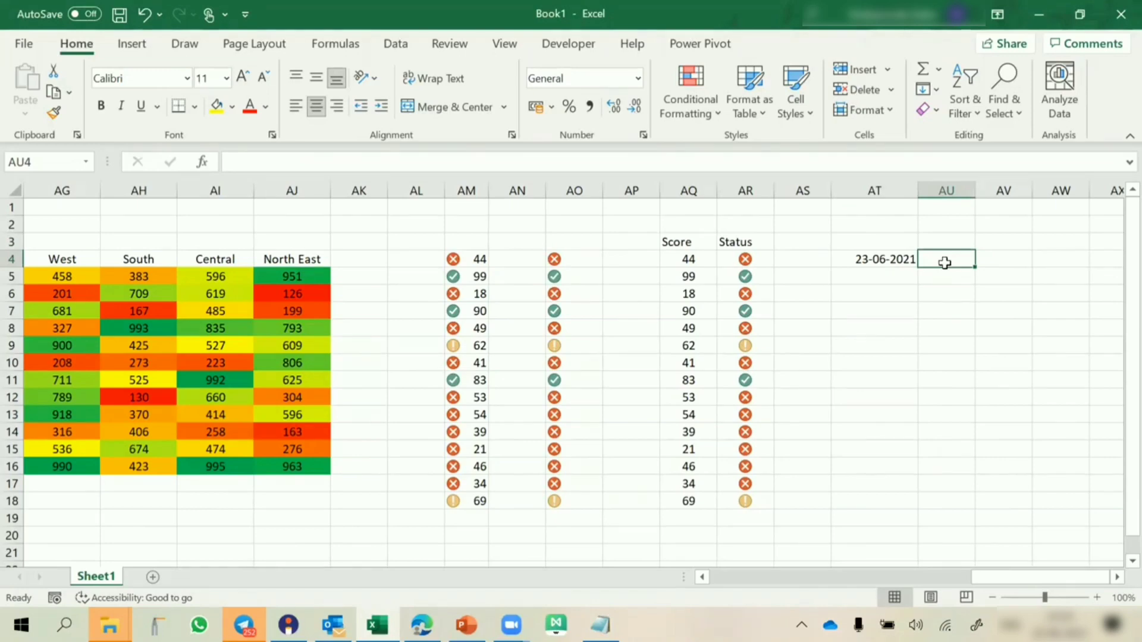
Enter the formula =IF(AT4=TODAY(),100,0) in AU4 beside the date.
{"action": "type", "text": "=IF("}
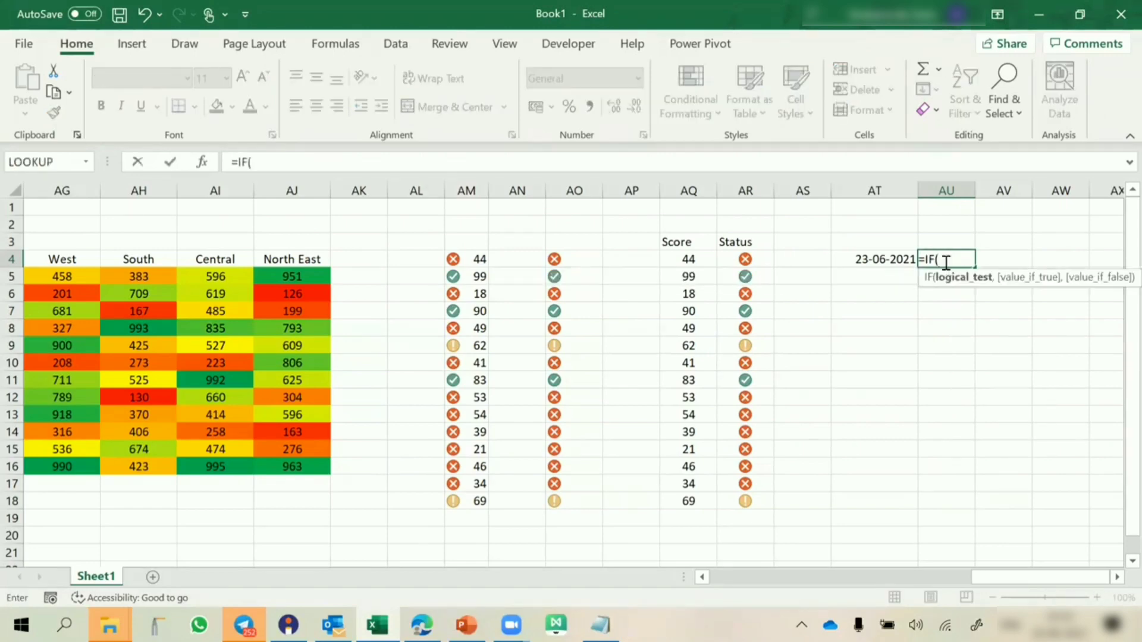
{"action": "key", "text": "Left"}
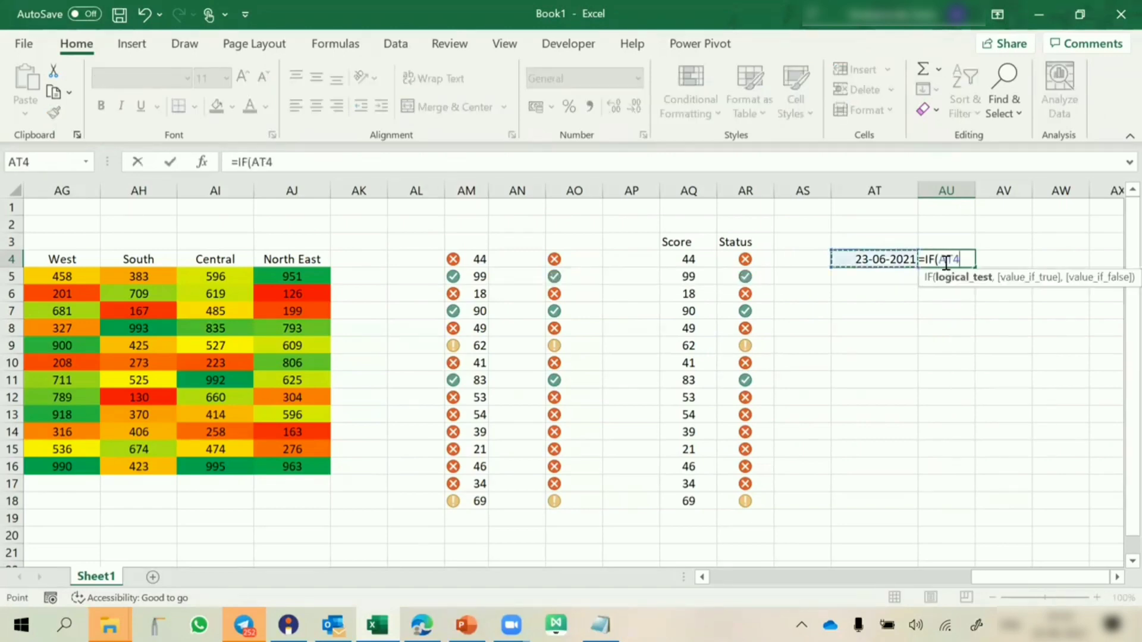
{"action": "type", "text": "=today"}
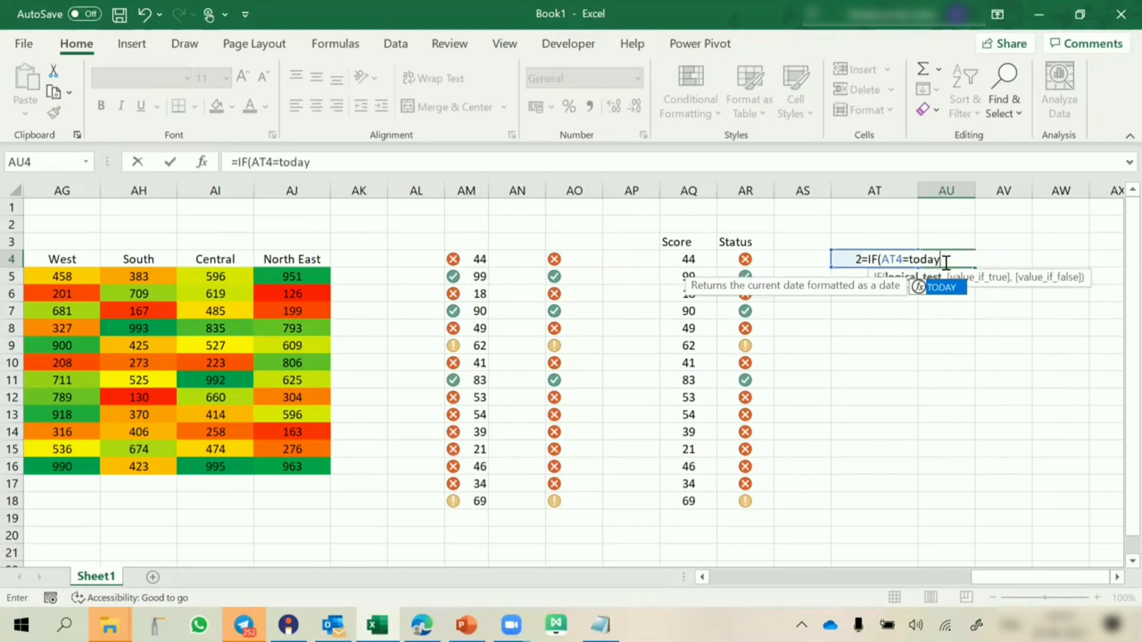
{"action": "type", "text": "(),"}
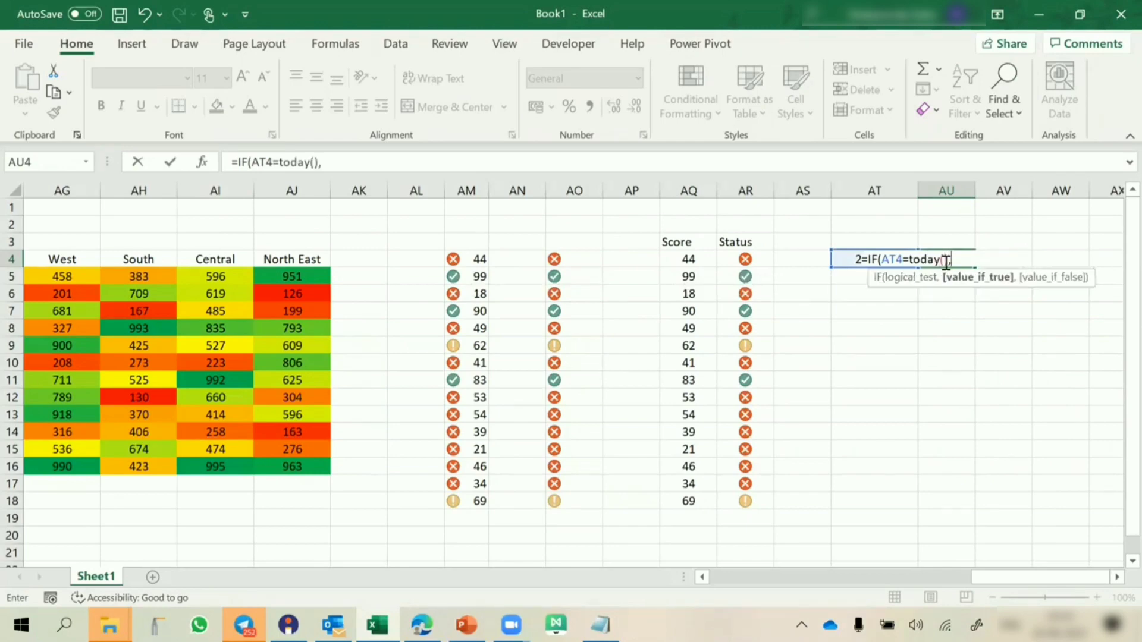
{"action": "type", "text": "100,0"}
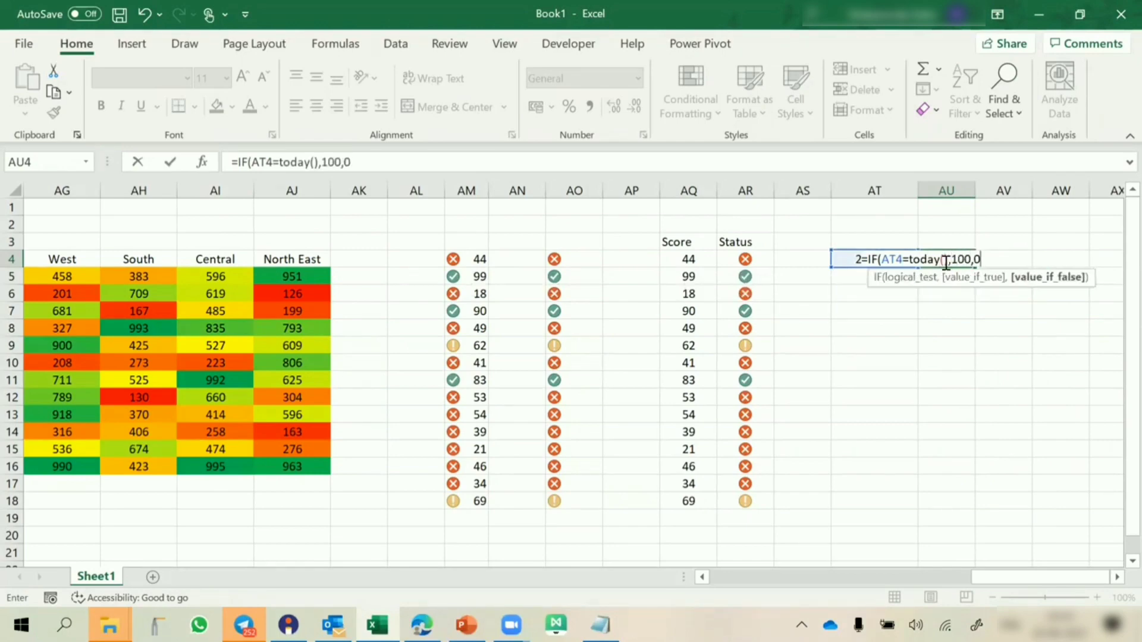
{"action": "key", "text": "Return"}
{"action": "left_click", "coordinate": [944, 259]}
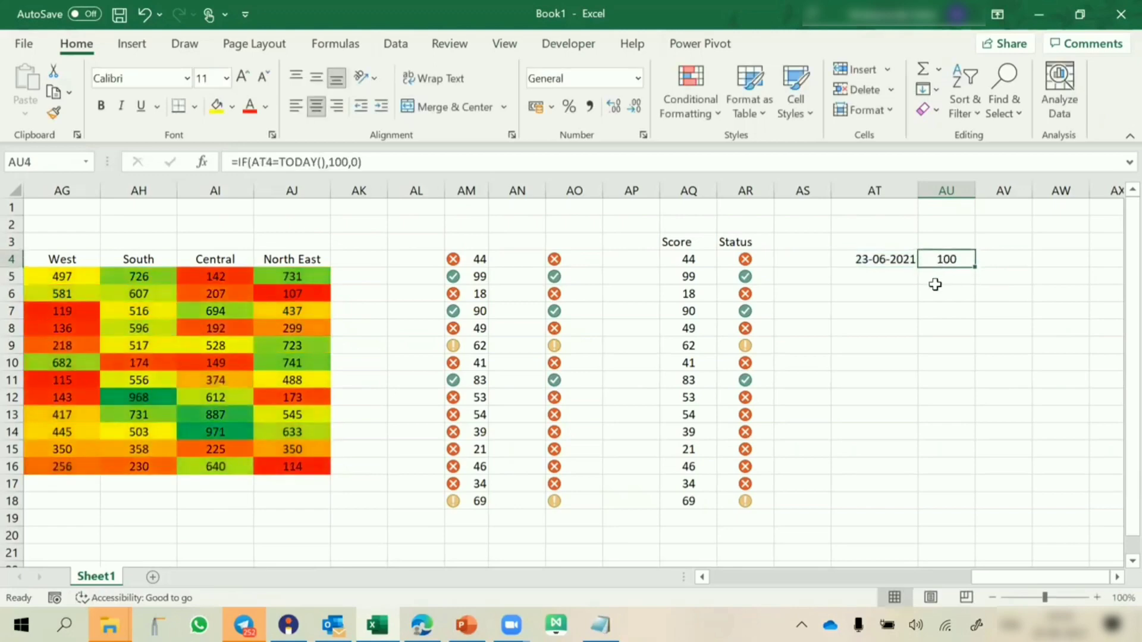
Test the formula by entering 12 jan as the date in AT4, and undo the change.
{"action": "left_click", "coordinate": [889, 255]}
{"action": "type", "text": "12 jan"}
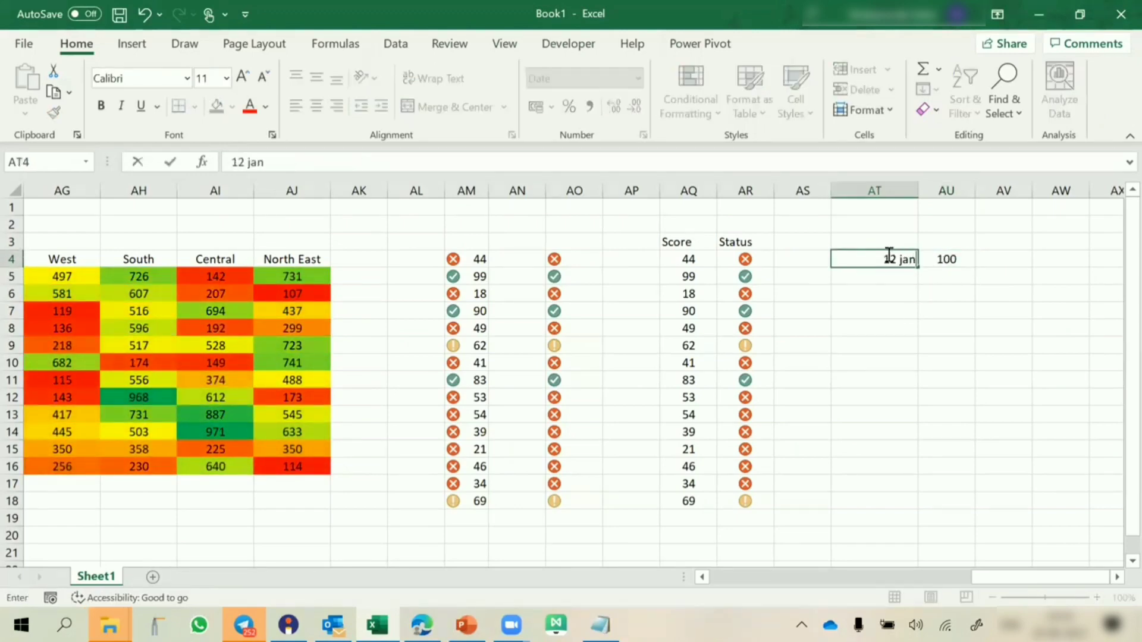
{"action": "key", "text": "Return"}
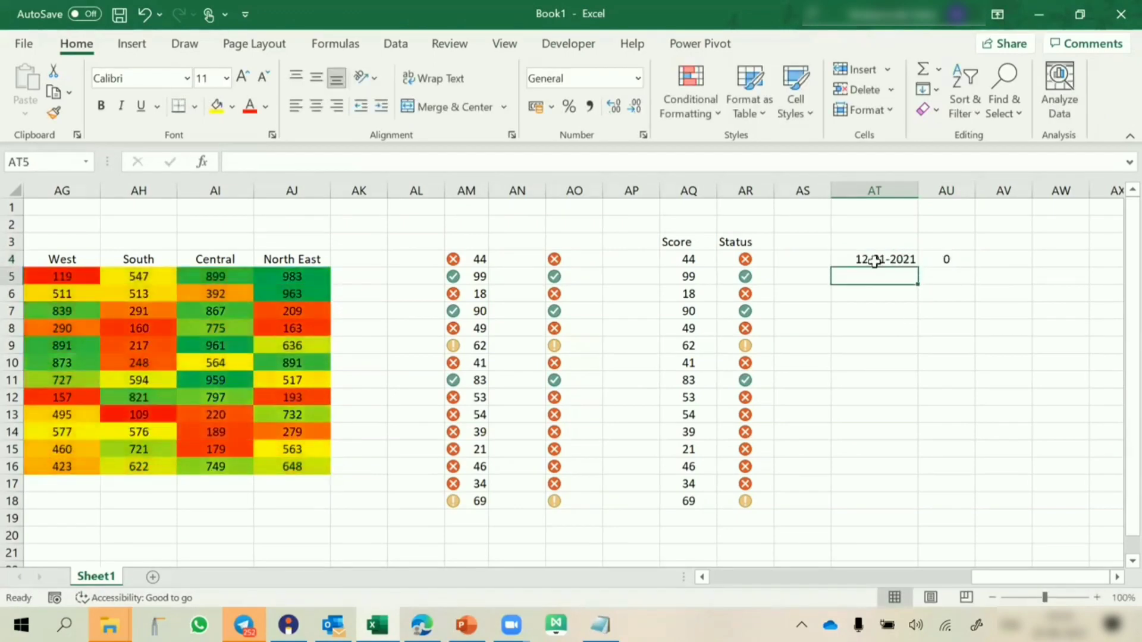
{"action": "key", "text": "ctrl+z"}
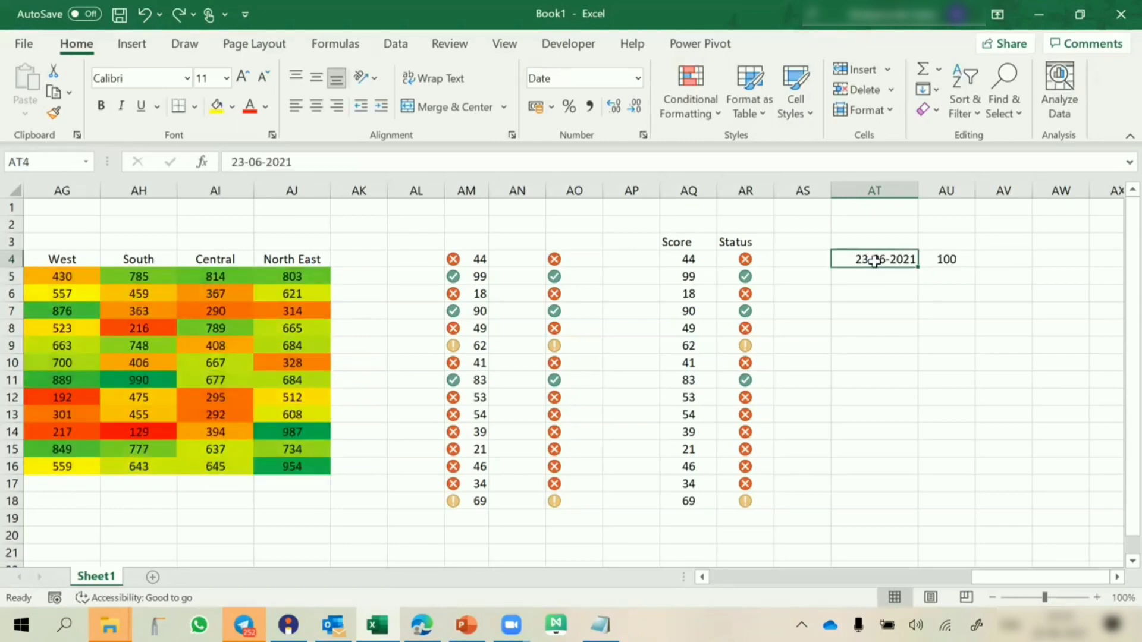
{"action": "left_click", "coordinate": [727, 255]}
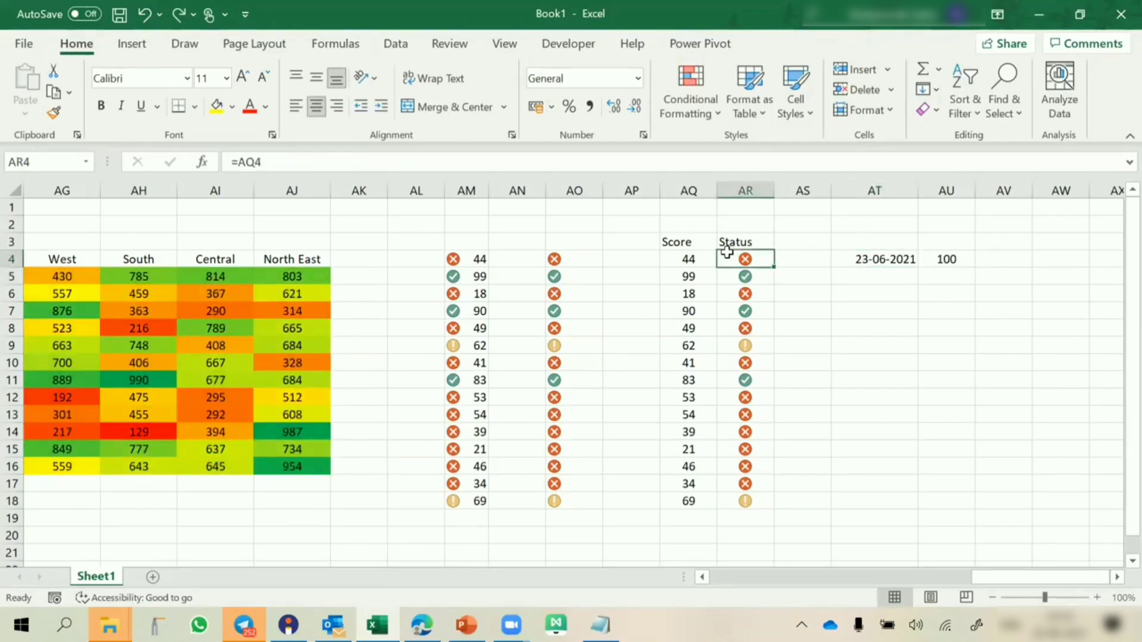
Create a new conditional formatting rule for AU4 using the uncircled red cross, yellow exclamation and green check icon set.
{"action": "left_click", "coordinate": [930, 257]}
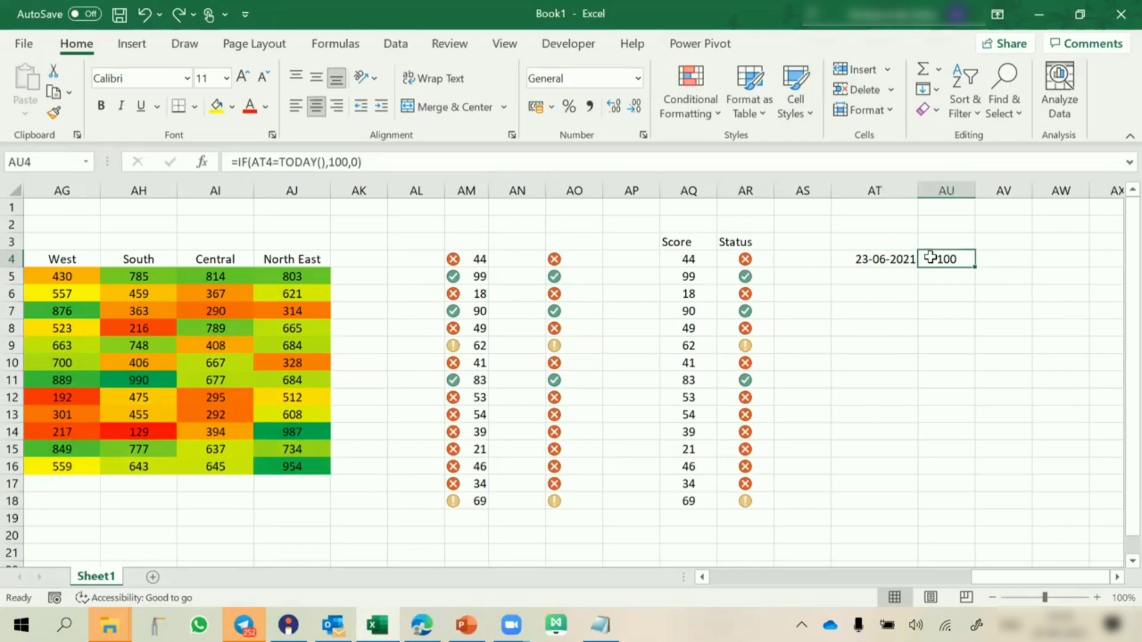
{"action": "key", "text": "alt+h"}
{"action": "key", "text": "l"}
{"action": "key", "text": "r"}
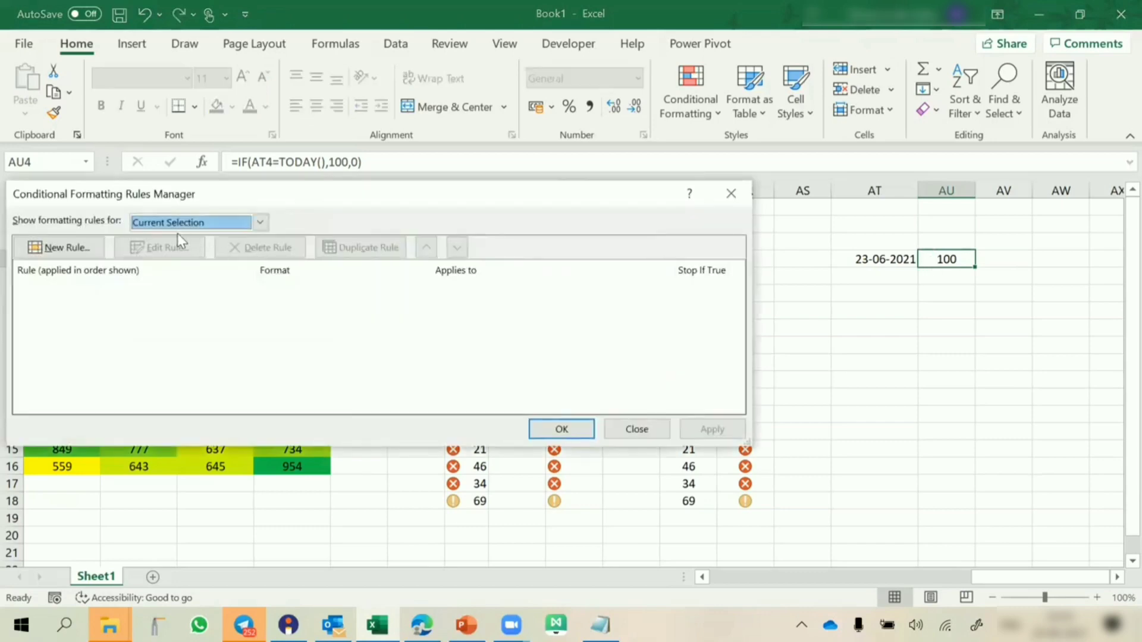
{"action": "left_click", "coordinate": [81, 249]}
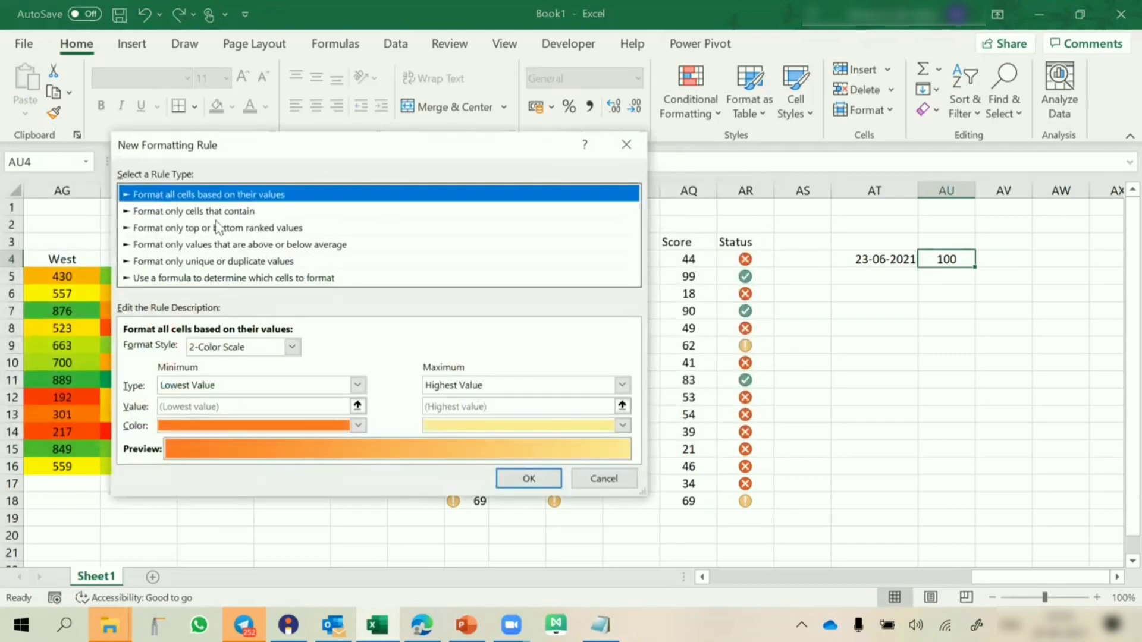
{"action": "left_click", "coordinate": [211, 350]}
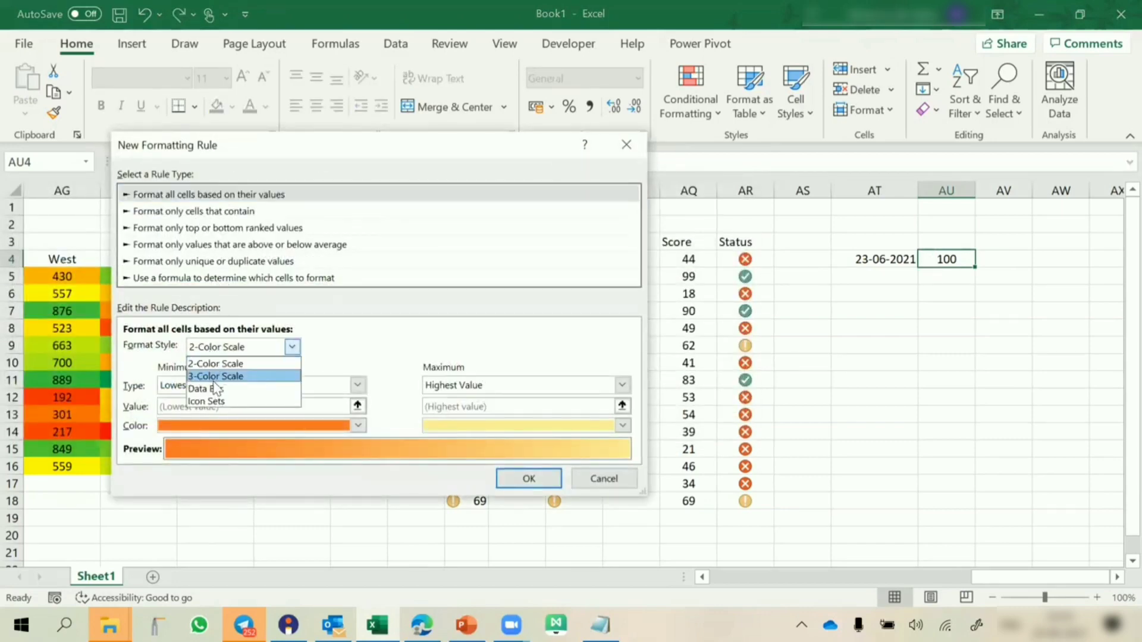
{"action": "left_click", "coordinate": [213, 401]}
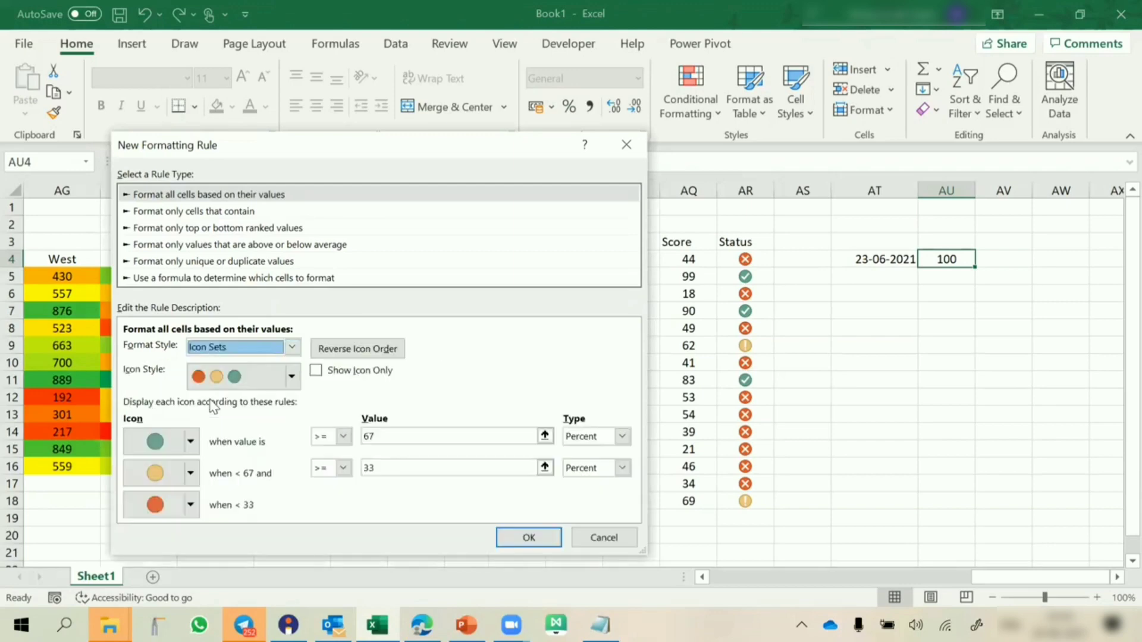
{"action": "left_click", "coordinate": [292, 377]}
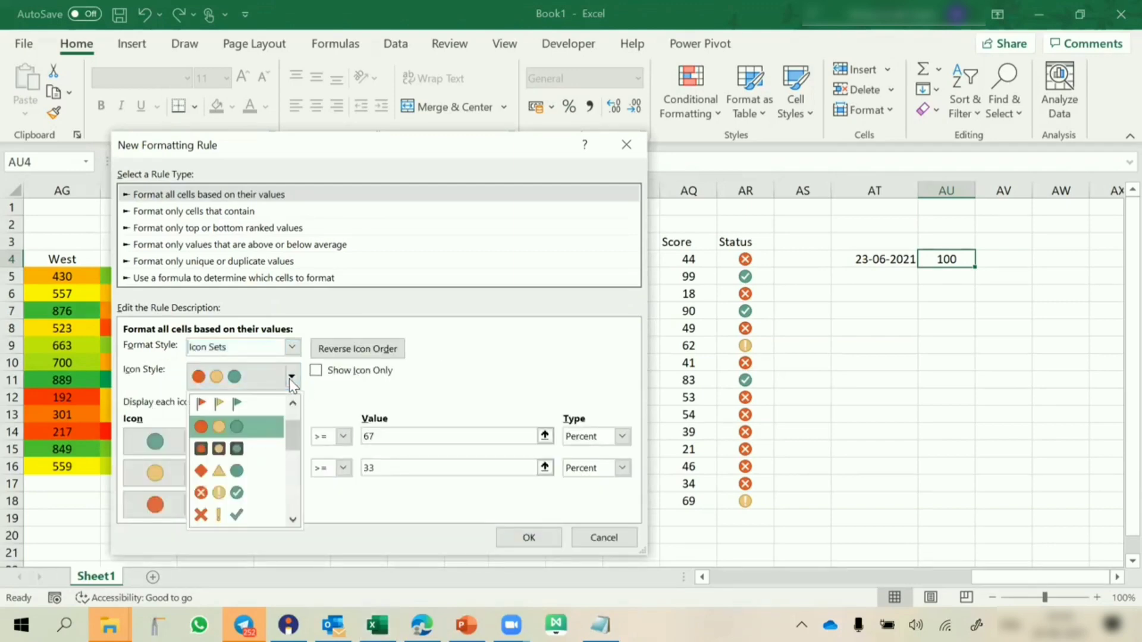
{"action": "left_click", "coordinate": [235, 517]}
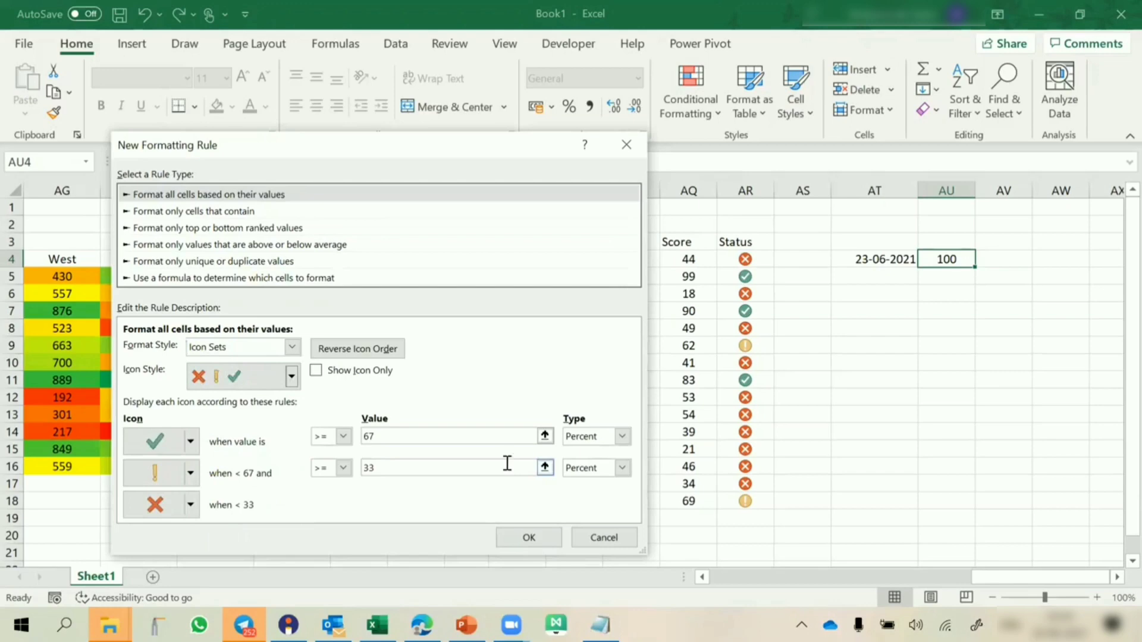
Set both icon threshold types to Number, with 100 for the green check and 0 for the middle icon.
{"action": "left_click", "coordinate": [589, 436]}
{"action": "left_click", "coordinate": [580, 452]}
{"action": "left_click", "coordinate": [578, 468]}
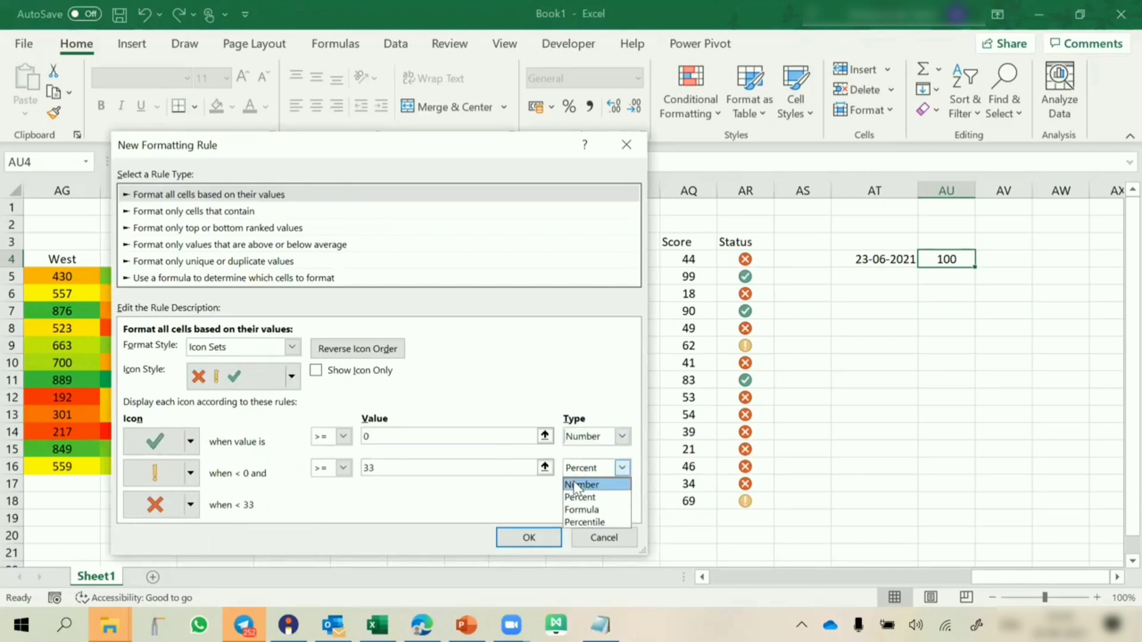
{"action": "left_click", "coordinate": [580, 483]}
{"action": "left_click", "coordinate": [426, 438]}
{"action": "type", "text": "1"}
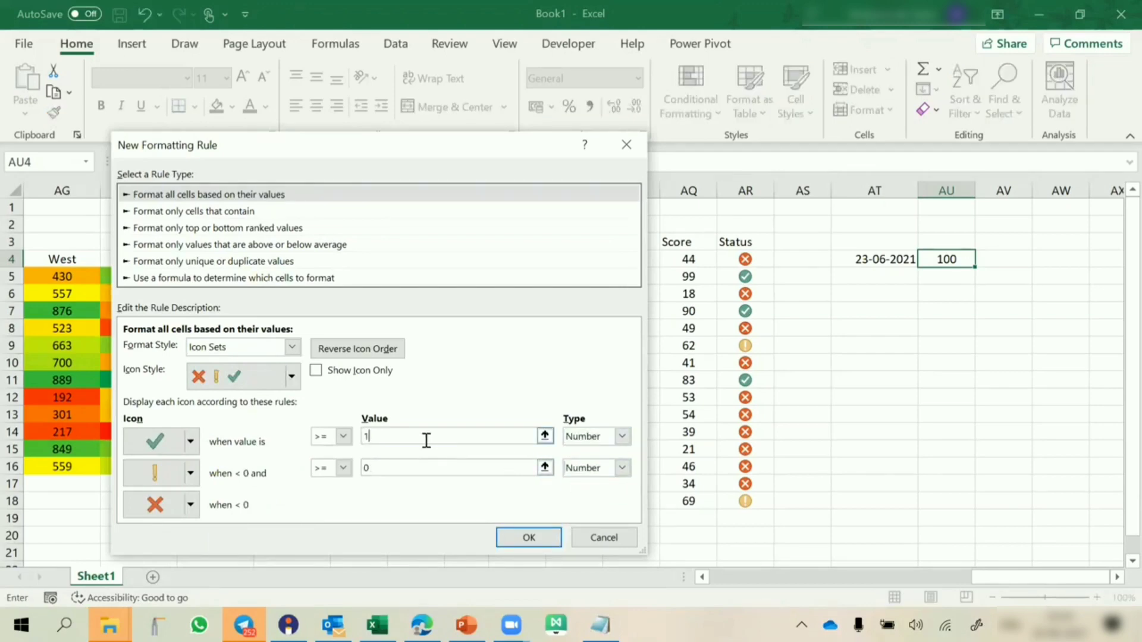
{"action": "type", "text": "00"}
{"action": "left_click", "coordinate": [475, 468]}
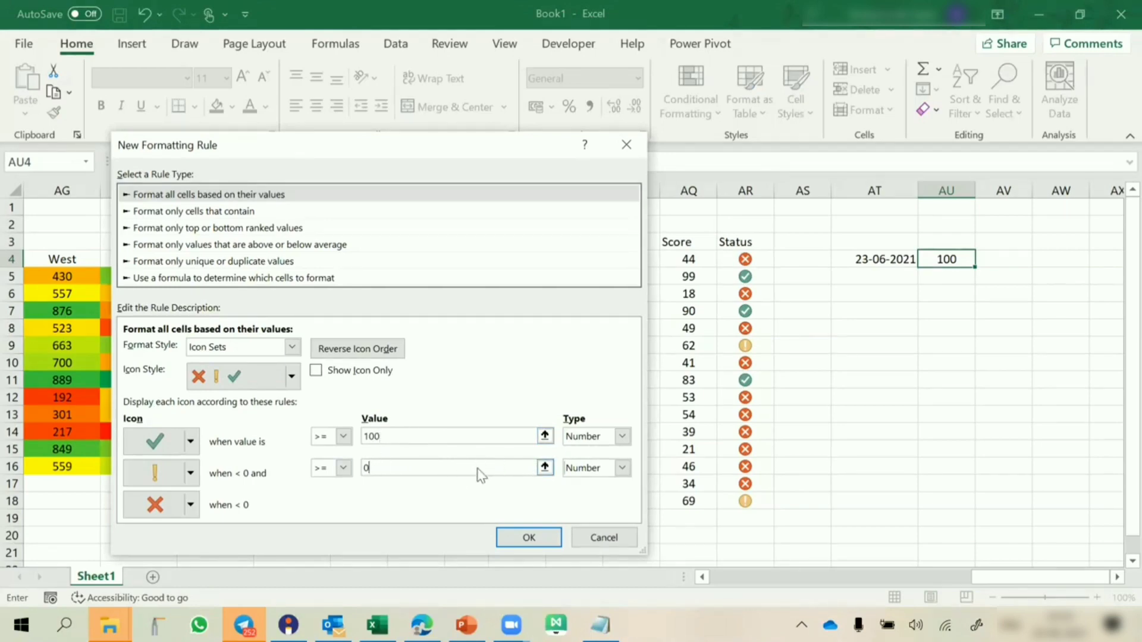
Change the middle icon to a red cross and the lowest one to No Cell Icon.
{"action": "left_click", "coordinate": [190, 474]}
{"action": "left_click", "coordinate": [373, 515]}
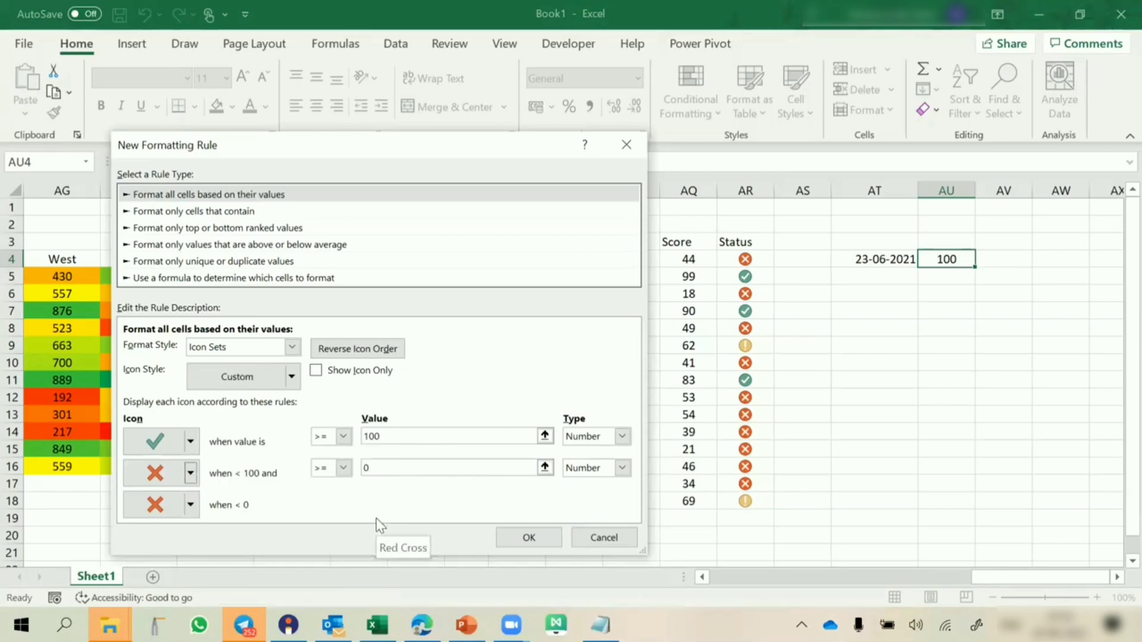
{"action": "left_click", "coordinate": [190, 505]}
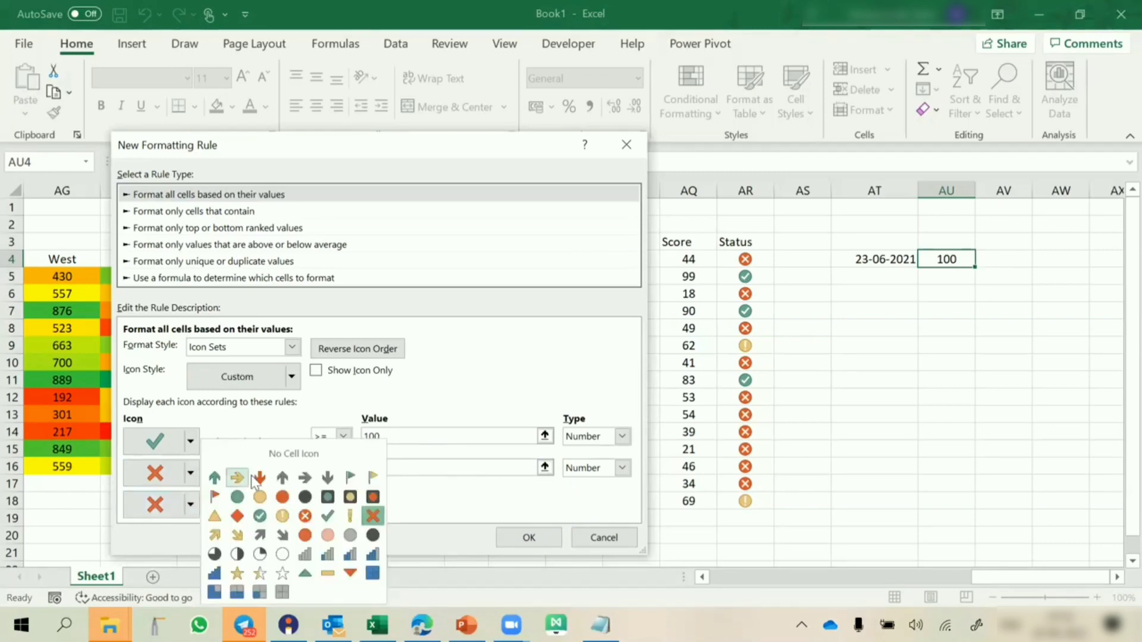
{"action": "left_click", "coordinate": [294, 454]}
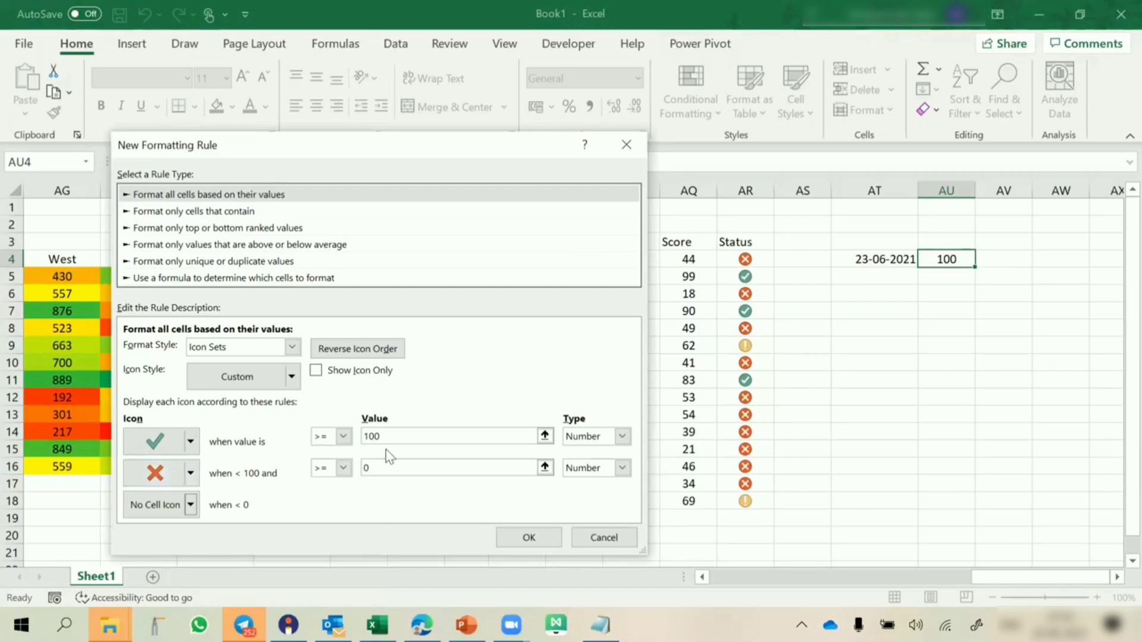
{"action": "left_click", "coordinate": [397, 439]}
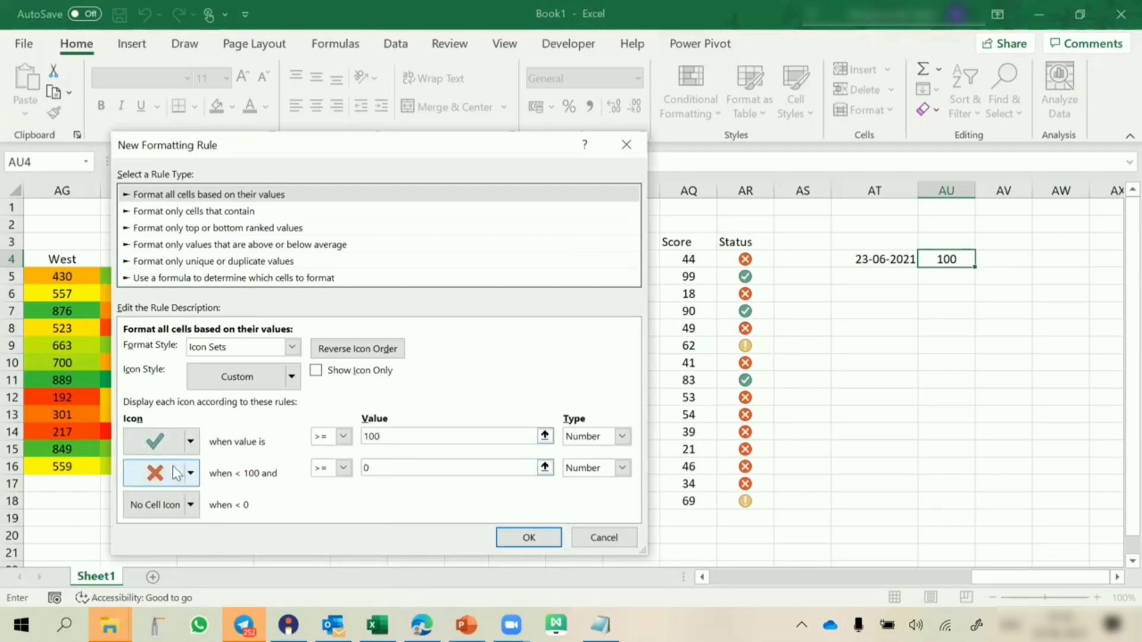
Make the rule show icons only and apply it to AU4.
{"action": "left_click", "coordinate": [360, 374]}
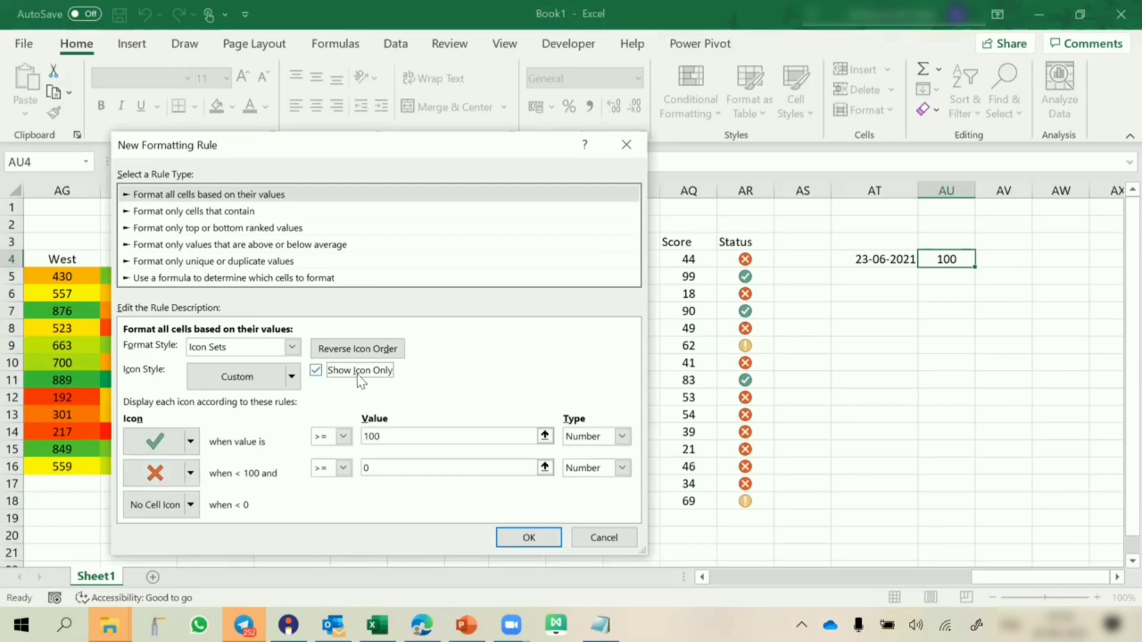
{"action": "left_click", "coordinate": [529, 539]}
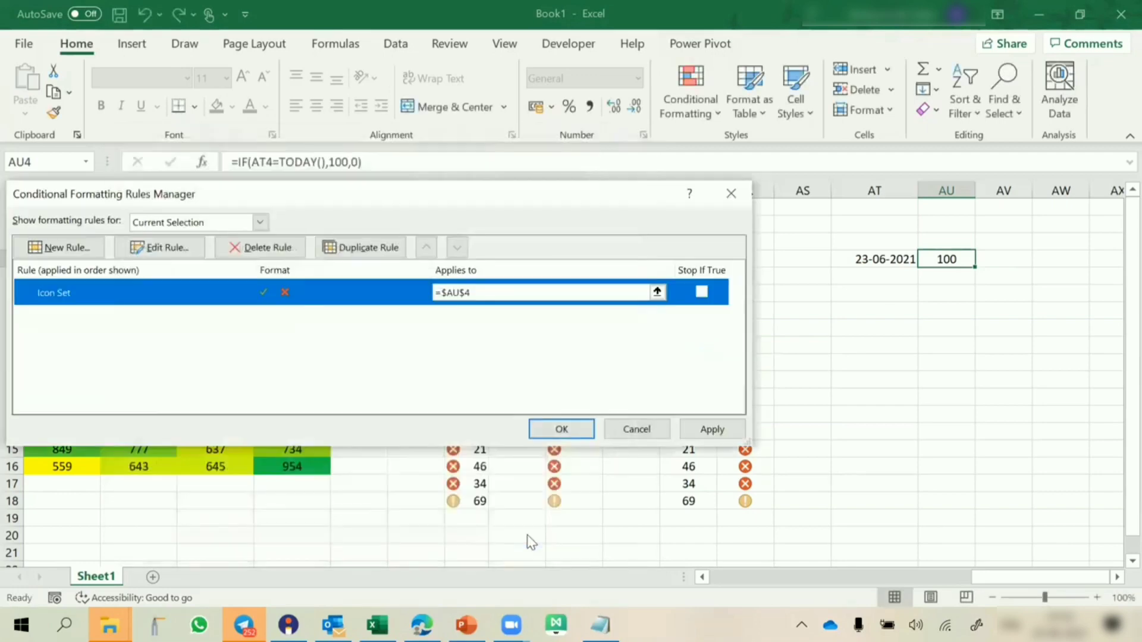
{"action": "left_click", "coordinate": [571, 429]}
{"action": "left_click", "coordinate": [873, 386]}
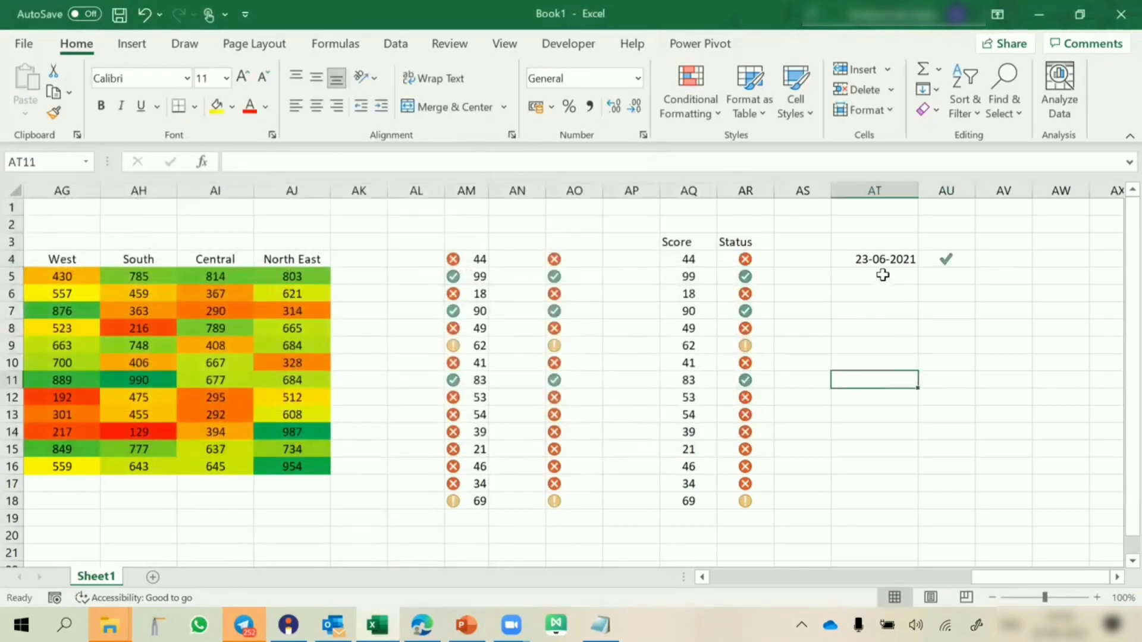
Test the icon rule by entering 12 jan in AT4, and set the date back to 23-06-2021.
{"action": "left_click", "coordinate": [876, 262]}
{"action": "type", "text": "12 jan"}
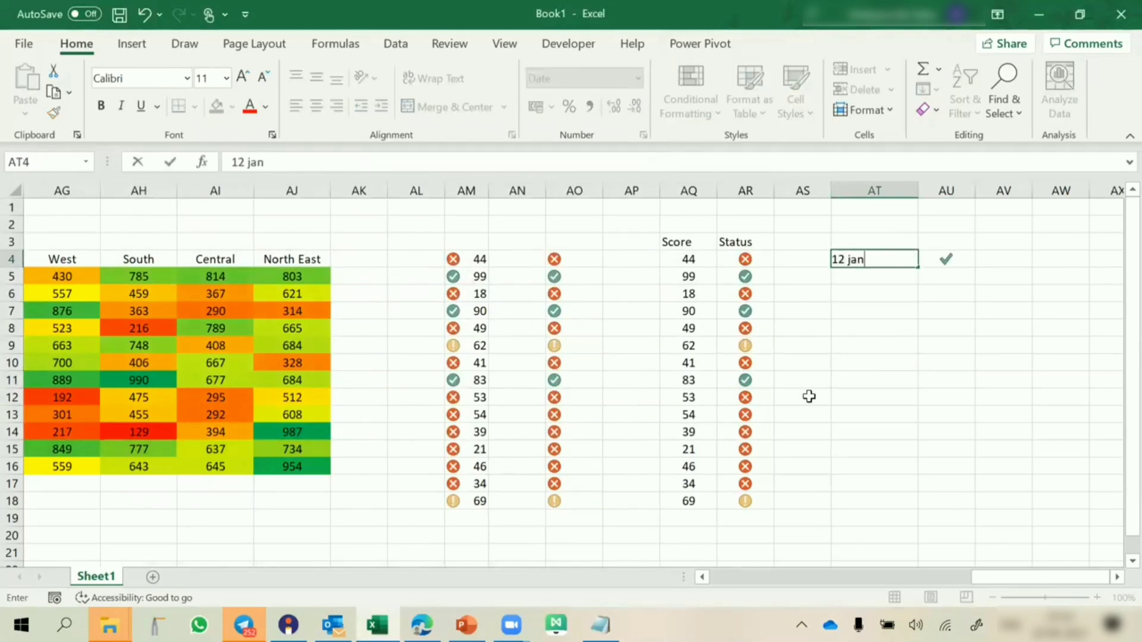
{"action": "key", "text": "Return"}
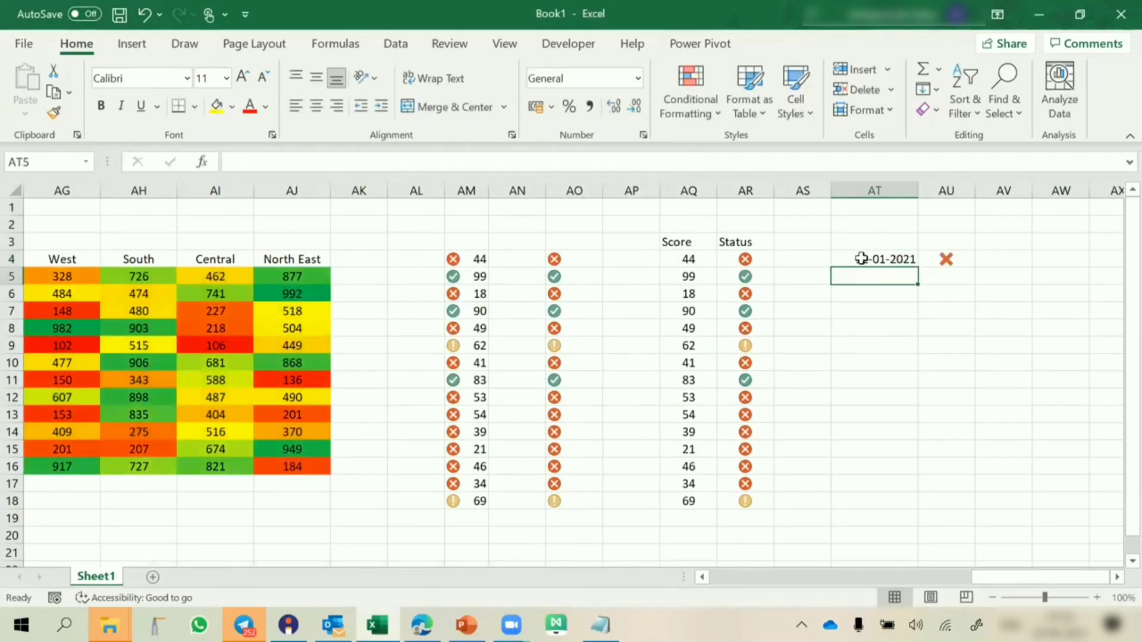
{"action": "left_click", "coordinate": [861, 258]}
{"action": "type", "text": "23-06-2021"}
{"action": "key", "text": "Return"}
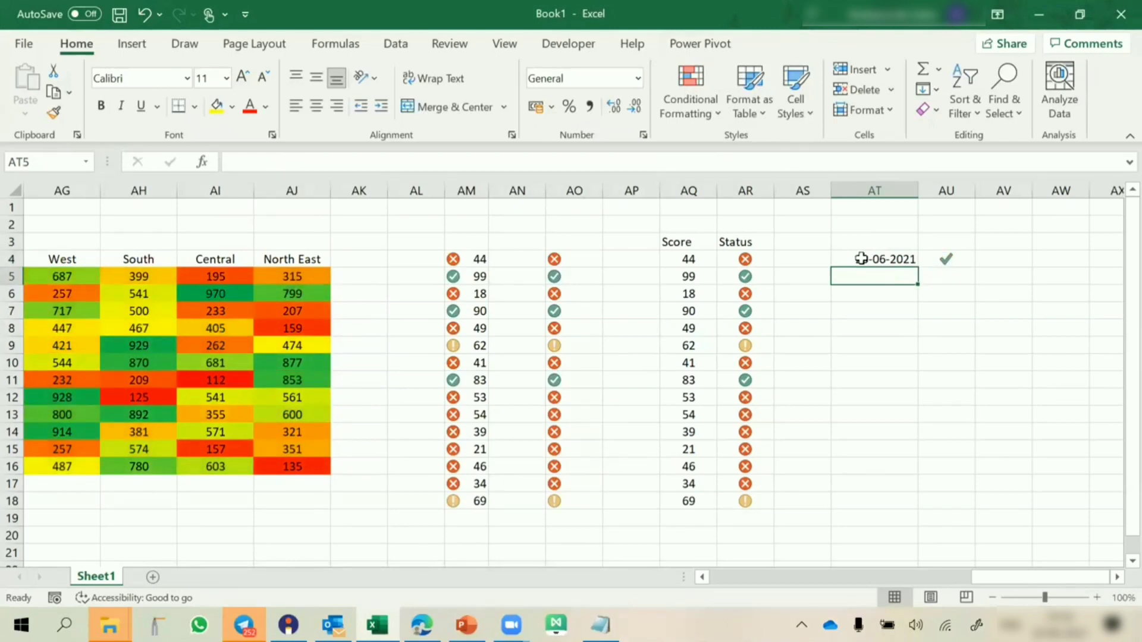
Copy the Pass/Fail list in I4:I18 and paste it as values only, starting at AW4.
{"action": "scroll", "coordinate": [446, 393], "scroll_direction": "left", "scroll_amount": 4}
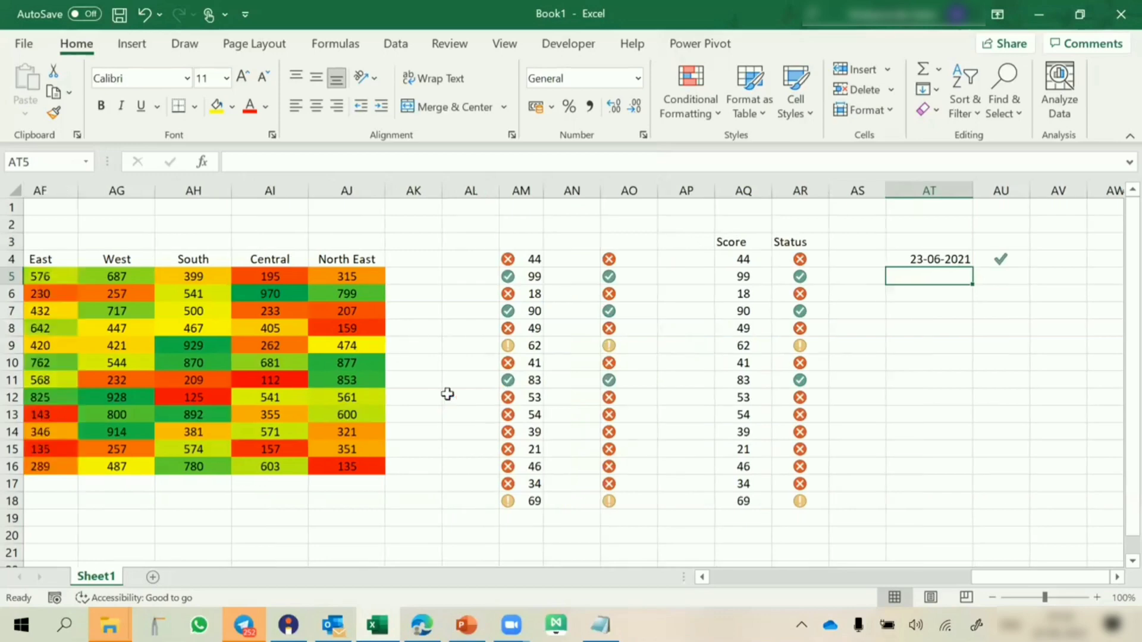
{"action": "scroll", "coordinate": [447, 394], "scroll_direction": "left", "scroll_amount": 10}
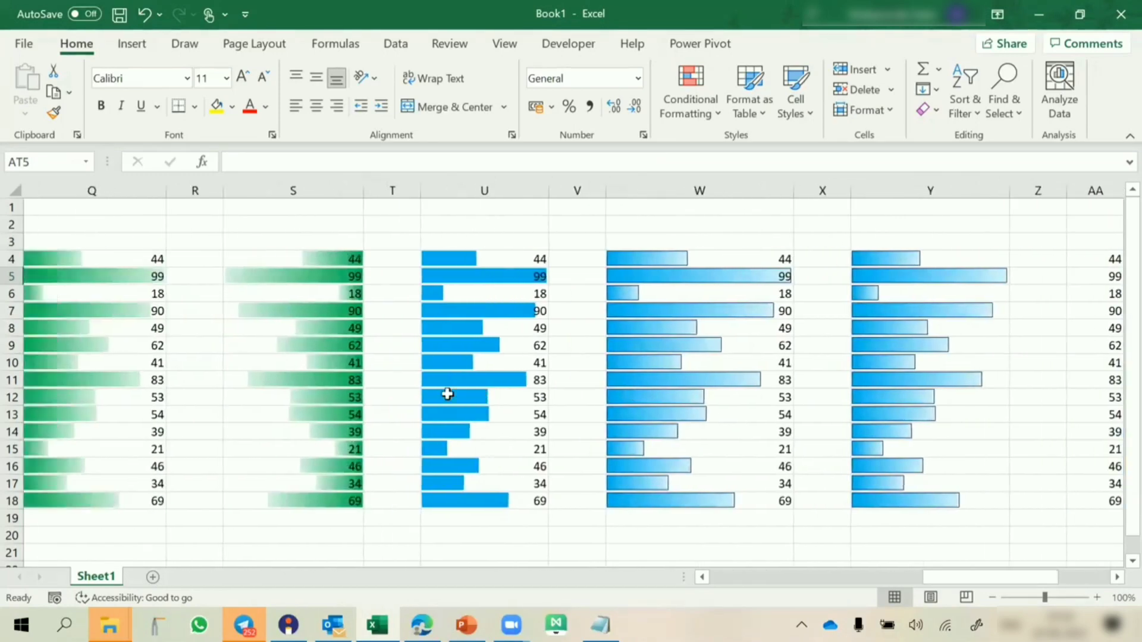
{"action": "left_click_drag", "start_coordinate": [224, 257], "coordinate": [220, 501]}
{"action": "key", "text": "ctrl+c"}
{"action": "scroll", "coordinate": [220, 501], "scroll_direction": "right", "scroll_amount": 12}
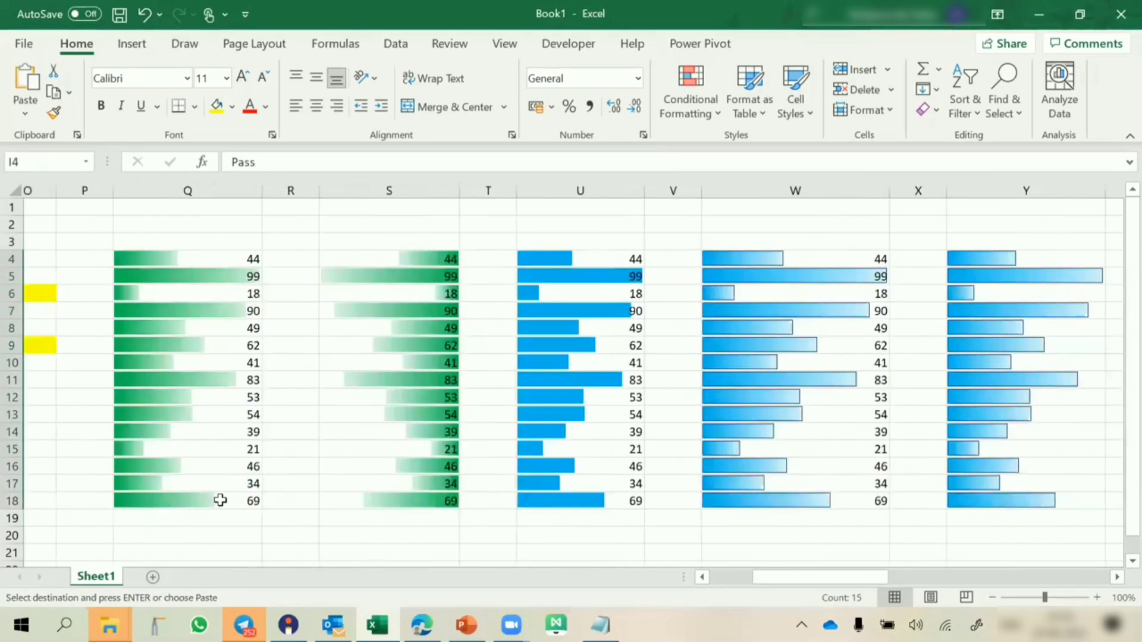
{"action": "scroll", "coordinate": [220, 501], "scroll_direction": "right", "scroll_amount": 2}
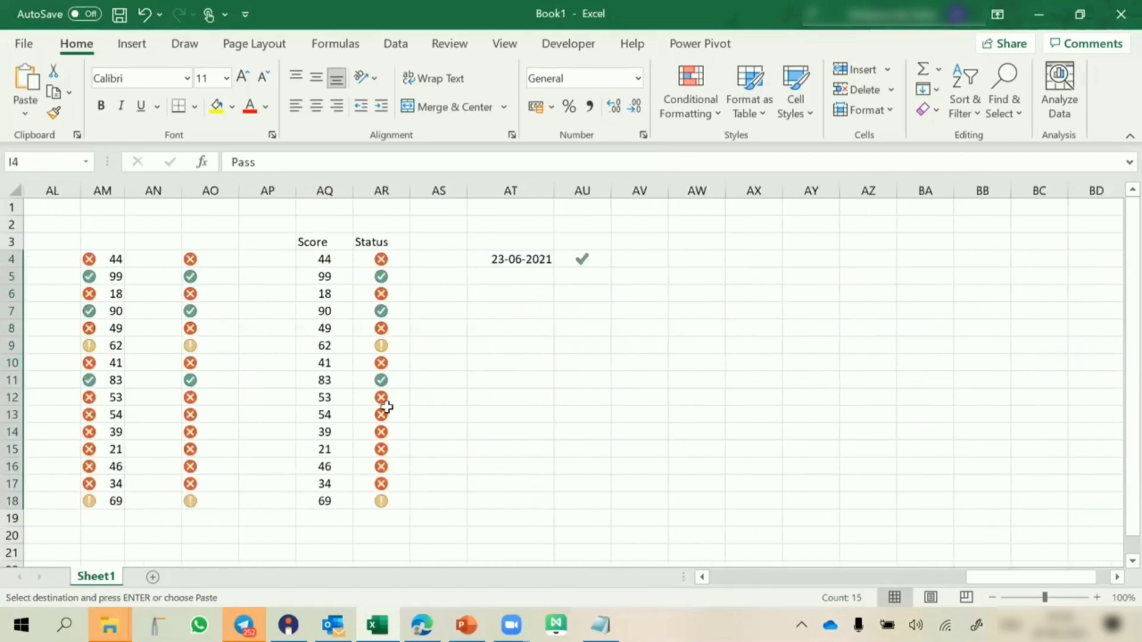
{"action": "left_click", "coordinate": [689, 261]}
{"action": "right_click", "coordinate": [693, 265]}
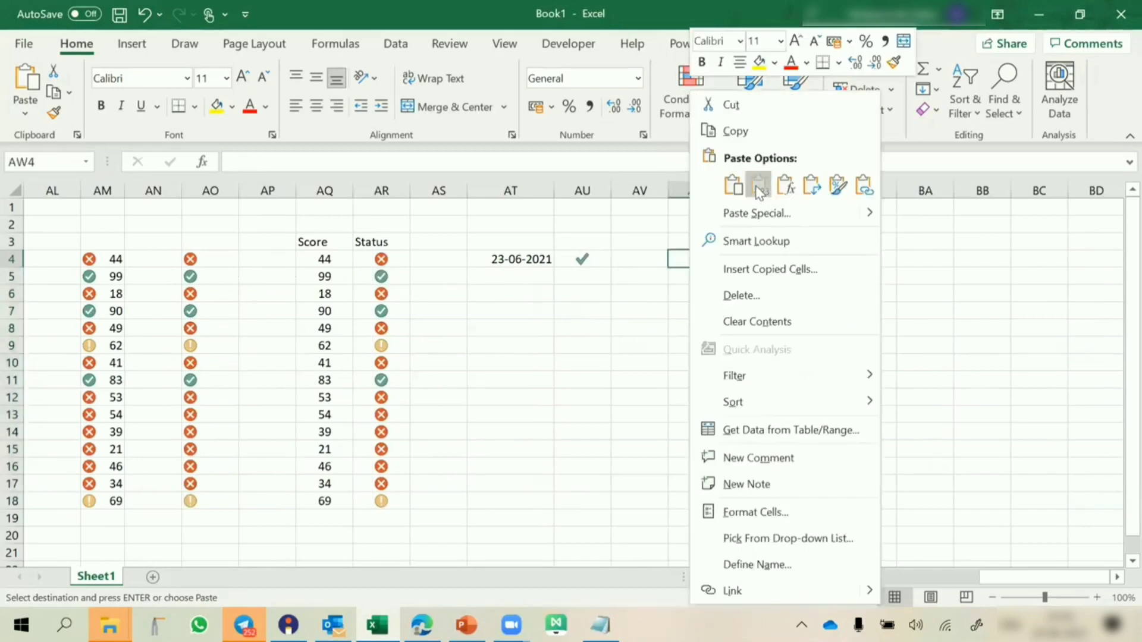
{"action": "left_click", "coordinate": [755, 181]}
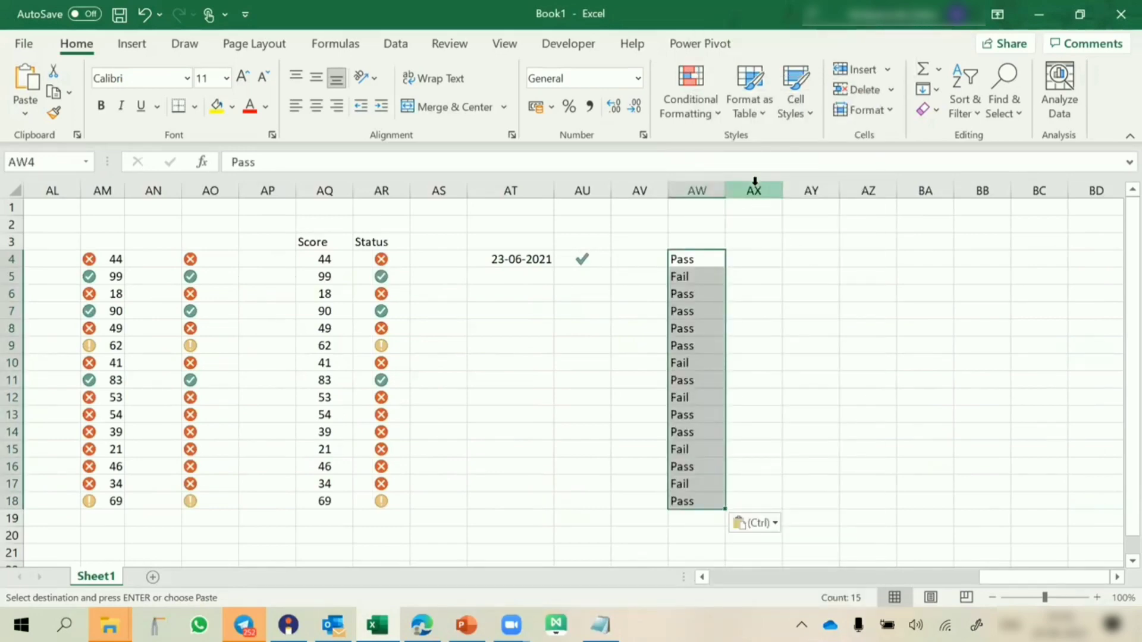
Enter =IF(AW4="Pass",100,0) in AX4 and fill the formula down to AX18.
{"action": "left_click", "coordinate": [738, 256]}
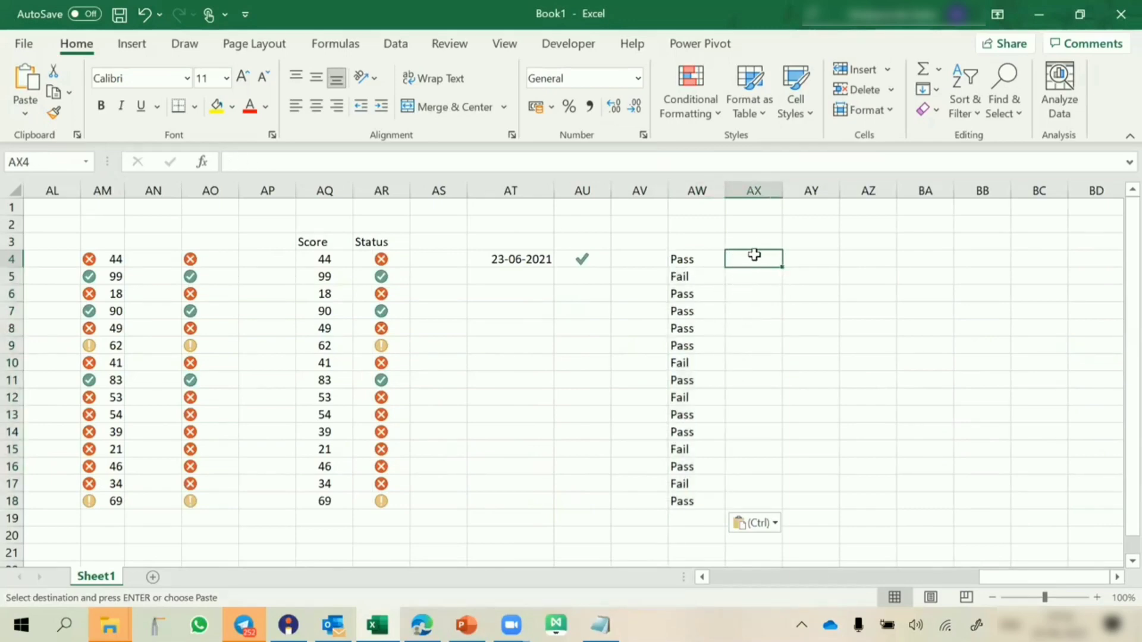
{"action": "type", "text": "=IF("}
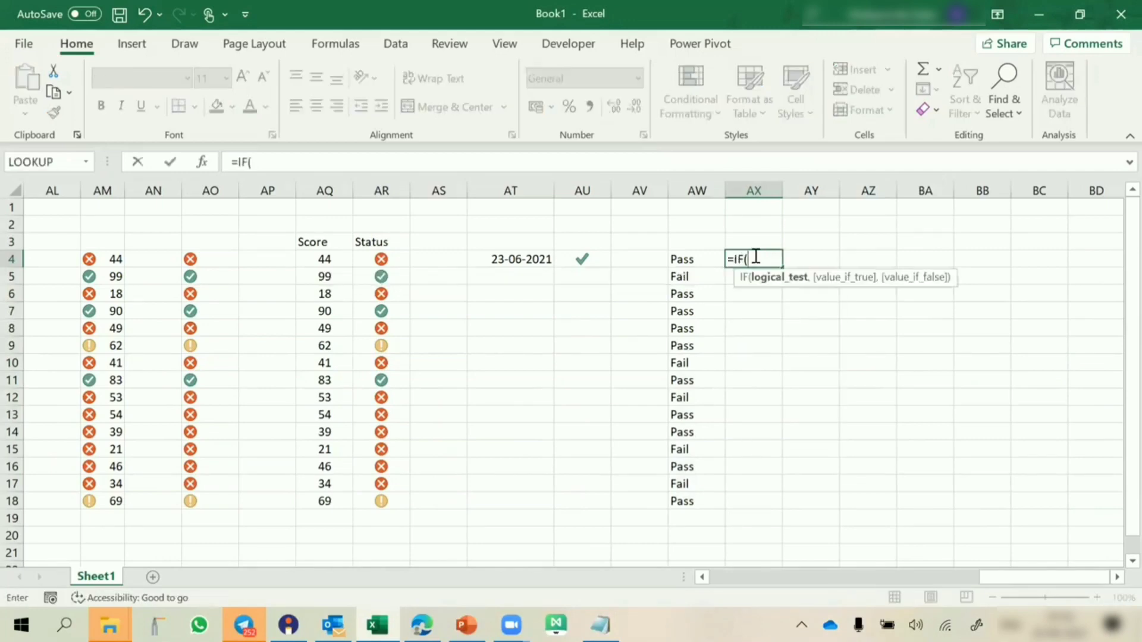
{"action": "key", "text": "Left"}
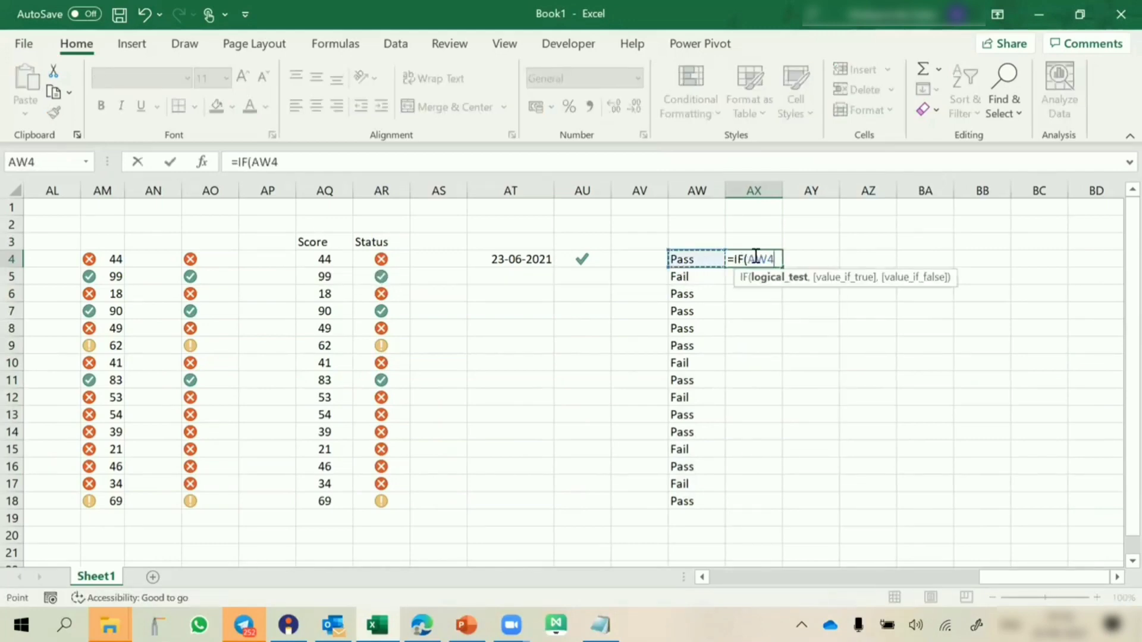
{"action": "type", "text": "=\"Pass"}
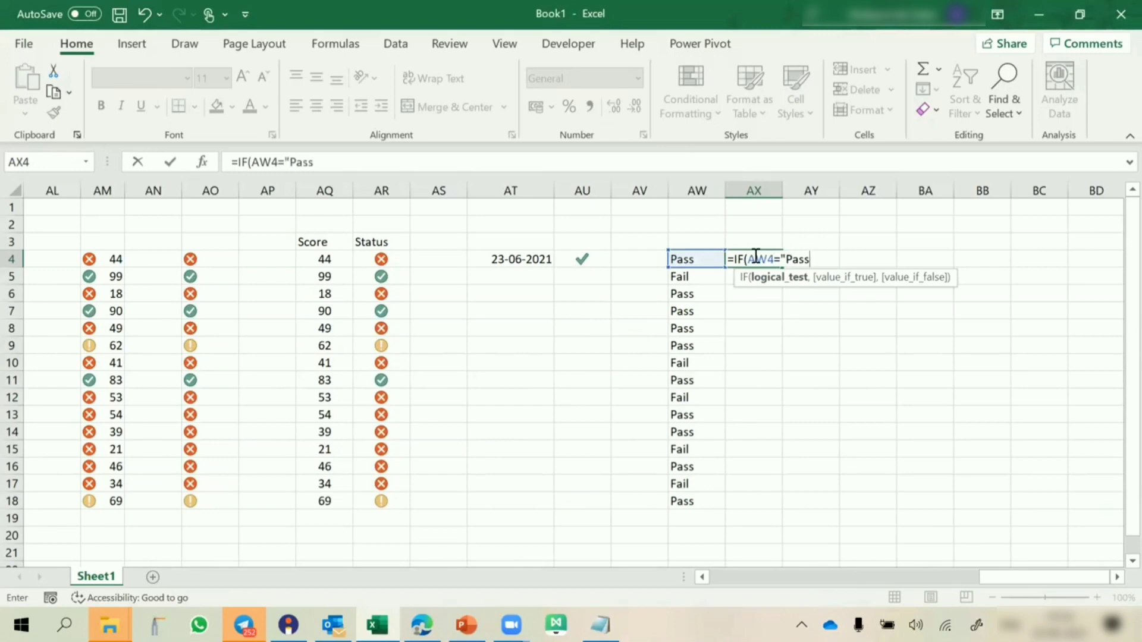
{"action": "type", "text": "\",100,0"}
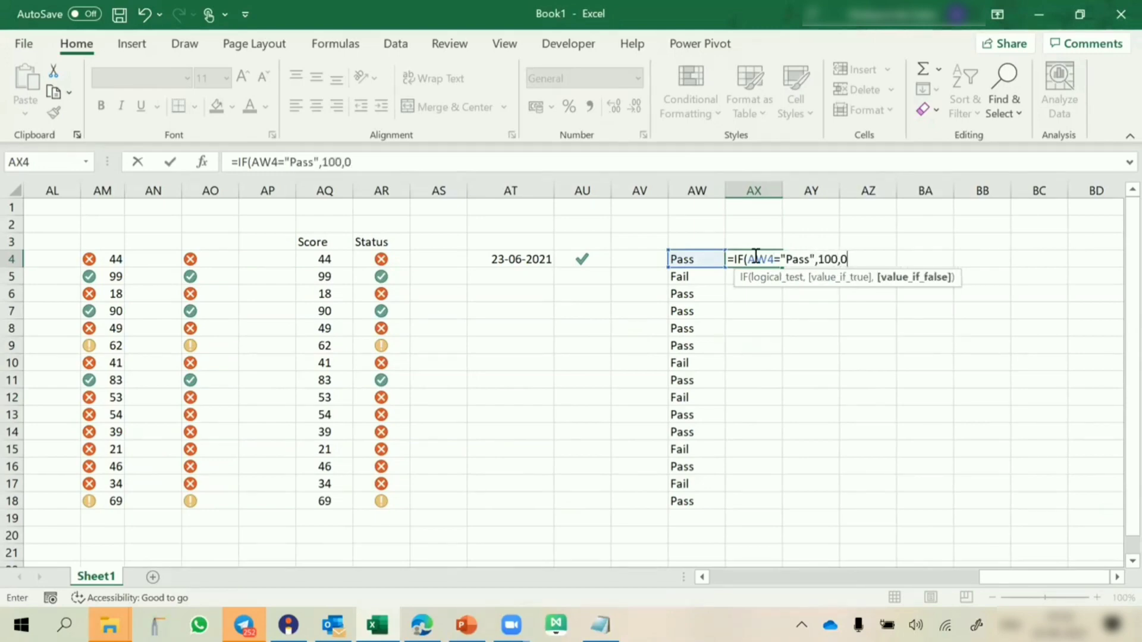
{"action": "type", "text": ")"}
{"action": "key", "text": "ctrl+Return"}
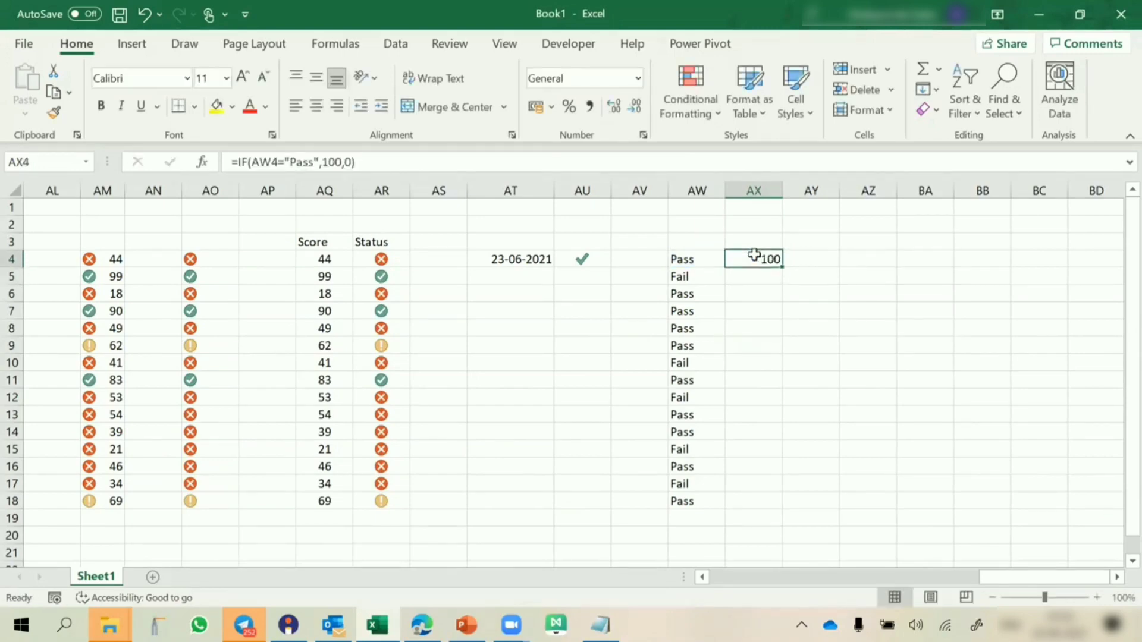
{"action": "double_click", "coordinate": [787, 267]}
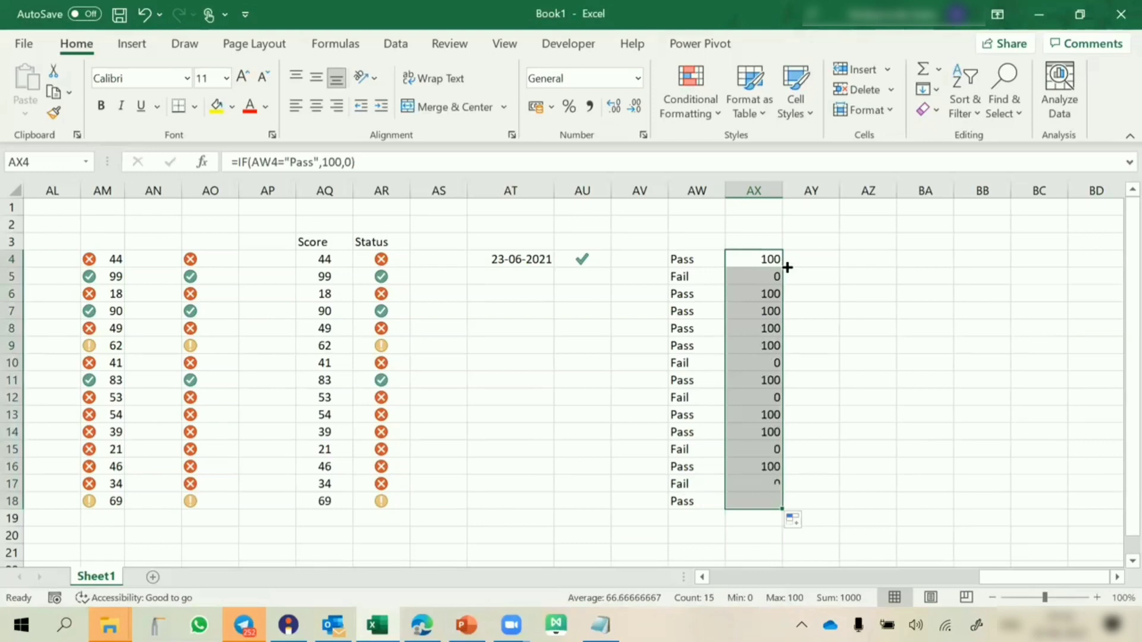
Copy the icon formatting of AU4 onto AX4:AX18 with Format Painter.
{"action": "left_click", "coordinate": [589, 260]}
{"action": "left_click", "coordinate": [53, 112]}
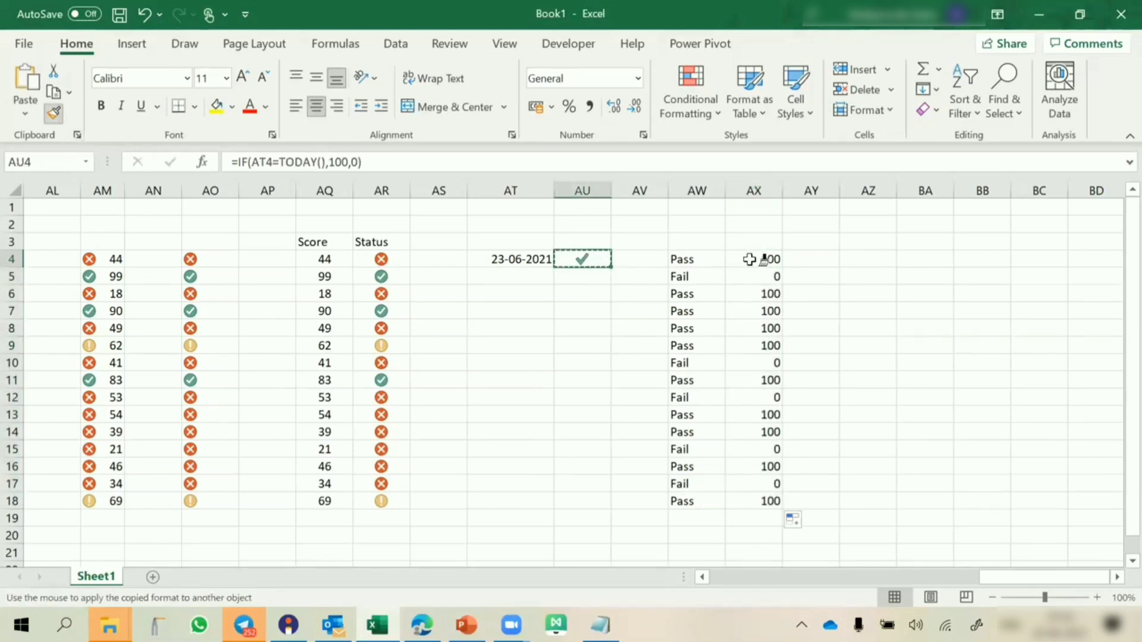
{"action": "left_click_drag", "start_coordinate": [753, 258], "coordinate": [751, 498]}
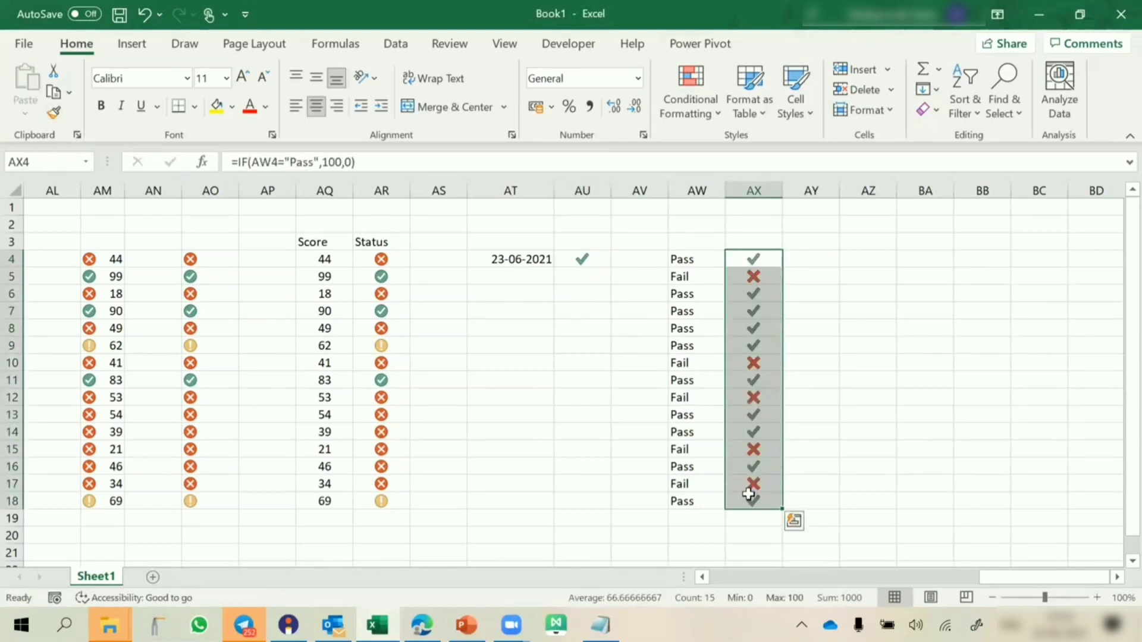
{"action": "left_click", "coordinate": [820, 381]}
Test the Pass/Fail icons by changing the status in AW8 to Fail.
{"action": "left_click", "coordinate": [684, 327]}
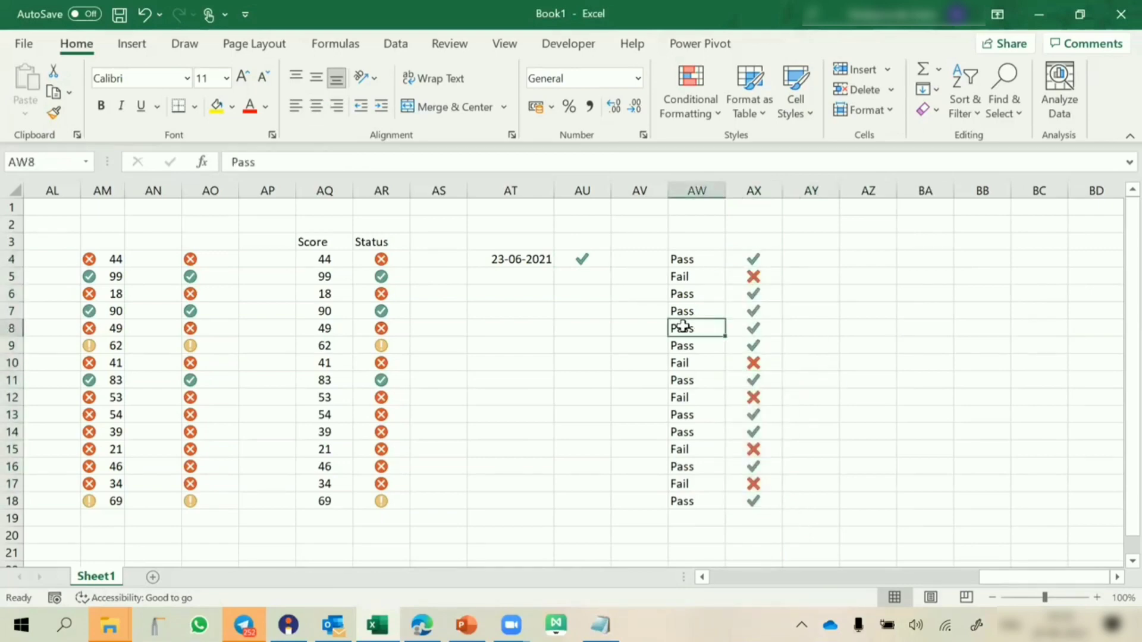
{"action": "type", "text": "fail"}
{"action": "key", "text": "Return"}
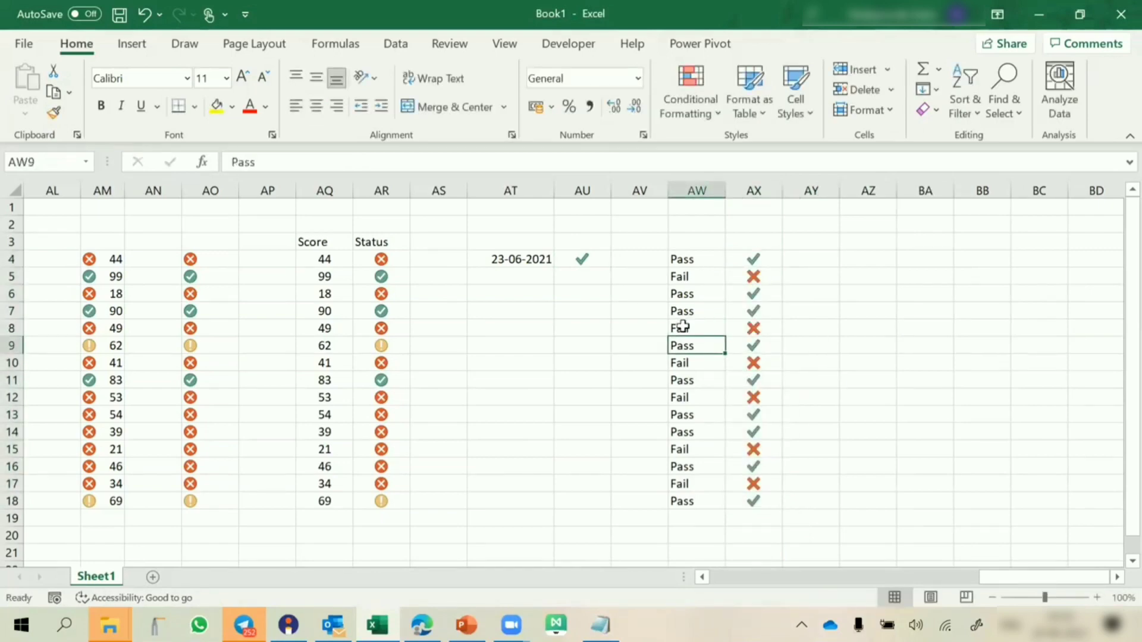
Start saving the workbook.
{"action": "key", "text": "ctrl+s"}
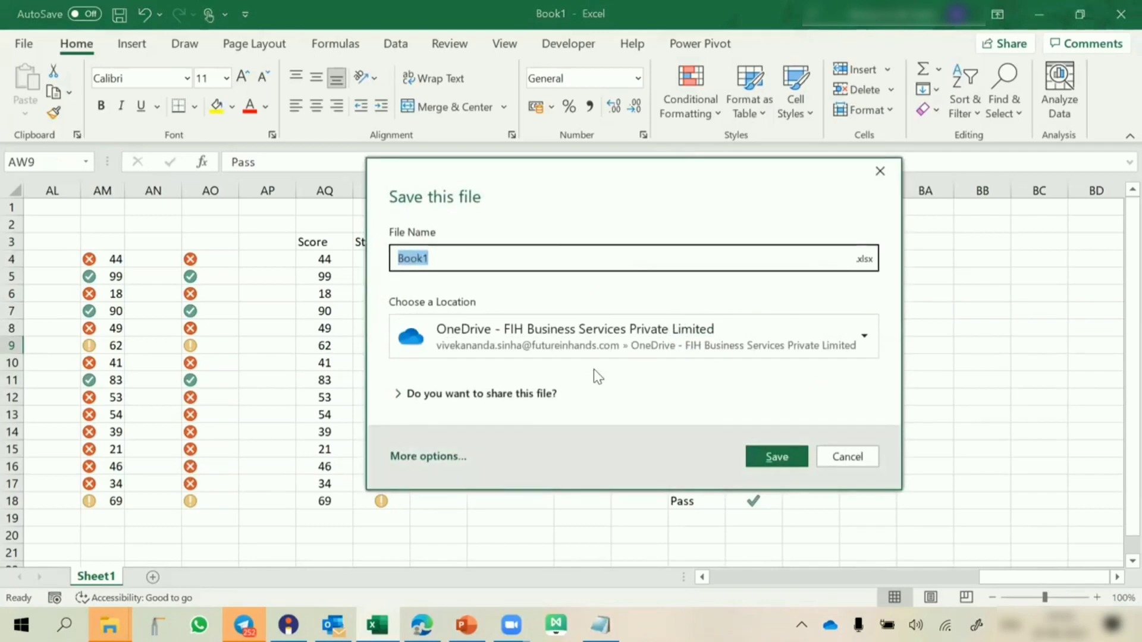